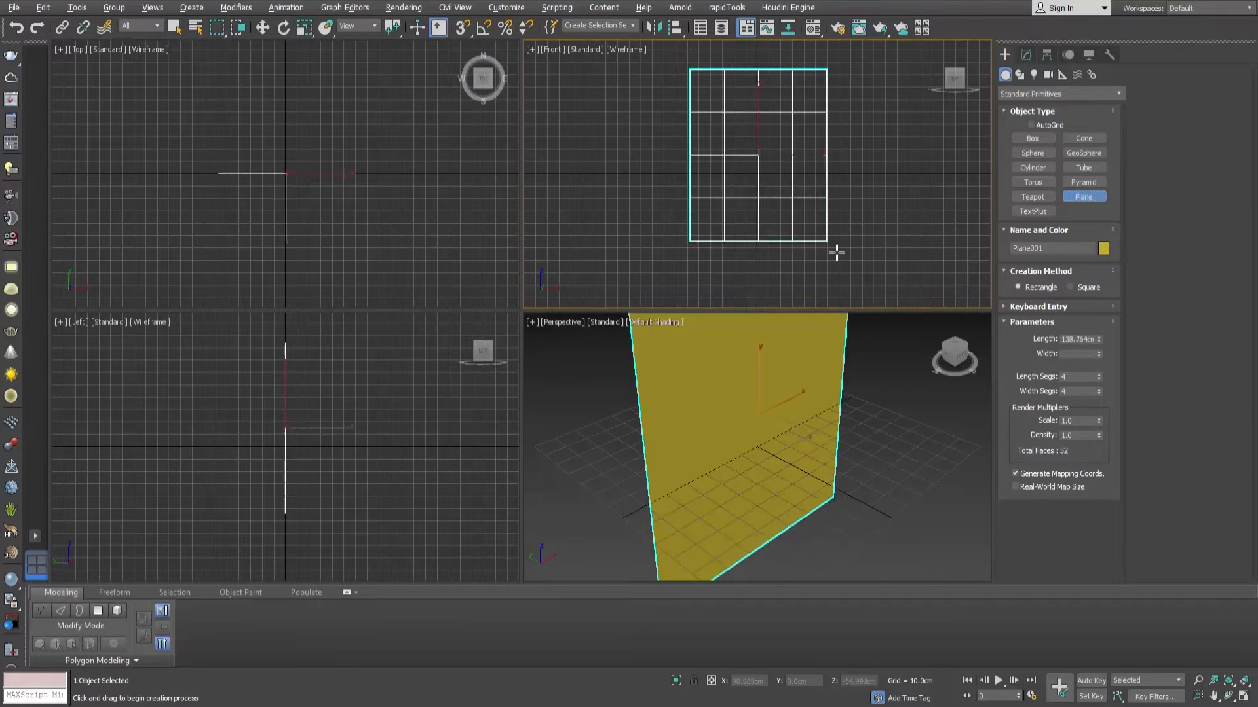
Center the upright plane at the world origin and apply the red dragon shield image to it.
{"action": "middle_click_drag", "start_coordinate": [776, 434], "coordinate": [734, 449]}
{"action": "scroll", "coordinate": [758, 438], "scroll_direction": "down", "scroll_amount": 4}
{"action": "key", "text": "w"}
{"action": "right_click", "coordinate": [771, 682]}
{"action": "right_click", "coordinate": [881, 683]}
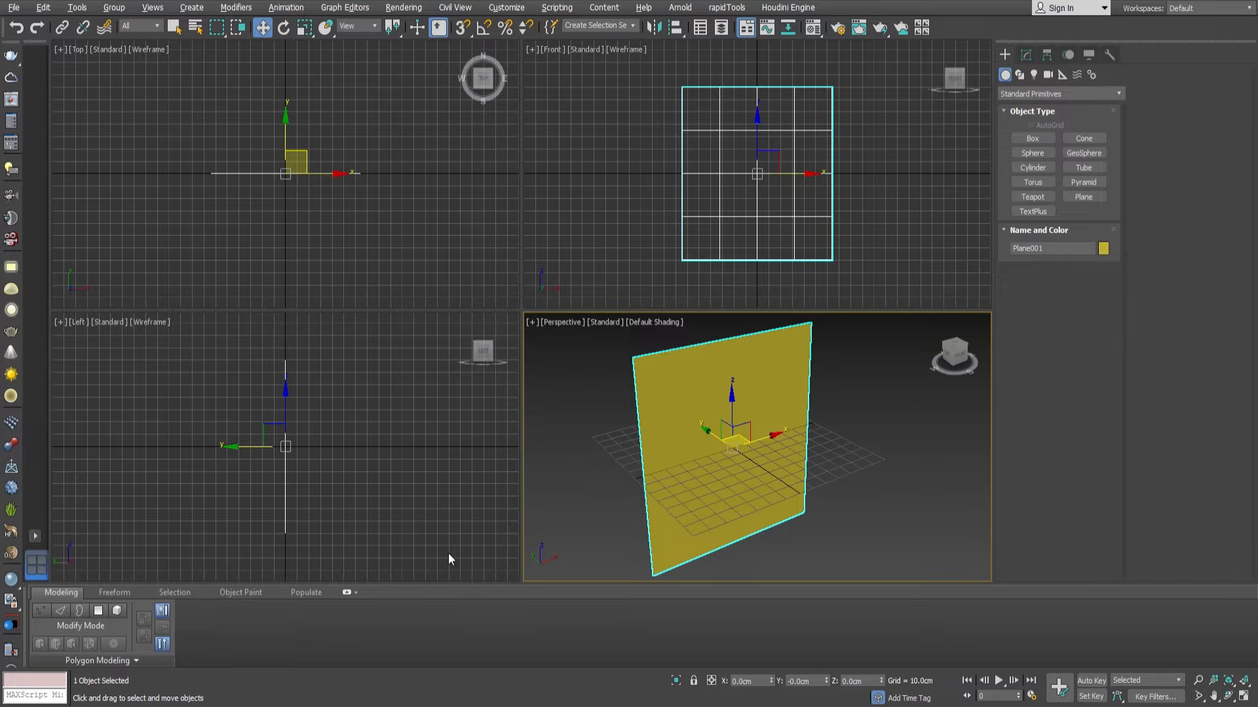
{"action": "middle_click_drag", "start_coordinate": [781, 385], "coordinate": [783, 391]}
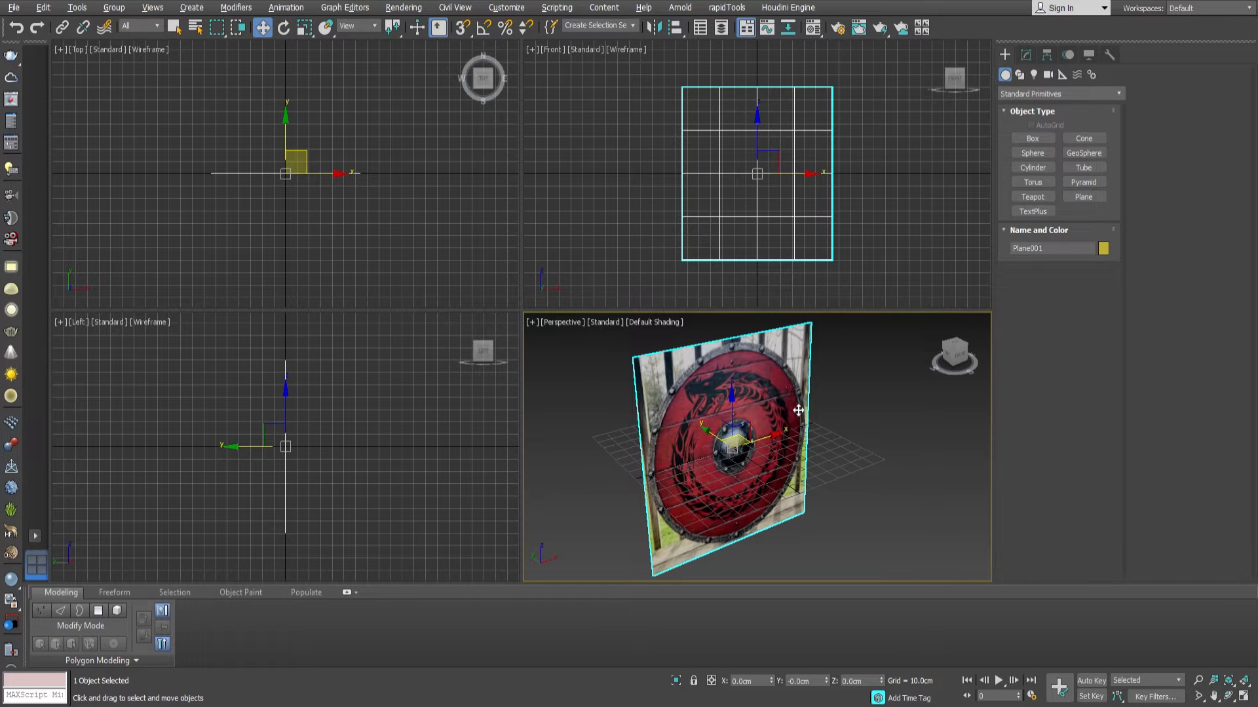
Set the red shield plane's length and width to 95 cm, with one length segment and one width segment.
{"action": "left_click", "coordinate": [1025, 54]}
{"action": "double_click", "coordinate": [1087, 249]}
{"action": "type", "text": "95"}
{"action": "key", "text": "Tab"}
{"action": "type", "text": "95"}
{"action": "key", "text": "Return"}
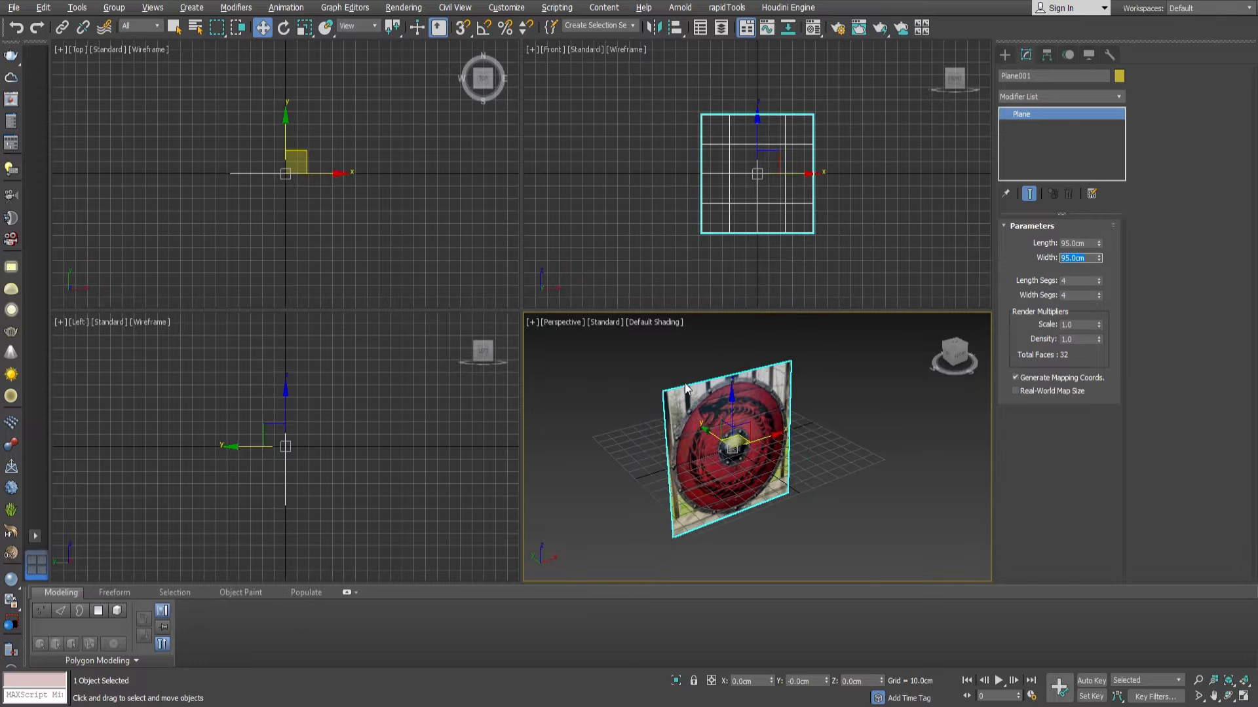
{"action": "right_click", "coordinate": [1099, 280]}
{"action": "right_click", "coordinate": [1099, 295]}
Turn on edged faces in the perspective view and move the red shield plane back about 68 cm along Y.
{"action": "middle_click_drag", "start_coordinate": [763, 213], "coordinate": [758, 212]}
{"action": "key", "text": "F4"}
{"action": "scroll", "coordinate": [758, 445], "scroll_direction": "up", "scroll_amount": 3}
{"action": "left_click_drag", "start_coordinate": [710, 430], "coordinate": [635, 405]}
{"action": "scroll", "coordinate": [746, 430], "scroll_direction": "down", "scroll_amount": 5}
{"action": "middle_click_drag", "start_coordinate": [745, 430], "coordinate": [713, 420], "text": "alt"}
{"action": "scroll", "coordinate": [713, 420], "scroll_direction": "up", "scroll_amount": 3}
Switch the front view to shaded display and hide its grid.
{"action": "middle_click", "coordinate": [788, 159]}
{"action": "key", "text": "F3"}
{"action": "middle_click_drag", "start_coordinate": [788, 160], "coordinate": [767, 168]}
{"action": "key", "text": "g"}
Create a second plane about 125 by 81 cm beside the first in the front view and apply the wooden shield image.
{"action": "left_click", "coordinate": [1012, 54]}
{"action": "left_click", "coordinate": [1084, 197]}
{"action": "middle_click_drag", "start_coordinate": [604, 156], "coordinate": [668, 152]}
{"action": "left_click_drag", "start_coordinate": [659, 106], "coordinate": [561, 264]}
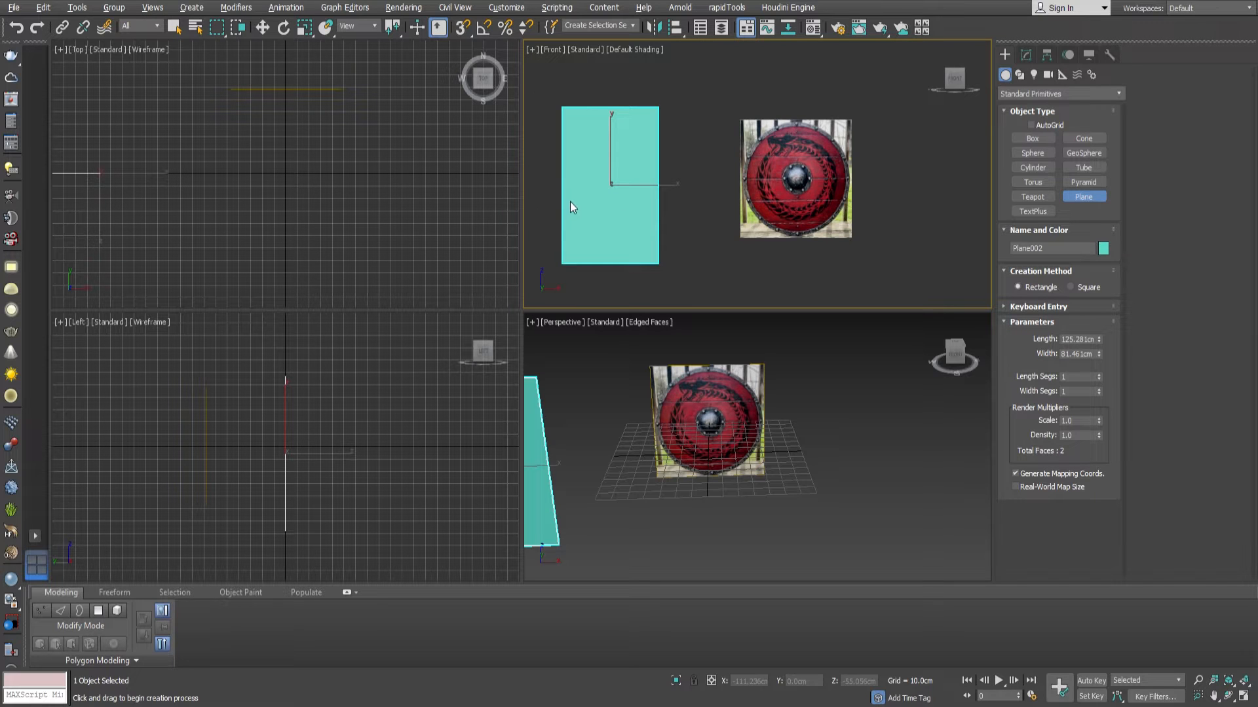
{"action": "left_click_drag", "start_coordinate": [569, 202], "coordinate": [577, 206]}
Add a UVW Map modifier to the second plane and fit its mapping to the bitmap's proportions.
{"action": "left_click", "coordinate": [1025, 55]}
{"action": "left_click", "coordinate": [1055, 97]}
{"action": "type", "text": "uvw"}
{"action": "key", "text": "Return"}
{"action": "left_click", "coordinate": [1034, 565]}
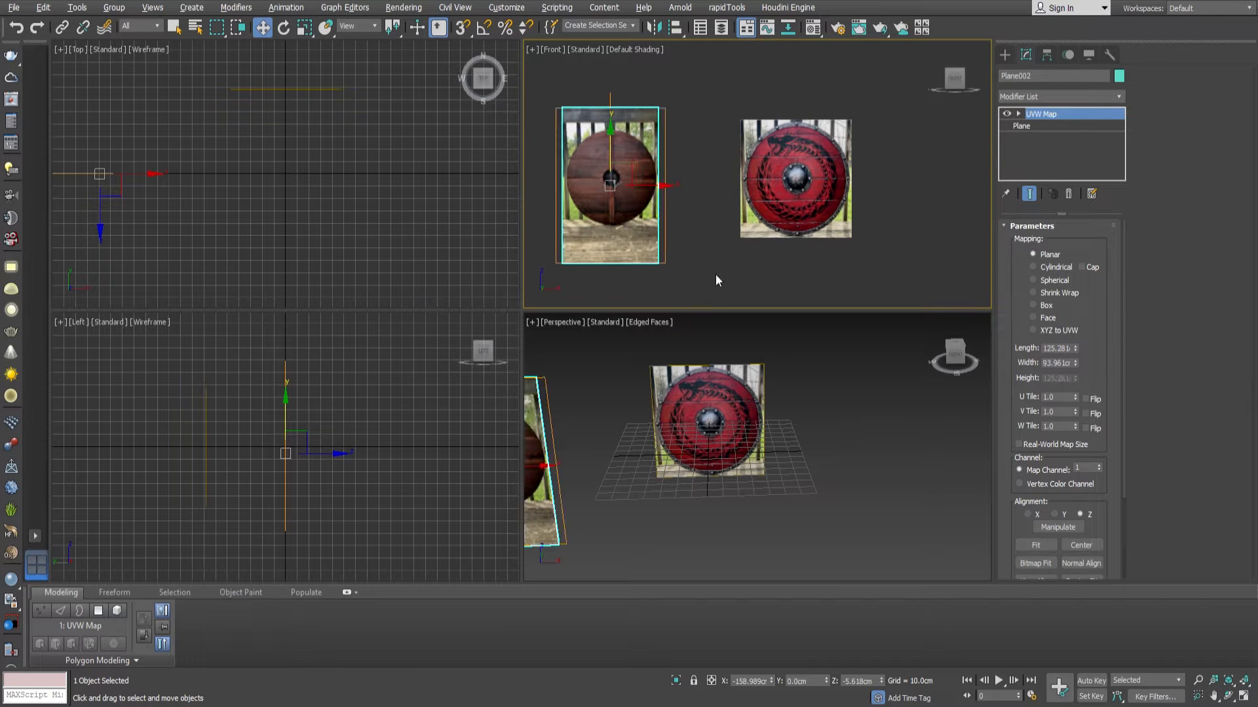
Rotate the wooden shield plane to face the opposite way and place it across from the red shield plane.
{"action": "middle_click_drag", "start_coordinate": [626, 212], "coordinate": [653, 217]}
{"action": "scroll", "coordinate": [658, 211], "scroll_direction": "down", "scroll_amount": 3}
{"action": "middle_click", "coordinate": [714, 429]}
{"action": "scroll", "coordinate": [714, 428], "scroll_direction": "down", "scroll_amount": 3}
{"action": "middle_click_drag", "start_coordinate": [714, 428], "coordinate": [739, 464], "text": "alt"}
{"action": "scroll", "coordinate": [738, 464], "scroll_direction": "up", "scroll_amount": 2}
{"action": "key", "text": "e"}
{"action": "left_click_drag", "start_coordinate": [691, 497], "coordinate": [890, 430]}
{"action": "middle_click_drag", "start_coordinate": [851, 445], "coordinate": [741, 474], "text": "alt"}
{"action": "key", "text": "w"}
{"action": "left_click_drag", "start_coordinate": [674, 477], "coordinate": [575, 409]}
{"action": "middle_click_drag", "start_coordinate": [602, 452], "coordinate": [655, 468]}
{"action": "scroll", "coordinate": [756, 472], "scroll_direction": "up", "scroll_amount": 2}
Enable backface culling on both reference planes so each image shows only from its own side.
{"action": "left_click", "coordinate": [753, 452]}
{"action": "scroll", "coordinate": [665, 459], "scroll_direction": "up", "scroll_amount": 4}
{"action": "middle_click_drag", "start_coordinate": [786, 426], "coordinate": [723, 468]}
{"action": "scroll", "coordinate": [700, 458], "scroll_direction": "down", "scroll_amount": 3}
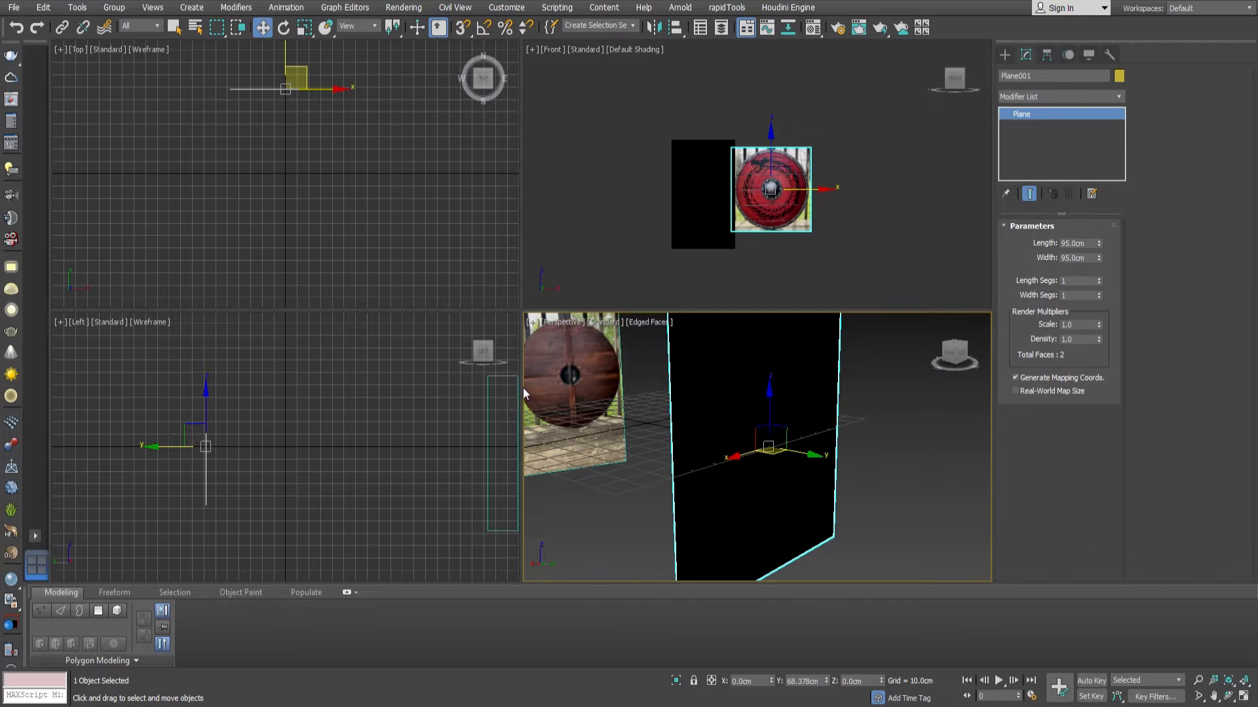
{"action": "middle_click_drag", "start_coordinate": [734, 486], "coordinate": [784, 432]}
{"action": "scroll", "coordinate": [740, 482], "scroll_direction": "down", "scroll_amount": 4}
{"action": "left_click", "coordinate": [672, 461]}
{"action": "left_click", "coordinate": [766, 433], "text": "ctrl"}
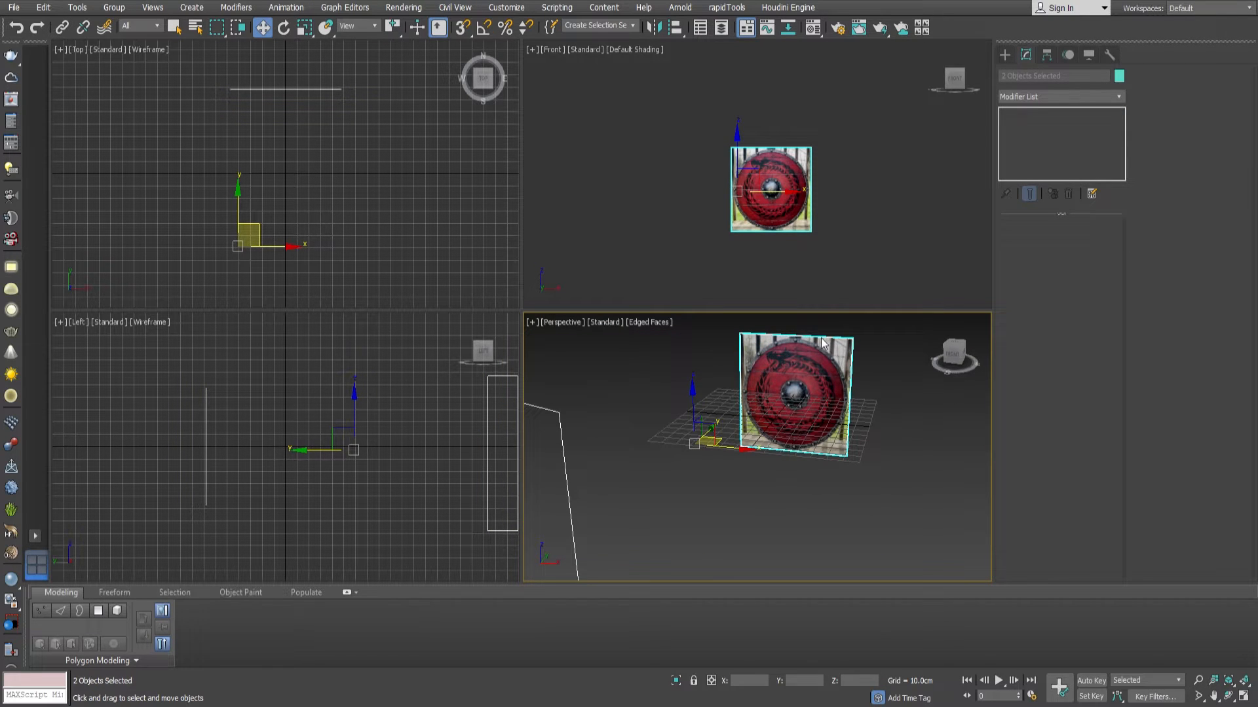
Freeze both reference planes and show the Scene Explorer.
{"action": "left_click", "coordinate": [699, 27]}
{"action": "scroll", "coordinate": [812, 395], "scroll_direction": "down", "scroll_amount": 2}
{"action": "middle_click_drag", "start_coordinate": [812, 395], "coordinate": [784, 434]}
{"action": "scroll", "coordinate": [827, 175], "scroll_direction": "up", "scroll_amount": 4}
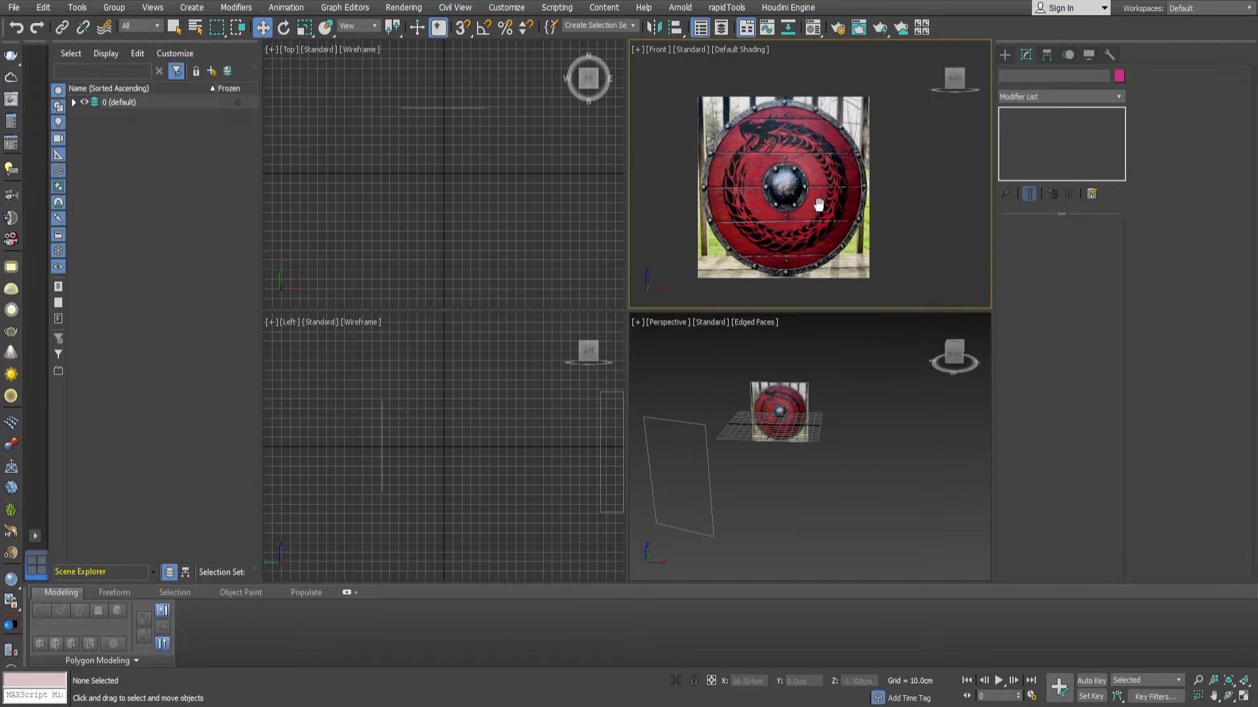
Maximize the front view and create a cylinder over the red shield, about 45.8 cm in radius and 3.6 cm high.
{"action": "left_click", "coordinate": [1001, 57]}
{"action": "left_click", "coordinate": [1033, 168]}
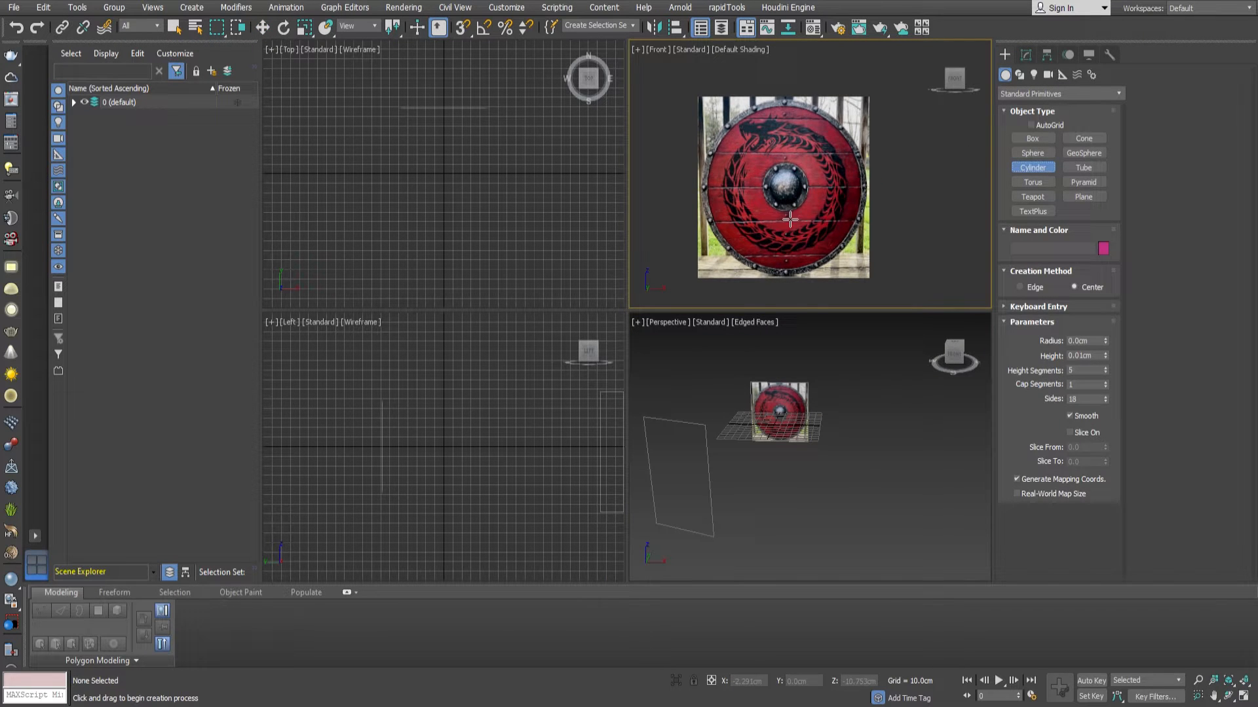
{"action": "key", "text": "alt+w"}
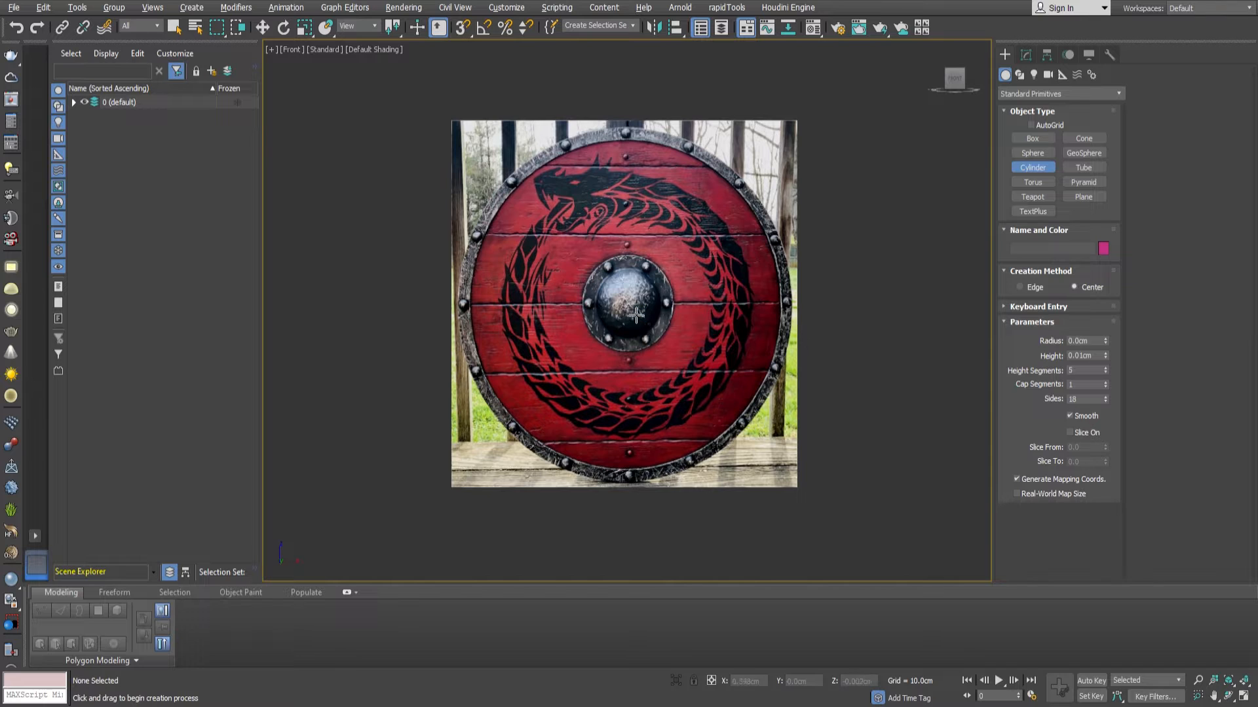
{"action": "left_click_drag", "start_coordinate": [639, 314], "coordinate": [664, 127]}
{"action": "left_click", "coordinate": [664, 125]}
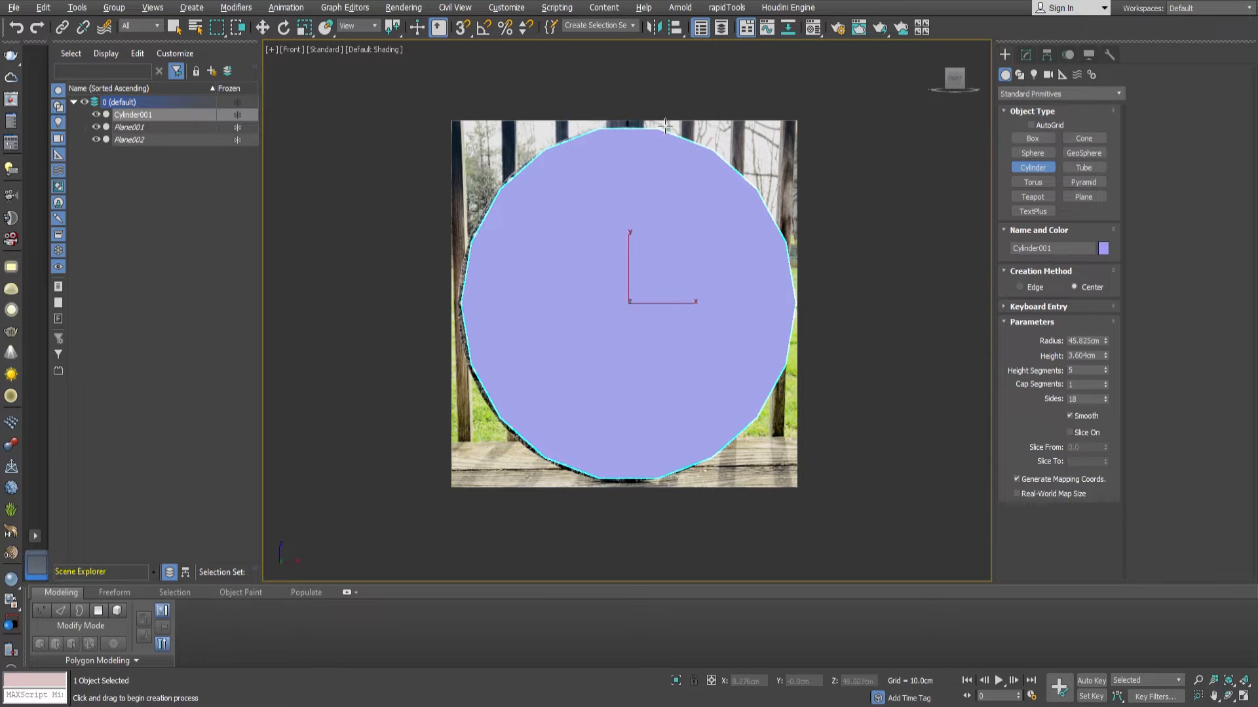
Show the cylinder's edged faces and set it to 2 cap segments and 32 sides.
{"action": "key", "text": "F4"}
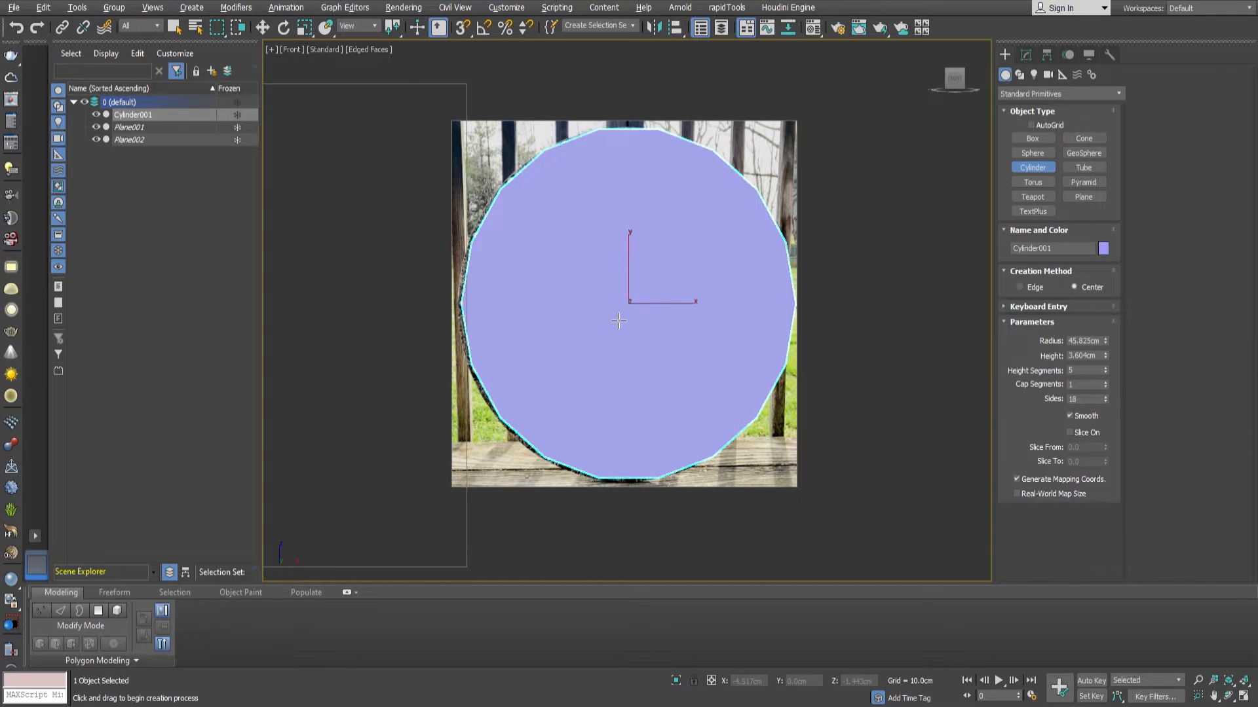
{"action": "middle_click_drag", "start_coordinate": [579, 321], "coordinate": [628, 324]}
{"action": "key", "text": "F4"}
{"action": "key", "text": "F4"}
{"action": "left_click", "coordinate": [1105, 382]}
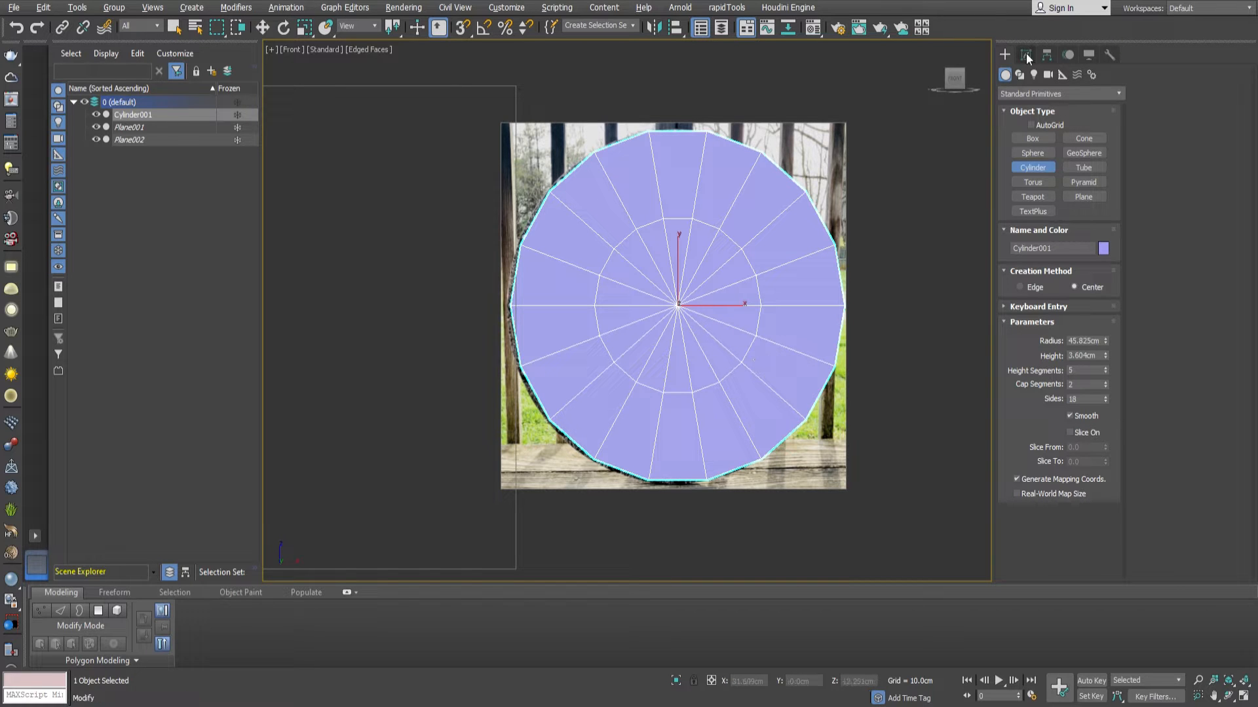
{"action": "mouse_move", "coordinate": [711, 285]}
{"action": "middle_mouse_down"}
{"action": "mouse_move", "coordinate": [688, 308]}
{"action": "mouse_move", "coordinate": [679, 252]}
{"action": "mouse_move", "coordinate": [709, 269]}
{"action": "middle_mouse_up"}
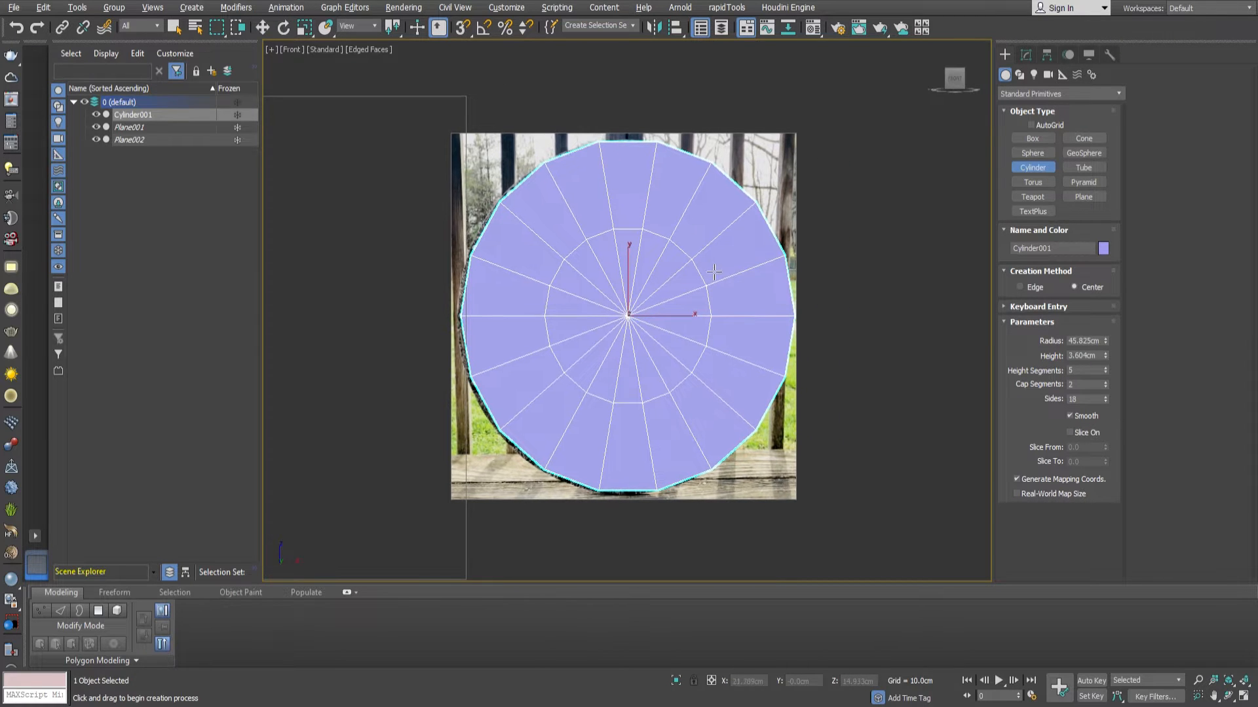
{"action": "key", "text": "Return"}
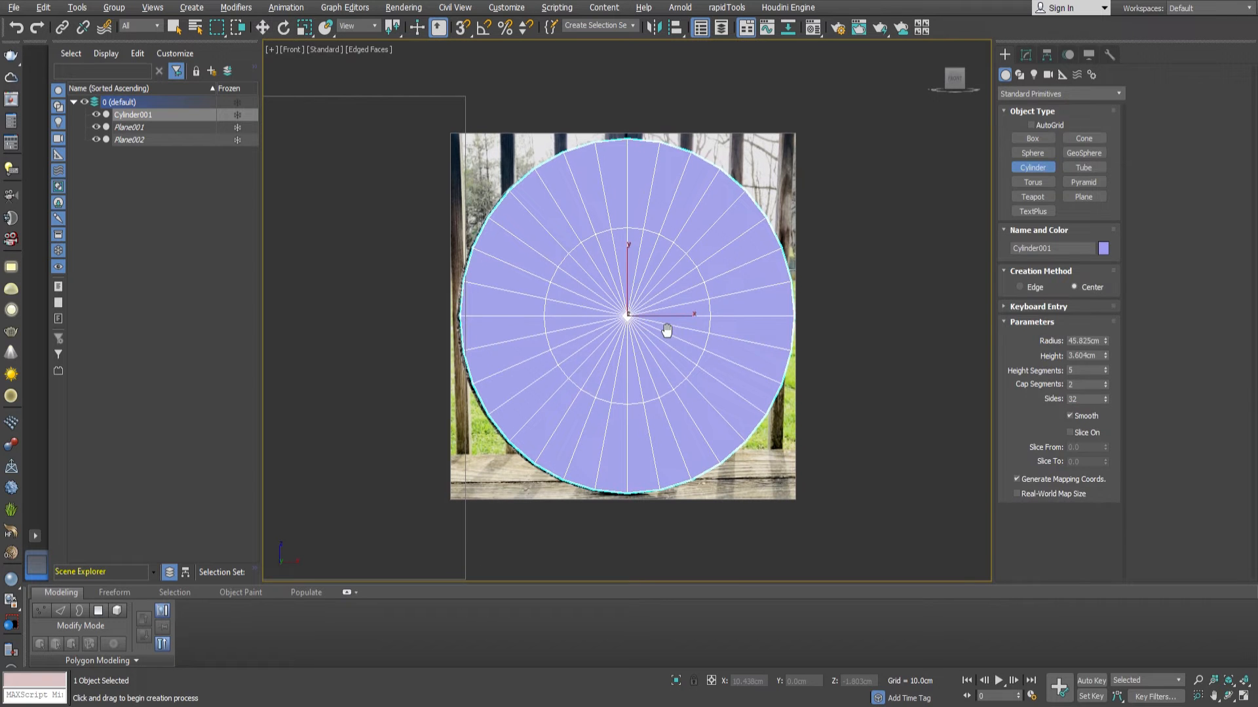
Align the cylinder to X 0 and make it see-through over the shield reference.
{"action": "key", "text": "w"}
{"action": "middle_click_drag", "start_coordinate": [661, 336], "coordinate": [653, 337]}
{"action": "right_click", "coordinate": [770, 682]}
{"action": "middle_click_drag", "start_coordinate": [715, 458], "coordinate": [712, 471]}
{"action": "key", "text": "alt+x"}
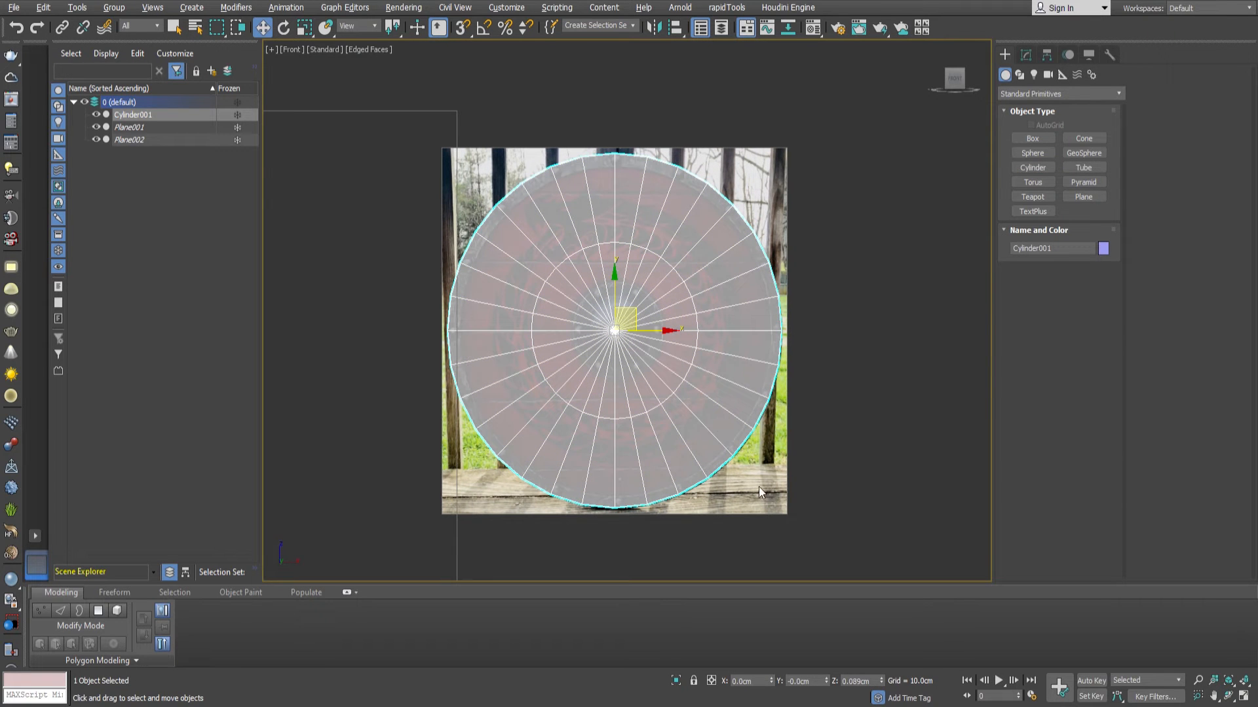
Examine how the see-through cylinder's outline lines up with the red shield reference.
{"action": "middle_click_drag", "start_coordinate": [619, 474], "coordinate": [628, 472]}
{"action": "scroll", "coordinate": [458, 334], "scroll_direction": "up", "scroll_amount": 3}
{"action": "scroll", "coordinate": [462, 327], "scroll_direction": "down", "scroll_amount": 3}
{"action": "middle_click_drag", "start_coordinate": [858, 368], "coordinate": [796, 375]}
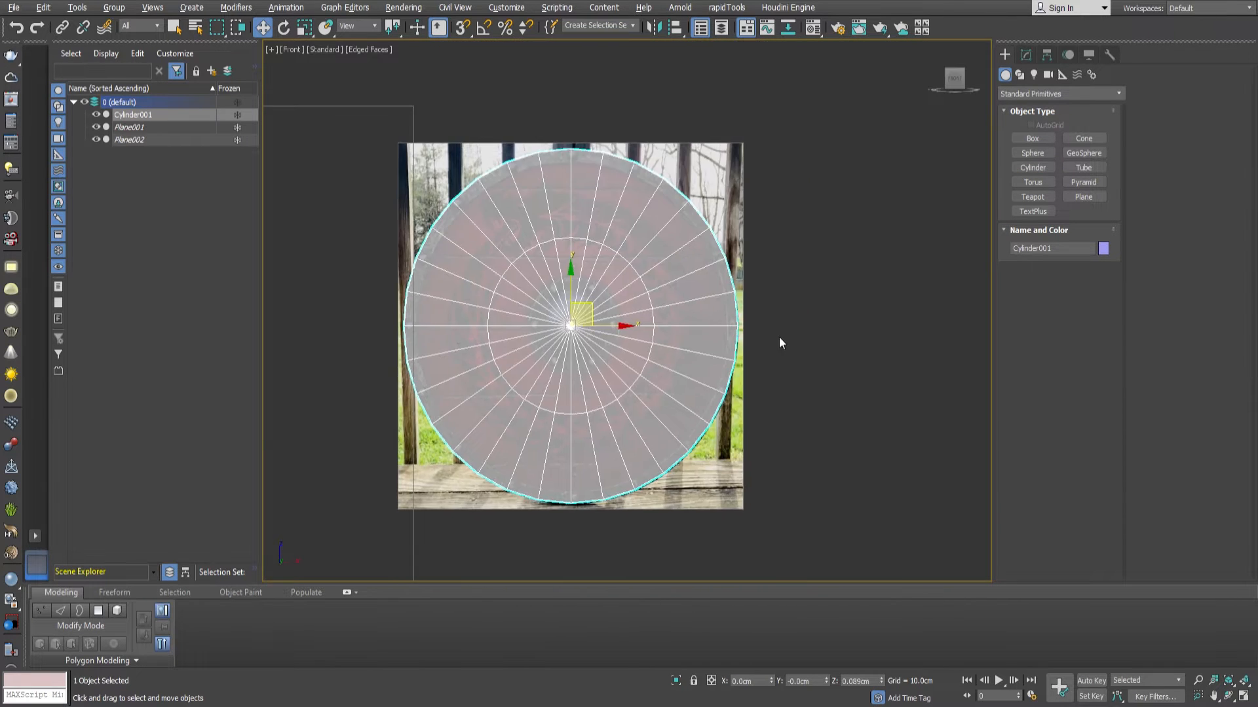
{"action": "scroll", "coordinate": [730, 317], "scroll_direction": "up", "scroll_amount": 3}
{"action": "scroll", "coordinate": [730, 317], "scroll_direction": "down", "scroll_amount": 2}
{"action": "middle_click_drag", "start_coordinate": [682, 402], "coordinate": [722, 304]}
{"action": "middle_click_drag", "start_coordinate": [633, 336], "coordinate": [641, 364]}
{"action": "mouse_move", "coordinate": [659, 313]}
{"action": "middle_mouse_down"}
{"action": "mouse_move", "coordinate": [655, 353]}
{"action": "mouse_move", "coordinate": [639, 304]}
{"action": "mouse_move", "coordinate": [647, 324]}
{"action": "middle_mouse_up"}
Convert the cylinder to an Editable Poly and select the circular edge loop halfway across its front cap.
{"action": "left_click", "coordinate": [1025, 55]}
{"action": "key", "text": "ctrl+e"}
{"action": "key", "text": "2"}
{"action": "double_click", "coordinate": [698, 339]}
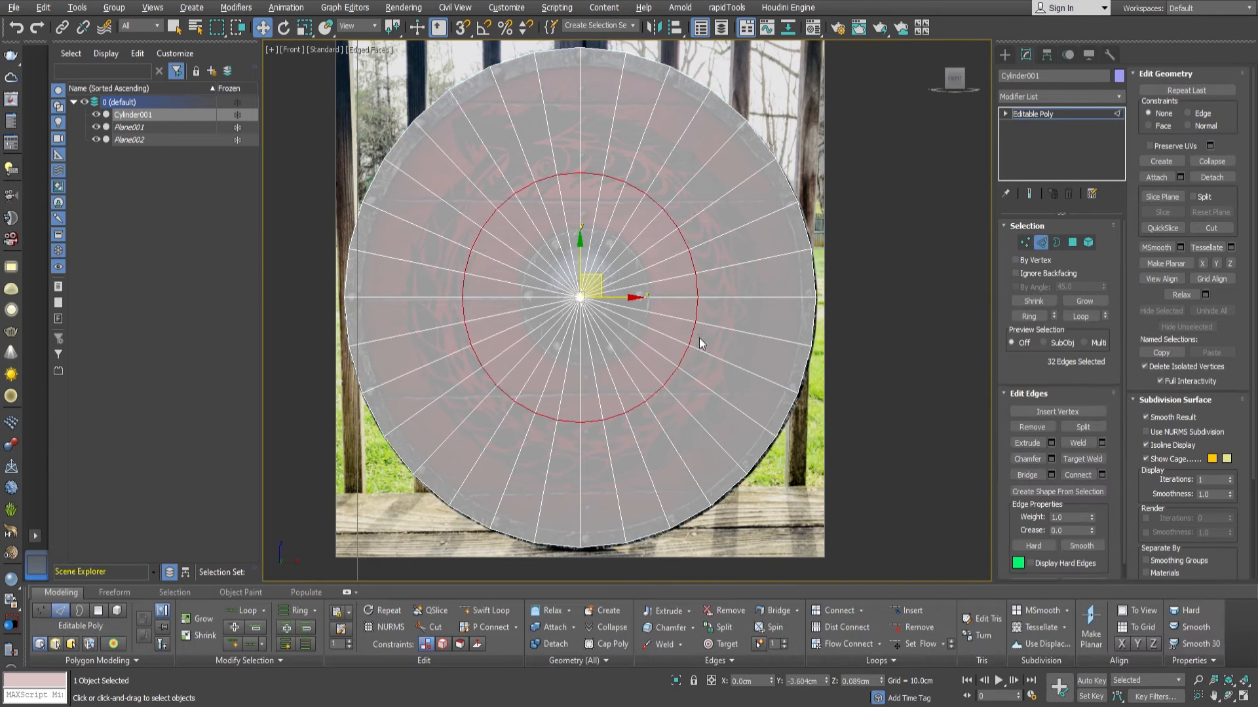
{"action": "left_click", "coordinate": [698, 341]}
{"action": "left_click", "coordinate": [1083, 318]}
Select the intermediate edge loops running around the cylinder's outer side and remove them with their vertices.
{"action": "scroll", "coordinate": [731, 311], "scroll_direction": "down", "scroll_amount": 2}
{"action": "middle_click_drag", "start_coordinate": [655, 314], "coordinate": [728, 331], "text": "alt"}
{"action": "scroll", "coordinate": [718, 222], "scroll_direction": "up", "scroll_amount": 5}
{"action": "double_click", "coordinate": [710, 249]}
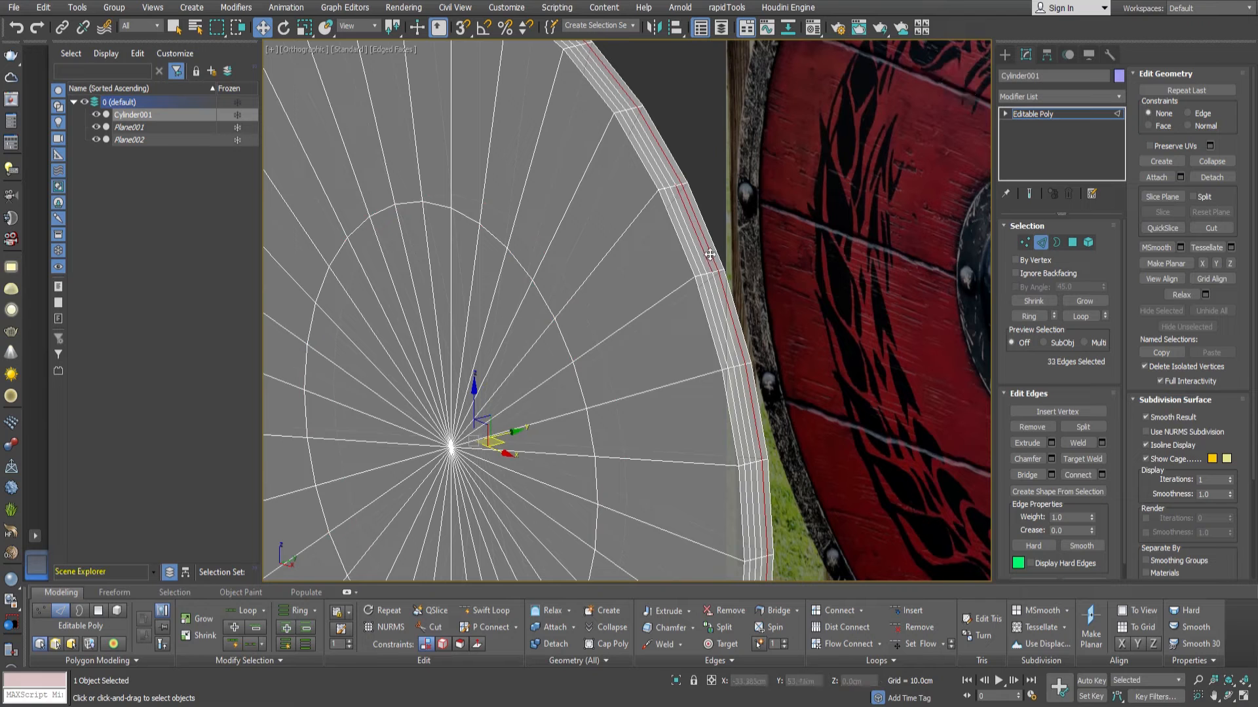
{"action": "double_click", "coordinate": [706, 255], "text": "ctrl"}
{"action": "double_click", "coordinate": [702, 261], "text": "ctrl"}
{"action": "double_click", "coordinate": [699, 264], "text": "ctrl"}
{"action": "key", "text": "ctrl+BackSpace"}
Select the circular edge loops on both caps and scale them outward to match the inner edge of the shield's rim.
{"action": "left_click_drag", "start_coordinate": [599, 344], "coordinate": [559, 334]}
{"action": "middle_click_drag", "start_coordinate": [619, 378], "coordinate": [618, 345]}
{"action": "scroll", "coordinate": [619, 346], "scroll_direction": "down", "scroll_amount": 2}
{"action": "left_click", "coordinate": [1087, 319]}
{"action": "middle_click_drag", "start_coordinate": [714, 313], "coordinate": [647, 339]}
{"action": "key", "text": "f"}
{"action": "scroll", "coordinate": [675, 308], "scroll_direction": "down", "scroll_amount": 2}
{"action": "key", "text": "r"}
{"action": "left_click_drag", "start_coordinate": [660, 312], "coordinate": [689, 268]}
Connect the radial edges on both caps with a new loop and scale it to the central boss plate's outline.
{"action": "left_click", "coordinate": [698, 397]}
{"action": "key", "text": "alt+r"}
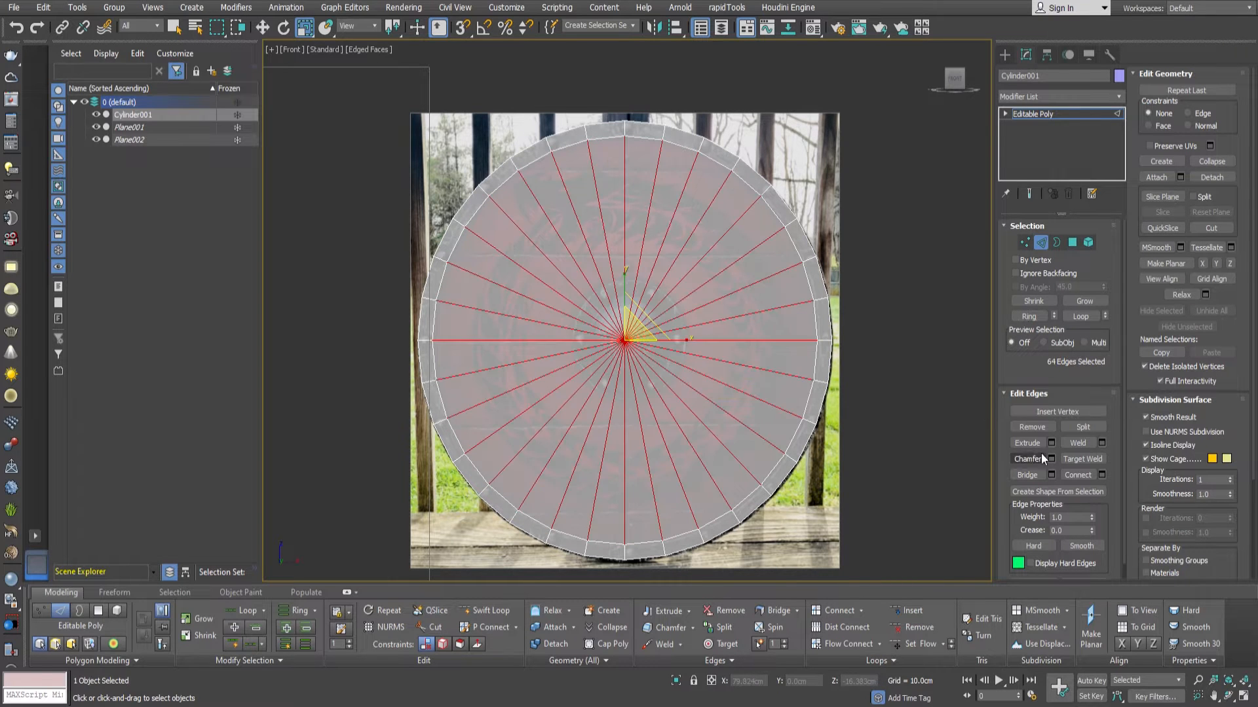
{"action": "left_click", "coordinate": [1090, 477]}
{"action": "left_click_drag", "start_coordinate": [641, 346], "coordinate": [640, 387]}
{"action": "scroll", "coordinate": [701, 387], "scroll_direction": "up", "scroll_amount": 3}
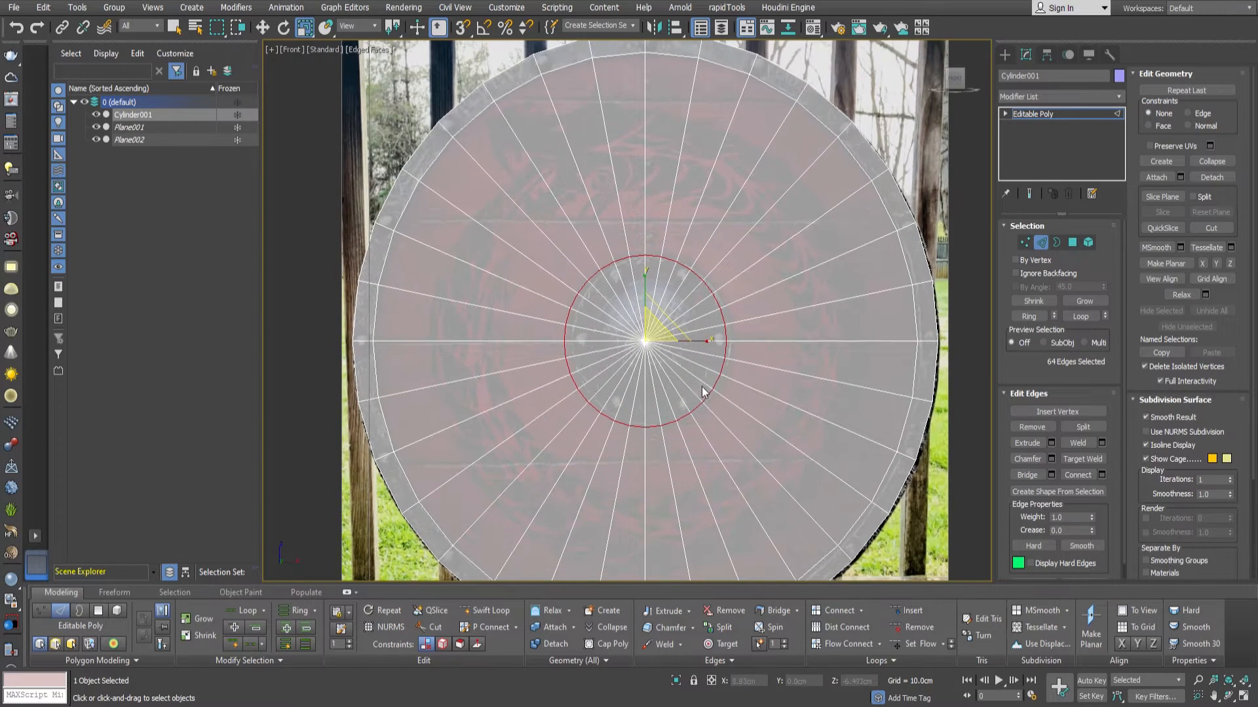
Select the polygons between the rim and central boss on both faces and extrude them inward to recess the board area.
{"action": "left_click", "coordinate": [1073, 243]}
{"action": "left_click", "coordinate": [759, 299]}
{"action": "left_click", "coordinate": [757, 326], "text": "shift"}
{"action": "middle_click_drag", "start_coordinate": [616, 314], "coordinate": [889, 379], "text": "alt"}
{"action": "left_click", "coordinate": [720, 347], "text": "ctrl"}
{"action": "left_click", "coordinate": [704, 328], "text": "shift"}
{"action": "scroll", "coordinate": [789, 356], "scroll_direction": "down", "scroll_amount": 5}
{"action": "key", "text": "1"}
{"action": "left_click_drag", "start_coordinate": [655, 147], "coordinate": [708, 564]}
{"action": "scroll", "coordinate": [720, 419], "scroll_direction": "up", "scroll_amount": 2}
{"action": "key", "text": "w"}
{"action": "left_click_drag", "start_coordinate": [663, 316], "coordinate": [665, 321]}
{"action": "middle_click_drag", "start_coordinate": [665, 320], "coordinate": [831, 398], "text": "alt"}
{"action": "key", "text": "4"}
{"action": "left_click", "coordinate": [1053, 427]}
{"action": "key", "text": "ctrl+z"}
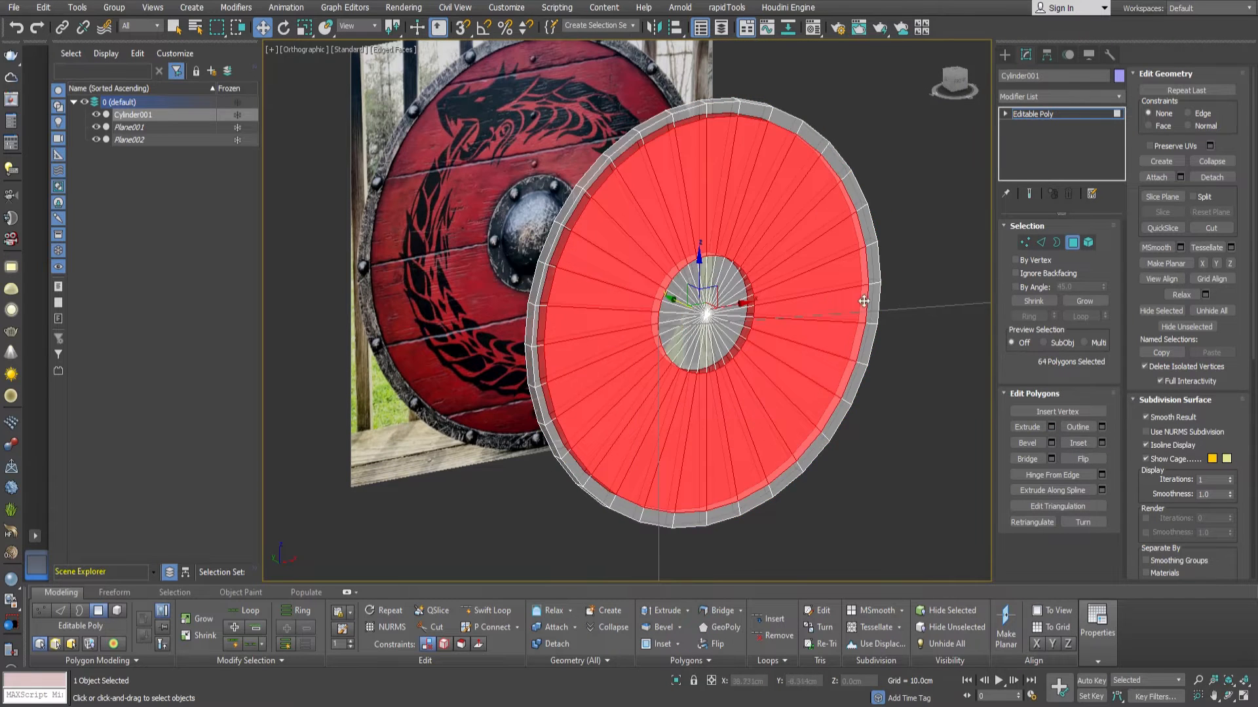
Delete the center vertices of the boss area on the front and back faces.
{"action": "scroll", "coordinate": [871, 294], "scroll_direction": "up", "scroll_amount": 6}
{"action": "left_click_drag", "start_coordinate": [638, 342], "coordinate": [643, 357]}
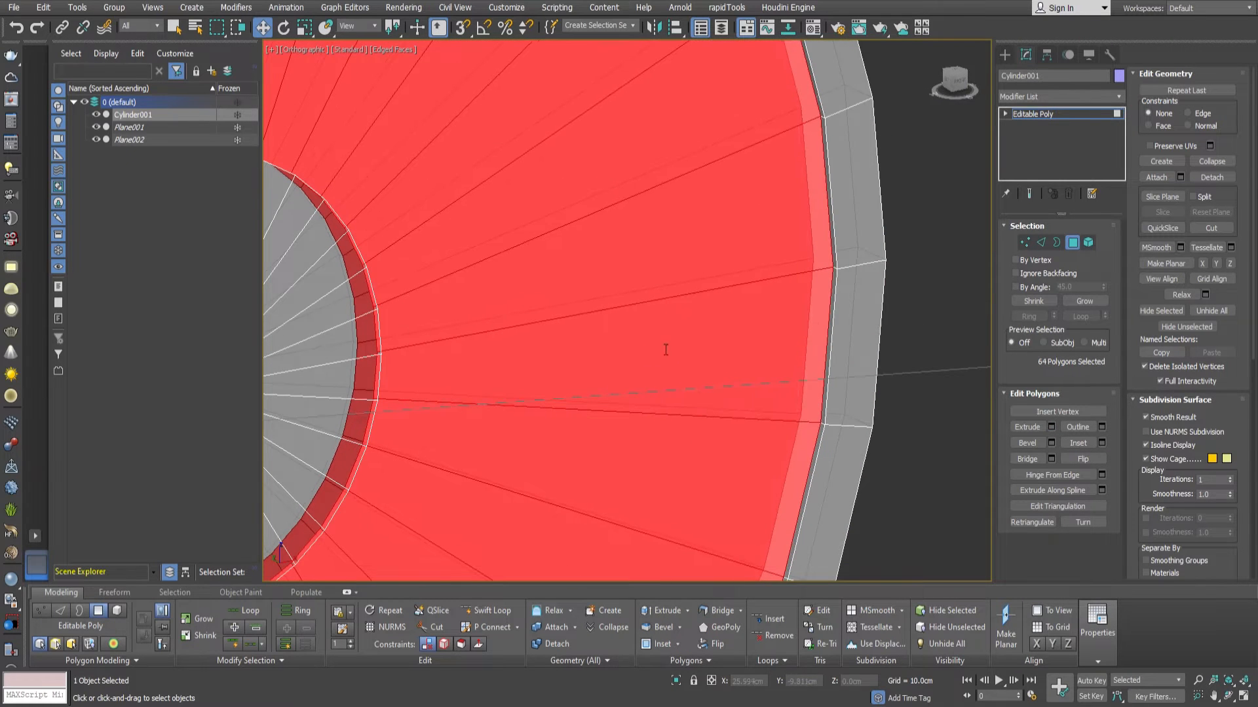
{"action": "scroll", "coordinate": [633, 363], "scroll_direction": "down", "scroll_amount": 5}
{"action": "middle_click_drag", "start_coordinate": [633, 363], "coordinate": [812, 268]}
{"action": "middle_click_drag", "start_coordinate": [812, 269], "coordinate": [799, 308], "text": "alt"}
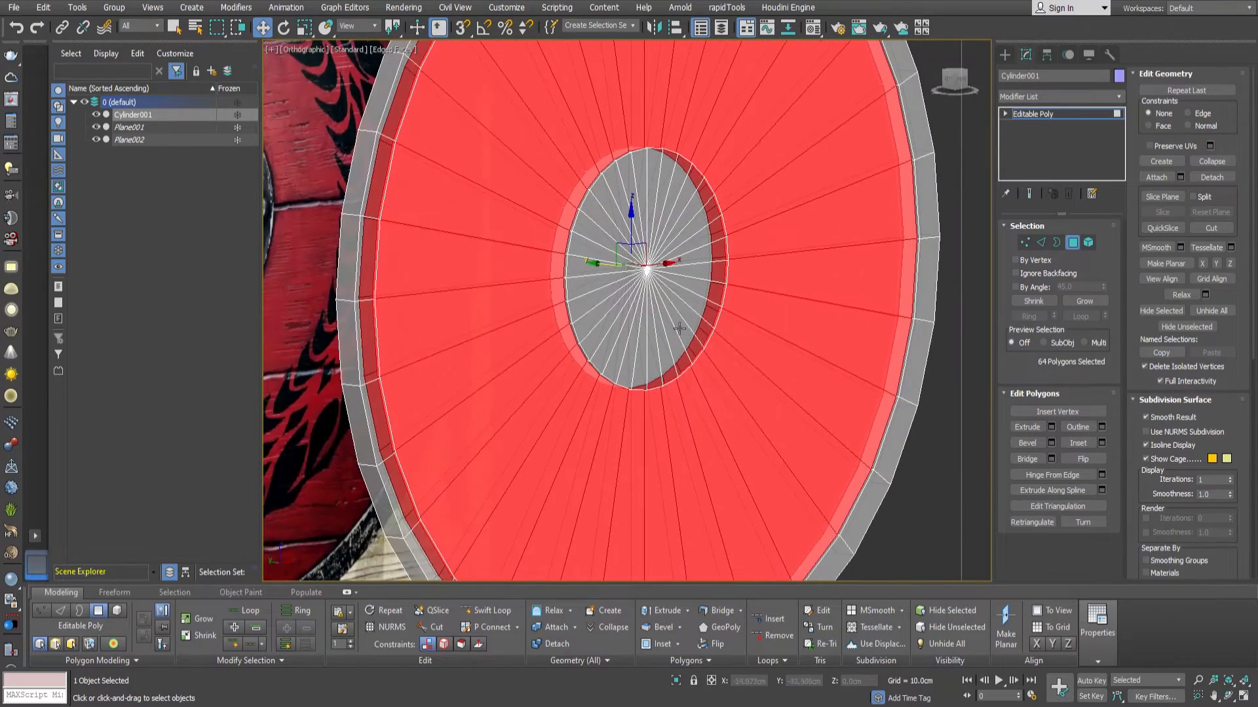
{"action": "key", "text": "1"}
{"action": "middle_click_drag", "start_coordinate": [543, 286], "coordinate": [630, 275], "text": "alt"}
{"action": "left_click", "coordinate": [632, 273]}
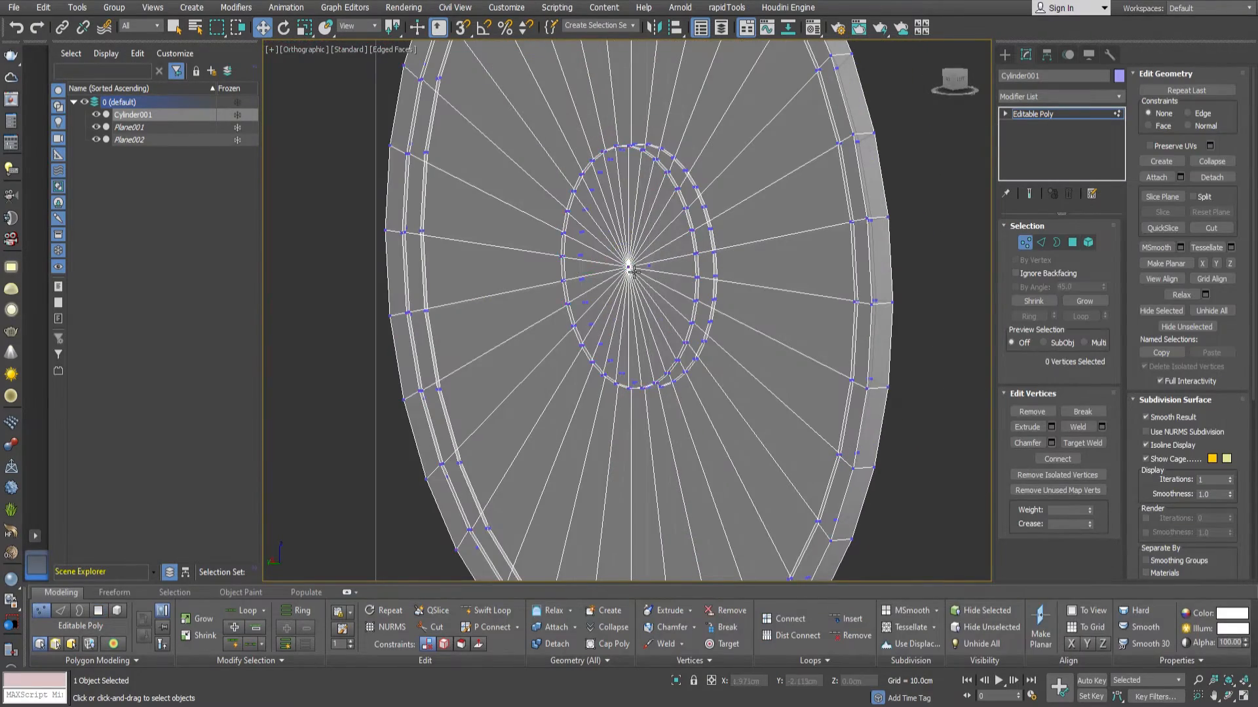
{"action": "left_click", "coordinate": [628, 264]}
{"action": "key", "text": "Delete"}
{"action": "left_click", "coordinate": [649, 266]}
{"action": "middle_click_drag", "start_coordinate": [743, 323], "coordinate": [808, 378], "text": "alt"}
{"action": "scroll", "coordinate": [621, 317], "scroll_direction": "down", "scroll_amount": 2}
{"action": "key", "text": "Delete"}
Select the open borders at the center of the shield and cap them.
{"action": "key", "text": "3"}
{"action": "left_click", "coordinate": [729, 345]}
{"action": "scroll", "coordinate": [729, 346], "scroll_direction": "up", "scroll_amount": 2}
{"action": "scroll", "coordinate": [729, 346], "scroll_direction": "up", "scroll_amount": 2}
{"action": "left_click", "coordinate": [1103, 426]}
Select the front center cap polygon and inset it to the outline of the boss dome in the reference.
{"action": "key", "text": "4"}
{"action": "key", "text": "f"}
{"action": "scroll", "coordinate": [725, 354], "scroll_direction": "up", "scroll_amount": 6}
{"action": "mouse_move", "coordinate": [631, 339]}
{"action": "left_mouse_down"}
{"action": "mouse_move", "coordinate": [633, 308]}
{"action": "mouse_move", "coordinate": [631, 326]}
{"action": "left_mouse_up"}
{"action": "middle_click_drag", "start_coordinate": [568, 343], "coordinate": [598, 362]}
{"action": "scroll", "coordinate": [596, 360], "scroll_direction": "up", "scroll_amount": 4}
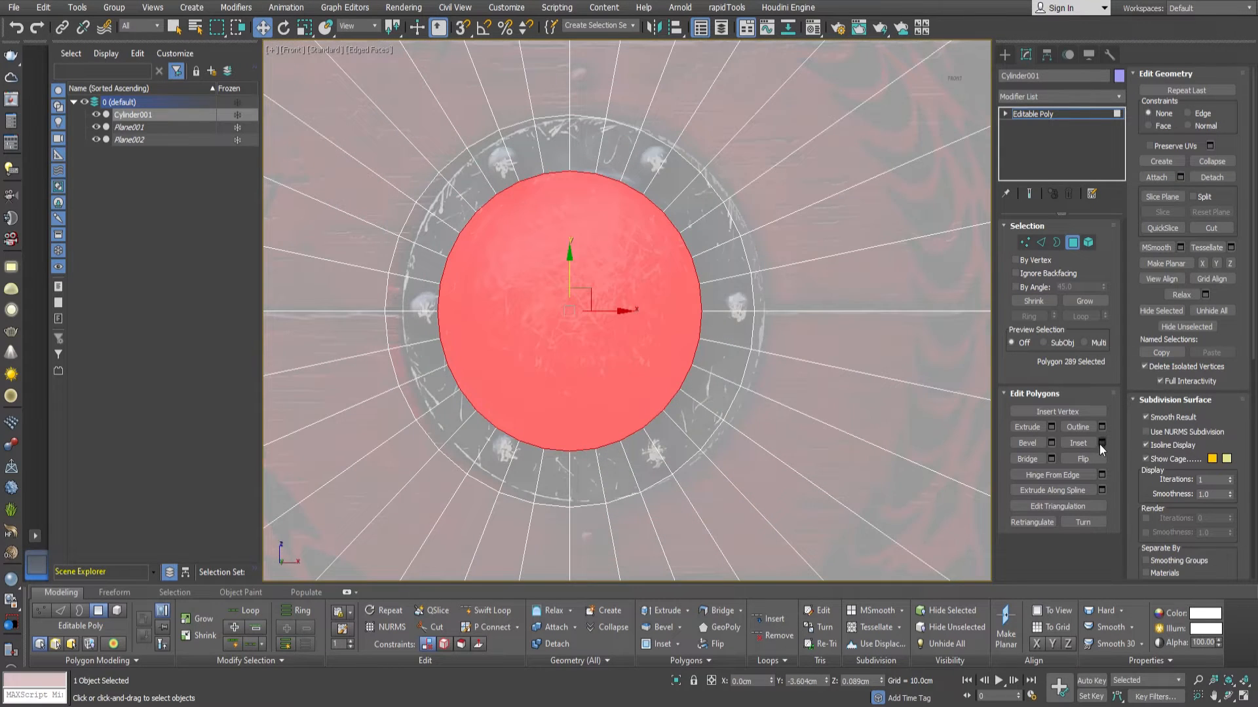
{"action": "scroll", "coordinate": [722, 347], "scroll_direction": "down", "scroll_amount": 2}
{"action": "middle_click_drag", "start_coordinate": [722, 347], "coordinate": [803, 360], "text": "alt"}
{"action": "key", "text": "f"}
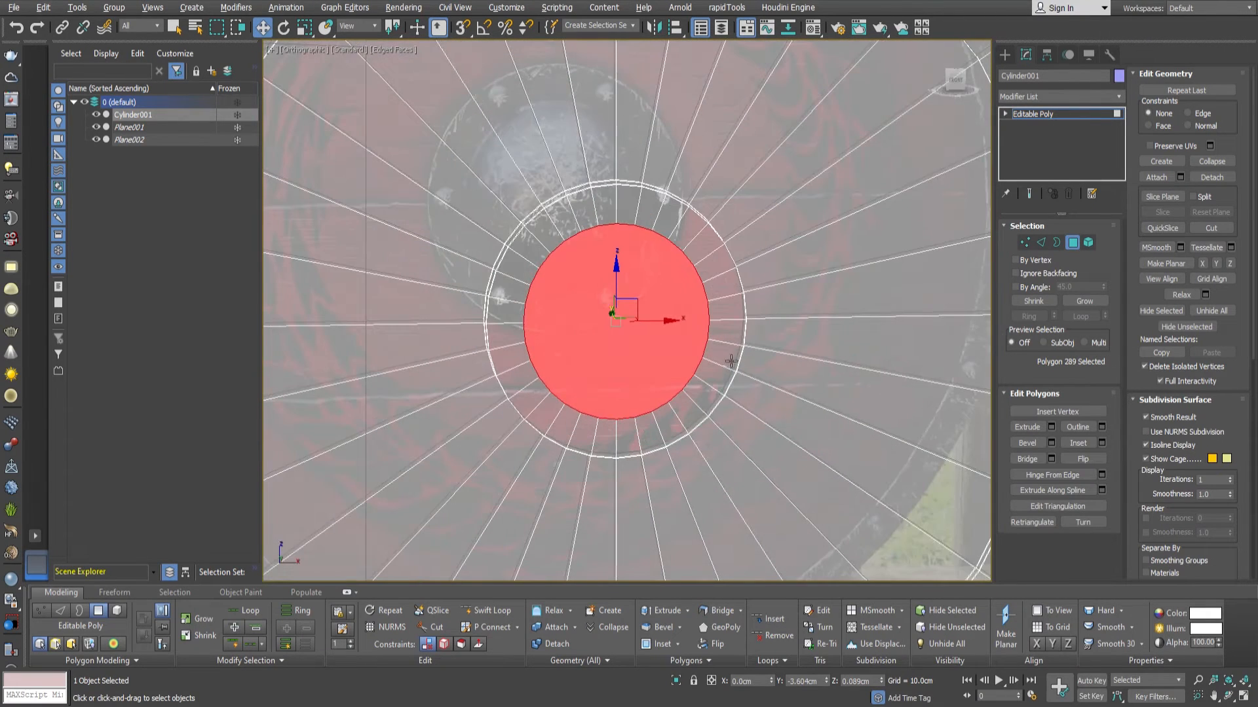
Create a sphere with a radius of about 9 cm centered on the shield boss, matching the dome in the front reference.
{"action": "left_click", "coordinate": [1073, 244]}
{"action": "key", "text": "f"}
{"action": "key", "text": "z"}
{"action": "left_click", "coordinate": [1004, 55]}
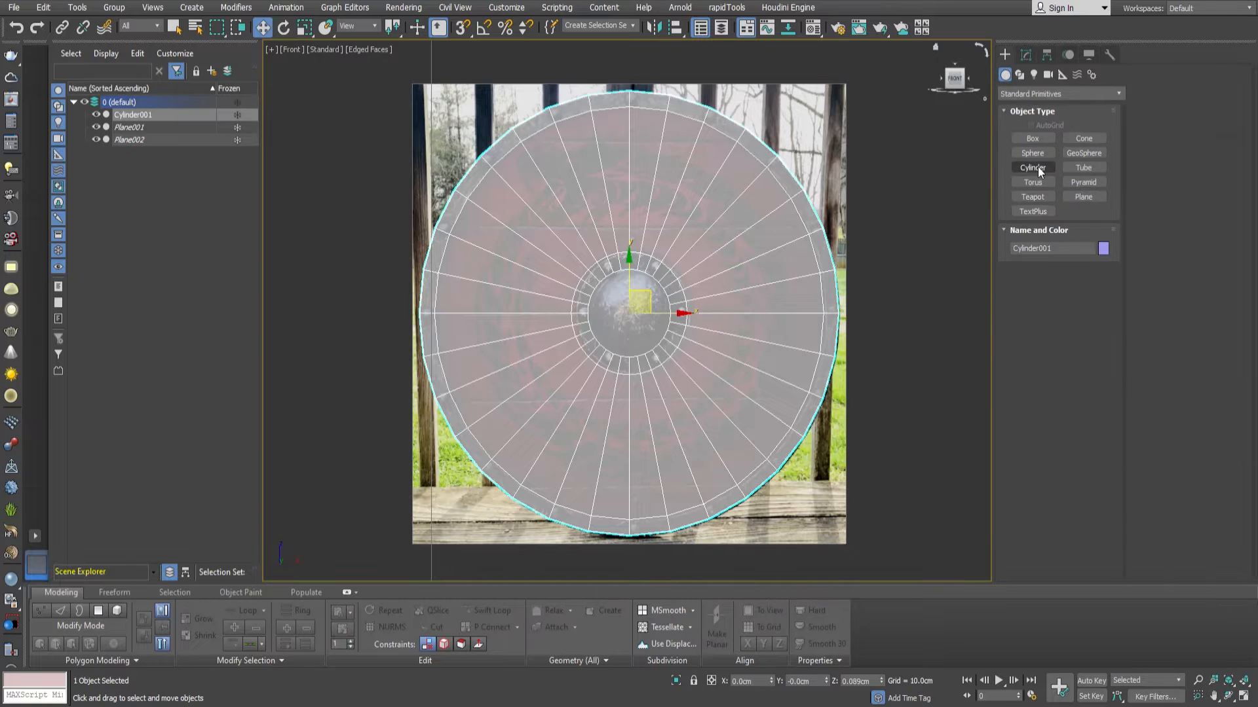
{"action": "left_click", "coordinate": [1033, 153]}
{"action": "scroll", "coordinate": [621, 312], "scroll_direction": "up", "scroll_amount": 5}
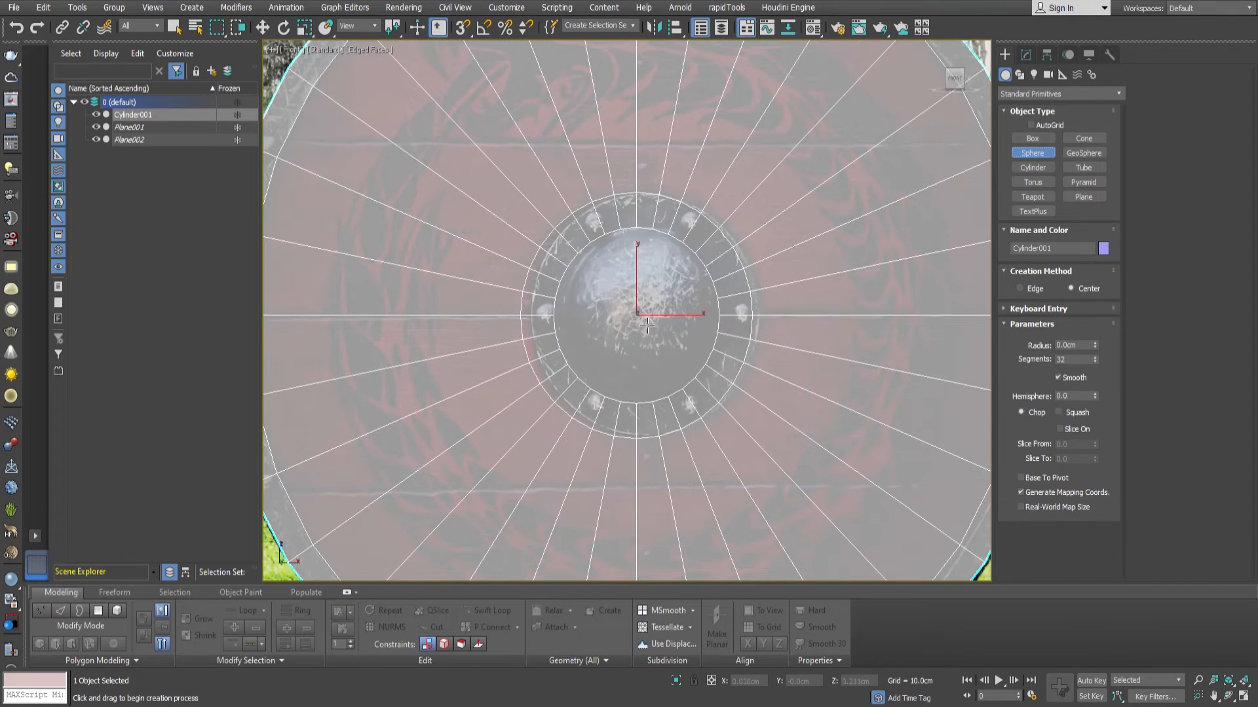
{"action": "left_click_drag", "start_coordinate": [638, 314], "coordinate": [682, 245]}
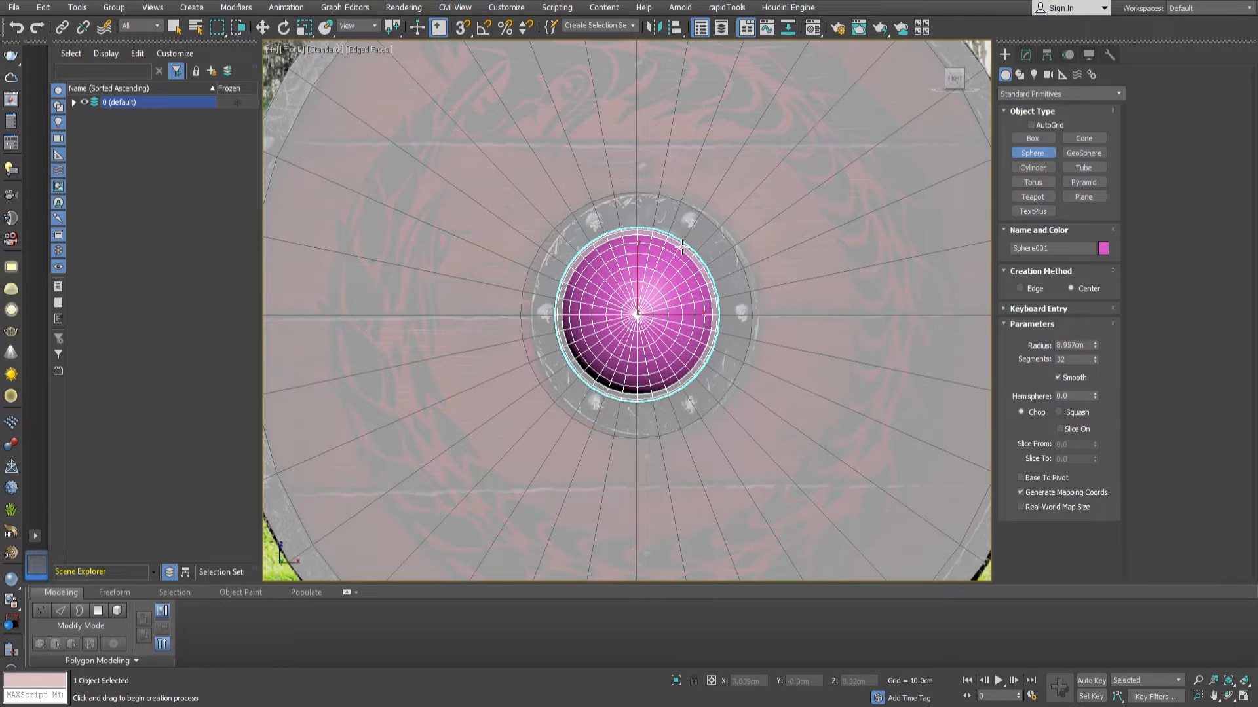
Move the sphere forward along its depth axis so that it protrudes from the front face of the shield.
{"action": "middle_click_drag", "start_coordinate": [637, 345], "coordinate": [727, 354], "text": "alt"}
{"action": "key", "text": "w"}
{"action": "mouse_move", "coordinate": [556, 292]}
{"action": "left_mouse_down"}
{"action": "mouse_move", "coordinate": [600, 295]}
{"action": "mouse_move", "coordinate": [580, 294]}
{"action": "left_mouse_up"}
{"action": "middle_click_drag", "start_coordinate": [787, 202], "coordinate": [721, 209], "text": "alt"}
{"action": "scroll", "coordinate": [720, 210], "scroll_direction": "up", "scroll_amount": 1}
{"action": "scroll", "coordinate": [753, 210], "scroll_direction": "down", "scroll_amount": 2}
{"action": "middle_click_drag", "start_coordinate": [809, 201], "coordinate": [824, 198], "text": "alt"}
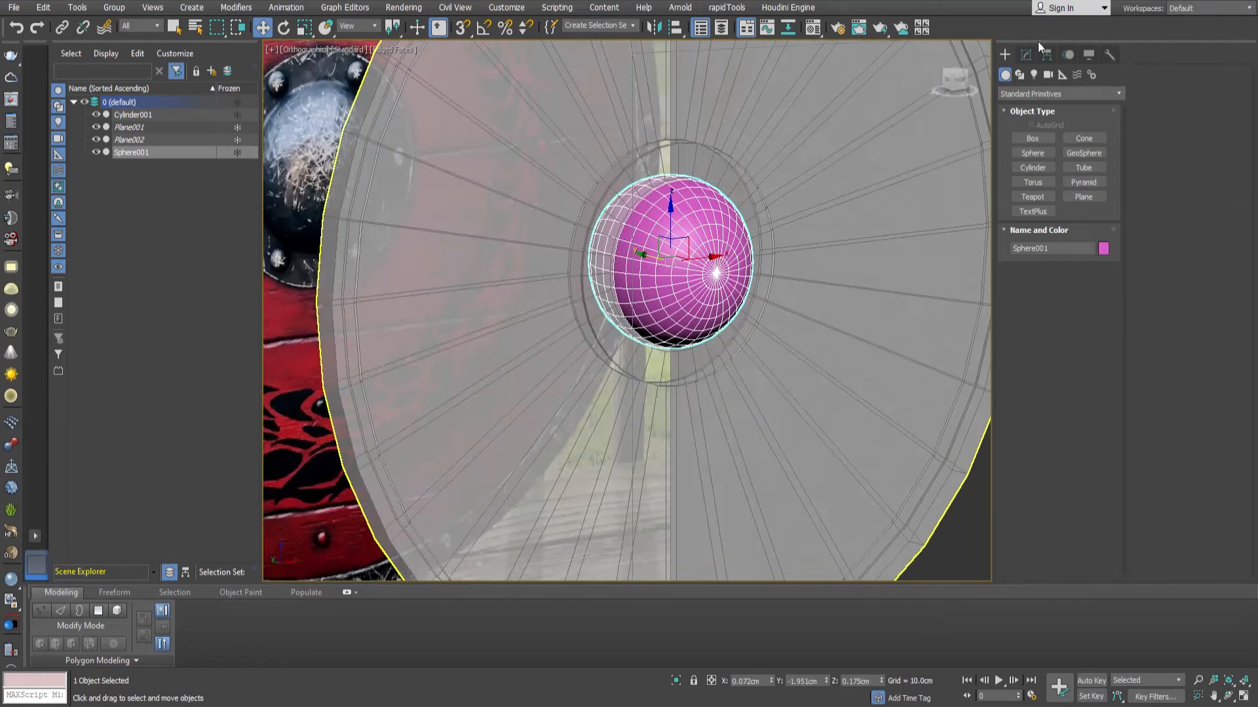
Set the sphere's segments to 16.
{"action": "left_click", "coordinate": [1026, 54]}
{"action": "type", "text": "16"}
{"action": "key", "text": "Return"}
{"action": "middle_click_drag", "start_coordinate": [807, 288], "coordinate": [711, 278], "text": "alt"}
{"action": "scroll", "coordinate": [734, 275], "scroll_direction": "up", "scroll_amount": 2}
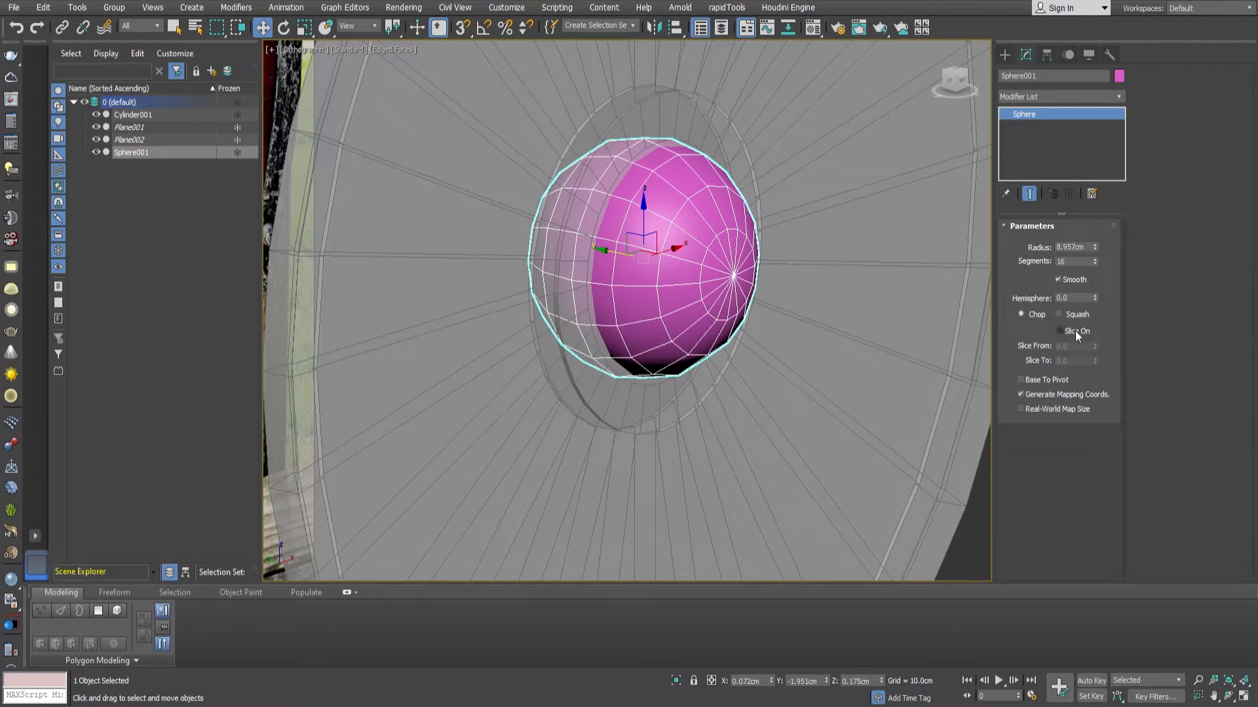
Try slicing the sphere with the Slice From and Slice To values.
{"action": "left_click", "coordinate": [1095, 346]}
{"action": "right_click", "coordinate": [1097, 348]}
{"action": "left_click", "coordinate": [1095, 361]}
{"action": "left_click", "coordinate": [1095, 361]}
{"action": "right_click", "coordinate": [1095, 362]}
Set the sphere's Hemisphere value to 0.385 using the Squash option.
{"action": "left_click_drag", "start_coordinate": [1096, 302], "coordinate": [1096, 226]}
{"action": "left_click", "coordinate": [1059, 315]}
{"action": "left_click_drag", "start_coordinate": [1095, 300], "coordinate": [1098, 331]}
{"action": "mouse_move", "coordinate": [695, 270]}
{"action": "middle_mouse_down", "text": "alt"}
{"action": "mouse_move", "coordinate": [727, 271]}
{"action": "mouse_move", "coordinate": [712, 271]}
{"action": "middle_mouse_up", "text": "alt"}
{"action": "scroll", "coordinate": [712, 270], "scroll_direction": "up", "scroll_amount": 3}
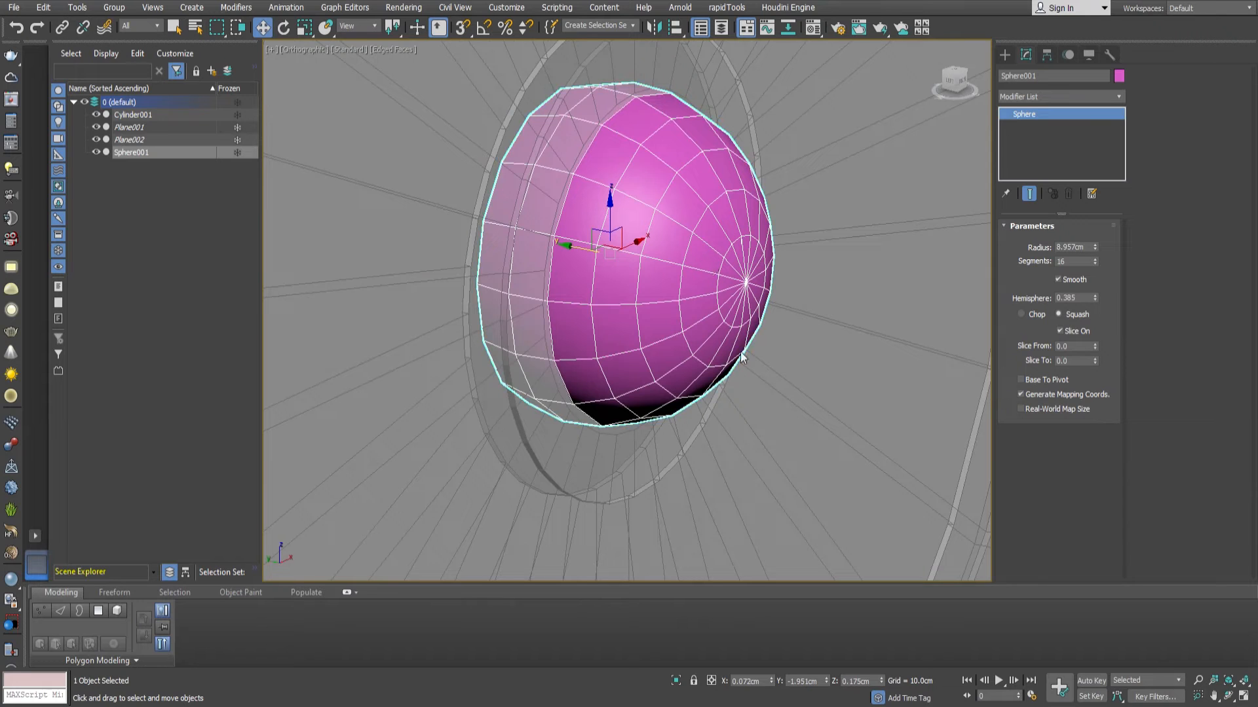
Convert the sphere to an editable poly and delete the vertices of its rear part to leave an open dome.
{"action": "middle_click_drag", "start_coordinate": [635, 271], "coordinate": [705, 239], "text": "alt"}
{"action": "scroll", "coordinate": [705, 238], "scroll_direction": "down", "scroll_amount": 3}
{"action": "key", "text": "1"}
{"action": "left_click_drag", "start_coordinate": [480, 77], "coordinate": [604, 431]}
{"action": "key", "text": "Delete"}
Select all vertices of the dome and scale them to make the dome shallower.
{"action": "scroll", "coordinate": [701, 258], "scroll_direction": "up", "scroll_amount": 3}
{"action": "middle_click_drag", "start_coordinate": [762, 278], "coordinate": [713, 247], "text": "alt"}
{"action": "left_click", "coordinate": [1025, 242]}
{"action": "key", "text": "1"}
{"action": "key", "text": "ctrl+a"}
{"action": "key", "text": "r"}
{"action": "left_click_drag", "start_coordinate": [717, 237], "coordinate": [701, 244]}
{"action": "key", "text": "w"}
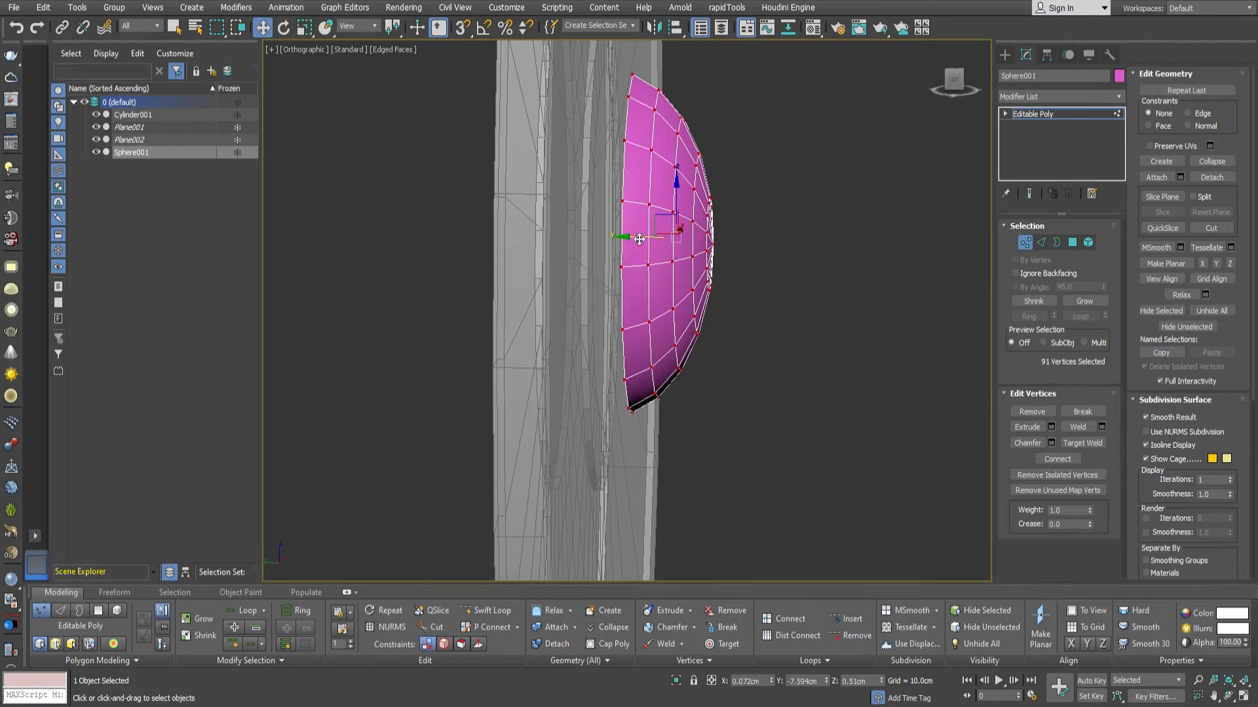
Move the whole dome with snapping so that its open rim sits against the shield's front face.
{"action": "left_click", "coordinate": [1018, 242]}
{"action": "middle_click_drag", "start_coordinate": [801, 291], "coordinate": [557, 278], "text": "alt"}
{"action": "key", "text": "s"}
{"action": "left_click_drag", "start_coordinate": [558, 277], "coordinate": [556, 278]}
{"action": "middle_click_drag", "start_coordinate": [555, 279], "coordinate": [655, 190], "text": "alt"}
{"action": "scroll", "coordinate": [583, 312], "scroll_direction": "down", "scroll_amount": 2}
{"action": "key", "text": "s"}
{"action": "key", "text": "space"}
Select the shield and pick every other radial edge in the rings around the dome.
{"action": "left_click", "coordinate": [719, 185]}
{"action": "key", "text": "2"}
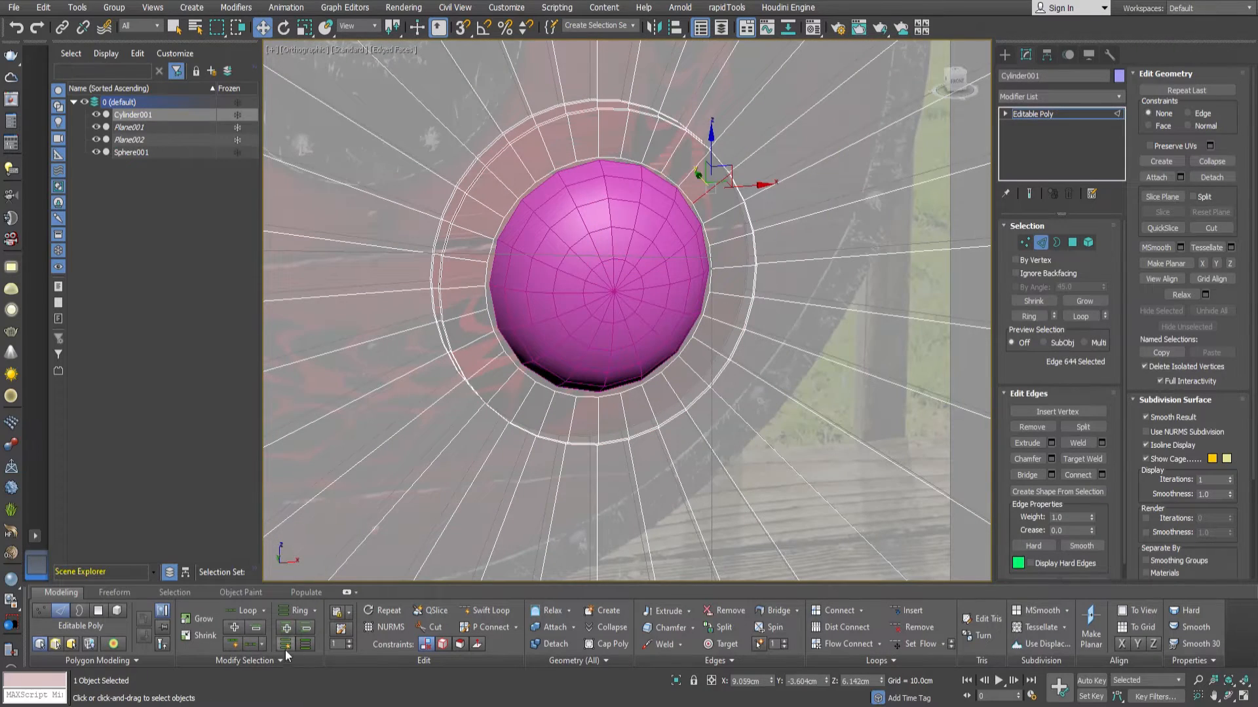
{"action": "left_click", "coordinate": [305, 644]}
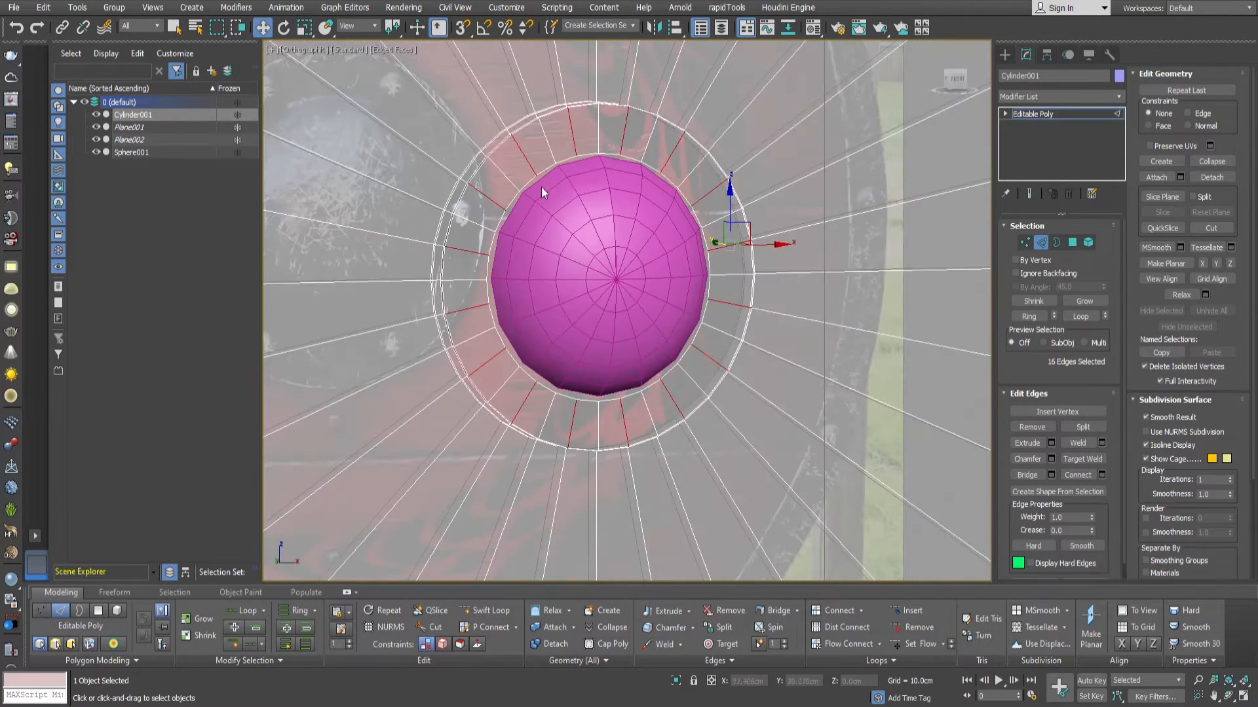
{"action": "left_click", "coordinate": [238, 633]}
{"action": "middle_click_drag", "start_coordinate": [595, 343], "coordinate": [623, 328], "text": "alt"}
{"action": "middle_click_drag", "start_coordinate": [677, 325], "coordinate": [650, 327], "text": "alt"}
{"action": "scroll", "coordinate": [693, 322], "scroll_direction": "up", "scroll_amount": 4}
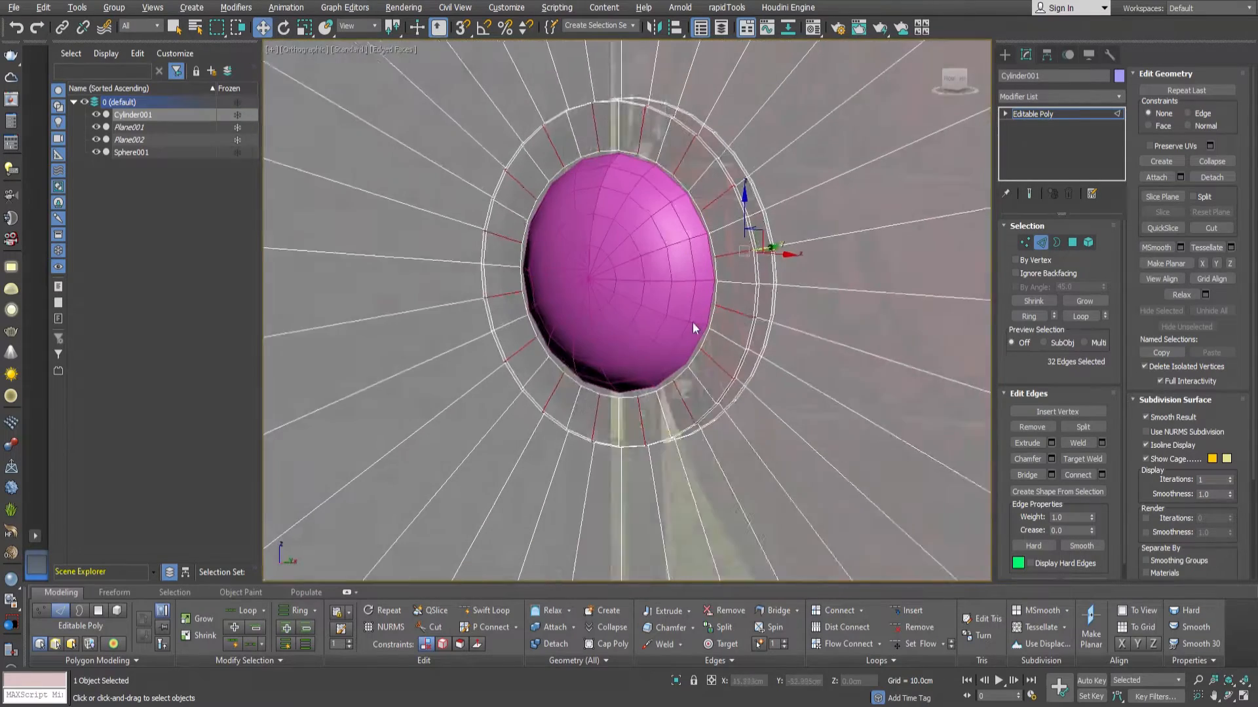
Select the ring of radial edges on the board and connect them with a new edge loop close around the boss.
{"action": "left_click", "coordinate": [838, 339]}
{"action": "left_click", "coordinate": [1040, 320]}
{"action": "left_click", "coordinate": [1102, 476]}
{"action": "left_click_drag", "start_coordinate": [604, 414], "coordinate": [676, 259]}
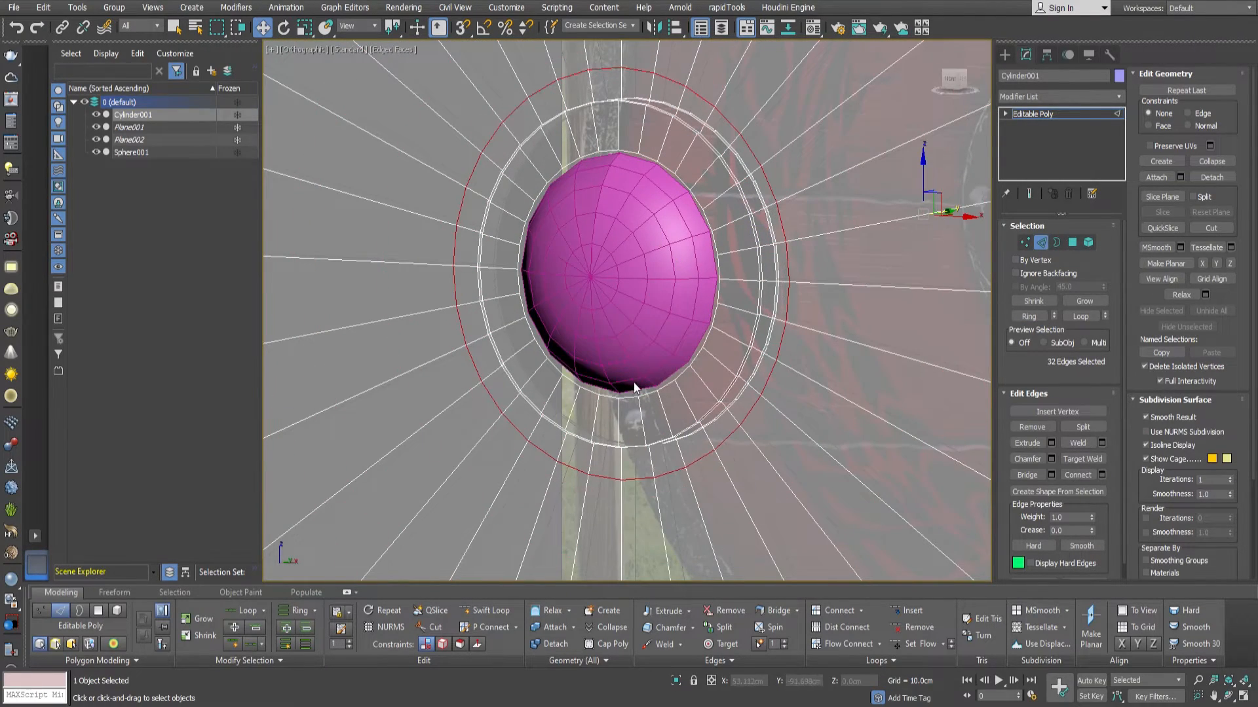
Remove every other radial edge between the dome opening and the new edge loop to match the dome's 16 segments.
{"action": "left_click", "coordinate": [754, 318]}
{"action": "left_click", "coordinate": [305, 644]}
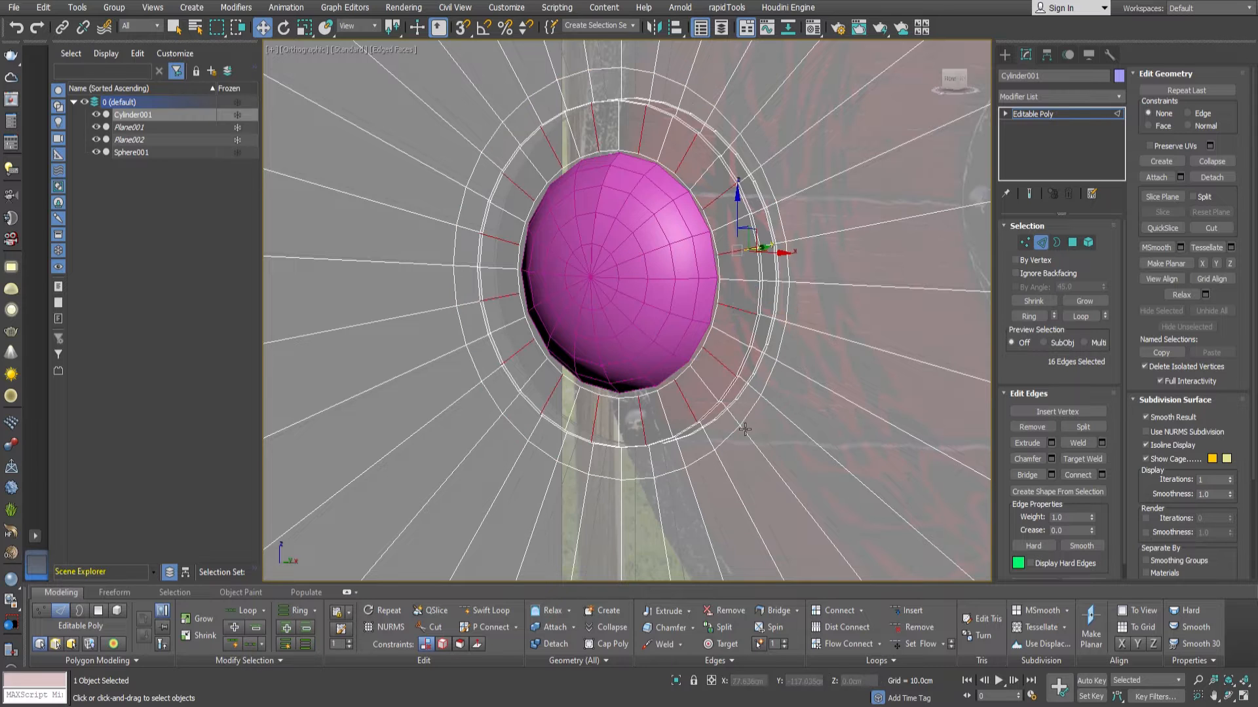
{"action": "left_click", "coordinate": [235, 628]}
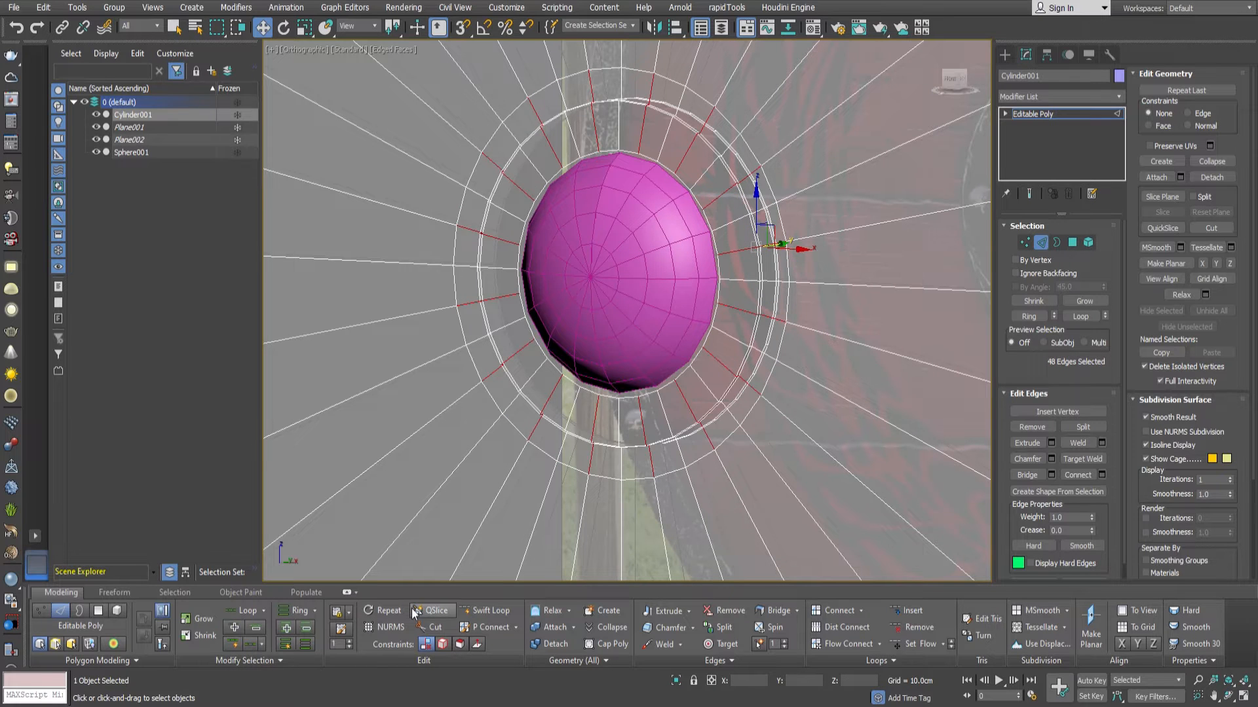
{"action": "key", "text": "1"}
{"action": "middle_click_drag", "start_coordinate": [764, 429], "coordinate": [812, 410], "text": "alt"}
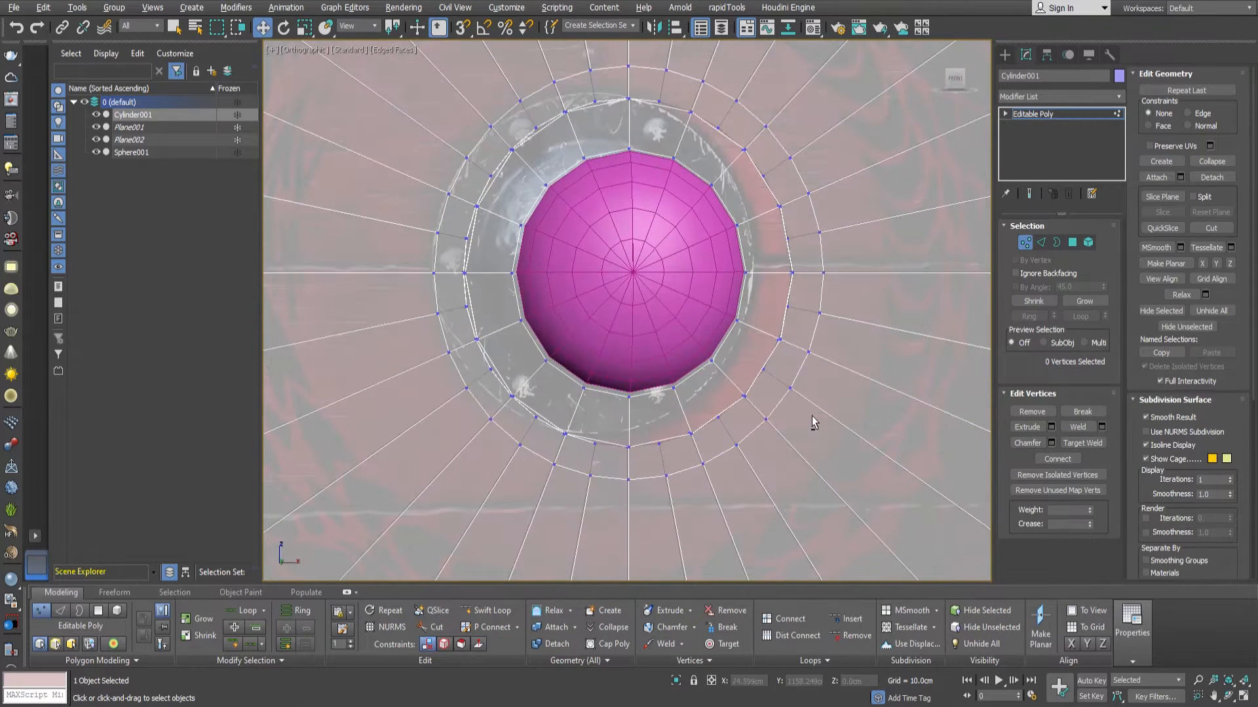
Select the leftover alternate vertices on the loops around the boss and connect them to their neighboring vertices.
{"action": "middle_click_drag", "start_coordinate": [850, 254], "coordinate": [827, 332]}
{"action": "scroll", "coordinate": [824, 321], "scroll_direction": "up", "scroll_amount": 2}
{"action": "left_click", "coordinate": [803, 318]}
{"action": "left_click_drag", "start_coordinate": [764, 292], "coordinate": [739, 267], "text": "ctrl"}
{"action": "middle_click_drag", "start_coordinate": [726, 155], "coordinate": [733, 181]}
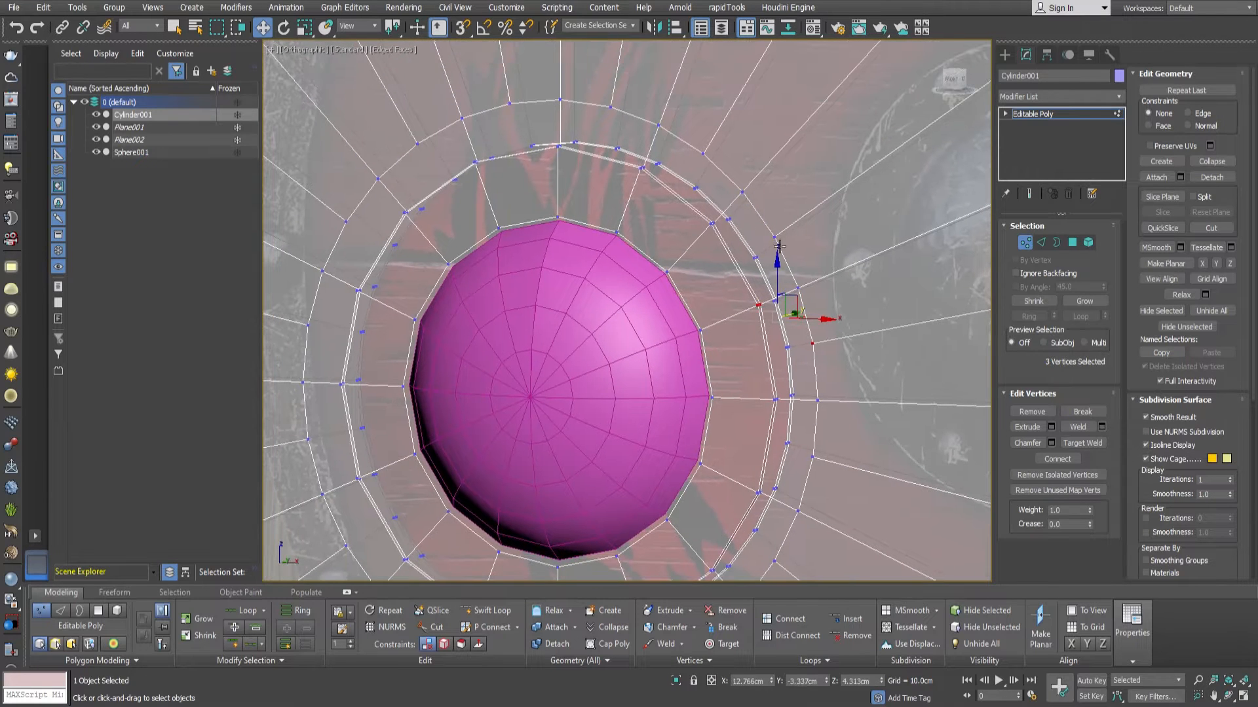
{"action": "left_click", "coordinate": [611, 108], "text": "ctrl"}
{"action": "left_click_drag", "start_coordinate": [548, 134], "coordinate": [568, 158], "text": "ctrl"}
{"action": "left_click_drag", "start_coordinate": [464, 152], "coordinate": [486, 173], "text": "ctrl"}
{"action": "left_click", "coordinate": [418, 144], "text": "ctrl"}
{"action": "scroll", "coordinate": [357, 289], "scroll_direction": "up", "scroll_amount": 2}
{"action": "left_click_drag", "start_coordinate": [448, 343], "coordinate": [480, 386], "text": "ctrl"}
{"action": "middle_click_drag", "start_coordinate": [432, 445], "coordinate": [432, 213]}
{"action": "left_click", "coordinate": [466, 351], "text": "ctrl"}
{"action": "left_click_drag", "start_coordinate": [539, 359], "coordinate": [569, 388], "text": "ctrl"}
{"action": "middle_click_drag", "start_coordinate": [746, 488], "coordinate": [653, 346]}
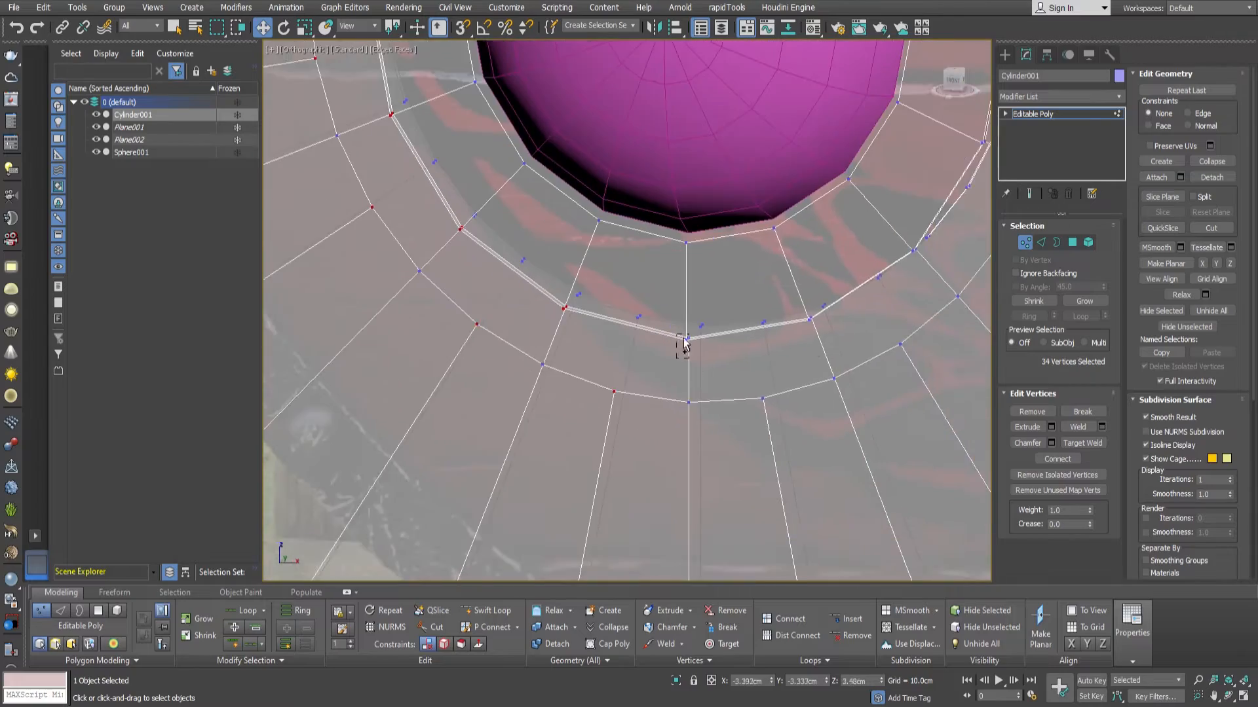
{"action": "left_click", "coordinate": [751, 420], "text": "ctrl"}
{"action": "middle_click_drag", "start_coordinate": [844, 366], "coordinate": [749, 399]}
{"action": "left_click", "coordinate": [893, 260], "text": "ctrl"}
{"action": "middle_click_drag", "start_coordinate": [893, 260], "coordinate": [786, 306], "text": "alt"}
{"action": "left_click", "coordinate": [1059, 459]}
{"action": "scroll", "coordinate": [688, 275], "scroll_direction": "down", "scroll_amount": 4}
{"action": "middle_click_drag", "start_coordinate": [668, 295], "coordinate": [722, 345], "text": "alt"}
{"action": "left_click", "coordinate": [1024, 245]}
{"action": "scroll", "coordinate": [871, 236], "scroll_direction": "down", "scroll_amount": 3}
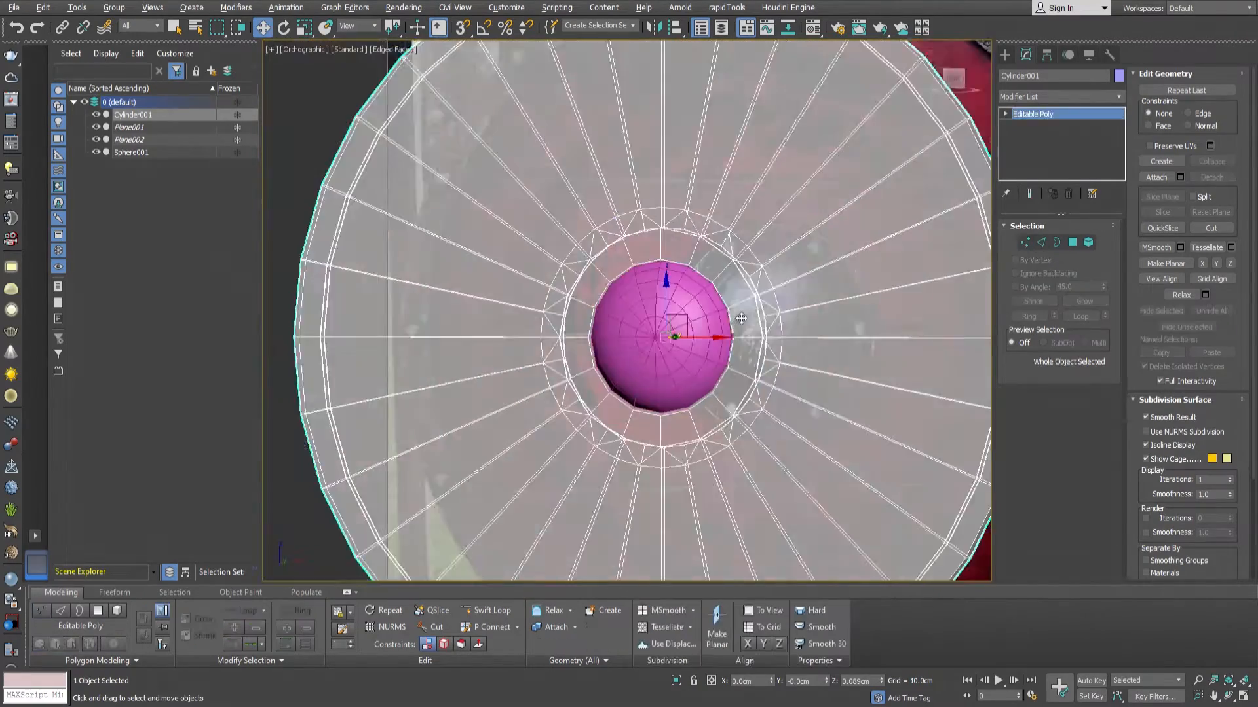
Select the dome and reset its X and Y positions to 0 to center it on the shield.
{"action": "scroll", "coordinate": [852, 276], "scroll_direction": "up", "scroll_amount": 4}
{"action": "left_click", "coordinate": [642, 380]}
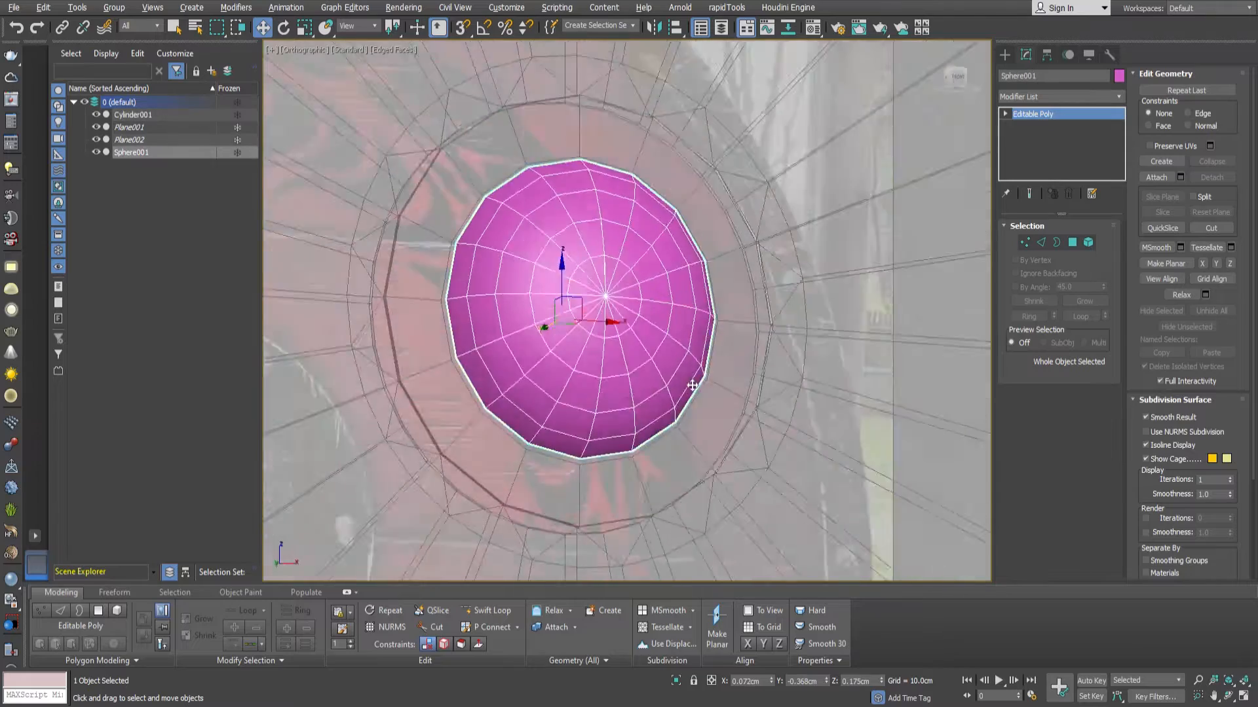
{"action": "right_click", "coordinate": [772, 683]}
{"action": "right_click", "coordinate": [827, 682]}
{"action": "left_click", "coordinate": [730, 424]}
{"action": "middle_click_drag", "start_coordinate": [736, 554], "coordinate": [756, 501]}
{"action": "left_click", "coordinate": [620, 356]}
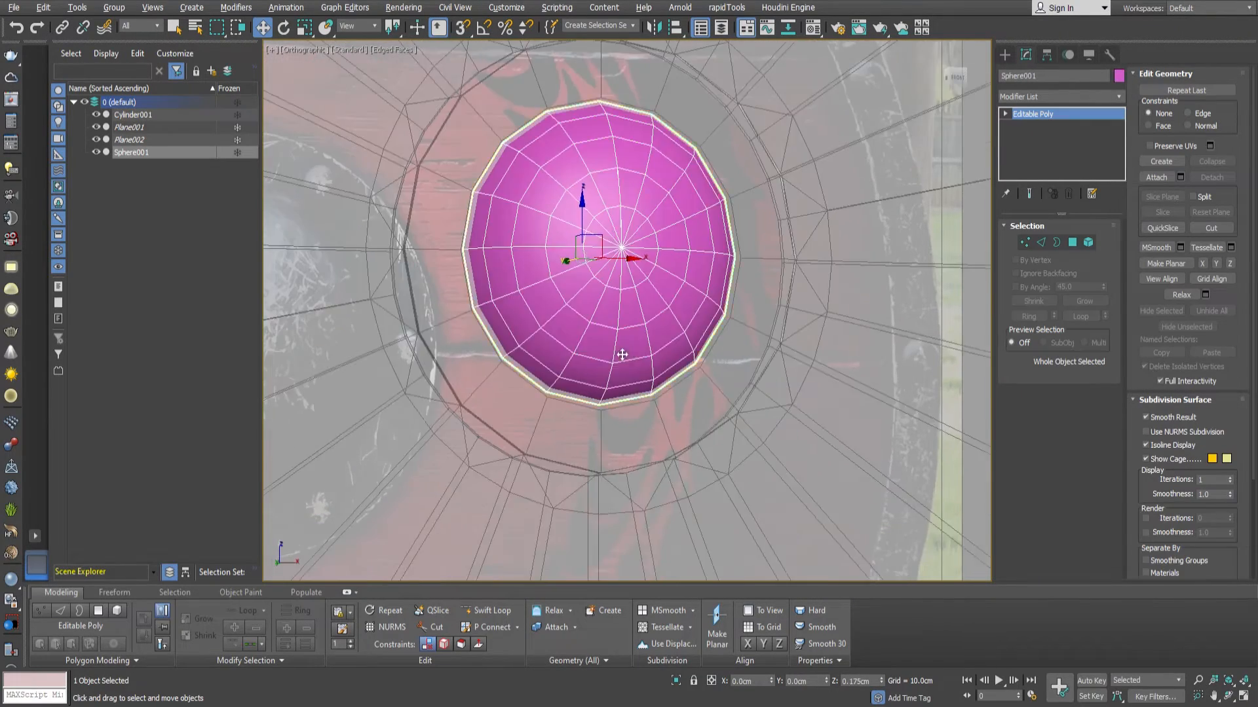
Snap the dome back along its depth axis onto the front face of the shield.
{"action": "middle_click_drag", "start_coordinate": [620, 356], "coordinate": [545, 281], "text": "alt"}
{"action": "scroll", "coordinate": [545, 281], "scroll_direction": "up", "scroll_amount": 2}
{"action": "left_click_drag", "start_coordinate": [486, 237], "coordinate": [537, 241]}
{"action": "key", "text": "space"}
{"action": "key", "text": "s"}
{"action": "left_click_drag", "start_coordinate": [606, 306], "coordinate": [556, 301]}
{"action": "key", "text": "s"}
{"action": "key", "text": "space"}
{"action": "scroll", "coordinate": [548, 314], "scroll_direction": "down", "scroll_amount": 2}
{"action": "middle_click_drag", "start_coordinate": [498, 318], "coordinate": [652, 301], "text": "alt"}
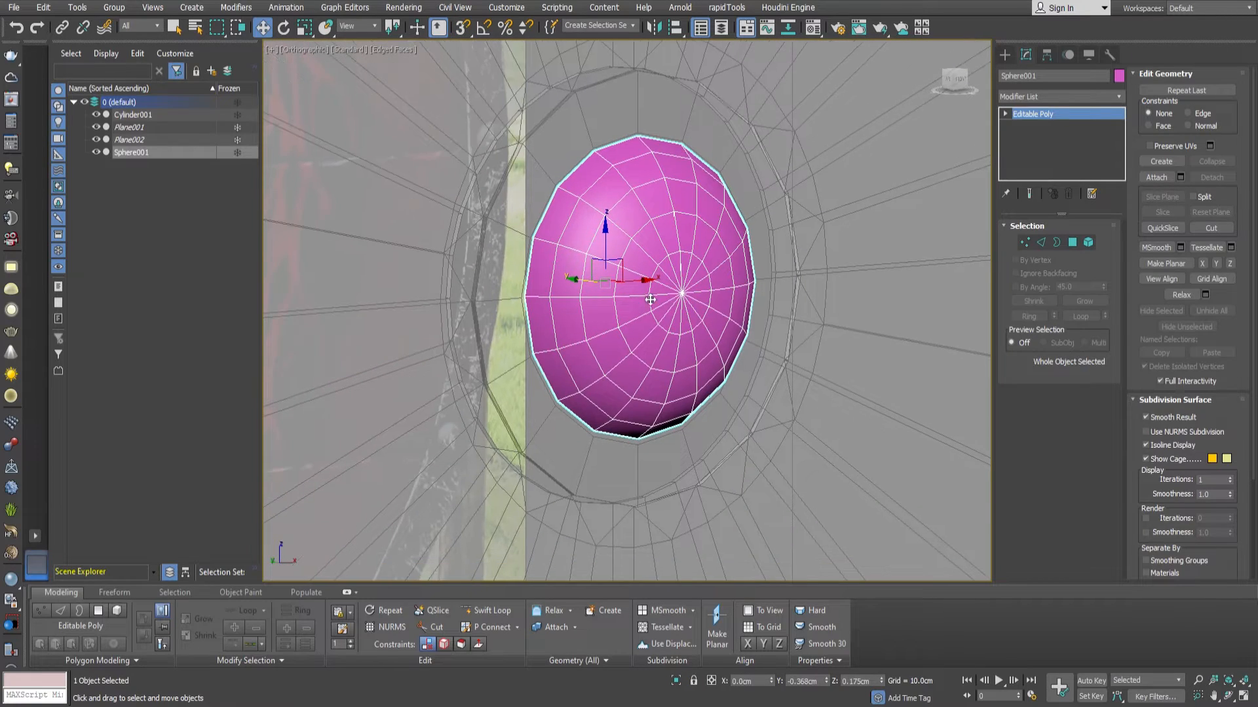
Delete the shield's front cap polygon behind the dome and attach the dome to the shield mesh.
{"action": "left_click", "coordinate": [523, 385]}
{"action": "key", "text": "4"}
{"action": "key", "text": "Delete"}
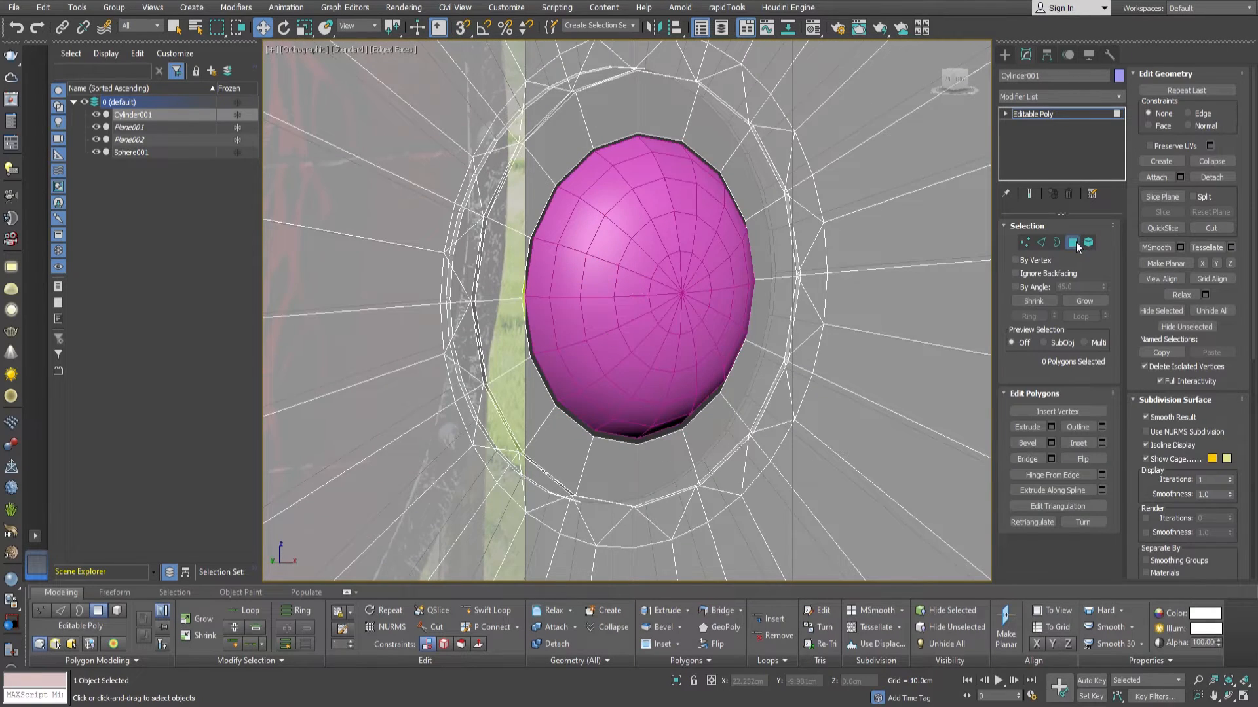
{"action": "left_click", "coordinate": [1056, 242]}
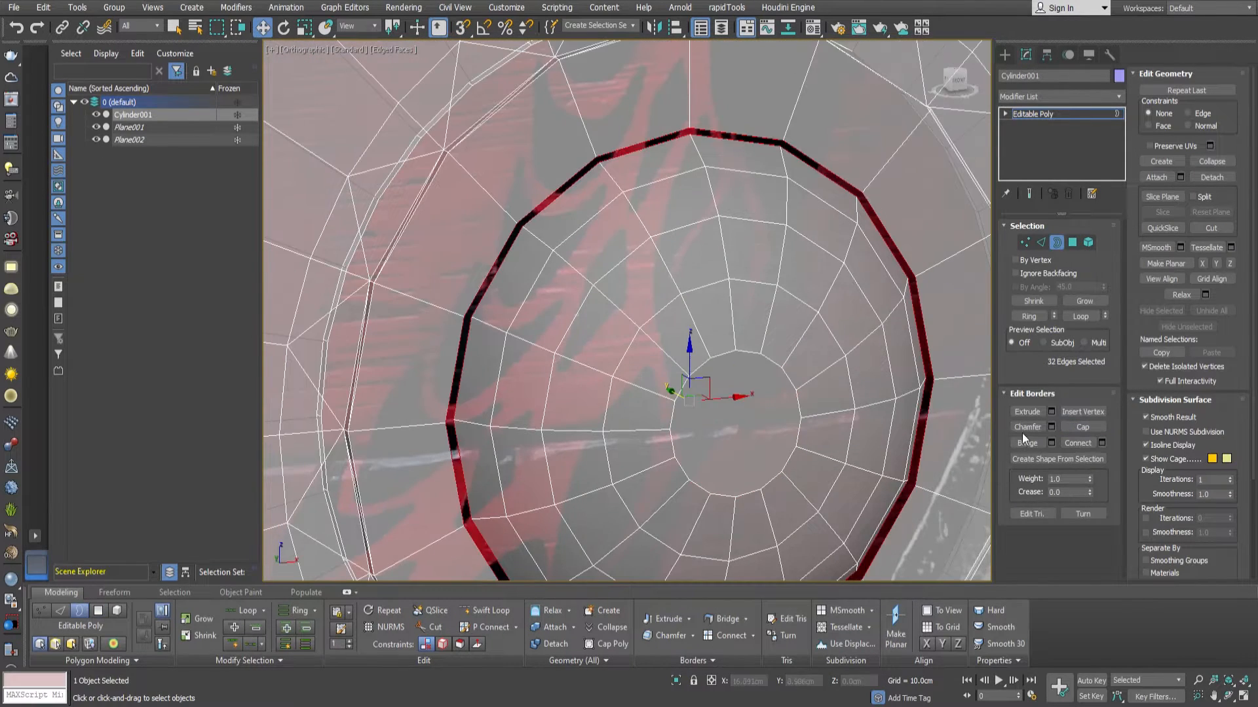
Try to bridge the gap between the dome and the shield opening, first from the borders and again from the edges.
{"action": "left_click", "coordinate": [1026, 443]}
{"action": "scroll", "coordinate": [795, 284], "scroll_direction": "down", "scroll_amount": 2}
{"action": "scroll", "coordinate": [794, 284], "scroll_direction": "up", "scroll_amount": 6}
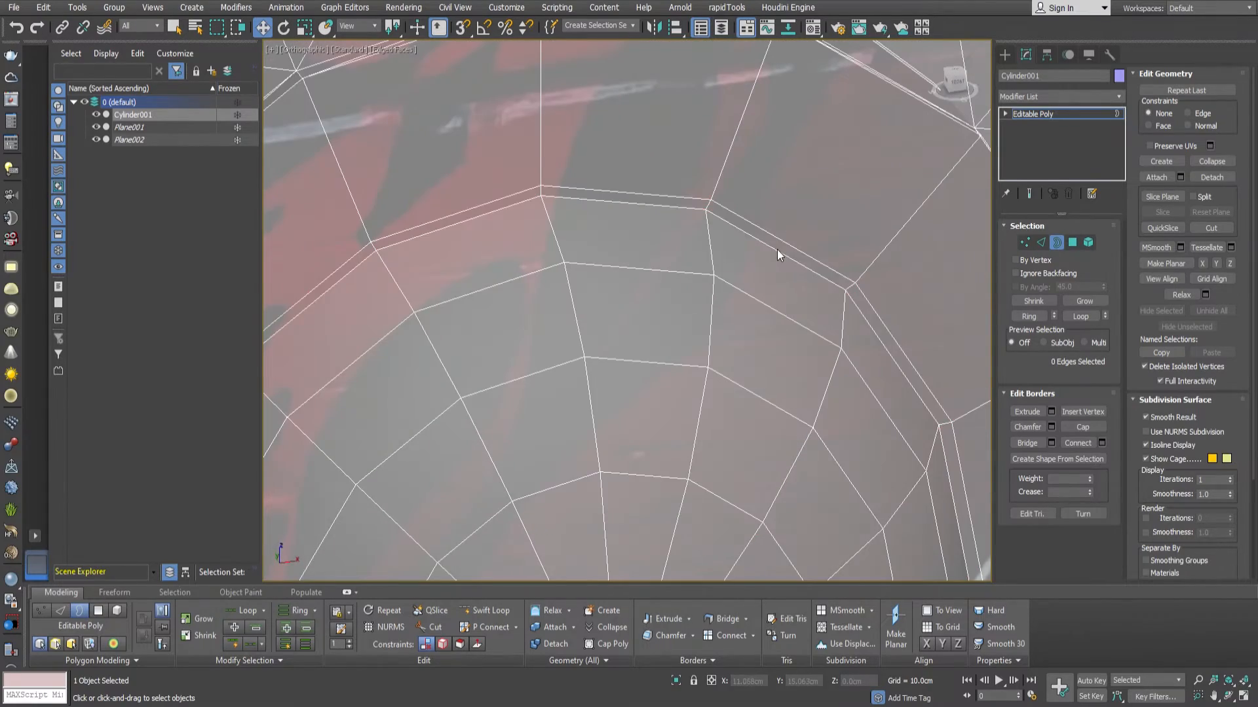
{"action": "key", "text": "ctrl+z"}
{"action": "scroll", "coordinate": [776, 251], "scroll_direction": "down", "scroll_amount": 3}
{"action": "middle_click_drag", "start_coordinate": [776, 252], "coordinate": [813, 282], "text": "alt"}
{"action": "scroll", "coordinate": [817, 239], "scroll_direction": "up", "scroll_amount": 2}
{"action": "left_click", "coordinate": [1042, 242]}
{"action": "left_click", "coordinate": [1030, 477]}
{"action": "scroll", "coordinate": [811, 268], "scroll_direction": "down", "scroll_amount": 3}
{"action": "key", "text": "ctrl+z"}
Bridge the open border of the dome to the border of the shield opening.
{"action": "key", "text": "3"}
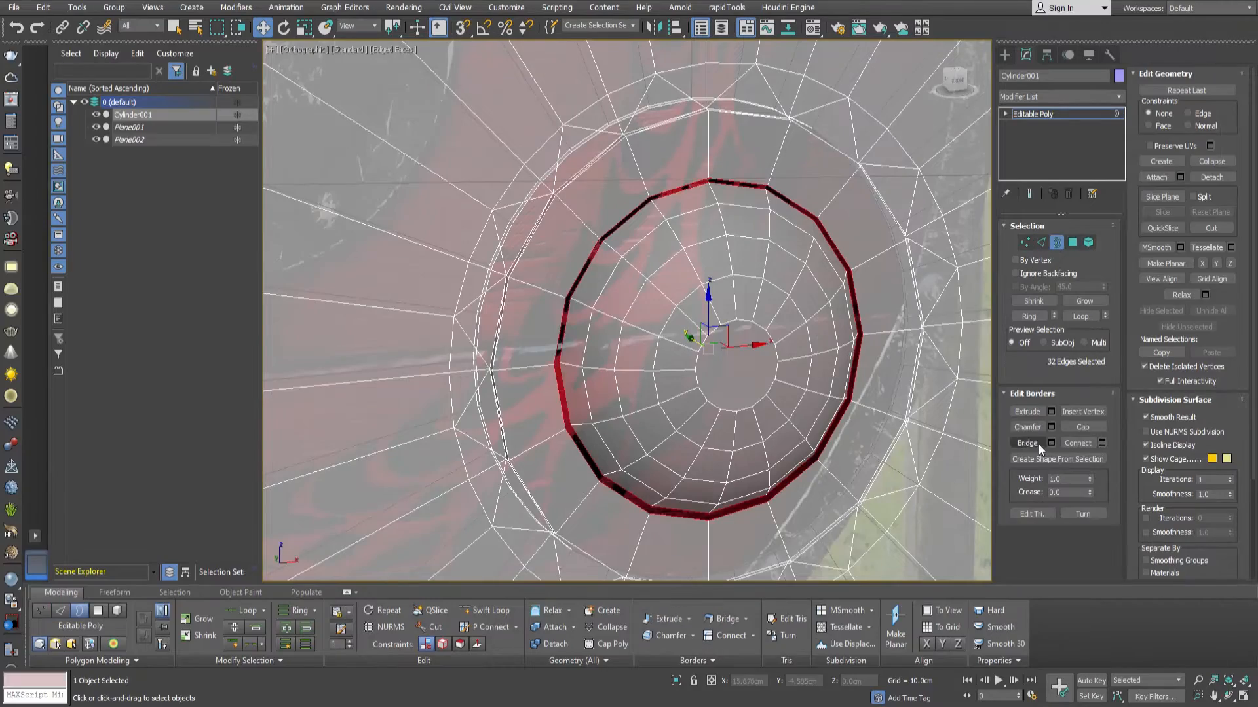
{"action": "left_click", "coordinate": [1039, 444]}
{"action": "scroll", "coordinate": [800, 335], "scroll_direction": "down", "scroll_amount": 3}
{"action": "scroll", "coordinate": [839, 304], "scroll_direction": "up", "scroll_amount": 4}
Select the edge loop at the base of the dome and chamfer it to soften the transition to the boss plate.
{"action": "middle_click_drag", "start_coordinate": [800, 336], "coordinate": [681, 322], "text": "alt"}
{"action": "key", "text": "2"}
{"action": "double_click", "coordinate": [812, 312]}
{"action": "key", "text": "r"}
{"action": "left_click_drag", "start_coordinate": [681, 322], "coordinate": [679, 315]}
{"action": "middle_click_drag", "start_coordinate": [678, 314], "coordinate": [780, 260], "text": "alt"}
{"action": "left_click", "coordinate": [1052, 460]}
{"action": "right_click", "coordinate": [640, 342]}
{"action": "left_click_drag", "start_coordinate": [640, 342], "coordinate": [644, 304]}
{"action": "left_click", "coordinate": [639, 360]}
{"action": "middle_click_drag", "start_coordinate": [640, 360], "coordinate": [634, 425], "text": "alt"}
Select all vertices of the shield, weld the overlapping ones and turn off the see-through display.
{"action": "left_click", "coordinate": [1025, 243]}
{"action": "key", "text": "ctrl+a"}
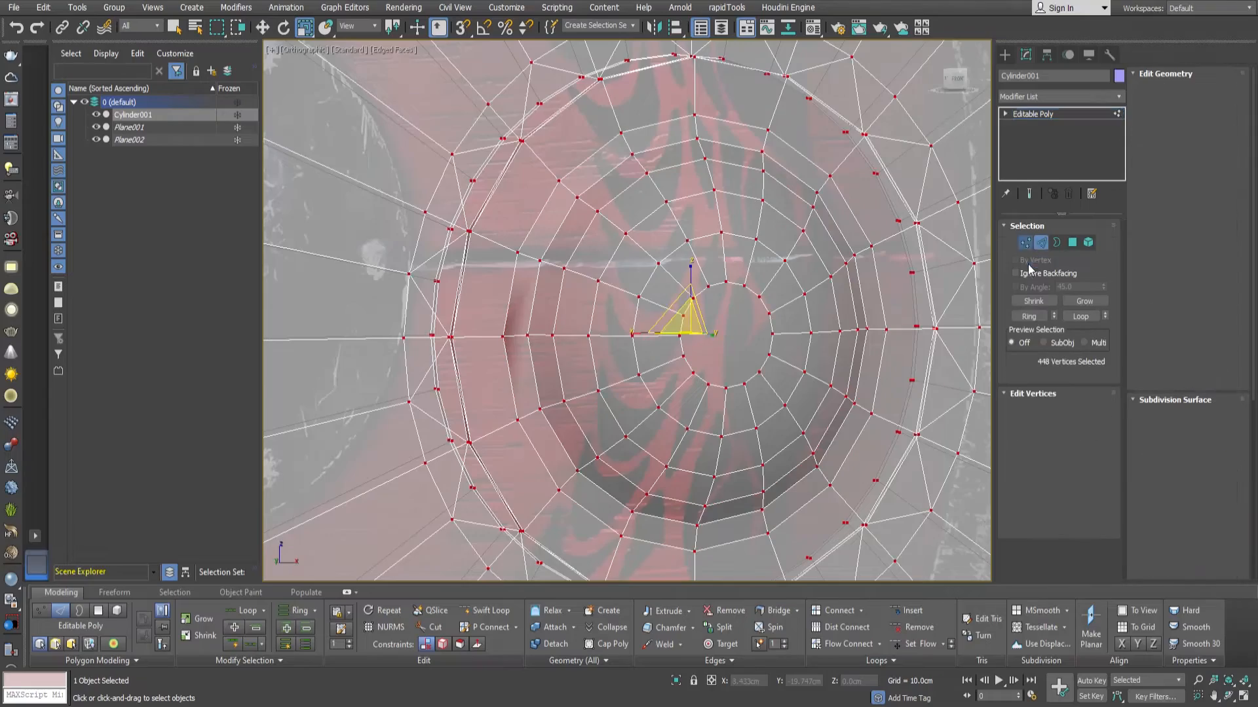
{"action": "left_click", "coordinate": [1085, 427]}
{"action": "scroll", "coordinate": [824, 333], "scroll_direction": "down", "scroll_amount": 4}
{"action": "middle_click_drag", "start_coordinate": [825, 337], "coordinate": [816, 340], "text": "alt"}
{"action": "scroll", "coordinate": [817, 340], "scroll_direction": "up", "scroll_amount": 3}
{"action": "key", "text": "alt+x"}
{"action": "scroll", "coordinate": [817, 347], "scroll_direction": "down", "scroll_amount": 5}
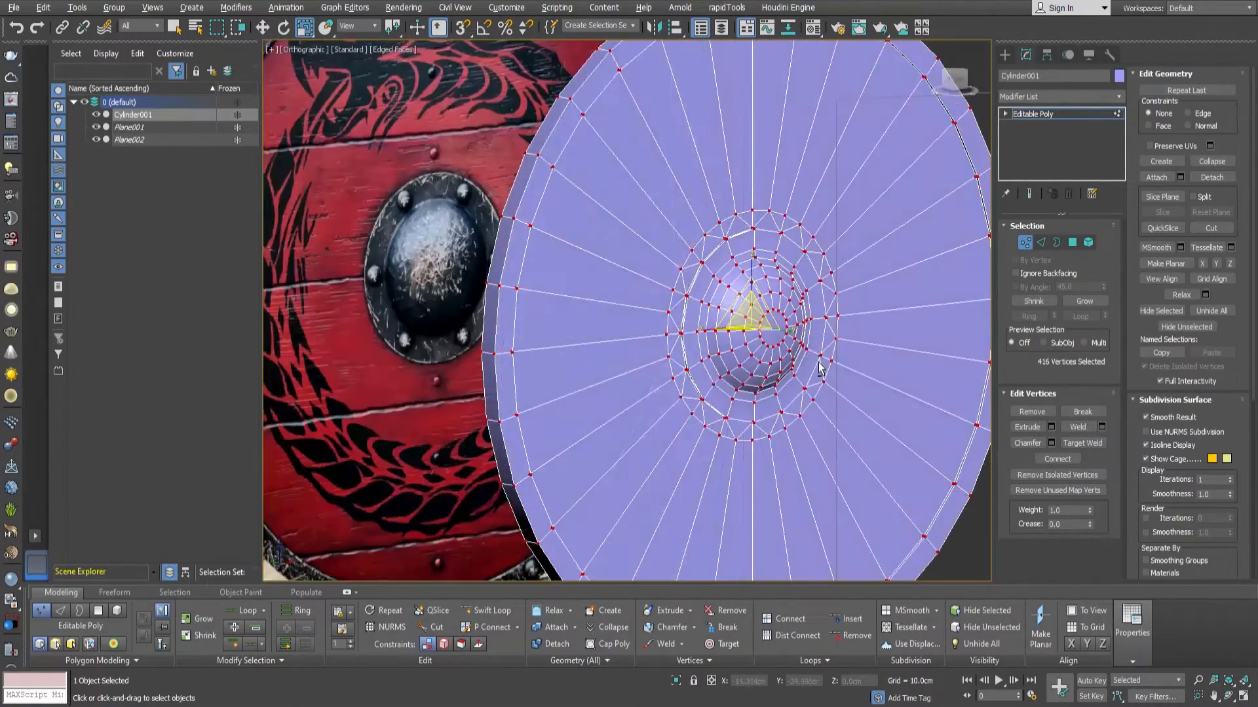
Select the dome's center polygon, grow the selection to the surrounding rings and move it slightly outward.
{"action": "scroll", "coordinate": [773, 344], "scroll_direction": "up", "scroll_amount": 6}
{"action": "key", "text": "4"}
{"action": "left_click", "coordinate": [766, 344]}
{"action": "middle_click_drag", "start_coordinate": [844, 182], "coordinate": [806, 282], "text": "alt"}
{"action": "left_click", "coordinate": [1087, 301]}
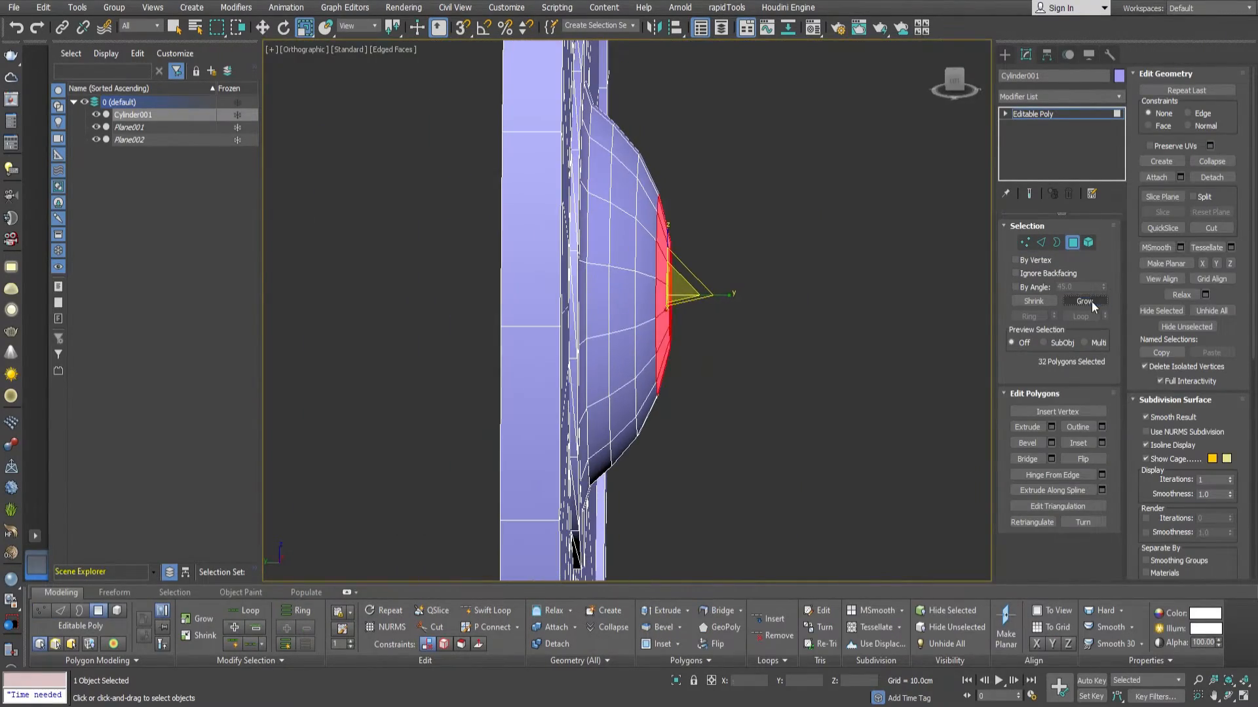
{"action": "key", "text": "w"}
{"action": "left_click_drag", "start_coordinate": [637, 303], "coordinate": [649, 303]}
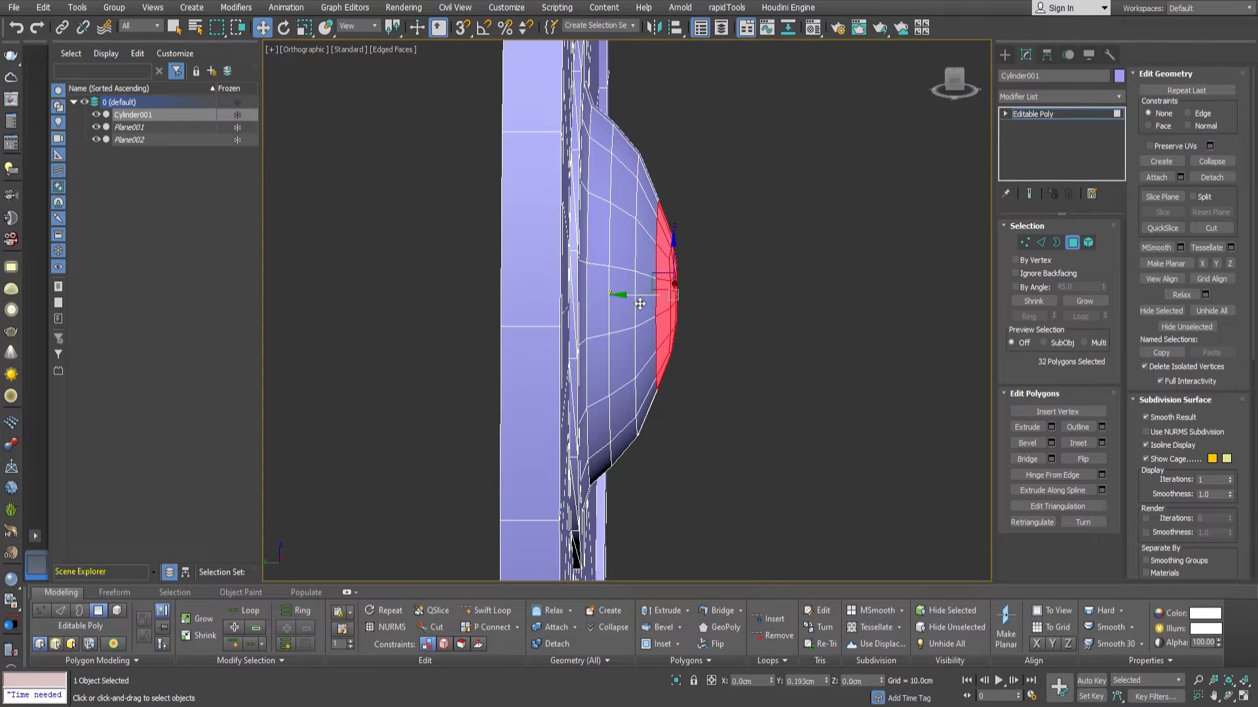
Reshape the dome by growing the polygon selection over its outer rings, relaxing it and scaling the selected cap.
{"action": "left_click", "coordinate": [1086, 301]}
{"action": "left_click", "coordinate": [1183, 295]}
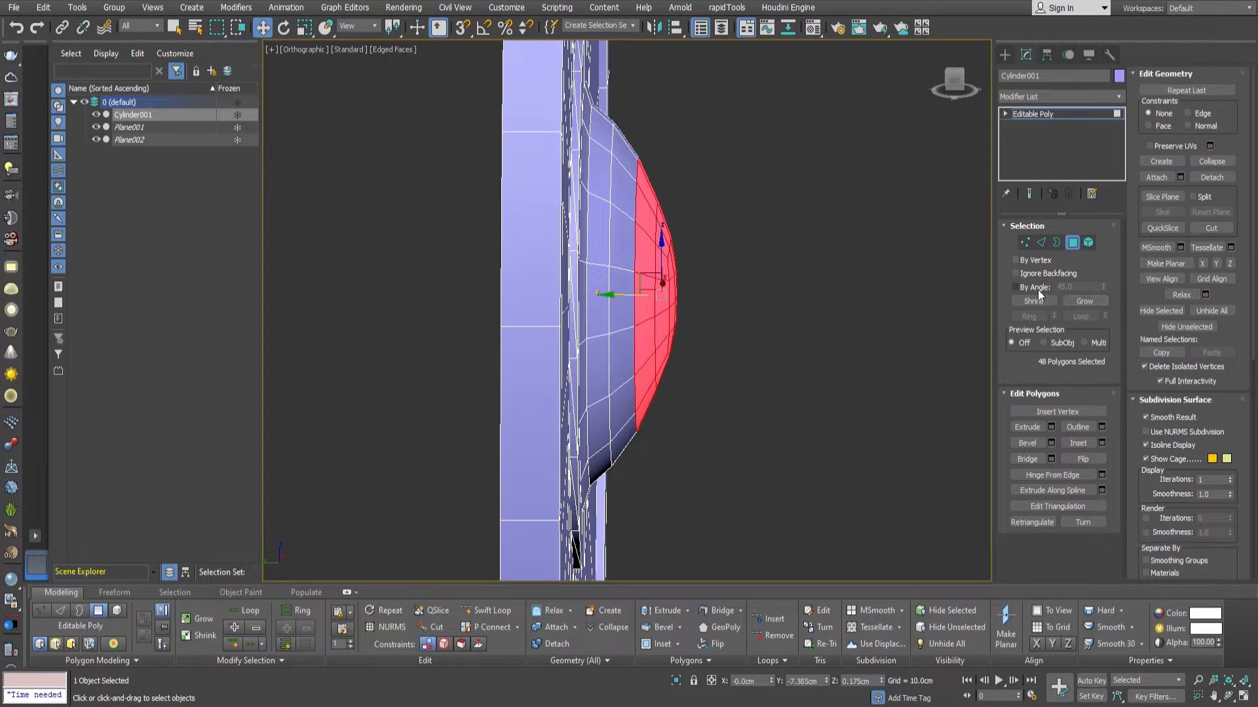
{"action": "left_click", "coordinate": [1074, 302]}
{"action": "middle_click_drag", "start_coordinate": [803, 352], "coordinate": [779, 331], "text": "alt"}
{"action": "key", "text": "r"}
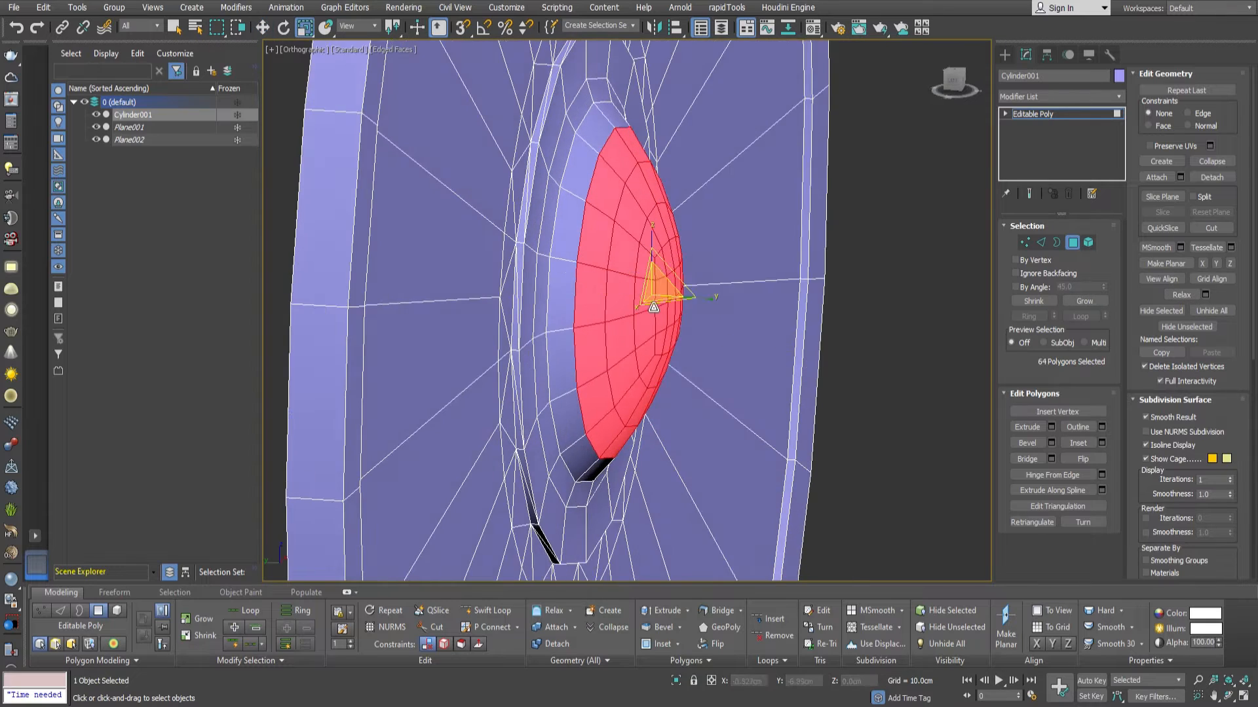
{"action": "middle_click_drag", "start_coordinate": [654, 308], "coordinate": [609, 290], "text": "alt"}
{"action": "left_click_drag", "start_coordinate": [643, 290], "coordinate": [646, 281]}
{"action": "middle_click_drag", "start_coordinate": [658, 295], "coordinate": [740, 315], "text": "alt"}
Relax the selected vertices around the dome's tip to even out its curvature.
{"action": "key", "text": "1"}
{"action": "left_click", "coordinate": [1185, 298]}
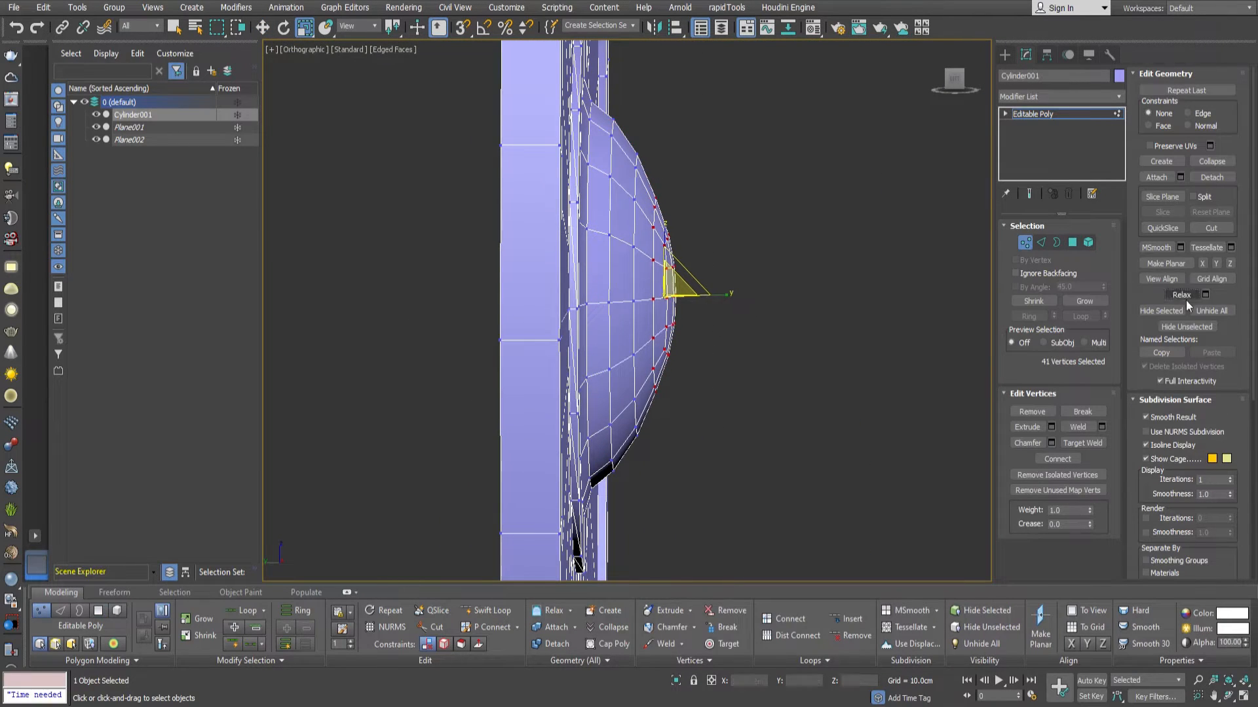
{"action": "middle_click_drag", "start_coordinate": [704, 360], "coordinate": [616, 364], "text": "alt"}
{"action": "left_click", "coordinate": [1184, 294]}
{"action": "left_click", "coordinate": [1184, 294]}
{"action": "middle_click_drag", "start_coordinate": [786, 315], "coordinate": [721, 304], "text": "alt"}
Select all polygons of the shield and review their smoothing group settings.
{"action": "left_click", "coordinate": [1073, 242]}
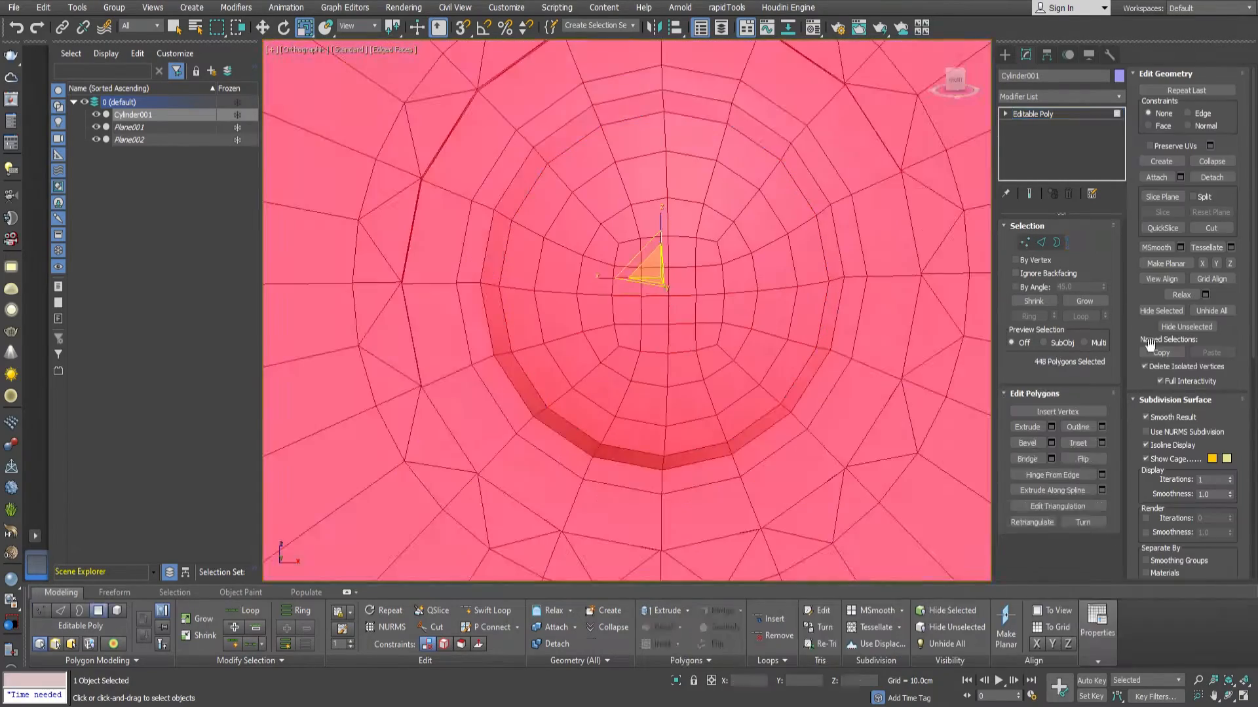
{"action": "scroll", "coordinate": [670, 402], "scroll_direction": "down", "scroll_amount": 5}
{"action": "middle_click_drag", "start_coordinate": [671, 402], "coordinate": [734, 397], "text": "alt"}
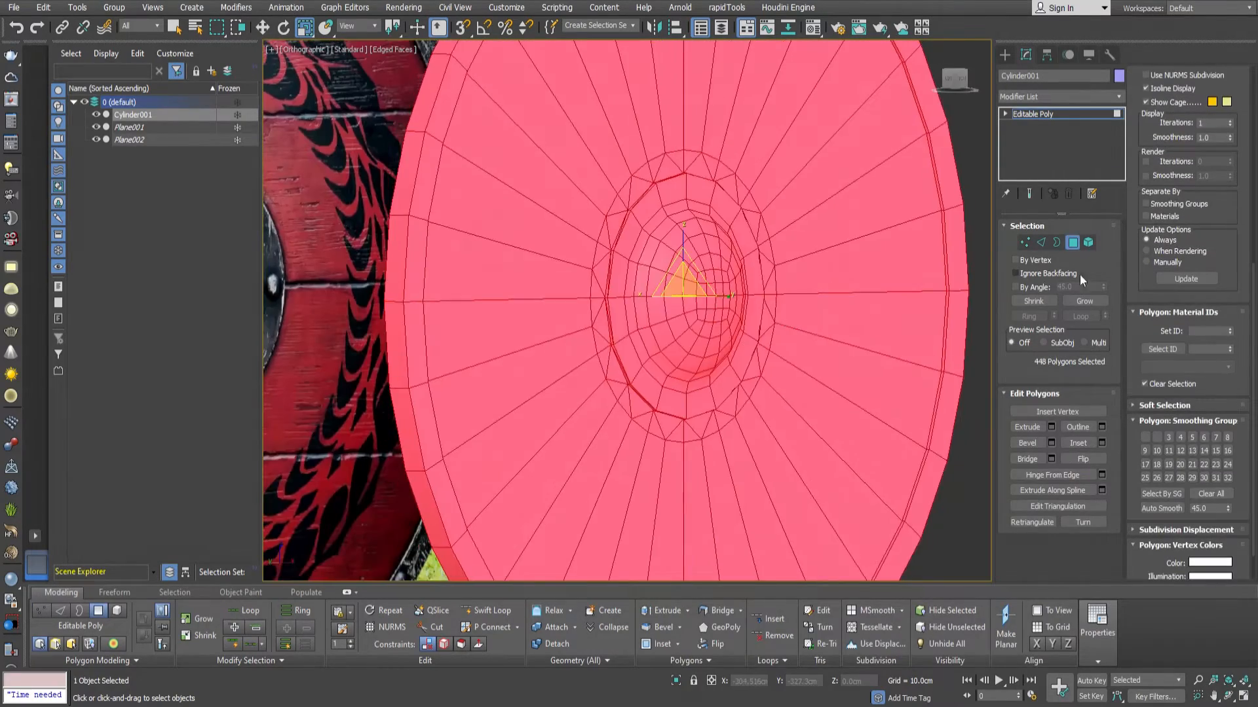
{"action": "left_click", "coordinate": [1072, 242]}
{"action": "scroll", "coordinate": [746, 341], "scroll_direction": "down", "scroll_amount": 4}
Try capping the open border on the back of the shield and insetting the cap, and delete the cap again.
{"action": "middle_click_drag", "start_coordinate": [740, 353], "coordinate": [871, 352], "text": "alt"}
{"action": "scroll", "coordinate": [761, 337], "scroll_direction": "up", "scroll_amount": 5}
{"action": "scroll", "coordinate": [761, 337], "scroll_direction": "up", "scroll_amount": 2}
{"action": "key", "text": "3"}
{"action": "left_click", "coordinate": [749, 333]}
{"action": "middle_click_drag", "start_coordinate": [776, 365], "coordinate": [946, 391], "text": "alt"}
{"action": "key", "text": "alt+p"}
{"action": "key", "text": "4"}
{"action": "left_click", "coordinate": [649, 304]}
{"action": "middle_click_drag", "start_coordinate": [748, 376], "coordinate": [835, 390], "text": "alt"}
{"action": "left_click", "coordinate": [1103, 442]}
{"action": "key", "text": "ctrl+z"}
{"action": "key", "text": "Delete"}
Select the four center polygons of the front dome and grow the selection until it covers the whole boss.
{"action": "middle_click_drag", "start_coordinate": [808, 312], "coordinate": [682, 294], "text": "alt"}
{"action": "left_click", "coordinate": [710, 276]}
{"action": "left_click", "coordinate": [729, 276], "text": "ctrl"}
{"action": "left_click", "coordinate": [730, 298], "text": "ctrl"}
{"action": "left_click", "coordinate": [709, 300], "text": "ctrl"}
{"action": "left_click", "coordinate": [1081, 302]}
{"action": "left_click", "coordinate": [1081, 302]}
{"action": "double_click", "coordinate": [1081, 302]}
{"action": "left_click", "coordinate": [1080, 302]}
{"action": "left_click", "coordinate": [1080, 302]}
{"action": "left_click", "coordinate": [1081, 302]}
{"action": "middle_click_drag", "start_coordinate": [706, 367], "coordinate": [829, 366], "text": "alt"}
Copy the selected dome polygons to the back opening of the shield using vertex snap and flip their normals.
{"action": "key", "text": "w"}
{"action": "left_click_drag", "start_coordinate": [668, 288], "coordinate": [587, 284]}
{"action": "key", "text": "s"}
{"action": "left_click", "coordinate": [1087, 459]}
{"action": "middle_click_drag", "start_coordinate": [745, 366], "coordinate": [803, 365], "text": "alt"}
{"action": "scroll", "coordinate": [544, 445], "scroll_direction": "up", "scroll_amount": 4}
{"action": "middle_click_drag", "start_coordinate": [549, 449], "coordinate": [677, 368], "text": "alt"}
{"action": "scroll", "coordinate": [589, 443], "scroll_direction": "down", "scroll_amount": 4}
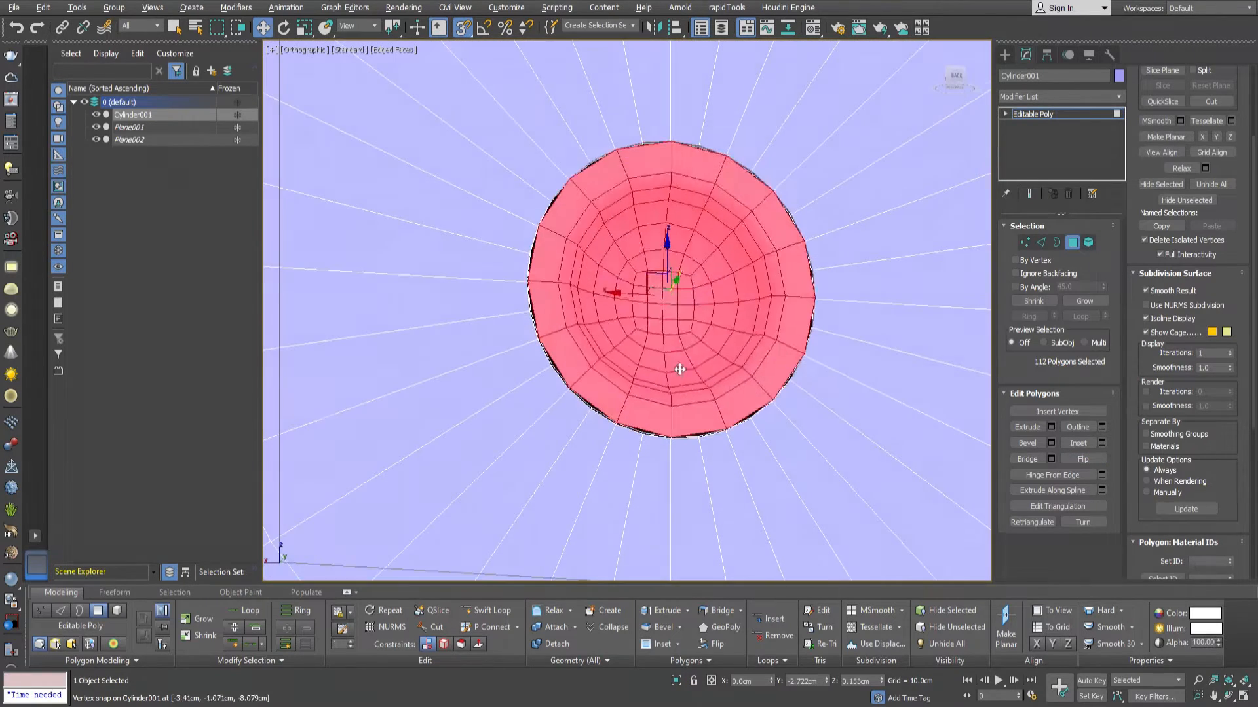
Connect the ring of radial edges on the back face to add an edge loop around the boss opening.
{"action": "key", "text": "2"}
{"action": "left_click", "coordinate": [784, 469]}
{"action": "left_click", "coordinate": [1036, 320]}
{"action": "left_click", "coordinate": [1093, 473]}
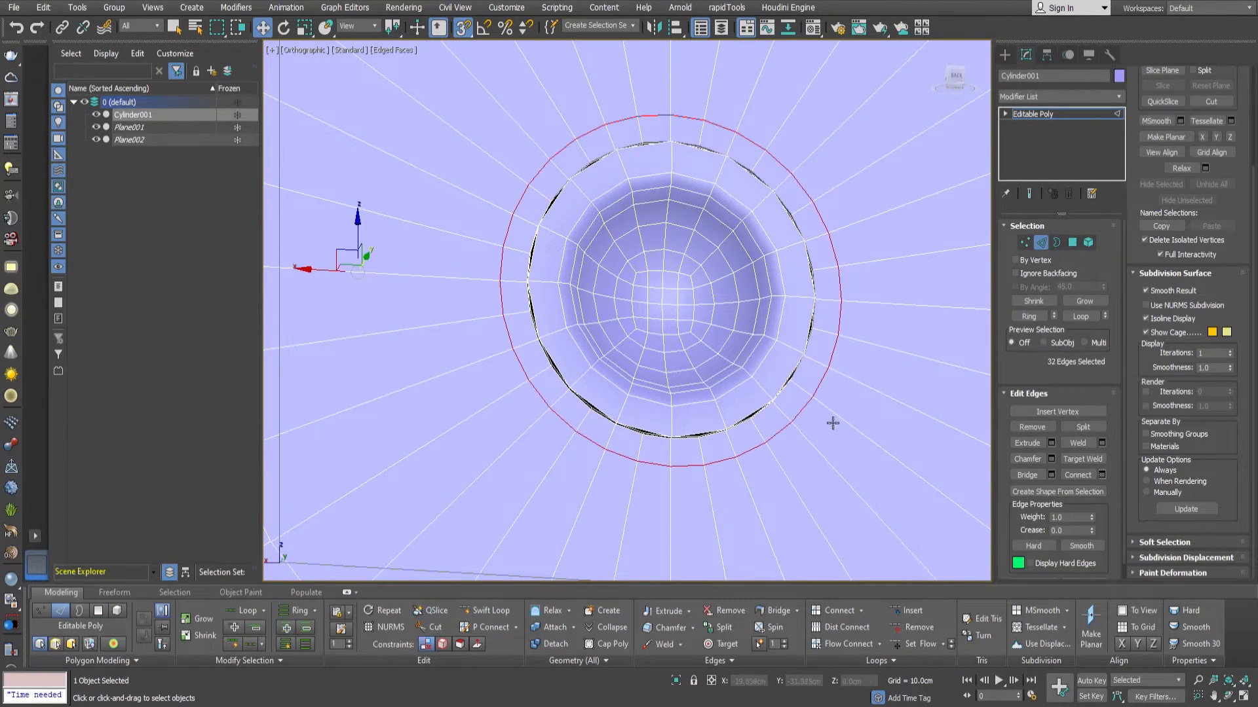
Remove every other radial edge between the new loop and the opening so the opening matches the dome's rim segments.
{"action": "scroll", "coordinate": [622, 446], "scroll_direction": "up", "scroll_amount": 6}
{"action": "left_click", "coordinate": [765, 353]}
{"action": "middle_click_drag", "start_coordinate": [315, 420], "coordinate": [364, 376], "text": "alt"}
{"action": "left_click", "coordinate": [288, 645]}
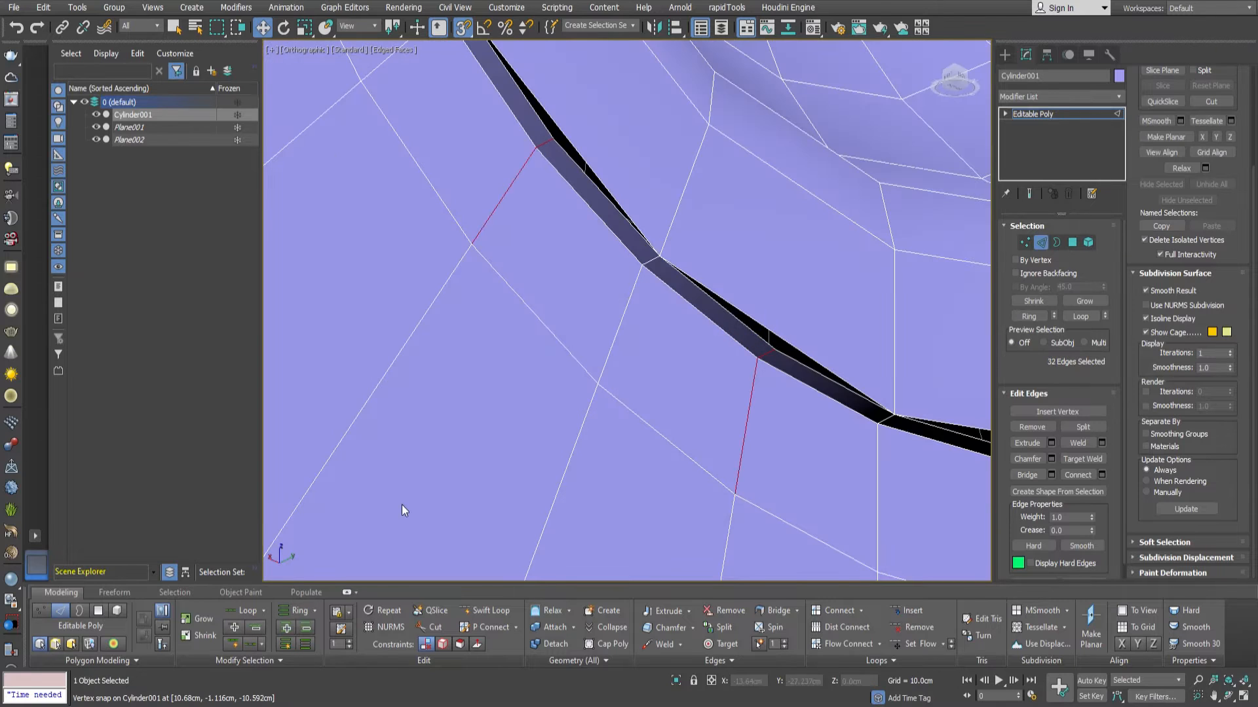
{"action": "scroll", "coordinate": [554, 465], "scroll_direction": "down", "scroll_amount": 10}
Connect the alternating vertices of the outer loop with the vertices on the rim of the back opening.
{"action": "key", "text": "1"}
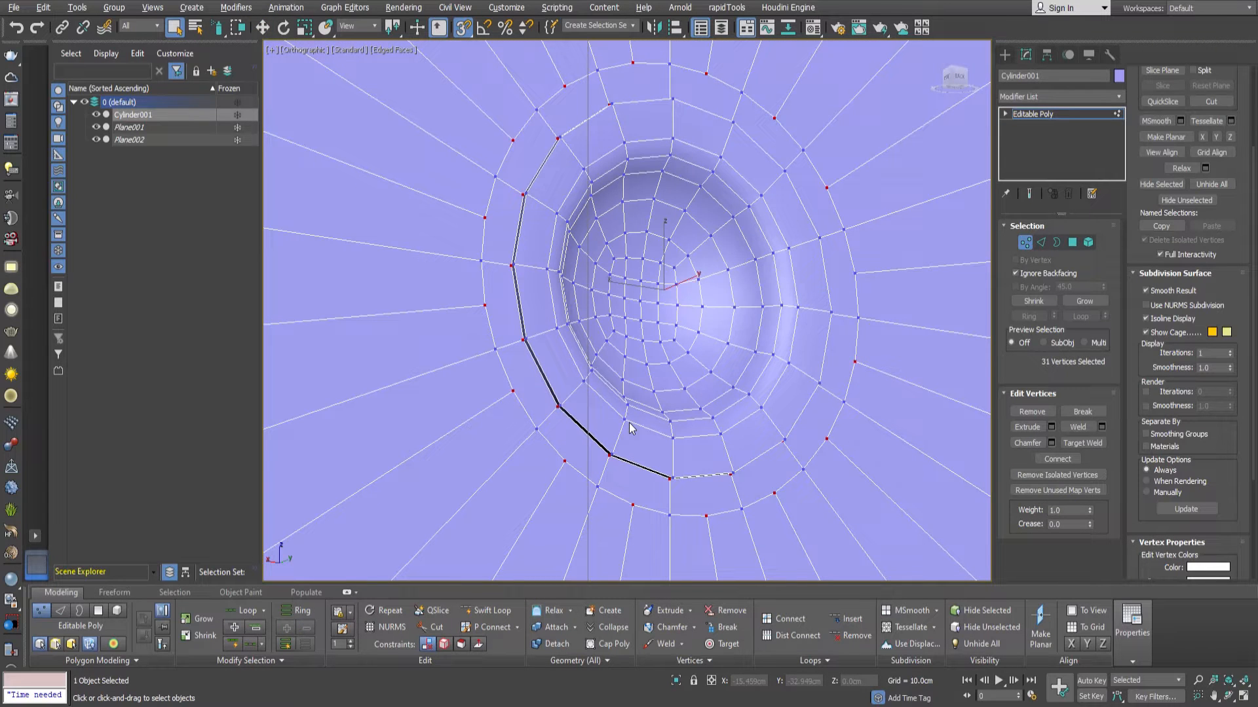
{"action": "middle_click_drag", "start_coordinate": [686, 435], "coordinate": [661, 419], "text": "alt"}
{"action": "scroll", "coordinate": [620, 431], "scroll_direction": "up", "scroll_amount": 4}
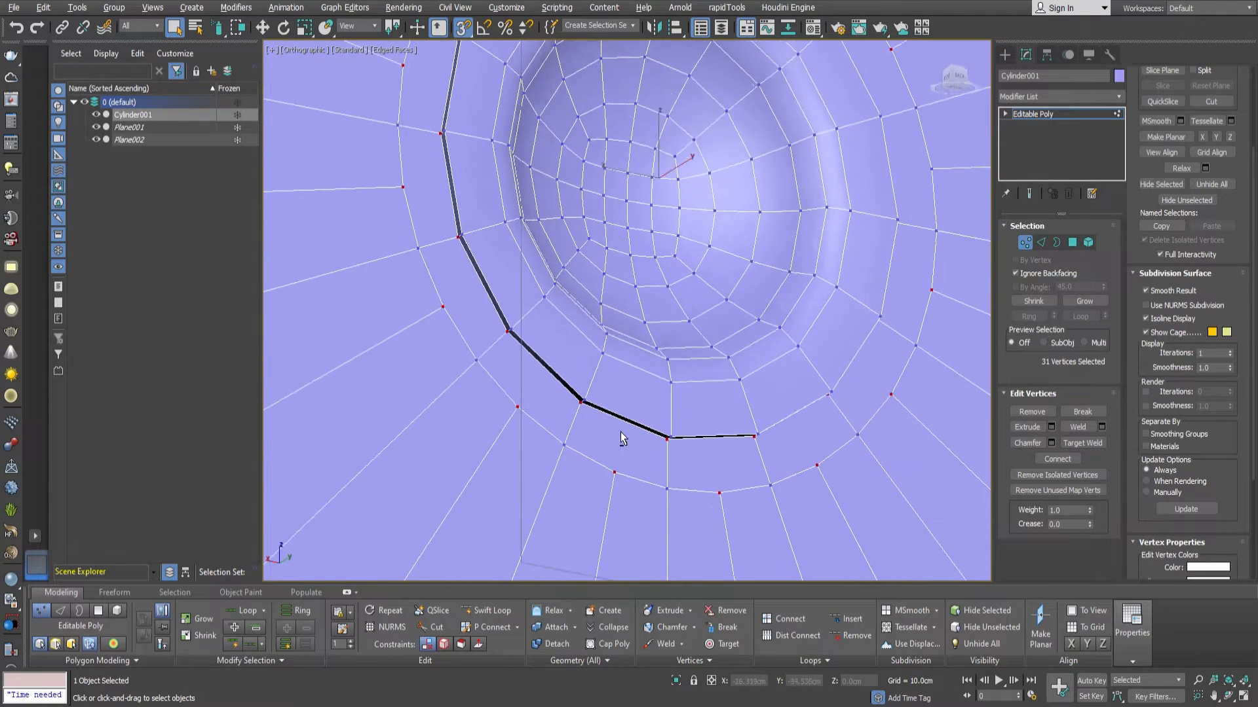
{"action": "left_click", "coordinate": [1048, 458]}
Select the edge loops along the shield's outer rim and give them a narrow chamfer.
{"action": "scroll", "coordinate": [614, 357], "scroll_direction": "down", "scroll_amount": 2}
{"action": "middle_click_drag", "start_coordinate": [614, 357], "coordinate": [776, 323], "text": "alt"}
{"action": "key", "text": "2"}
{"action": "scroll", "coordinate": [875, 234], "scroll_direction": "up", "scroll_amount": 4}
{"action": "scroll", "coordinate": [884, 236], "scroll_direction": "down", "scroll_amount": 4}
{"action": "scroll", "coordinate": [895, 334], "scroll_direction": "up", "scroll_amount": 3}
{"action": "scroll", "coordinate": [888, 310], "scroll_direction": "down", "scroll_amount": 4}
{"action": "scroll", "coordinate": [744, 308], "scroll_direction": "up", "scroll_amount": 5}
{"action": "left_click", "coordinate": [1080, 317]}
{"action": "scroll", "coordinate": [867, 359], "scroll_direction": "down", "scroll_amount": 4}
{"action": "middle_click_drag", "start_coordinate": [868, 359], "coordinate": [771, 354], "text": "alt"}
{"action": "scroll", "coordinate": [785, 346], "scroll_direction": "up", "scroll_amount": 5}
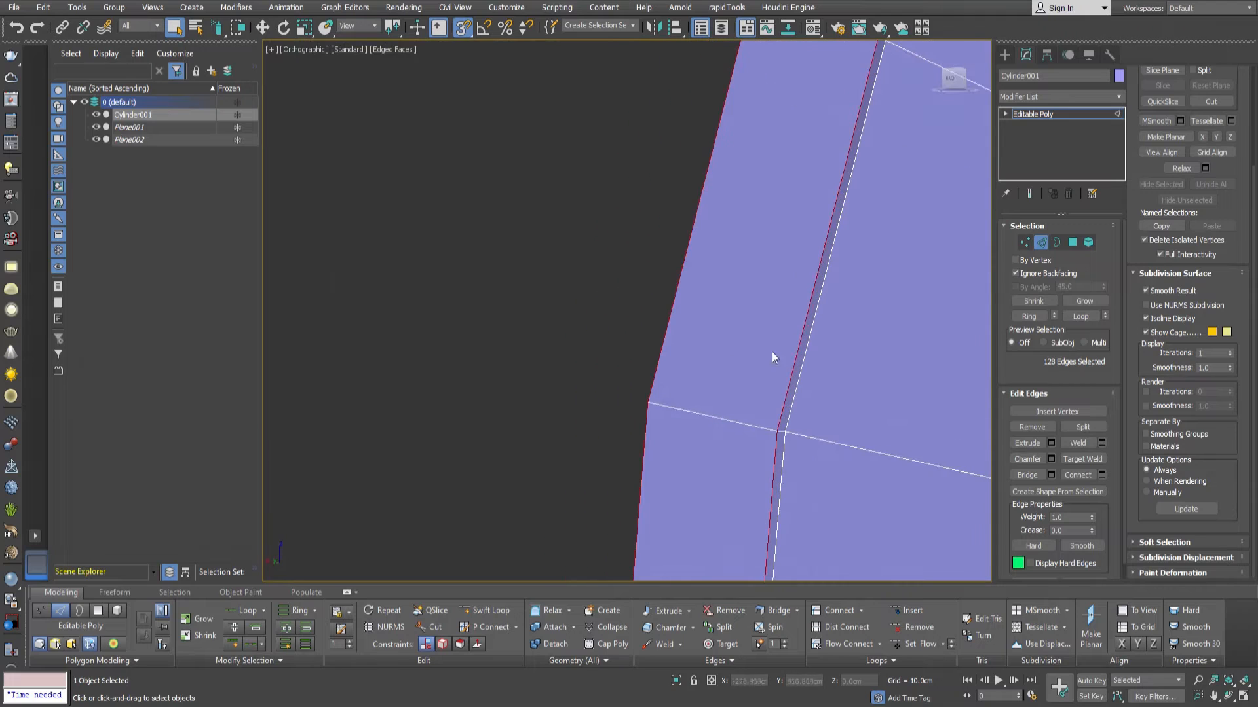
{"action": "left_click", "coordinate": [1051, 459]}
{"action": "right_click", "coordinate": [638, 341]}
{"action": "left_click_drag", "start_coordinate": [638, 334], "coordinate": [639, 338]}
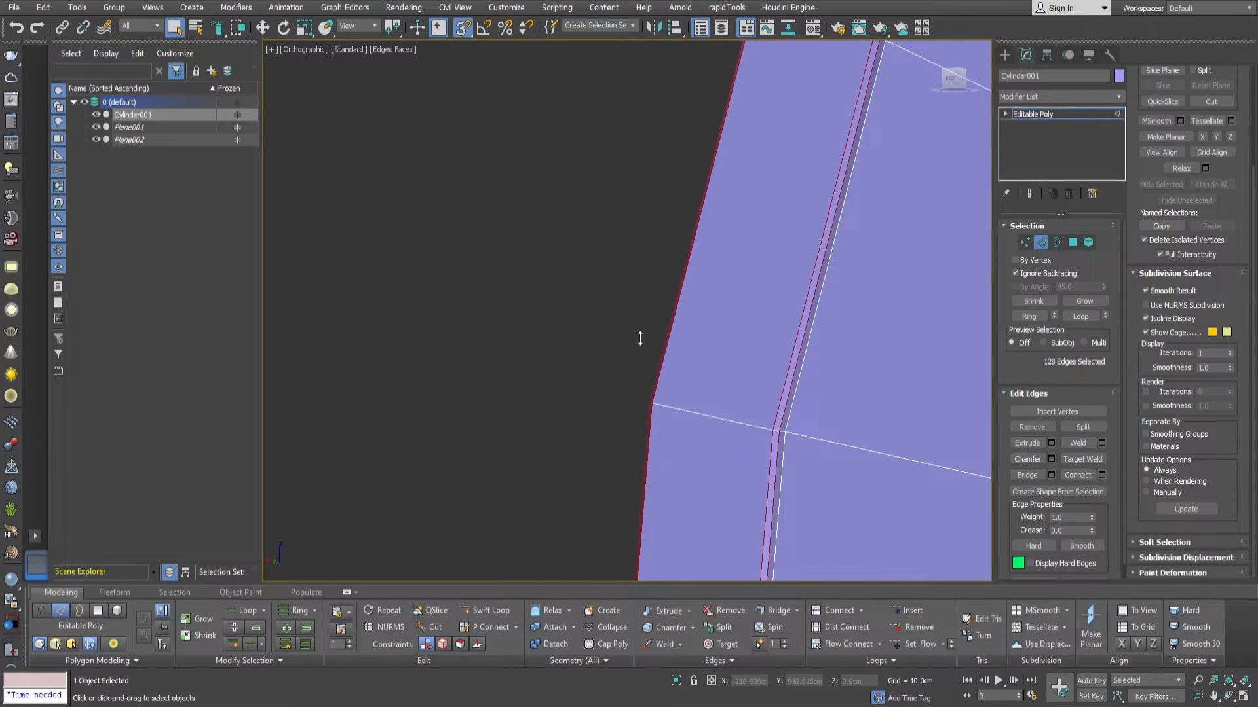
{"action": "scroll", "coordinate": [630, 437], "scroll_direction": "down", "scroll_amount": 10}
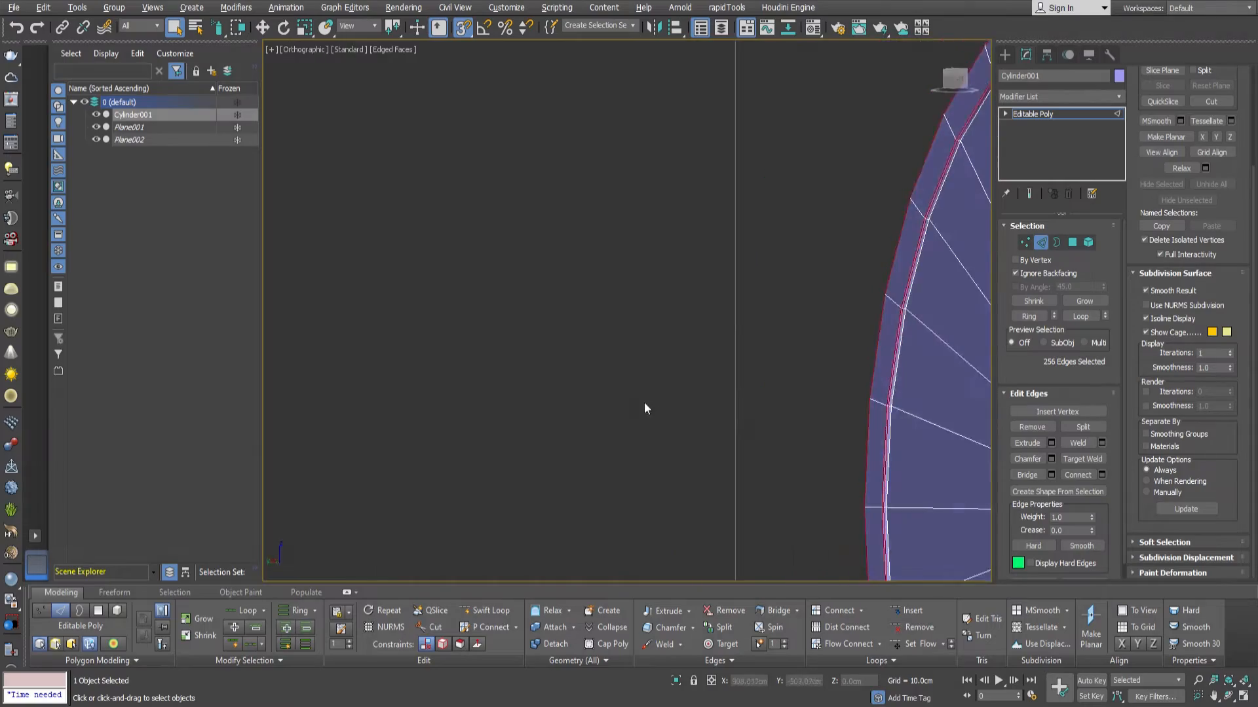
Examine the chamfered rim and the whole shield against the reference image.
{"action": "scroll", "coordinate": [779, 409], "scroll_direction": "up", "scroll_amount": 6}
{"action": "middle_click_drag", "start_coordinate": [736, 399], "coordinate": [623, 309], "text": "alt"}
{"action": "scroll", "coordinate": [779, 410], "scroll_direction": "down", "scroll_amount": 4}
{"action": "scroll", "coordinate": [811, 320], "scroll_direction": "up", "scroll_amount": 6}
{"action": "scroll", "coordinate": [811, 320], "scroll_direction": "down", "scroll_amount": 5}
{"action": "scroll", "coordinate": [774, 347], "scroll_direction": "down", "scroll_amount": 4}
{"action": "scroll", "coordinate": [758, 317], "scroll_direction": "up", "scroll_amount": 4}
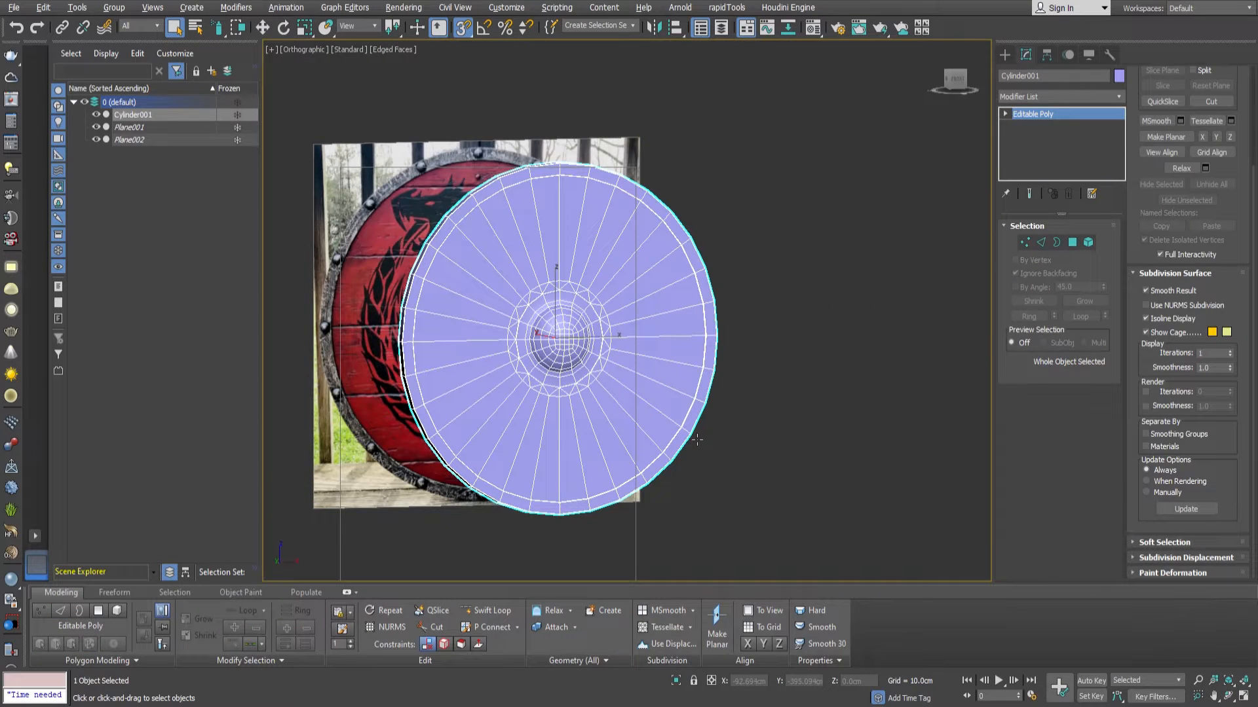
Rename the shield object Bouclier and place it in a new layer also named Bouclier.
{"action": "middle_click_drag", "start_coordinate": [724, 353], "coordinate": [752, 356]}
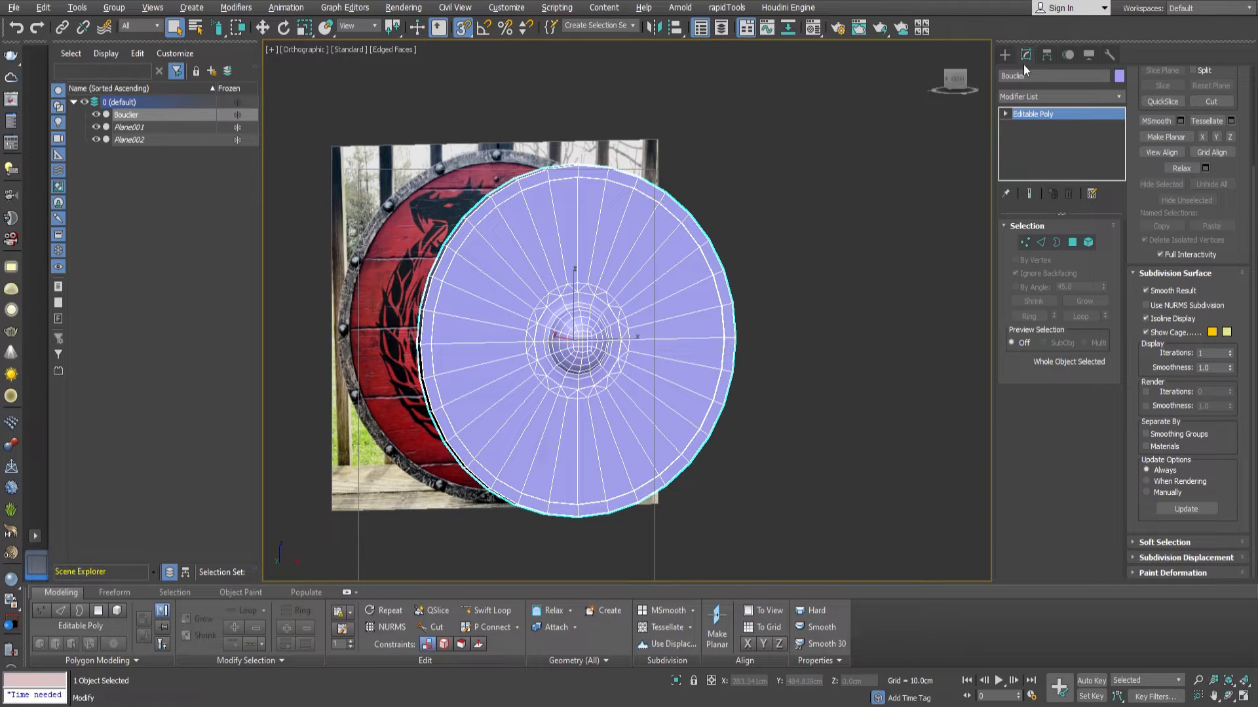
{"action": "left_click", "coordinate": [131, 117]}
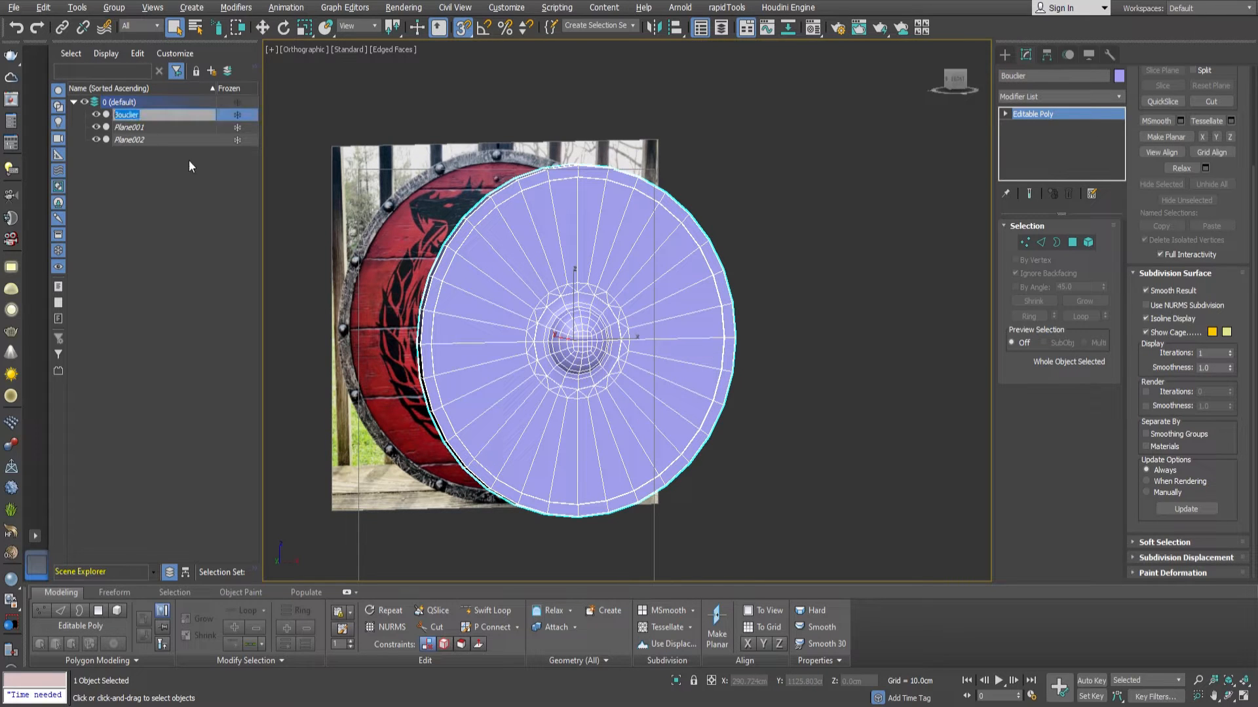
{"action": "left_click", "coordinate": [212, 72]}
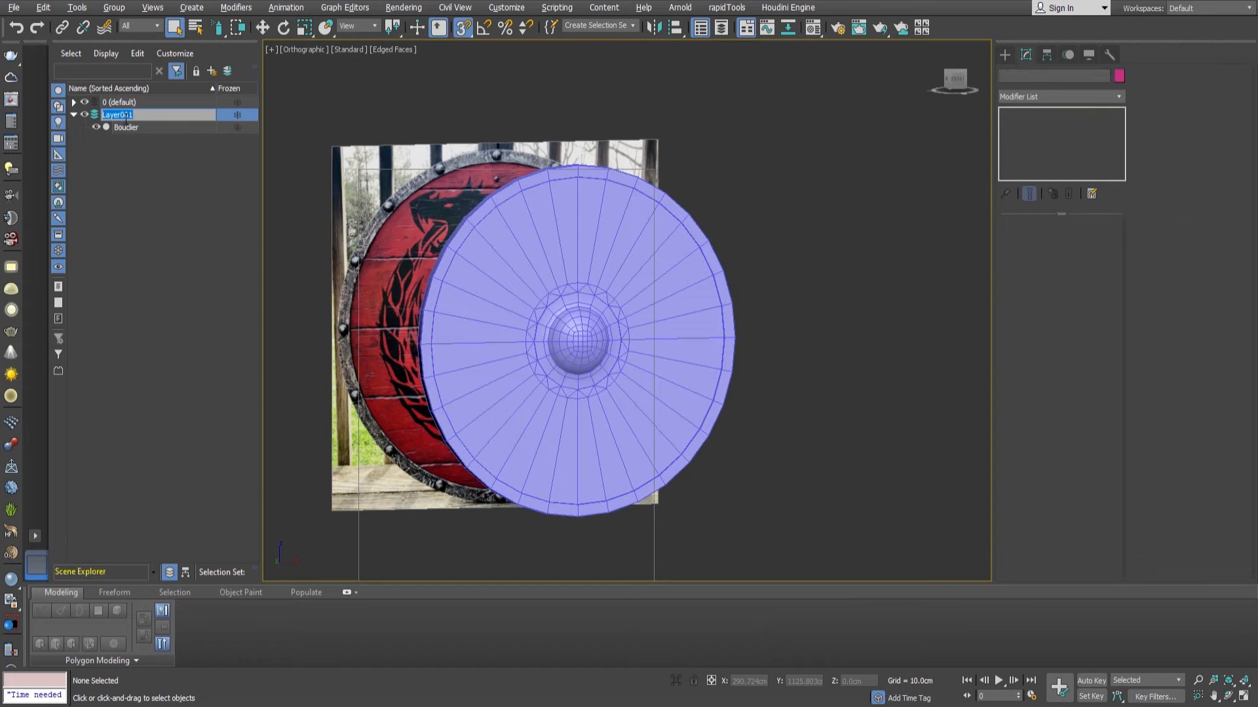
{"action": "key", "text": "Return"}
Put Plane001 and Plane002 into a new layer named Blueprints.
{"action": "left_click", "coordinate": [73, 102]}
{"action": "left_click", "coordinate": [125, 114]}
{"action": "left_click", "coordinate": [128, 126], "text": "ctrl"}
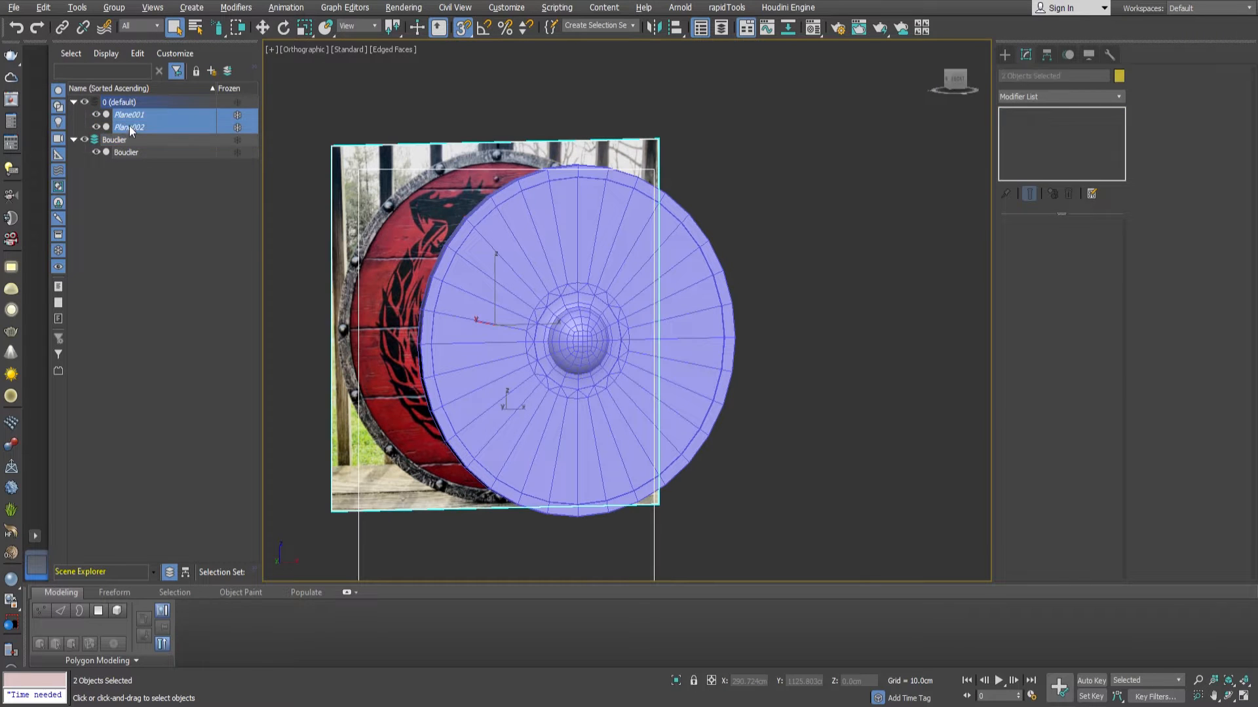
{"action": "left_click", "coordinate": [210, 71]}
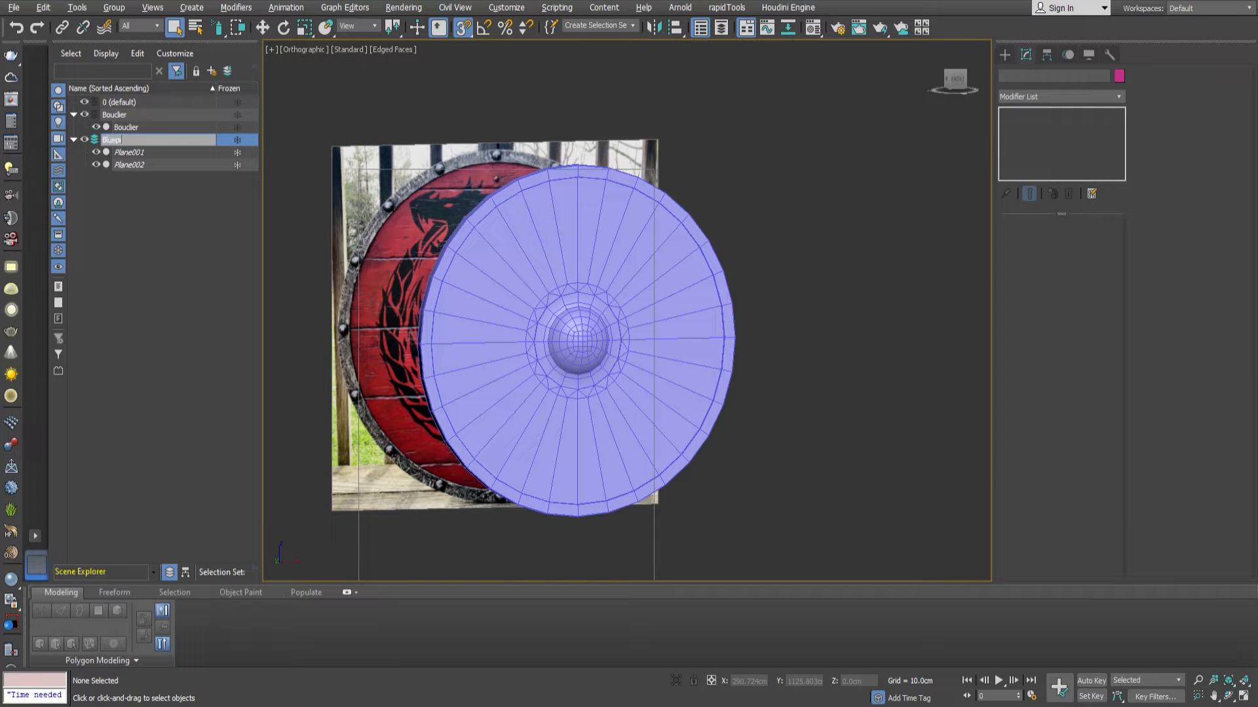
{"action": "left_click", "coordinate": [122, 127]}
Hide the shield object and show the upper part of the reference image in the front view.
{"action": "middle_click_drag", "start_coordinate": [603, 332], "coordinate": [597, 316]}
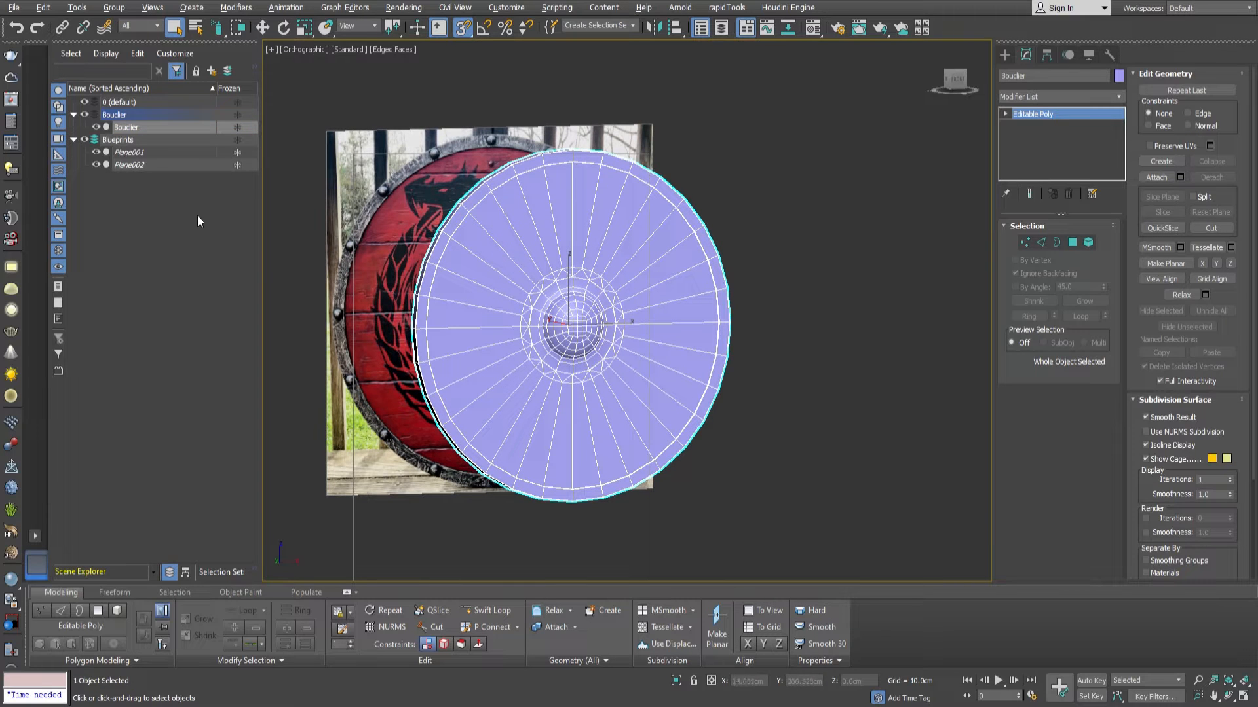
{"action": "left_click", "coordinate": [296, 343]}
{"action": "left_click", "coordinate": [97, 126]}
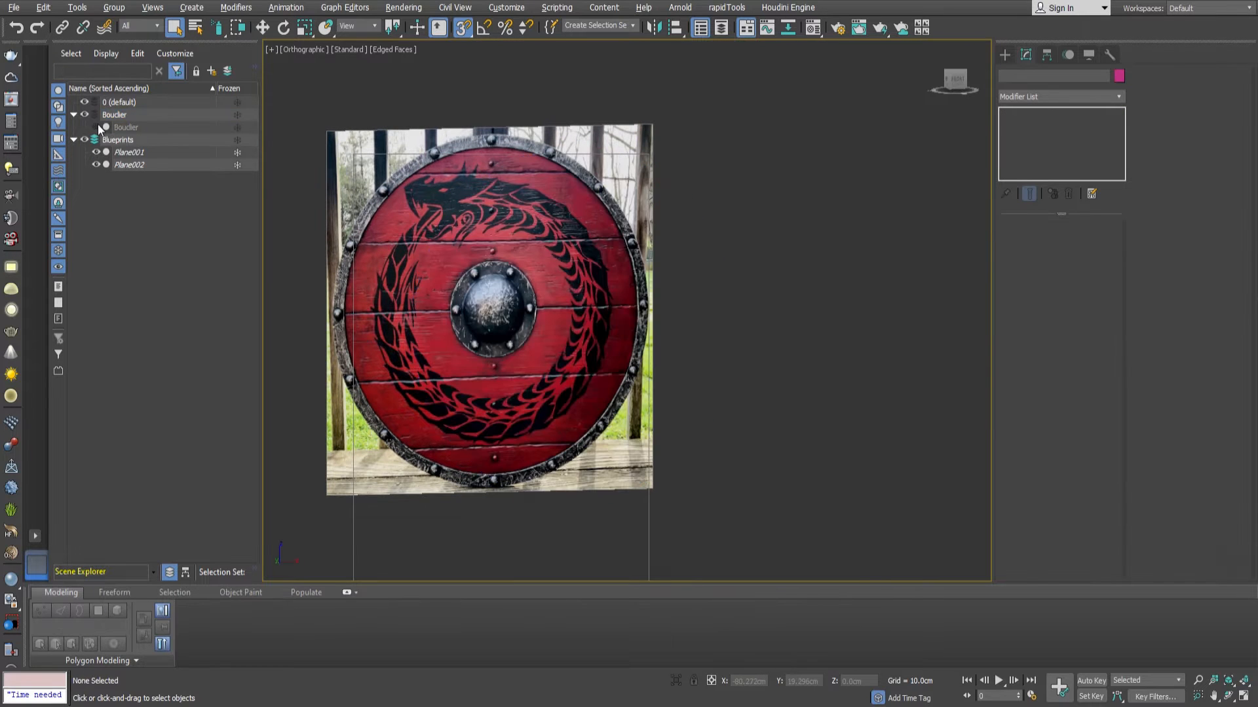
{"action": "key", "text": "f"}
{"action": "scroll", "coordinate": [646, 276], "scroll_direction": "up", "scroll_amount": 5}
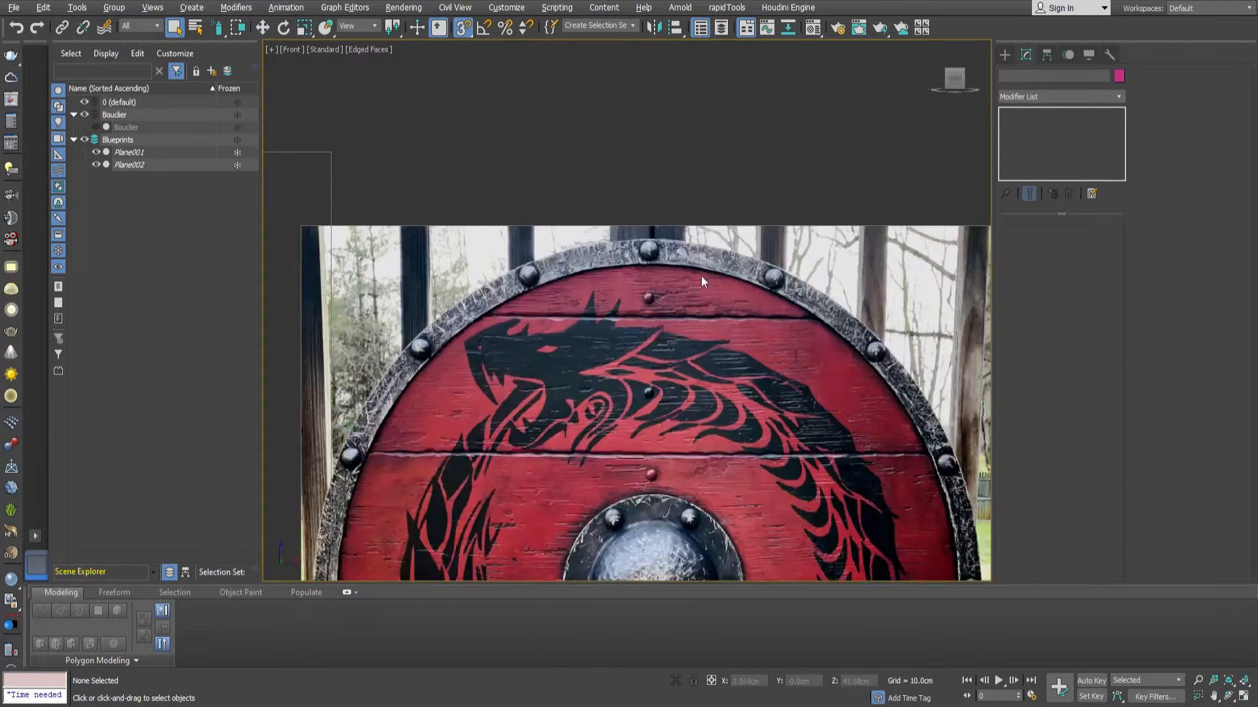
Draw a sphere of about 1.23 cm radius over the topmost rivet on the metal rim in the reference image.
{"action": "left_click", "coordinate": [1006, 55]}
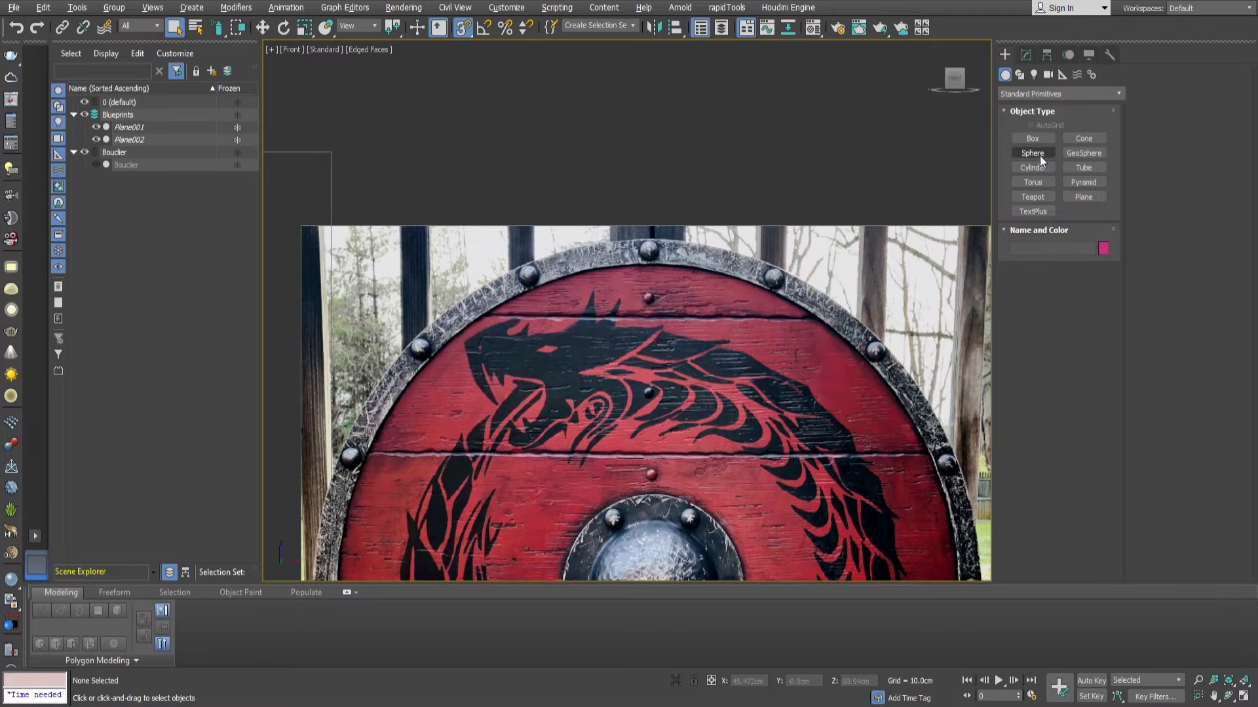
{"action": "left_click", "coordinate": [1033, 153]}
{"action": "scroll", "coordinate": [661, 271], "scroll_direction": "up", "scroll_amount": 3}
{"action": "scroll", "coordinate": [661, 272], "scroll_direction": "up", "scroll_amount": 3}
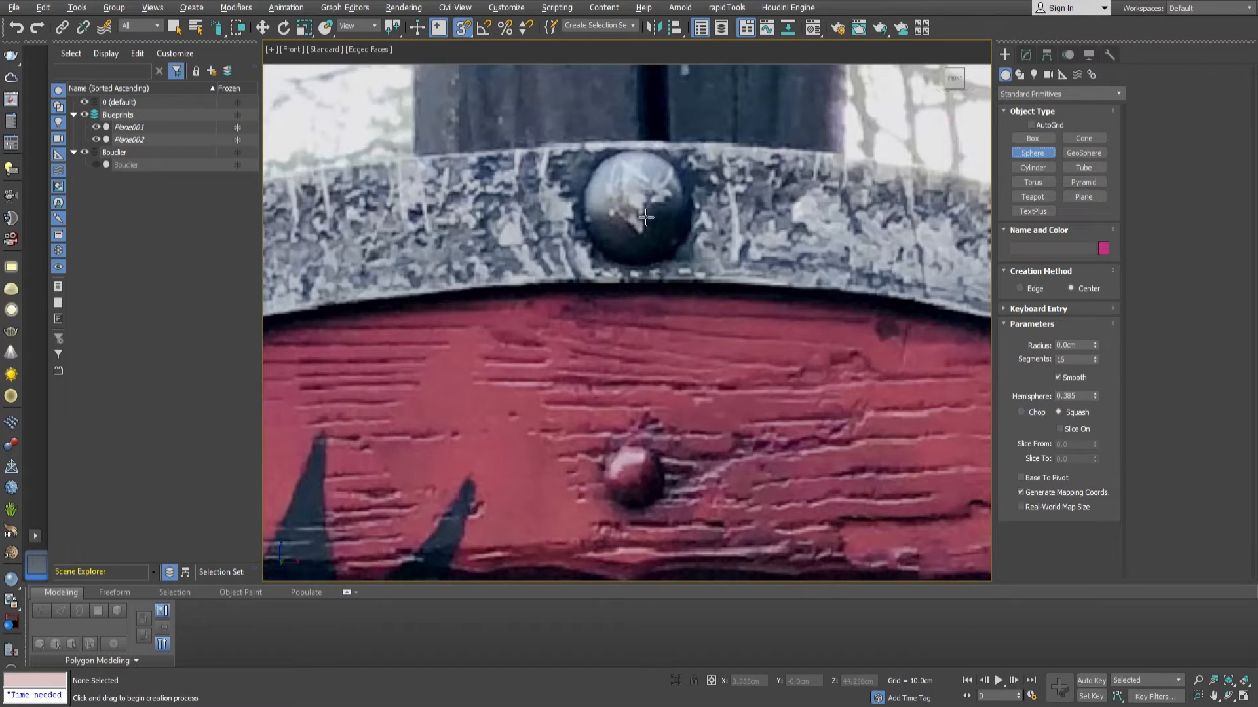
{"action": "left_click_drag", "start_coordinate": [636, 205], "coordinate": [655, 167]}
Set the sphere's hemisphere value to 0.58 to flatten it into a rivet head.
{"action": "scroll", "coordinate": [655, 183], "scroll_direction": "down", "scroll_amount": 5}
{"action": "middle_click_drag", "start_coordinate": [654, 210], "coordinate": [713, 262], "text": "alt"}
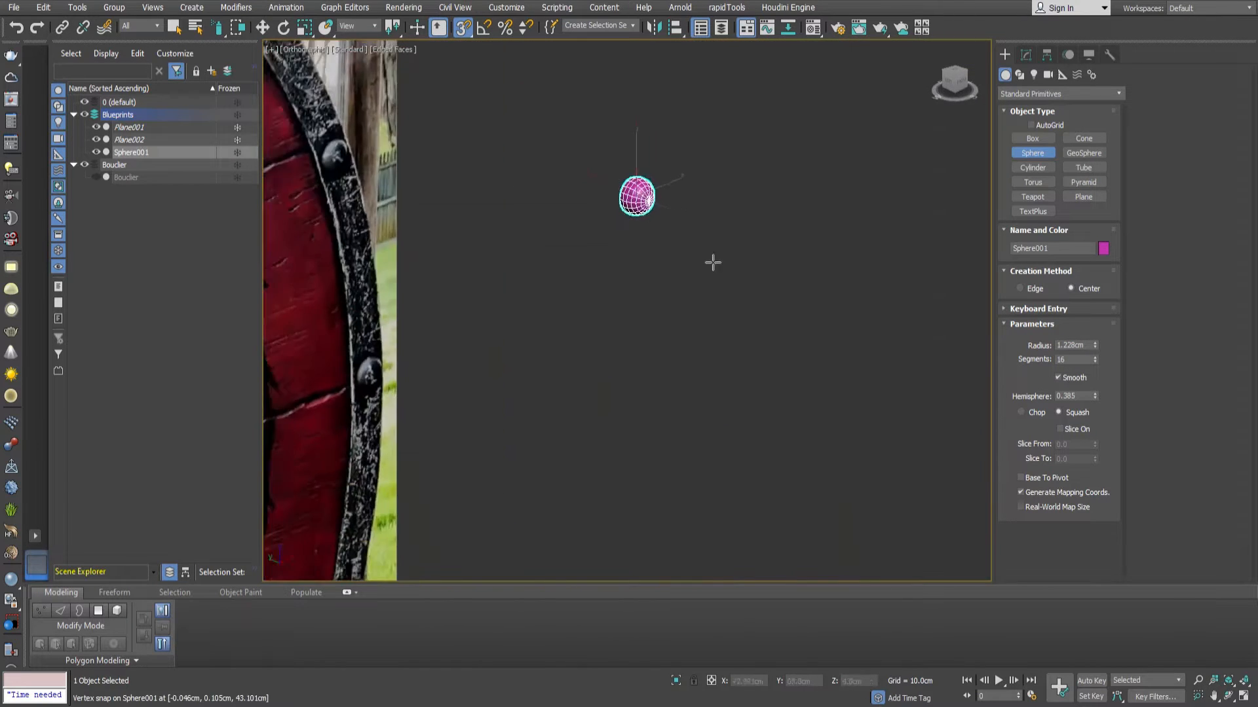
{"action": "scroll", "coordinate": [643, 207], "scroll_direction": "up", "scroll_amount": 7}
{"action": "middle_click_drag", "start_coordinate": [643, 207], "coordinate": [677, 263]}
{"action": "middle_click_drag", "start_coordinate": [677, 264], "coordinate": [659, 237], "text": "alt"}
{"action": "scroll", "coordinate": [658, 237], "scroll_direction": "up", "scroll_amount": 2}
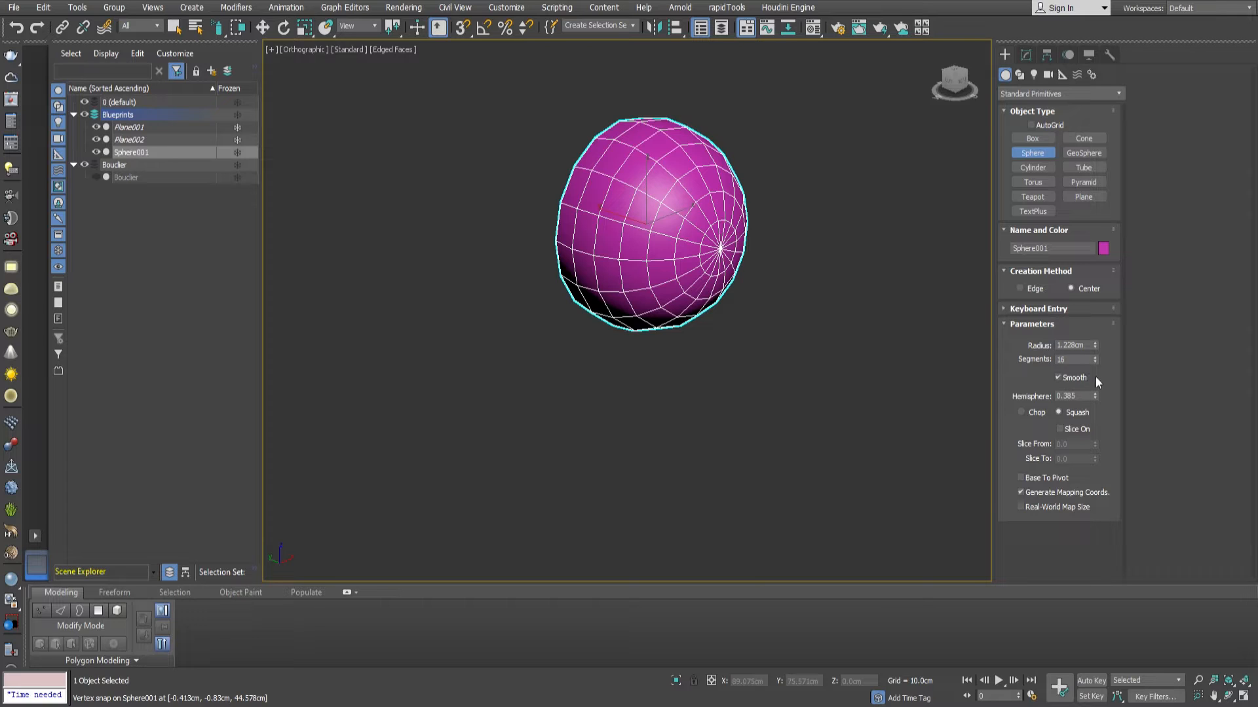
{"action": "mouse_move", "coordinate": [1095, 397]}
{"action": "left_mouse_down"}
{"action": "mouse_move", "coordinate": [1093, 368]}
{"action": "mouse_move", "coordinate": [1089, 378]}
{"action": "left_mouse_up"}
{"action": "mouse_move", "coordinate": [749, 336]}
{"action": "middle_mouse_down", "text": "alt"}
{"action": "mouse_move", "coordinate": [800, 329]}
{"action": "mouse_move", "coordinate": [736, 331]}
{"action": "middle_mouse_up", "text": "alt"}
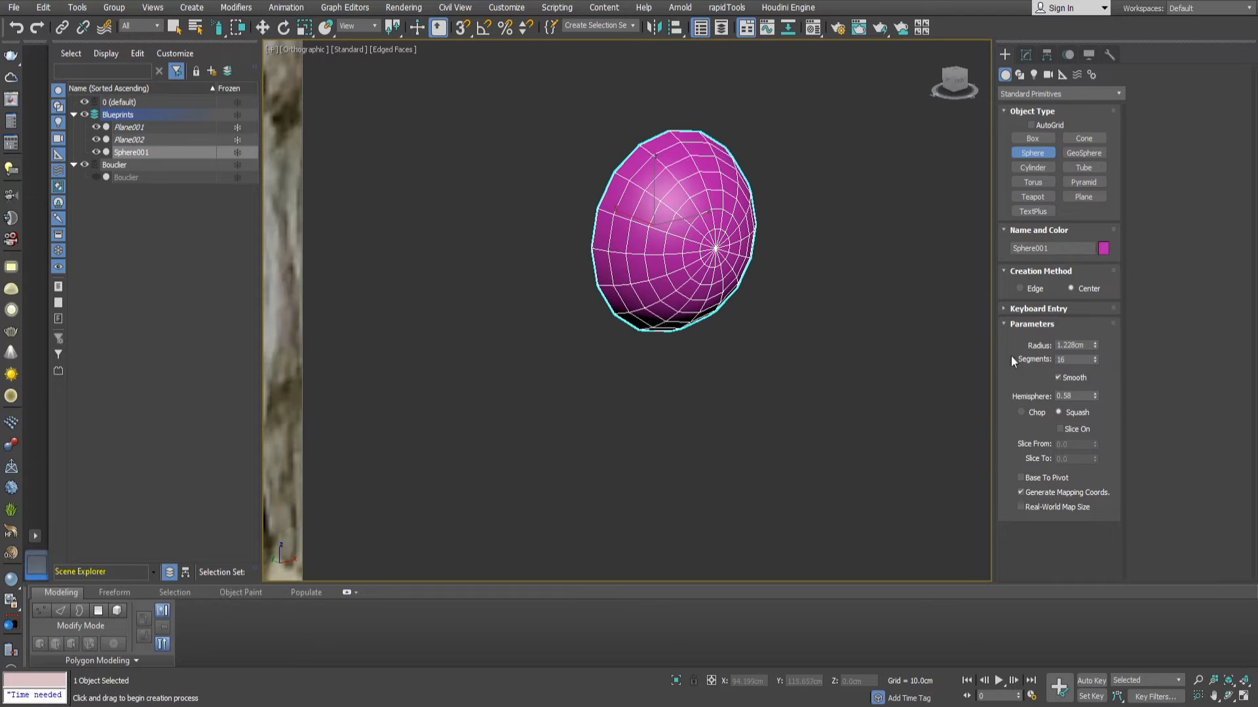
Reduce the rivet sphere to 12 segments and finish the sphere creation.
{"action": "left_click", "coordinate": [1095, 361]}
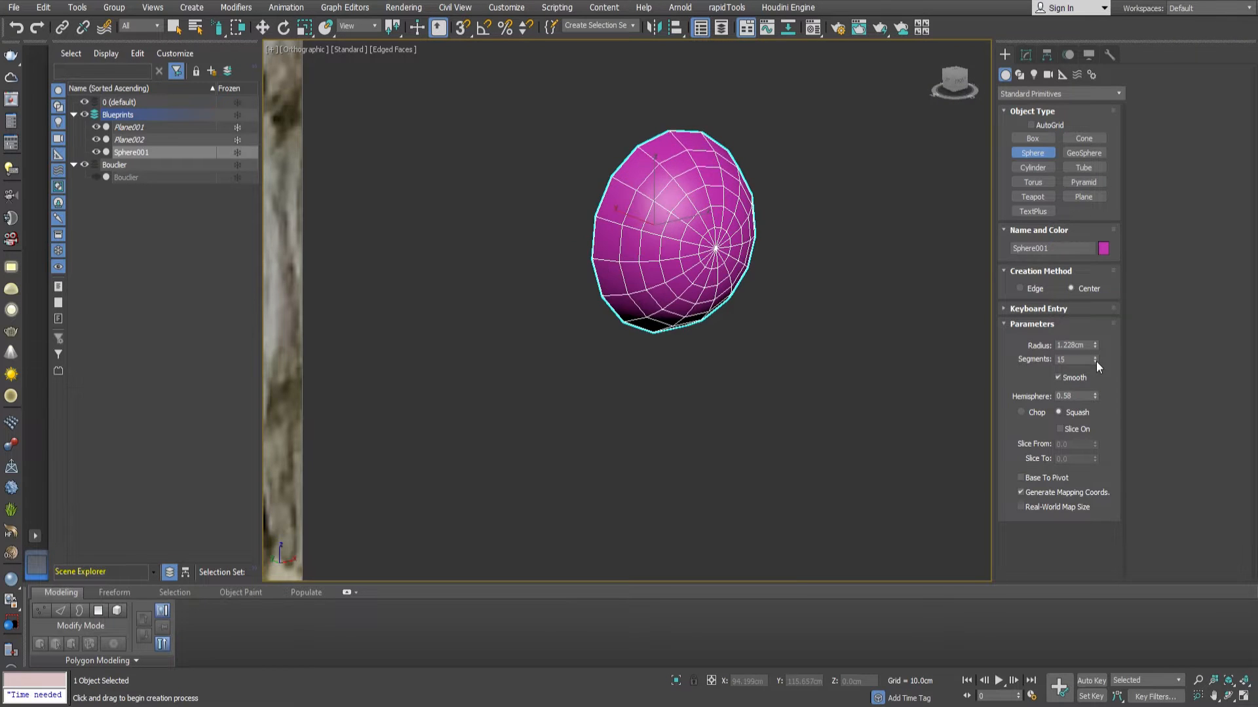
{"action": "left_click", "coordinate": [1094, 362]}
{"action": "left_click", "coordinate": [1094, 361]}
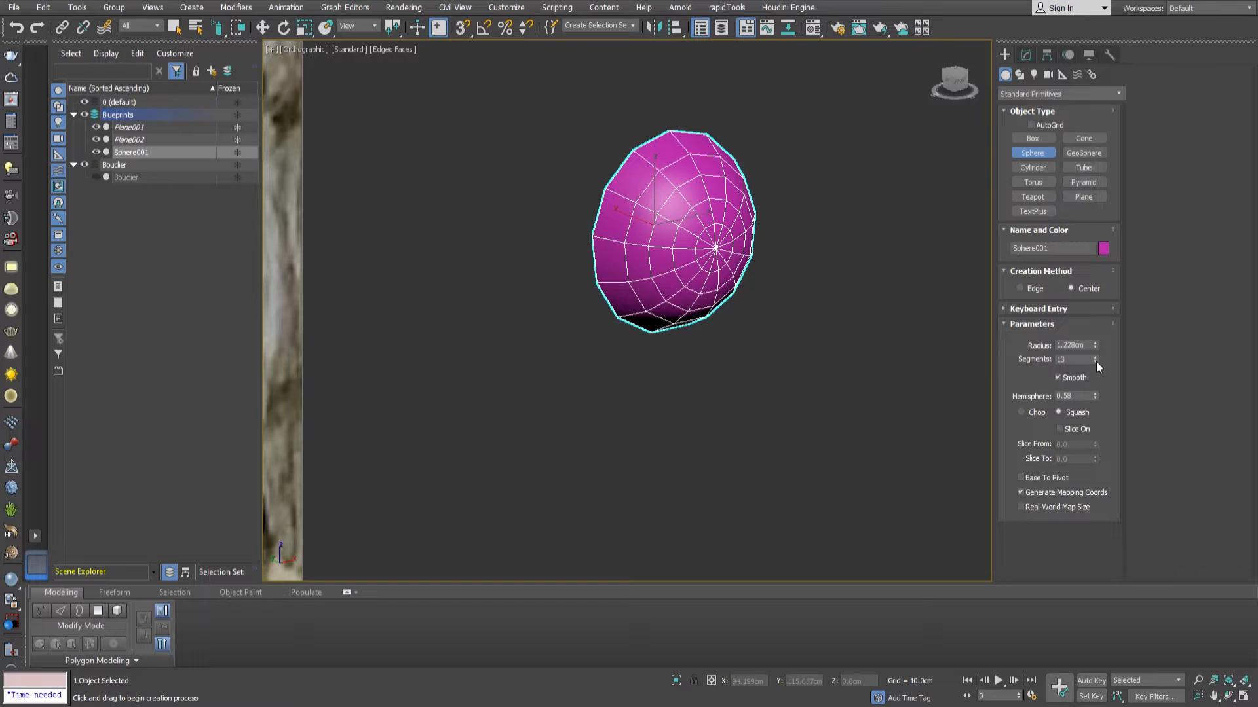
{"action": "left_click", "coordinate": [1094, 361]}
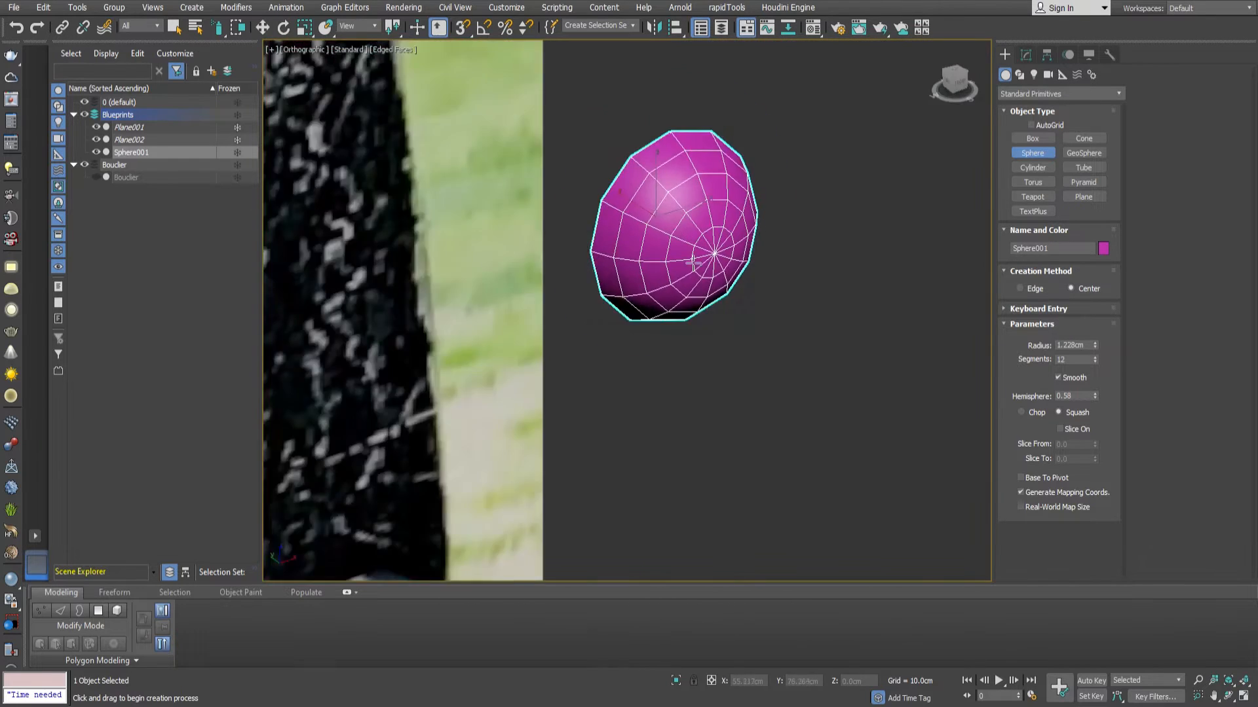
{"action": "scroll", "coordinate": [693, 262], "scroll_direction": "up", "scroll_amount": 4}
{"action": "mouse_move", "coordinate": [693, 263]}
{"action": "middle_mouse_down", "text": "alt"}
{"action": "mouse_move", "coordinate": [725, 249]}
{"action": "mouse_move", "coordinate": [696, 239]}
{"action": "middle_mouse_up", "text": "alt"}
{"action": "right_click", "coordinate": [696, 238]}
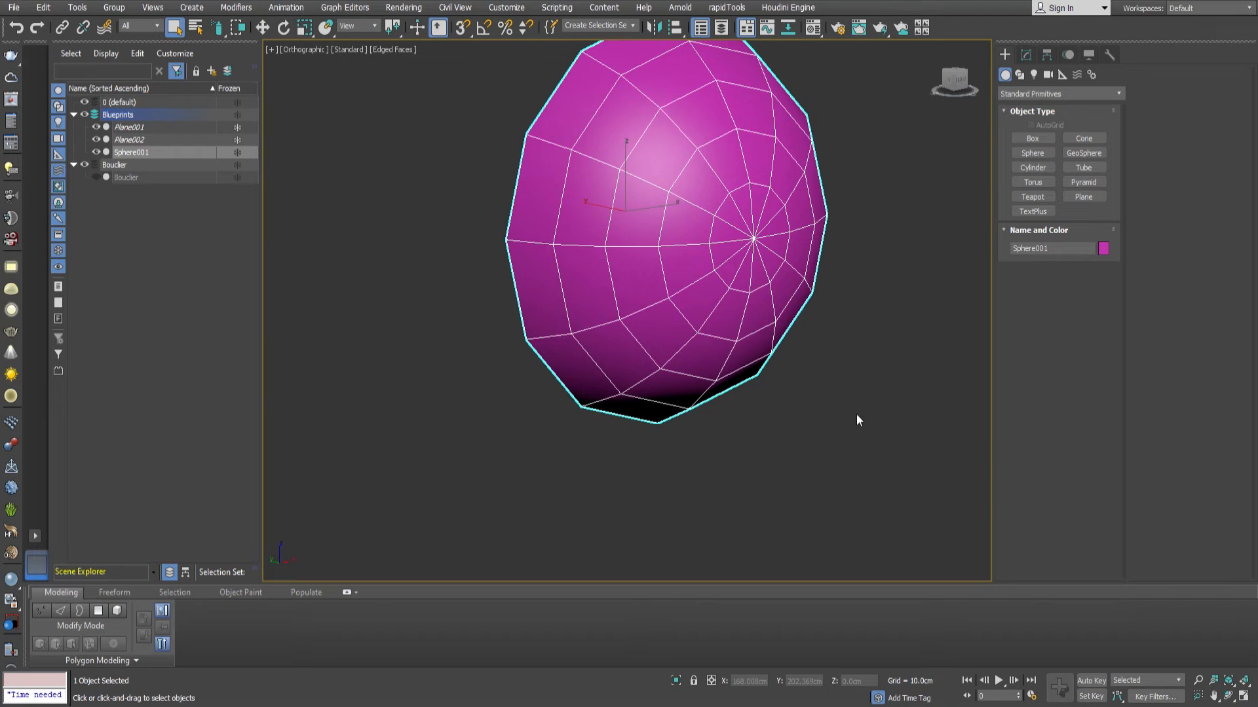
Convert the rivet to an editable poly and delete the center vertex of its flat back to open it.
{"action": "middle_click_drag", "start_coordinate": [668, 306], "coordinate": [646, 243], "text": "alt"}
{"action": "key", "text": "1"}
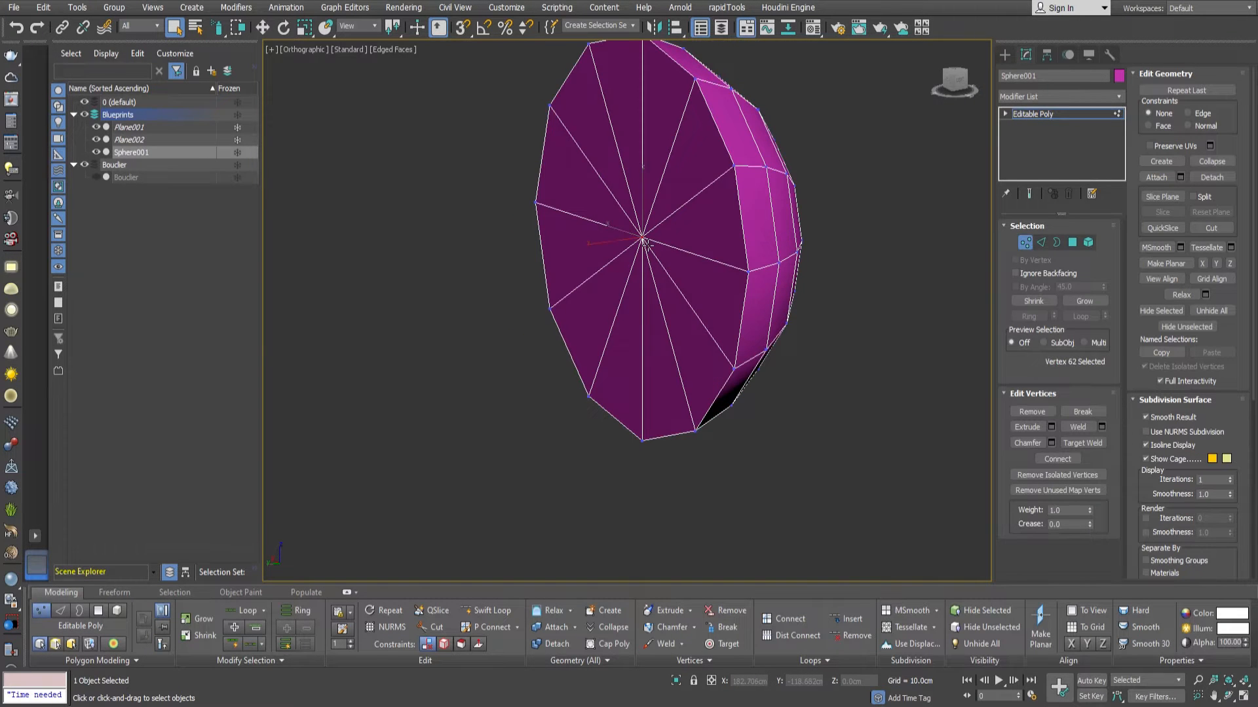
{"action": "key", "text": "Delete"}
Rebuild the triangle fan at the rivet's tip as a grid of polygons and select those nine polygons.
{"action": "middle_click_drag", "start_coordinate": [768, 244], "coordinate": [758, 286], "text": "alt"}
{"action": "scroll", "coordinate": [768, 250], "scroll_direction": "up", "scroll_amount": 4}
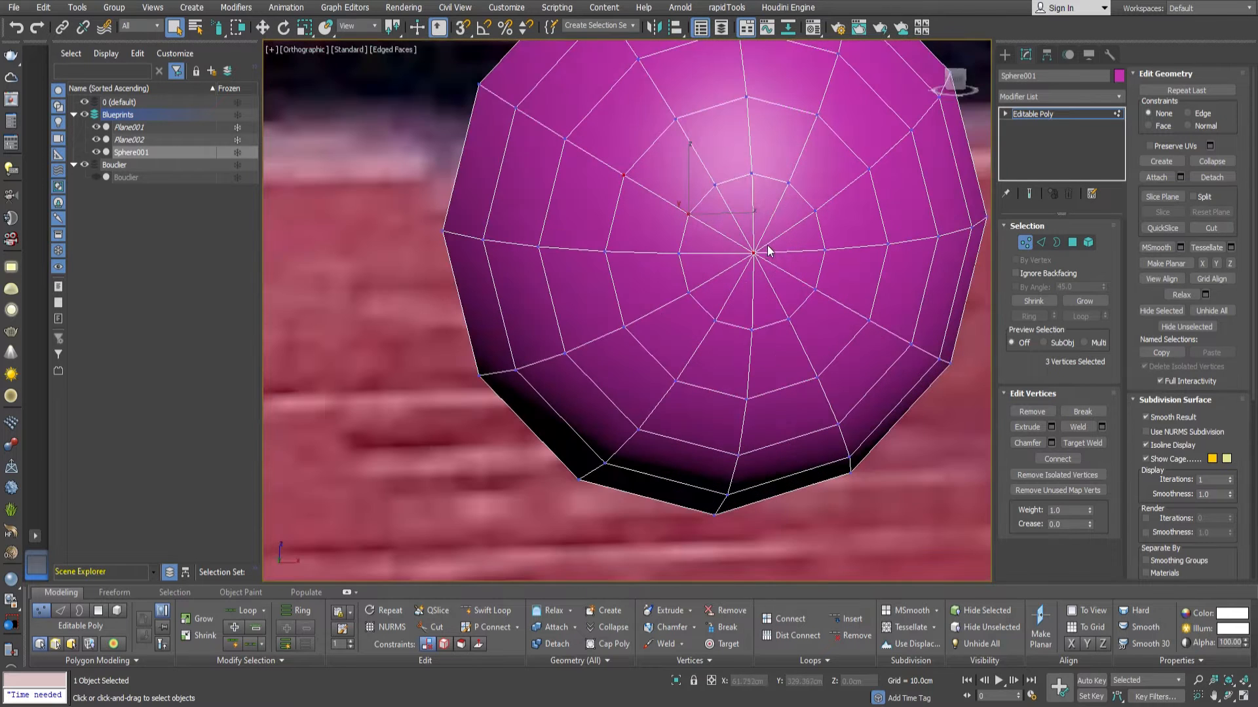
{"action": "key", "text": "4"}
{"action": "left_click", "coordinate": [766, 240]}
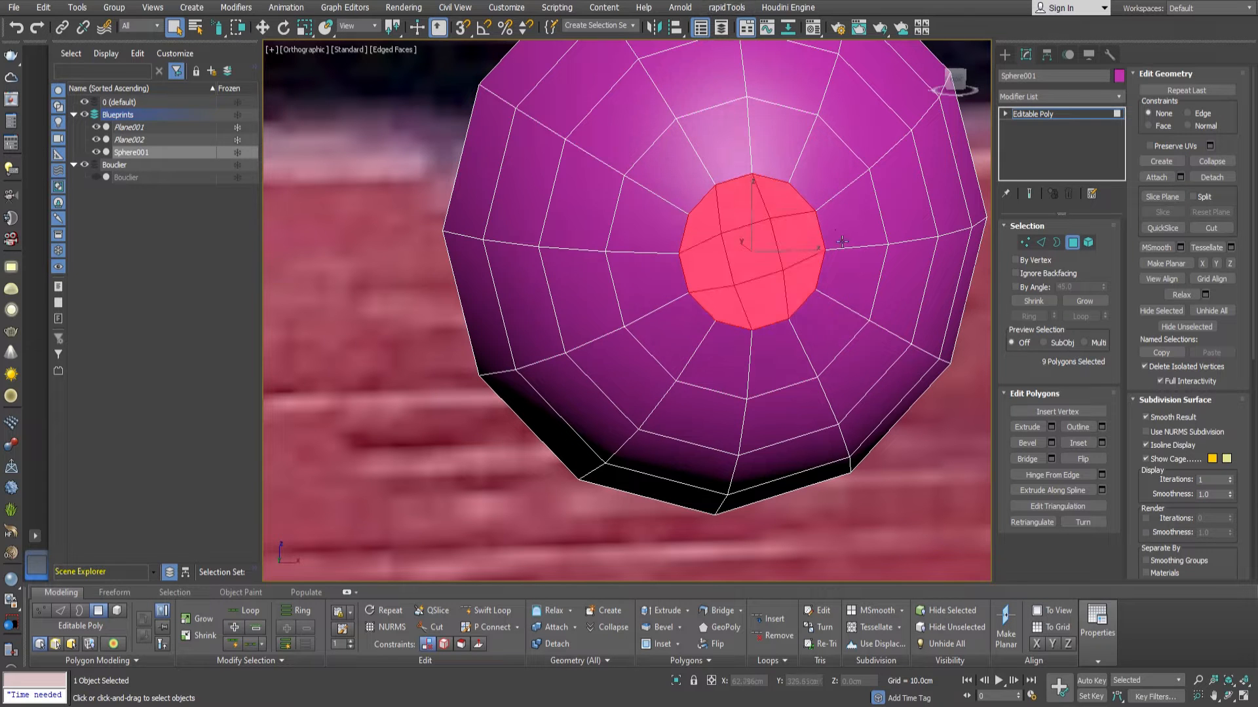
{"action": "scroll", "coordinate": [754, 262], "scroll_direction": "down", "scroll_amount": 3}
{"action": "scroll", "coordinate": [733, 256], "scroll_direction": "up", "scroll_amount": 3}
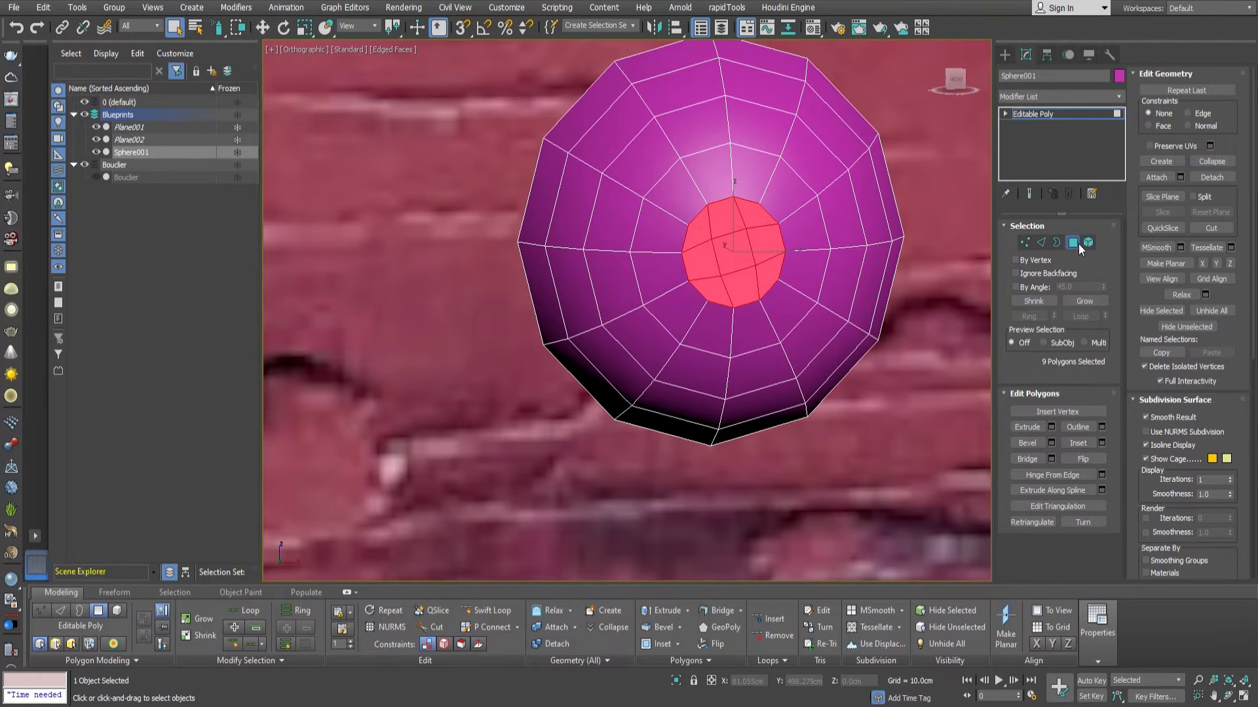
Relax the nine selected polygons at the rivet's tip three times to even out their grid.
{"action": "left_click", "coordinate": [1184, 294]}
{"action": "left_click", "coordinate": [1184, 294]}
{"action": "left_click", "coordinate": [1185, 293]}
Flatten the whole rivet element by scaling it to 65 percent along the Y axis.
{"action": "middle_click_drag", "start_coordinate": [609, 270], "coordinate": [799, 276], "text": "alt"}
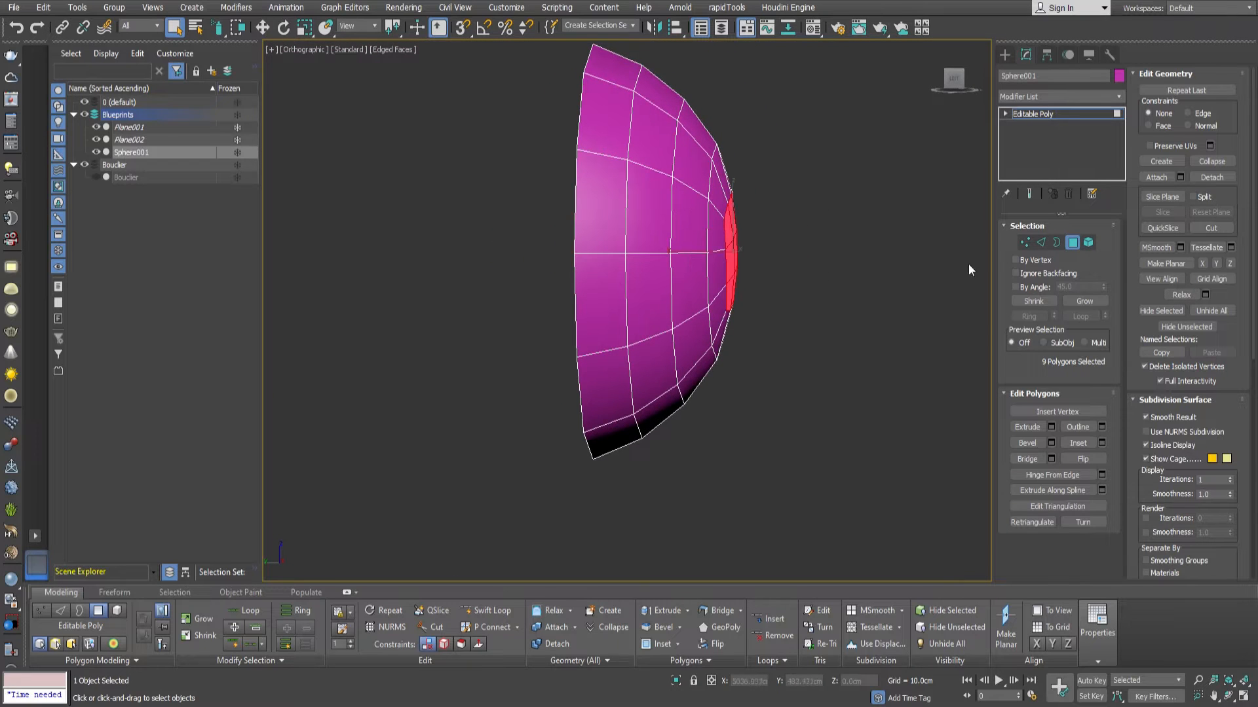
{"action": "key", "text": "5"}
{"action": "left_click", "coordinate": [669, 264]}
{"action": "key", "text": "r"}
{"action": "left_click_drag", "start_coordinate": [744, 253], "coordinate": [719, 255]}
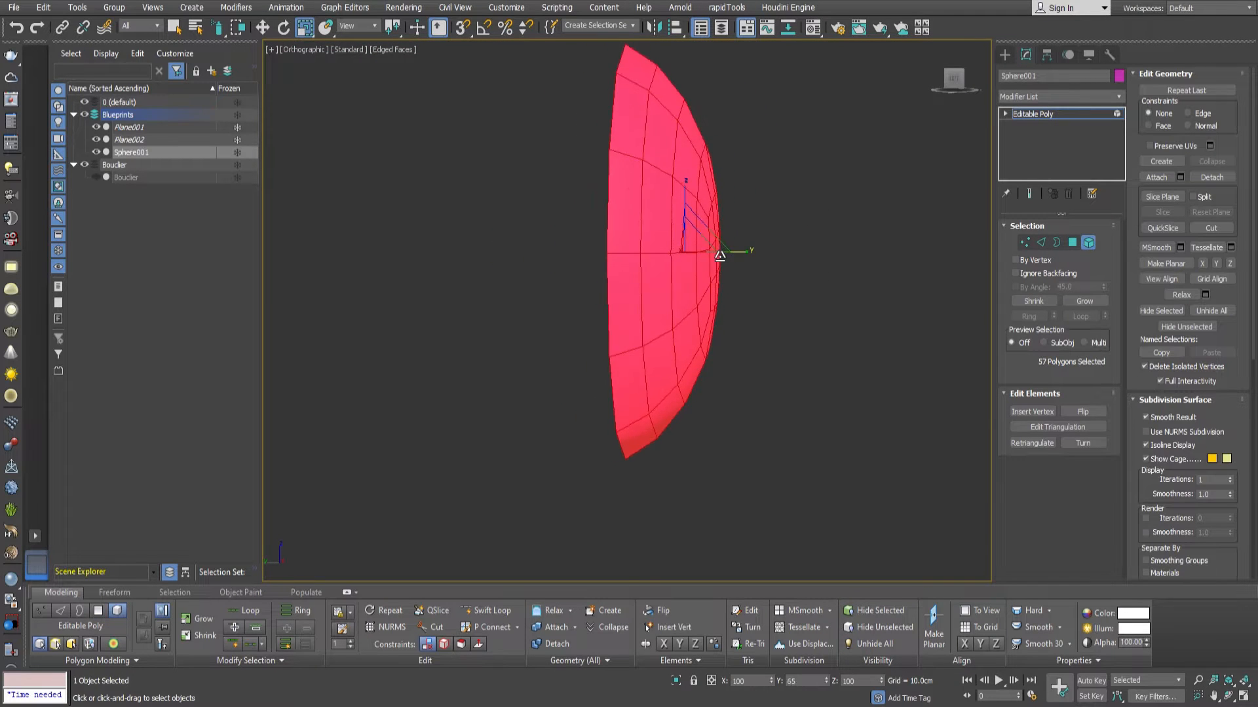
{"action": "left_click", "coordinate": [1088, 243]}
Move only the rivet's pivot along its depth axis and snap it level with the open back edge.
{"action": "scroll", "coordinate": [742, 303], "scroll_direction": "down", "scroll_amount": 5}
{"action": "middle_click_drag", "start_coordinate": [741, 303], "coordinate": [689, 292], "text": "alt"}
{"action": "scroll", "coordinate": [685, 291], "scroll_direction": "down", "scroll_amount": 4}
{"action": "scroll", "coordinate": [715, 295], "scroll_direction": "up", "scroll_amount": 5}
{"action": "scroll", "coordinate": [676, 291], "scroll_direction": "up", "scroll_amount": 4}
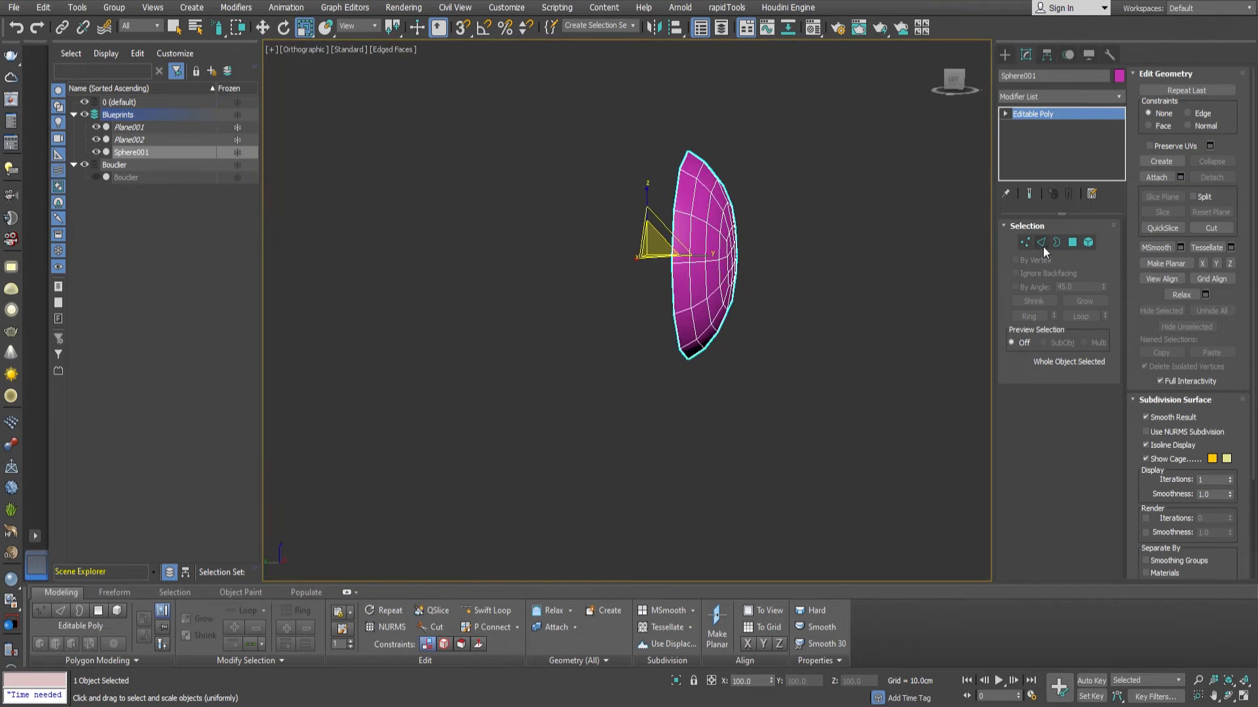
{"action": "left_click", "coordinate": [1046, 55]}
{"action": "left_click", "coordinate": [1048, 152]}
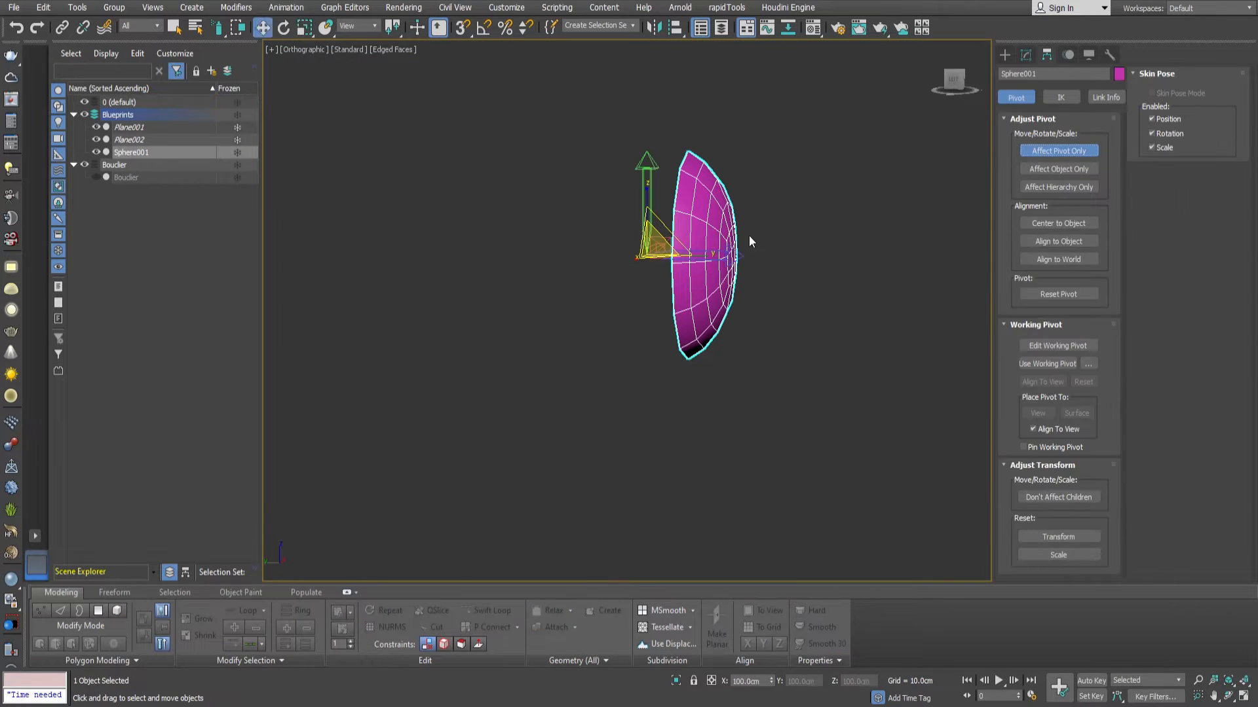
{"action": "left_click_drag", "start_coordinate": [617, 258], "coordinate": [666, 211]}
{"action": "key", "text": "s"}
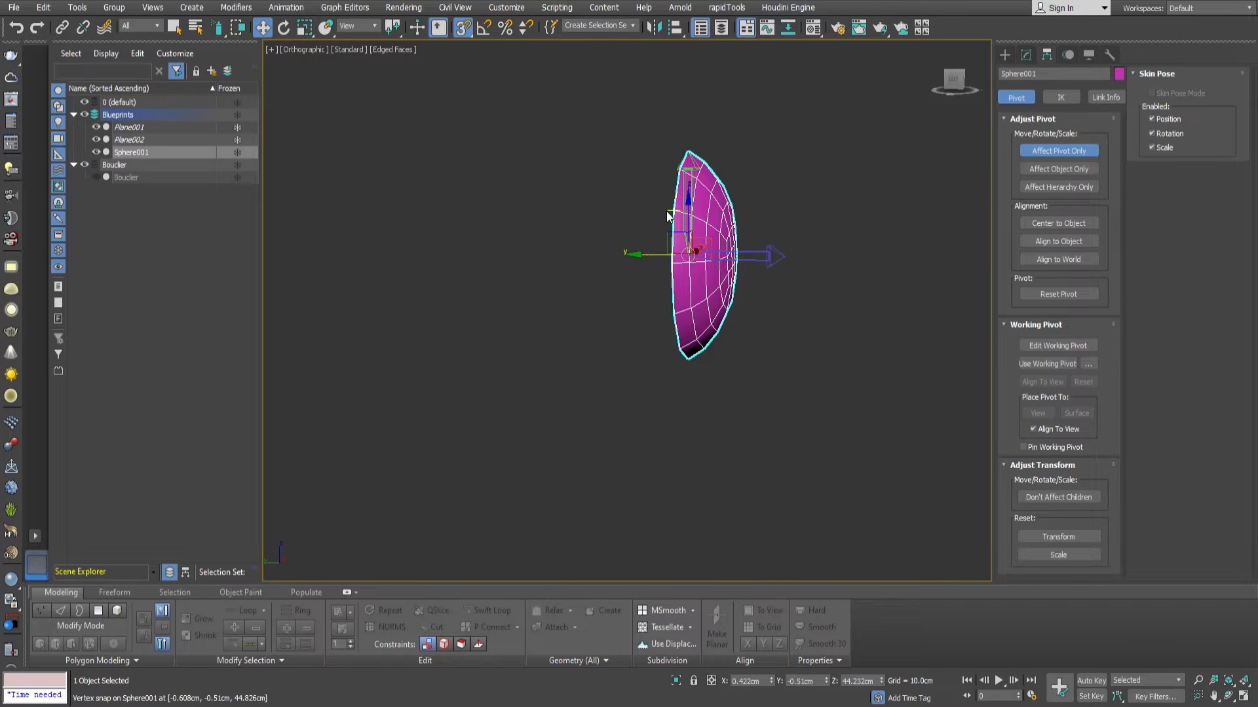
Set the pivot's Z coordinate to 0 so it sits at the shield's center height, and finish pivot editing.
{"action": "scroll", "coordinate": [666, 211], "scroll_direction": "down", "scroll_amount": 5}
{"action": "middle_click_drag", "start_coordinate": [711, 256], "coordinate": [664, 244], "text": "alt"}
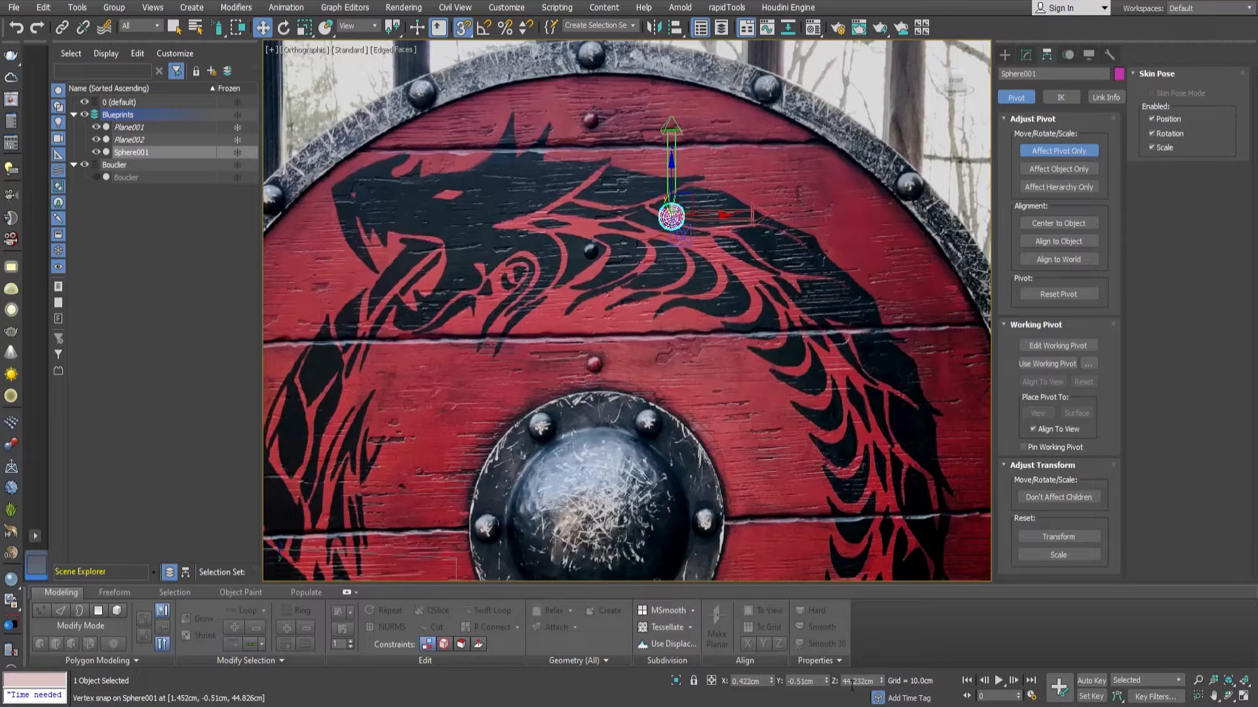
{"action": "right_click", "coordinate": [883, 683]}
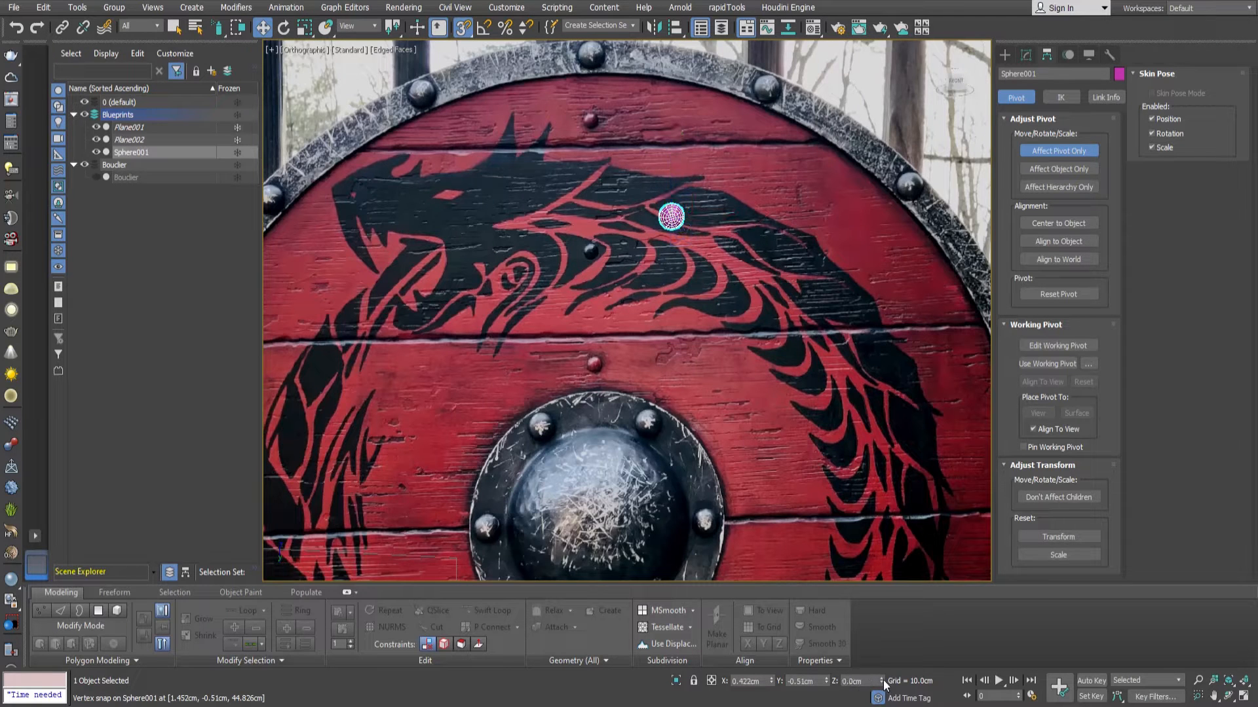
{"action": "left_click", "coordinate": [1060, 146]}
Try rotating the rivet around its new pivot in the front view with snapping off.
{"action": "scroll", "coordinate": [759, 275], "scroll_direction": "down", "scroll_amount": 4}
{"action": "mouse_move", "coordinate": [769, 304]}
{"action": "middle_mouse_down", "text": "alt"}
{"action": "mouse_move", "coordinate": [764, 288]}
{"action": "mouse_move", "coordinate": [767, 327]}
{"action": "middle_mouse_up", "text": "alt"}
{"action": "key", "text": "f"}
{"action": "key", "text": "z"}
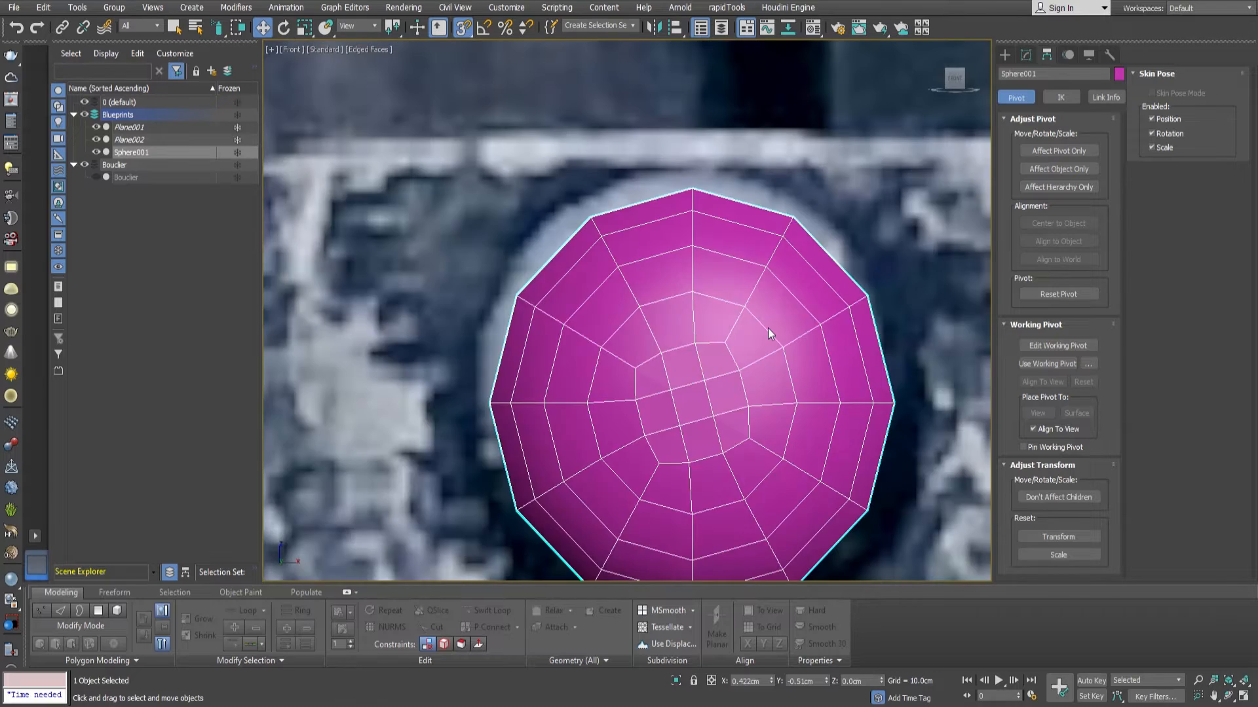
{"action": "scroll", "coordinate": [768, 328], "scroll_direction": "down", "scroll_amount": 8}
{"action": "scroll", "coordinate": [733, 353], "scroll_direction": "up", "scroll_amount": 6}
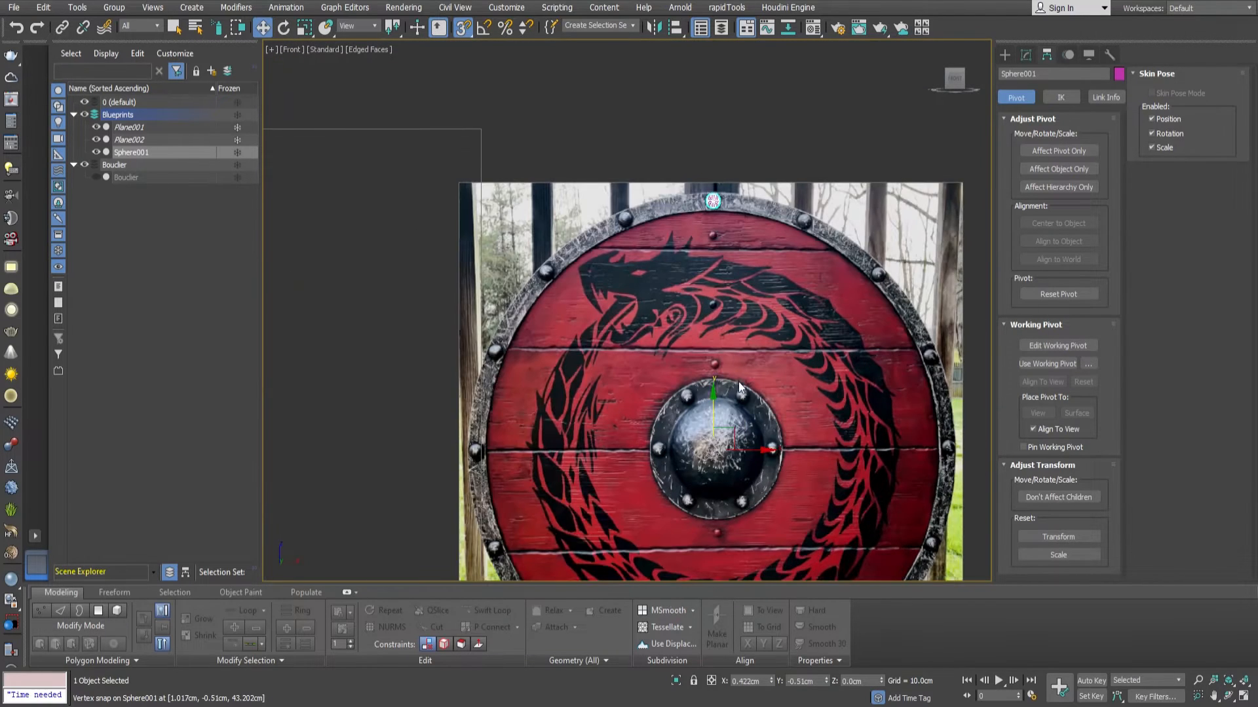
{"action": "key", "text": "s"}
{"action": "middle_click_drag", "start_coordinate": [729, 402], "coordinate": [724, 387]}
{"action": "key", "text": "e"}
{"action": "mouse_move", "coordinate": [727, 409]}
{"action": "left_mouse_down"}
{"action": "mouse_move", "coordinate": [1052, 430]}
{"action": "mouse_move", "coordinate": [712, 412]}
{"action": "left_mouse_up"}
{"action": "right_click", "coordinate": [712, 412]}
Array the rivet around the shield rim as 16 instances with an incremental Z rotation of 22.5 degrees.
{"action": "scroll", "coordinate": [733, 429], "scroll_direction": "down", "scroll_amount": 3}
{"action": "middle_click_drag", "start_coordinate": [734, 429], "coordinate": [603, 313]}
{"action": "left_click", "coordinate": [1025, 54]}
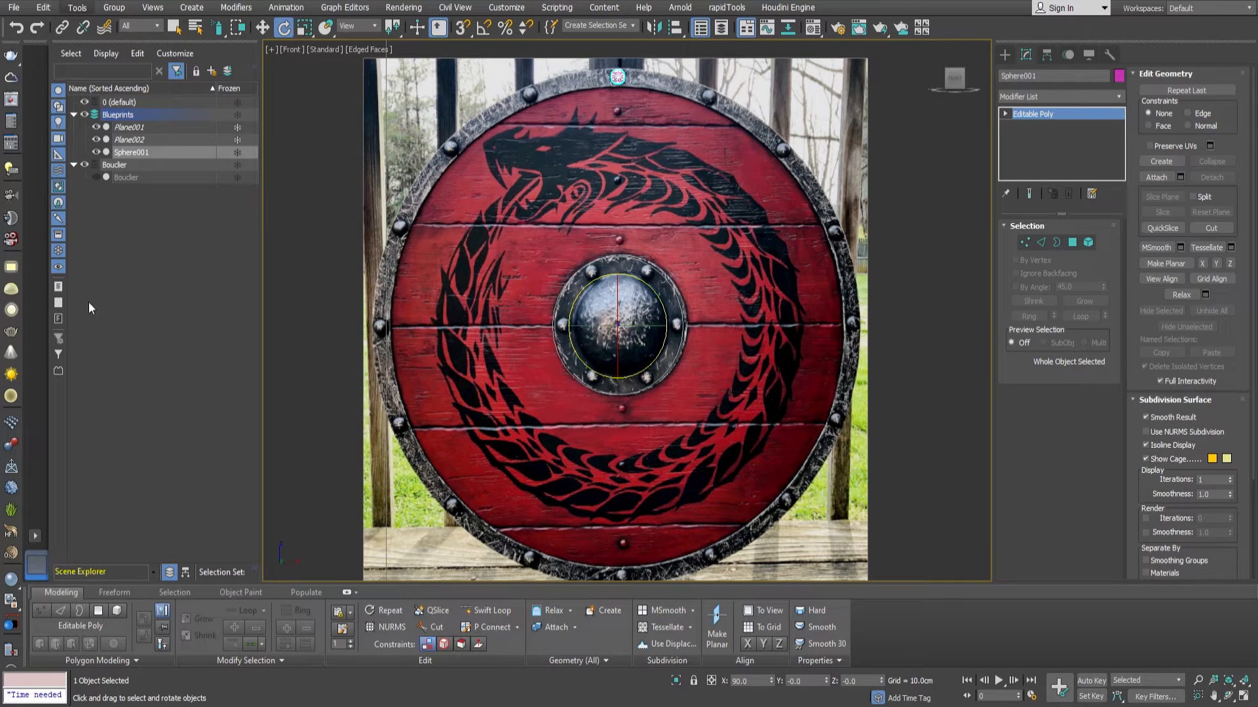
{"action": "left_click", "coordinate": [91, 280]}
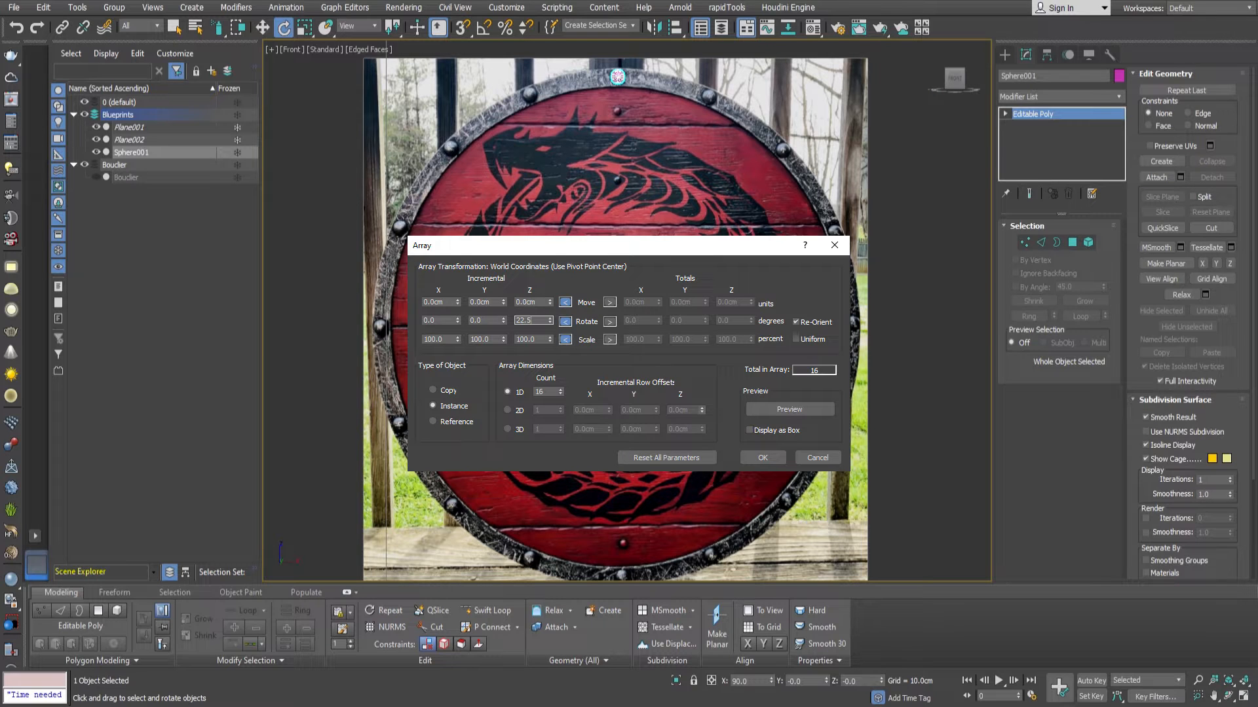
{"action": "left_click", "coordinate": [790, 409]}
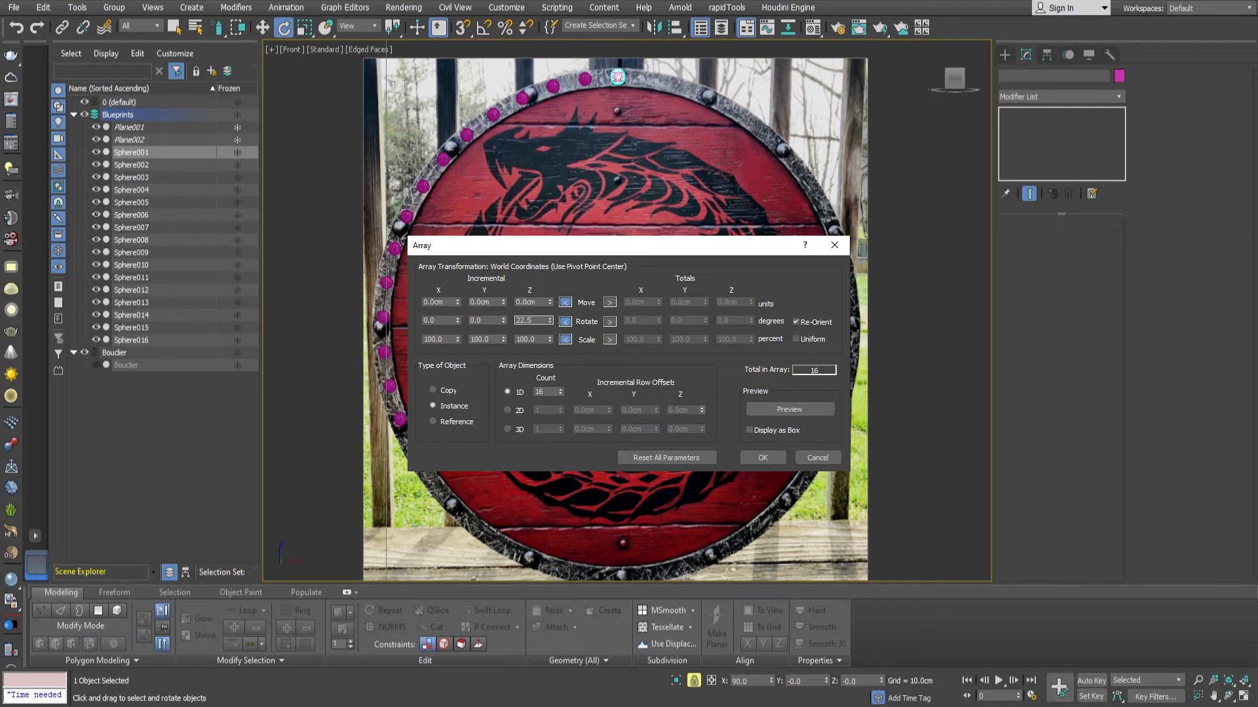
{"action": "key", "text": "Return"}
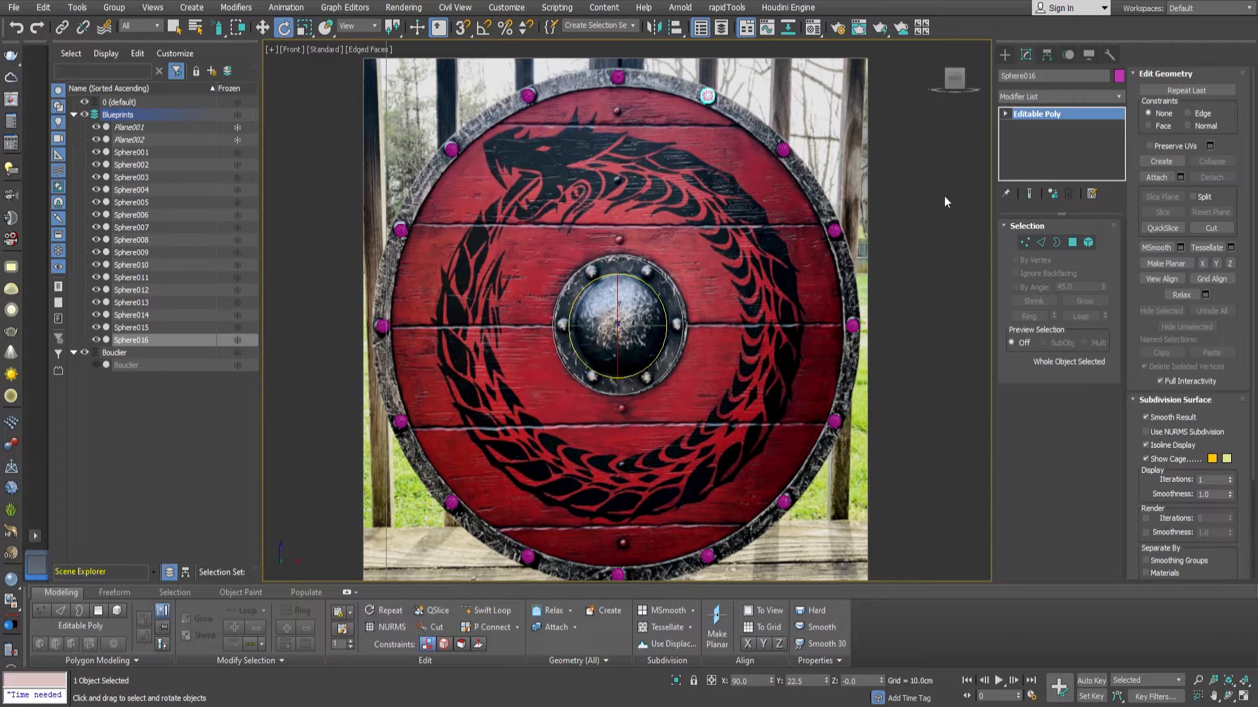
Rename the sixteen spheres Rivet_01 to Rivet_16 and put them in a new layer named Rivets_LOW.
{"action": "left_click", "coordinate": [133, 152]}
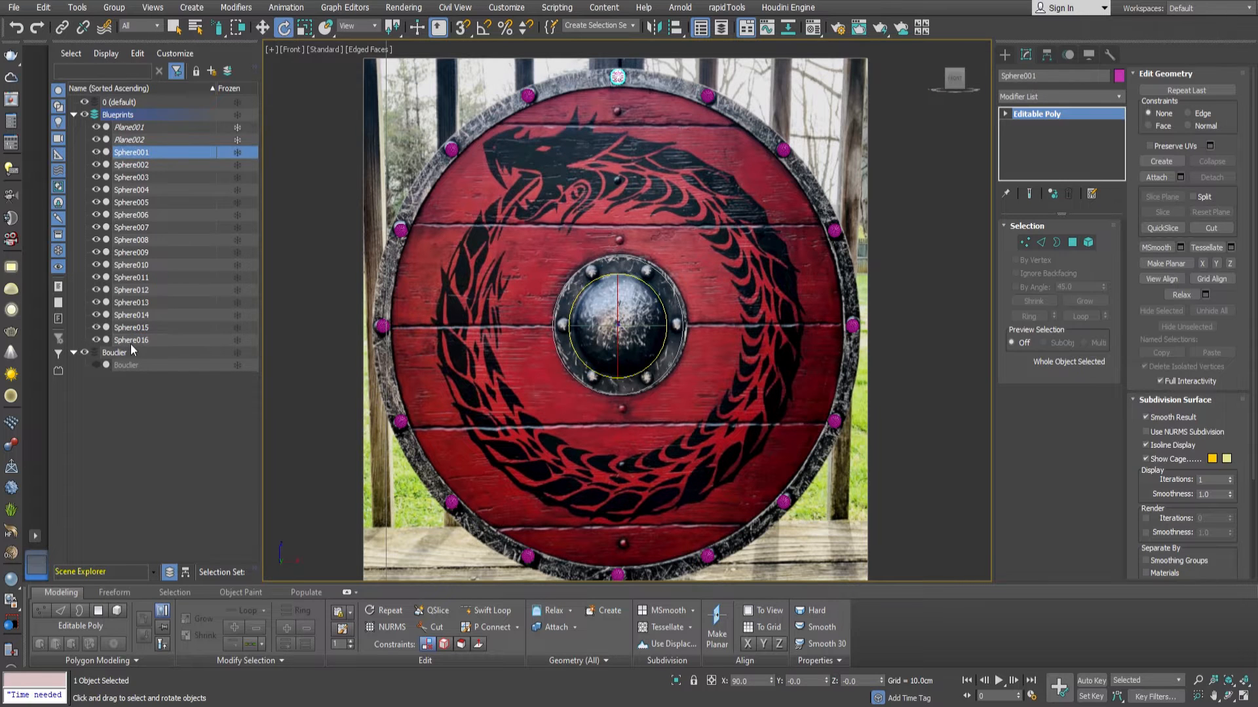
{"action": "left_click", "coordinate": [131, 340], "text": "shift"}
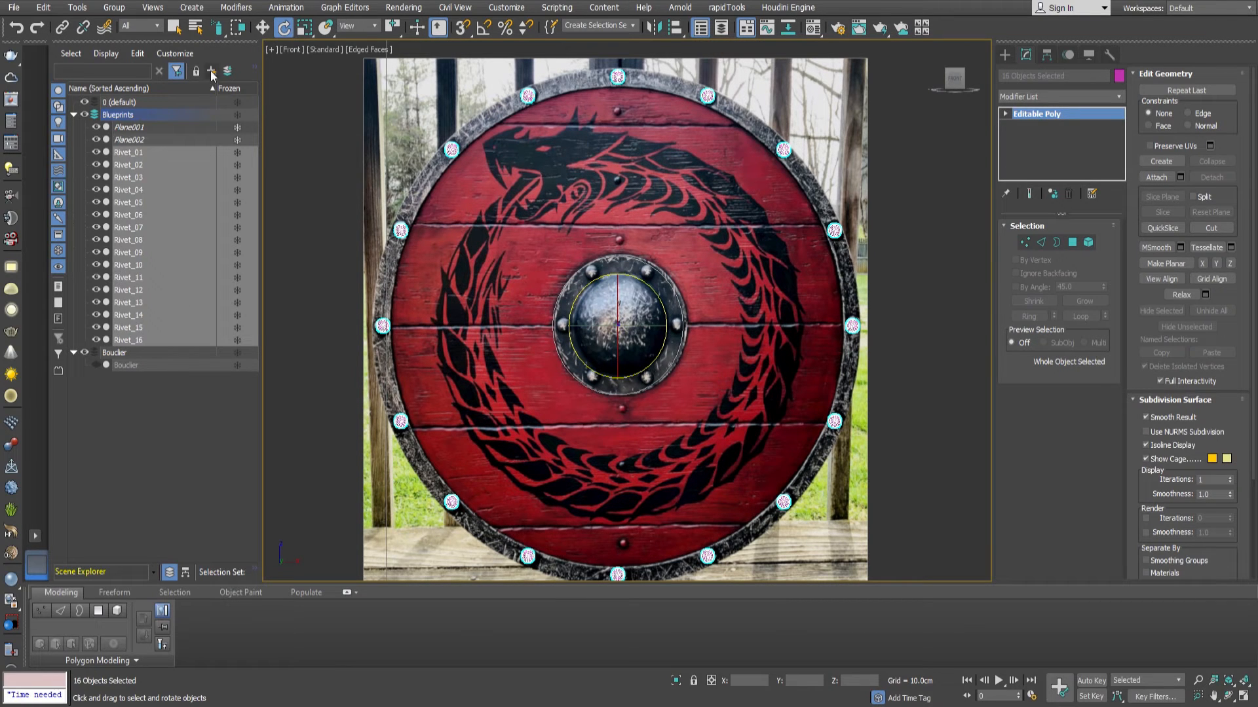
{"action": "left_click", "coordinate": [211, 71]}
{"action": "double_click", "coordinate": [119, 181]}
{"action": "type", "text": "Rivets_LOW"}
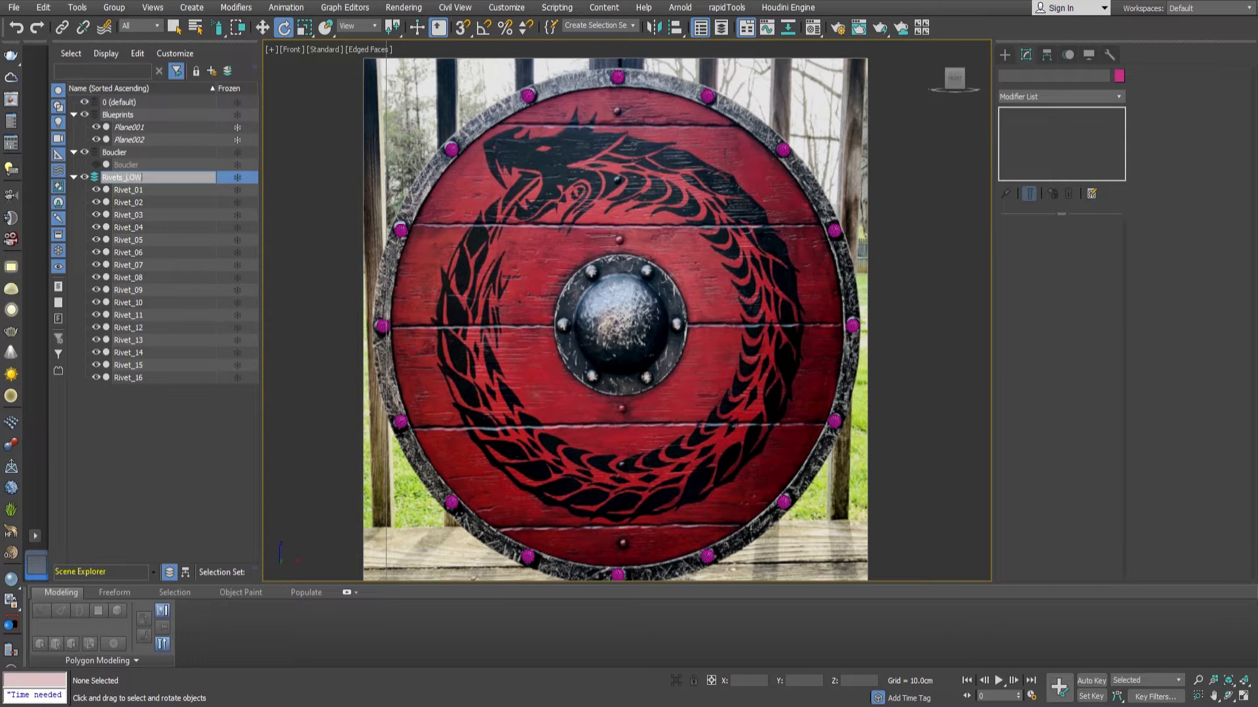
{"action": "key", "text": "Return"}
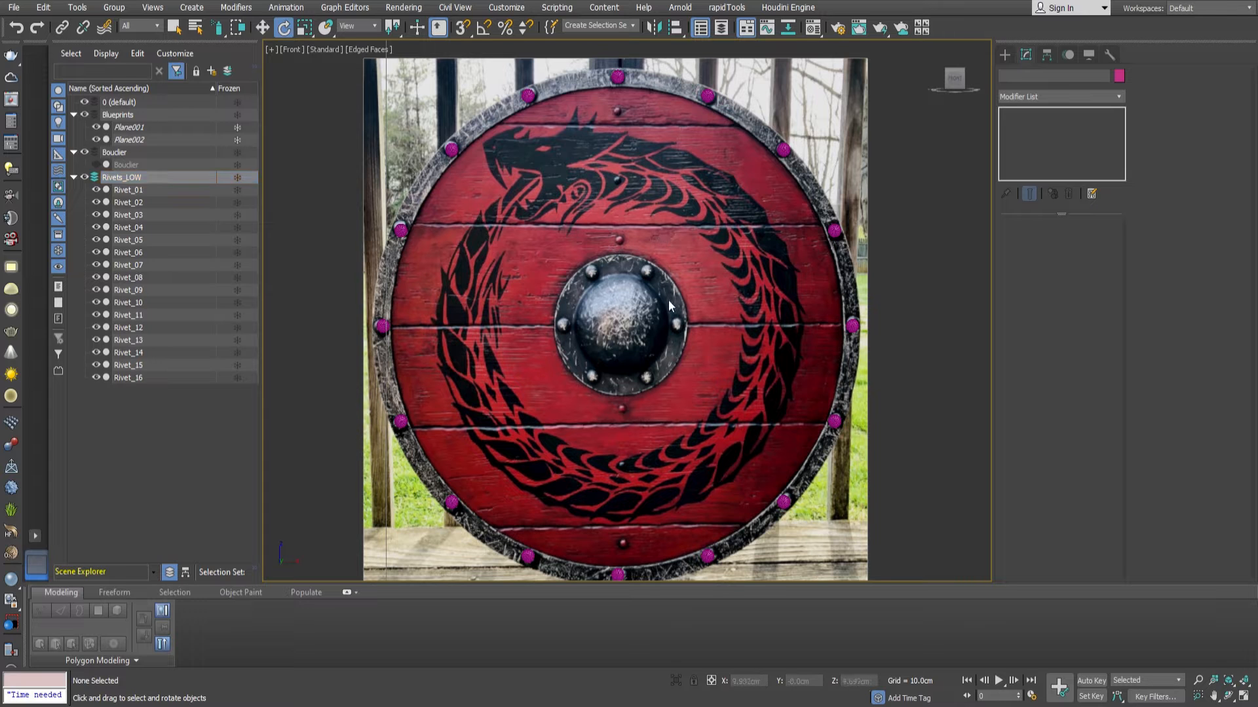
Select all rivets in the Rivets_LOW layer and center each one's pivot on its own object.
{"action": "middle_click_drag", "start_coordinate": [667, 300], "coordinate": [657, 281]}
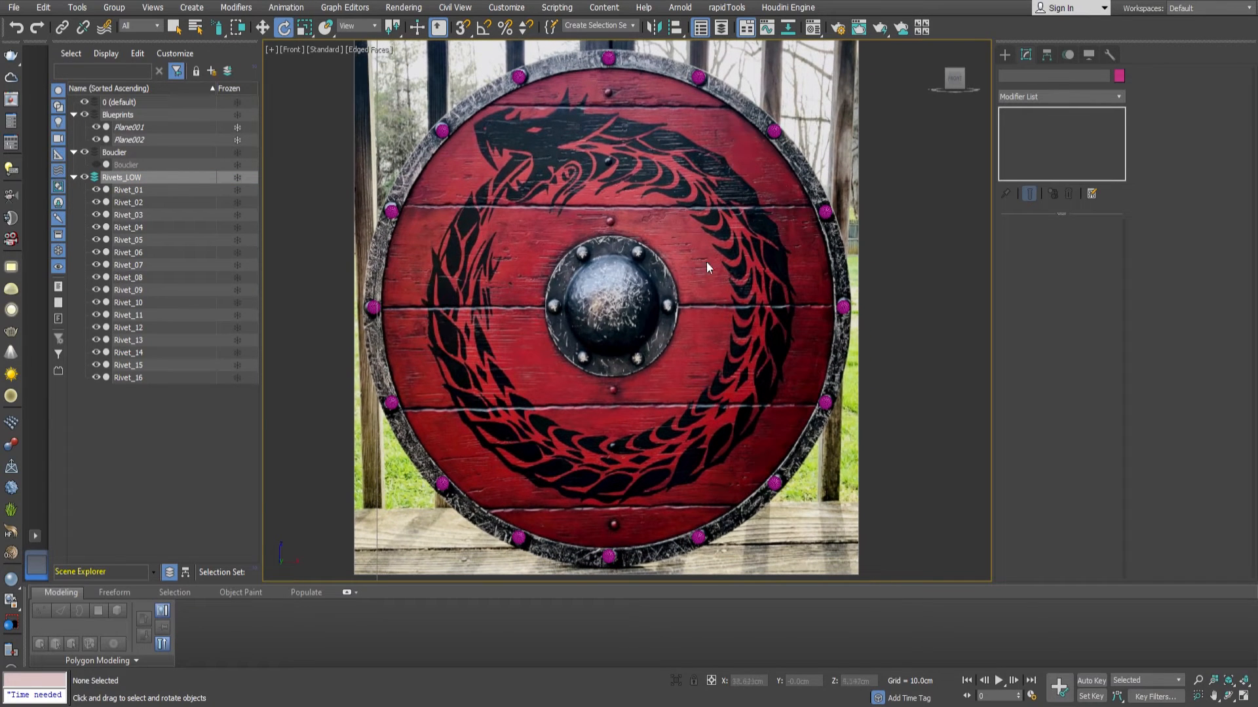
{"action": "left_click", "coordinate": [698, 78]}
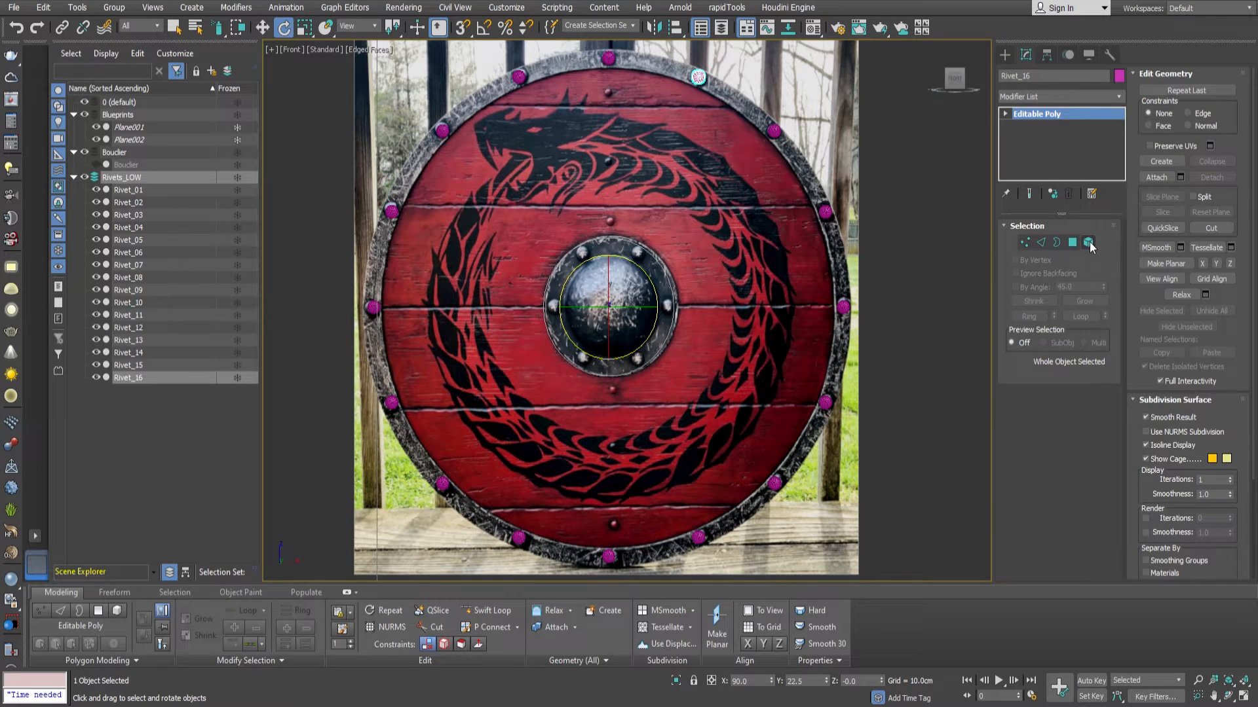
{"action": "scroll", "coordinate": [788, 259], "scroll_direction": "down", "scroll_amount": 3}
{"action": "left_click", "coordinate": [129, 187], "text": "shift"}
{"action": "left_click", "coordinate": [1047, 55]}
{"action": "left_click", "coordinate": [1048, 151]}
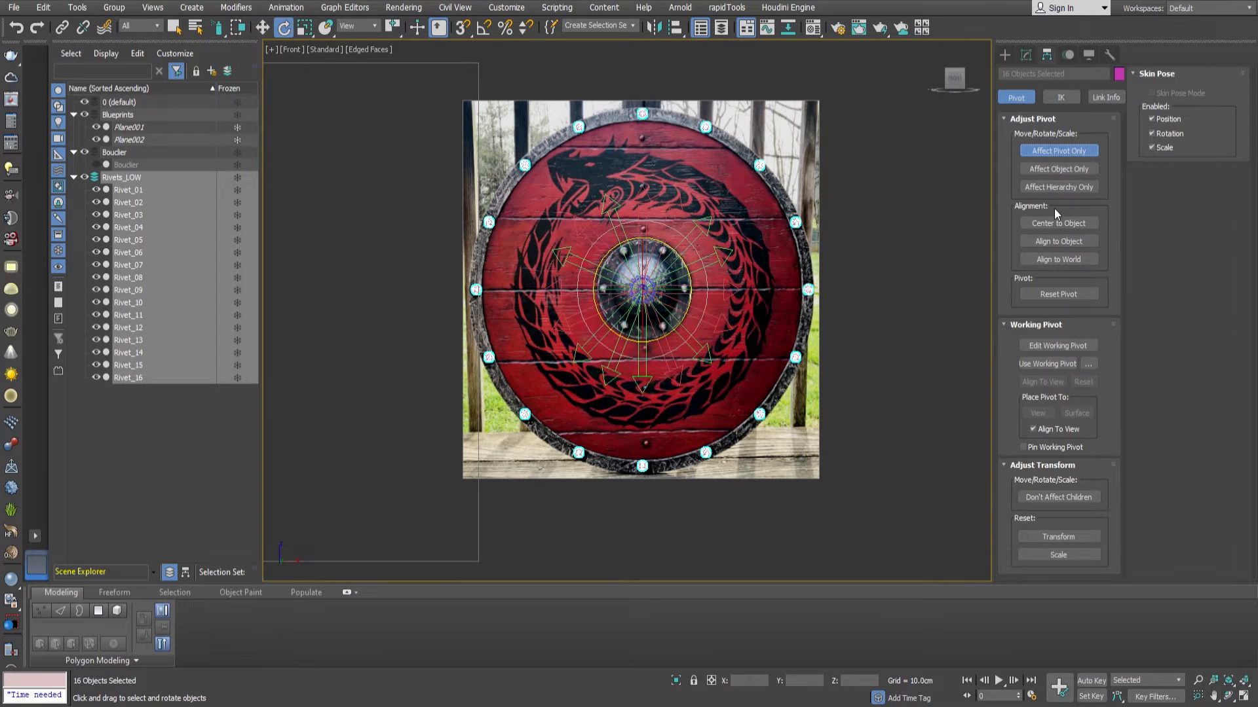
{"action": "left_click", "coordinate": [1056, 148]}
Copy a rim rivet onto the boss ring and align it with the upper-right rivet in the reference image.
{"action": "scroll", "coordinate": [695, 122], "scroll_direction": "up", "scroll_amount": 4}
{"action": "scroll", "coordinate": [721, 140], "scroll_direction": "down", "scroll_amount": 4}
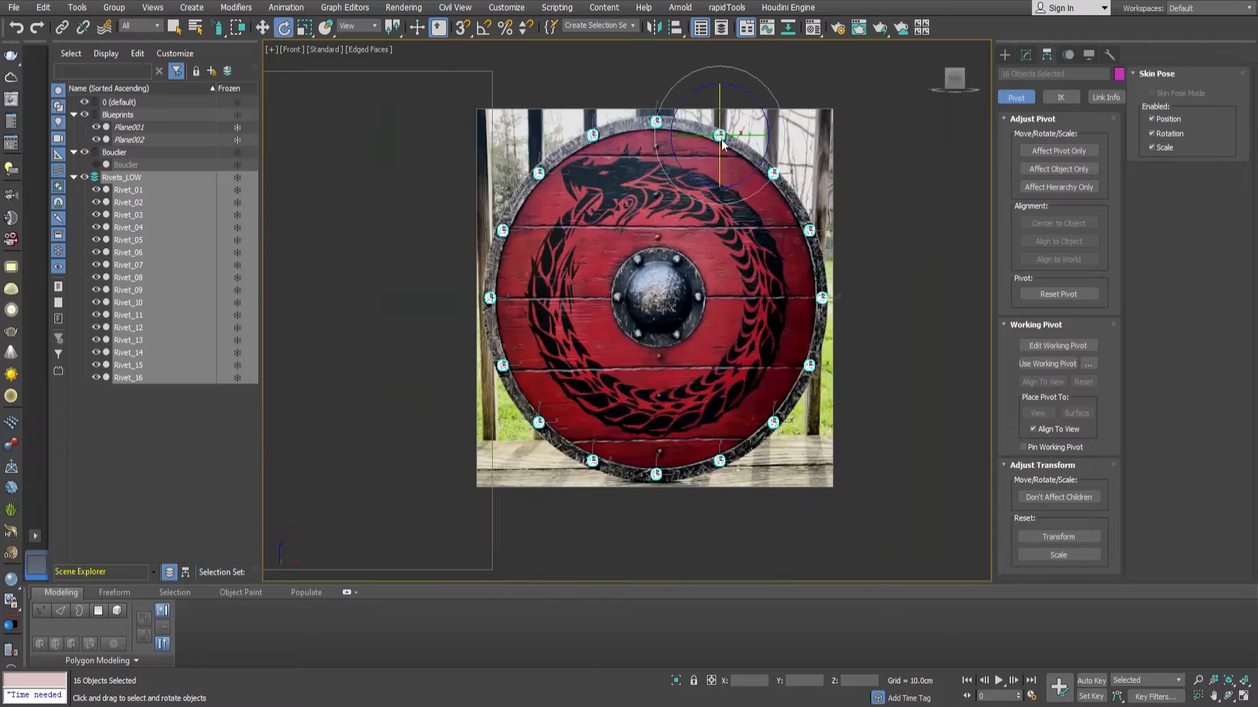
{"action": "left_click", "coordinate": [720, 139]}
{"action": "key", "text": "w"}
{"action": "left_click_drag", "start_coordinate": [745, 122], "coordinate": [697, 244], "text": "shift"}
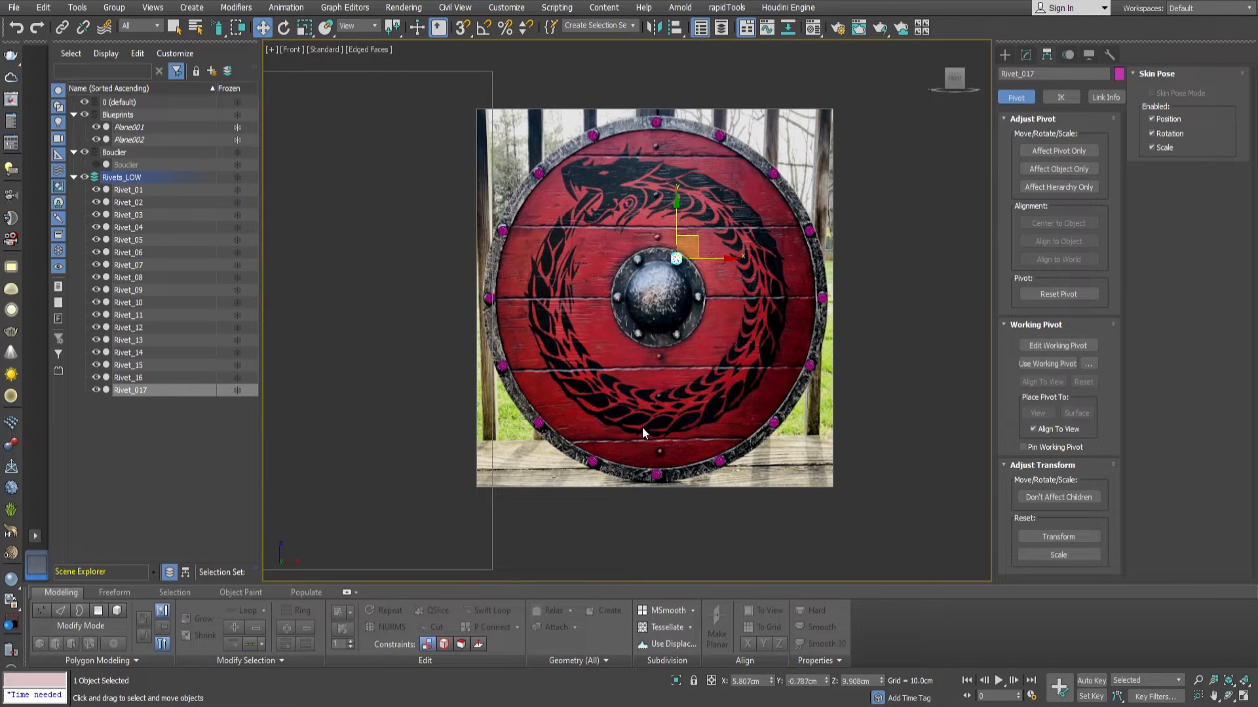
{"action": "scroll", "coordinate": [685, 254], "scroll_direction": "up", "scroll_amount": 10}
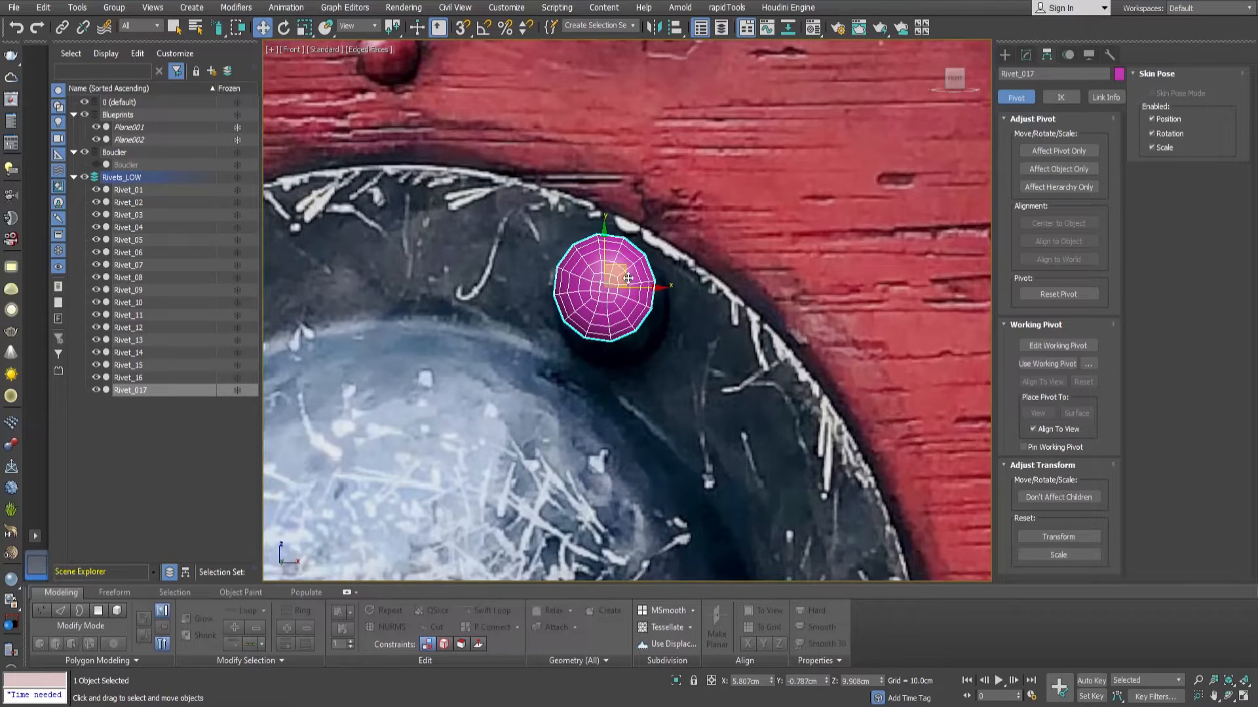
{"action": "left_click_drag", "start_coordinate": [627, 278], "coordinate": [641, 286]}
Copy the boss rivet to the five remaining rivet positions around the boss ring, following the reference image.
{"action": "scroll", "coordinate": [783, 139], "scroll_direction": "down", "scroll_amount": 5}
{"action": "mouse_move", "coordinate": [783, 138]}
{"action": "left_mouse_down", "text": "shift"}
{"action": "mouse_move", "coordinate": [561, 132]}
{"action": "mouse_move", "coordinate": [457, 354]}
{"action": "mouse_move", "coordinate": [440, 345]}
{"action": "mouse_move", "coordinate": [893, 367]}
{"action": "mouse_move", "coordinate": [909, 381]}
{"action": "left_mouse_up", "text": "shift"}
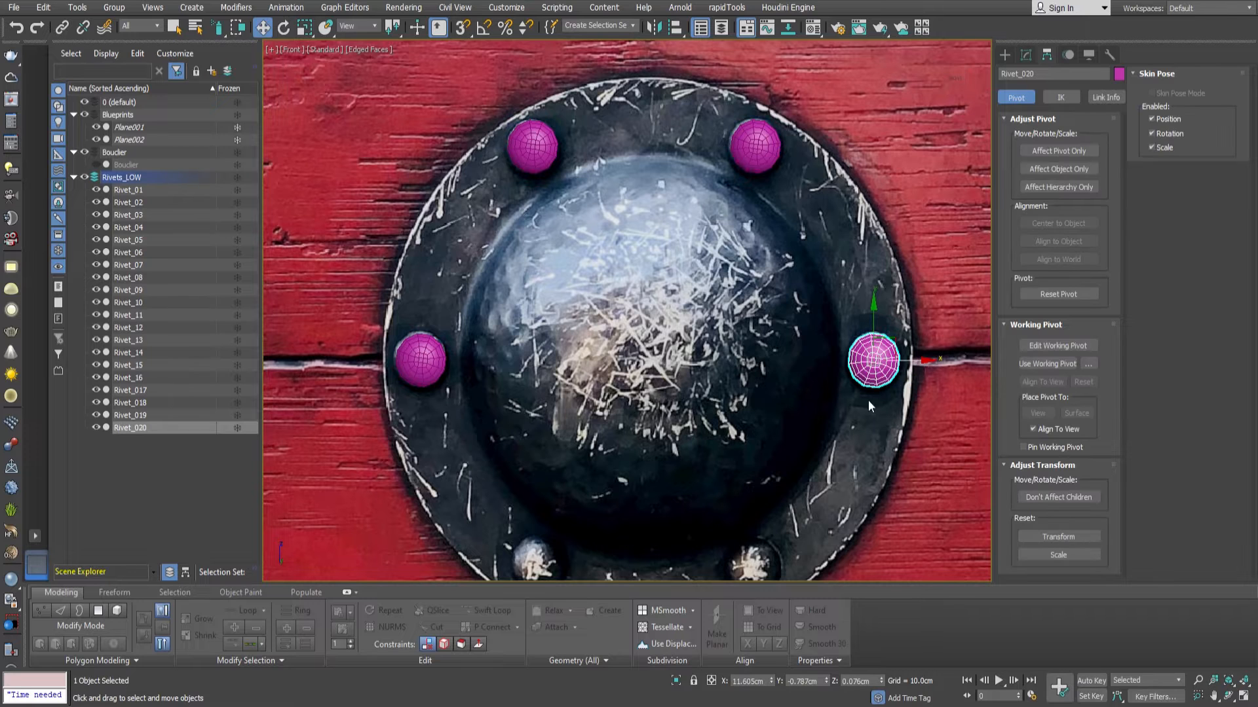
{"action": "middle_click_drag", "start_coordinate": [863, 417], "coordinate": [835, 307]}
{"action": "mouse_move", "coordinate": [874, 234]}
{"action": "left_mouse_down", "text": "shift"}
{"action": "mouse_move", "coordinate": [792, 407]}
{"action": "mouse_move", "coordinate": [753, 443]}
{"action": "mouse_move", "coordinate": [531, 440]}
{"action": "left_mouse_up", "text": "shift"}
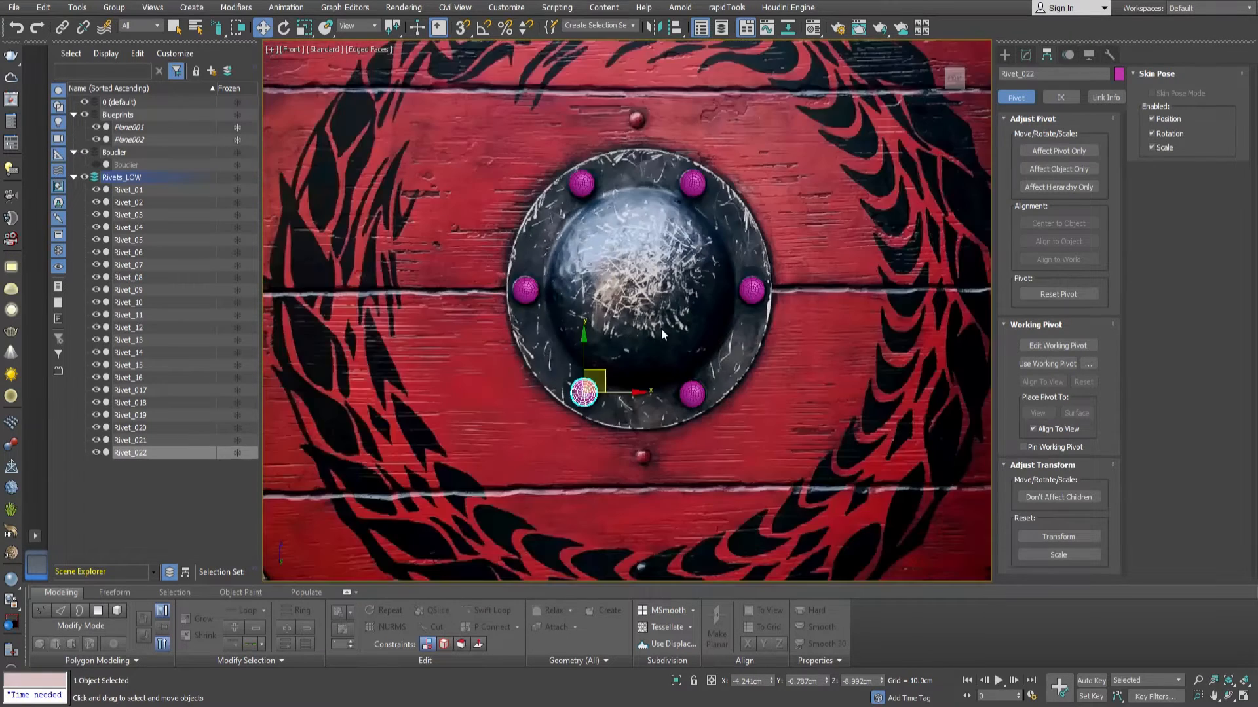
Examine the polygons and smoothness of the lower-right boss rivet, and the overall rivet layout on the reference.
{"action": "scroll", "coordinate": [663, 325], "scroll_direction": "down", "scroll_amount": 5}
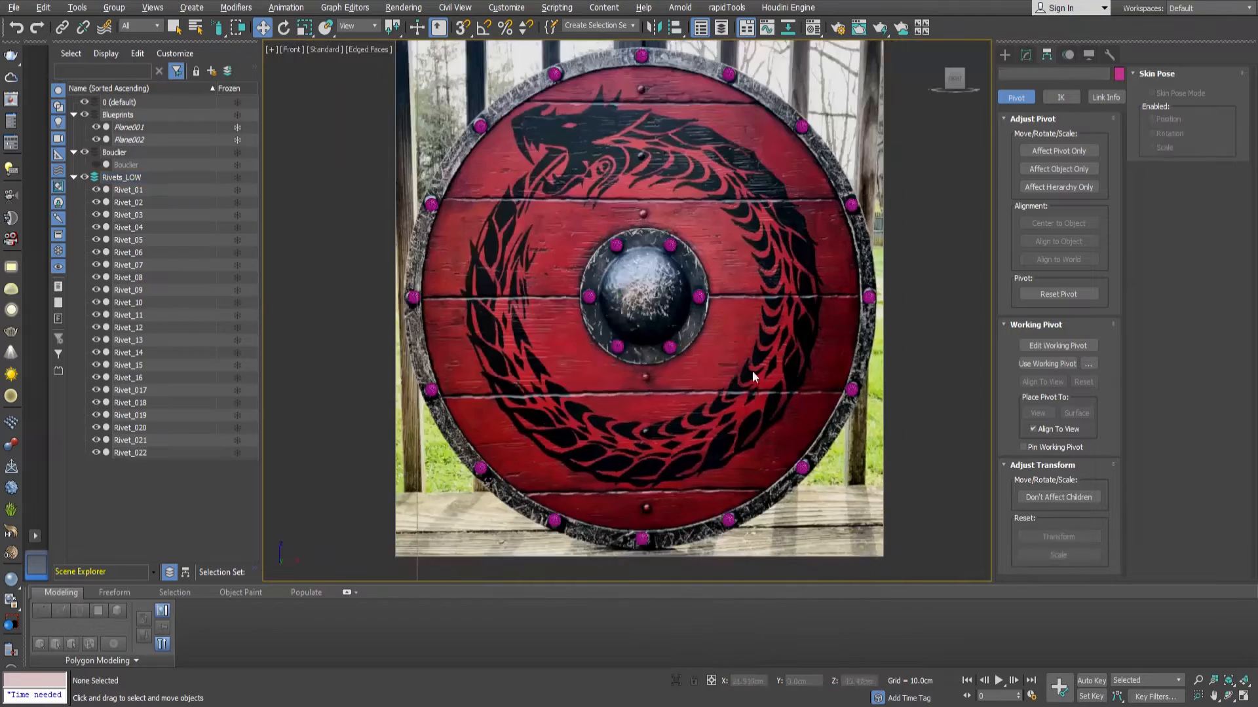
{"action": "scroll", "coordinate": [665, 341], "scroll_direction": "up", "scroll_amount": 6}
{"action": "left_click", "coordinate": [669, 347]}
{"action": "scroll", "coordinate": [655, 330], "scroll_direction": "up", "scroll_amount": 3}
{"action": "left_click", "coordinate": [1026, 54]}
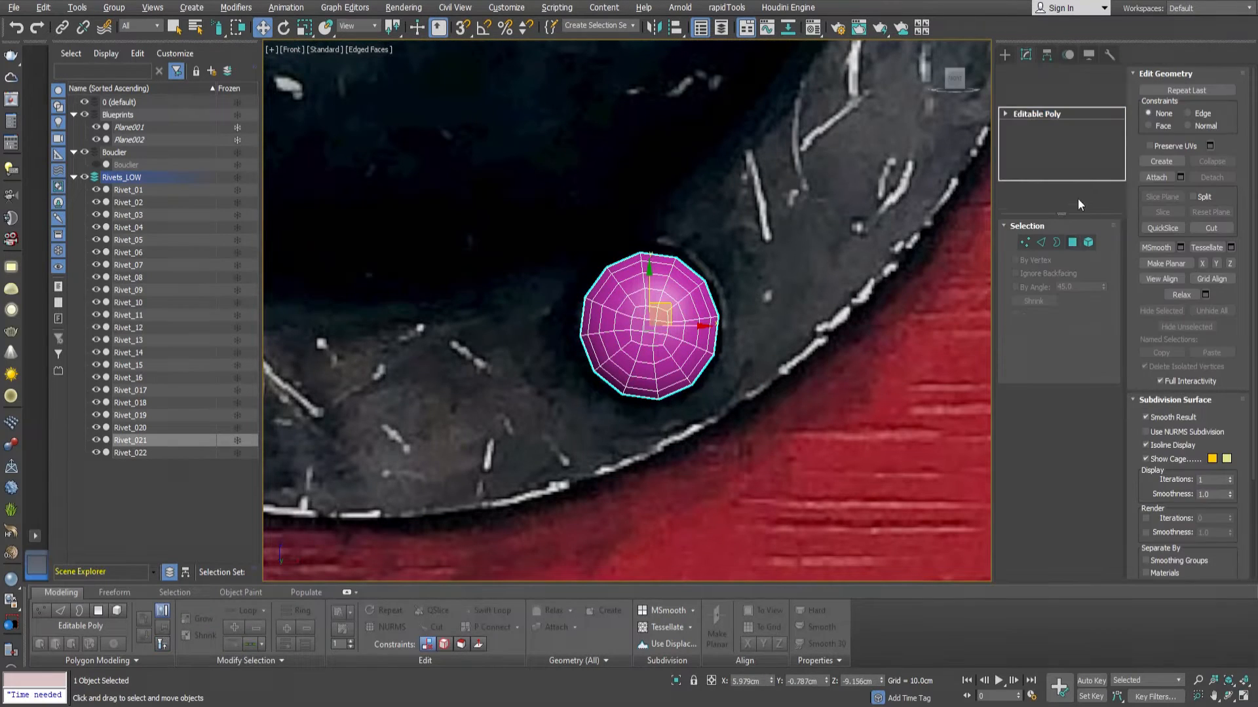
{"action": "left_click", "coordinate": [1073, 243]}
{"action": "key", "text": "z"}
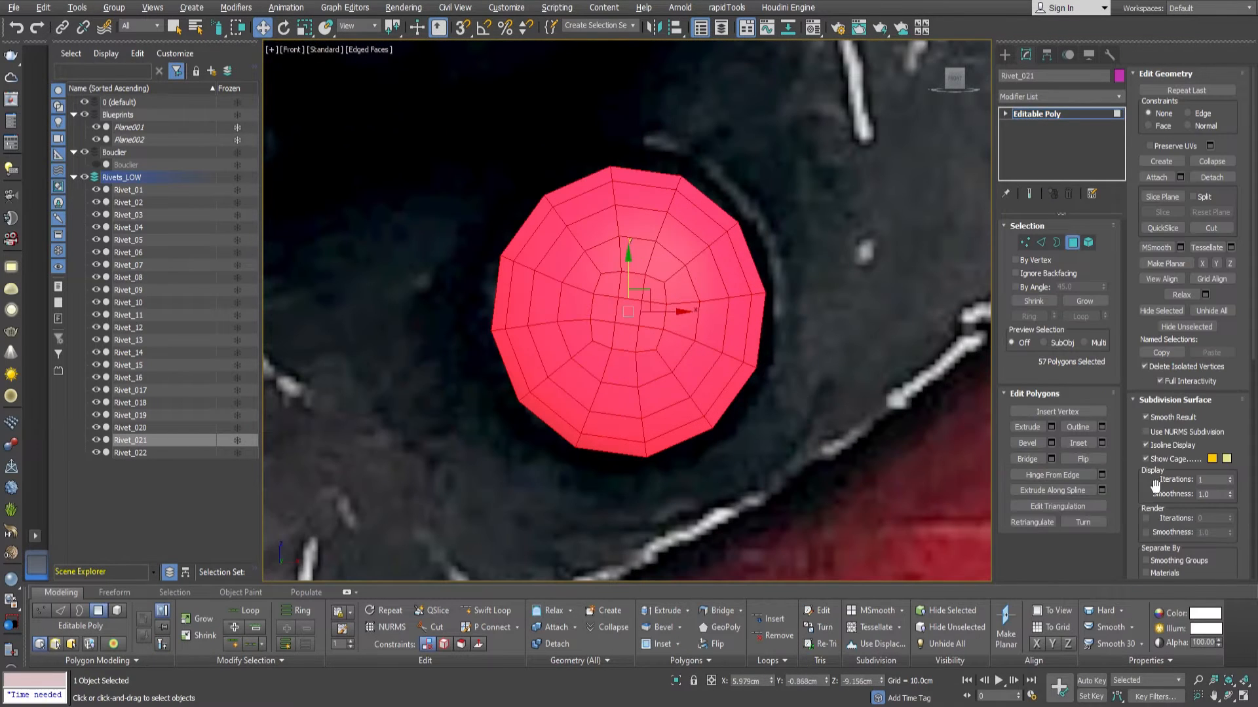
{"action": "scroll", "coordinate": [1155, 485], "scroll_direction": "down", "scroll_amount": 5}
{"action": "left_click", "coordinate": [1072, 242]}
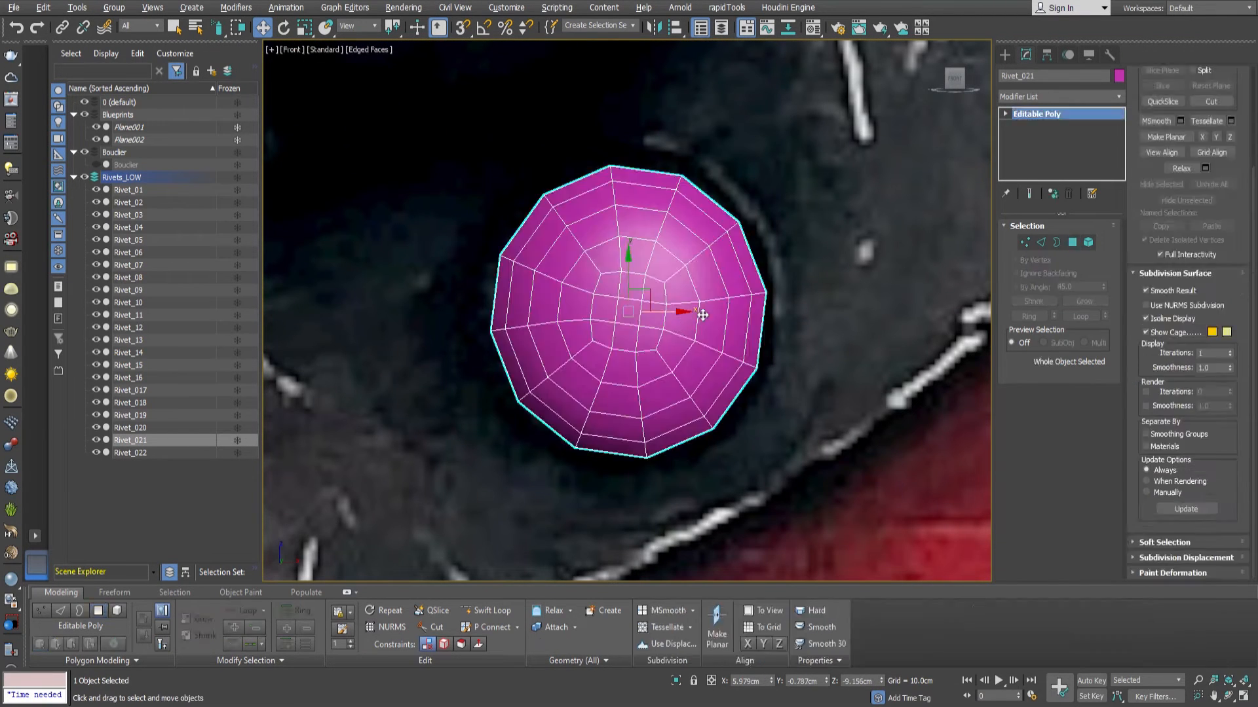
{"action": "scroll", "coordinate": [673, 340], "scroll_direction": "down", "scroll_amount": 10}
{"action": "middle_click_drag", "start_coordinate": [672, 340], "coordinate": [671, 364]}
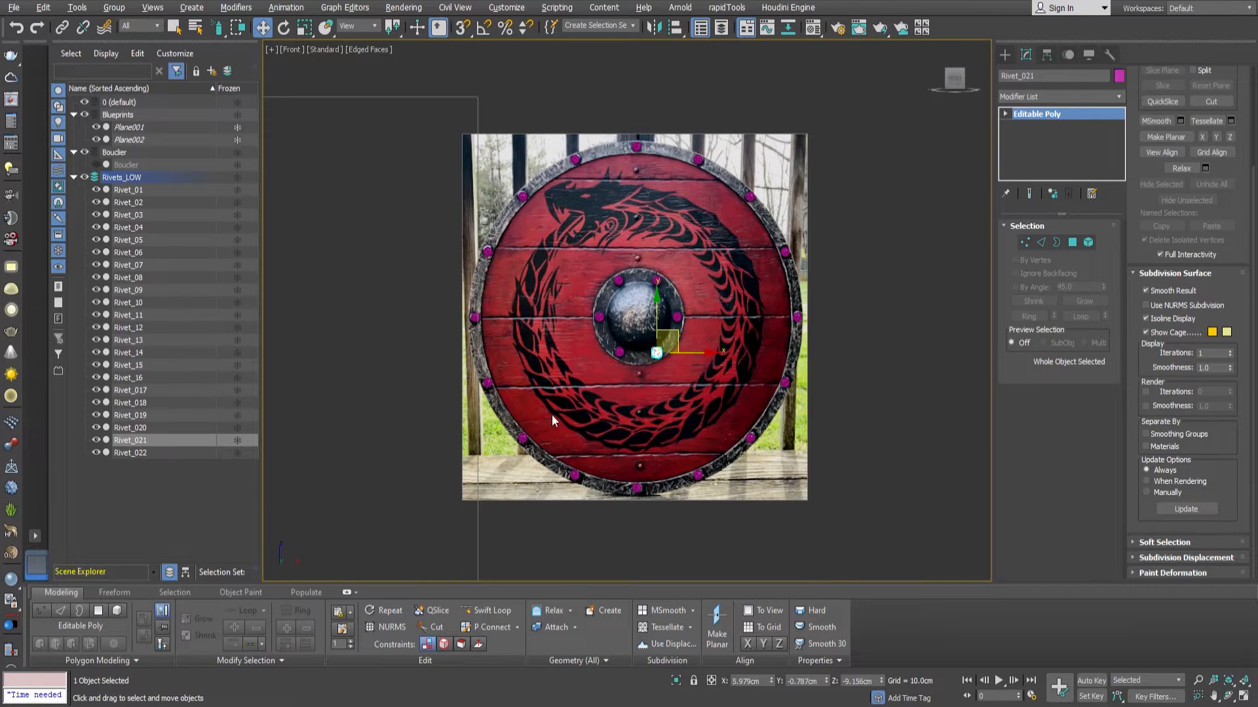
Unhide the shield, select all the rivets and move them together with vertex snapping toward the shield's surface.
{"action": "left_click", "coordinate": [96, 164]}
{"action": "double_click", "coordinate": [125, 178]}
{"action": "middle_click_drag", "start_coordinate": [562, 313], "coordinate": [645, 328], "text": "alt"}
{"action": "scroll", "coordinate": [651, 328], "scroll_direction": "up", "scroll_amount": 4}
{"action": "scroll", "coordinate": [646, 328], "scroll_direction": "up", "scroll_amount": 2}
{"action": "left_click_drag", "start_coordinate": [603, 311], "coordinate": [639, 314]}
{"action": "scroll", "coordinate": [644, 229], "scroll_direction": "up", "scroll_amount": 6}
{"action": "key", "text": "s"}
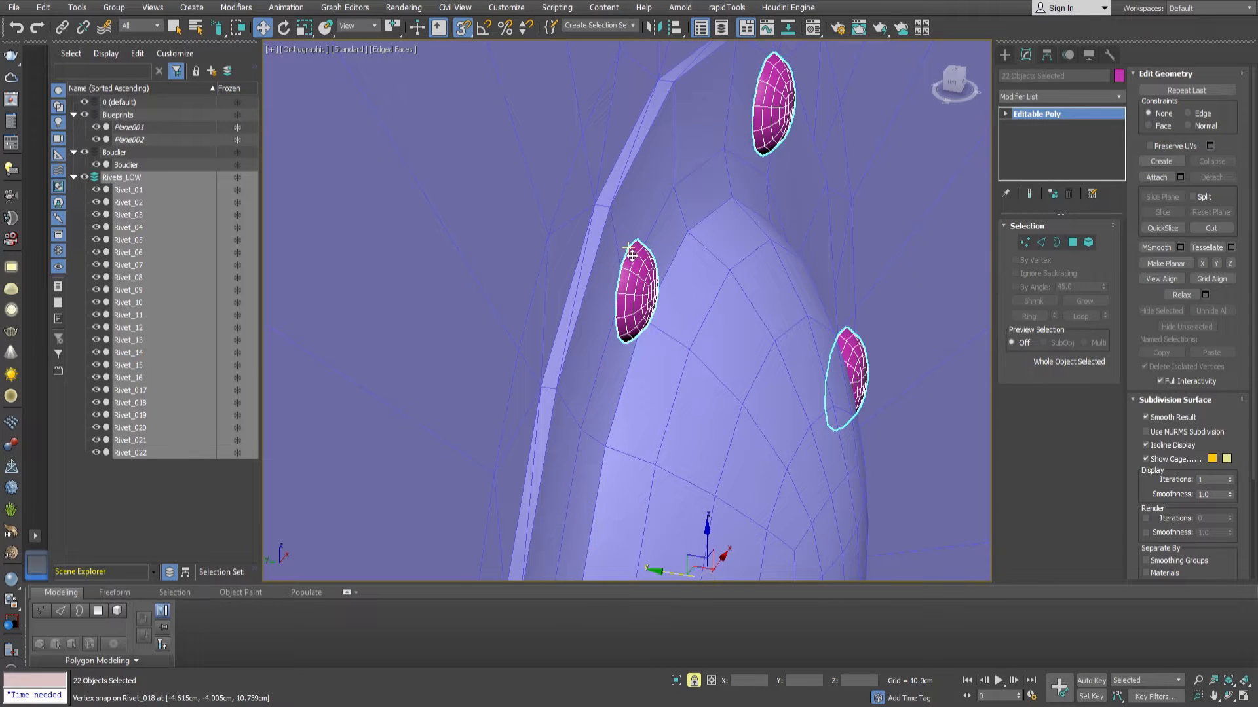
{"action": "left_click_drag", "start_coordinate": [638, 239], "coordinate": [621, 219]}
{"action": "key", "text": "s"}
Examine how the rivets sit against the shield's boss ring and metal rim from the side and front.
{"action": "scroll", "coordinate": [635, 260], "scroll_direction": "down", "scroll_amount": 8}
{"action": "scroll", "coordinate": [561, 182], "scroll_direction": "up", "scroll_amount": 8}
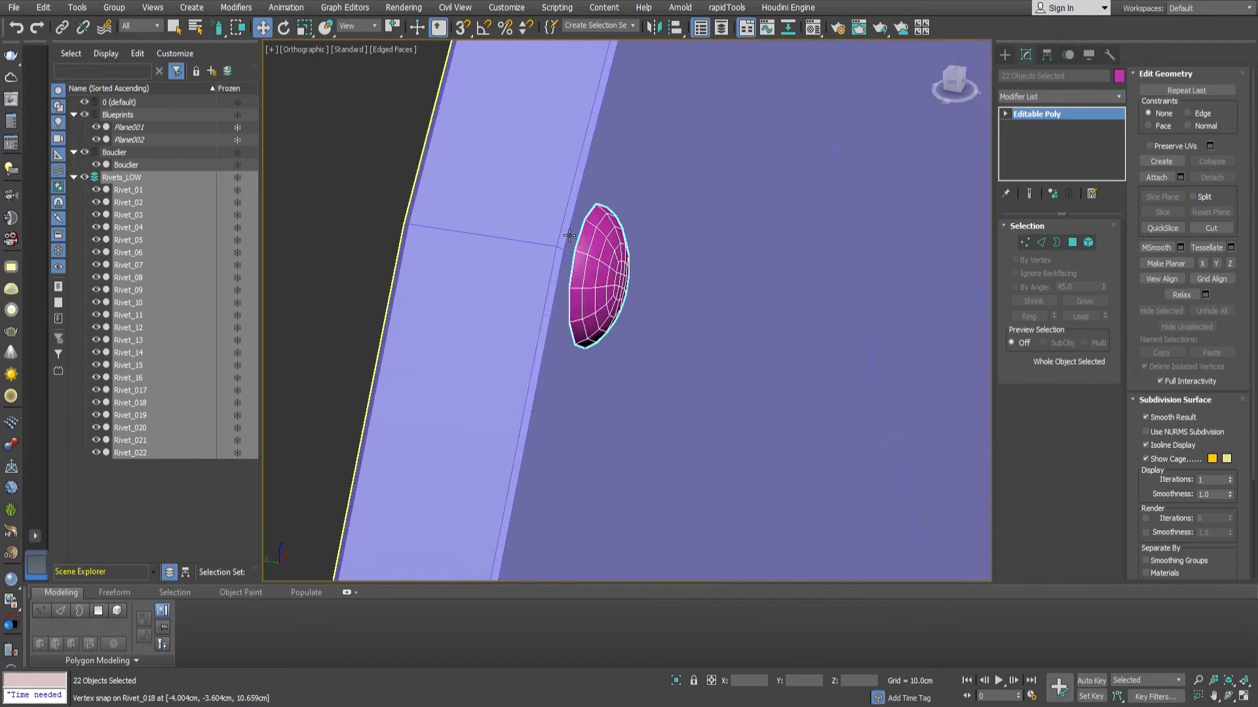
{"action": "scroll", "coordinate": [574, 186], "scroll_direction": "down", "scroll_amount": 8}
{"action": "middle_click_drag", "start_coordinate": [619, 272], "coordinate": [616, 217], "text": "alt"}
{"action": "scroll", "coordinate": [517, 239], "scroll_direction": "up", "scroll_amount": 10}
{"action": "scroll", "coordinate": [518, 234], "scroll_direction": "down", "scroll_amount": 10}
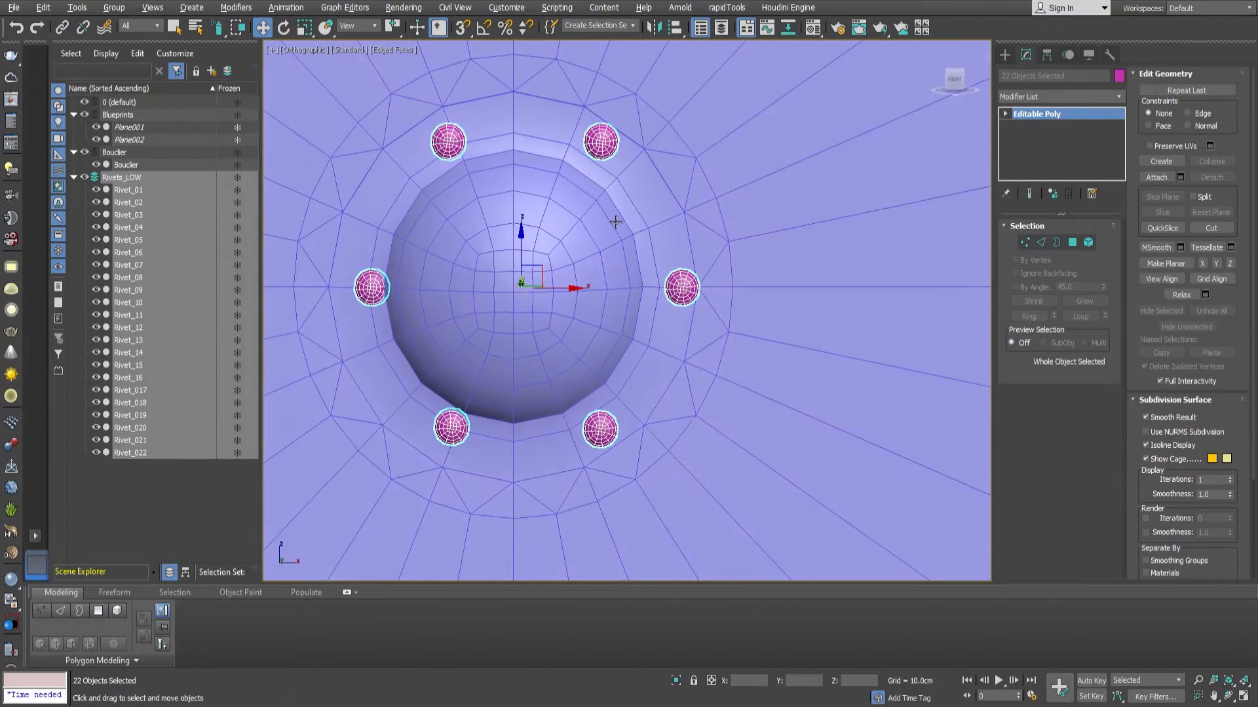
{"action": "scroll", "coordinate": [616, 217], "scroll_direction": "down", "scroll_amount": 4}
{"action": "middle_click_drag", "start_coordinate": [621, 289], "coordinate": [597, 382]}
{"action": "scroll", "coordinate": [593, 461], "scroll_direction": "up", "scroll_amount": 8}
{"action": "left_click_drag", "start_coordinate": [542, 317], "coordinate": [536, 317]}
{"action": "scroll", "coordinate": [545, 338], "scroll_direction": "down", "scroll_amount": 2}
{"action": "middle_click_drag", "start_coordinate": [544, 338], "coordinate": [698, 336]}
{"action": "left_click_drag", "start_coordinate": [699, 321], "coordinate": [688, 322]}
{"action": "scroll", "coordinate": [688, 322], "scroll_direction": "down", "scroll_amount": 5}
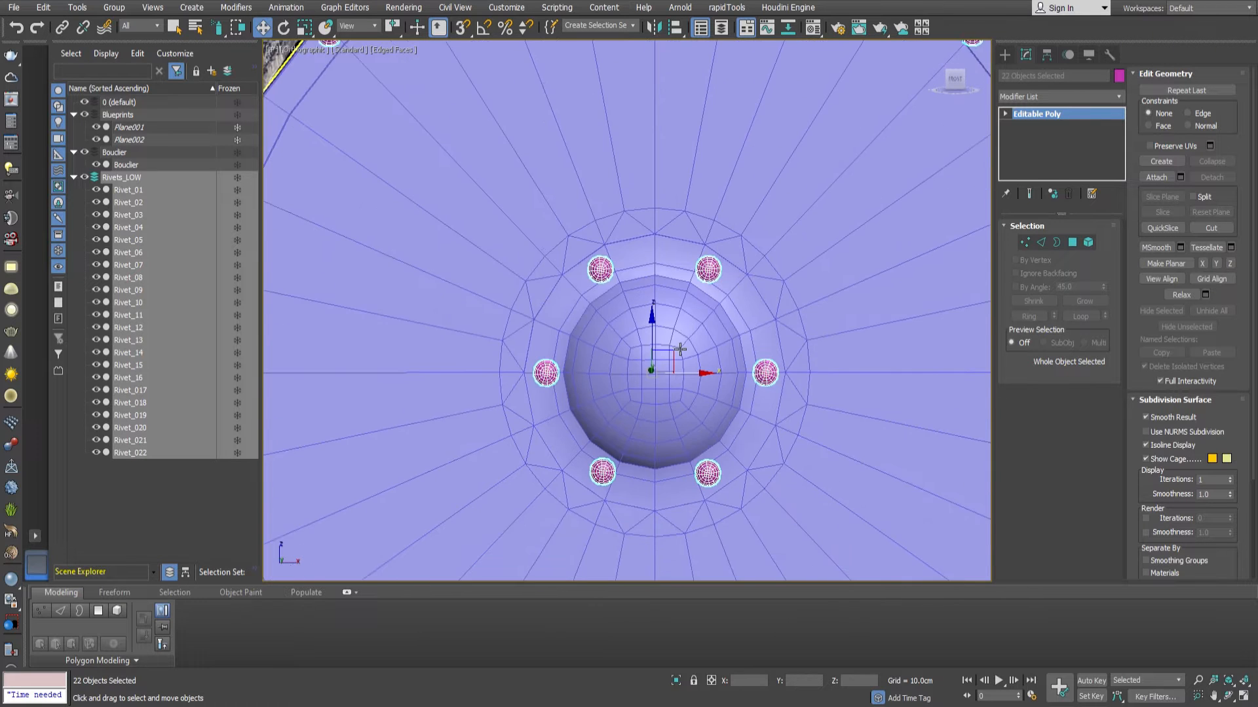
{"action": "middle_click_drag", "start_coordinate": [802, 298], "coordinate": [793, 302]}
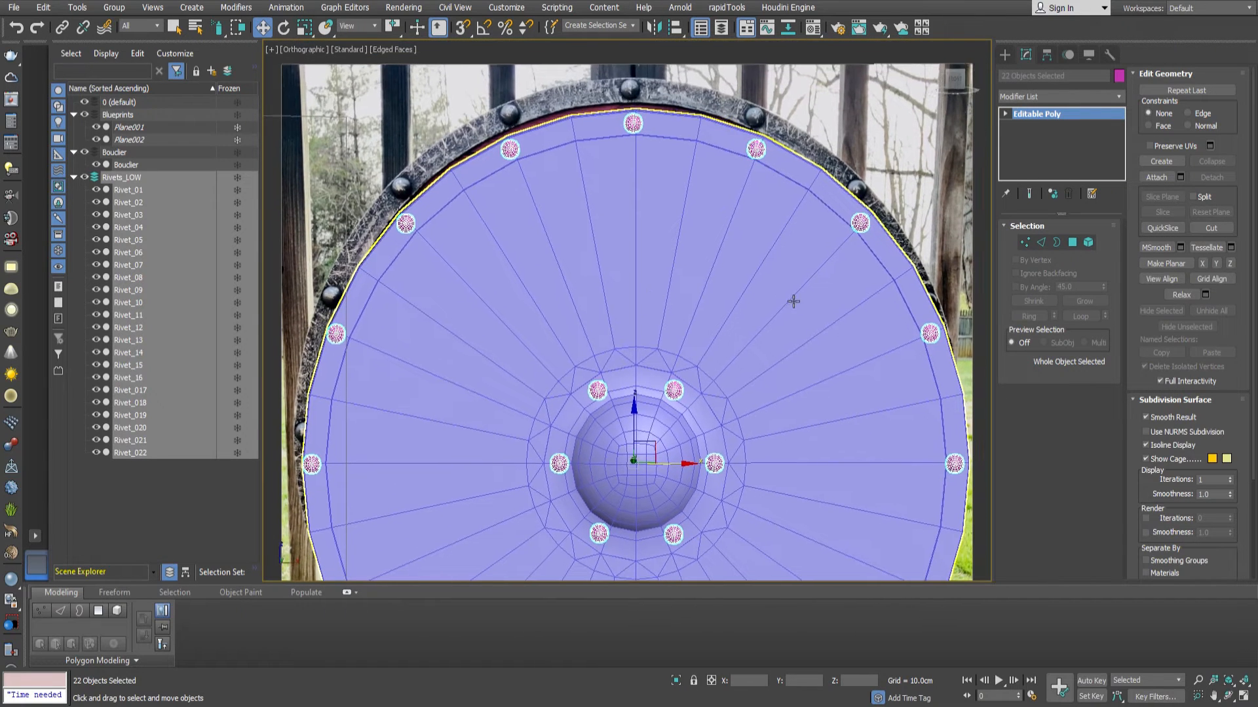
Examine how the rim and boss-ring rivets line up with the shield from the front, and clear the selection.
{"action": "scroll", "coordinate": [868, 218], "scroll_direction": "up", "scroll_amount": 8}
{"action": "scroll", "coordinate": [846, 251], "scroll_direction": "down", "scroll_amount": 6}
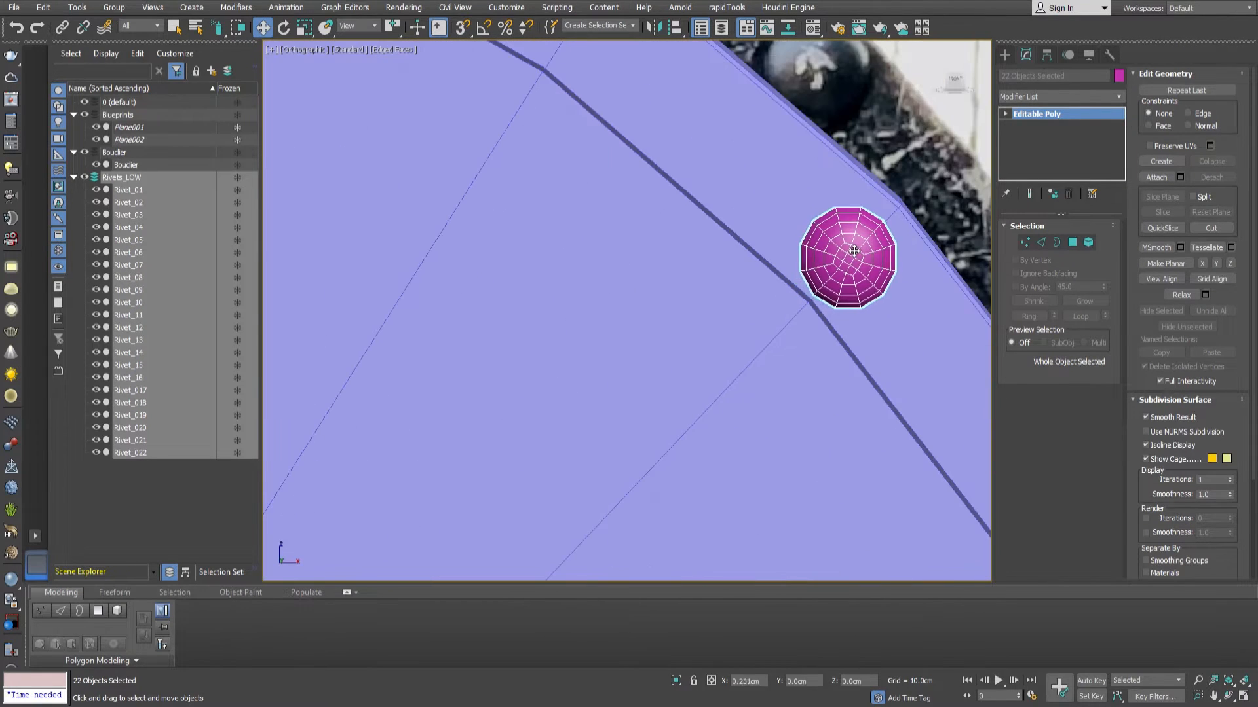
{"action": "middle_click_drag", "start_coordinate": [659, 238], "coordinate": [754, 289]}
{"action": "middle_click_drag", "start_coordinate": [657, 525], "coordinate": [723, 288]}
{"action": "middle_click_drag", "start_coordinate": [753, 445], "coordinate": [587, 166]}
{"action": "middle_click_drag", "start_coordinate": [692, 308], "coordinate": [609, 226]}
{"action": "middle_click_drag", "start_coordinate": [877, 250], "coordinate": [672, 304]}
{"action": "middle_click_drag", "start_coordinate": [406, 439], "coordinate": [762, 376]}
{"action": "scroll", "coordinate": [564, 387], "scroll_direction": "up", "scroll_amount": 8}
{"action": "scroll", "coordinate": [563, 387], "scroll_direction": "down", "scroll_amount": 8}
{"action": "middle_click_drag", "start_coordinate": [658, 240], "coordinate": [484, 534]}
{"action": "scroll", "coordinate": [515, 452], "scroll_direction": "down", "scroll_amount": 2}
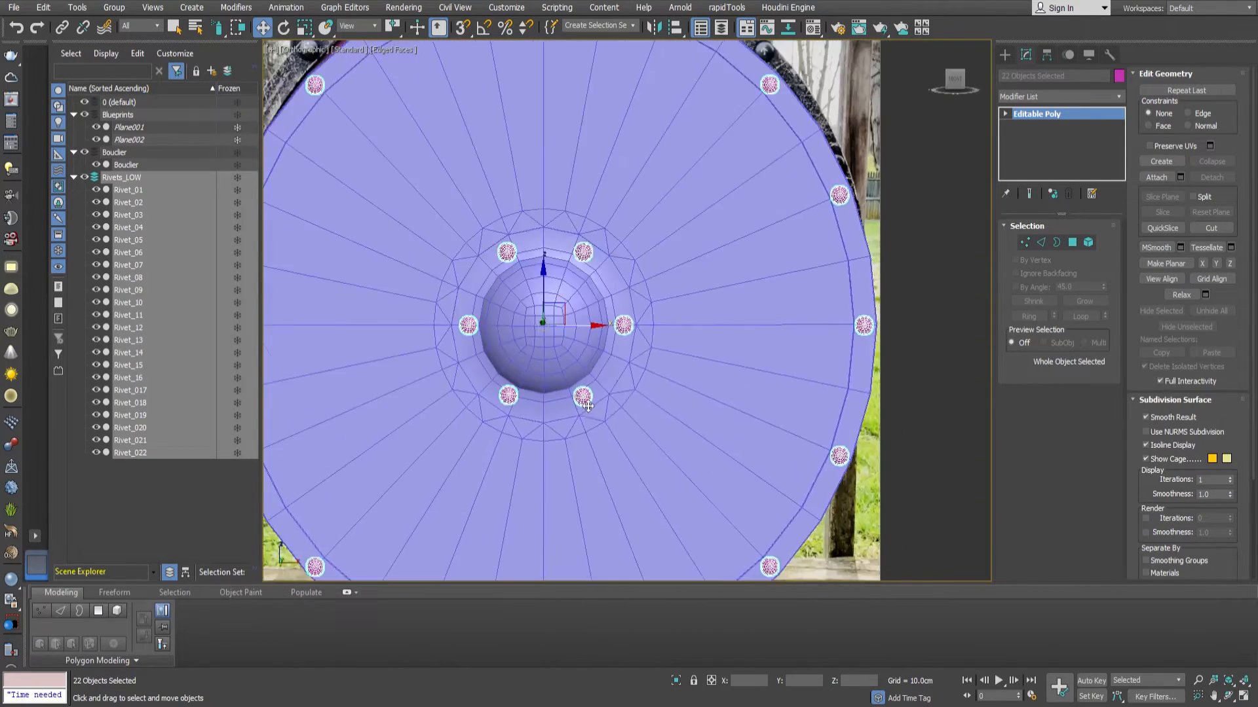
{"action": "scroll", "coordinate": [584, 396], "scroll_direction": "up", "scroll_amount": 4}
{"action": "scroll", "coordinate": [604, 284], "scroll_direction": "down", "scroll_amount": 2}
{"action": "middle_click_drag", "start_coordinate": [604, 284], "coordinate": [590, 373]}
{"action": "scroll", "coordinate": [549, 249], "scroll_direction": "down", "scroll_amount": 5}
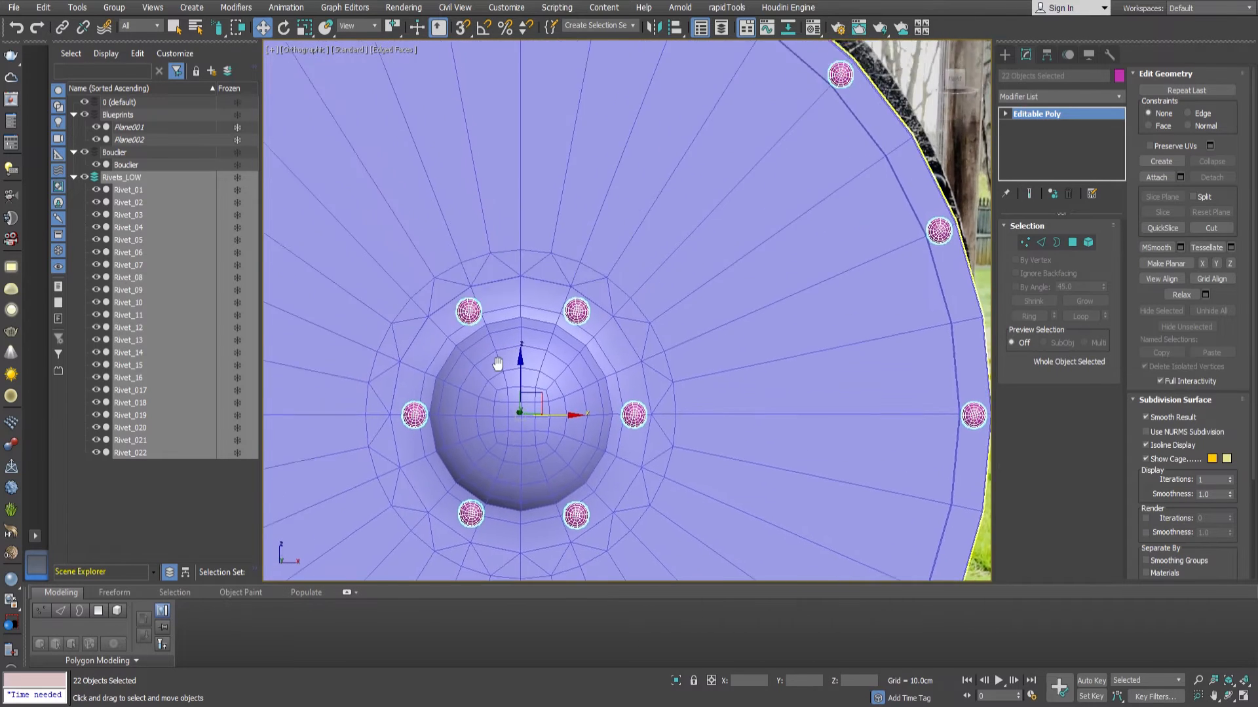
{"action": "left_click", "coordinate": [843, 370]}
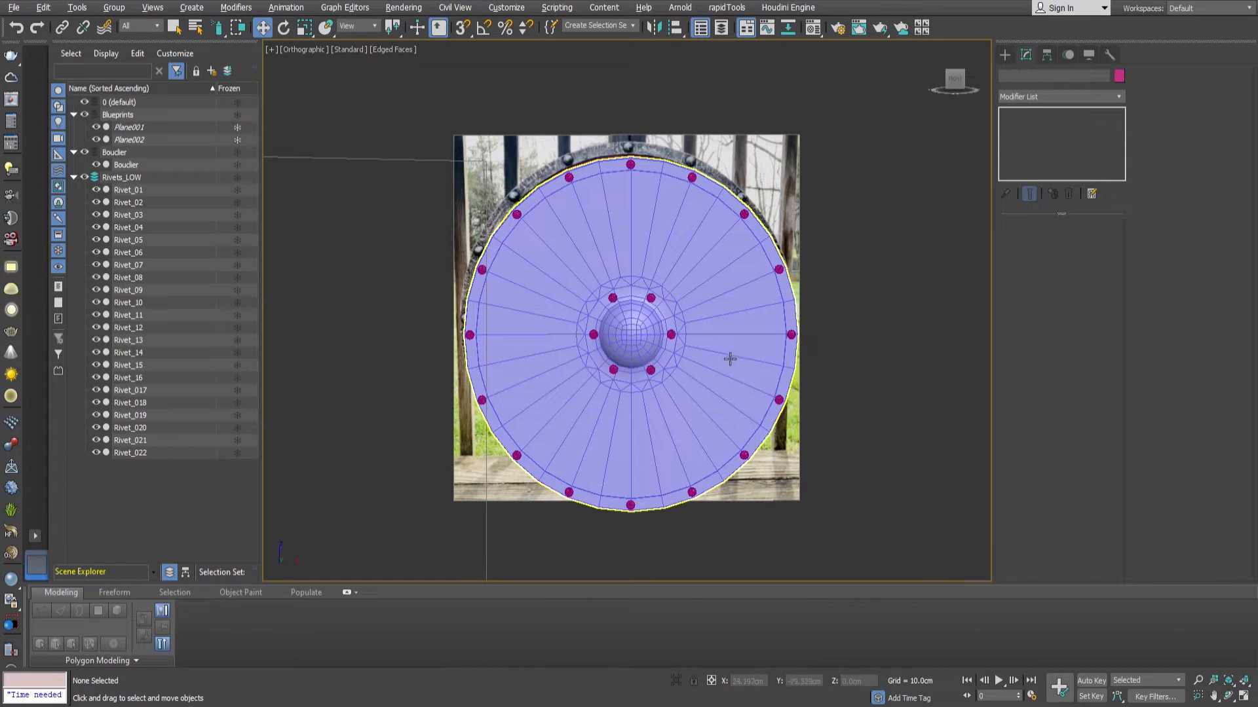
Select the back-view reference plane and move it sideways so its image is centred behind the shield.
{"action": "middle_click_drag", "start_coordinate": [698, 348], "coordinate": [606, 330]}
{"action": "scroll", "coordinate": [606, 329], "scroll_direction": "down", "scroll_amount": 2}
{"action": "middle_click_drag", "start_coordinate": [605, 330], "coordinate": [881, 375]}
{"action": "middle_click_drag", "start_coordinate": [881, 375], "coordinate": [761, 348], "text": "alt"}
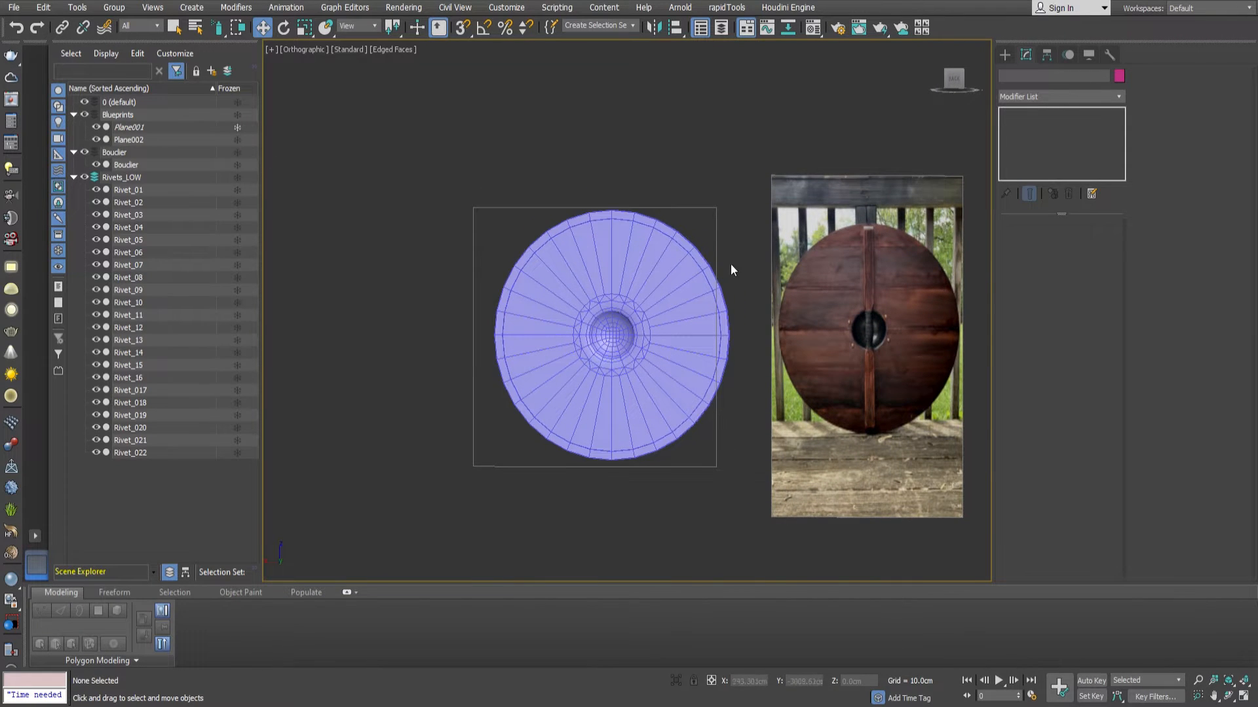
{"action": "left_click", "coordinate": [868, 334]}
{"action": "middle_click_drag", "start_coordinate": [870, 335], "coordinate": [814, 306]}
{"action": "middle_click_drag", "start_coordinate": [814, 306], "coordinate": [831, 253], "text": "alt"}
{"action": "scroll", "coordinate": [814, 326], "scroll_direction": "down", "scroll_amount": 4}
{"action": "key", "text": "e"}
{"action": "left_click_drag", "start_coordinate": [831, 252], "coordinate": [790, 430]}
{"action": "key", "text": "w"}
{"action": "scroll", "coordinate": [790, 426], "scroll_direction": "up", "scroll_amount": 5}
{"action": "middle_click_drag", "start_coordinate": [790, 426], "coordinate": [796, 327]}
{"action": "scroll", "coordinate": [764, 331], "scroll_direction": "up", "scroll_amount": 3}
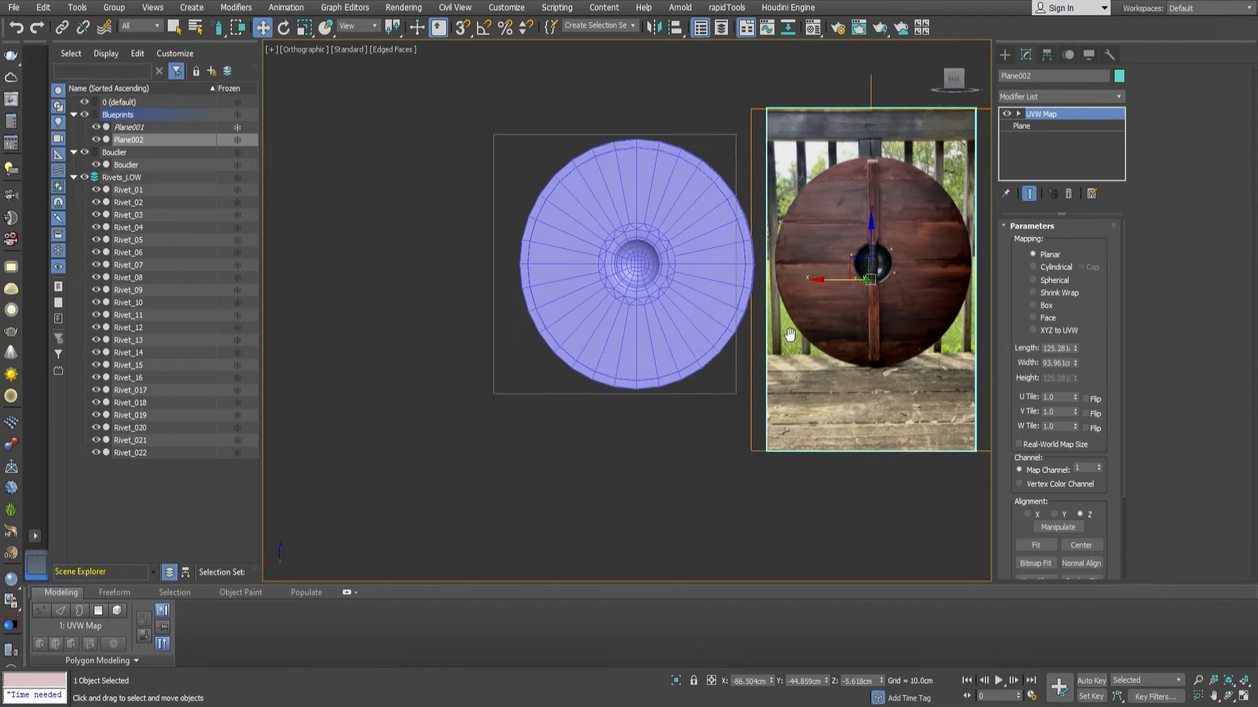
{"action": "scroll", "coordinate": [763, 344], "scroll_direction": "up", "scroll_amount": 5}
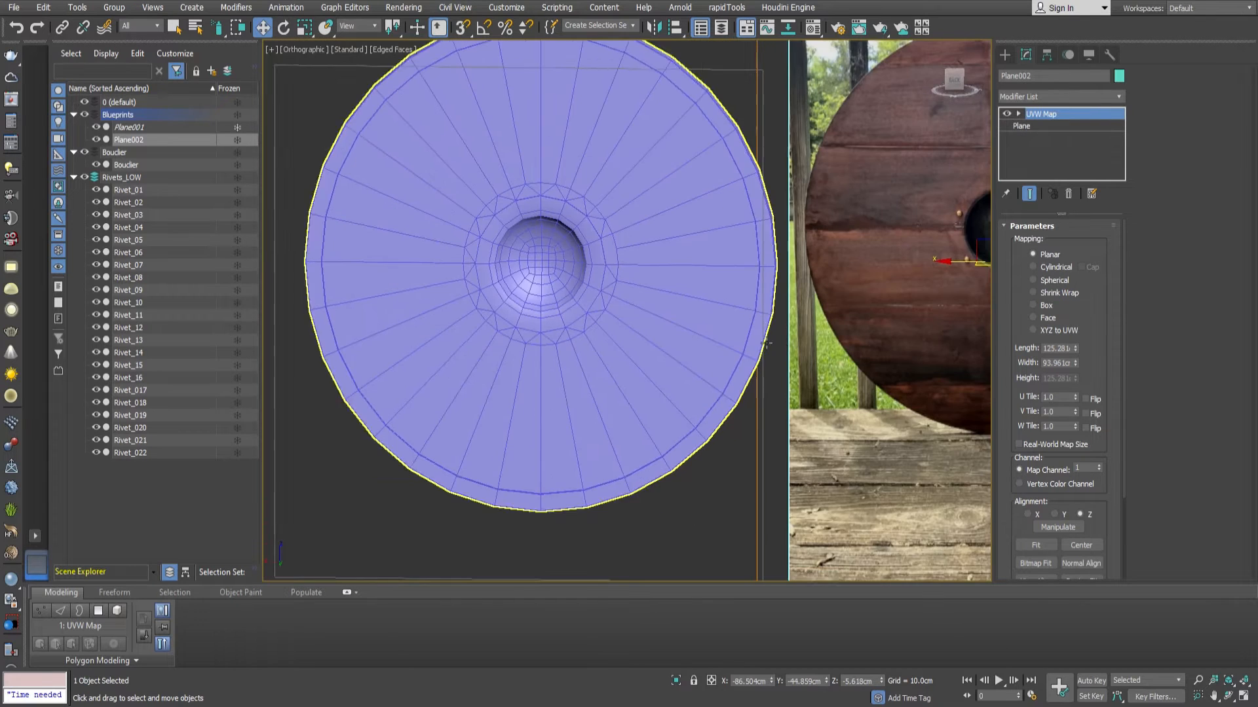
{"action": "scroll", "coordinate": [719, 292], "scroll_direction": "up", "scroll_amount": 5}
{"action": "scroll", "coordinate": [718, 278], "scroll_direction": "down", "scroll_amount": 8}
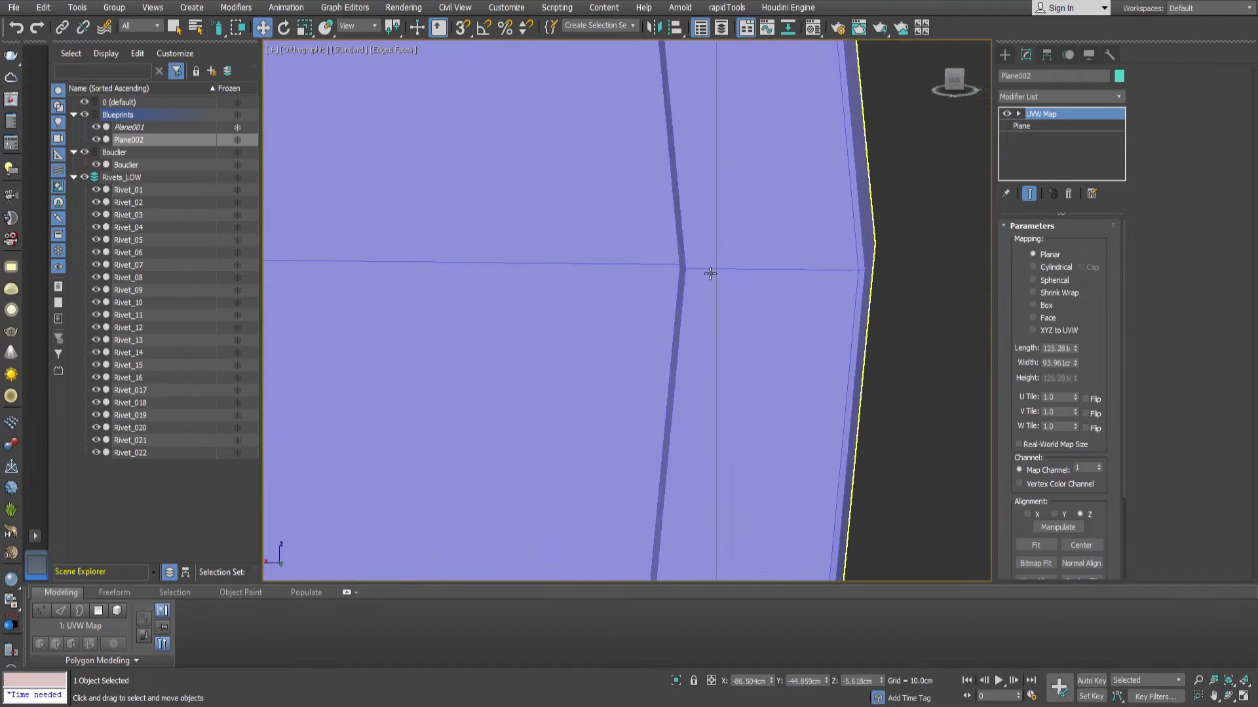
{"action": "scroll", "coordinate": [733, 330], "scroll_direction": "down", "scroll_amount": 4}
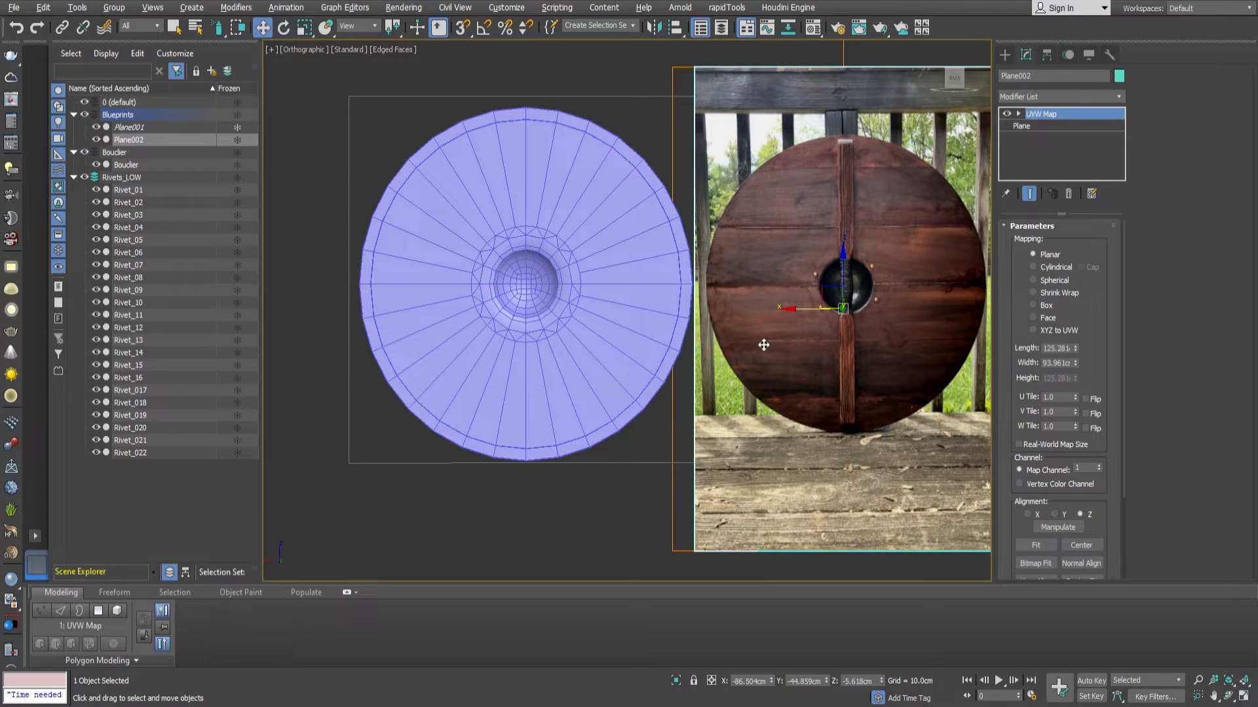
{"action": "left_click_drag", "start_coordinate": [809, 317], "coordinate": [488, 317]}
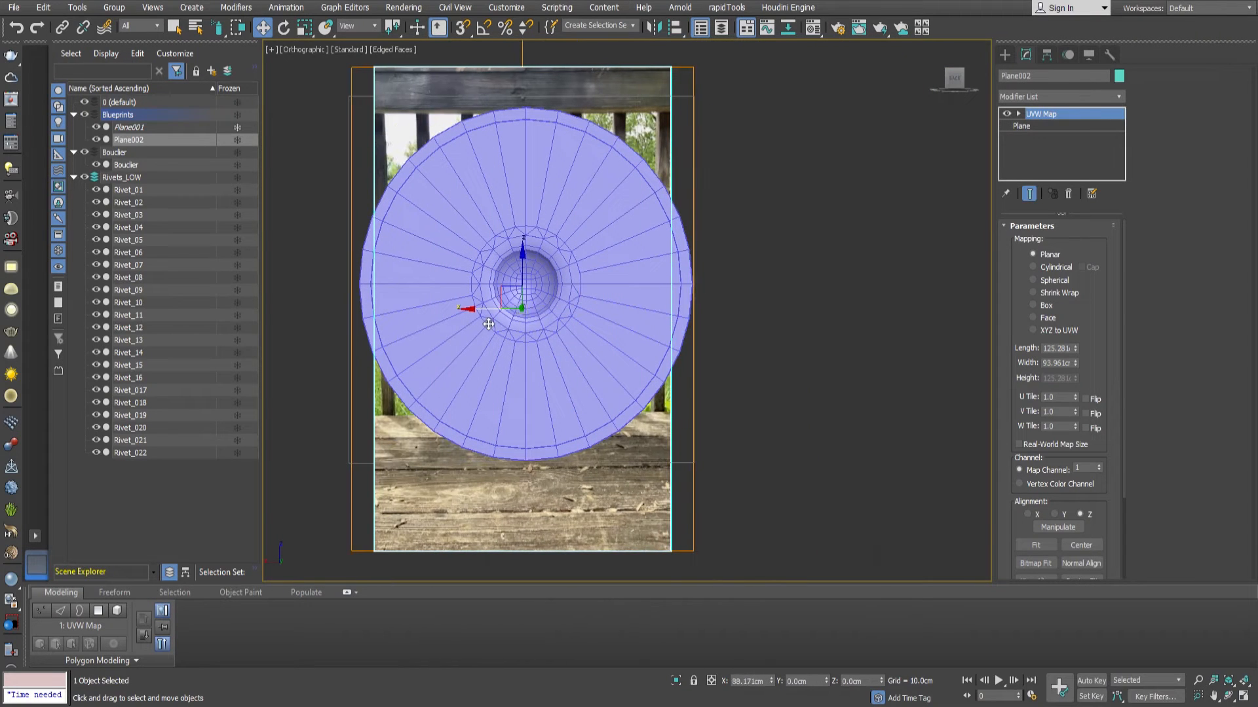
{"action": "middle_click_drag", "start_coordinate": [754, 278], "coordinate": [844, 301]}
Make the shield see-through, then scale the back-view reference plane to about 119% and align it with the shield's outline.
{"action": "left_click", "coordinate": [662, 387]}
{"action": "key", "text": "alt+x"}
{"action": "left_click", "coordinate": [684, 485]}
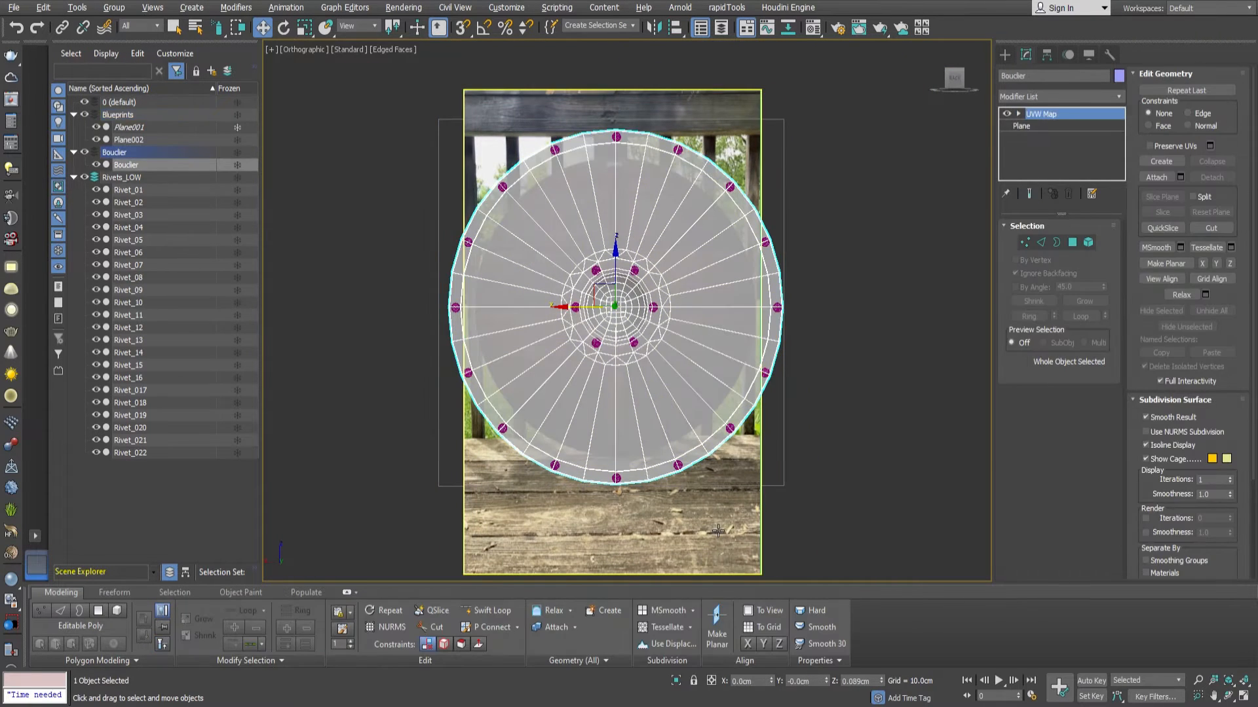
{"action": "key", "text": "r"}
{"action": "left_click_drag", "start_coordinate": [624, 349], "coordinate": [623, 336]}
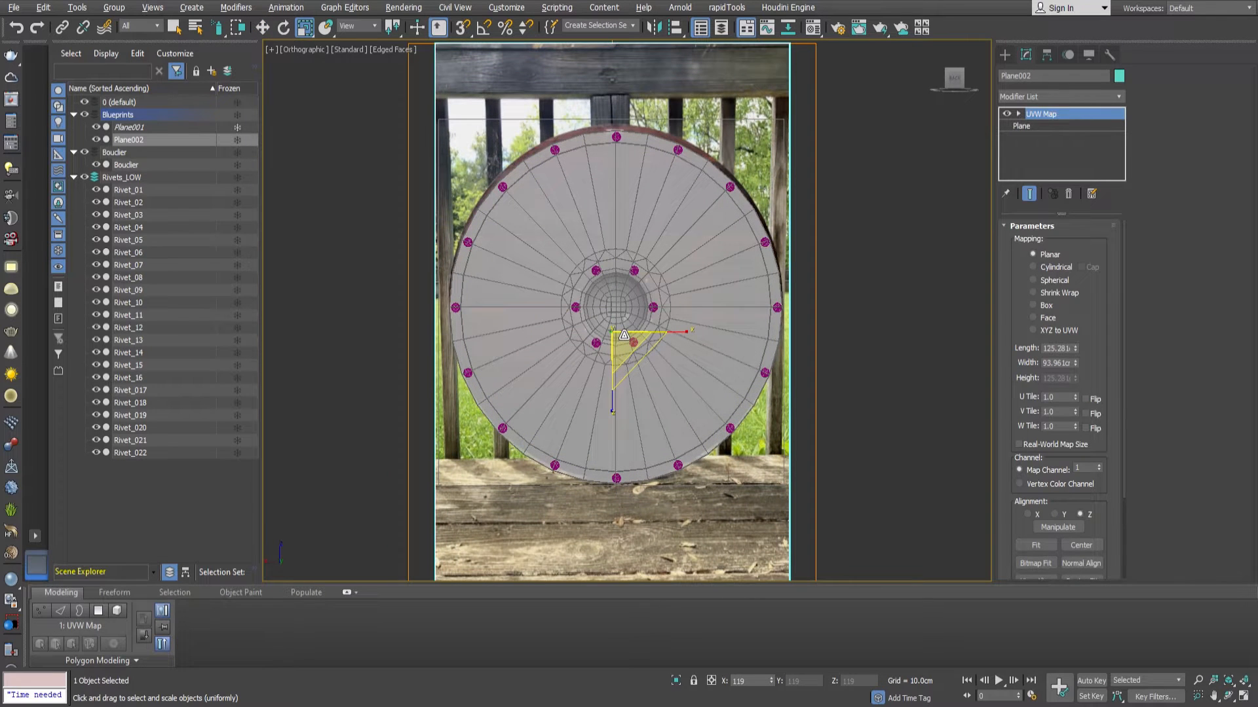
{"action": "key", "text": "w"}
{"action": "left_click_drag", "start_coordinate": [616, 291], "coordinate": [615, 296]}
{"action": "scroll", "coordinate": [629, 337], "scroll_direction": "up", "scroll_amount": 2}
{"action": "scroll", "coordinate": [633, 337], "scroll_direction": "down", "scroll_amount": 2}
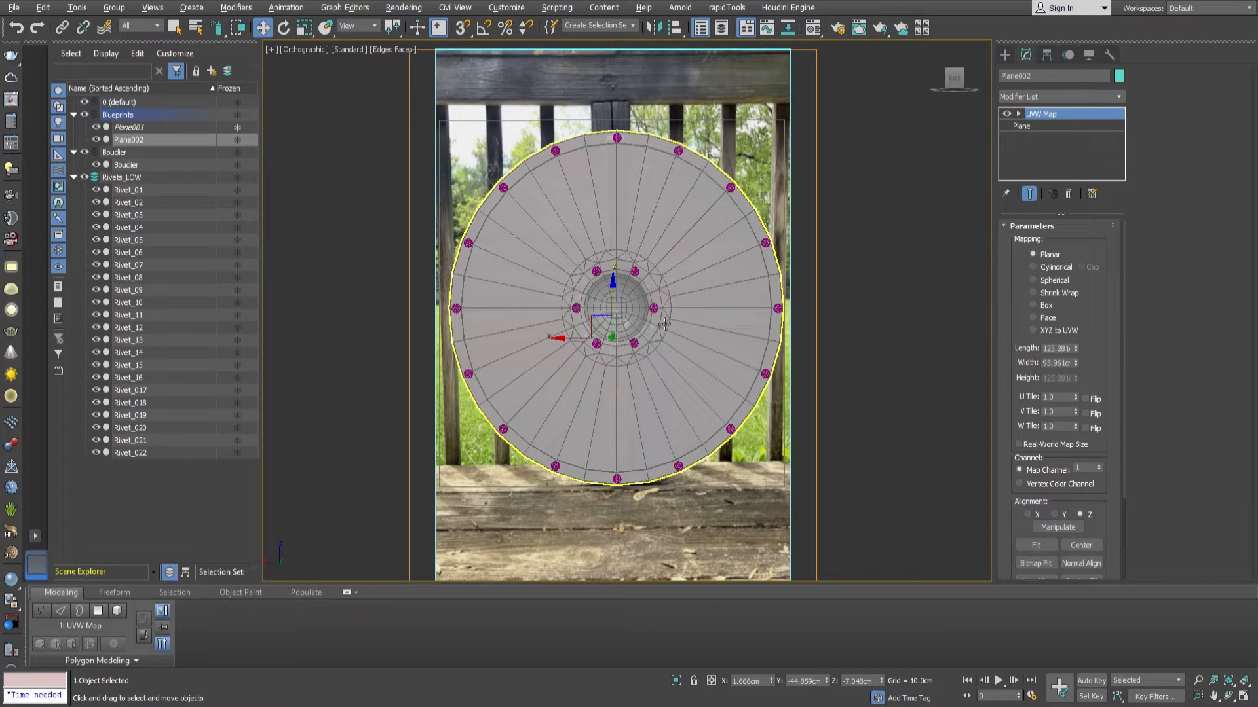
Nest the Rivets_LOW layer inside the Bouclier layer and hide both layers.
{"action": "left_click", "coordinate": [82, 177]}
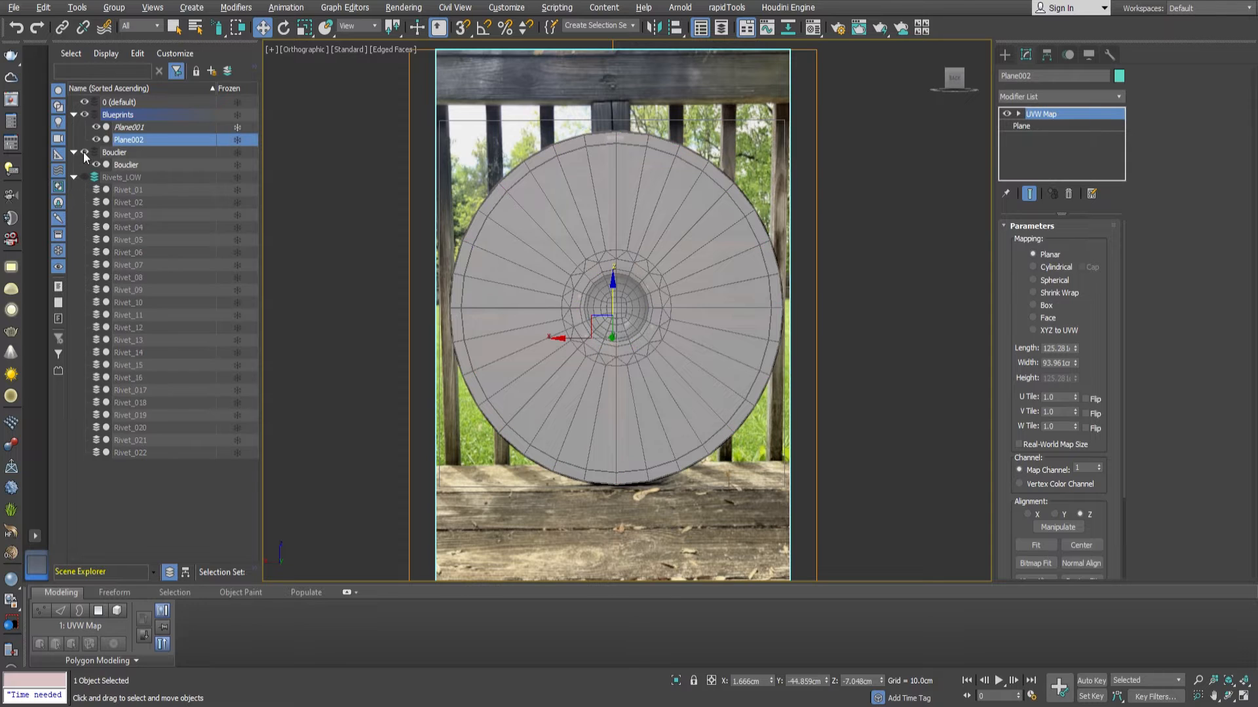
{"action": "left_click_drag", "start_coordinate": [113, 179], "coordinate": [110, 152]}
{"action": "left_click", "coordinate": [94, 165]}
{"action": "left_click", "coordinate": [85, 152]}
{"action": "scroll", "coordinate": [648, 290], "scroll_direction": "up", "scroll_amount": 3}
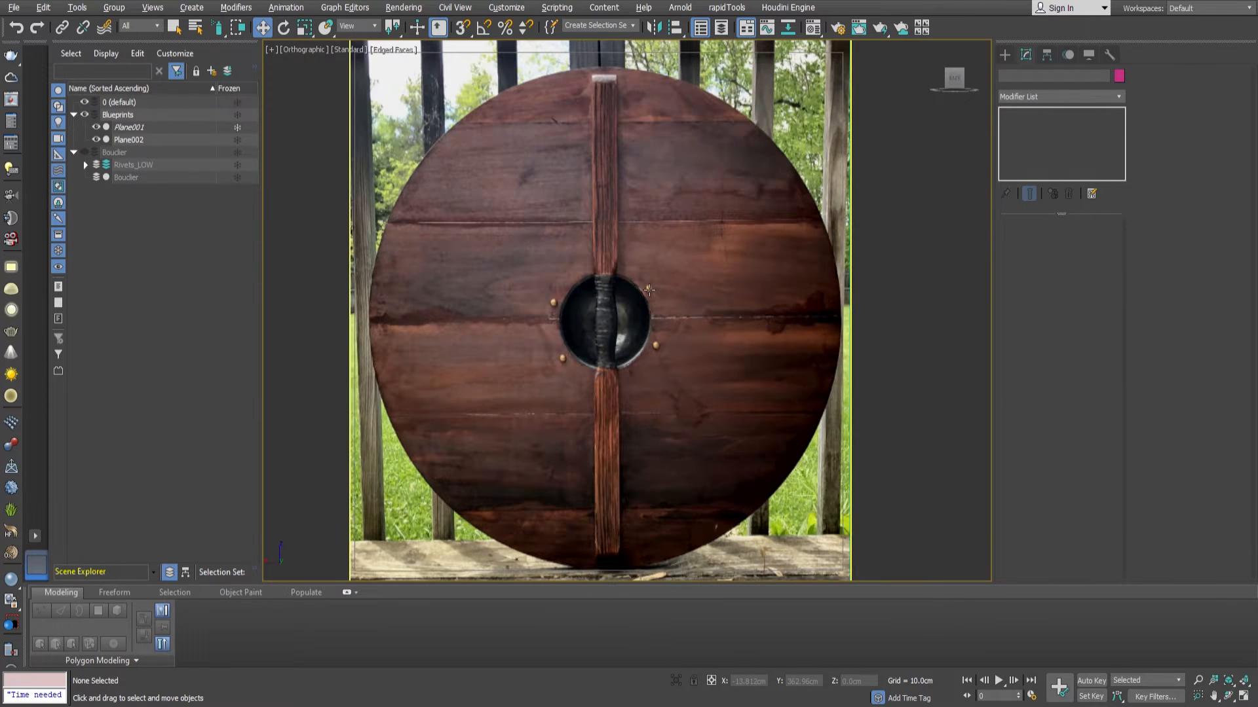
Make the default layer 0 the active layer for the new geometry.
{"action": "left_click", "coordinate": [1005, 58]}
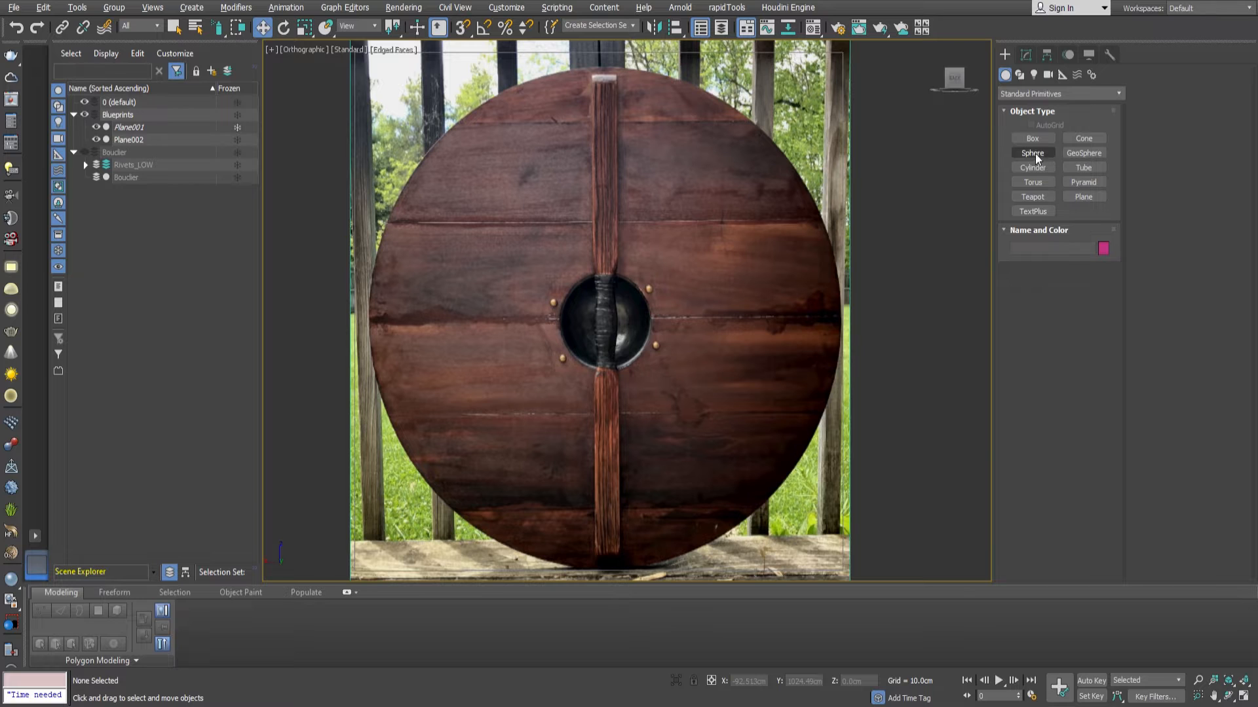
{"action": "left_click", "coordinate": [1032, 138]}
{"action": "key", "text": "w"}
{"action": "left_click", "coordinate": [95, 102]}
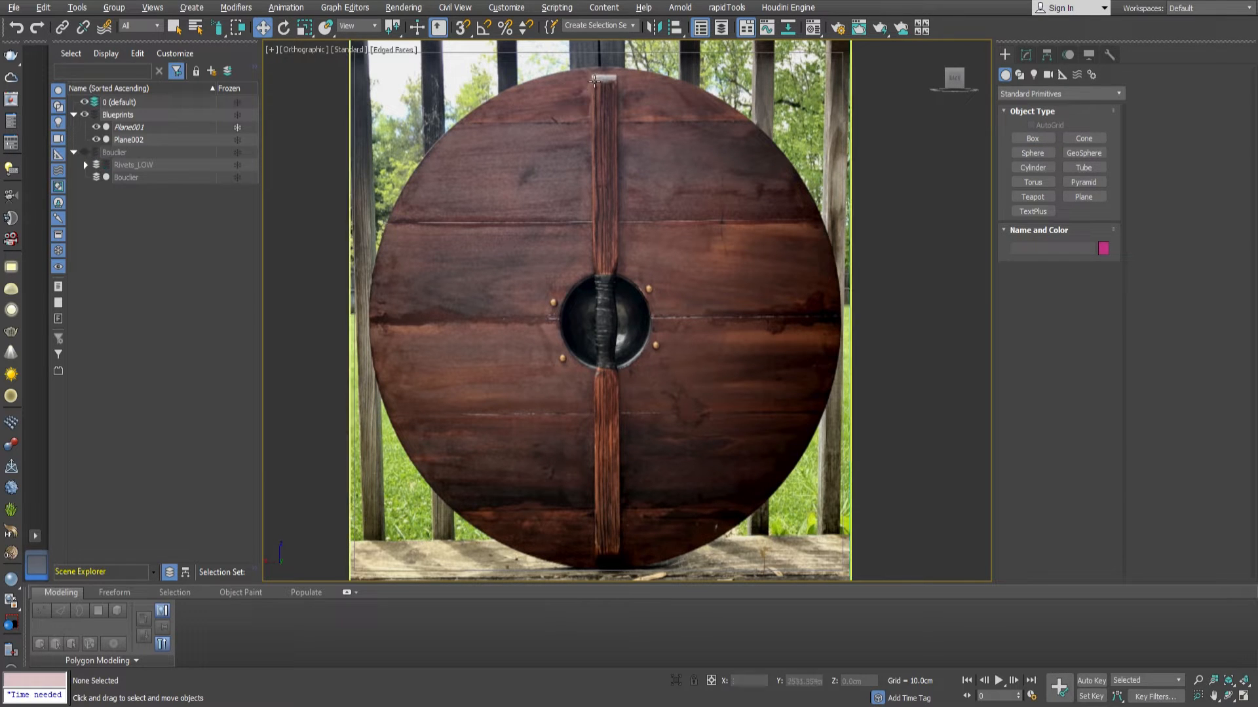
In the back view, create a box about 88.5 cm long, 5 cm wide and 2.3 cm high over the vertical wooden bar.
{"action": "left_click", "coordinate": [1033, 138]}
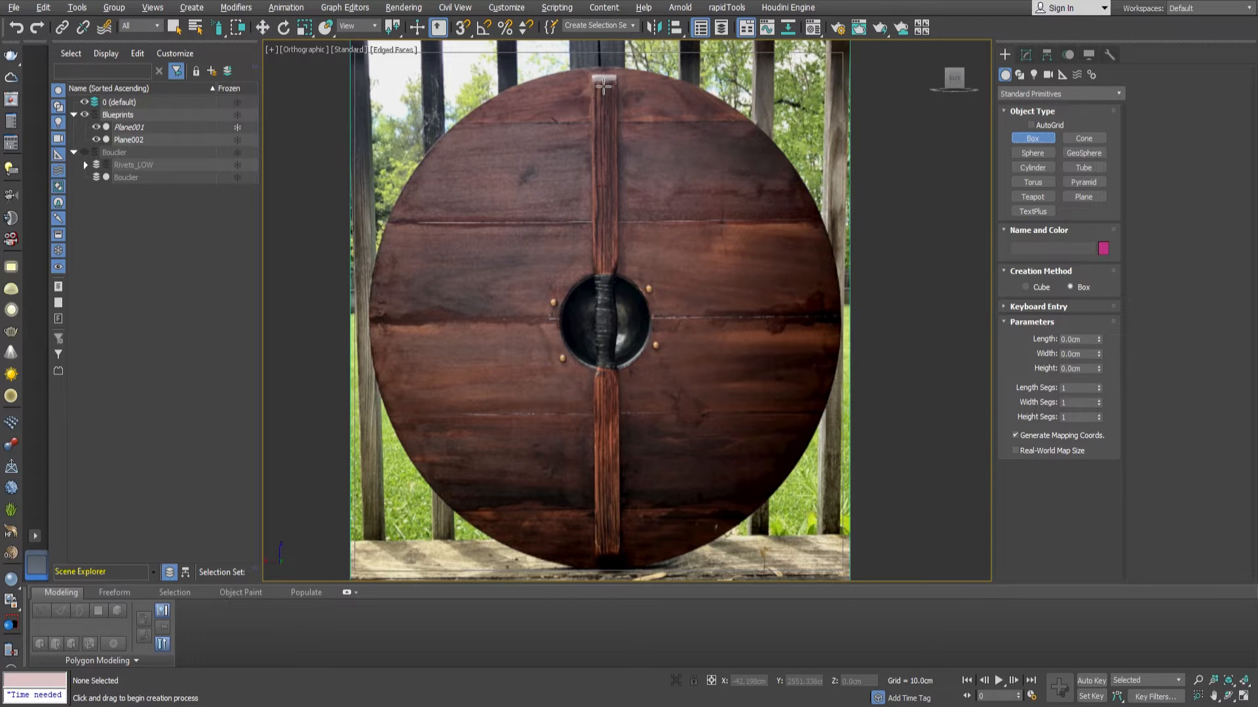
{"action": "left_click_drag", "start_coordinate": [594, 77], "coordinate": [626, 446]}
{"action": "right_click", "coordinate": [626, 447]}
{"action": "middle_click_drag", "start_coordinate": [622, 323], "coordinate": [599, 329]}
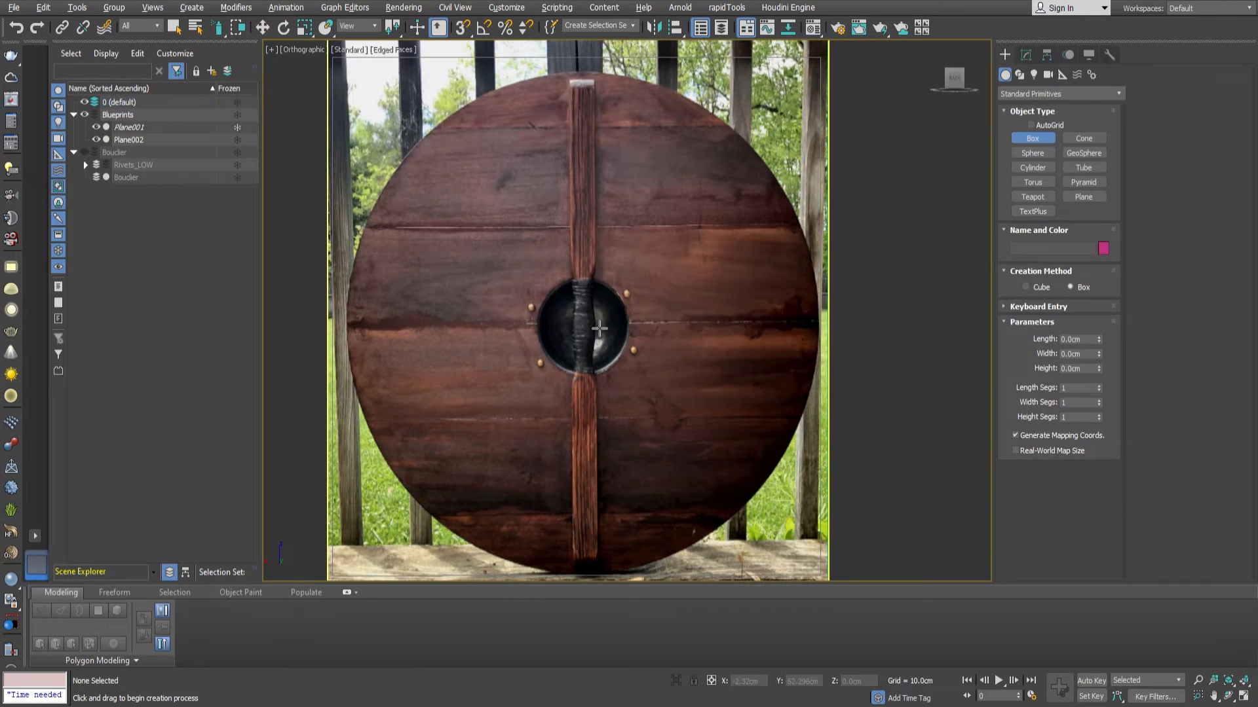
{"action": "key", "text": "k"}
{"action": "scroll", "coordinate": [639, 259], "scroll_direction": "up", "scroll_amount": 5}
{"action": "left_click_drag", "start_coordinate": [614, 193], "coordinate": [644, 543]}
{"action": "left_click", "coordinate": [643, 539]}
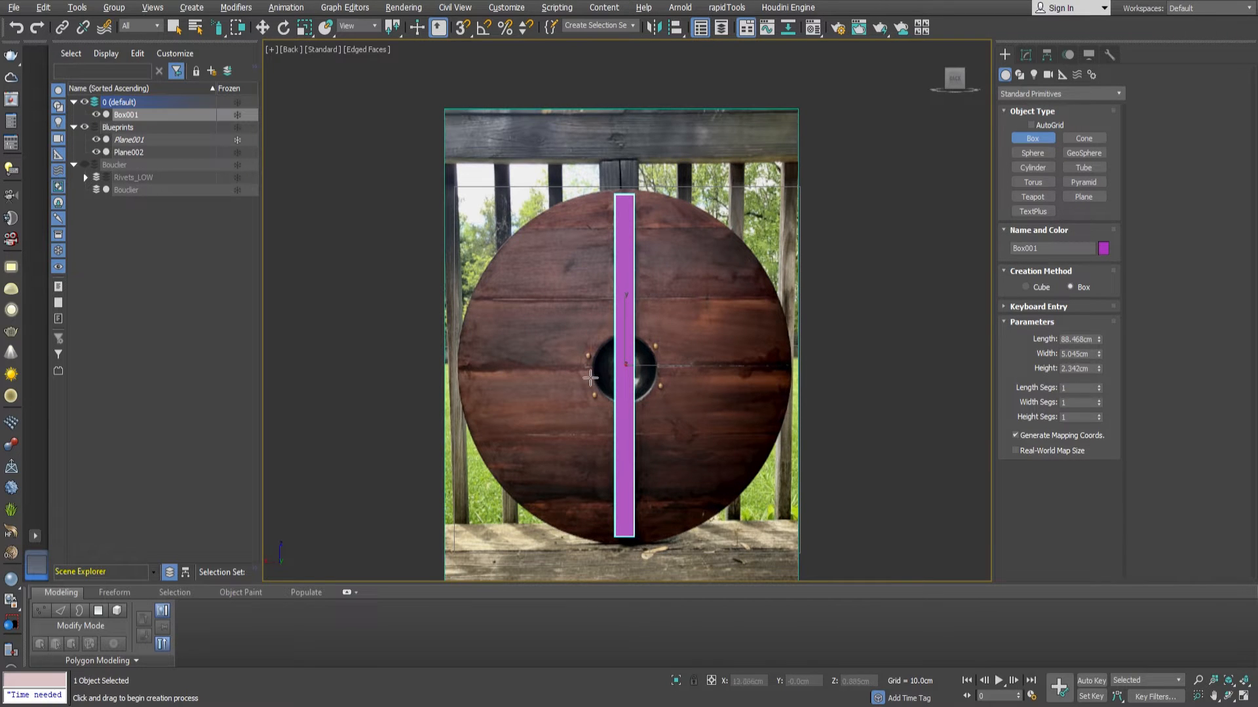
Convert the bar to an editable poly and connect its four long edges with one loop across the middle.
{"action": "middle_click_drag", "start_coordinate": [592, 373], "coordinate": [667, 411], "text": "alt"}
{"action": "key", "text": "w"}
{"action": "key", "text": "ctrl+shift+e"}
{"action": "scroll", "coordinate": [623, 340], "scroll_direction": "up", "scroll_amount": 3}
{"action": "key", "text": "2"}
{"action": "left_click_drag", "start_coordinate": [702, 308], "coordinate": [622, 341]}
{"action": "left_click", "coordinate": [1086, 475]}
{"action": "middle_click_drag", "start_coordinate": [746, 363], "coordinate": [706, 352], "text": "alt"}
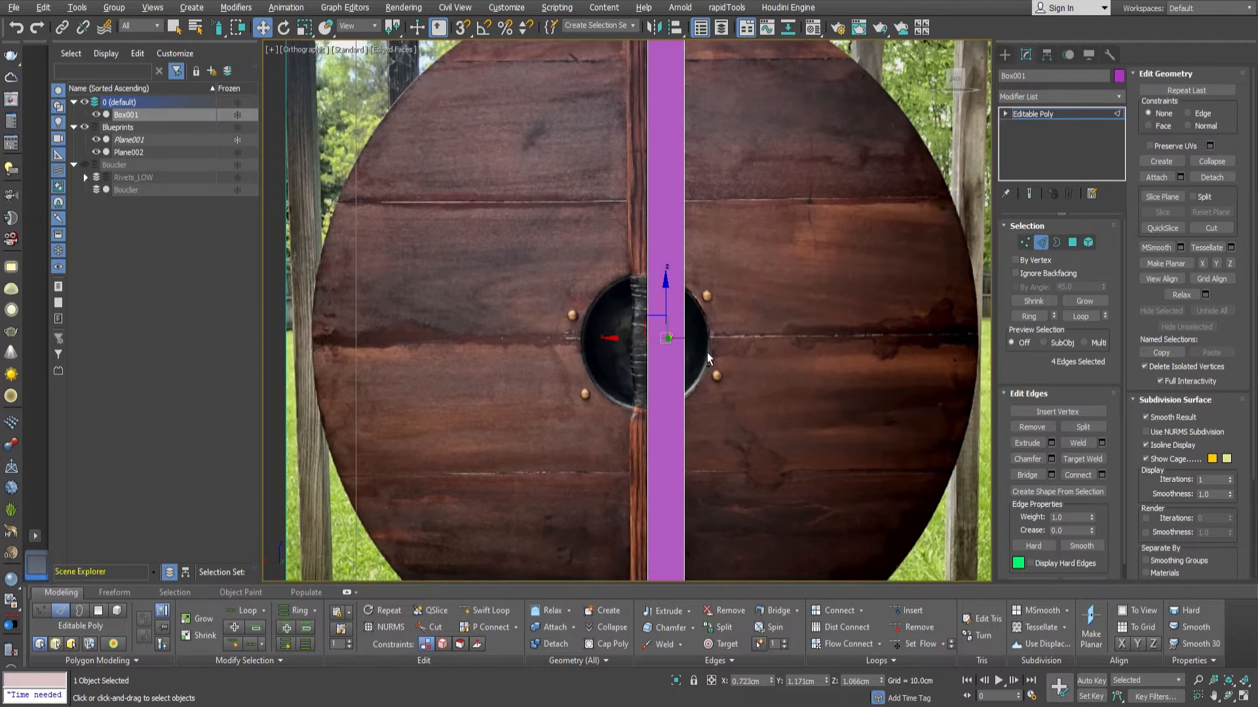
Chamfer the bar's middle edge loop into two loops placed just beyond the ends of the leather grip.
{"action": "scroll", "coordinate": [663, 360], "scroll_direction": "up", "scroll_amount": 5}
{"action": "left_click", "coordinate": [1052, 458]}
{"action": "left_click_drag", "start_coordinate": [639, 347], "coordinate": [631, 126]}
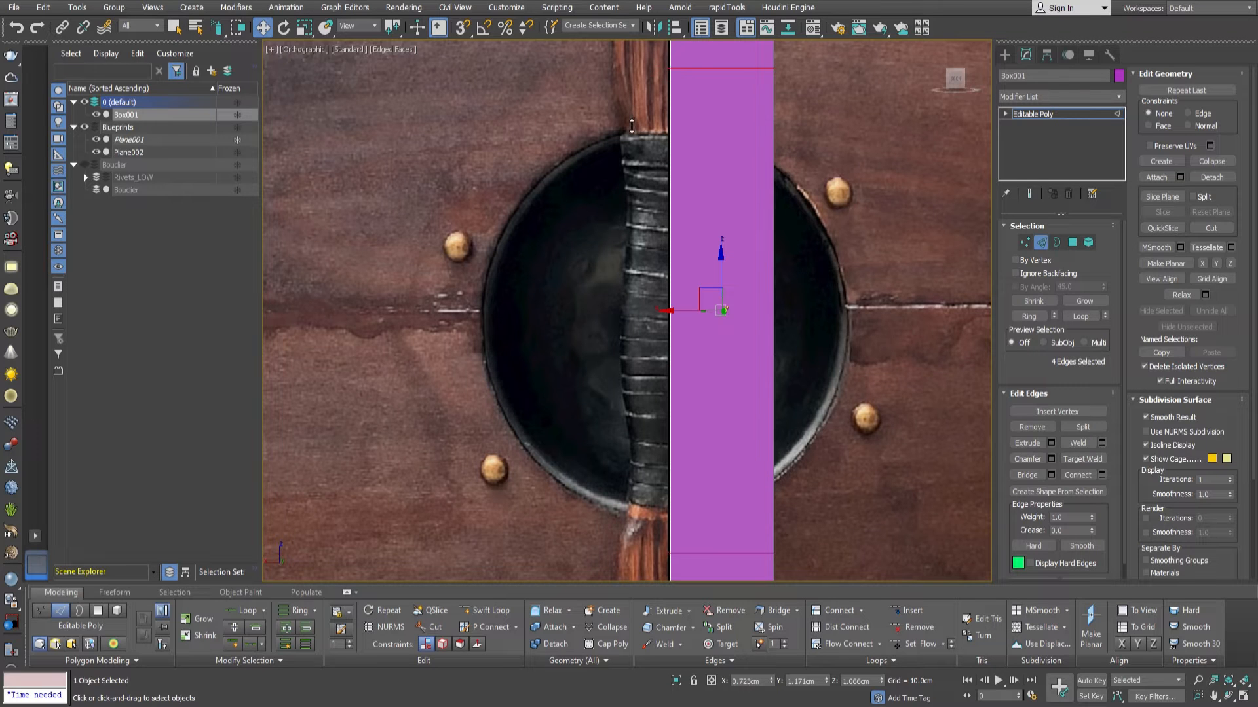
{"action": "left_click", "coordinate": [623, 443]}
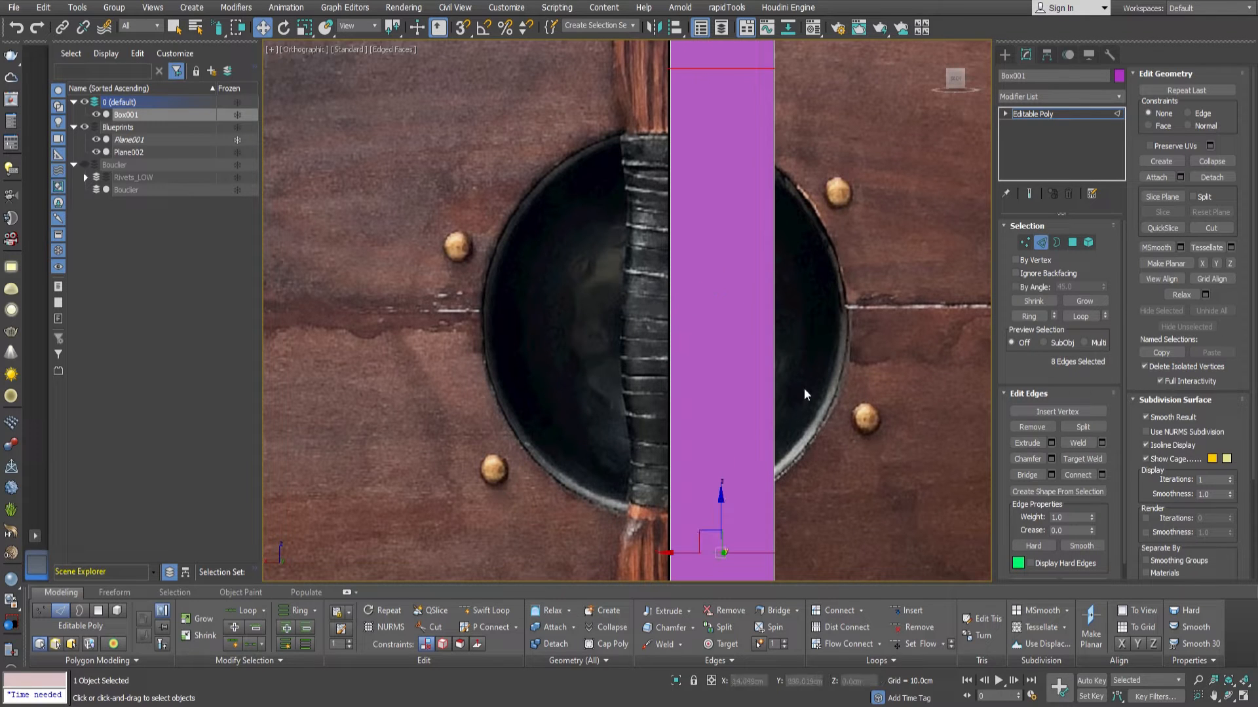
Inset the four polygons around the bar's middle section as a group and scale them down to form a narrower grip.
{"action": "key", "text": "4"}
{"action": "left_click", "coordinate": [699, 383]}
{"action": "left_click", "coordinate": [1105, 444]}
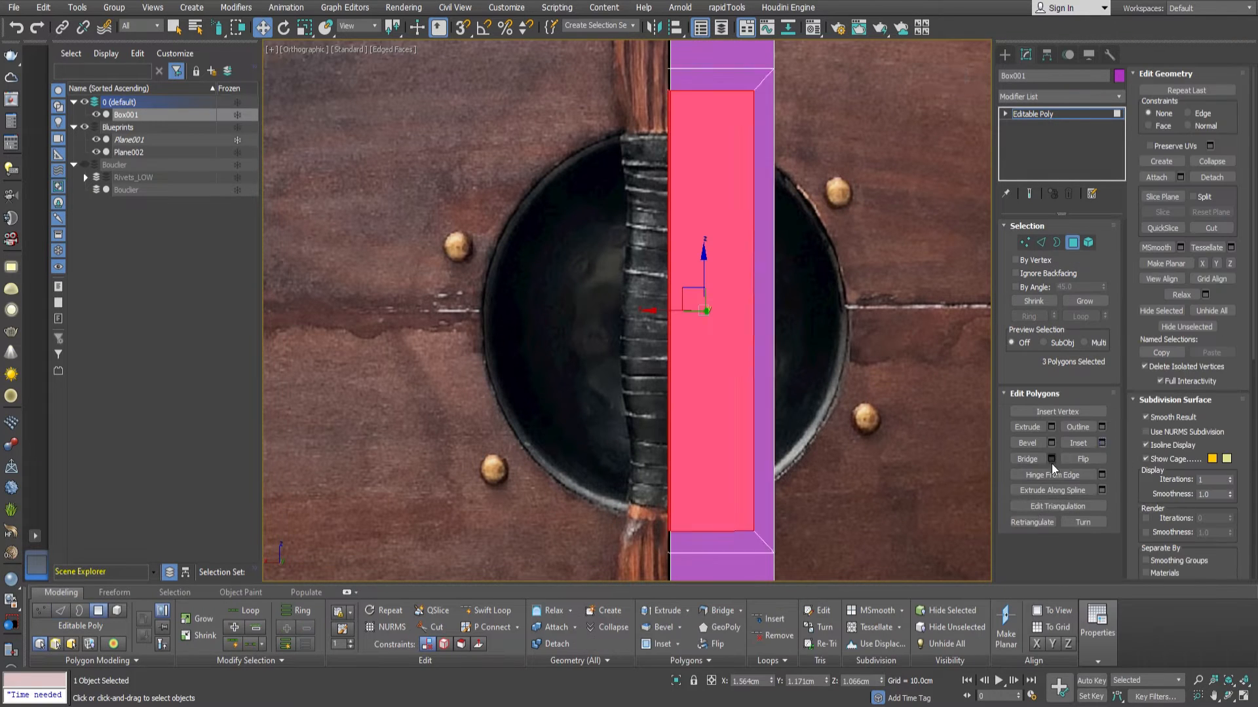
{"action": "left_click", "coordinate": [763, 353], "text": "ctrl"}
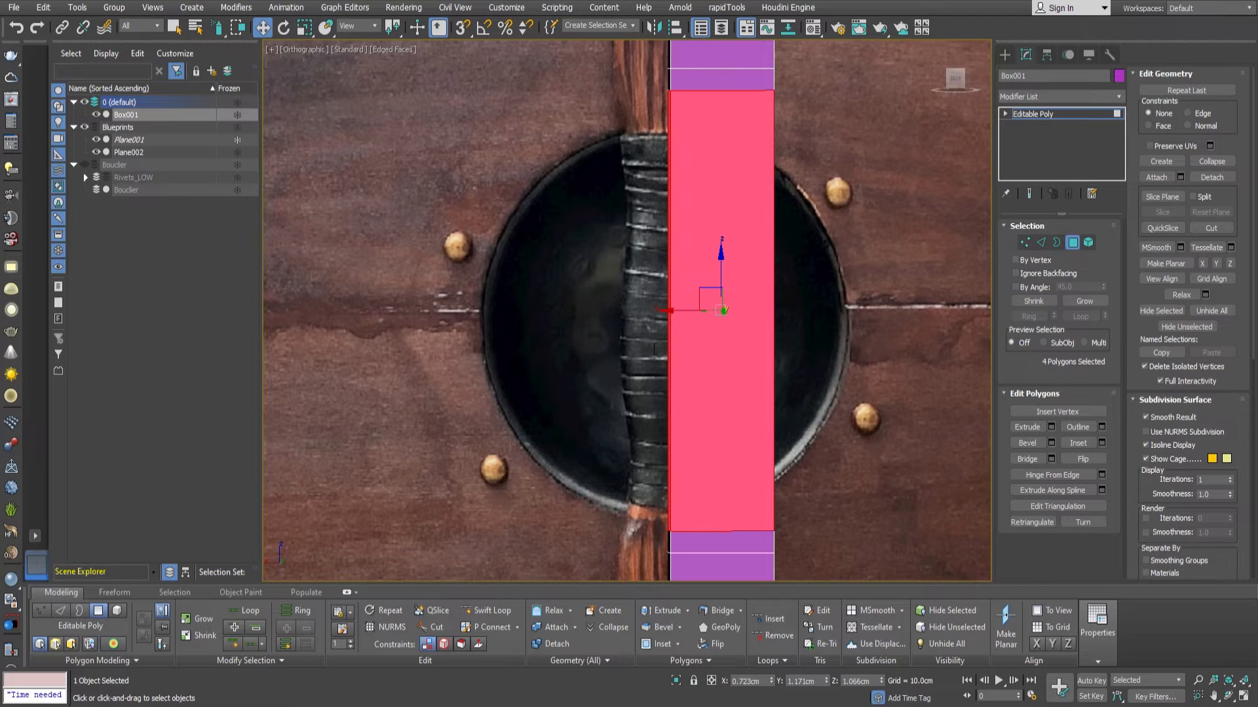
{"action": "left_click_drag", "start_coordinate": [638, 340], "coordinate": [682, 316]}
{"action": "key", "text": "r"}
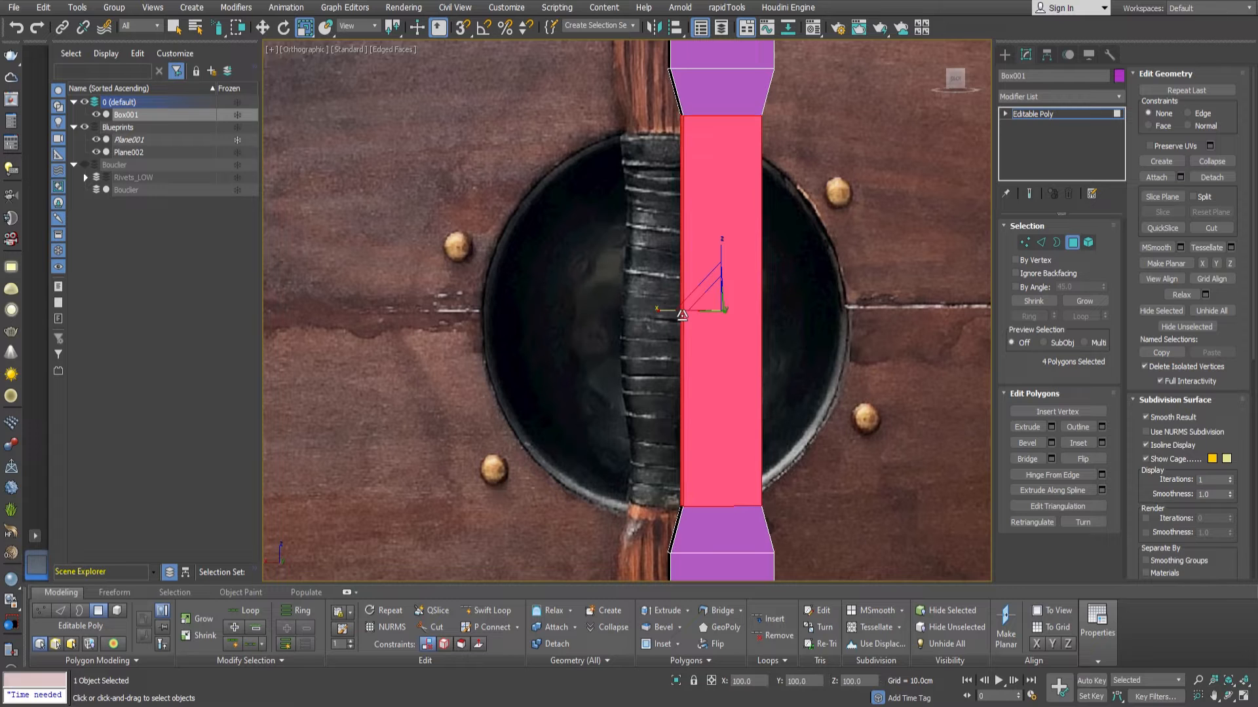
Connect the grip's four long edges with three evenly spaced edge loops.
{"action": "key", "text": "2"}
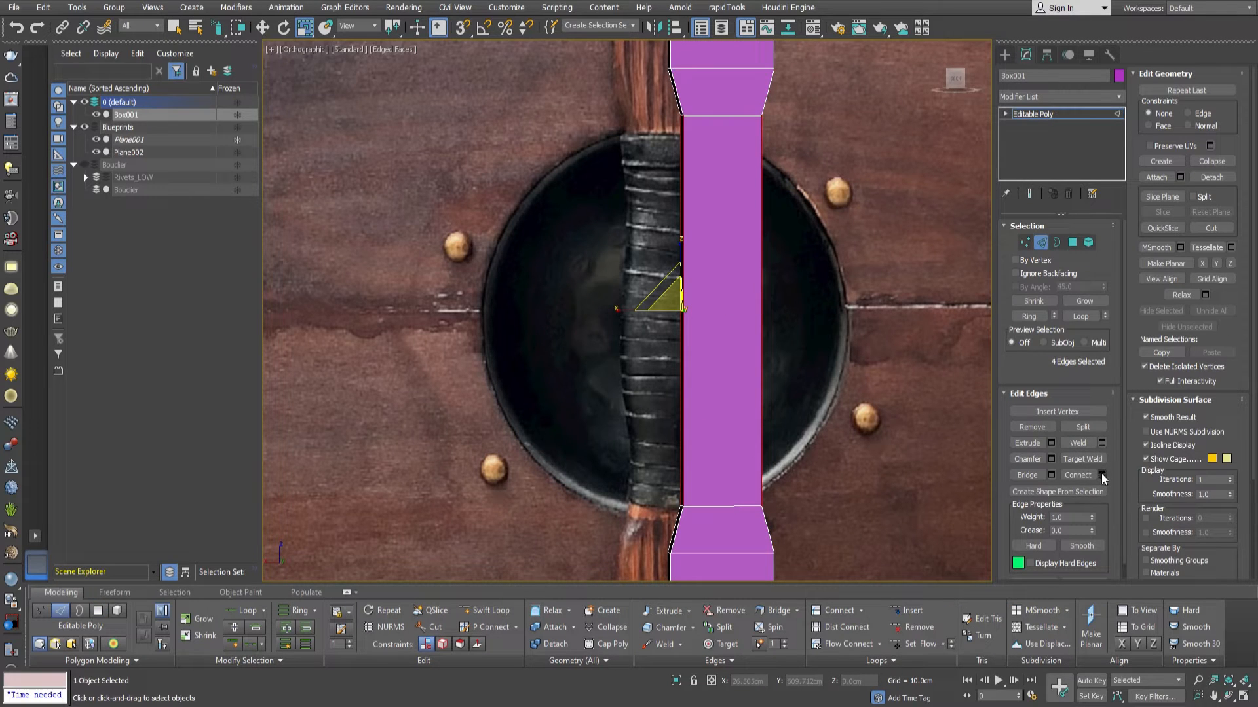
{"action": "left_click", "coordinate": [1092, 474]}
{"action": "left_click", "coordinate": [637, 315]}
{"action": "left_click", "coordinate": [636, 315]}
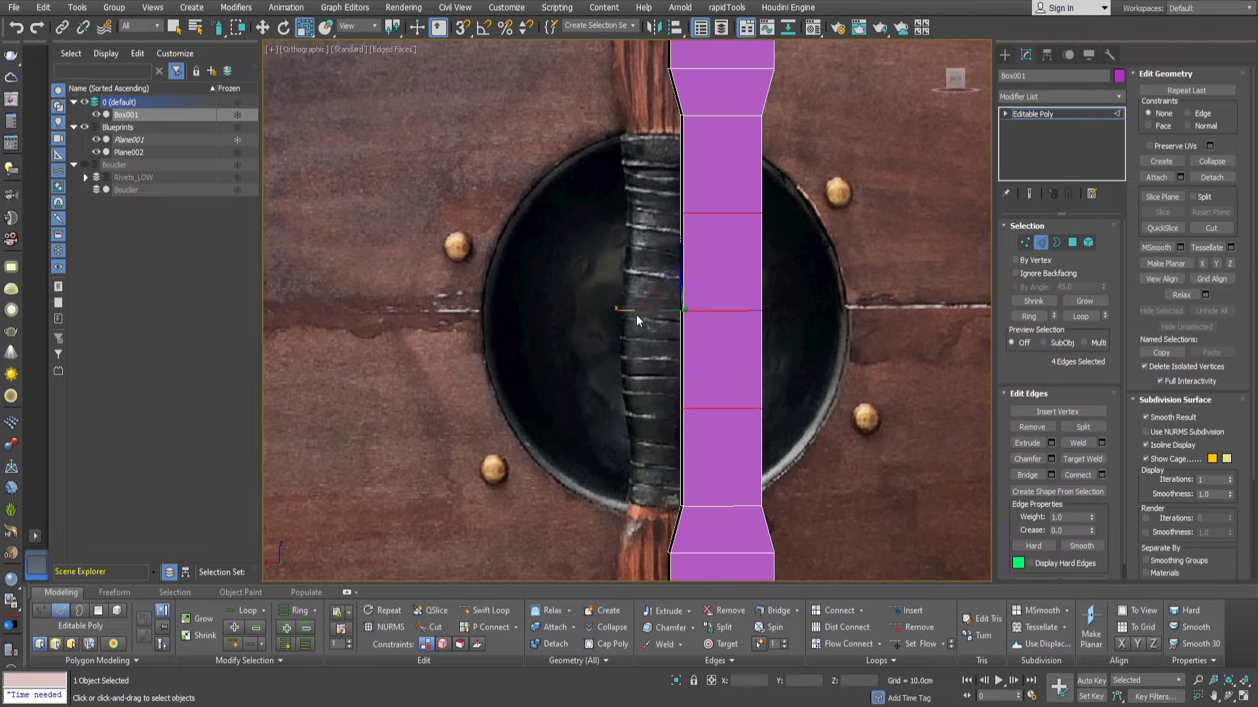
{"action": "left_click", "coordinate": [635, 382]}
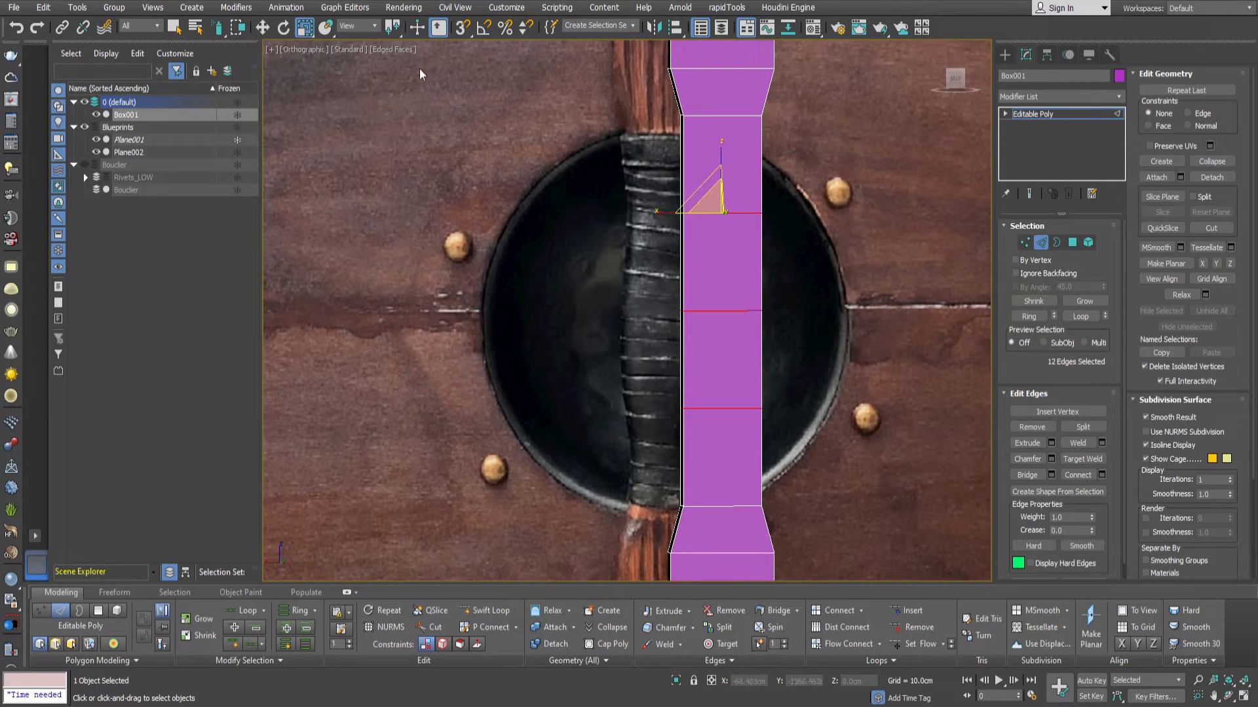
Scale up the grip's inner edge loops, widest at the centre, to give the grip a gentle bulge.
{"action": "mouse_move", "coordinate": [670, 317]}
{"action": "left_mouse_down"}
{"action": "mouse_move", "coordinate": [665, 351]}
{"action": "mouse_move", "coordinate": [662, 337]}
{"action": "left_mouse_up"}
{"action": "double_click", "coordinate": [742, 312]}
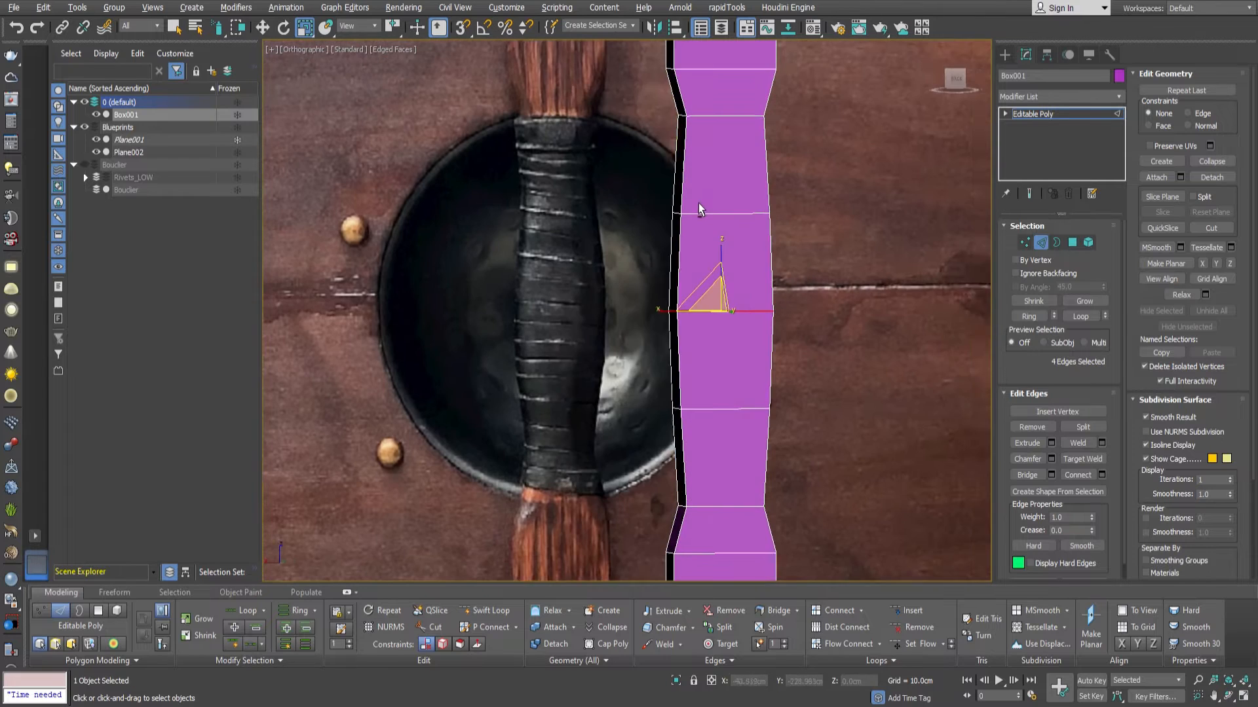
{"action": "middle_click_drag", "start_coordinate": [698, 203], "coordinate": [693, 204], "text": "alt"}
Select all the lengthwise corner edges of the grip and chamfer them.
{"action": "left_click_drag", "start_coordinate": [788, 259], "coordinate": [644, 252]}
{"action": "left_click_drag", "start_coordinate": [650, 366], "coordinate": [805, 347], "text": "ctrl"}
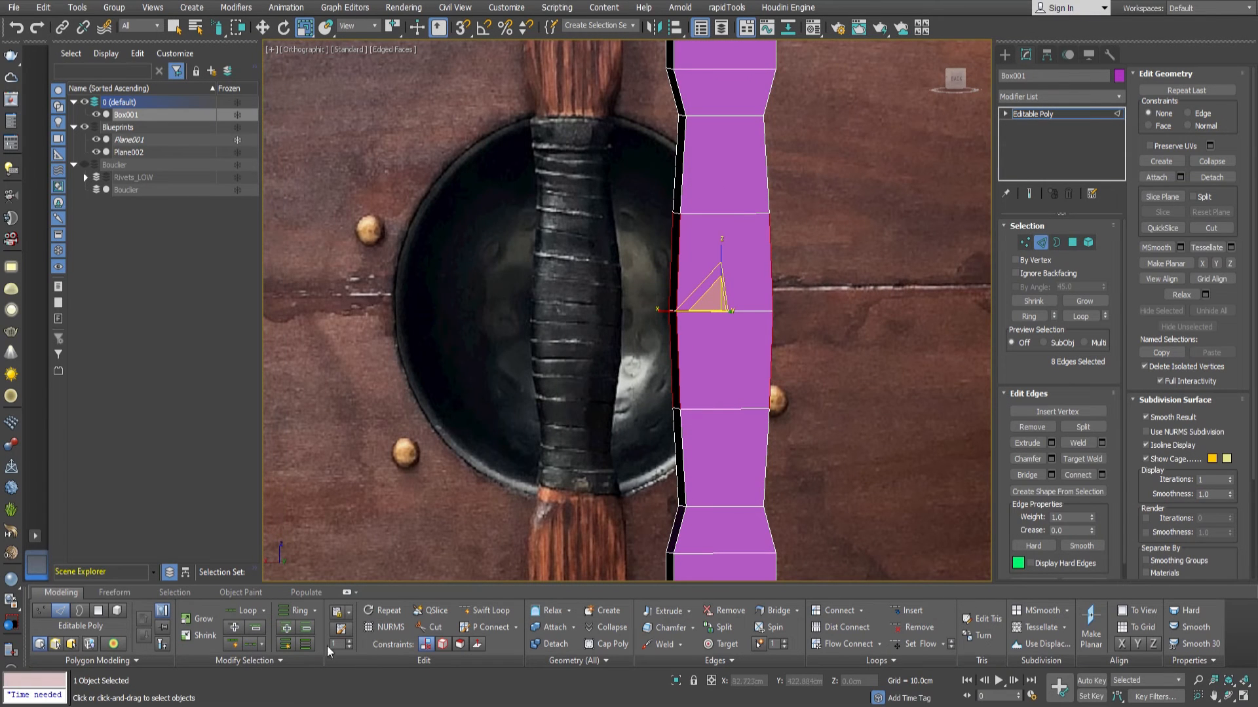
{"action": "left_click", "coordinate": [238, 631]}
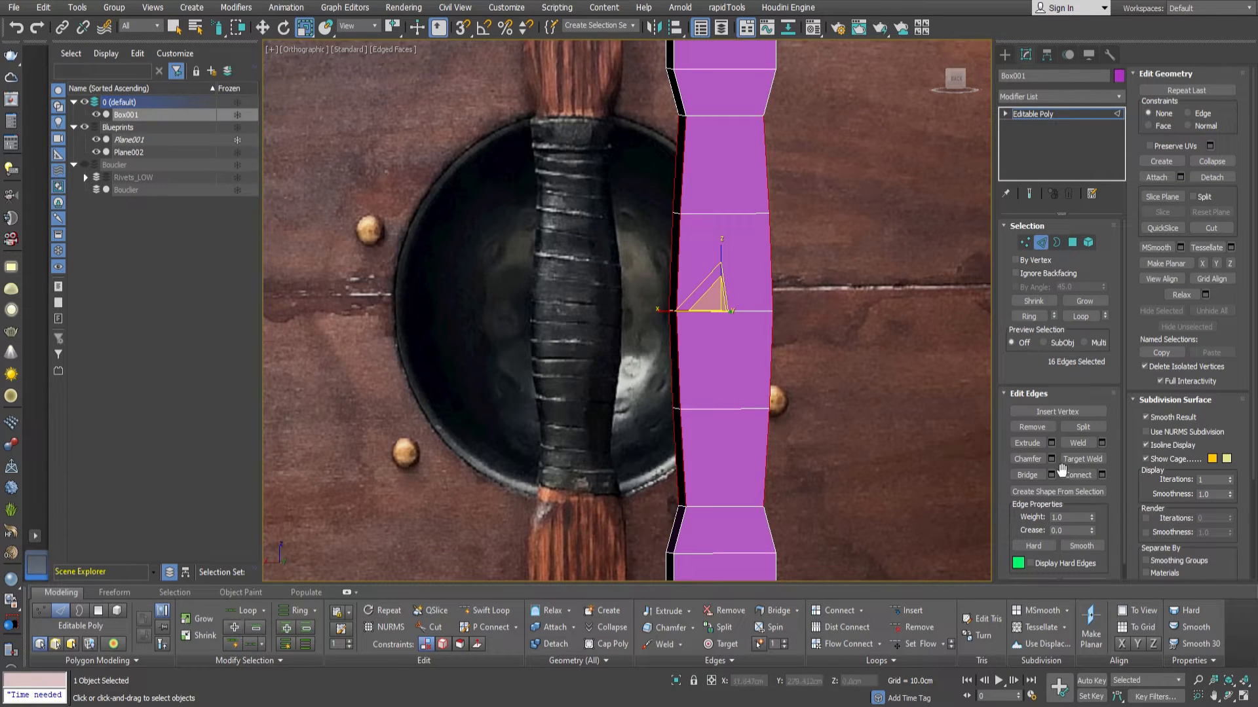
{"action": "right_click", "coordinate": [633, 341]}
{"action": "left_click_drag", "start_coordinate": [633, 342], "coordinate": [638, 329]}
{"action": "middle_click_drag", "start_coordinate": [634, 445], "coordinate": [632, 371]}
{"action": "middle_click_drag", "start_coordinate": [632, 371], "coordinate": [741, 367], "text": "alt"}
Try to target weld a corner vertex at the lower end of the grip, and undo the last change.
{"action": "key", "text": "1"}
{"action": "key", "text": "ctrl+shift+w"}
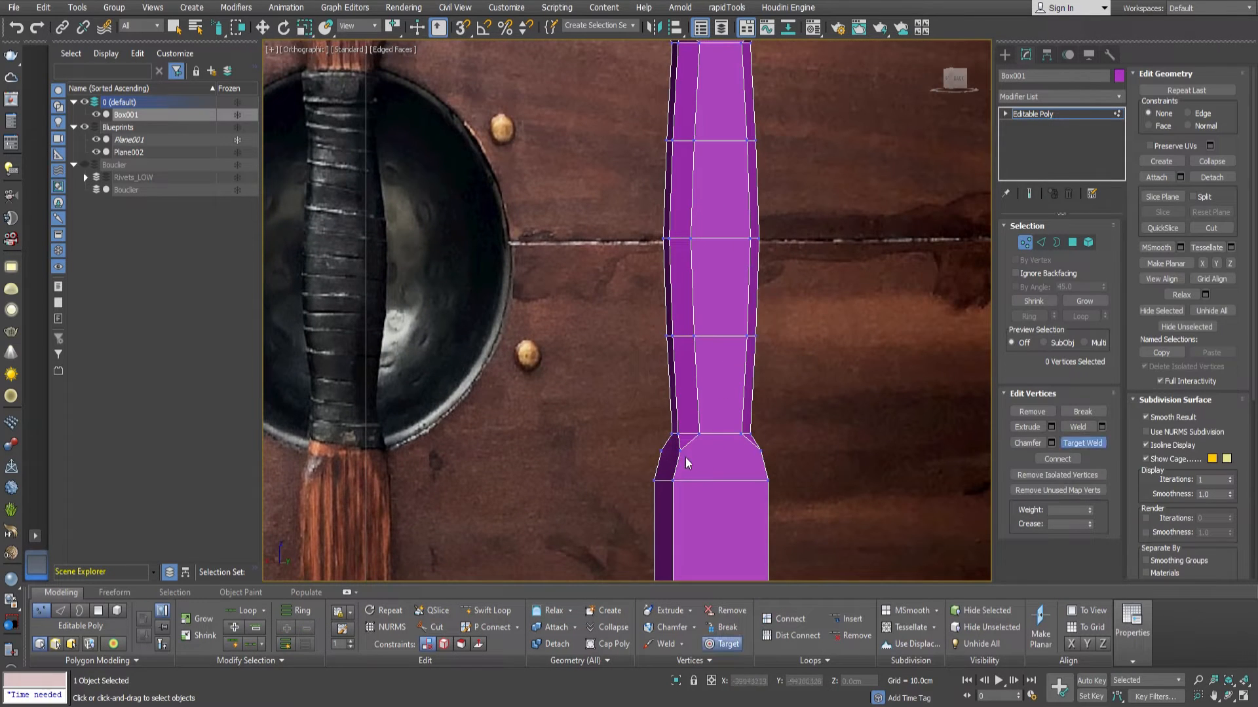
{"action": "left_click", "coordinate": [675, 480]}
{"action": "right_click", "coordinate": [677, 481]}
{"action": "middle_click_drag", "start_coordinate": [693, 473], "coordinate": [701, 411]}
{"action": "scroll", "coordinate": [702, 410], "scroll_direction": "up", "scroll_amount": 2}
{"action": "key", "text": "ctrl+z"}
With the edge constraint on, slide the chamfer's corner vertices at both ends of the grip along their edges to the bar's adjoining loops.
{"action": "left_click_drag", "start_coordinate": [761, 413], "coordinate": [818, 395]}
{"action": "key", "text": "w"}
{"action": "key", "text": "shift+x"}
{"action": "left_click_drag", "start_coordinate": [735, 363], "coordinate": [734, 435]}
{"action": "middle_click_drag", "start_coordinate": [729, 141], "coordinate": [698, 335]}
{"action": "middle_click_drag", "start_coordinate": [743, 214], "coordinate": [737, 390]}
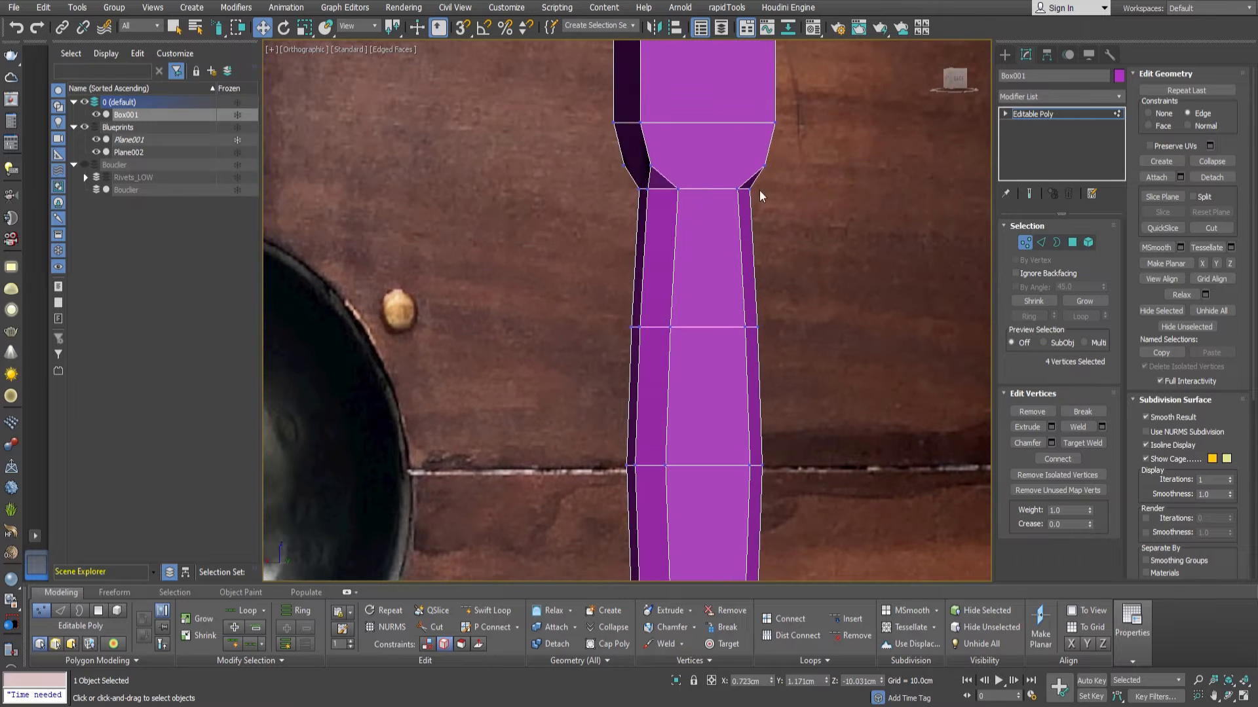
{"action": "left_click_drag", "start_coordinate": [687, 164], "coordinate": [621, 167]}
{"action": "left_click_drag", "start_coordinate": [694, 129], "coordinate": [688, 51]}
{"action": "scroll", "coordinate": [695, 126], "scroll_direction": "down", "scroll_amount": 3}
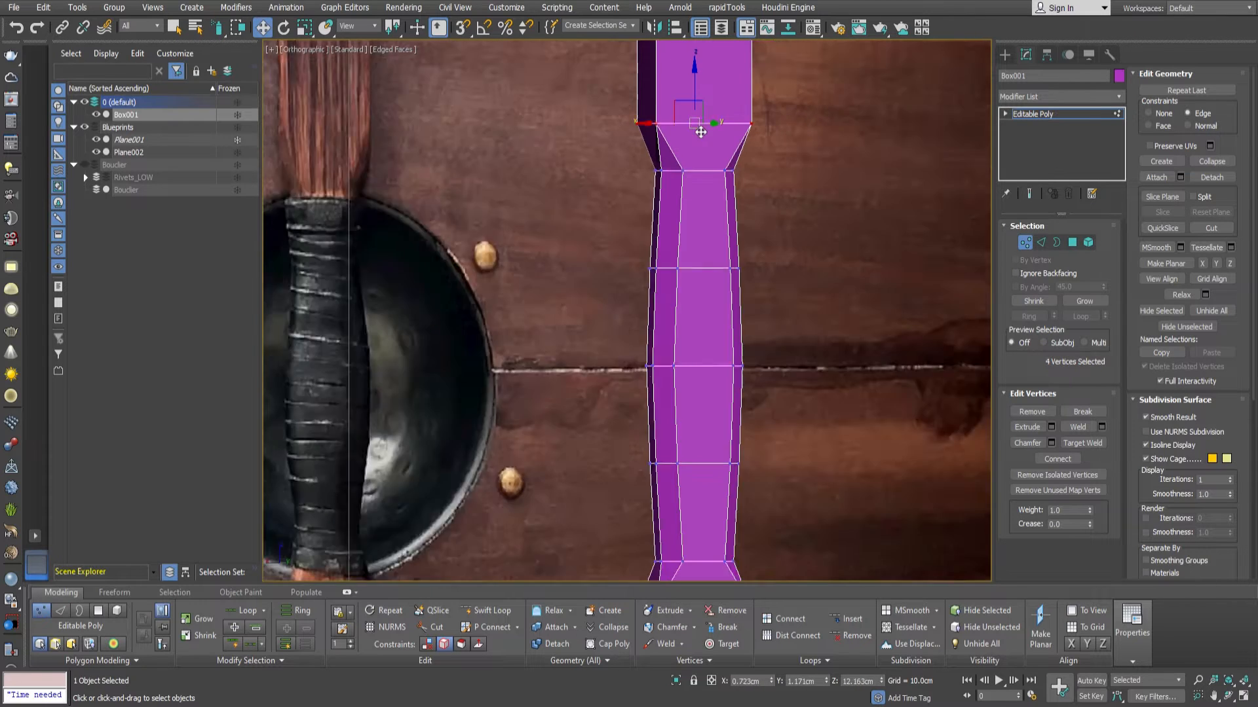
Select the overlapping corner vertices on the loops at both ends of the grip and weld them.
{"action": "left_click_drag", "start_coordinate": [753, 120], "coordinate": [665, 123], "text": "ctrl"}
{"action": "left_click_drag", "start_coordinate": [646, 362], "coordinate": [746, 377], "text": "ctrl"}
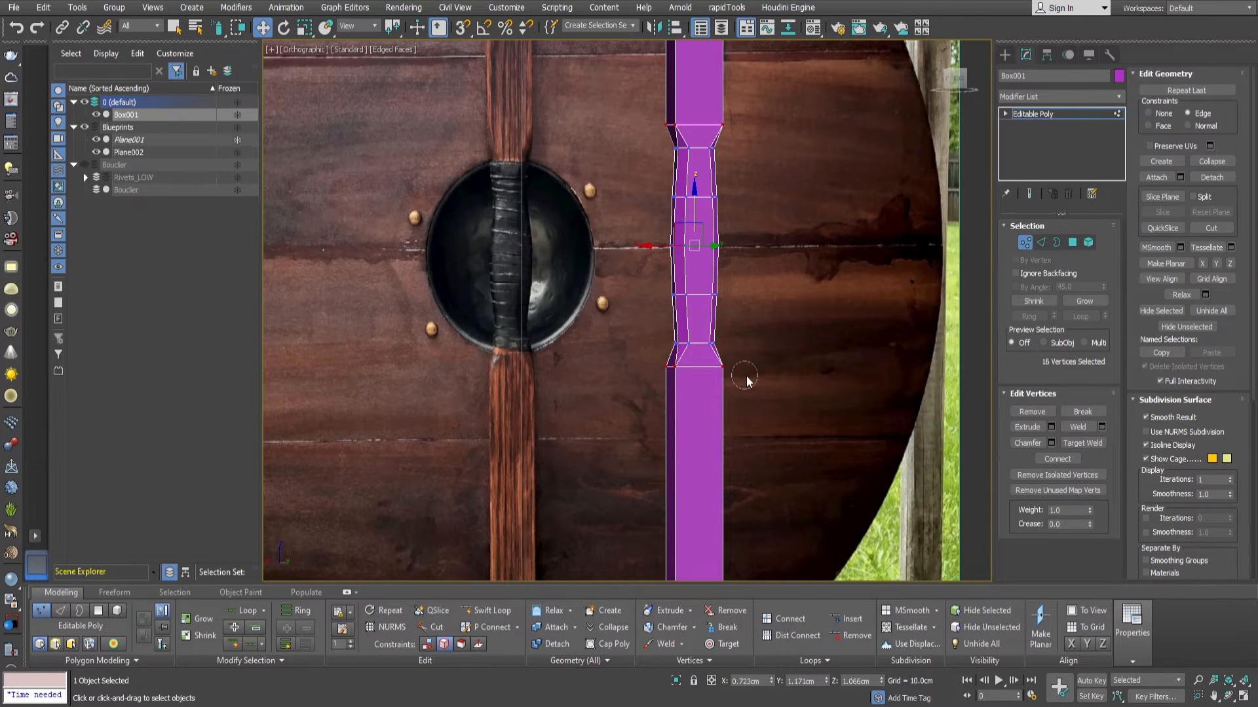
{"action": "scroll", "coordinate": [662, 303], "scroll_direction": "down", "scroll_amount": 3}
{"action": "middle_click_drag", "start_coordinate": [701, 197], "coordinate": [665, 310]}
{"action": "scroll", "coordinate": [650, 304], "scroll_direction": "up", "scroll_amount": 5}
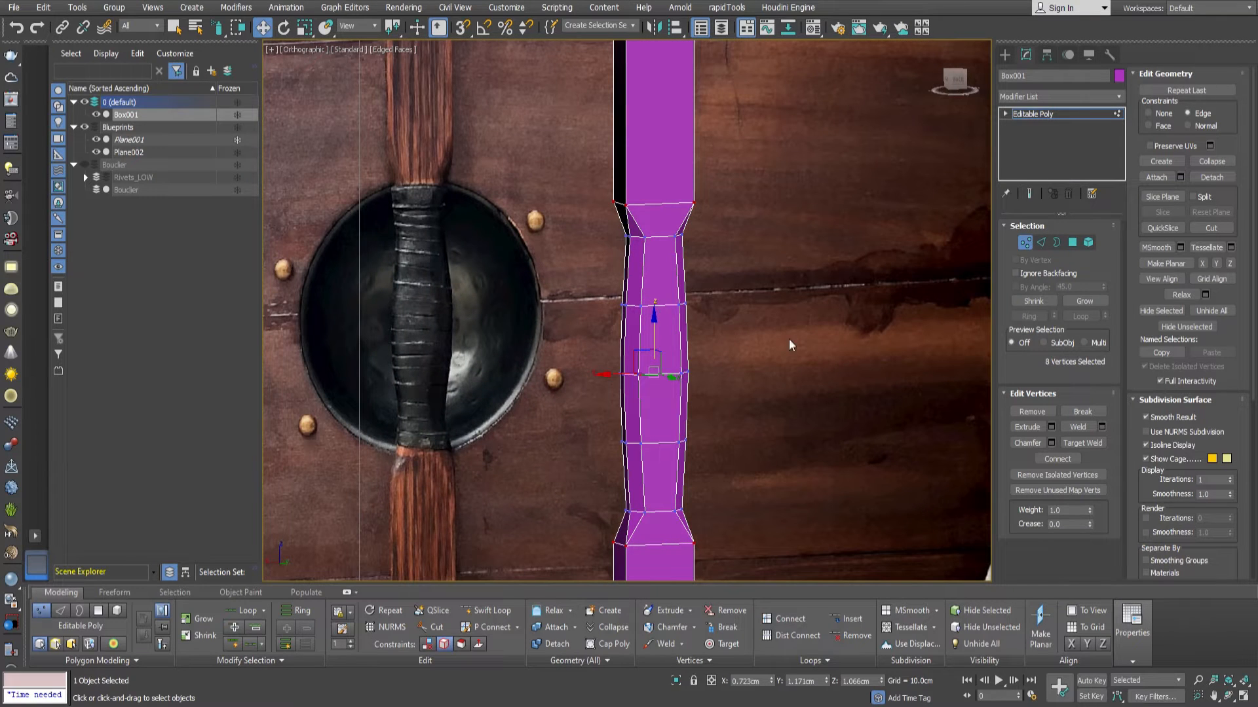
Connect the four lengthwise edges of the bar's upper section with a new loop and slide it close to the bar's upper end.
{"action": "scroll", "coordinate": [740, 336], "scroll_direction": "down", "scroll_amount": 3}
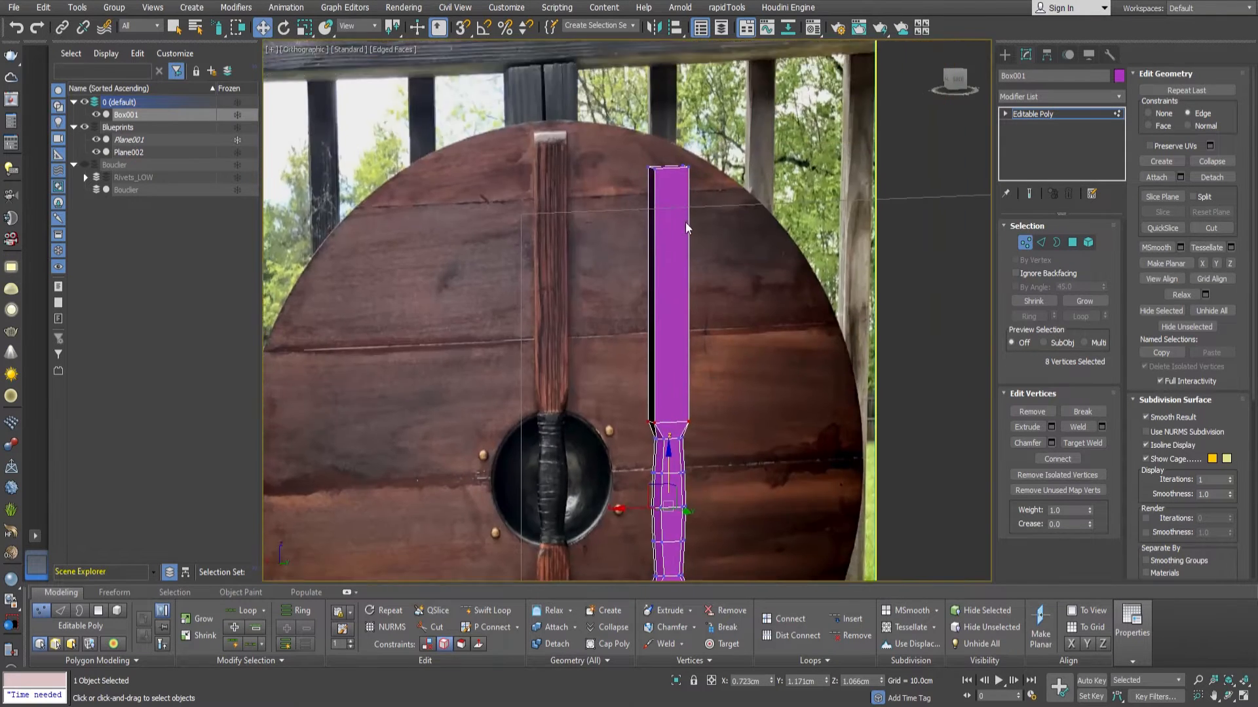
{"action": "scroll", "coordinate": [685, 222], "scroll_direction": "up", "scroll_amount": 3}
{"action": "middle_click_drag", "start_coordinate": [682, 199], "coordinate": [720, 191]}
{"action": "key", "text": "2"}
{"action": "middle_click_drag", "start_coordinate": [677, 236], "coordinate": [685, 208], "text": "alt"}
{"action": "scroll", "coordinate": [685, 208], "scroll_direction": "down", "scroll_amount": 3}
{"action": "key", "text": "ctrl+z"}
{"action": "left_click", "coordinate": [1103, 475]}
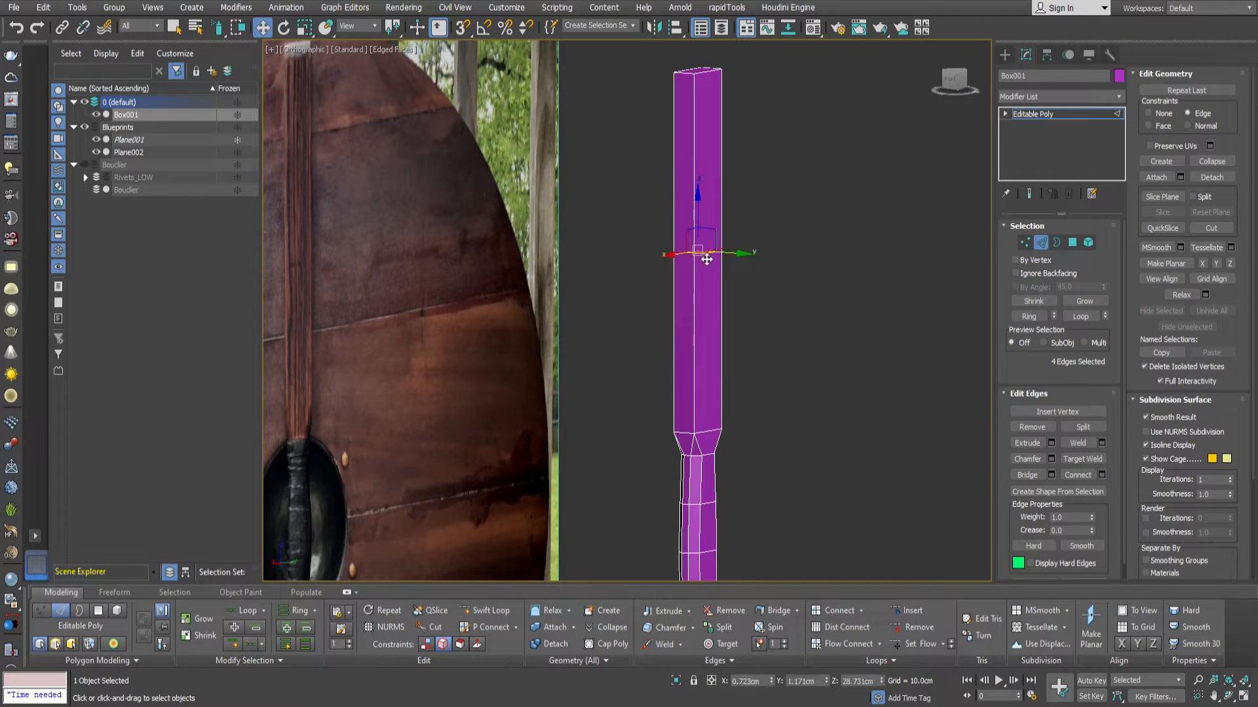
{"action": "left_click_drag", "start_coordinate": [707, 118], "coordinate": [707, 119]}
{"action": "middle_click_drag", "start_coordinate": [707, 119], "coordinate": [730, 226]}
{"action": "scroll", "coordinate": [730, 226], "scroll_direction": "down", "scroll_amount": 3}
{"action": "middle_click_drag", "start_coordinate": [731, 226], "coordinate": [767, 251], "text": "alt"}
{"action": "scroll", "coordinate": [714, 239], "scroll_direction": "up", "scroll_amount": 4}
{"action": "scroll", "coordinate": [765, 250], "scroll_direction": "down", "scroll_amount": 1}
Extrude the shield-facing polygon at the bar's upper end to form a protruding mounting block.
{"action": "key", "text": "4"}
{"action": "left_click", "coordinate": [713, 219]}
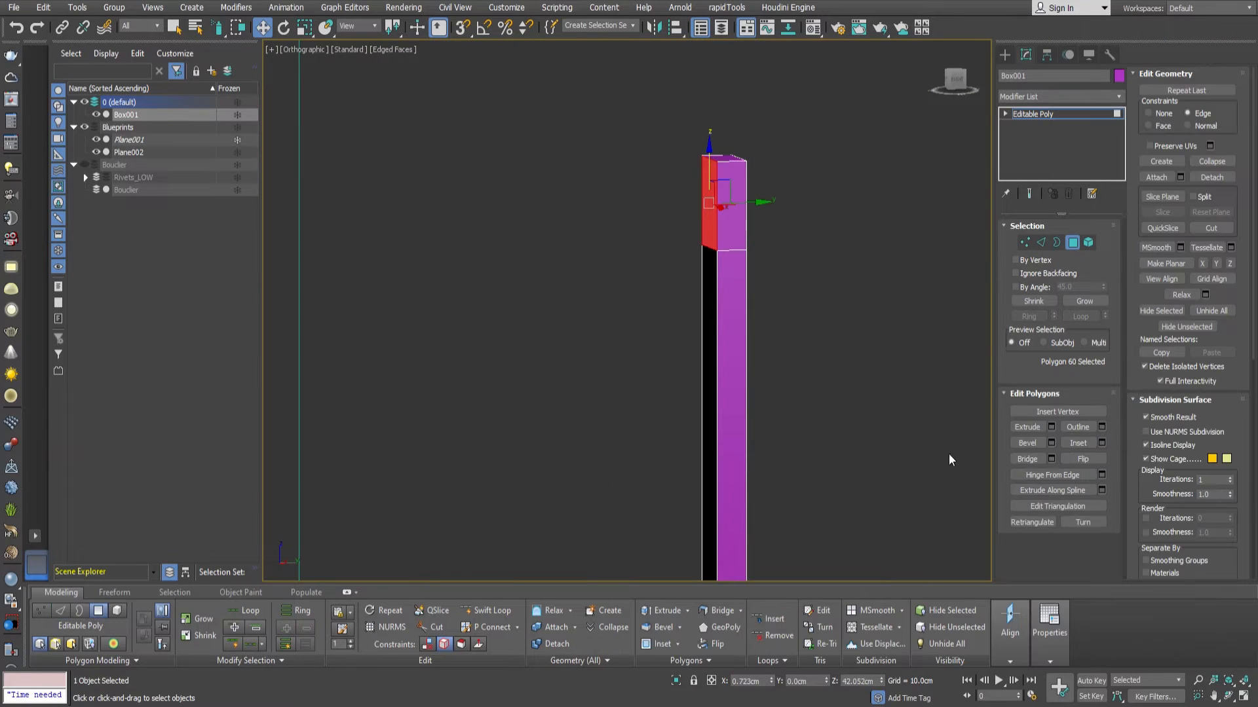
{"action": "left_click", "coordinate": [1052, 426]}
{"action": "mouse_move", "coordinate": [642, 301]}
{"action": "left_mouse_down"}
{"action": "mouse_move", "coordinate": [638, 338]}
{"action": "mouse_move", "coordinate": [638, 315]}
{"action": "left_mouse_up"}
Chamfer the inner corner edge where the underside of the protruding block meets the bar.
{"action": "middle_click_drag", "start_coordinate": [693, 305], "coordinate": [722, 263], "text": "alt"}
{"action": "scroll", "coordinate": [722, 263], "scroll_direction": "up", "scroll_amount": 4}
{"action": "mouse_move", "coordinate": [722, 264]}
{"action": "middle_mouse_down", "text": "alt"}
{"action": "mouse_move", "coordinate": [757, 205]}
{"action": "mouse_move", "coordinate": [720, 277]}
{"action": "middle_mouse_up", "text": "alt"}
{"action": "scroll", "coordinate": [735, 253], "scroll_direction": "up", "scroll_amount": 2}
{"action": "scroll", "coordinate": [719, 280], "scroll_direction": "up", "scroll_amount": 2}
{"action": "key", "text": "2"}
{"action": "left_click", "coordinate": [715, 269]}
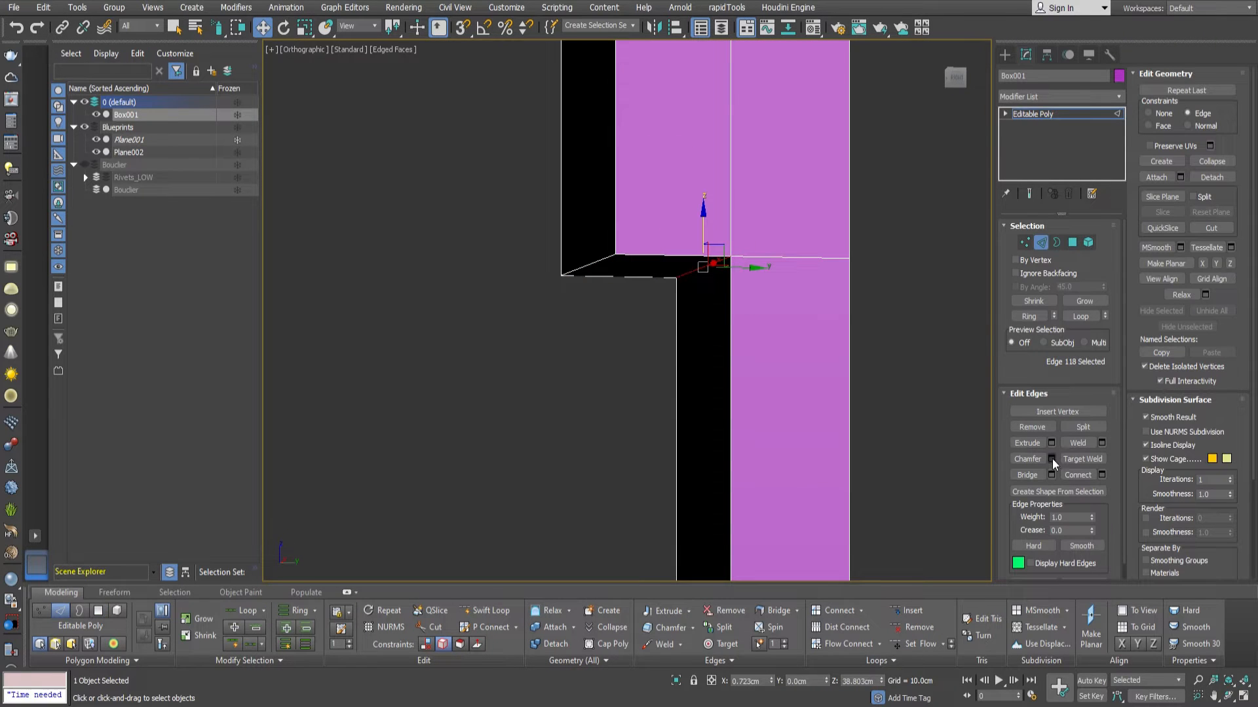
{"action": "left_click", "coordinate": [1052, 460]}
{"action": "left_click_drag", "start_coordinate": [639, 347], "coordinate": [640, 354]}
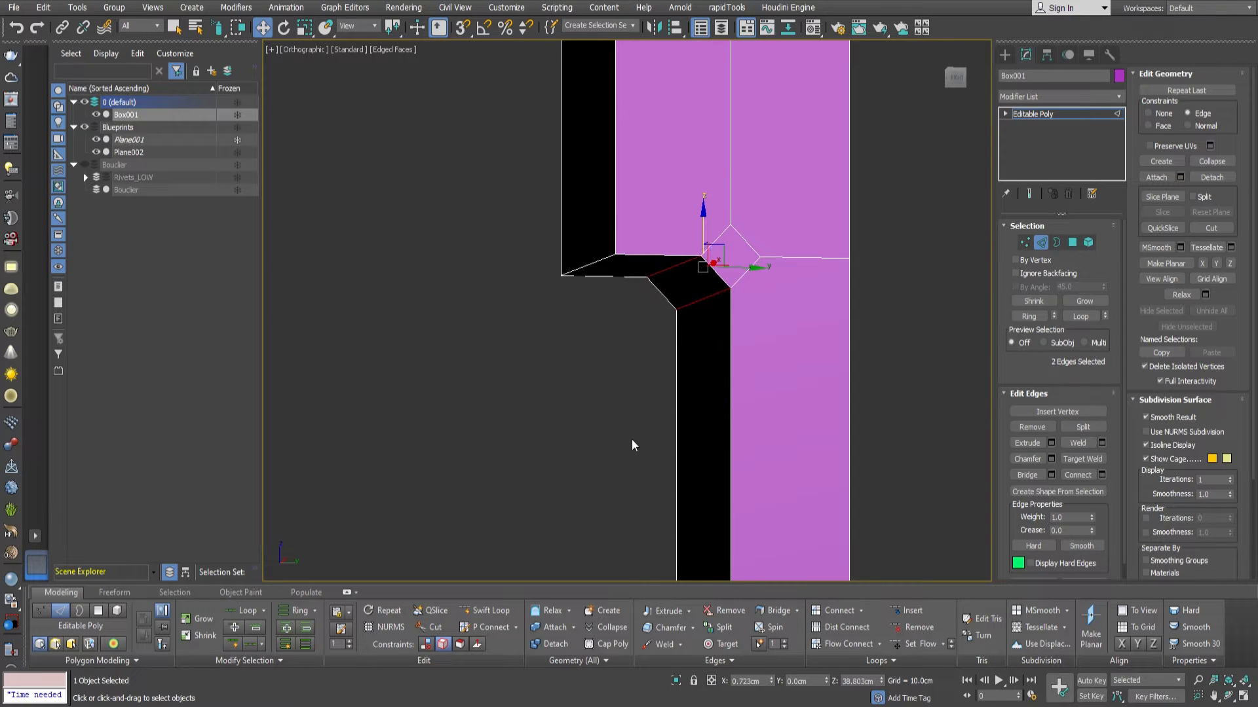
{"action": "middle_click_drag", "start_coordinate": [632, 438], "coordinate": [688, 425], "text": "alt"}
Select the ring of short cross edges starting at the grip's upper end and connect them with a lengthwise loop.
{"action": "scroll", "coordinate": [811, 316], "scroll_direction": "down", "scroll_amount": 5}
{"action": "mouse_move", "coordinate": [811, 316]}
{"action": "middle_mouse_down"}
{"action": "mouse_move", "coordinate": [817, 242]}
{"action": "mouse_move", "coordinate": [814, 313]}
{"action": "middle_mouse_up"}
{"action": "middle_click_drag", "start_coordinate": [814, 313], "coordinate": [803, 169]}
{"action": "scroll", "coordinate": [803, 169], "scroll_direction": "down", "scroll_amount": 3}
{"action": "middle_click_drag", "start_coordinate": [791, 347], "coordinate": [791, 326]}
{"action": "left_click", "coordinate": [797, 449]}
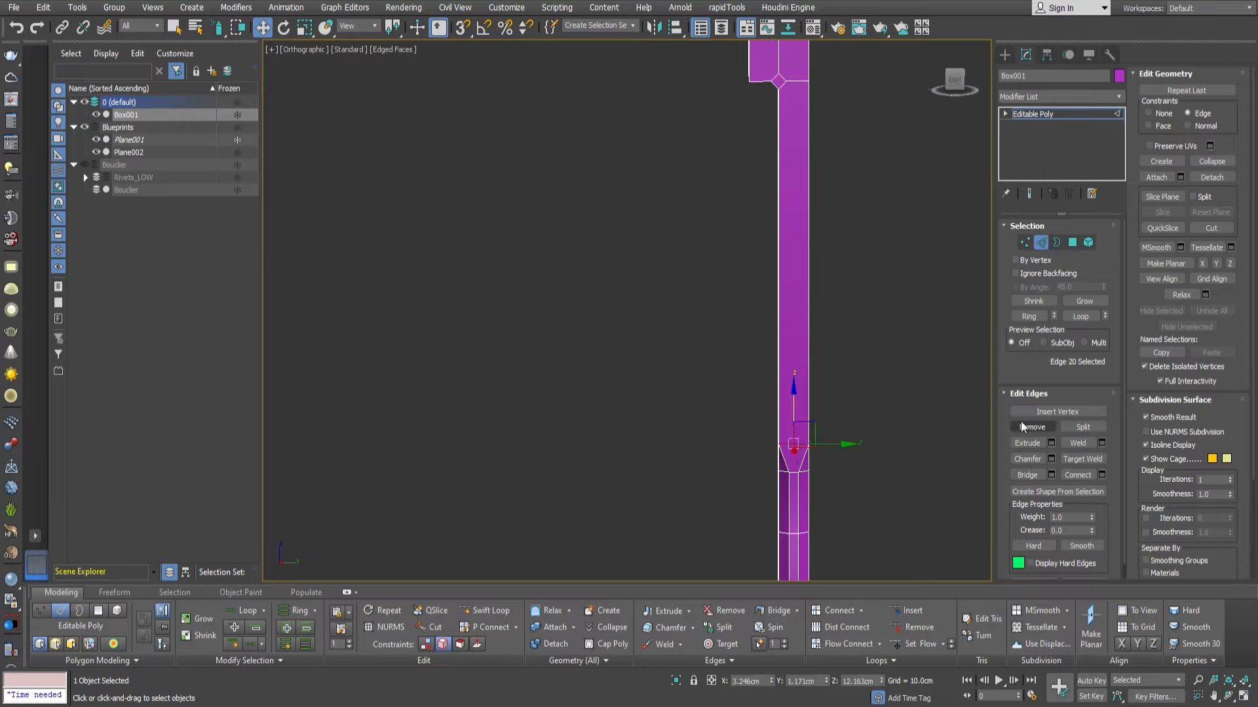
{"action": "left_click", "coordinate": [1032, 318]}
{"action": "middle_click_drag", "start_coordinate": [849, 279], "coordinate": [812, 189]}
{"action": "scroll", "coordinate": [850, 358], "scroll_direction": "down", "scroll_amount": 3}
{"action": "scroll", "coordinate": [810, 179], "scroll_direction": "up", "scroll_amount": 3}
{"action": "scroll", "coordinate": [812, 189], "scroll_direction": "down", "scroll_amount": 5}
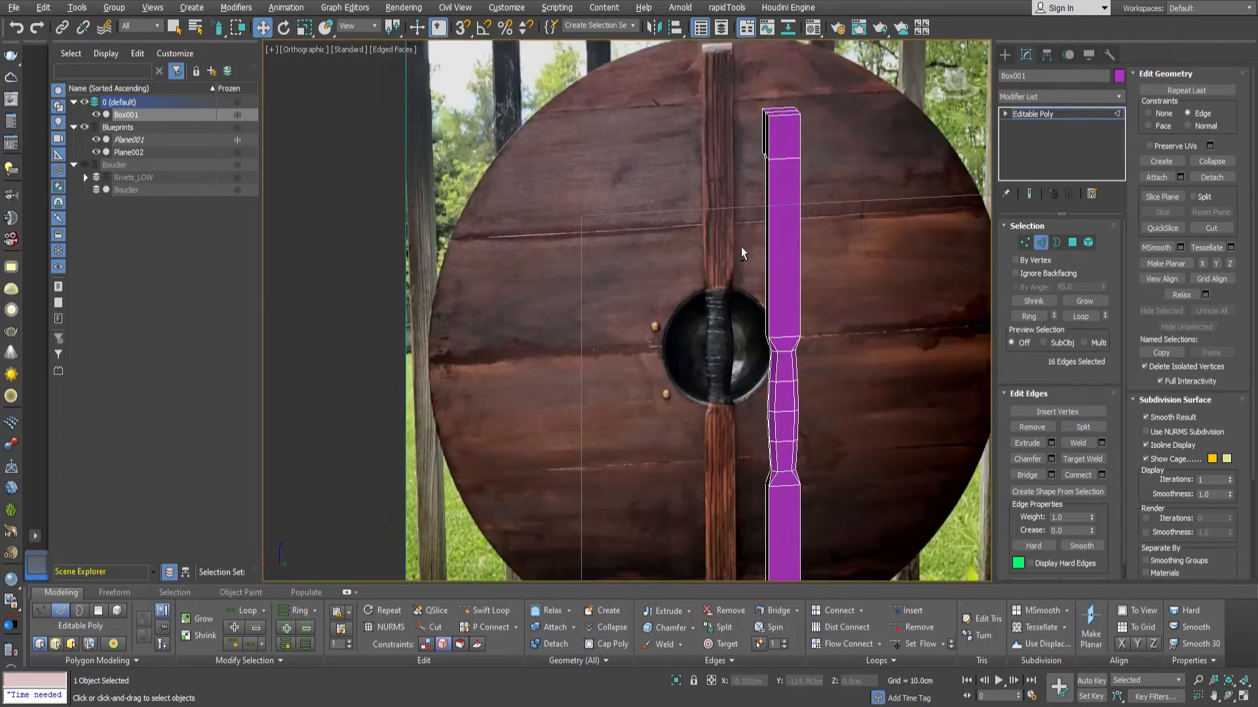
{"action": "scroll", "coordinate": [832, 237], "scroll_direction": "up", "scroll_amount": 5}
{"action": "left_click", "coordinate": [1071, 476]}
Connect the middle vertex above the grip to the block's chamfer corner vertex on both sides of the bar.
{"action": "key", "text": "1"}
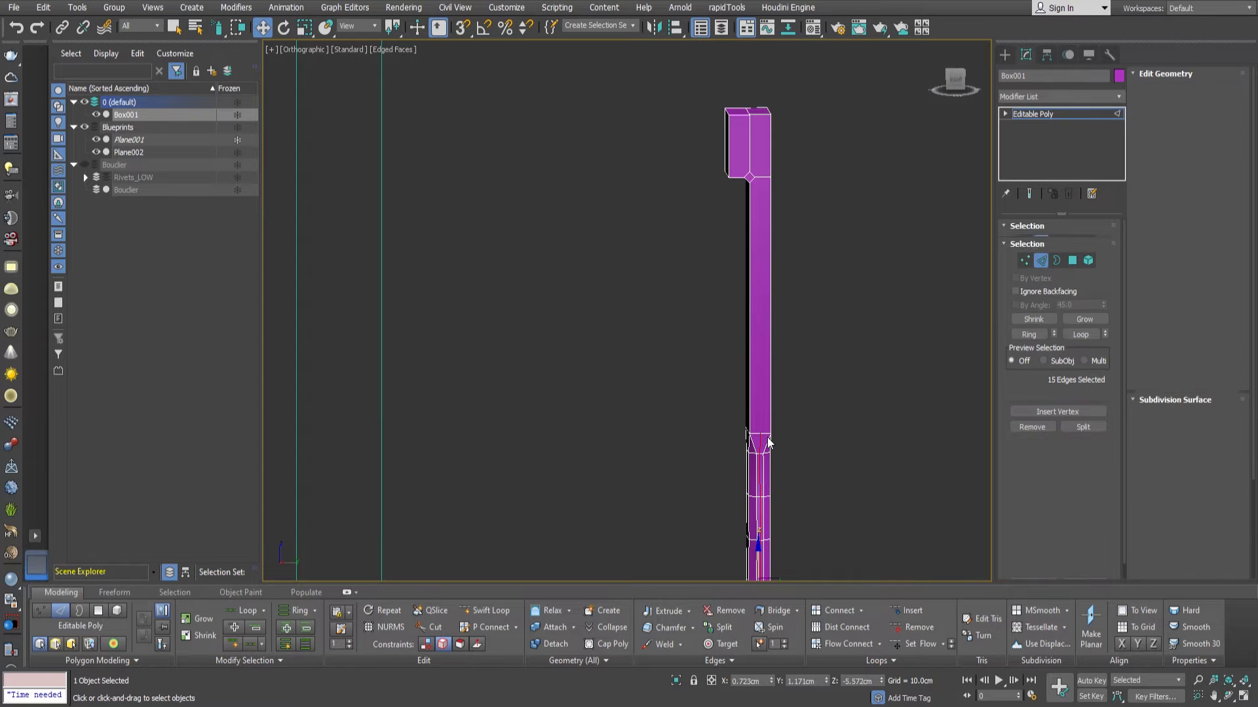
{"action": "left_click", "coordinate": [760, 434]}
{"action": "left_click", "coordinate": [755, 178], "text": "ctrl"}
{"action": "left_click", "coordinate": [1060, 460]}
{"action": "middle_click_drag", "start_coordinate": [930, 406], "coordinate": [754, 432], "text": "alt"}
{"action": "scroll", "coordinate": [778, 451], "scroll_direction": "up", "scroll_amount": 3}
{"action": "left_click", "coordinate": [770, 432]}
{"action": "middle_click_drag", "start_coordinate": [796, 232], "coordinate": [806, 502]}
{"action": "left_click", "coordinate": [789, 339], "text": "ctrl"}
{"action": "scroll", "coordinate": [737, 316], "scroll_direction": "up", "scroll_amount": 3}
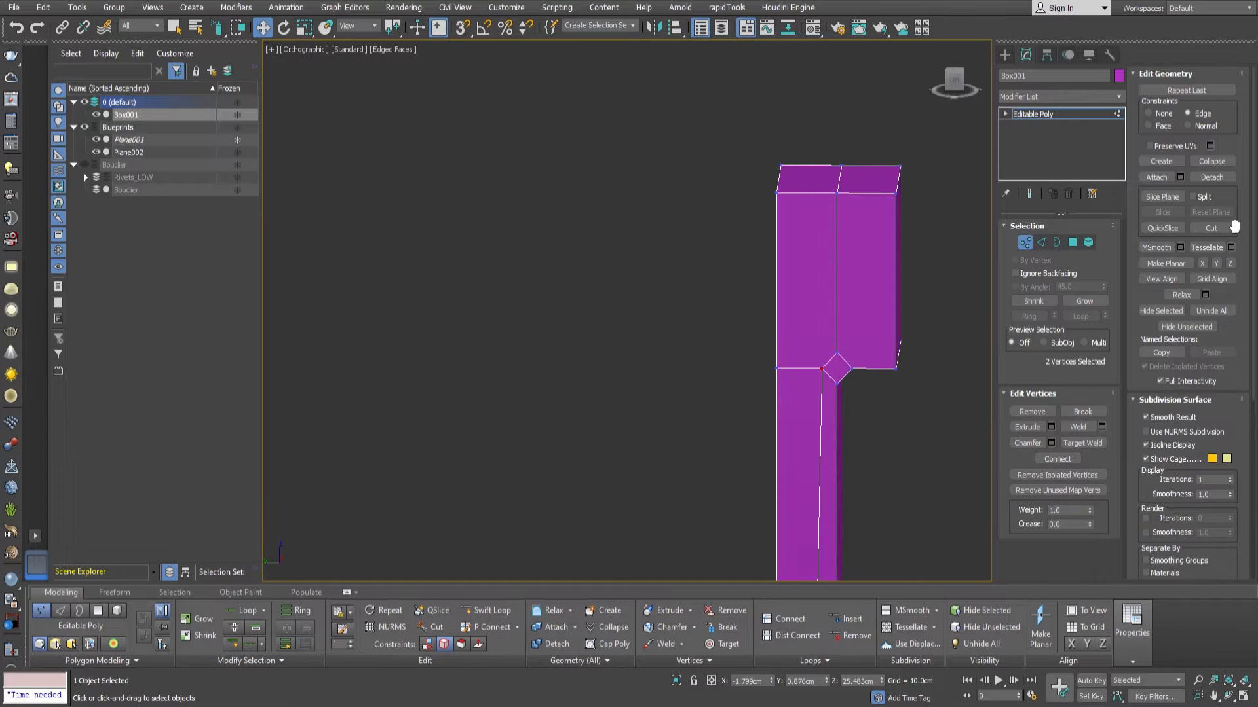
Cut an edge across the block's side from the chamfer's upper vertex to the block's shield-facing edge.
{"action": "left_click", "coordinate": [1210, 228]}
{"action": "middle_click_drag", "start_coordinate": [871, 393], "coordinate": [787, 381]}
{"action": "left_click", "coordinate": [783, 368]}
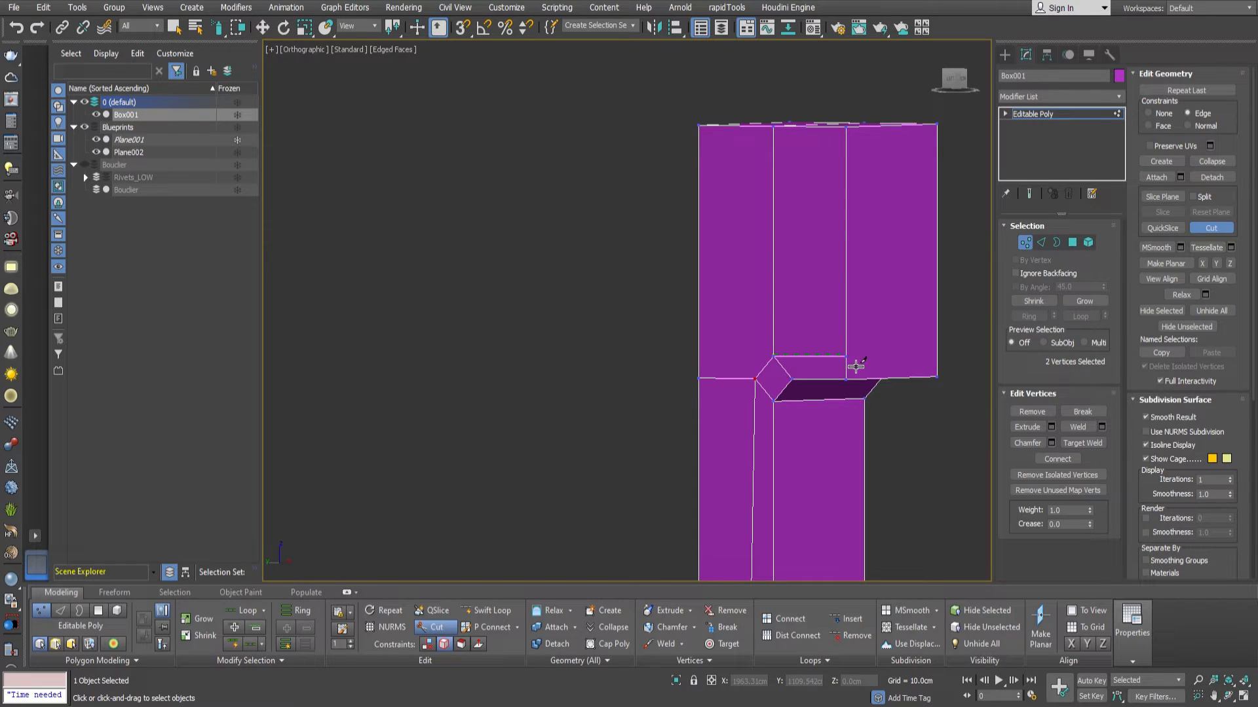
{"action": "middle_click_drag", "start_coordinate": [911, 384], "coordinate": [899, 382], "text": "alt"}
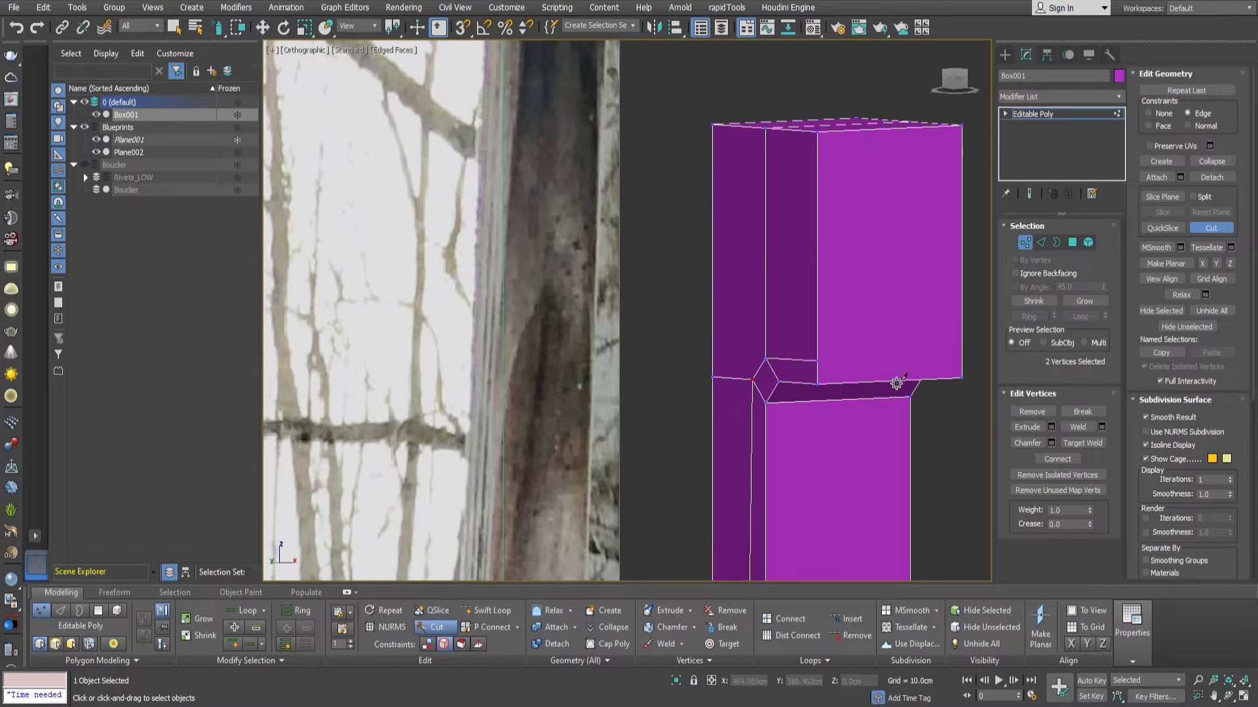
{"action": "right_click", "coordinate": [901, 381]}
Delete the large polygon on the block's shield-facing side.
{"action": "key", "text": "4"}
{"action": "left_click", "coordinate": [898, 345]}
{"action": "key", "text": "Delete"}
{"action": "key", "text": "1"}
{"action": "left_click", "coordinate": [765, 359]}
{"action": "middle_click_drag", "start_coordinate": [773, 327], "coordinate": [843, 302], "text": "alt"}
{"action": "middle_click_drag", "start_coordinate": [843, 302], "coordinate": [888, 390]}
Round the bar's outer top edge with a wide chamfer of four segments.
{"action": "key", "text": "2"}
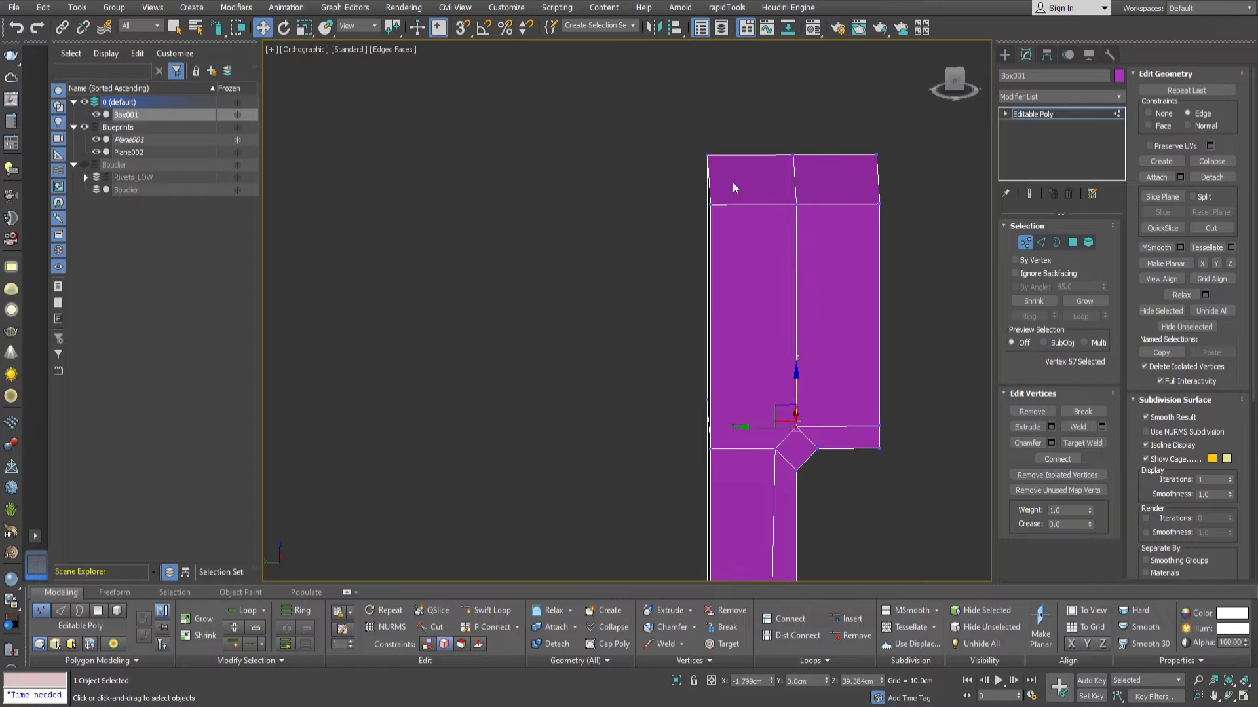
{"action": "left_click", "coordinate": [709, 182]}
{"action": "left_click", "coordinate": [1051, 459]}
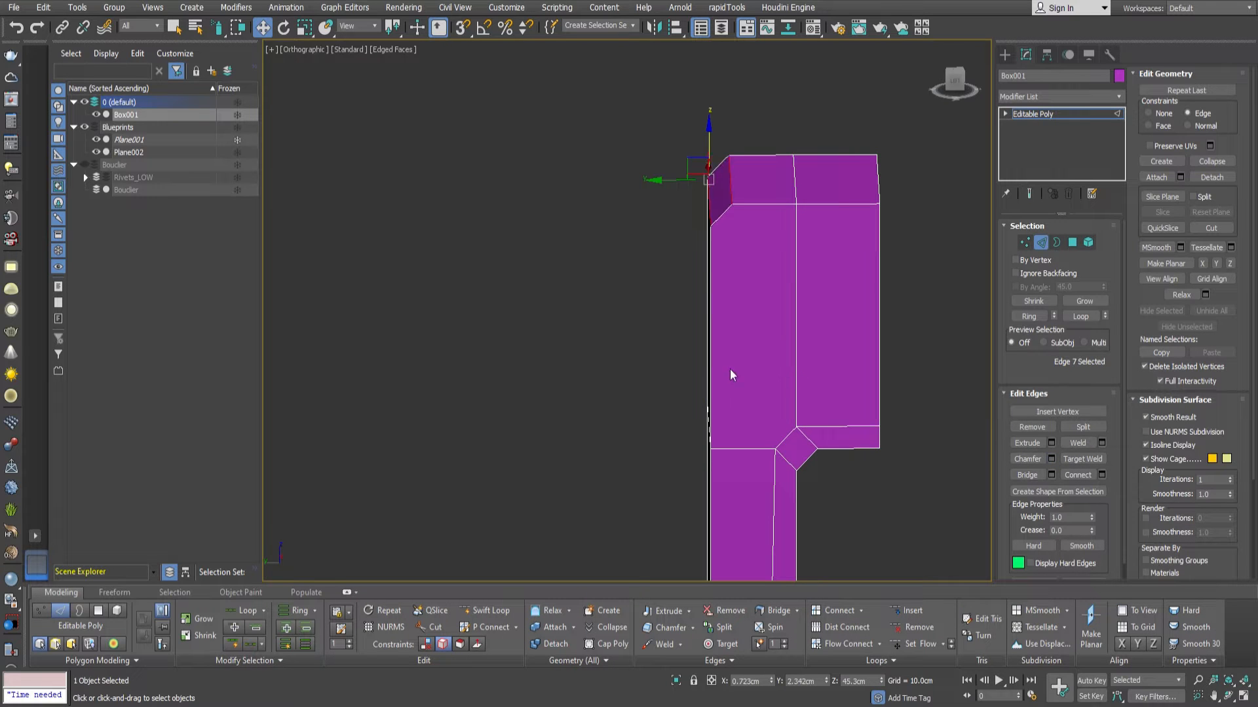
{"action": "left_click_drag", "start_coordinate": [625, 352], "coordinate": [646, 188]}
{"action": "left_click", "coordinate": [638, 363]}
{"action": "left_click", "coordinate": [637, 363]}
{"action": "left_click", "coordinate": [638, 363]}
{"action": "middle_click_drag", "start_coordinate": [718, 397], "coordinate": [638, 439], "text": "alt"}
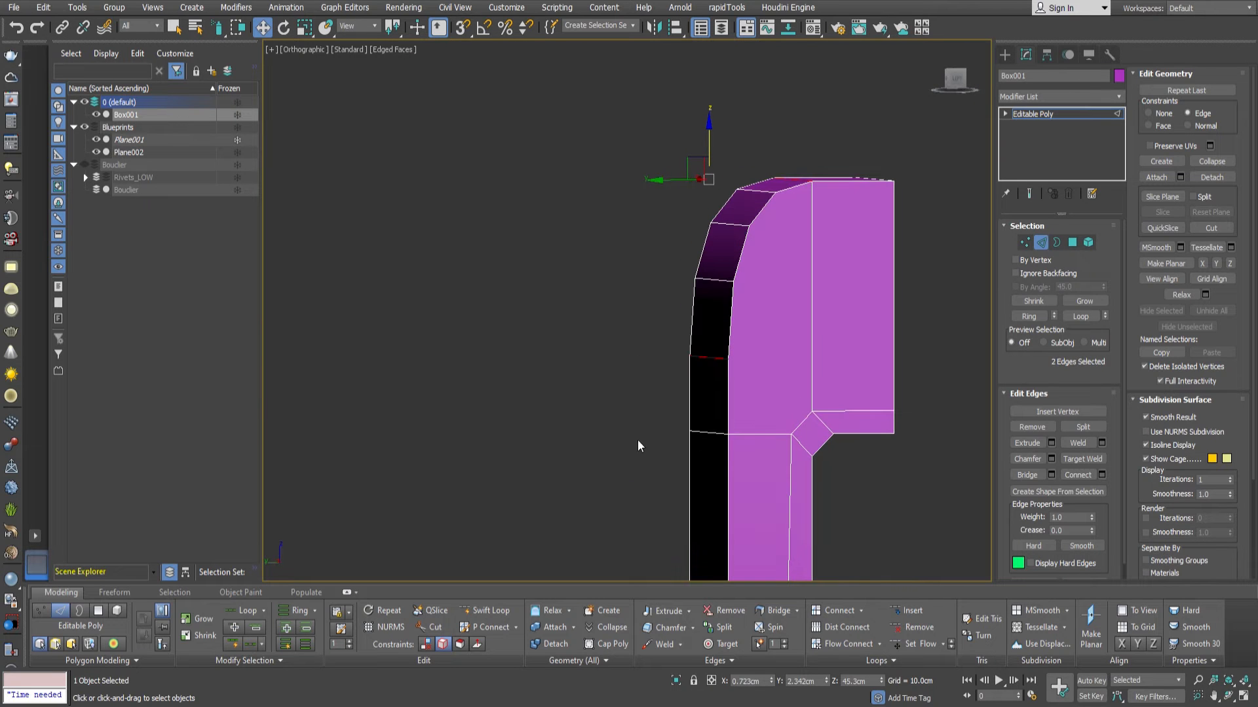
Cut edges from the rounded corner's vertices across the block's side to its shield-facing edge.
{"action": "key", "text": "1"}
{"action": "left_click", "coordinate": [1208, 229]}
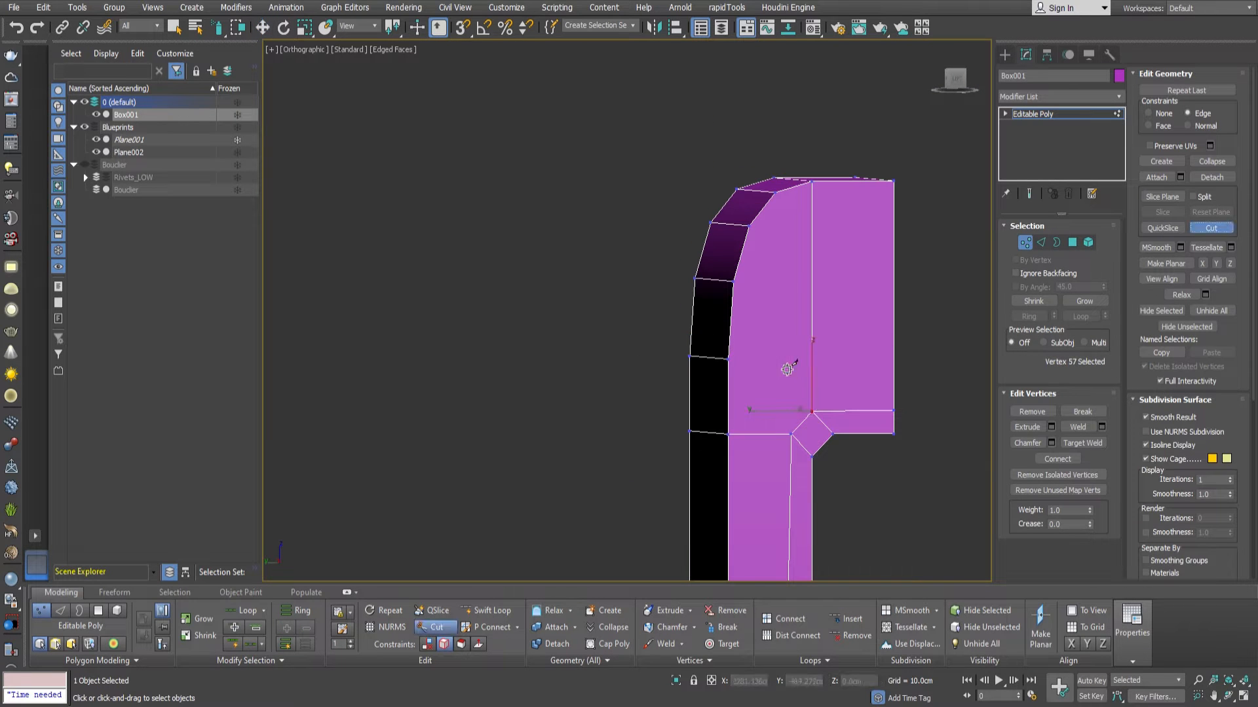
{"action": "left_click", "coordinate": [736, 367]}
{"action": "left_click", "coordinate": [815, 414]}
{"action": "left_click", "coordinate": [737, 284]}
{"action": "left_click", "coordinate": [814, 319]}
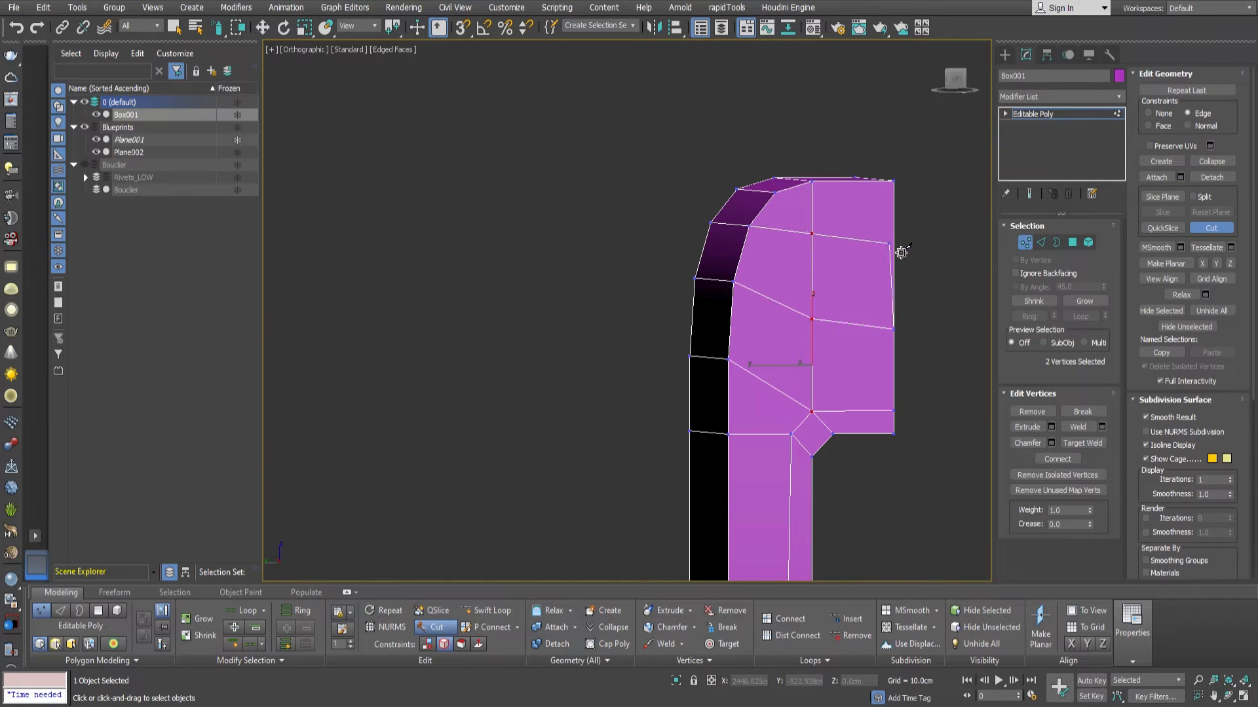
{"action": "right_click", "coordinate": [830, 345]}
Add a Symmetry modifier to the bar with X as the mirror axis.
{"action": "middle_click_drag", "start_coordinate": [854, 391], "coordinate": [814, 323]}
{"action": "scroll", "coordinate": [828, 312], "scroll_direction": "down", "scroll_amount": 6}
{"action": "scroll", "coordinate": [783, 309], "scroll_direction": "up", "scroll_amount": 2}
{"action": "left_click", "coordinate": [1026, 242]}
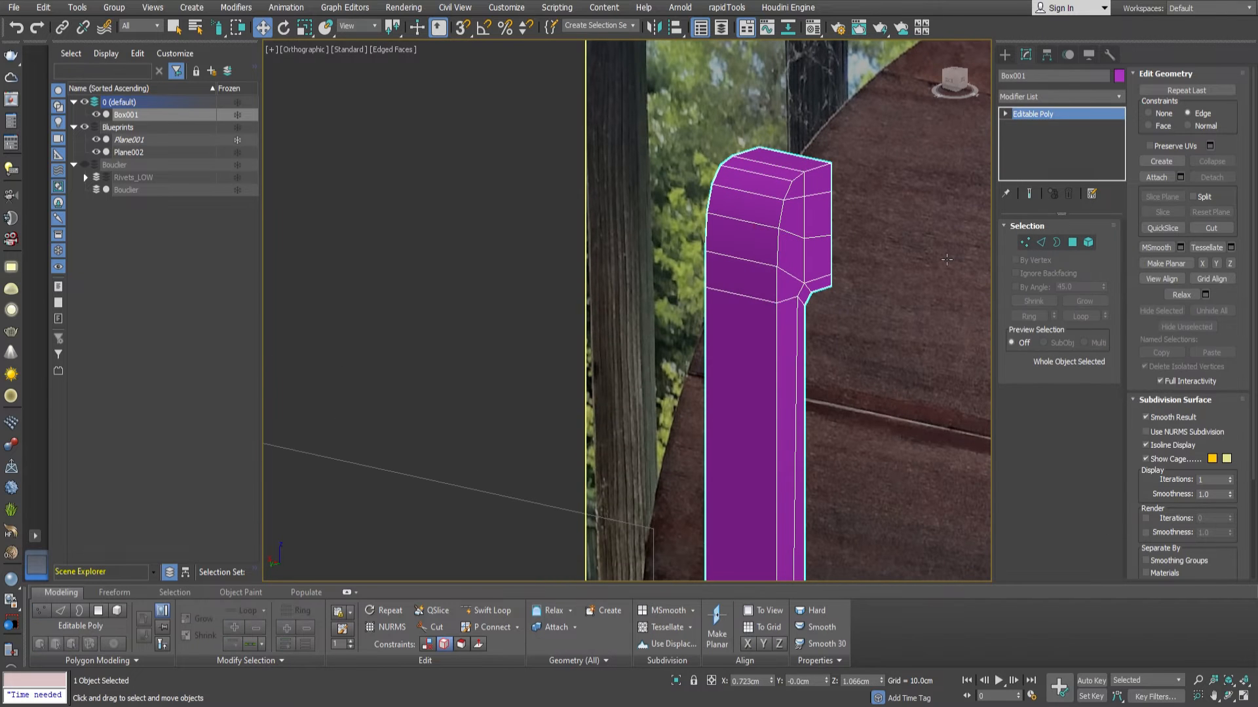
{"action": "key", "text": "Return"}
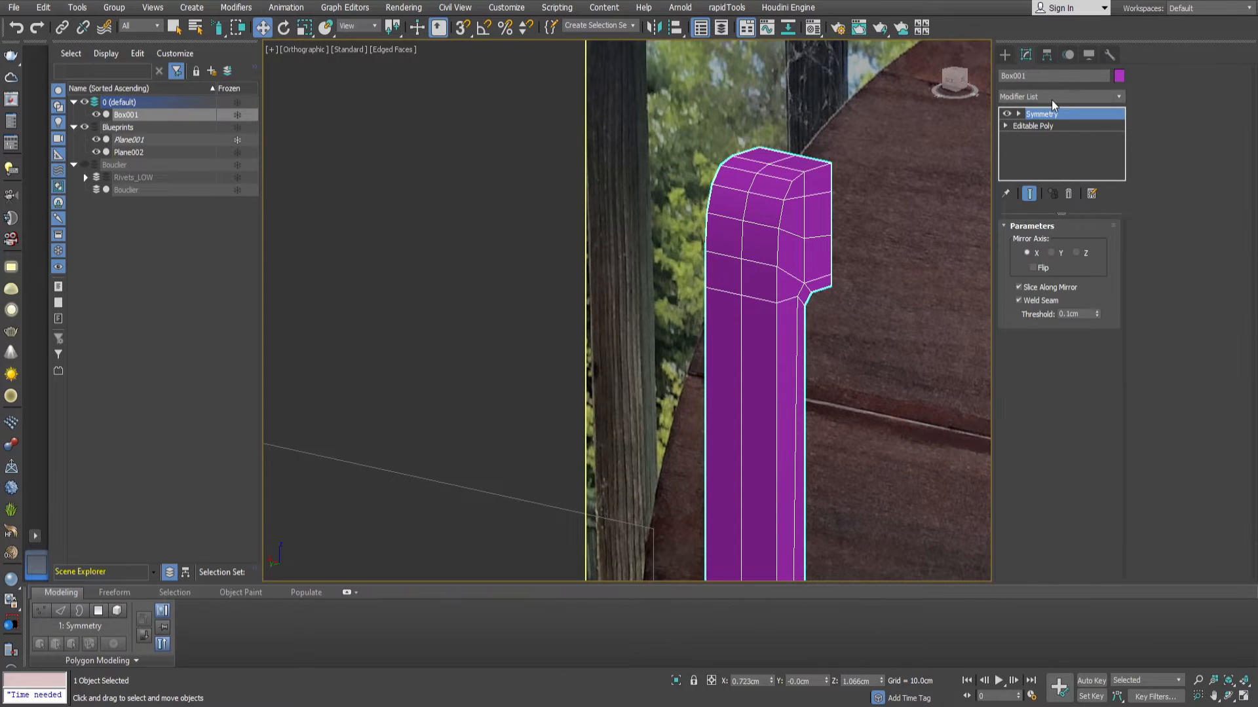
{"action": "middle_click_drag", "start_coordinate": [738, 343], "coordinate": [763, 401], "text": "alt"}
{"action": "scroll", "coordinate": [800, 406], "scroll_direction": "up", "scroll_amount": 5}
{"action": "scroll", "coordinate": [801, 413], "scroll_direction": "down", "scroll_amount": 2}
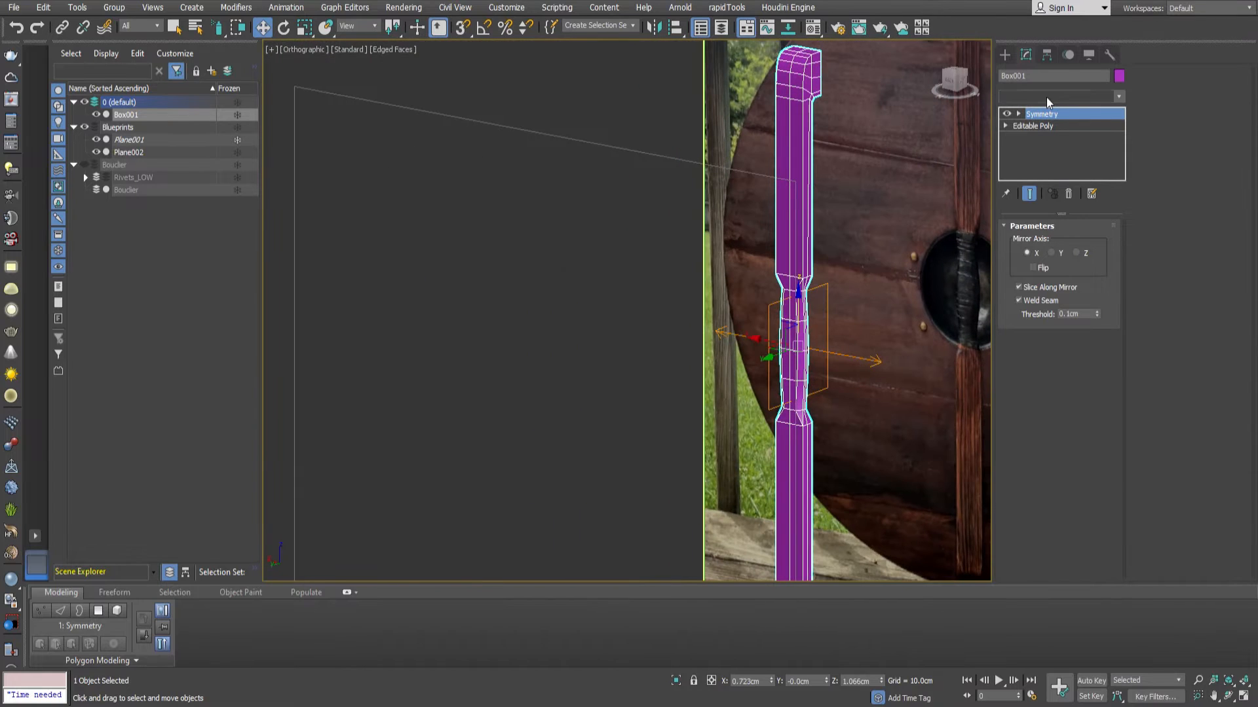
Add a second Symmetry modifier to the bar and set its mirror axis to Y.
{"action": "key", "text": "Return"}
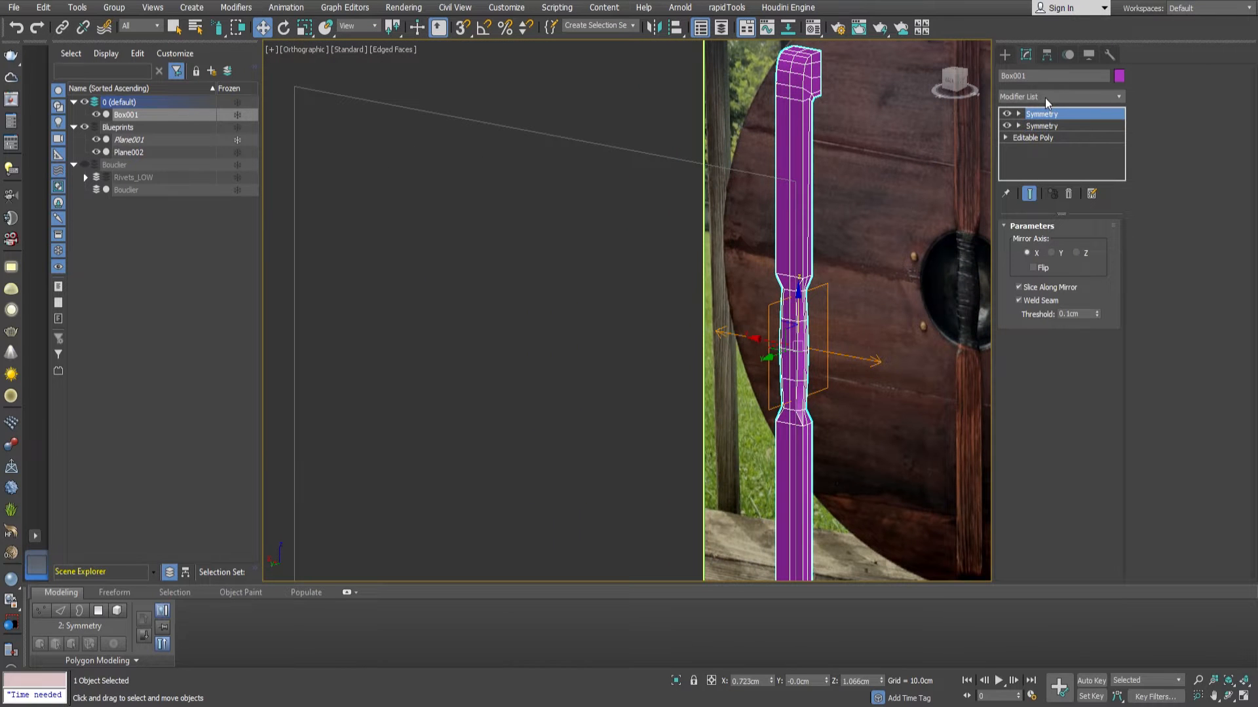
{"action": "left_click", "coordinate": [1076, 253]}
{"action": "left_click", "coordinate": [1052, 253]}
{"action": "middle_click_drag", "start_coordinate": [831, 390], "coordinate": [808, 264]}
{"action": "scroll", "coordinate": [775, 300], "scroll_direction": "up", "scroll_amount": 5}
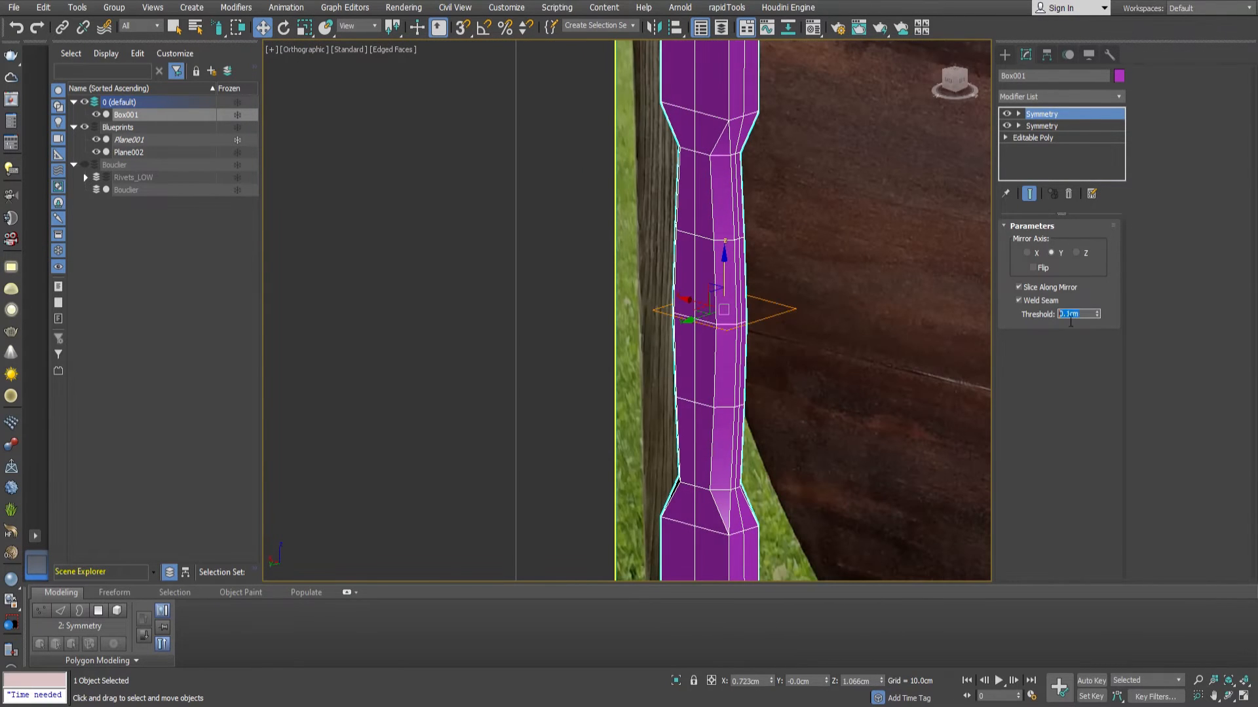
Check the mirrored upper end of the bar and collapse both Symmetry modifiers into an Editable Poly.
{"action": "scroll", "coordinate": [764, 331], "scroll_direction": "down", "scroll_amount": 4}
{"action": "middle_click_drag", "start_coordinate": [764, 330], "coordinate": [730, 269], "text": "alt"}
{"action": "middle_click_drag", "start_coordinate": [730, 269], "coordinate": [743, 440]}
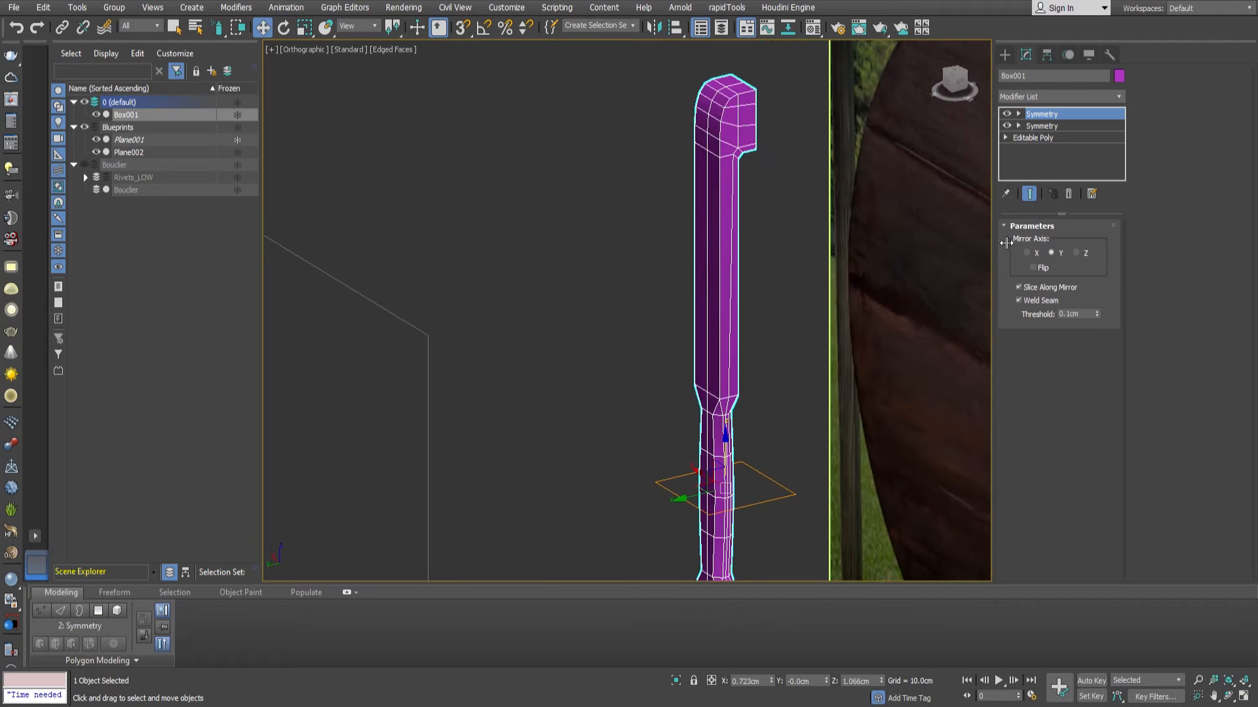
{"action": "left_click", "coordinate": [1084, 242]}
{"action": "middle_click_drag", "start_coordinate": [812, 370], "coordinate": [773, 295]}
{"action": "scroll", "coordinate": [691, 395], "scroll_direction": "down", "scroll_amount": 2}
{"action": "middle_click_drag", "start_coordinate": [691, 395], "coordinate": [846, 417]}
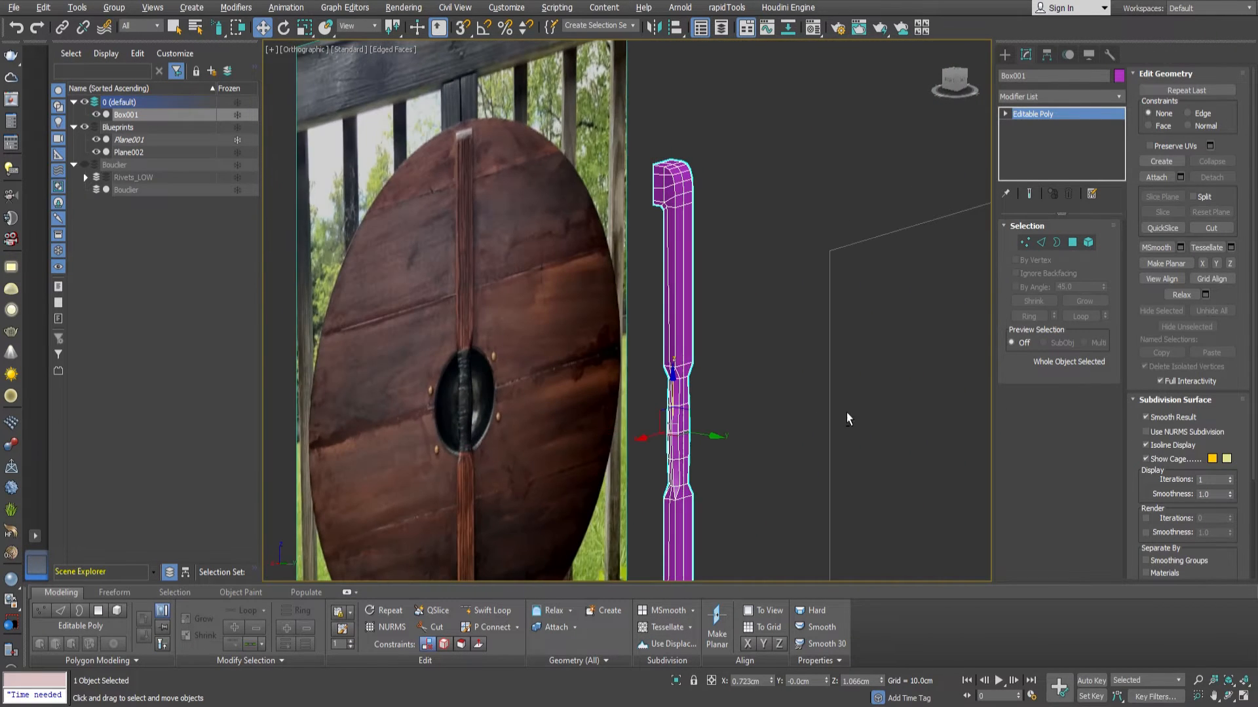
Show the Bouclier layer and centre the bar on the shield by setting its X position to 0 cm.
{"action": "left_click", "coordinate": [85, 166]}
{"action": "middle_click_drag", "start_coordinate": [692, 346], "coordinate": [642, 272], "text": "alt"}
{"action": "scroll", "coordinate": [686, 275], "scroll_direction": "up", "scroll_amount": 3}
{"action": "scroll", "coordinate": [682, 269], "scroll_direction": "down", "scroll_amount": 4}
{"action": "scroll", "coordinate": [651, 271], "scroll_direction": "up", "scroll_amount": 2}
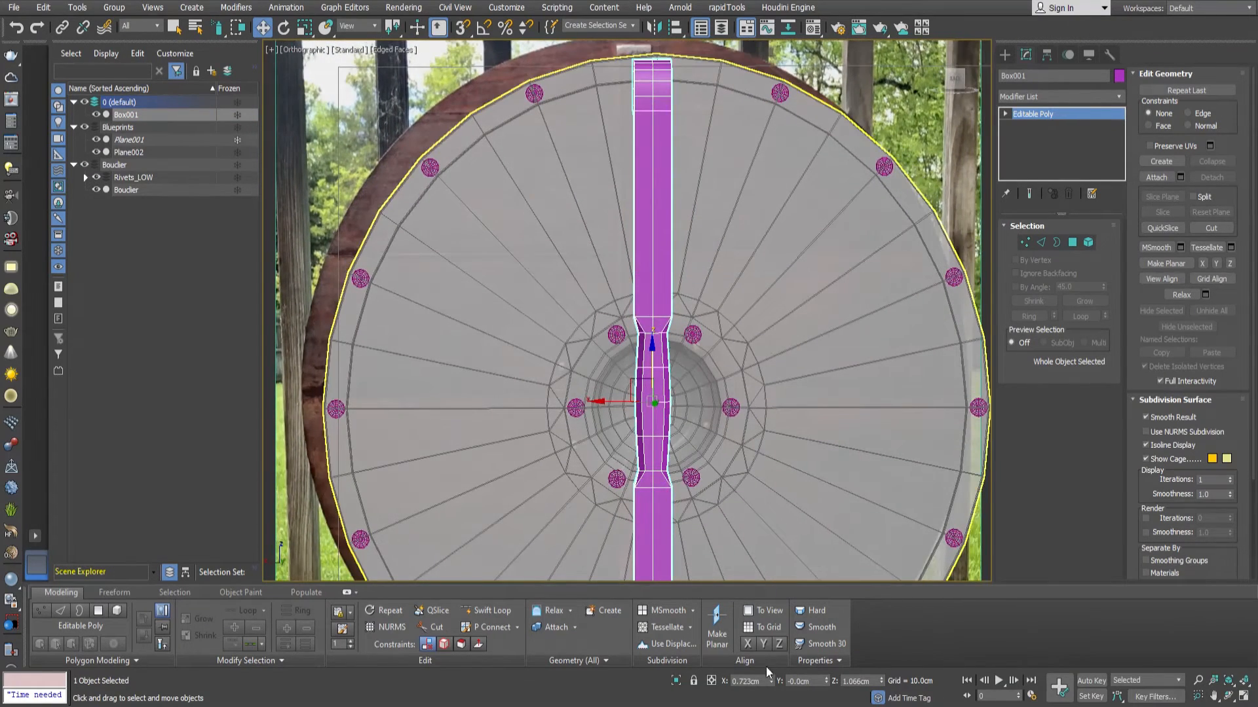
{"action": "middle_click_drag", "start_coordinate": [687, 122], "coordinate": [688, 216]}
Select all vertices of the bar's upper end block and move them down inside the shield's rim.
{"action": "key", "text": "1"}
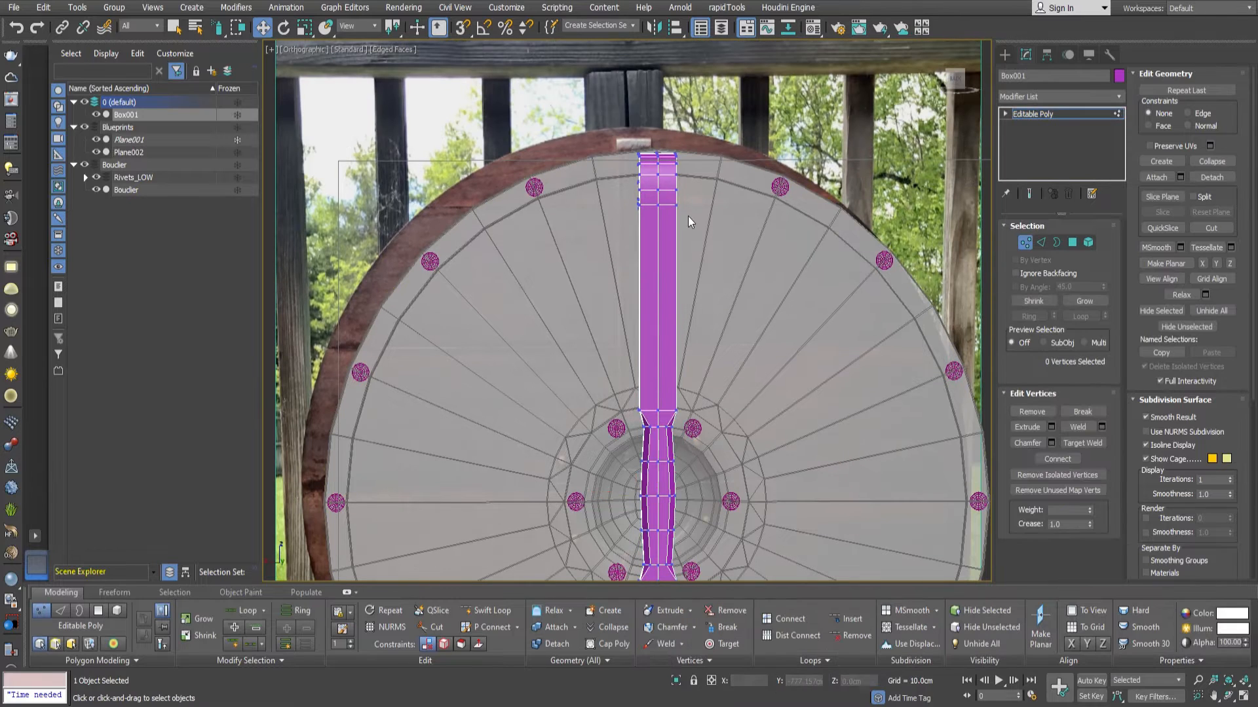
{"action": "left_click_drag", "start_coordinate": [617, 131], "coordinate": [665, 168]}
{"action": "left_click", "coordinate": [792, 273]}
{"action": "key", "text": "q"}
{"action": "key", "text": "w"}
{"action": "scroll", "coordinate": [663, 160], "scroll_direction": "down", "scroll_amount": 4}
{"action": "middle_click_drag", "start_coordinate": [663, 161], "coordinate": [766, 203], "text": "alt"}
{"action": "scroll", "coordinate": [774, 233], "scroll_direction": "up", "scroll_amount": 2}
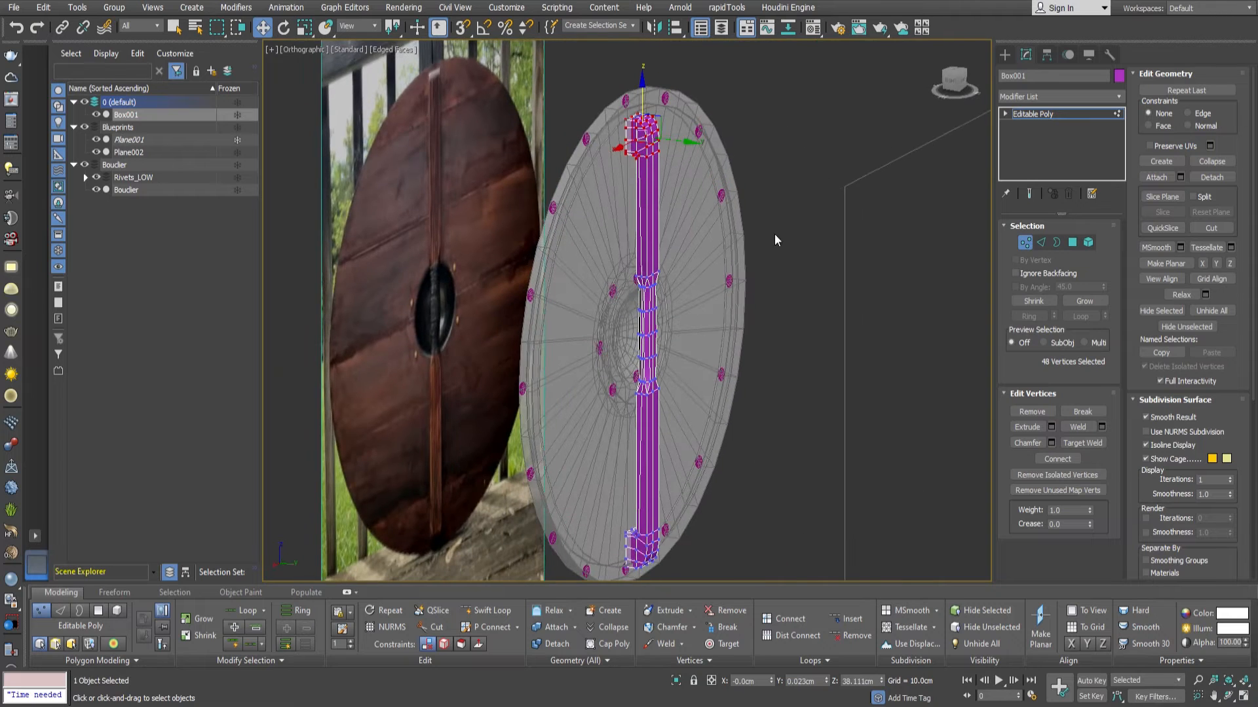
{"action": "left_click", "coordinate": [1020, 244]}
Move the whole bar slightly along Y, away from the shield's back, to about 0.287 cm.
{"action": "scroll", "coordinate": [663, 317], "scroll_direction": "up", "scroll_amount": 5}
{"action": "middle_click_drag", "start_coordinate": [662, 315], "coordinate": [718, 353], "text": "alt"}
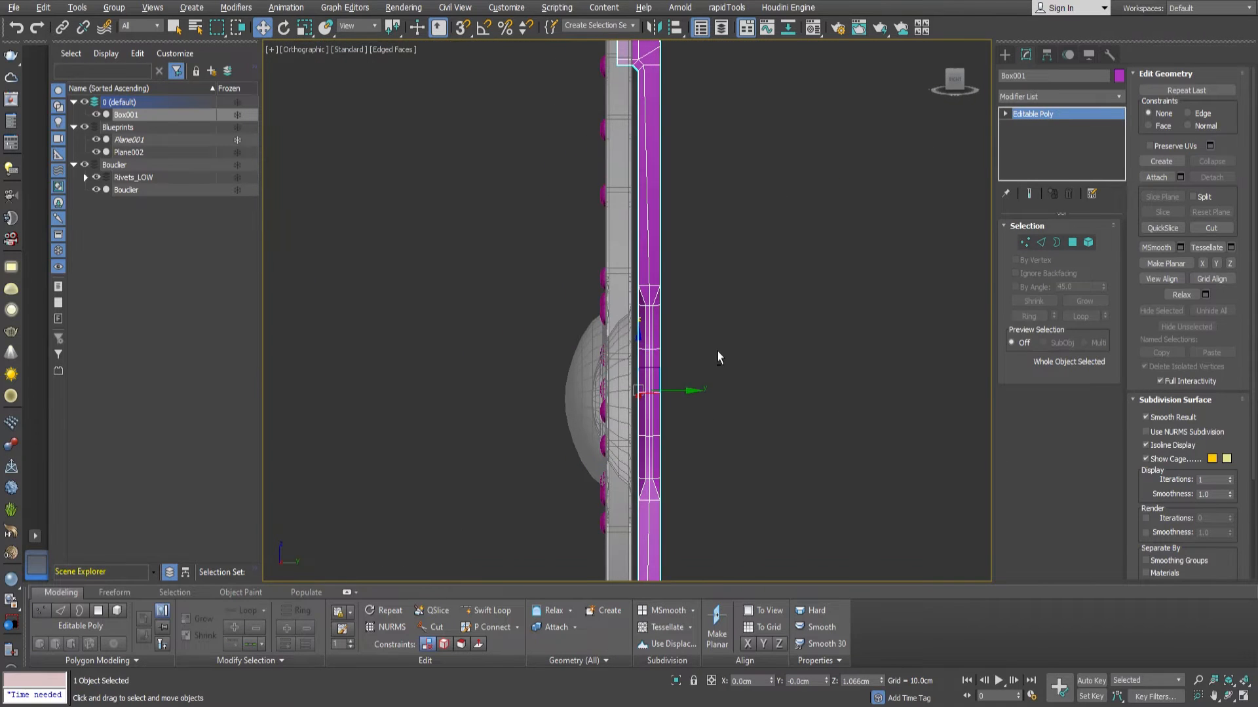
{"action": "left_click_drag", "start_coordinate": [695, 397], "coordinate": [699, 397]}
Snap the upper block's open-side vertices to the back surface of the shield.
{"action": "middle_click_drag", "start_coordinate": [645, 144], "coordinate": [657, 375]}
{"action": "scroll", "coordinate": [636, 328], "scroll_direction": "up", "scroll_amount": 3}
{"action": "key", "text": "1"}
{"action": "left_click_drag", "start_coordinate": [609, 293], "coordinate": [643, 91]}
{"action": "middle_click_drag", "start_coordinate": [693, 197], "coordinate": [653, 214], "text": "alt"}
{"action": "scroll", "coordinate": [649, 214], "scroll_direction": "up", "scroll_amount": 3}
{"action": "left_click_drag", "start_coordinate": [670, 204], "coordinate": [649, 85]}
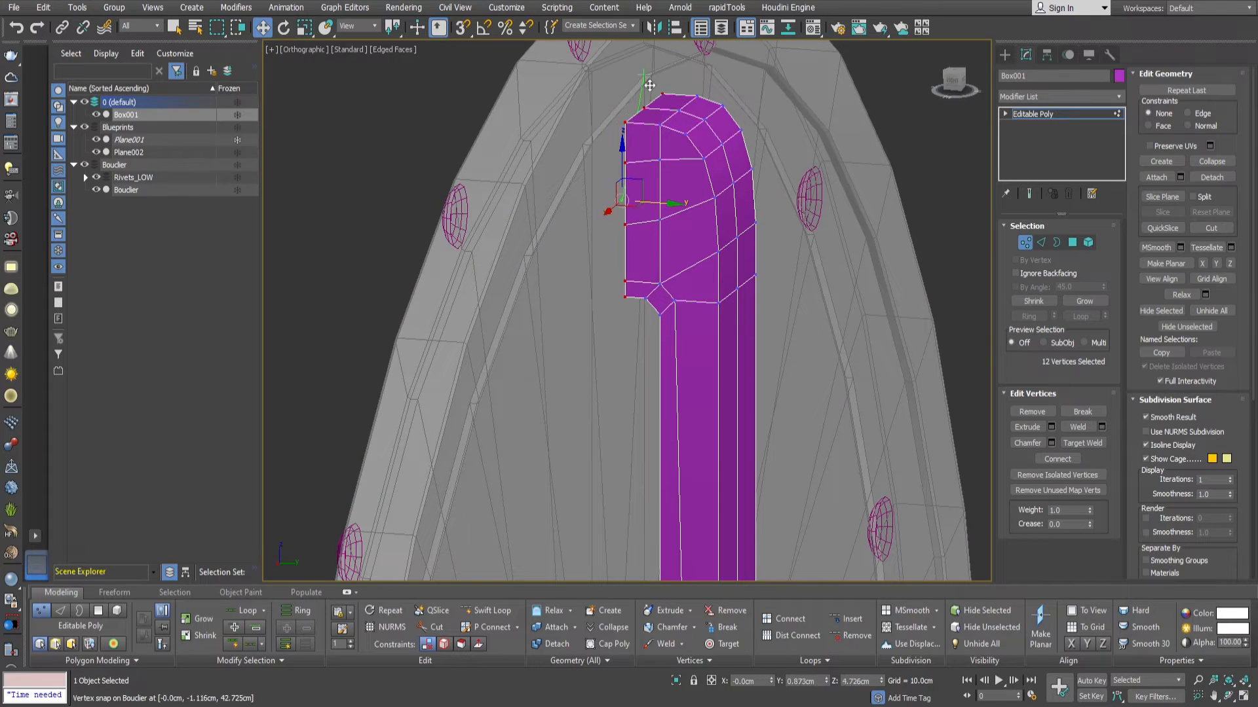
{"action": "scroll", "coordinate": [655, 163], "scroll_direction": "down", "scroll_amount": 3}
{"action": "left_click", "coordinate": [1027, 242]}
Mirror the adjusted upper end to the lower end with a Y-axis Symmetry modifier and collapse it to an Editable Poly.
{"action": "middle_click_drag", "start_coordinate": [687, 238], "coordinate": [734, 327], "text": "alt"}
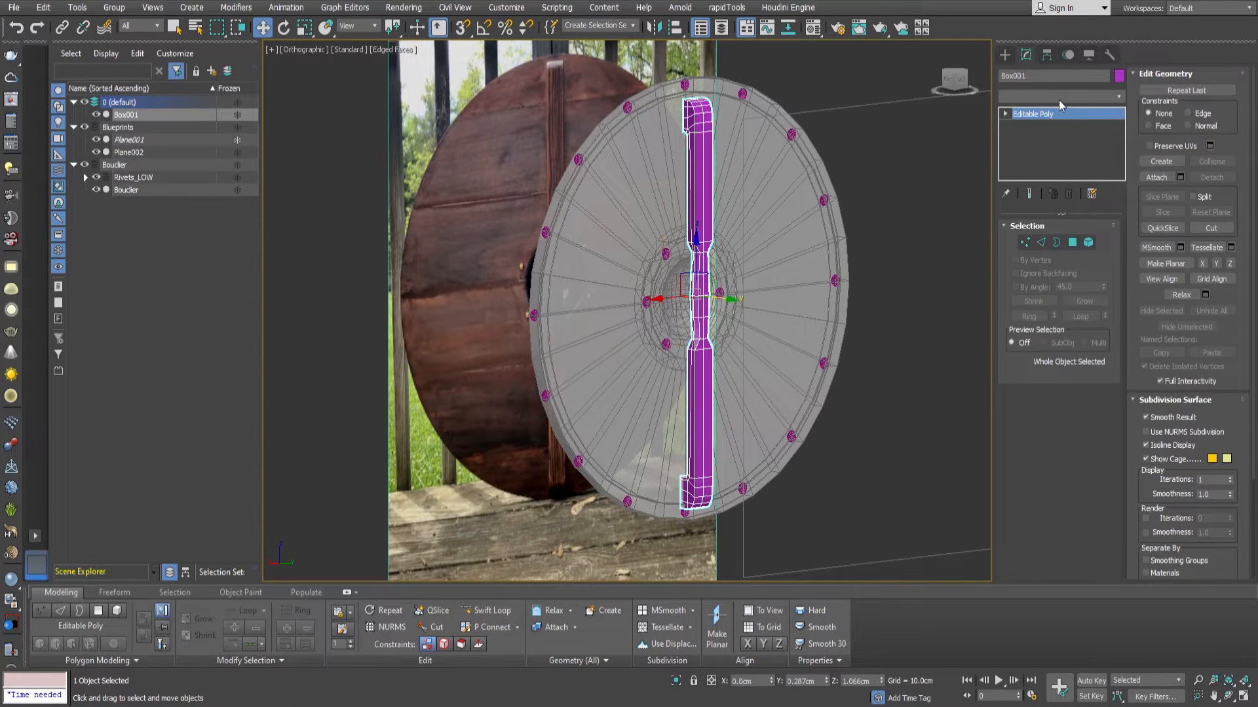
{"action": "key", "text": "Return"}
{"action": "left_click", "coordinate": [1052, 252]}
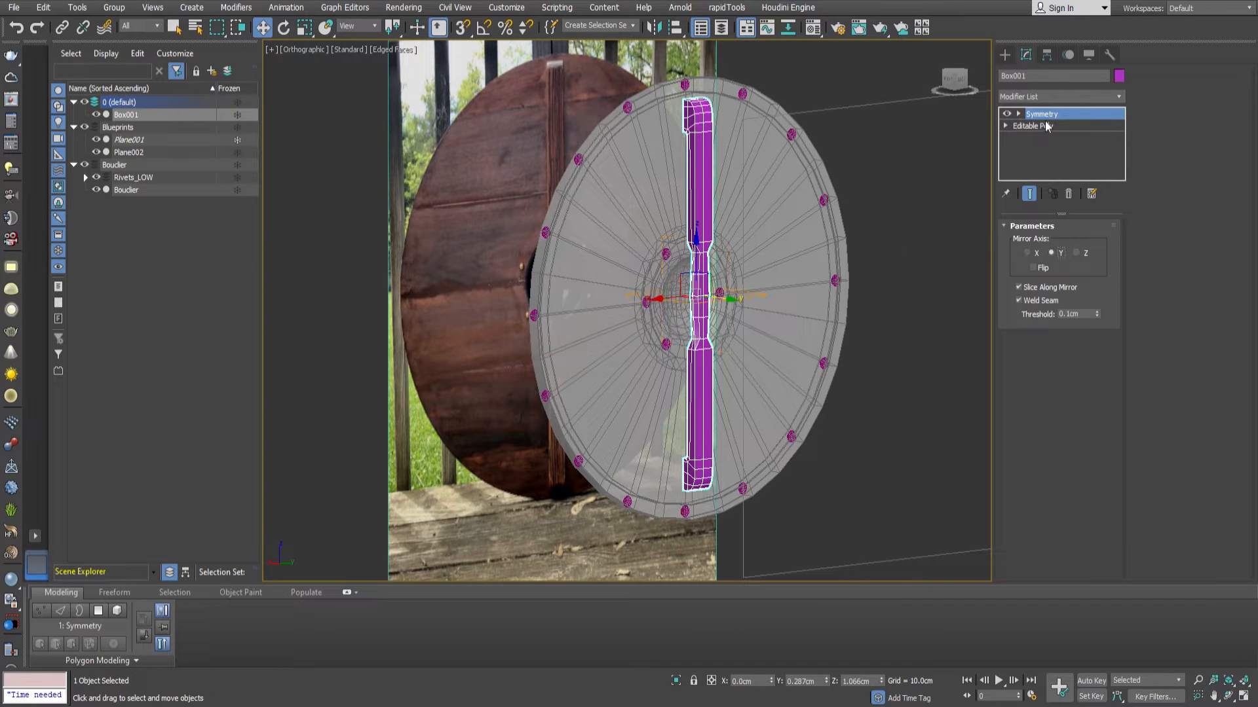
{"action": "key", "text": "alt+e"}
Turn off the see-through display of the shield and reselect the bar.
{"action": "middle_click_drag", "start_coordinate": [735, 317], "coordinate": [723, 339]}
{"action": "middle_click_drag", "start_coordinate": [723, 340], "coordinate": [769, 348], "text": "alt"}
{"action": "scroll", "coordinate": [714, 343], "scroll_direction": "up", "scroll_amount": 2}
{"action": "left_click", "coordinate": [719, 336]}
{"action": "left_click", "coordinate": [679, 355]}
{"action": "scroll", "coordinate": [752, 348], "scroll_direction": "down", "scroll_amount": 3}
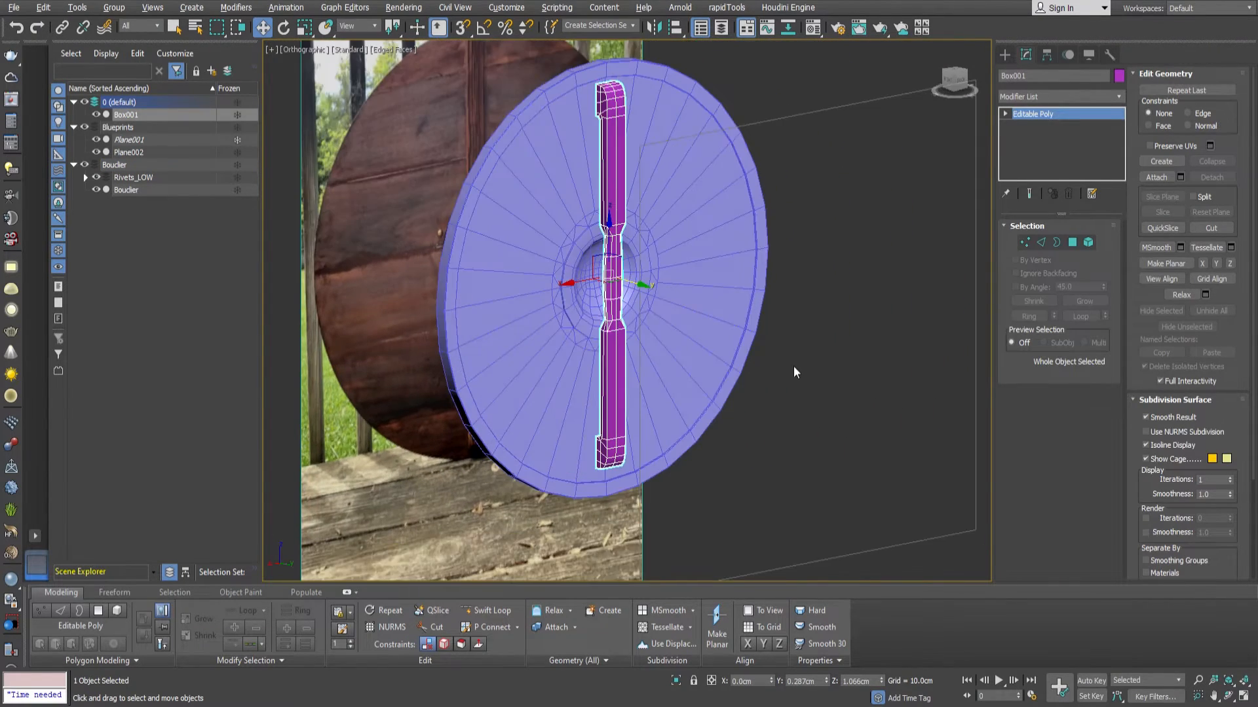
Hide the Bouclier layer and move the bar into it, renamed Poignée_LOW.
{"action": "middle_click_drag", "start_coordinate": [750, 266], "coordinate": [926, 320]}
{"action": "middle_click_drag", "start_coordinate": [808, 326], "coordinate": [817, 327], "text": "alt"}
{"action": "key", "text": "f"}
{"action": "scroll", "coordinate": [681, 327], "scroll_direction": "up", "scroll_amount": 4}
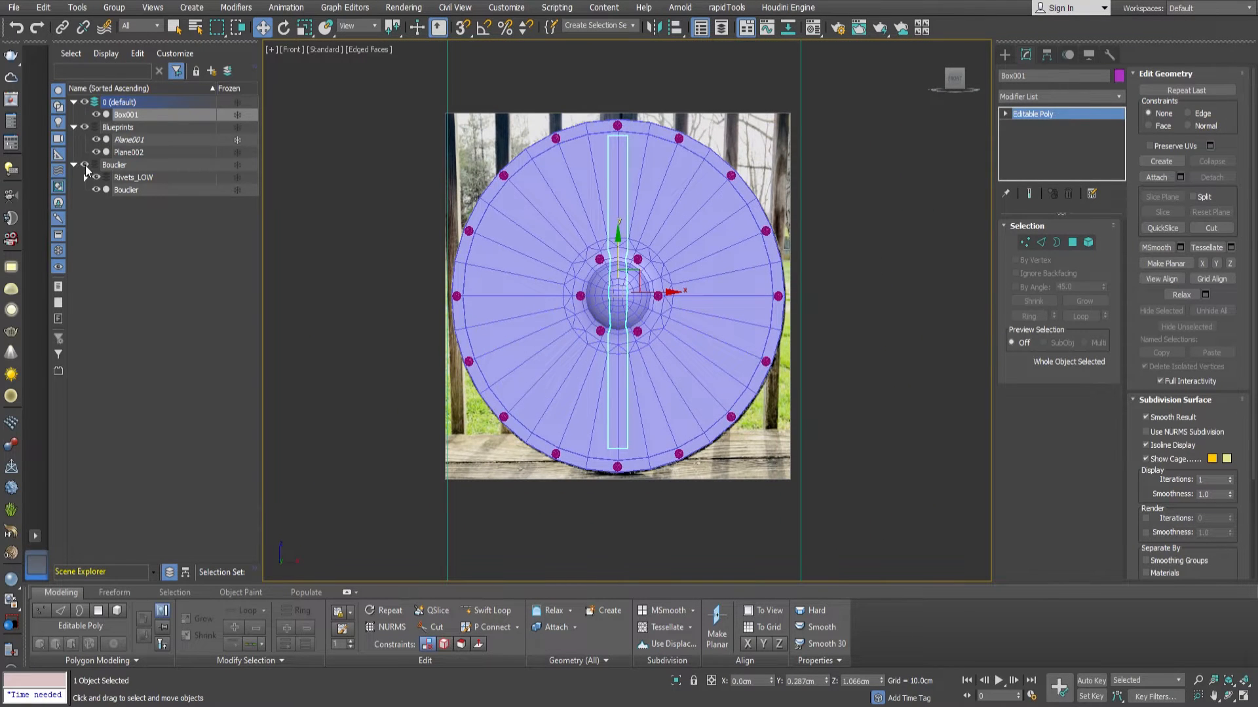
{"action": "left_click", "coordinate": [85, 165]}
{"action": "left_click", "coordinate": [132, 116]}
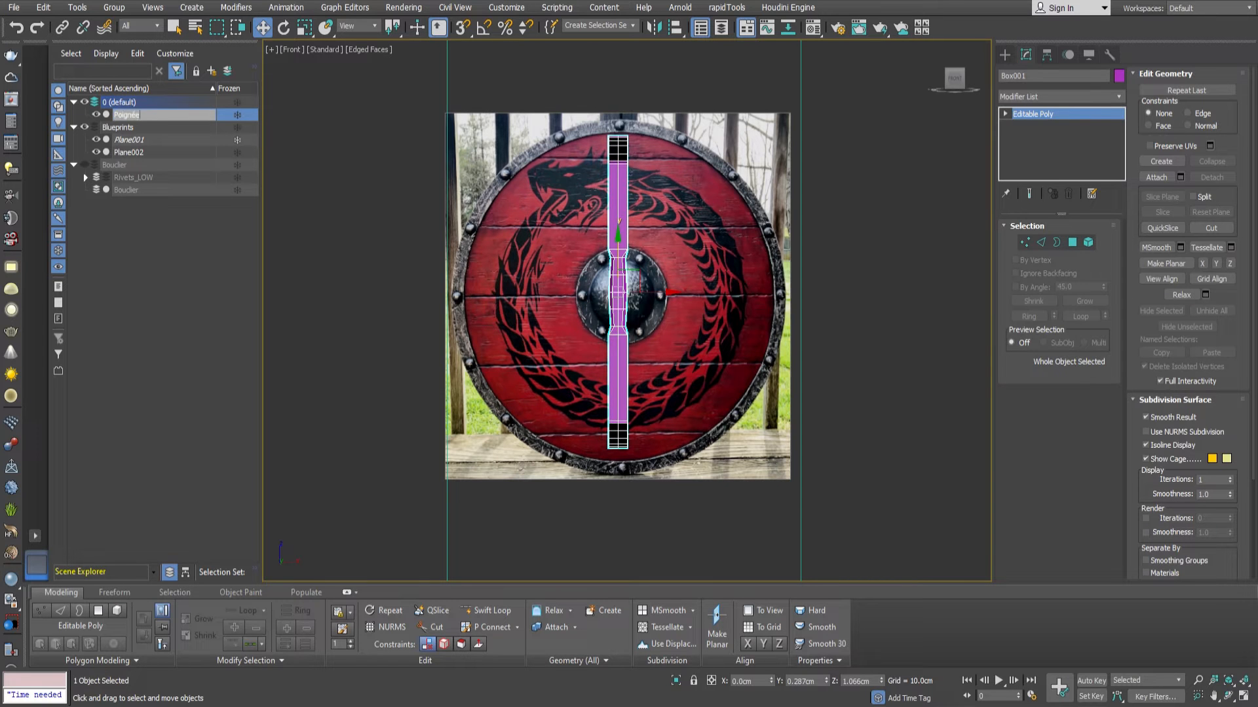
{"action": "left_click_drag", "start_coordinate": [135, 116], "coordinate": [113, 168]}
Draw a plane about 93.3 cm square over the front reference image, with 10 length and 10 width segments.
{"action": "scroll", "coordinate": [649, 293], "scroll_direction": "up", "scroll_amount": 3}
{"action": "mouse_move", "coordinate": [649, 293]}
{"action": "middle_mouse_down"}
{"action": "mouse_move", "coordinate": [661, 283]}
{"action": "mouse_move", "coordinate": [657, 302]}
{"action": "middle_mouse_up"}
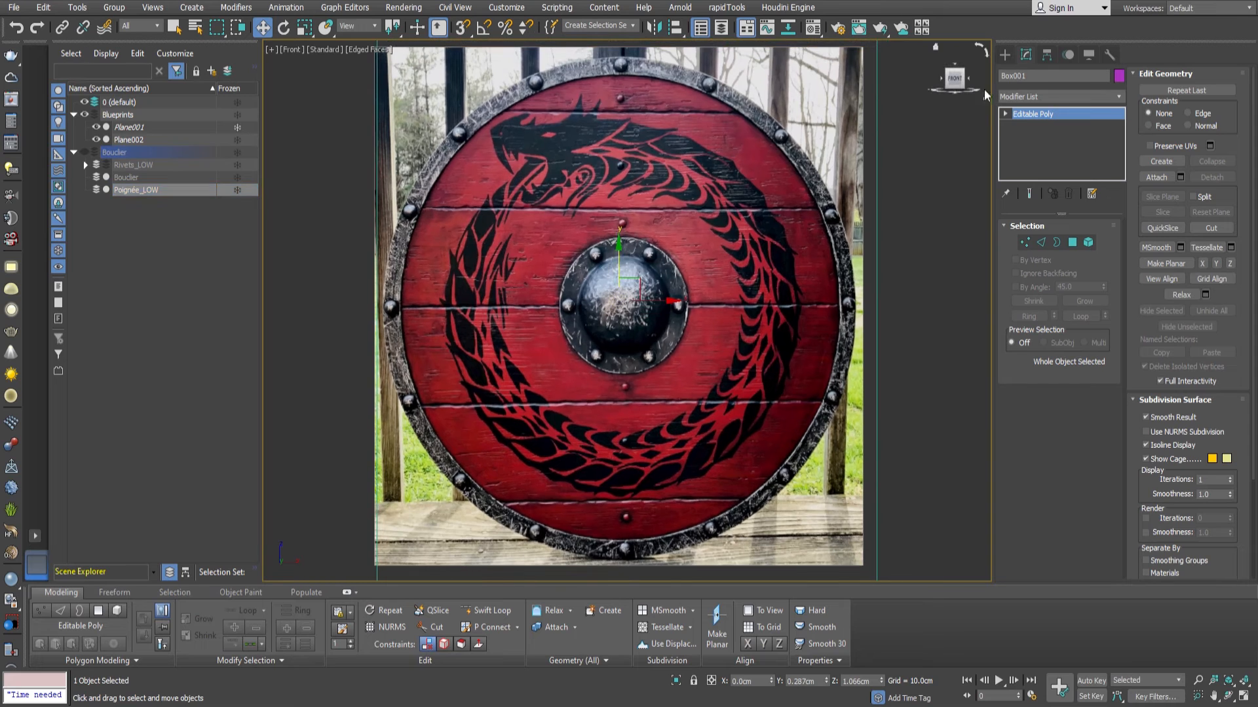
{"action": "left_click", "coordinate": [1003, 56]}
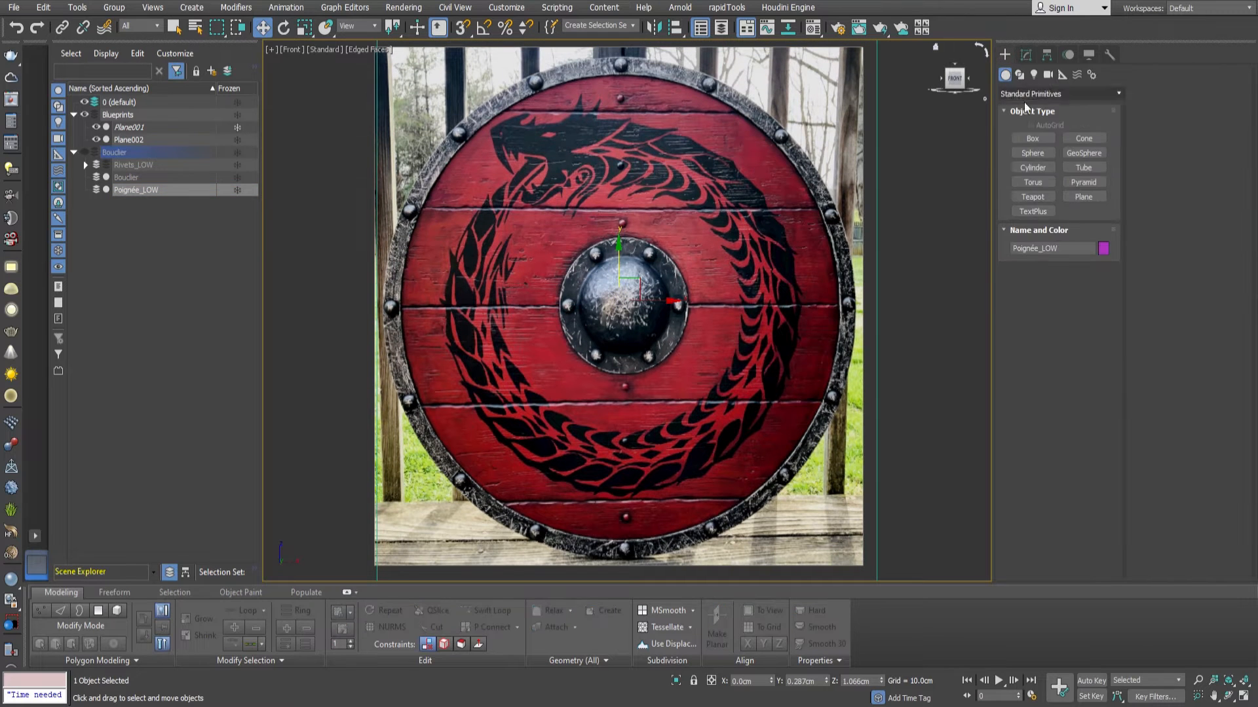
{"action": "left_click", "coordinate": [1083, 196]}
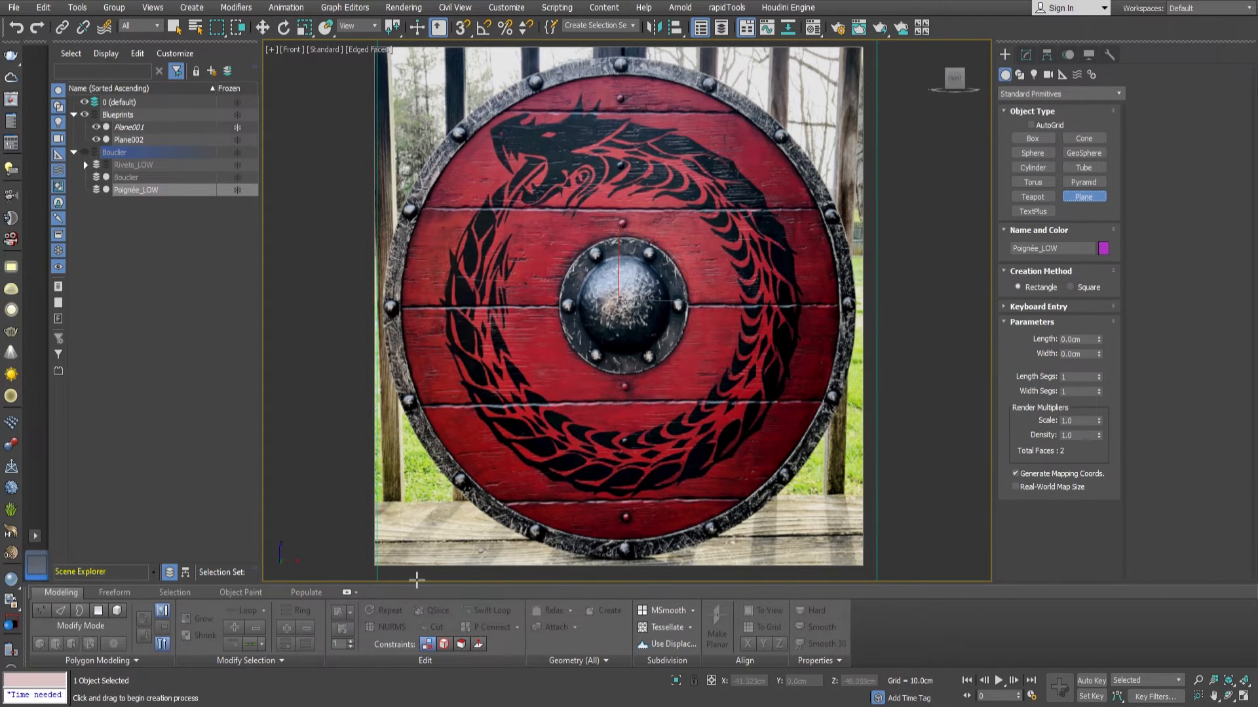
{"action": "left_click_drag", "start_coordinate": [391, 574], "coordinate": [870, 64]}
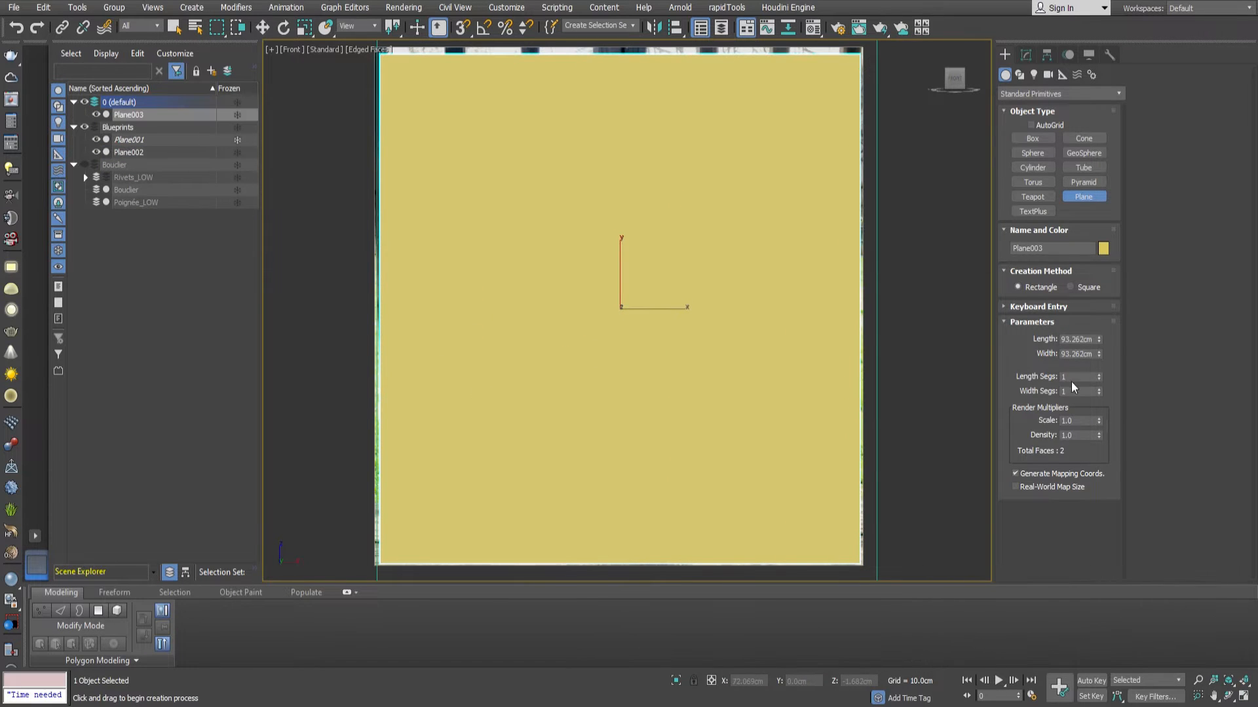
{"action": "type", "text": "10"}
{"action": "key", "text": "Tab"}
{"action": "type", "text": "10"}
{"action": "key", "text": "Return"}
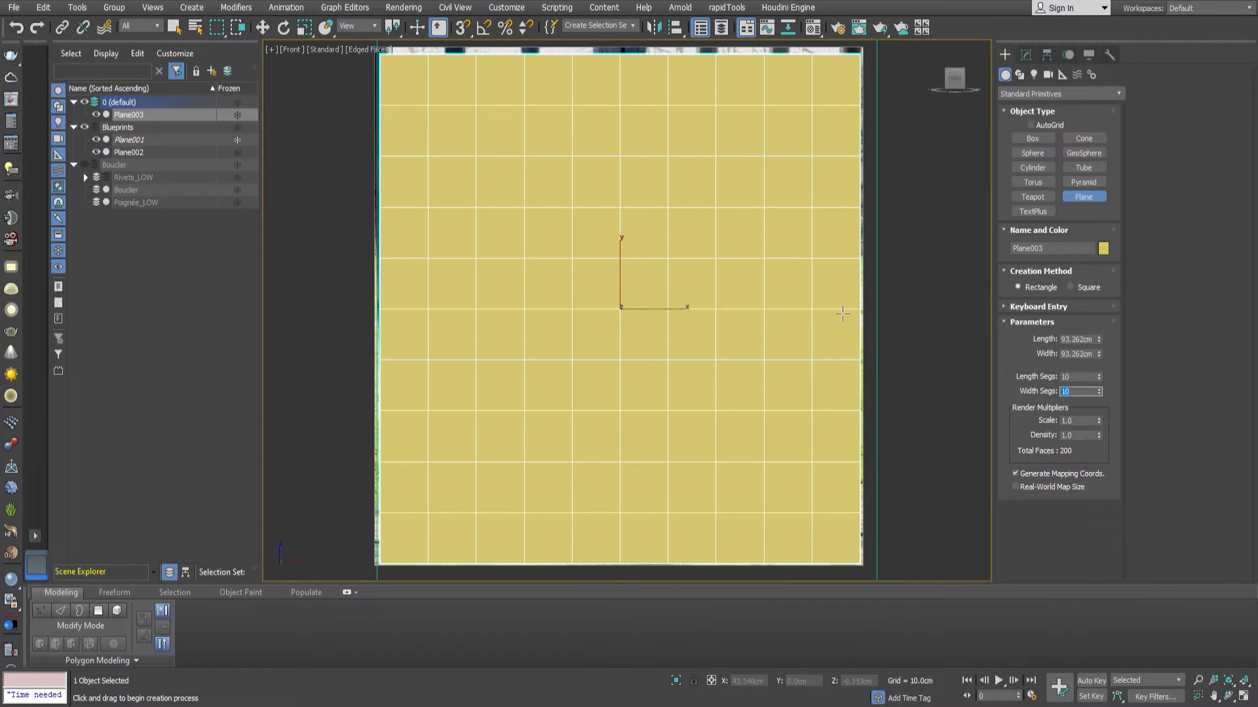
Convert the plane to an Editable Poly, make it see-through and start editing its vertices.
{"action": "key", "text": "w"}
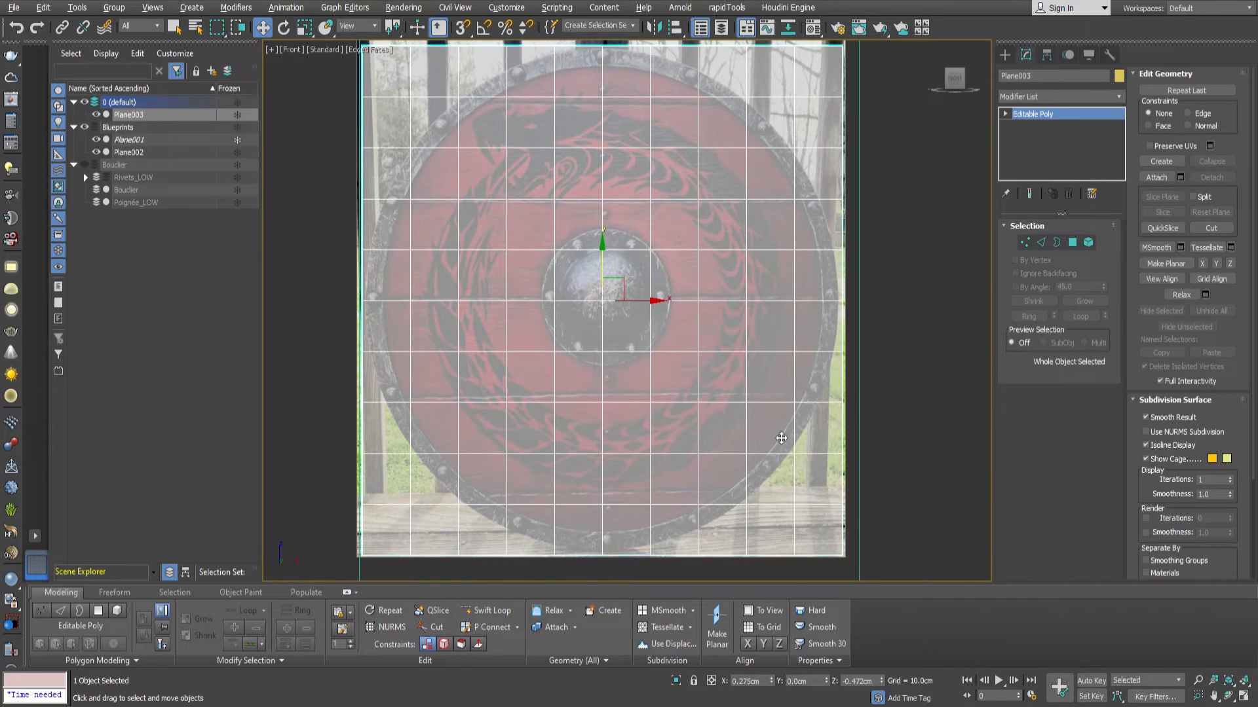
{"action": "key", "text": "1"}
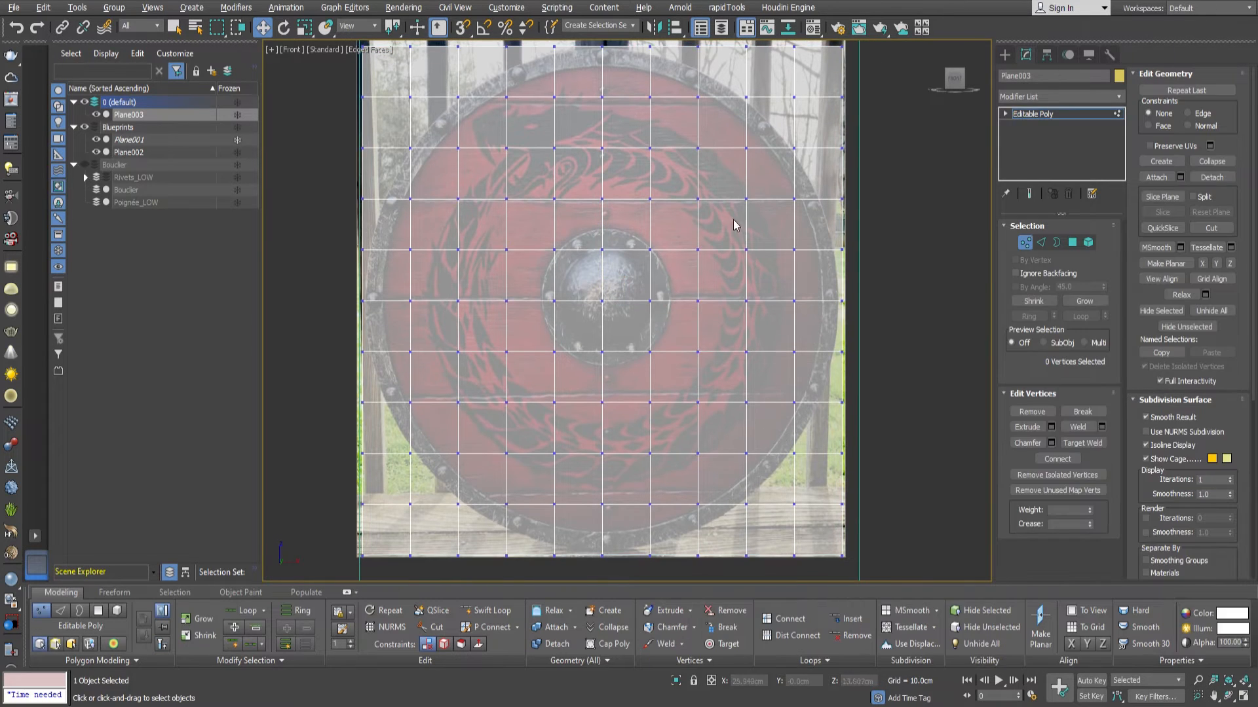
{"action": "middle_click_drag", "start_coordinate": [733, 218], "coordinate": [745, 251]}
{"action": "scroll", "coordinate": [644, 125], "scroll_direction": "up", "scroll_amount": 5}
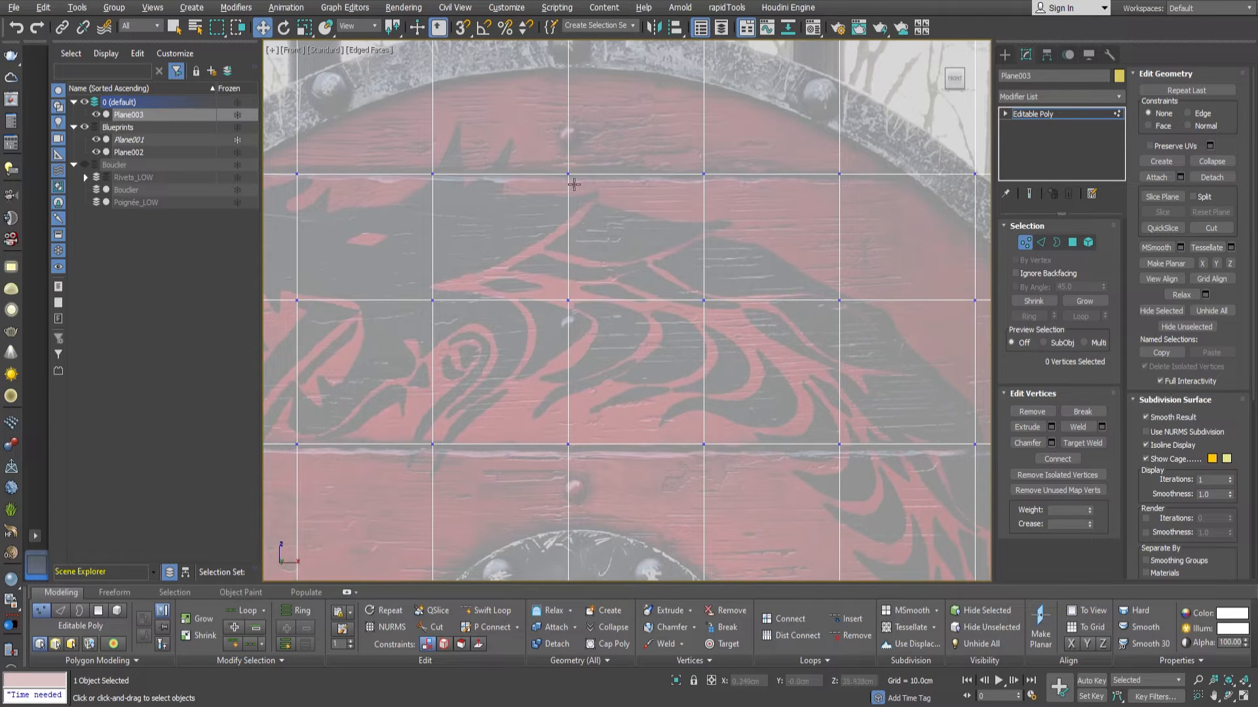
Move the vertices of the plane's second row from the top onto the uppermost plank seam of the reference.
{"action": "left_click", "coordinate": [838, 176]}
{"action": "middle_click_drag", "start_coordinate": [950, 190], "coordinate": [841, 211]}
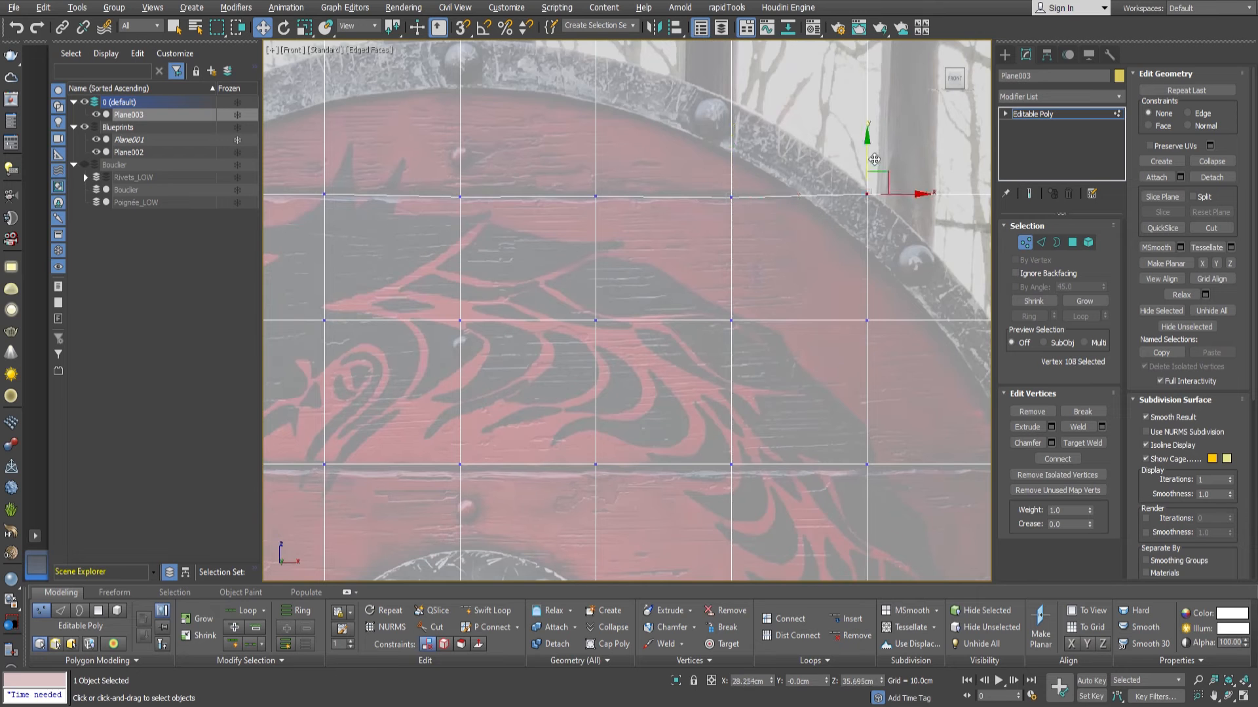
{"action": "scroll", "coordinate": [491, 233], "scroll_direction": "down", "scroll_amount": 2}
{"action": "mouse_move", "coordinate": [492, 233]}
{"action": "middle_mouse_down"}
{"action": "mouse_move", "coordinate": [763, 240]}
{"action": "mouse_move", "coordinate": [482, 236]}
{"action": "middle_mouse_up"}
{"action": "scroll", "coordinate": [524, 209], "scroll_direction": "up", "scroll_amount": 2}
{"action": "left_click_drag", "start_coordinate": [492, 231], "coordinate": [491, 228]}
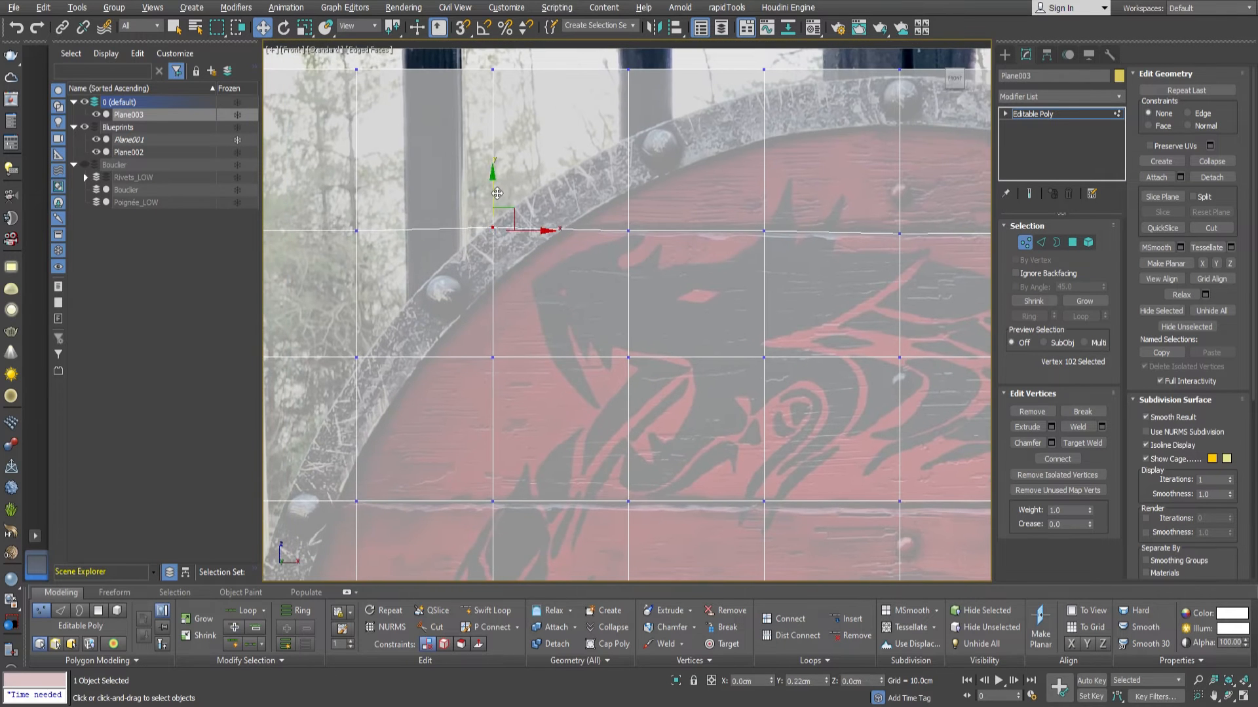
{"action": "left_click_drag", "start_coordinate": [627, 231], "coordinate": [627, 229]}
{"action": "scroll", "coordinate": [627, 229], "scroll_direction": "down", "scroll_amount": 3}
{"action": "middle_click_drag", "start_coordinate": [627, 230], "coordinate": [440, 197]}
Align the vertex row above the central boss with the second plank seam of the reference.
{"action": "scroll", "coordinate": [732, 297], "scroll_direction": "down", "scroll_amount": 1}
{"action": "left_click_drag", "start_coordinate": [897, 308], "coordinate": [354, 337]}
{"action": "scroll", "coordinate": [605, 330], "scroll_direction": "up", "scroll_amount": 3}
{"action": "middle_click_drag", "start_coordinate": [655, 288], "coordinate": [358, 290]}
{"action": "middle_click_drag", "start_coordinate": [773, 308], "coordinate": [694, 315]}
{"action": "left_click_drag", "start_coordinate": [819, 325], "coordinate": [820, 319]}
{"action": "left_click_drag", "start_coordinate": [955, 320], "coordinate": [387, 367]}
{"action": "scroll", "coordinate": [659, 318], "scroll_direction": "down", "scroll_amount": 3}
{"action": "scroll", "coordinate": [451, 338], "scroll_direction": "up", "scroll_amount": 3}
{"action": "left_click", "coordinate": [367, 252]}
Adjust the middle row's vertices to follow the plank seam running through the central boss.
{"action": "scroll", "coordinate": [592, 343], "scroll_direction": "down", "scroll_amount": 3}
{"action": "scroll", "coordinate": [527, 362], "scroll_direction": "up", "scroll_amount": 4}
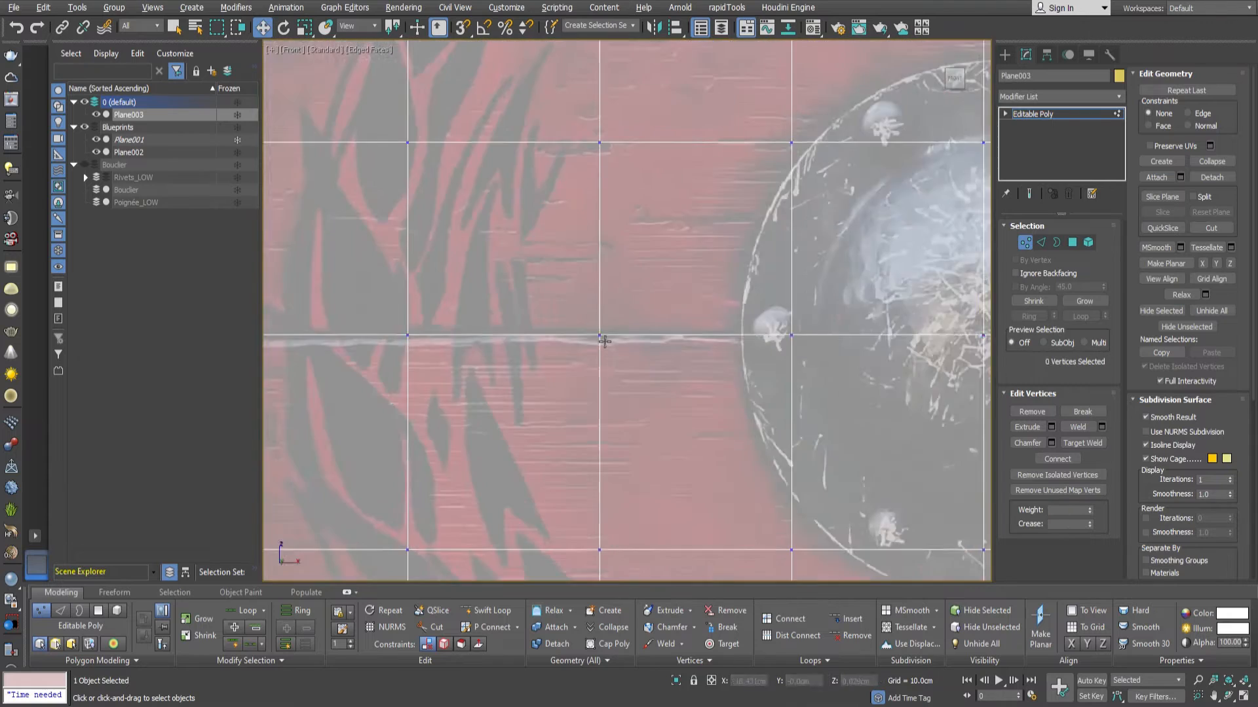
{"action": "middle_click_drag", "start_coordinate": [603, 336], "coordinate": [970, 340]}
{"action": "left_click_drag", "start_coordinate": [803, 341], "coordinate": [803, 338]}
{"action": "left_click_drag", "start_coordinate": [611, 341], "coordinate": [612, 343]}
{"action": "middle_click_drag", "start_coordinate": [917, 347], "coordinate": [393, 357]}
{"action": "left_click_drag", "start_coordinate": [594, 347], "coordinate": [594, 351]}
Move and slightly rotate the vertex row below the boss, fitting single vertices to the plank seam there.
{"action": "scroll", "coordinate": [754, 314], "scroll_direction": "down", "scroll_amount": 4}
{"action": "left_click_drag", "start_coordinate": [249, 324], "coordinate": [805, 311]}
{"action": "scroll", "coordinate": [515, 309], "scroll_direction": "up", "scroll_amount": 3}
{"action": "key", "text": "e"}
{"action": "left_click_drag", "start_coordinate": [576, 305], "coordinate": [574, 303]}
{"action": "key", "text": "w"}
{"action": "scroll", "coordinate": [609, 315], "scroll_direction": "down", "scroll_amount": 2}
{"action": "scroll", "coordinate": [721, 308], "scroll_direction": "up", "scroll_amount": 4}
{"action": "left_click", "coordinate": [469, 340]}
{"action": "scroll", "coordinate": [845, 339], "scroll_direction": "down", "scroll_amount": 4}
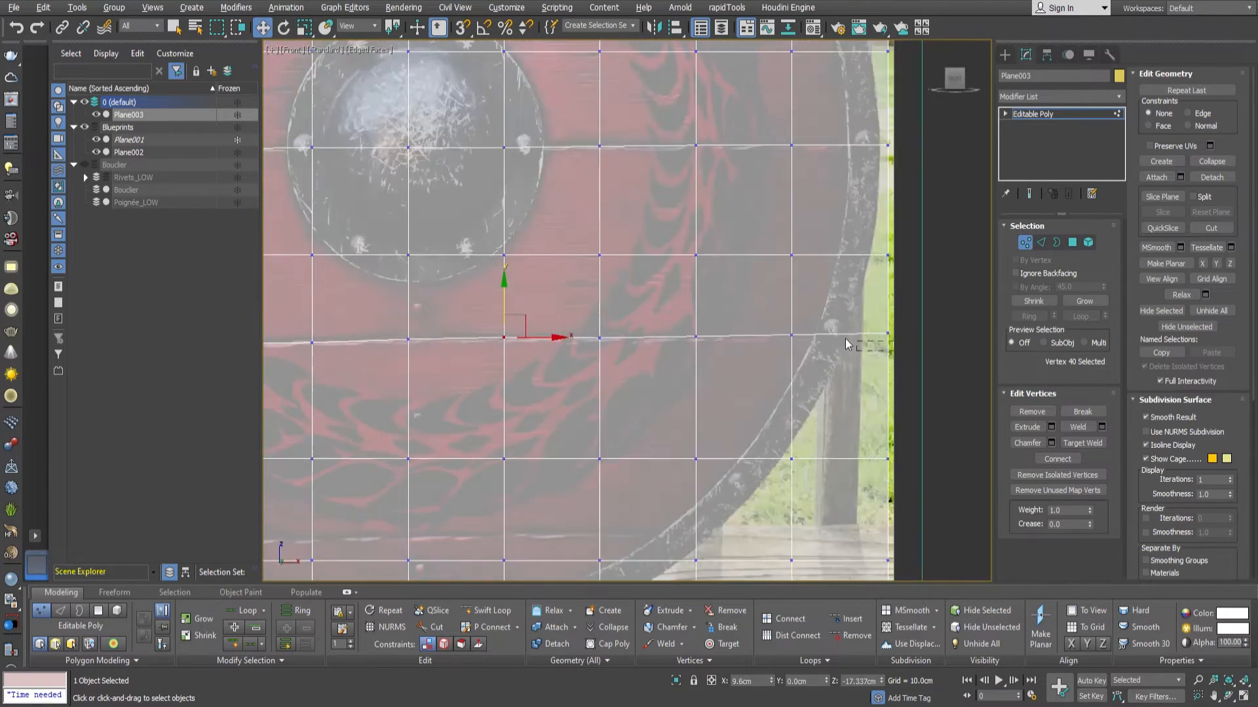
{"action": "left_click", "coordinate": [699, 338]}
Move and rotate the second-lowest vertex row to match the lowest plank seam of the reference.
{"action": "scroll", "coordinate": [609, 370], "scroll_direction": "down", "scroll_amount": 5}
{"action": "scroll", "coordinate": [298, 477], "scroll_direction": "up", "scroll_amount": 2}
{"action": "left_click_drag", "start_coordinate": [301, 386], "coordinate": [855, 341]}
{"action": "left_click_drag", "start_coordinate": [862, 434], "coordinate": [305, 393]}
{"action": "scroll", "coordinate": [561, 406], "scroll_direction": "up", "scroll_amount": 5}
{"action": "key", "text": "e"}
{"action": "key", "text": "w"}
{"action": "scroll", "coordinate": [590, 368], "scroll_direction": "down", "scroll_amount": 5}
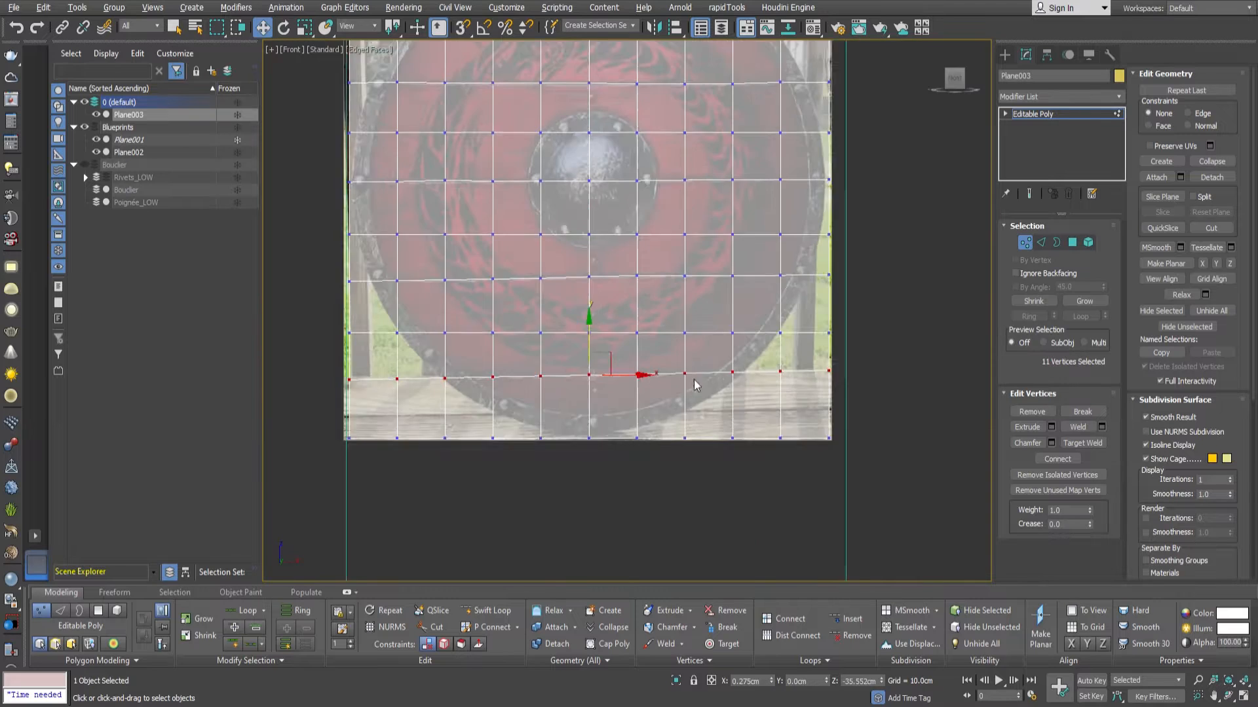
Lower the vertices of the plane's top edge onto the shield's metal rim.
{"action": "left_click_drag", "start_coordinate": [868, 455], "coordinate": [318, 416]}
{"action": "left_click_drag", "start_coordinate": [783, 234], "coordinate": [393, 194]}
{"action": "left_click_drag", "start_coordinate": [584, 170], "coordinate": [584, 178]}
{"action": "scroll", "coordinate": [429, 227], "scroll_direction": "up", "scroll_amount": 5}
{"action": "left_click_drag", "start_coordinate": [602, 220], "coordinate": [603, 247]}
{"action": "middle_click_drag", "start_coordinate": [917, 289], "coordinate": [626, 293]}
{"action": "left_click_drag", "start_coordinate": [581, 225], "coordinate": [581, 254]}
{"action": "middle_click_drag", "start_coordinate": [814, 261], "coordinate": [812, 269]}
Remove the surplus vertices outside the shield at the plane's upper-right corner.
{"action": "left_click_drag", "start_coordinate": [812, 268], "coordinate": [678, 193]}
{"action": "key", "text": "Delete"}
{"action": "left_click", "coordinate": [648, 232]}
{"action": "key", "text": "BackSpace"}
{"action": "middle_click_drag", "start_coordinate": [780, 295], "coordinate": [764, 271]}
{"action": "left_click_drag", "start_coordinate": [742, 252], "coordinate": [798, 307]}
{"action": "key", "text": "Delete"}
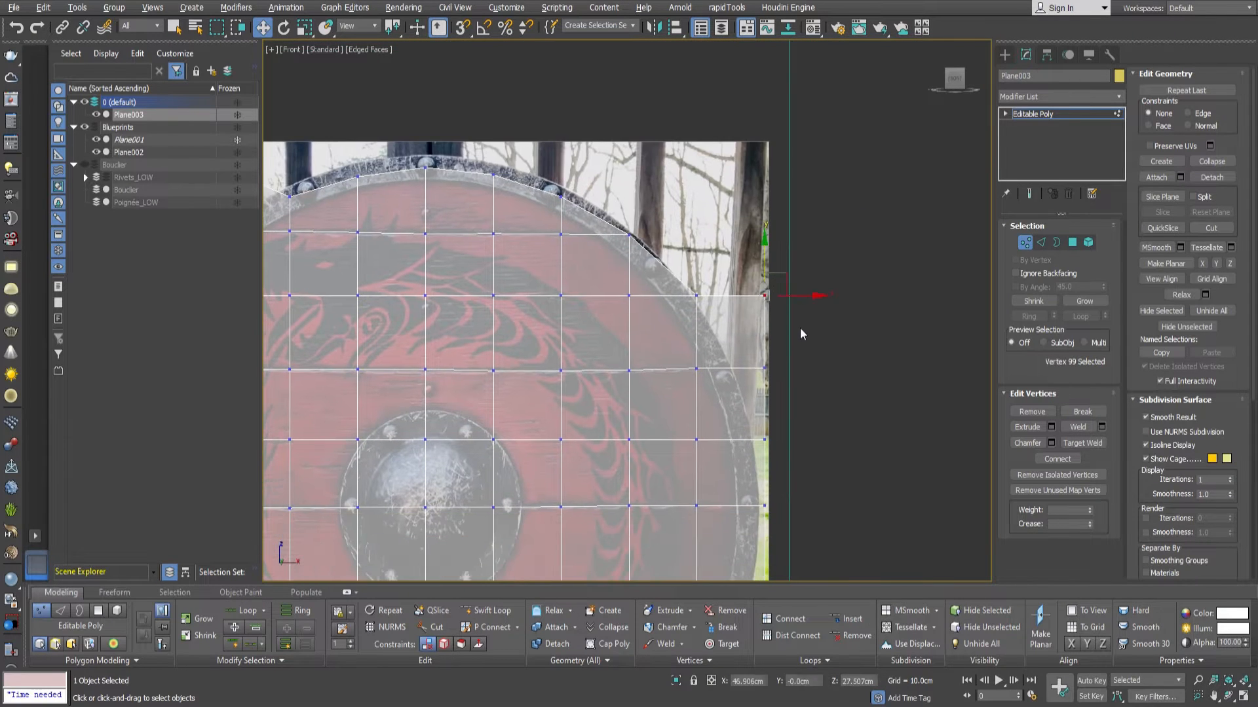
Pull the plane's upper-right boundary vertices in to the shield rim and shift the adjacent inner vertices inward.
{"action": "scroll", "coordinate": [716, 262], "scroll_direction": "up", "scroll_amount": 2}
{"action": "scroll", "coordinate": [716, 257], "scroll_direction": "up", "scroll_amount": 2}
{"action": "left_click_drag", "start_coordinate": [706, 256], "coordinate": [677, 255]}
{"action": "left_click_drag", "start_coordinate": [572, 134], "coordinate": [558, 133]}
{"action": "middle_click_drag", "start_coordinate": [668, 321], "coordinate": [650, 243]}
{"action": "left_click_drag", "start_coordinate": [687, 323], "coordinate": [651, 324]}
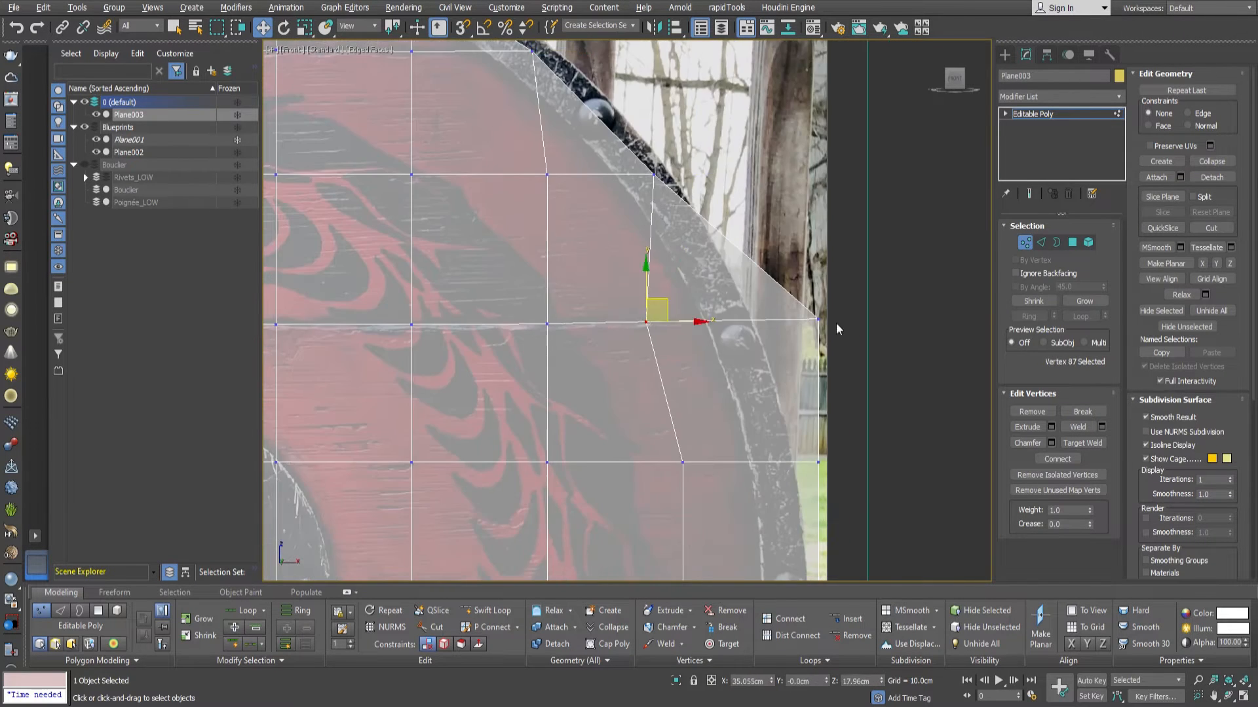
{"action": "left_click_drag", "start_coordinate": [824, 323], "coordinate": [739, 324]}
{"action": "middle_click_drag", "start_coordinate": [734, 367], "coordinate": [734, 237]}
{"action": "left_click", "coordinate": [690, 336]}
{"action": "left_click_drag", "start_coordinate": [691, 338], "coordinate": [679, 338]}
{"action": "left_click_drag", "start_coordinate": [827, 338], "coordinate": [784, 337]}
Pull the remaining boundary vertices down the plane's right side in to the shield rim.
{"action": "middle_click_drag", "start_coordinate": [824, 470], "coordinate": [814, 288]}
{"action": "left_click_drag", "start_coordinate": [817, 288], "coordinate": [791, 287]}
{"action": "middle_click_drag", "start_coordinate": [815, 442], "coordinate": [815, 306]}
{"action": "left_click_drag", "start_coordinate": [817, 306], "coordinate": [771, 306]}
{"action": "middle_click_drag", "start_coordinate": [806, 419], "coordinate": [827, 308]}
{"action": "left_click_drag", "start_coordinate": [839, 309], "coordinate": [765, 309]}
{"action": "middle_click_drag", "start_coordinate": [761, 383], "coordinate": [826, 227]}
{"action": "left_click_drag", "start_coordinate": [768, 317], "coordinate": [737, 316]}
Remove the surplus vertices outside the shield at the plane's lower-right corner.
{"action": "left_click", "coordinate": [901, 315]}
{"action": "key", "text": "BackSpace"}
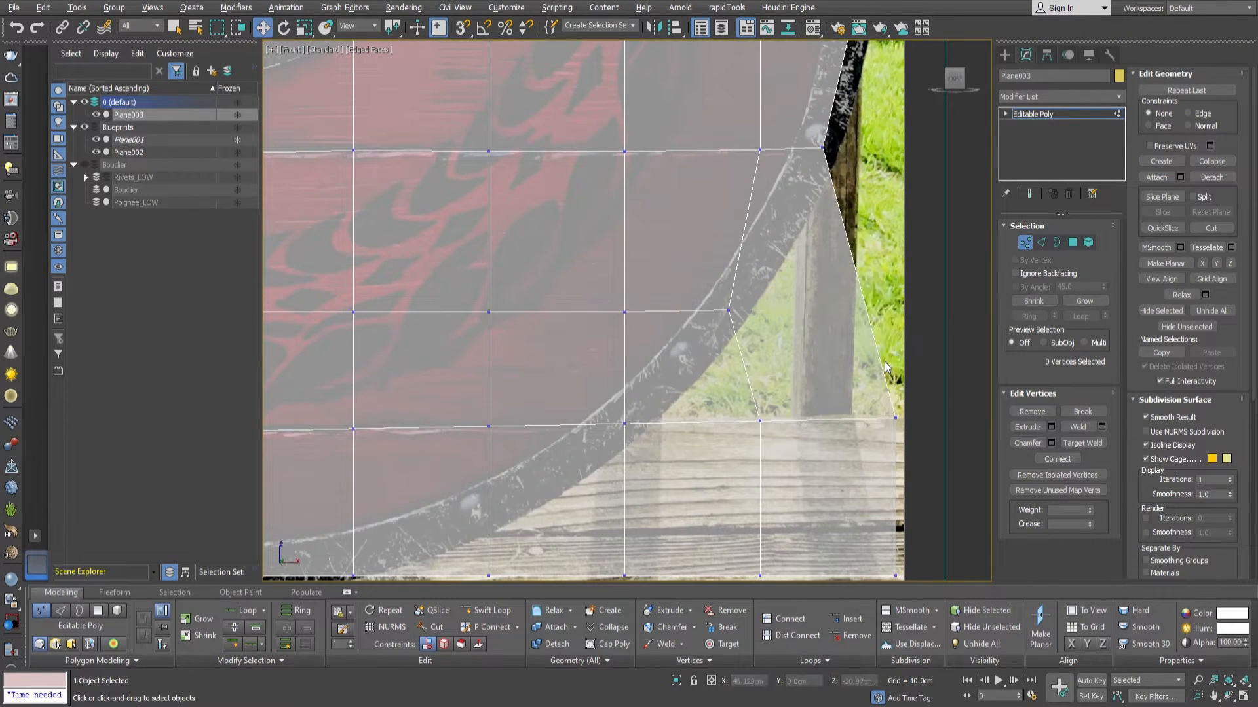
{"action": "left_click", "coordinate": [900, 421]}
{"action": "scroll", "coordinate": [858, 264], "scroll_direction": "down", "scroll_amount": 2}
{"action": "key", "text": "ctrl+z"}
{"action": "key", "text": "ctrl+z"}
{"action": "left_click", "coordinate": [879, 321]}
{"action": "key", "text": "Delete"}
{"action": "left_click", "coordinate": [879, 246]}
{"action": "key", "text": "BackSpace"}
Raise the vertices of the plane's bottom edge onto the shield rim.
{"action": "middle_click_drag", "start_coordinate": [704, 390], "coordinate": [876, 345]}
{"action": "left_click_drag", "start_coordinate": [763, 365], "coordinate": [765, 321]}
{"action": "left_click_drag", "start_coordinate": [667, 366], "coordinate": [668, 352]}
{"action": "middle_click_drag", "start_coordinate": [670, 357], "coordinate": [834, 334]}
{"action": "left_click_drag", "start_coordinate": [608, 353], "coordinate": [609, 303]}
Remove the surplus vertices at the plane's lower-left corner and fit the remaining corner vertex to the rim.
{"action": "left_click_drag", "start_coordinate": [543, 367], "coordinate": [376, 394]}
{"action": "key", "text": "Delete"}
{"action": "left_click", "coordinate": [597, 389]}
{"action": "key", "text": "BackSpace"}
{"action": "left_click", "coordinate": [597, 292]}
{"action": "left_click_drag", "start_coordinate": [616, 283], "coordinate": [625, 279]}
{"action": "middle_click_drag", "start_coordinate": [385, 290], "coordinate": [406, 363]}
{"action": "key", "text": "BackSpace"}
Move the plane's lower-left boundary vertices inward onto the shield rim.
{"action": "middle_click_drag", "start_coordinate": [524, 288], "coordinate": [537, 324]}
{"action": "left_click_drag", "start_coordinate": [554, 298], "coordinate": [572, 294]}
{"action": "middle_click_drag", "start_coordinate": [469, 228], "coordinate": [498, 309]}
{"action": "left_click", "coordinate": [469, 287]}
{"action": "left_click_drag", "start_coordinate": [490, 276], "coordinate": [573, 285]}
{"action": "middle_click_drag", "start_coordinate": [576, 217], "coordinate": [599, 278]}
{"action": "left_click_drag", "start_coordinate": [586, 255], "coordinate": [596, 254]}
{"action": "middle_click_drag", "start_coordinate": [518, 248], "coordinate": [593, 299]}
{"action": "left_click_drag", "start_coordinate": [566, 306], "coordinate": [596, 305]}
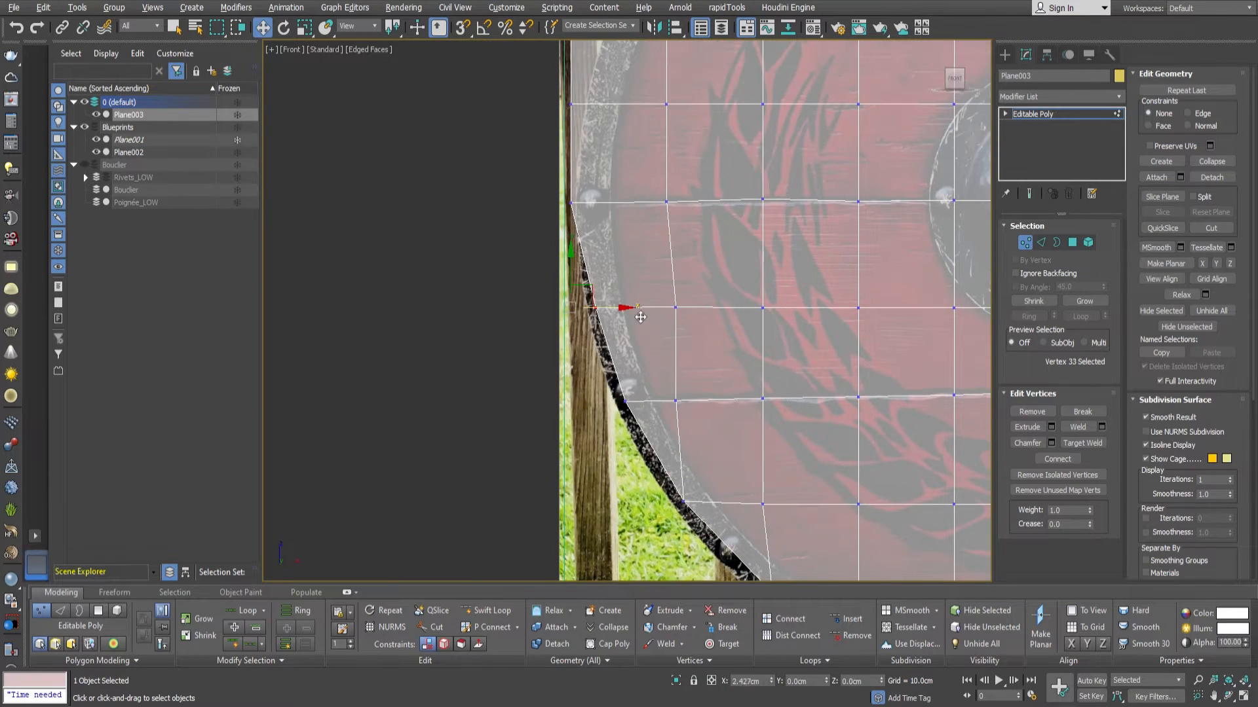
Move the plane's upper-left boundary vertices onto the shield rim and shift the neighbouring inner vertices inward.
{"action": "middle_click_drag", "start_coordinate": [603, 210], "coordinate": [603, 320]}
{"action": "scroll", "coordinate": [600, 317], "scroll_direction": "up", "scroll_amount": 2}
{"action": "left_click", "coordinate": [554, 313]}
{"action": "left_click_drag", "start_coordinate": [601, 317], "coordinate": [632, 317]}
{"action": "middle_click_drag", "start_coordinate": [590, 236], "coordinate": [597, 368]}
{"action": "left_click_drag", "start_coordinate": [562, 304], "coordinate": [603, 303]}
{"action": "middle_click_drag", "start_coordinate": [590, 249], "coordinate": [558, 338]}
{"action": "left_click_drag", "start_coordinate": [531, 248], "coordinate": [622, 247]}
{"action": "middle_click_drag", "start_coordinate": [629, 243], "coordinate": [530, 289]}
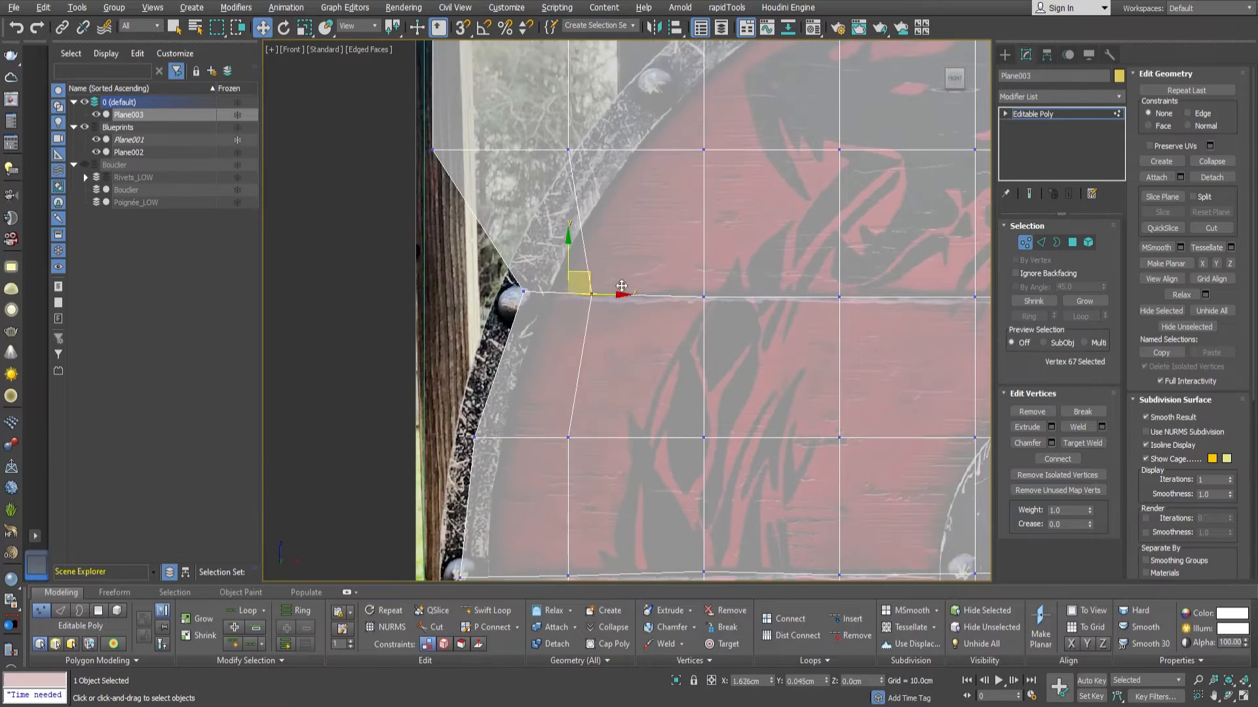
{"action": "middle_click_drag", "start_coordinate": [563, 236], "coordinate": [553, 287]}
{"action": "left_click_drag", "start_coordinate": [557, 201], "coordinate": [588, 202]}
Remove the surplus vertices at the plane's upper-left corner and fit the remaining corner vertex to the rim.
{"action": "scroll", "coordinate": [530, 220], "scroll_direction": "down", "scroll_amount": 2}
{"action": "left_click_drag", "start_coordinate": [419, 92], "coordinate": [475, 301]}
{"action": "key", "text": "BackSpace"}
{"action": "scroll", "coordinate": [577, 340], "scroll_direction": "up", "scroll_amount": 2}
{"action": "middle_click_drag", "start_coordinate": [570, 223], "coordinate": [526, 334]}
{"action": "left_click", "coordinate": [493, 146]}
{"action": "key", "text": "BackSpace"}
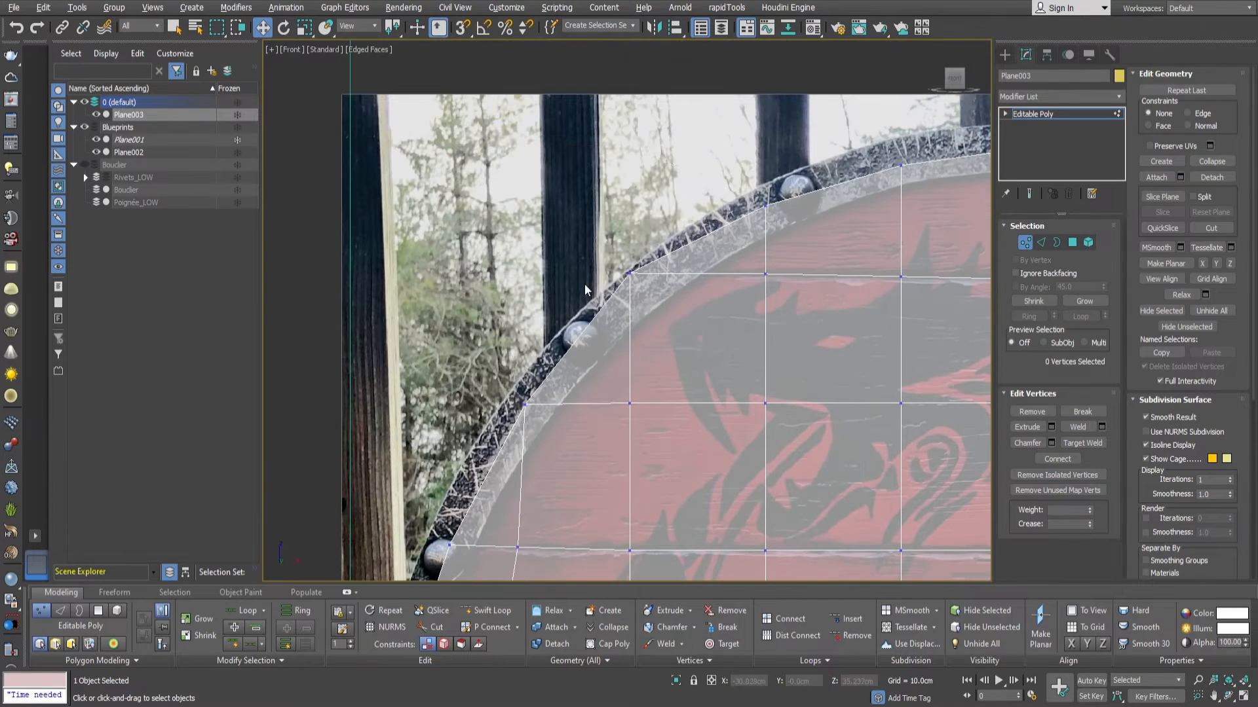
{"action": "left_click_drag", "start_coordinate": [629, 274], "coordinate": [649, 271]}
{"action": "scroll", "coordinate": [698, 317], "scroll_direction": "down", "scroll_amount": 2}
{"action": "scroll", "coordinate": [670, 216], "scroll_direction": "up", "scroll_amount": 2}
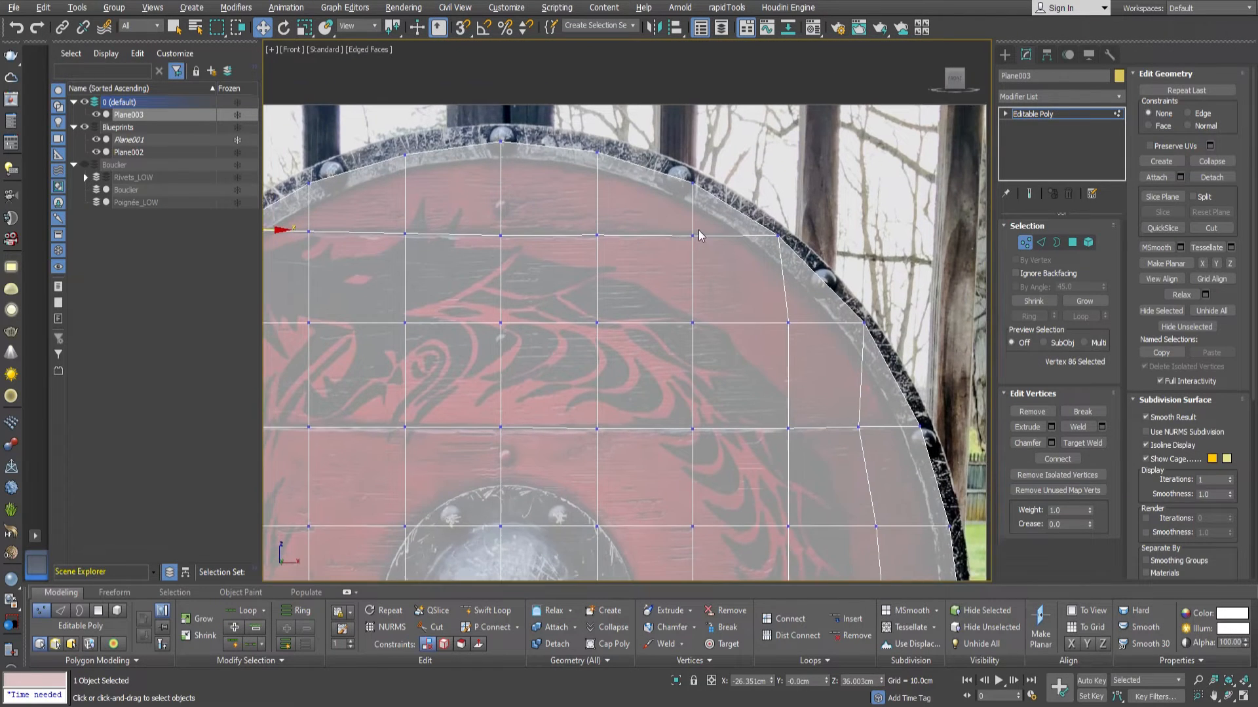
Connect the five vertical edges of the topmost plank with a new row of horizontal edges.
{"action": "key", "text": "2"}
{"action": "left_click_drag", "start_coordinate": [729, 222], "coordinate": [437, 214]}
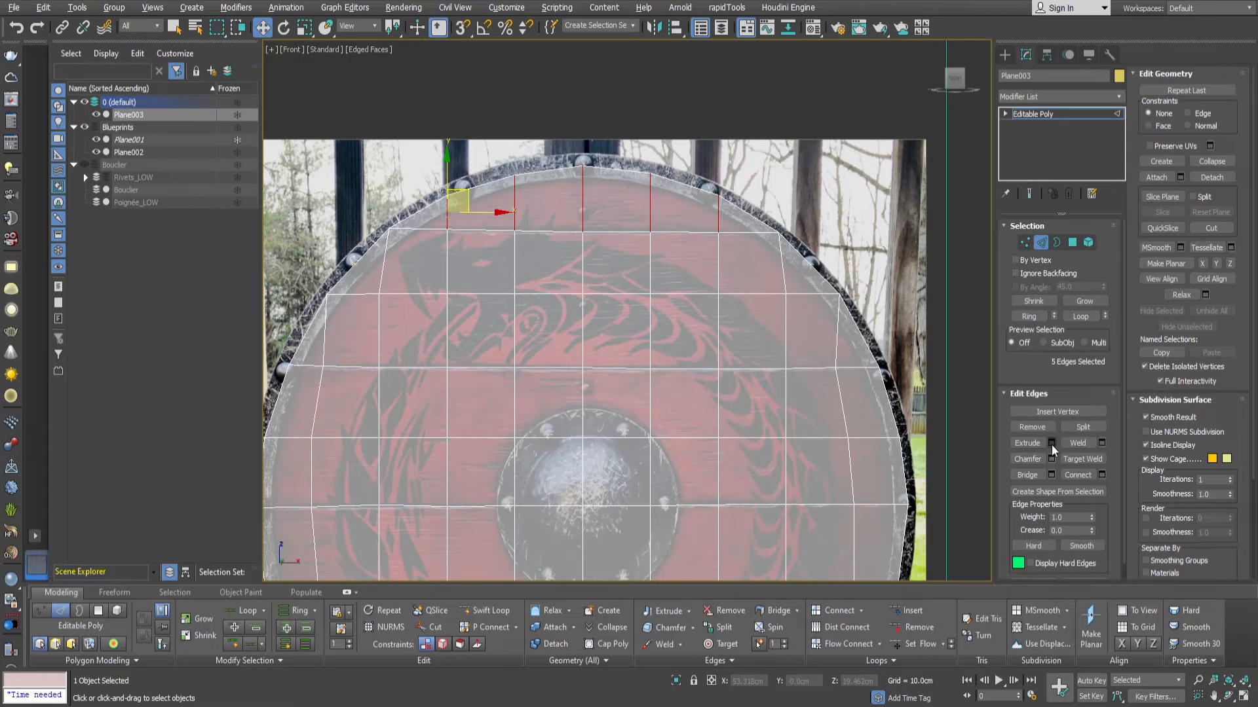
{"action": "left_click", "coordinate": [1078, 475]}
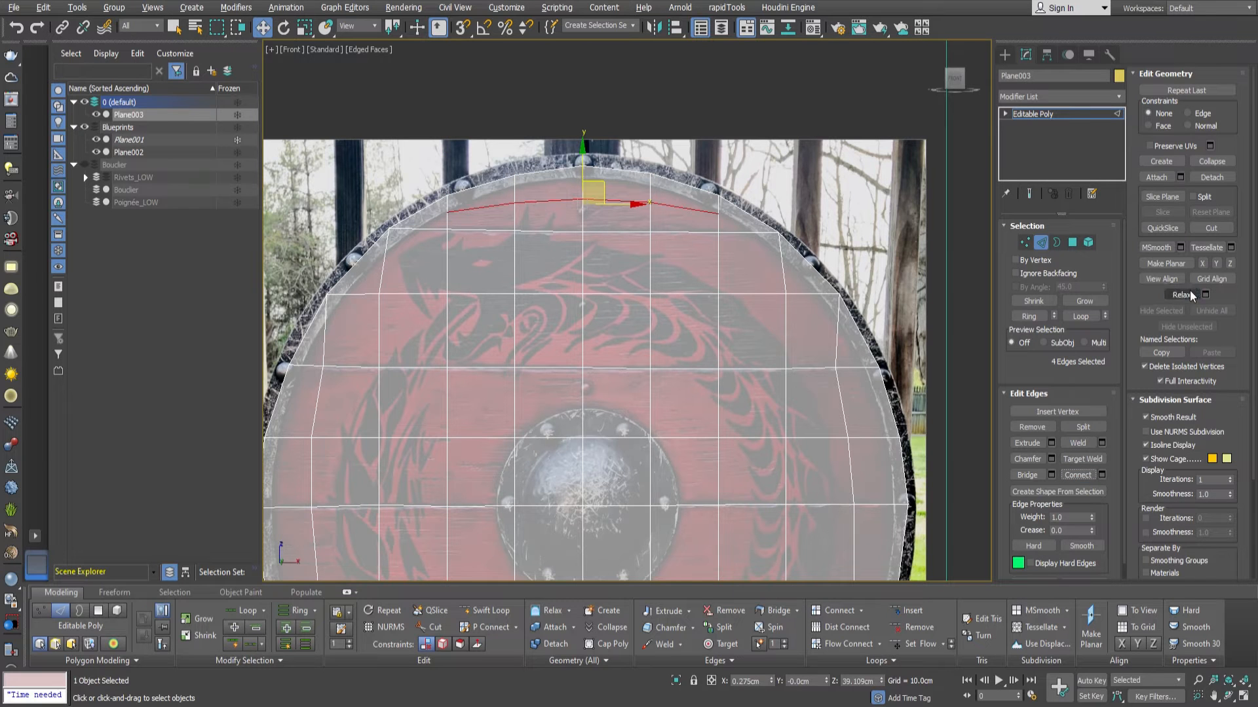
{"action": "scroll", "coordinate": [799, 313], "scroll_direction": "down", "scroll_amount": 2}
{"action": "scroll", "coordinate": [742, 419], "scroll_direction": "up", "scroll_amount": 2}
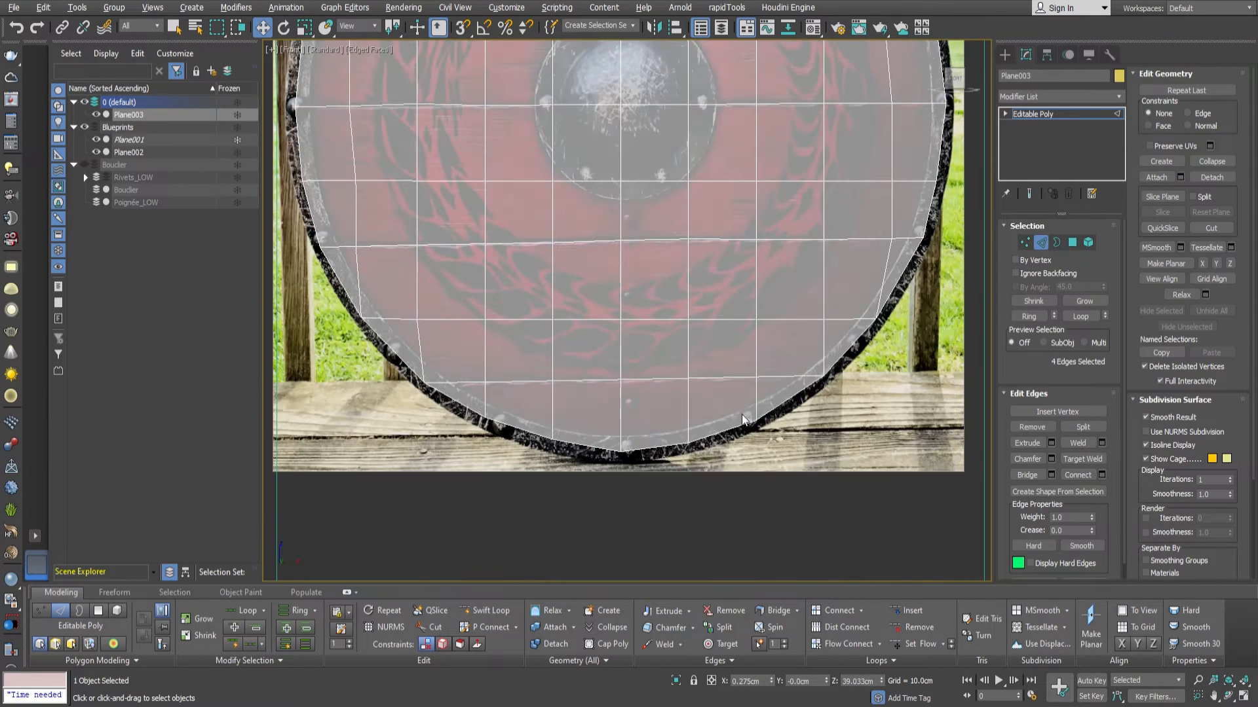
Connect the bottommost plank's selected vertical edges with a row of horizontal edges and relax the mesh there.
{"action": "left_click", "coordinate": [1072, 474]}
{"action": "left_click", "coordinate": [1187, 294]}
{"action": "middle_click_drag", "start_coordinate": [762, 316], "coordinate": [732, 501]}
{"action": "scroll", "coordinate": [753, 374], "scroll_direction": "down", "scroll_amount": 1}
{"action": "scroll", "coordinate": [727, 177], "scroll_direction": "up", "scroll_amount": 2}
Cut a new edge around the second plank's upper-right corner and move its vertices inward to even out the faces.
{"action": "key", "text": "1"}
{"action": "left_click", "coordinate": [1211, 227]}
{"action": "middle_click_drag", "start_coordinate": [668, 278], "coordinate": [644, 222]}
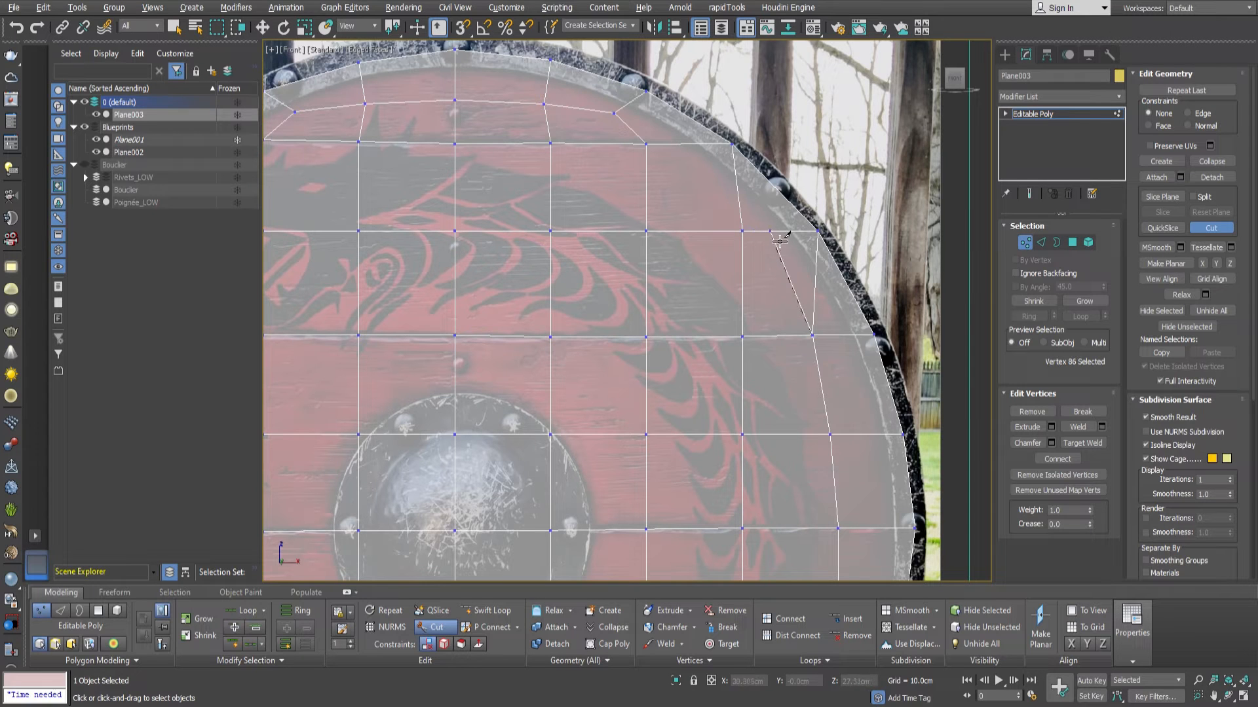
{"action": "right_click", "coordinate": [809, 292]}
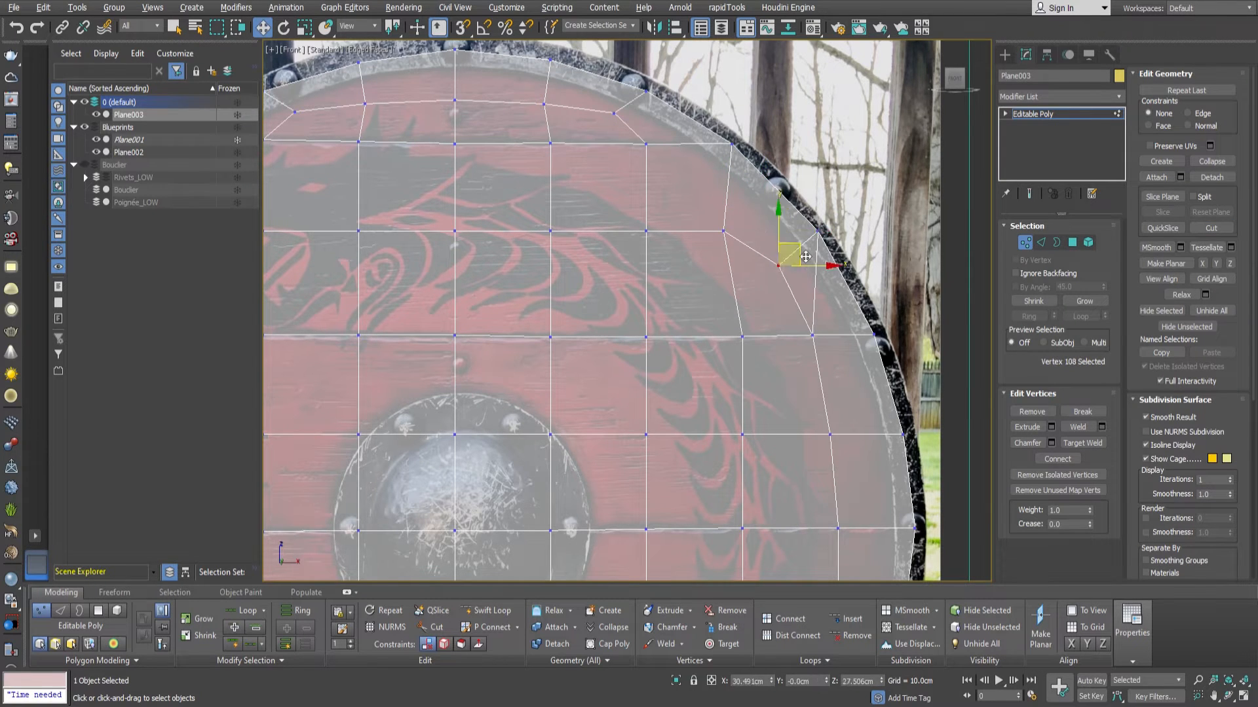
{"action": "key", "text": "2"}
{"action": "middle_click_drag", "start_coordinate": [758, 321], "coordinate": [746, 266]}
{"action": "scroll", "coordinate": [746, 266], "scroll_direction": "down", "scroll_amount": 5}
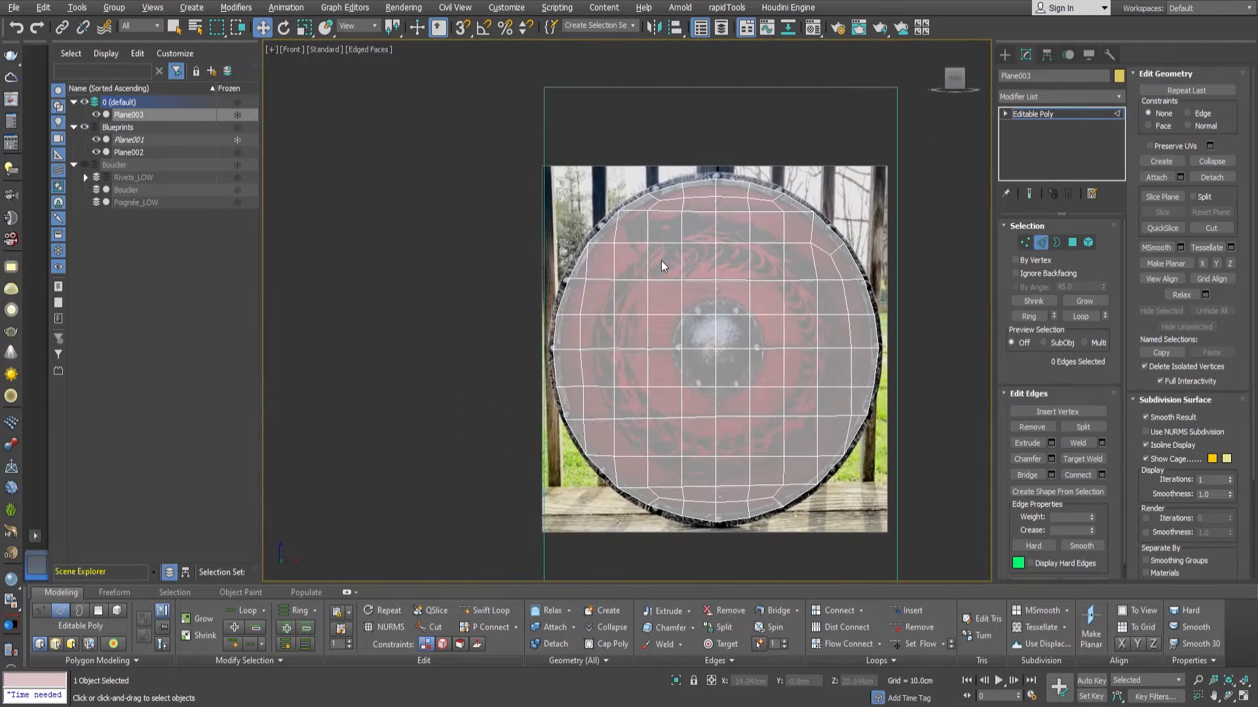
Cut a matching edge around the second plank's upper-left corner and shift the neighbouring inner vertices toward the shield's centre.
{"action": "scroll", "coordinate": [622, 242], "scroll_direction": "up", "scroll_amount": 5}
{"action": "key", "text": "1"}
{"action": "left_click", "coordinate": [1212, 228]}
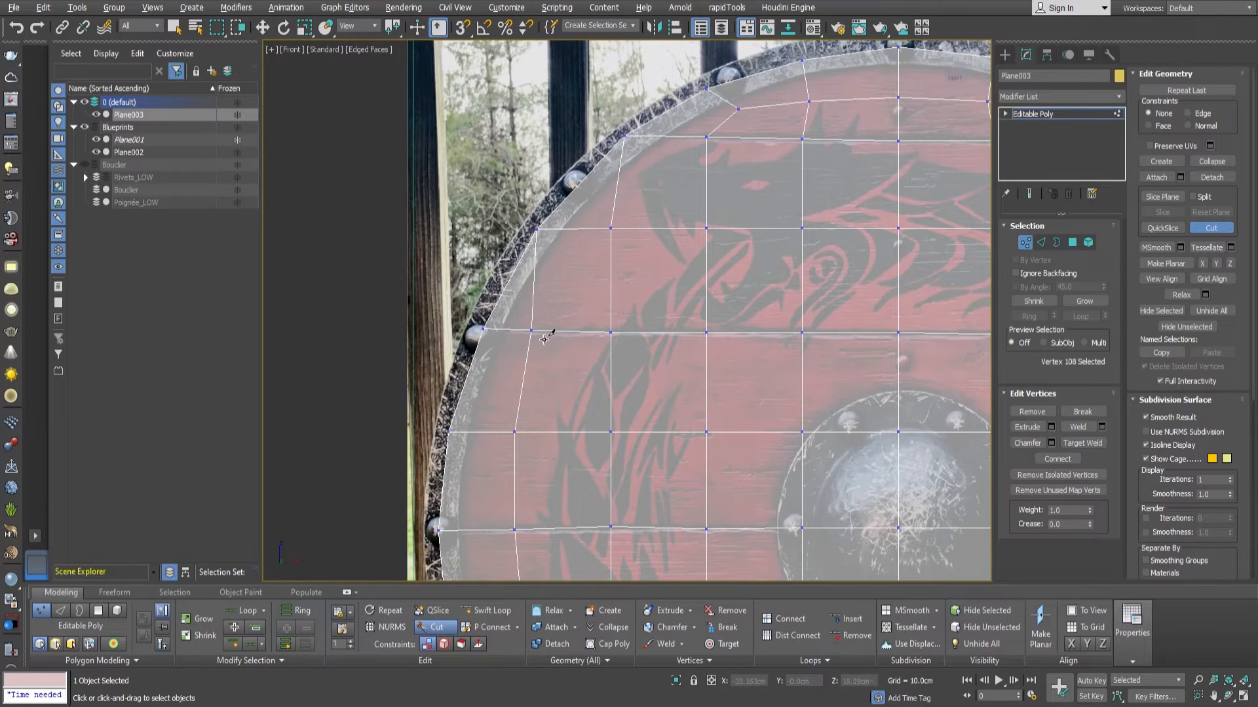
{"action": "left_click", "coordinate": [585, 230]}
{"action": "right_click", "coordinate": [585, 231]}
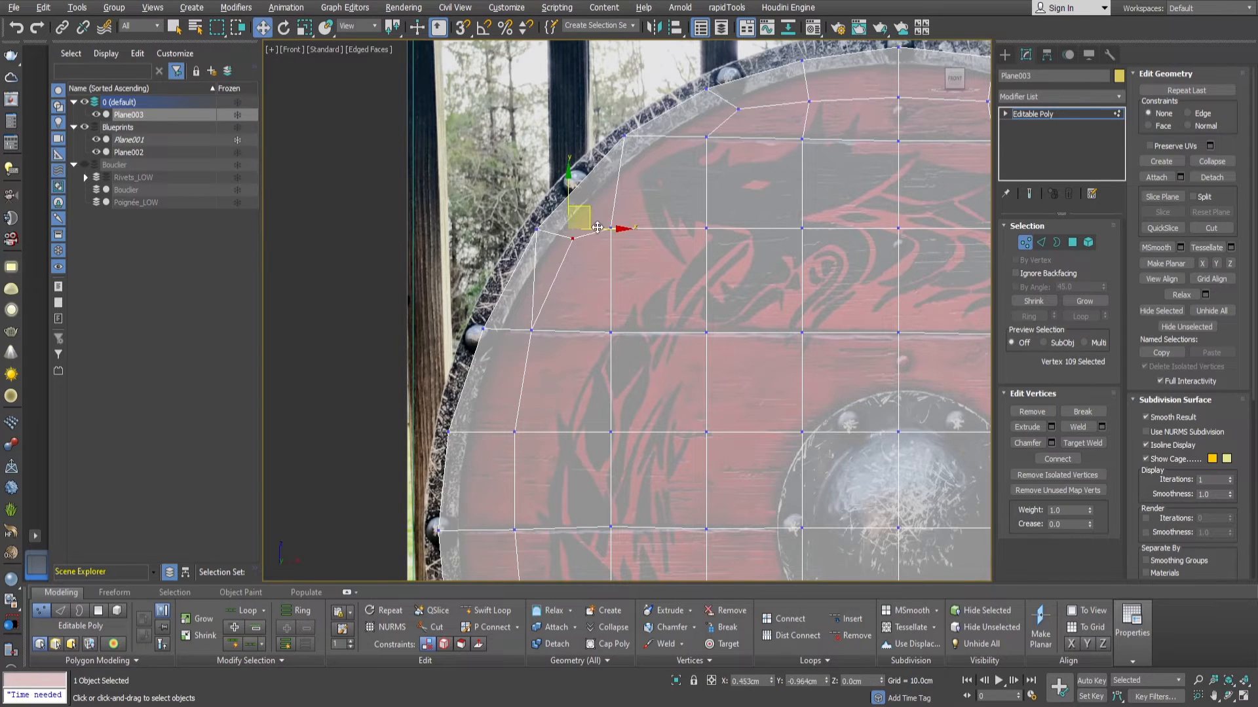
{"action": "left_click", "coordinate": [613, 230]}
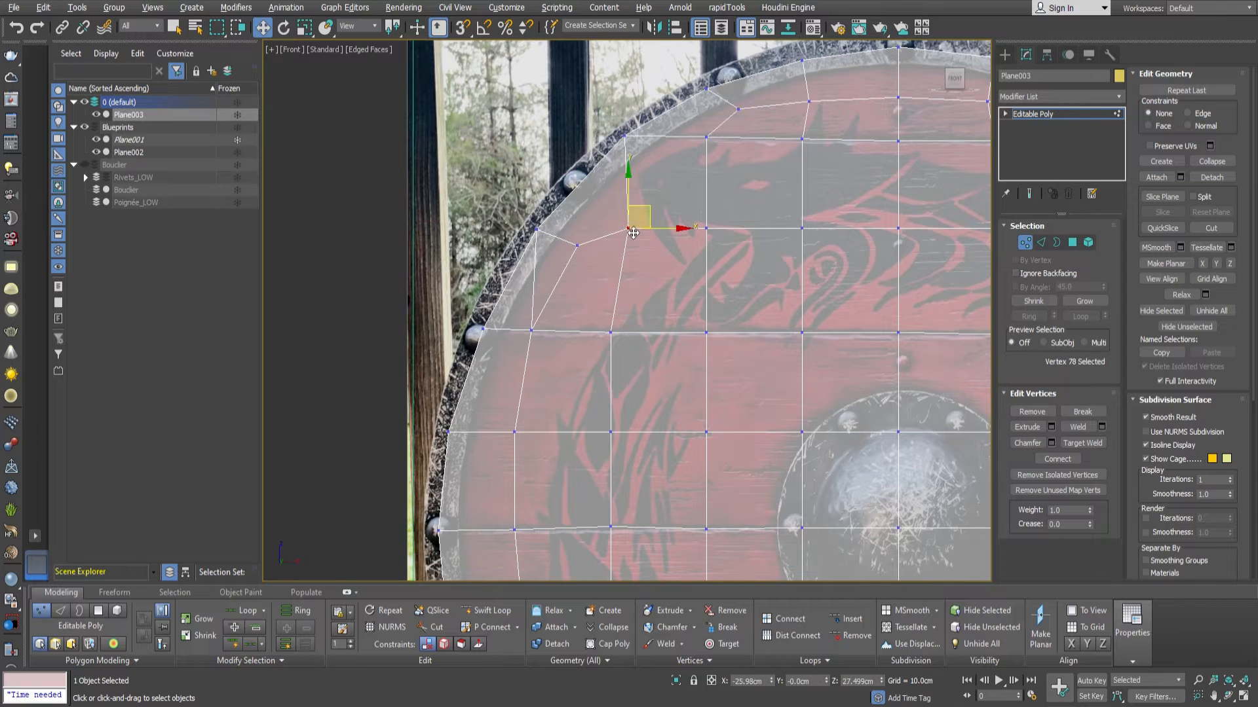
{"action": "key", "text": "2"}
{"action": "left_click", "coordinate": [553, 274]}
{"action": "scroll", "coordinate": [577, 281], "scroll_direction": "down", "scroll_amount": 3}
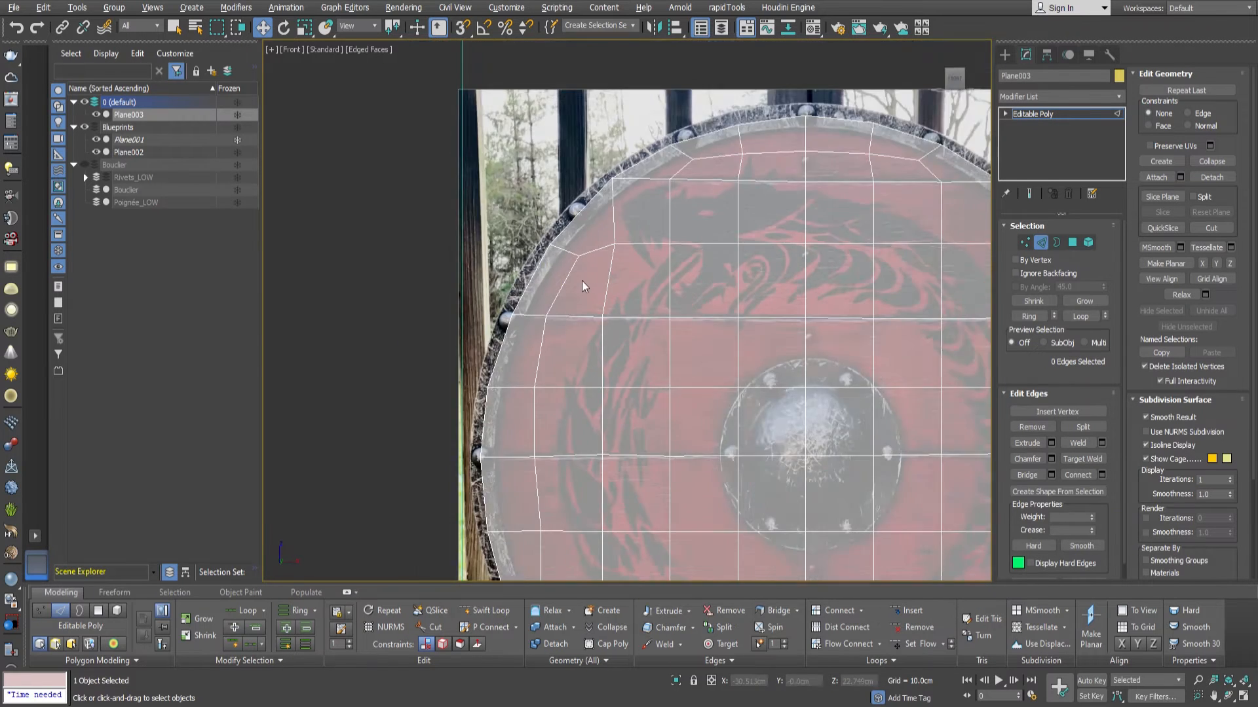
{"action": "scroll", "coordinate": [561, 258], "scroll_direction": "up", "scroll_amount": 3}
{"action": "key", "text": "1"}
{"action": "left_click", "coordinate": [562, 244]}
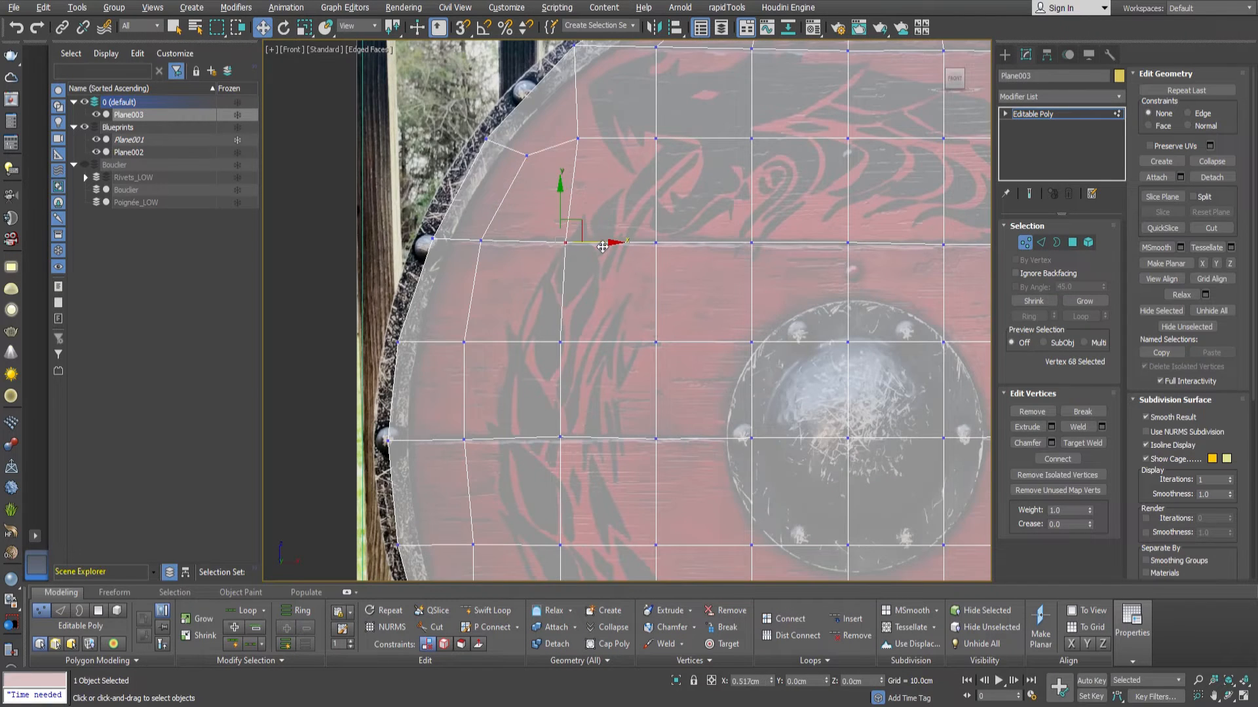
Cut a new edge around the lower-right corner of the plank above the bottommost one and remove the surplus edge there.
{"action": "key", "text": "alt+c"}
{"action": "scroll", "coordinate": [602, 247], "scroll_direction": "down", "scroll_amount": 4}
{"action": "scroll", "coordinate": [812, 419], "scroll_direction": "up", "scroll_amount": 4}
{"action": "scroll", "coordinate": [773, 347], "scroll_direction": "down", "scroll_amount": 4}
{"action": "scroll", "coordinate": [816, 333], "scroll_direction": "up", "scroll_amount": 2}
{"action": "scroll", "coordinate": [801, 361], "scroll_direction": "down", "scroll_amount": 2}
{"action": "scroll", "coordinate": [813, 328], "scroll_direction": "up", "scroll_amount": 2}
{"action": "scroll", "coordinate": [814, 311], "scroll_direction": "down", "scroll_amount": 2}
{"action": "left_click", "coordinate": [807, 304]}
{"action": "scroll", "coordinate": [786, 374], "scroll_direction": "up", "scroll_amount": 2}
{"action": "left_click", "coordinate": [777, 354]}
{"action": "key", "text": "2"}
{"action": "left_click", "coordinate": [804, 338]}
{"action": "key", "text": "BackSpace"}
Reposition the vertices around the new lower-right corner cut and relax them to even out the spacing.
{"action": "key", "text": "1"}
{"action": "left_click", "coordinate": [748, 355]}
{"action": "left_click_drag", "start_coordinate": [791, 342], "coordinate": [753, 327]}
{"action": "middle_click_drag", "start_coordinate": [734, 347], "coordinate": [781, 343]}
{"action": "left_click_drag", "start_coordinate": [726, 350], "coordinate": [511, 339]}
{"action": "left_click", "coordinate": [1181, 294]}
{"action": "middle_click_drag", "start_coordinate": [766, 416], "coordinate": [770, 381]}
Cut a matching edge around the lower-left corner of the same plank and remove the surplus edge there.
{"action": "scroll", "coordinate": [753, 360], "scroll_direction": "down", "scroll_amount": 3}
{"action": "scroll", "coordinate": [550, 282], "scroll_direction": "up", "scroll_amount": 4}
{"action": "left_click", "coordinate": [613, 355]}
{"action": "left_click_drag", "start_coordinate": [611, 353], "coordinate": [608, 331]}
{"action": "key", "text": "2"}
{"action": "left_click", "coordinate": [560, 316]}
{"action": "key", "text": "BackSpace"}
Adjust and relax the vertices around the lower-left corner cut, finishing vertex editing.
{"action": "key", "text": "1"}
{"action": "left_click", "coordinate": [641, 354]}
{"action": "left_click", "coordinate": [1174, 298]}
{"action": "left_click", "coordinate": [736, 354]}
{"action": "key", "text": "1"}
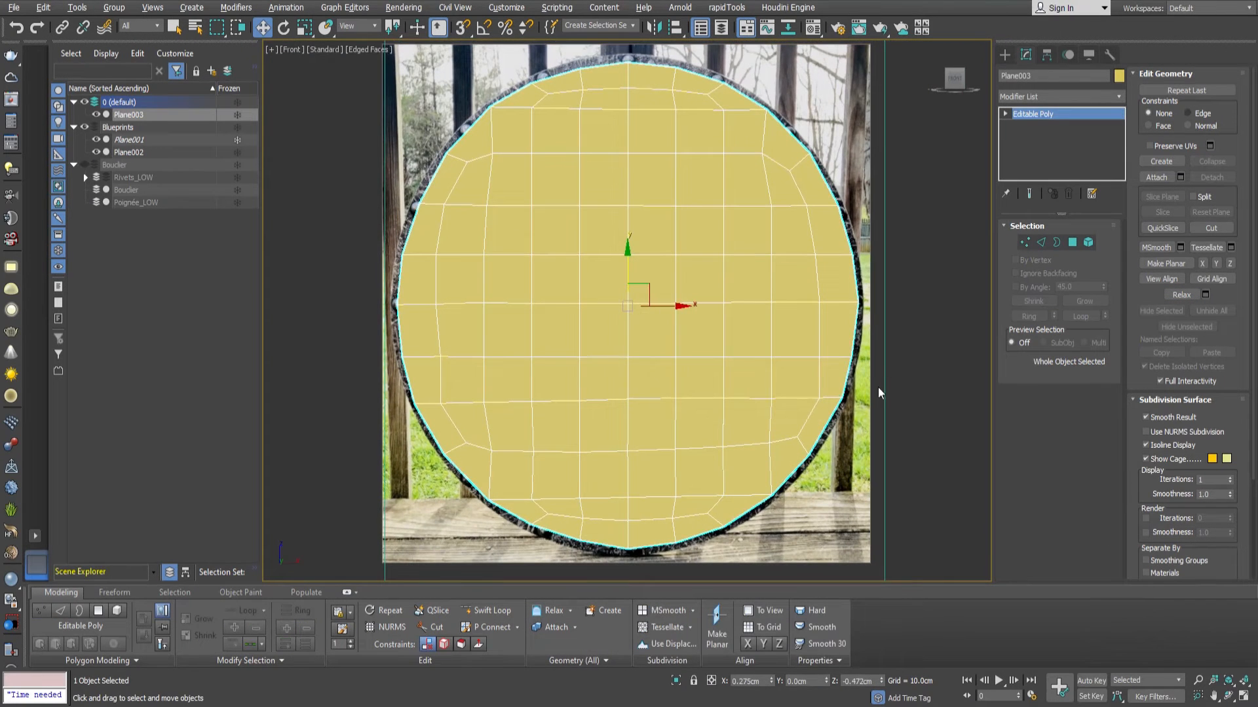
Detach the polygons of the topmost plank and of the second plank as two separate objects.
{"action": "left_click", "coordinate": [1073, 243]}
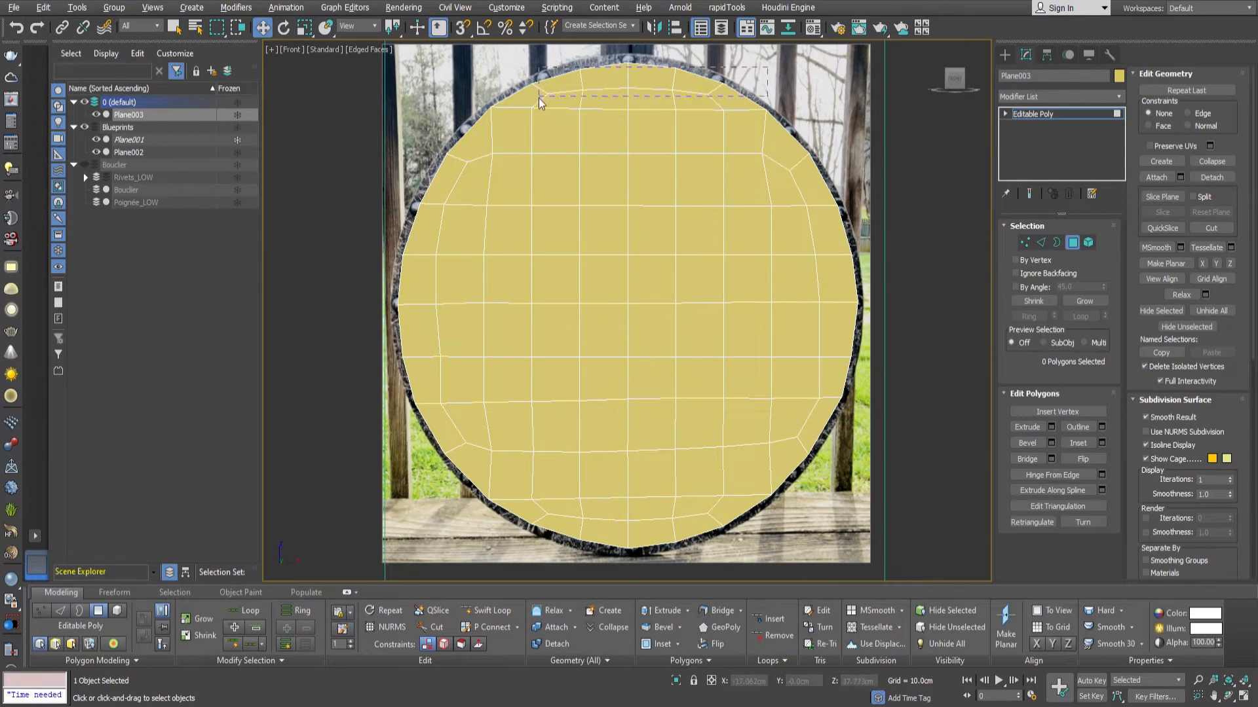
{"action": "left_click_drag", "start_coordinate": [539, 97], "coordinate": [539, 98]}
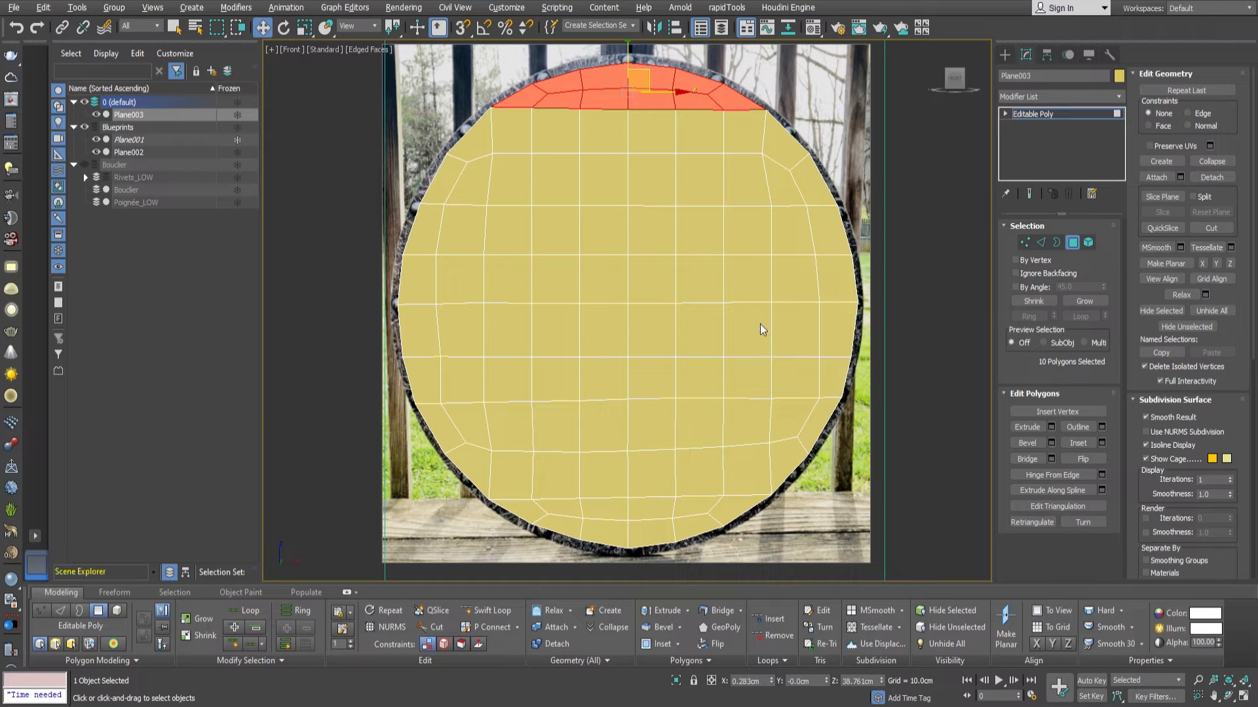
{"action": "left_click", "coordinate": [666, 372]}
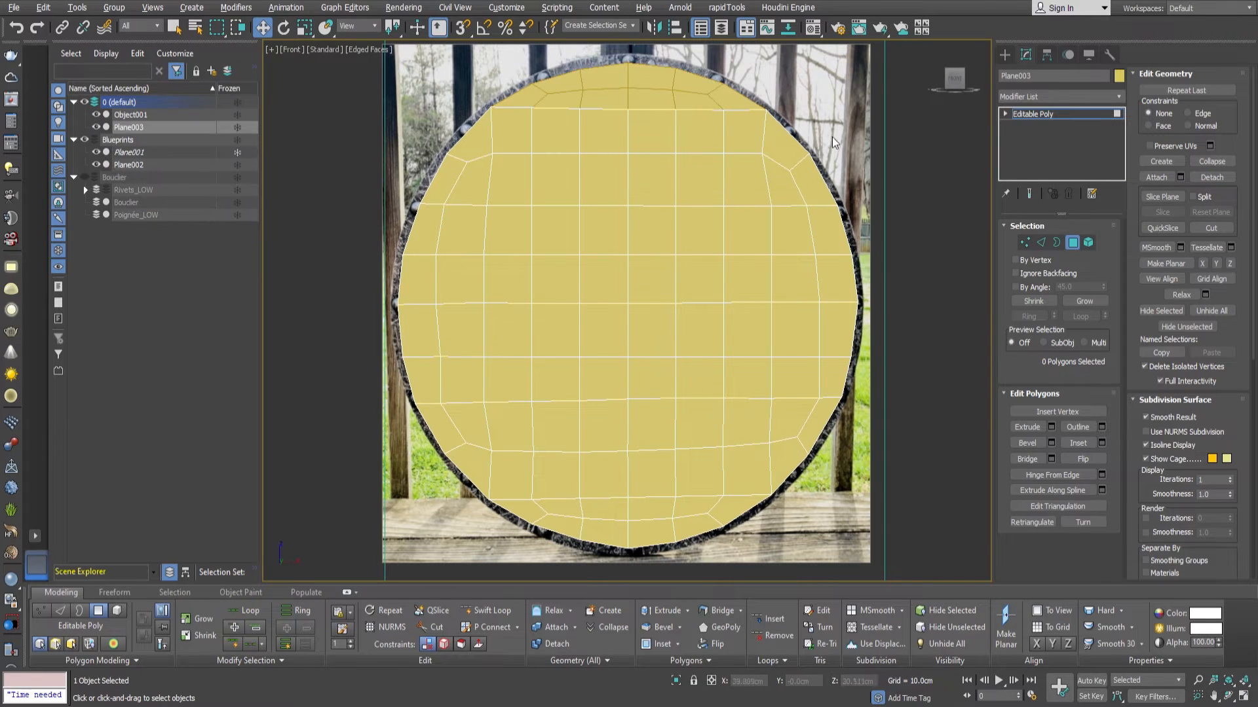
{"action": "left_click_drag", "start_coordinate": [423, 190], "coordinate": [423, 191]}
{"action": "left_click", "coordinate": [1211, 177]}
{"action": "key", "text": "Return"}
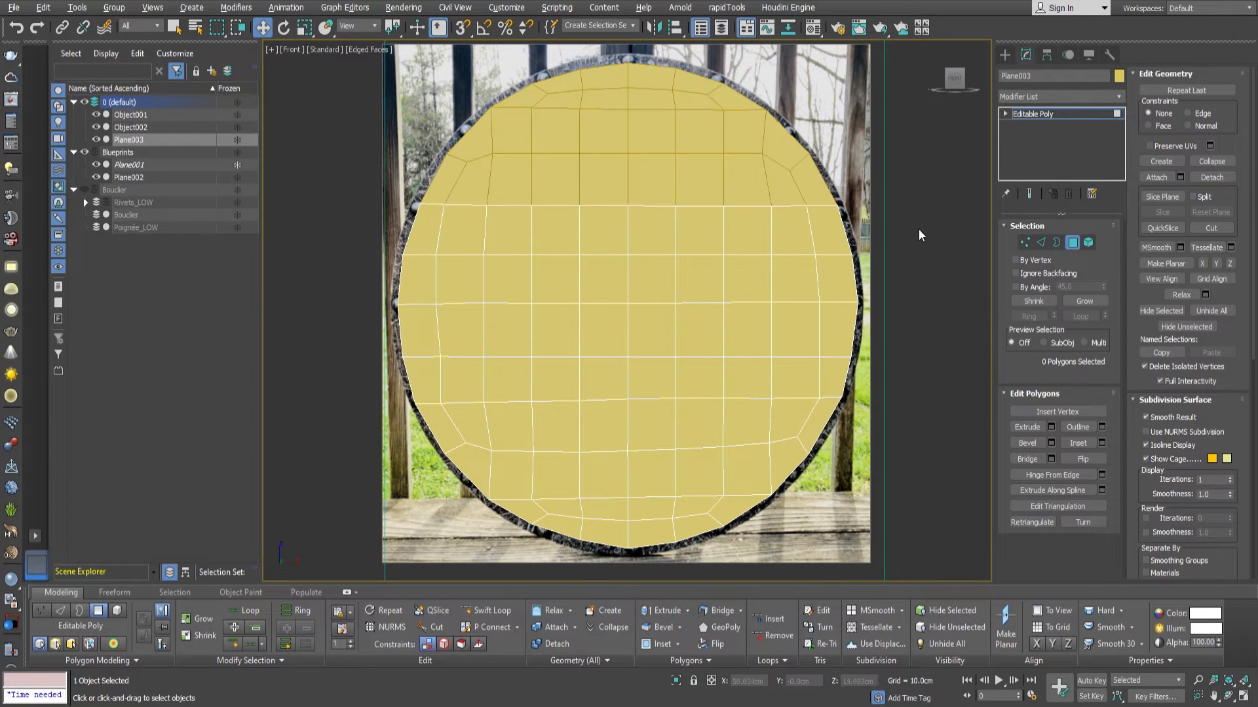
Detach the polygons of the third, fourth and fifth planks from the top as three separate objects.
{"action": "left_click_drag", "start_coordinate": [402, 259], "coordinate": [402, 259]}
{"action": "left_click", "coordinate": [1212, 177]}
{"action": "key", "text": "Return"}
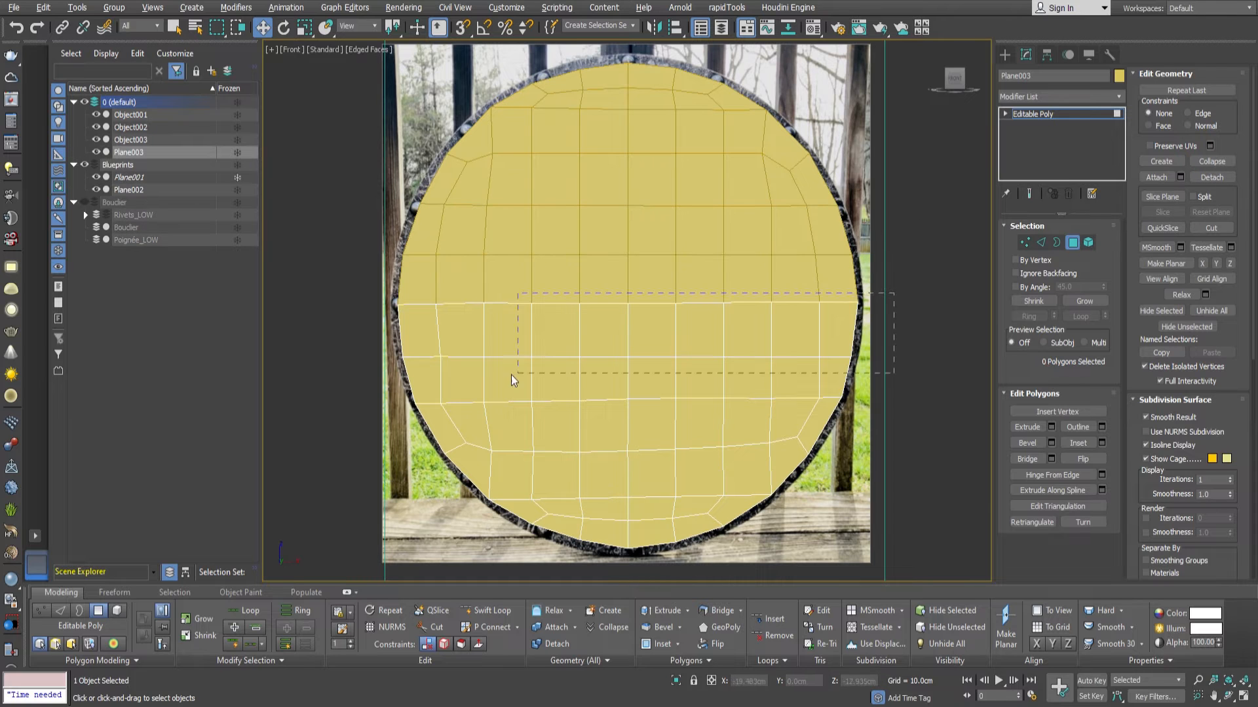
{"action": "left_click_drag", "start_coordinate": [512, 377], "coordinate": [512, 377]}
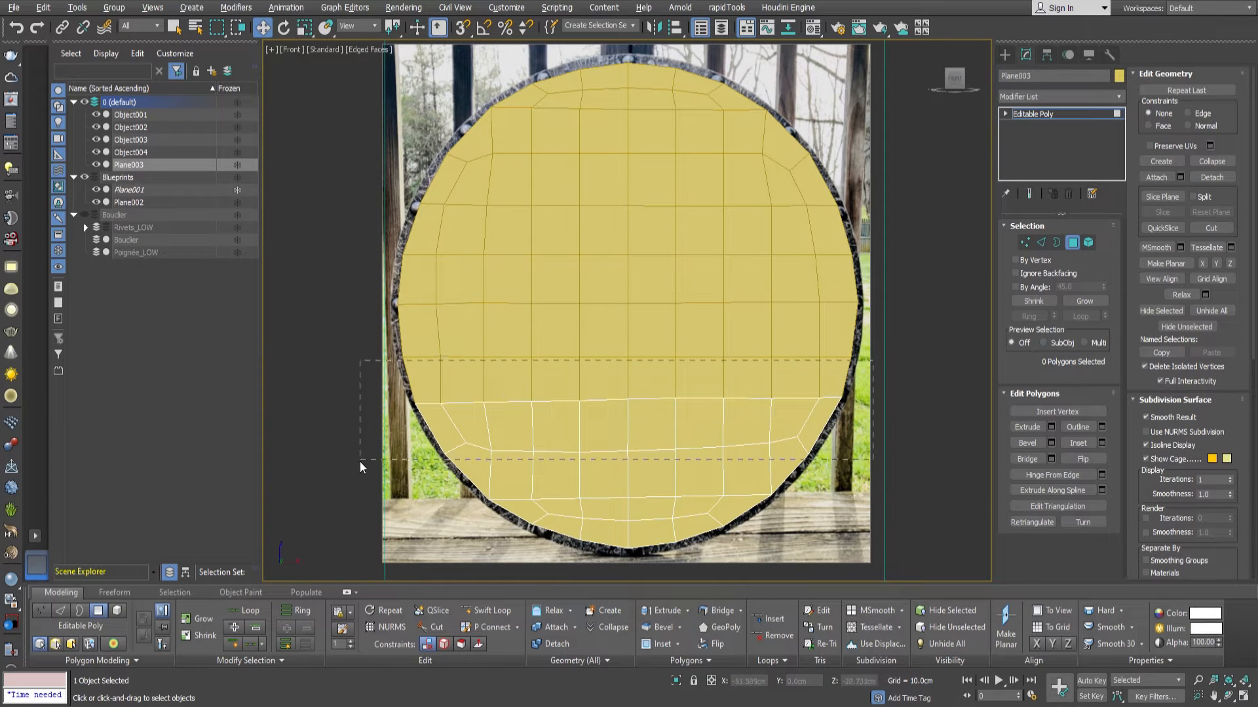
{"action": "left_click_drag", "start_coordinate": [359, 462], "coordinate": [359, 461]}
{"action": "left_click", "coordinate": [1211, 178]}
{"action": "key", "text": "Return"}
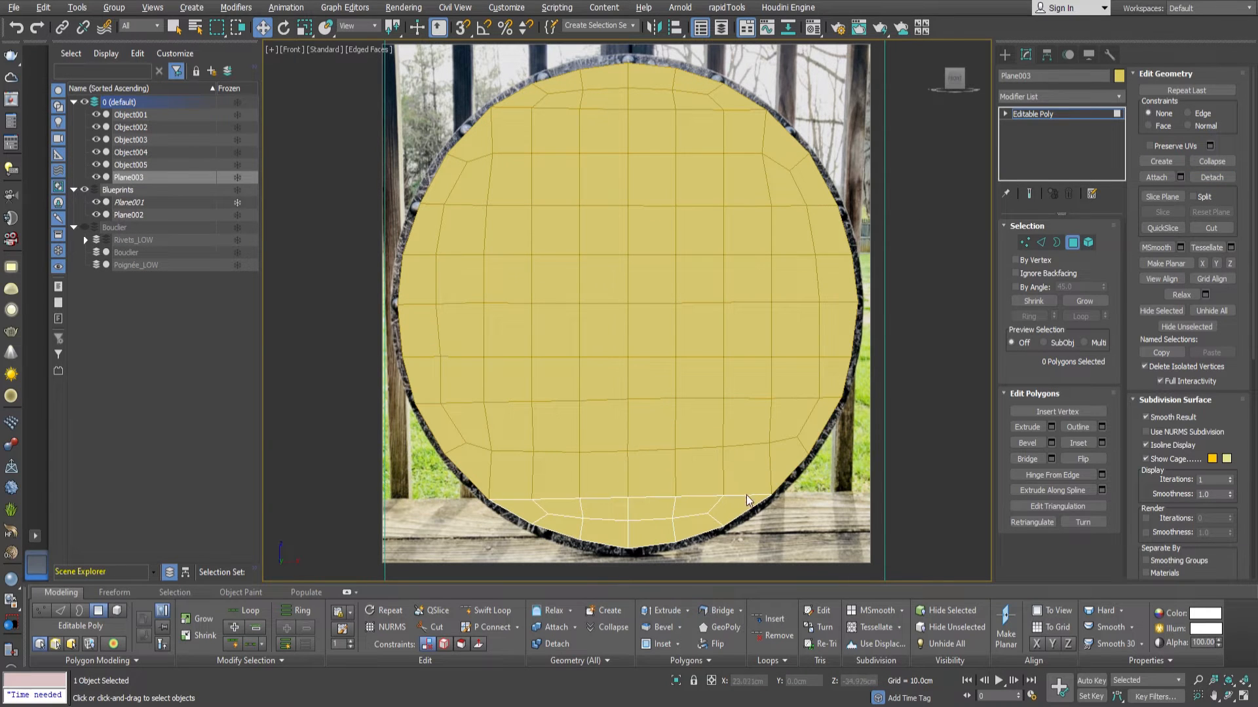
Leave polygon editing and select all six plank objects of the shield together.
{"action": "left_click", "coordinate": [1072, 242]}
{"action": "left_click_drag", "start_coordinate": [676, 445], "coordinate": [652, 88]}
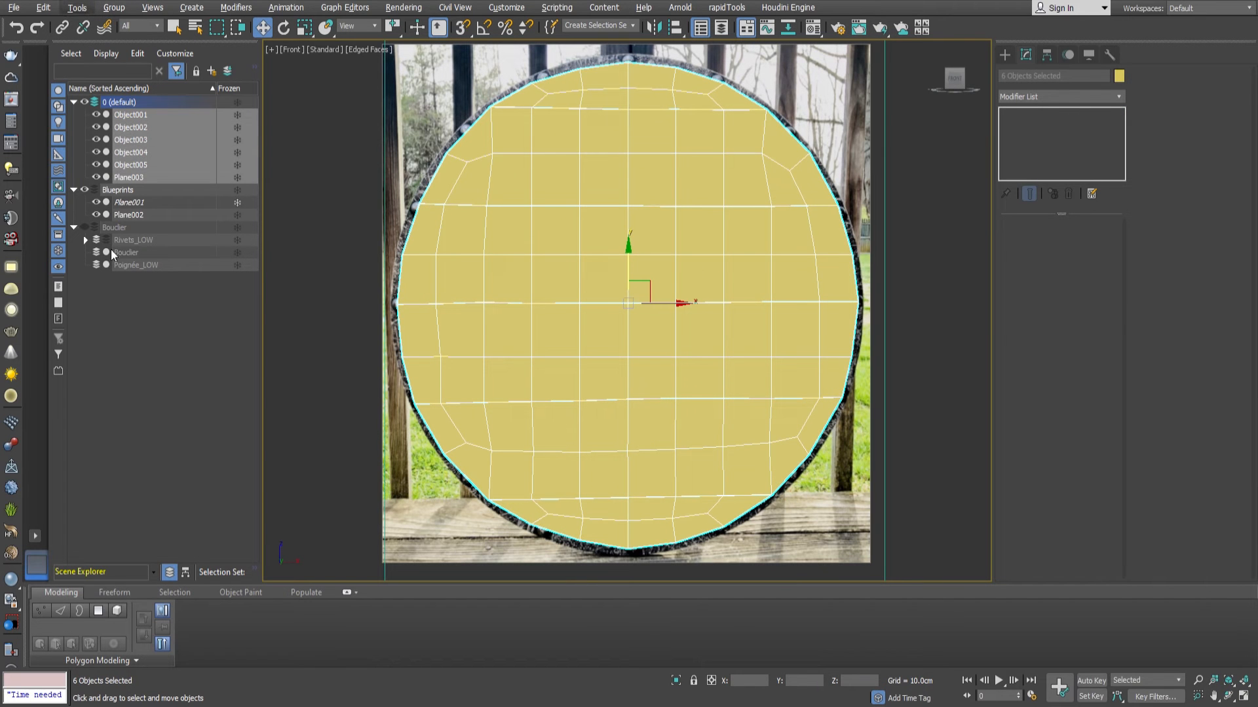
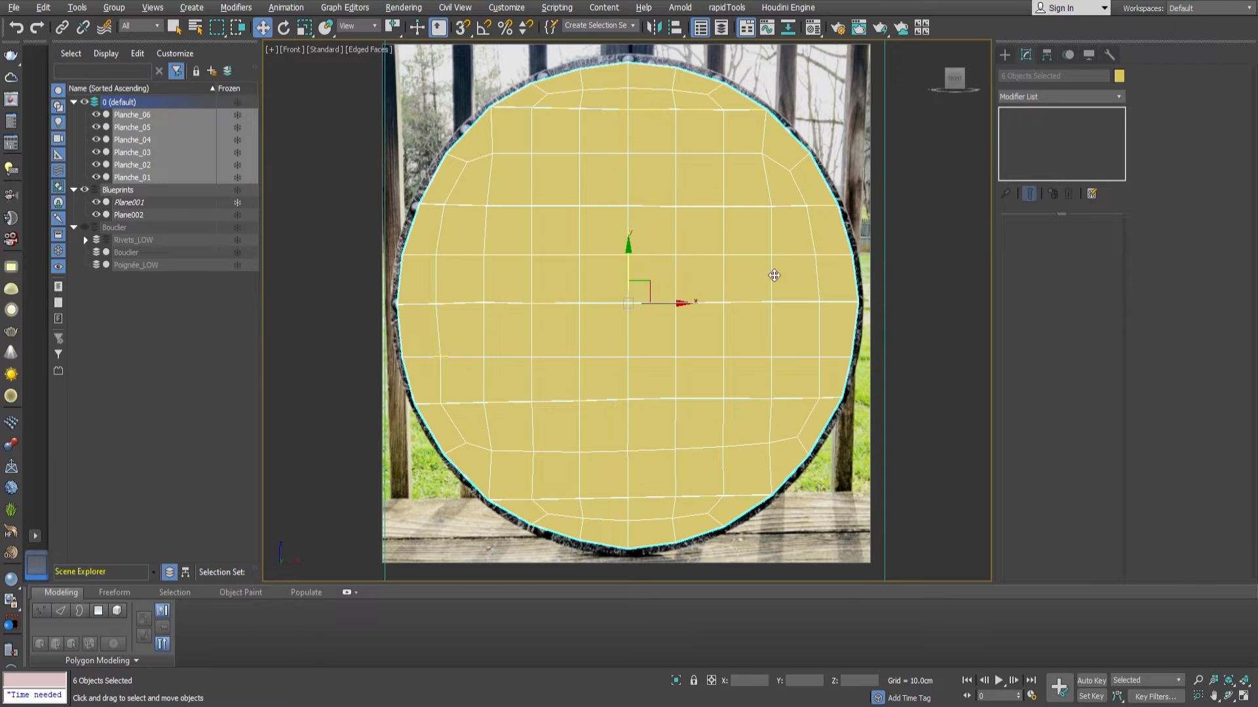
Show the full shield in wireframe and, on Planche_04, move the lower-edge vertex beside the central boss outward to the rivet.
{"action": "left_click", "coordinate": [664, 112]}
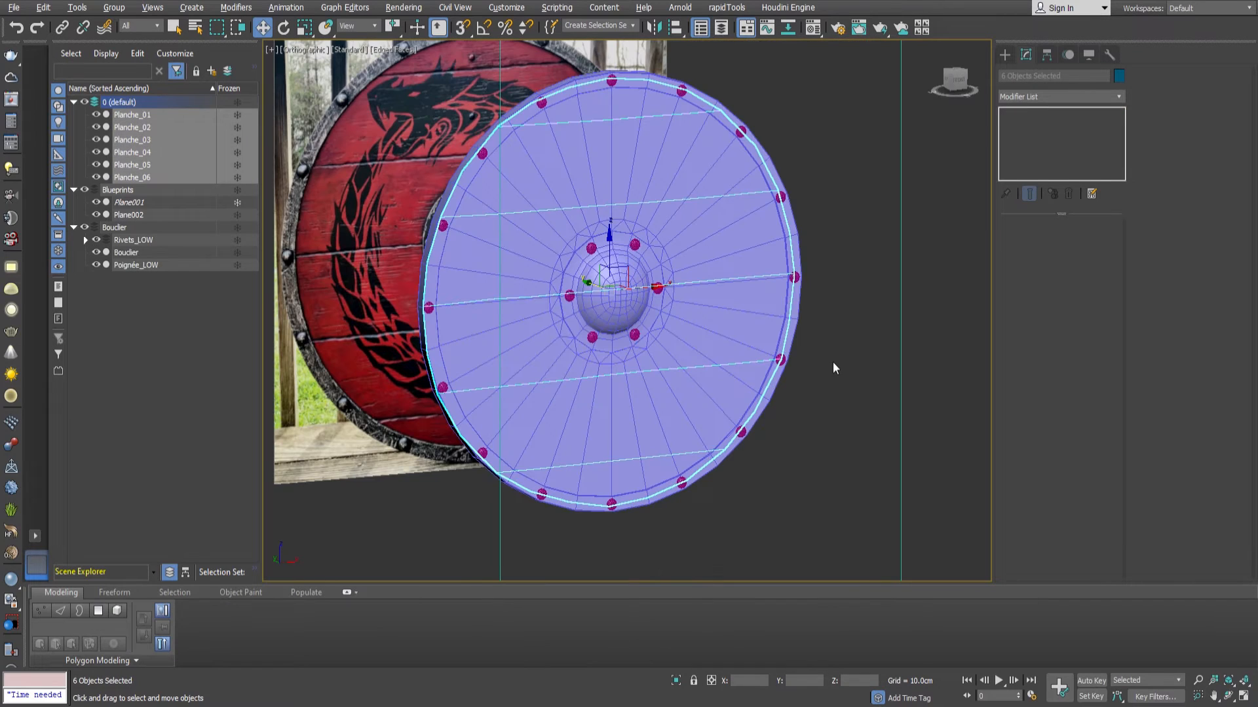
{"action": "middle_click_drag", "start_coordinate": [793, 303], "coordinate": [816, 340], "text": "alt"}
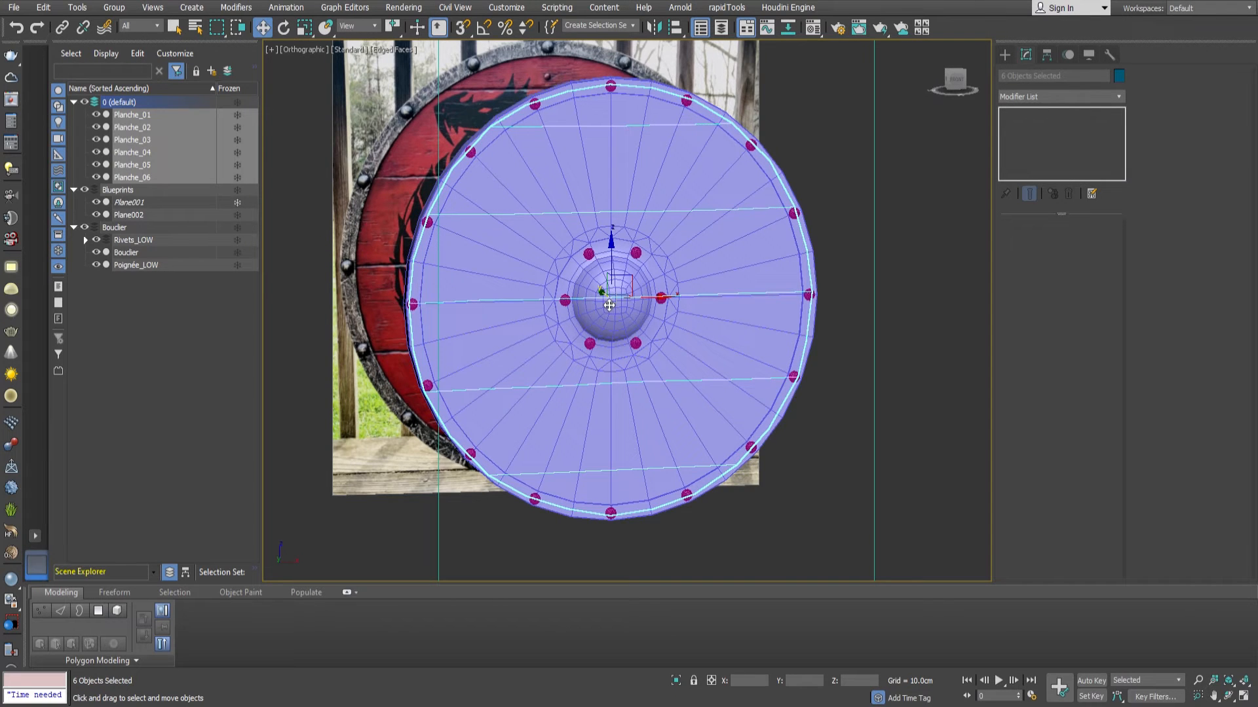
{"action": "key", "text": "F3"}
{"action": "scroll", "coordinate": [612, 298], "scroll_direction": "up", "scroll_amount": 5}
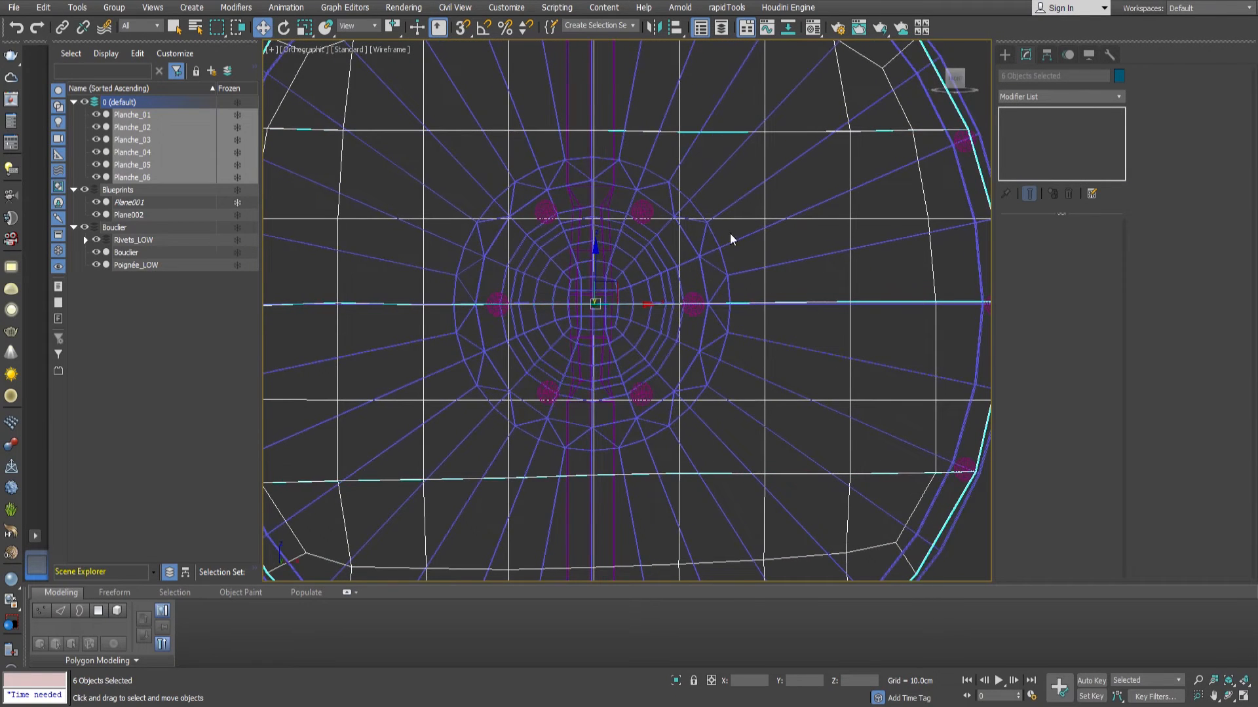
{"action": "left_click", "coordinate": [760, 229]}
{"action": "scroll", "coordinate": [638, 303], "scroll_direction": "up", "scroll_amount": 2}
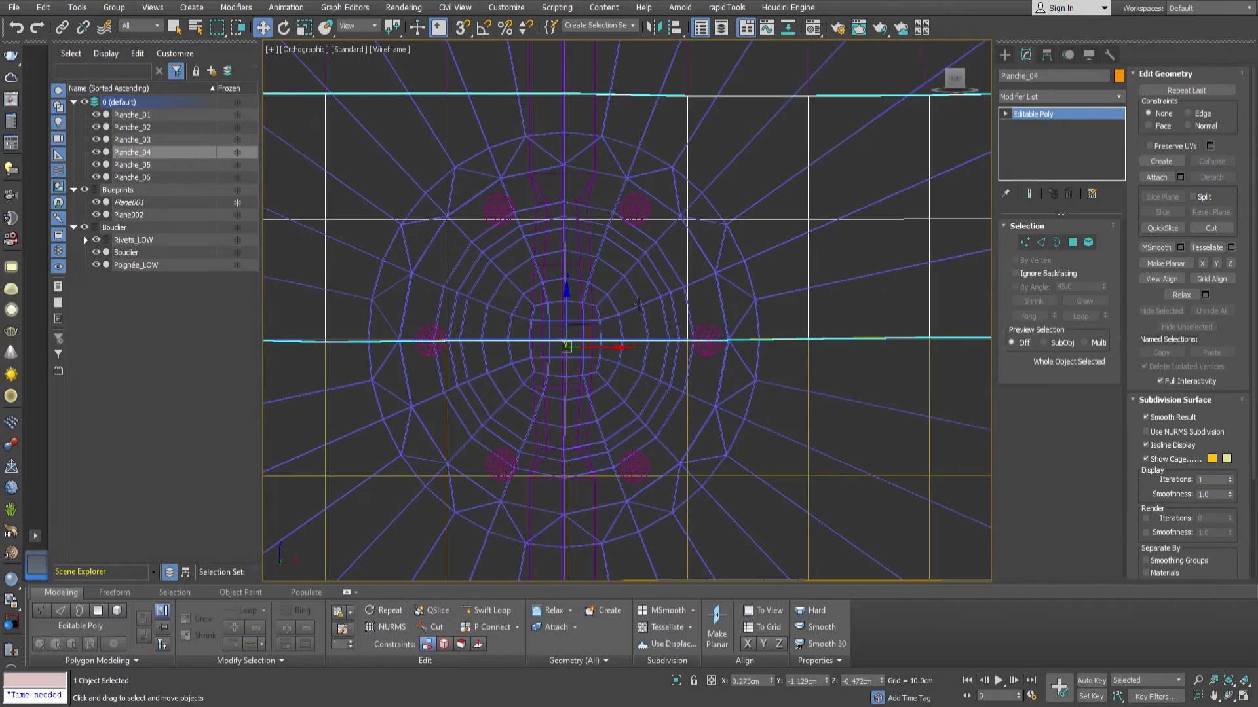
{"action": "key", "text": "1"}
{"action": "middle_click_drag", "start_coordinate": [676, 316], "coordinate": [660, 321]}
{"action": "left_click", "coordinate": [670, 346]}
{"action": "left_click_drag", "start_coordinate": [716, 347], "coordinate": [744, 350]}
Shape the remaining inner vertices of Planche_04 into a half-octagon around the upper half of the boss, finishing vertex editing.
{"action": "left_click", "coordinate": [671, 224]}
{"action": "left_click_drag", "start_coordinate": [681, 214], "coordinate": [665, 222]}
{"action": "left_click", "coordinate": [549, 225]}
{"action": "left_click_drag", "start_coordinate": [549, 208], "coordinate": [541, 177]}
{"action": "middle_click_drag", "start_coordinate": [469, 248], "coordinate": [537, 242]}
{"action": "left_click", "coordinate": [498, 219]}
{"action": "left_click_drag", "start_coordinate": [518, 204], "coordinate": [534, 215]}
{"action": "middle_click_drag", "start_coordinate": [555, 247], "coordinate": [607, 238]}
{"action": "left_click", "coordinate": [548, 332]}
{"action": "left_click_drag", "start_coordinate": [586, 333], "coordinate": [541, 338]}
{"action": "left_click", "coordinate": [1028, 245]}
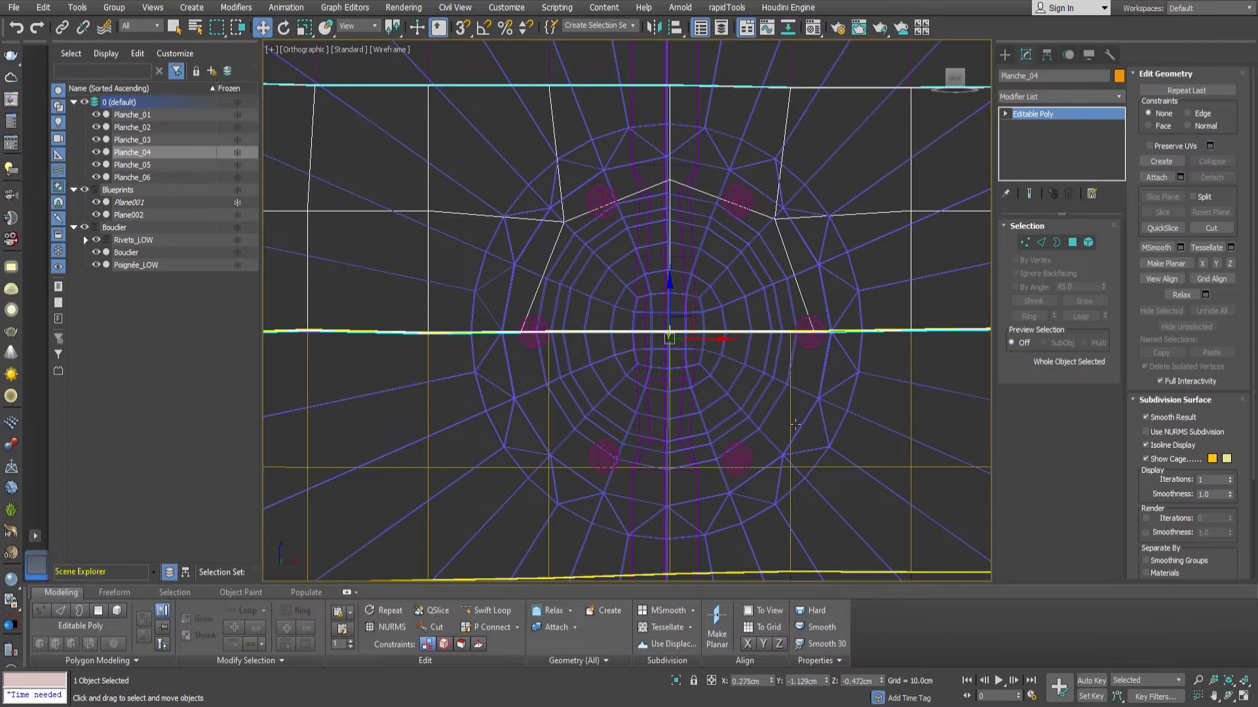
Align Planche_03's upper-edge vertices beside the boss with the matching vertices of Planche_04, using vertex snapping.
{"action": "left_click", "coordinate": [790, 412]}
{"action": "scroll", "coordinate": [797, 365], "scroll_direction": "up", "scroll_amount": 4}
{"action": "key", "text": "1"}
{"action": "left_click", "coordinate": [784, 298]}
{"action": "scroll", "coordinate": [816, 293], "scroll_direction": "up", "scroll_amount": 2}
{"action": "mouse_move", "coordinate": [813, 302]}
{"action": "left_mouse_down"}
{"action": "mouse_move", "coordinate": [843, 306]}
{"action": "mouse_move", "coordinate": [829, 290]}
{"action": "left_mouse_up"}
{"action": "key", "text": "s"}
{"action": "scroll", "coordinate": [843, 306], "scroll_direction": "up", "scroll_amount": 5}
{"action": "scroll", "coordinate": [830, 289], "scroll_direction": "down", "scroll_amount": 8}
{"action": "scroll", "coordinate": [701, 277], "scroll_direction": "up", "scroll_amount": 6}
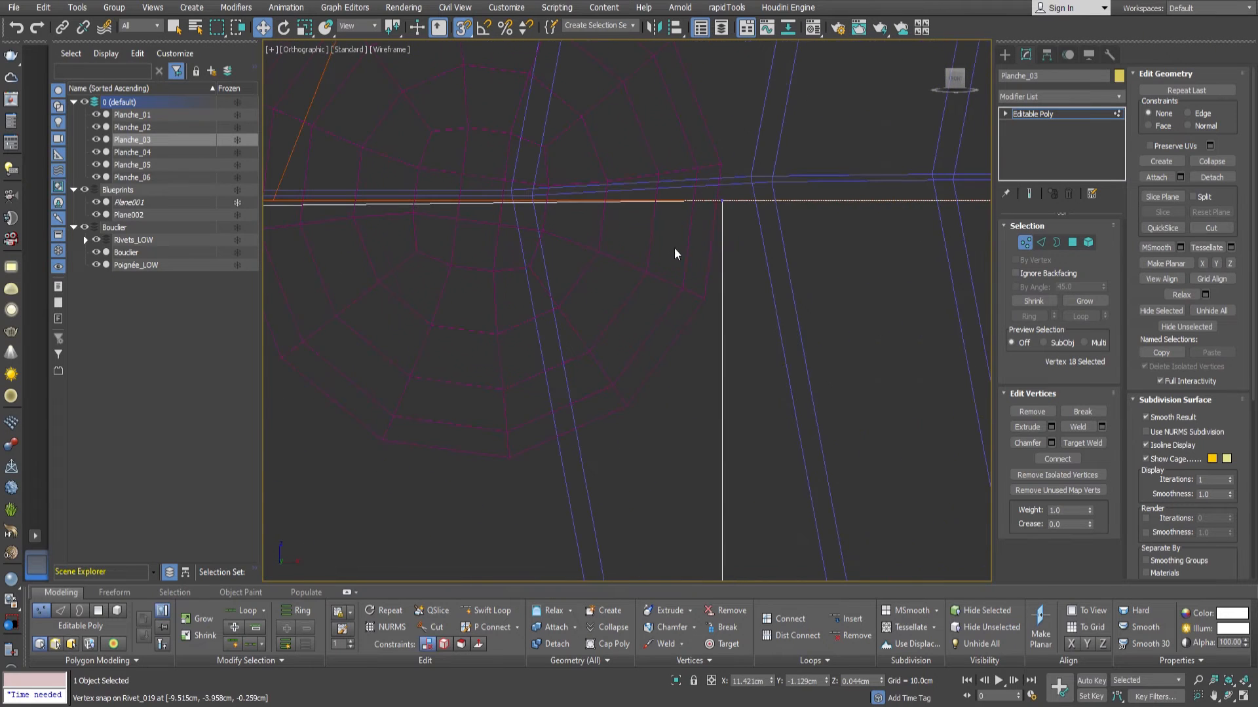
{"action": "left_click_drag", "start_coordinate": [721, 201], "coordinate": [342, 210]}
{"action": "scroll", "coordinate": [413, 221], "scroll_direction": "down", "scroll_amount": 2}
{"action": "scroll", "coordinate": [352, 217], "scroll_direction": "up", "scroll_amount": 2}
{"action": "key", "text": "s"}
{"action": "scroll", "coordinate": [406, 234], "scroll_direction": "down", "scroll_amount": 7}
{"action": "scroll", "coordinate": [571, 306], "scroll_direction": "down", "scroll_amount": 2}
Shape Planche_03's lower inner vertices into a half-octagon around the lower half of the boss, finishing vertex editing.
{"action": "left_click", "coordinate": [590, 371]}
{"action": "scroll", "coordinate": [591, 383], "scroll_direction": "up", "scroll_amount": 2}
{"action": "left_click_drag", "start_coordinate": [594, 332], "coordinate": [593, 366]}
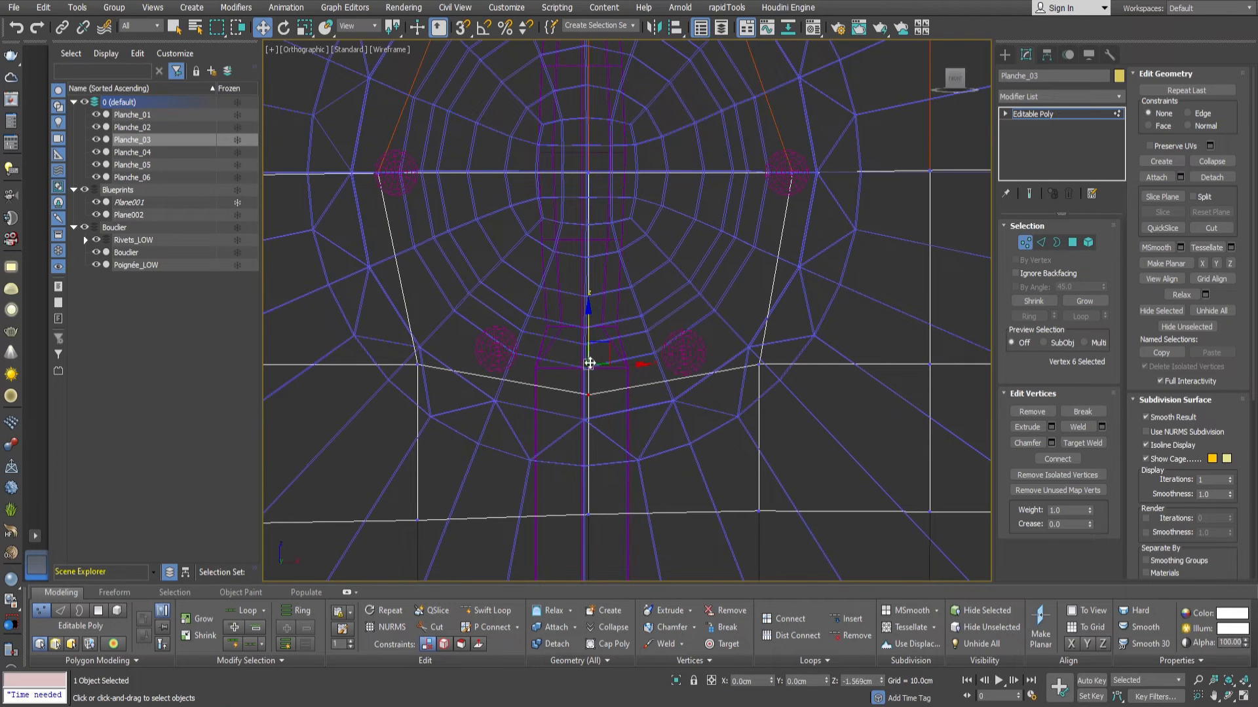
{"action": "middle_click_drag", "start_coordinate": [408, 374], "coordinate": [444, 380]}
{"action": "left_click", "coordinate": [452, 372]}
{"action": "left_click_drag", "start_coordinate": [482, 359], "coordinate": [498, 321]}
{"action": "left_click", "coordinate": [794, 371]}
{"action": "left_click_drag", "start_coordinate": [807, 340], "coordinate": [797, 324]}
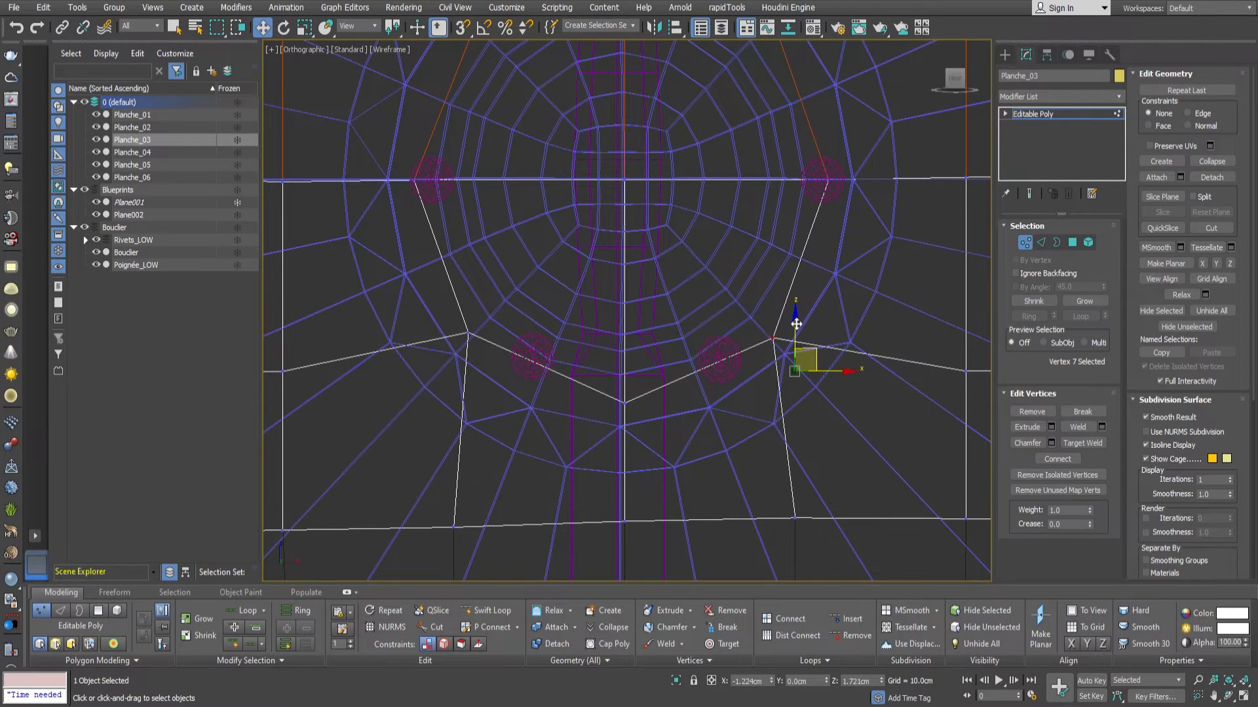
{"action": "middle_click_drag", "start_coordinate": [469, 230], "coordinate": [516, 306]}
{"action": "left_click", "coordinate": [459, 252]}
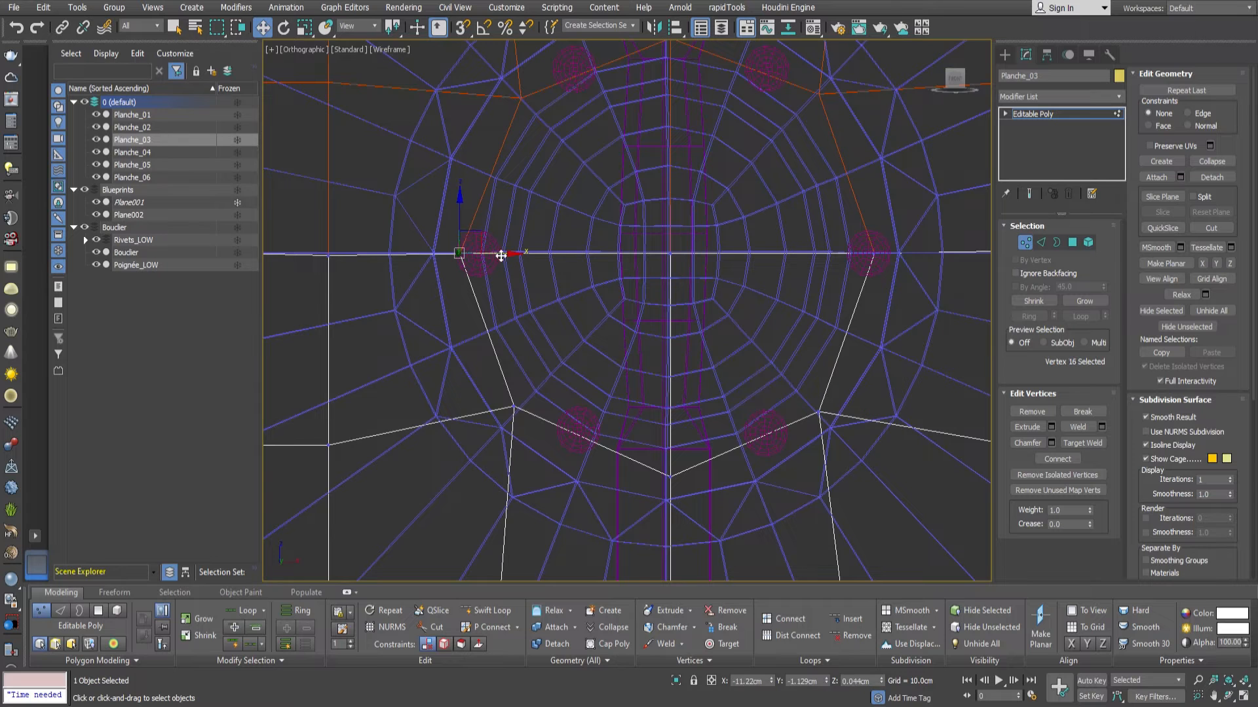
{"action": "left_click", "coordinate": [1027, 243]}
Delete the polygons inside the octagon over the boss on Planche_03 and Planche_04.
{"action": "scroll", "coordinate": [716, 323], "scroll_direction": "down", "scroll_amount": 4}
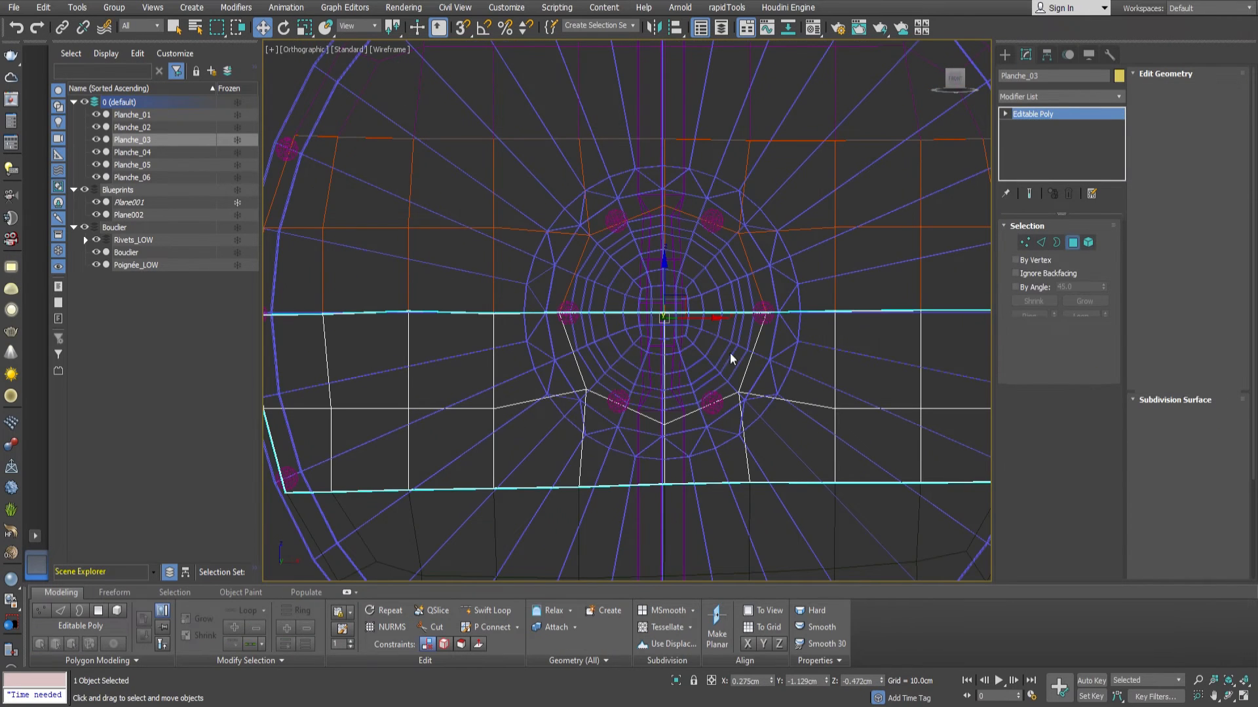
{"action": "key", "text": "4"}
{"action": "left_click", "coordinate": [716, 351]}
{"action": "left_click", "coordinate": [675, 360], "text": "ctrl"}
{"action": "scroll", "coordinate": [646, 369], "scroll_direction": "up", "scroll_amount": 3}
{"action": "left_click", "coordinate": [658, 296]}
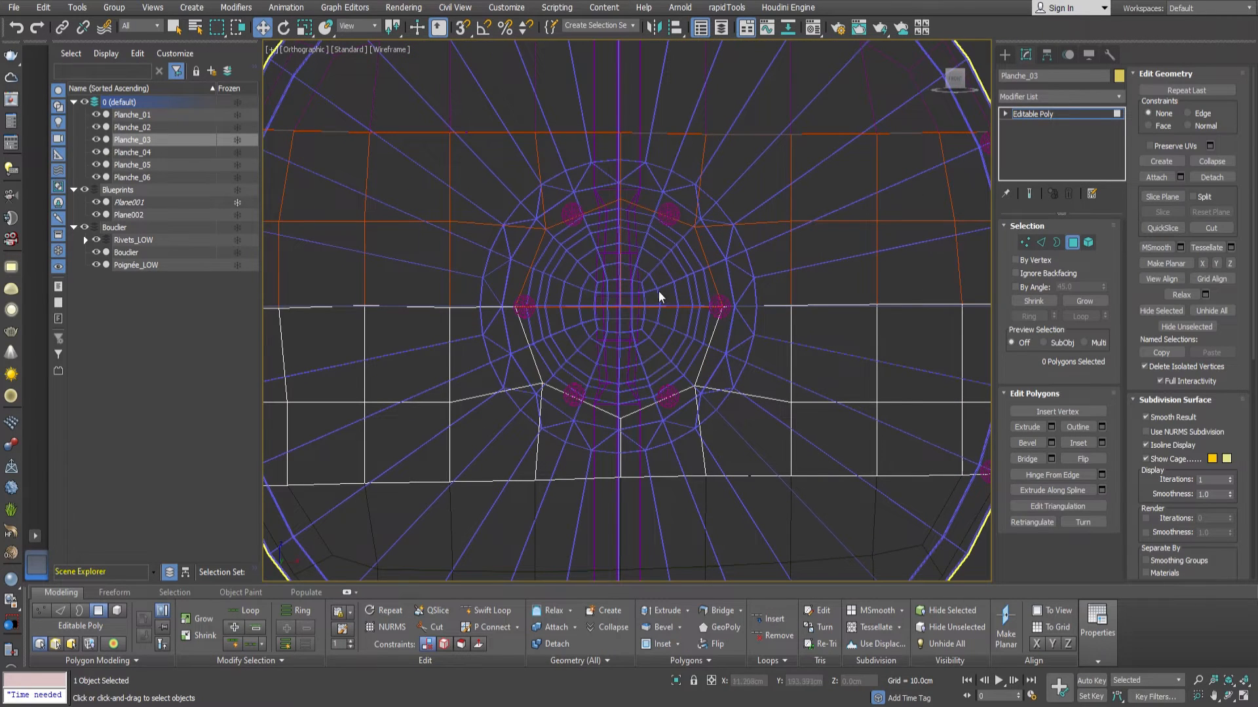
{"action": "left_click", "coordinate": [1067, 242]}
{"action": "left_click", "coordinate": [907, 224]}
{"action": "left_click", "coordinate": [1073, 245]}
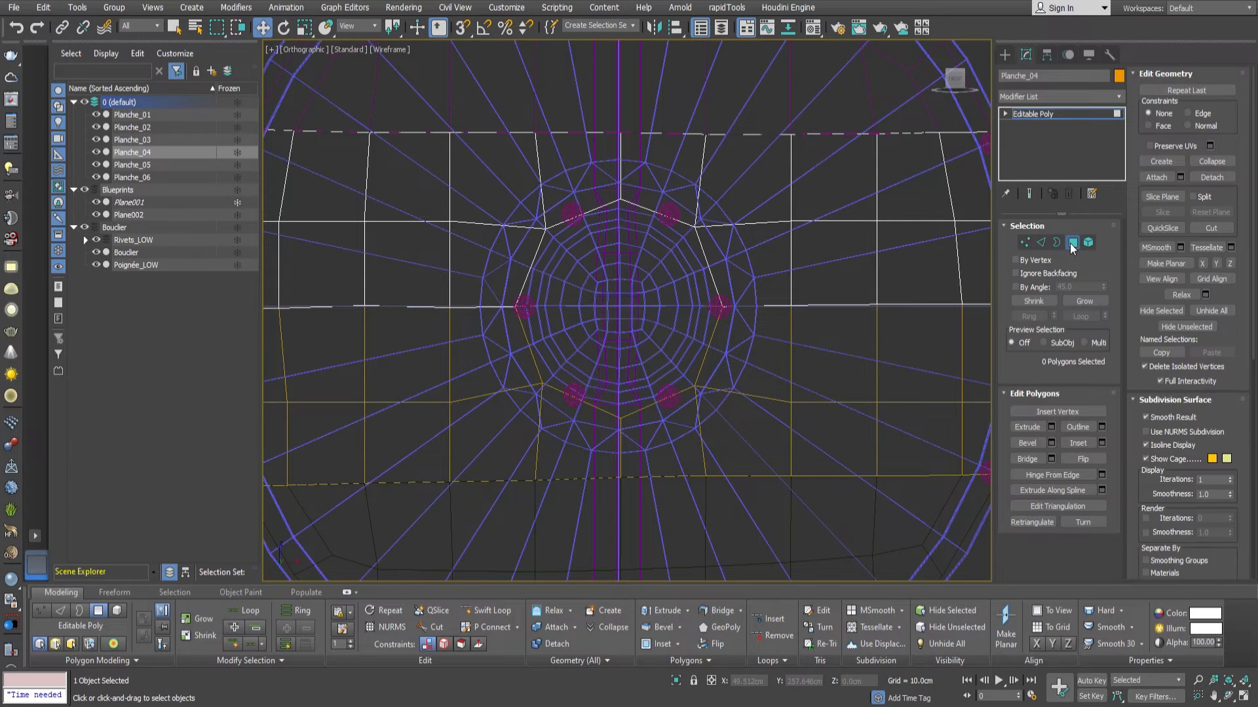
{"action": "left_click", "coordinate": [1072, 244]}
Select all six planks through the 0 (default) layer, isolate them and display them shaded.
{"action": "middle_click_drag", "start_coordinate": [336, 202], "coordinate": [300, 209]}
{"action": "double_click", "coordinate": [127, 103]}
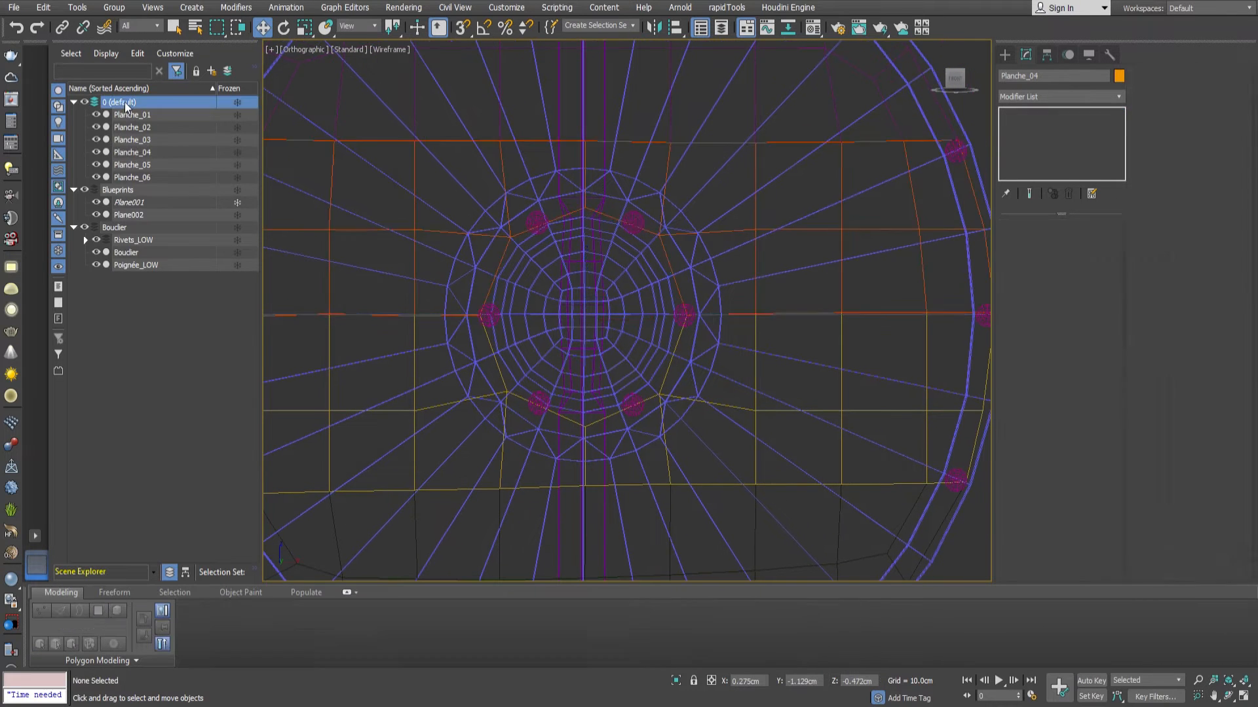
{"action": "key", "text": "alt+q"}
{"action": "key", "text": "F3"}
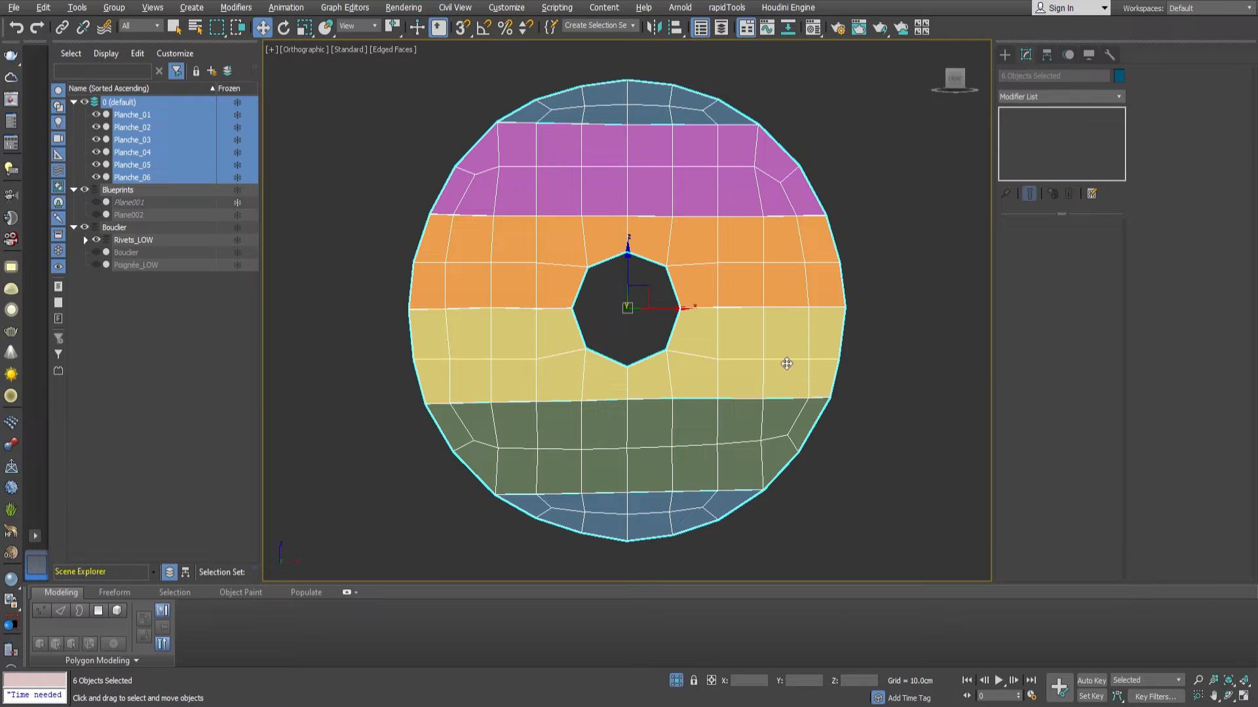
{"action": "middle_click_drag", "start_coordinate": [729, 244], "coordinate": [752, 247], "text": "alt"}
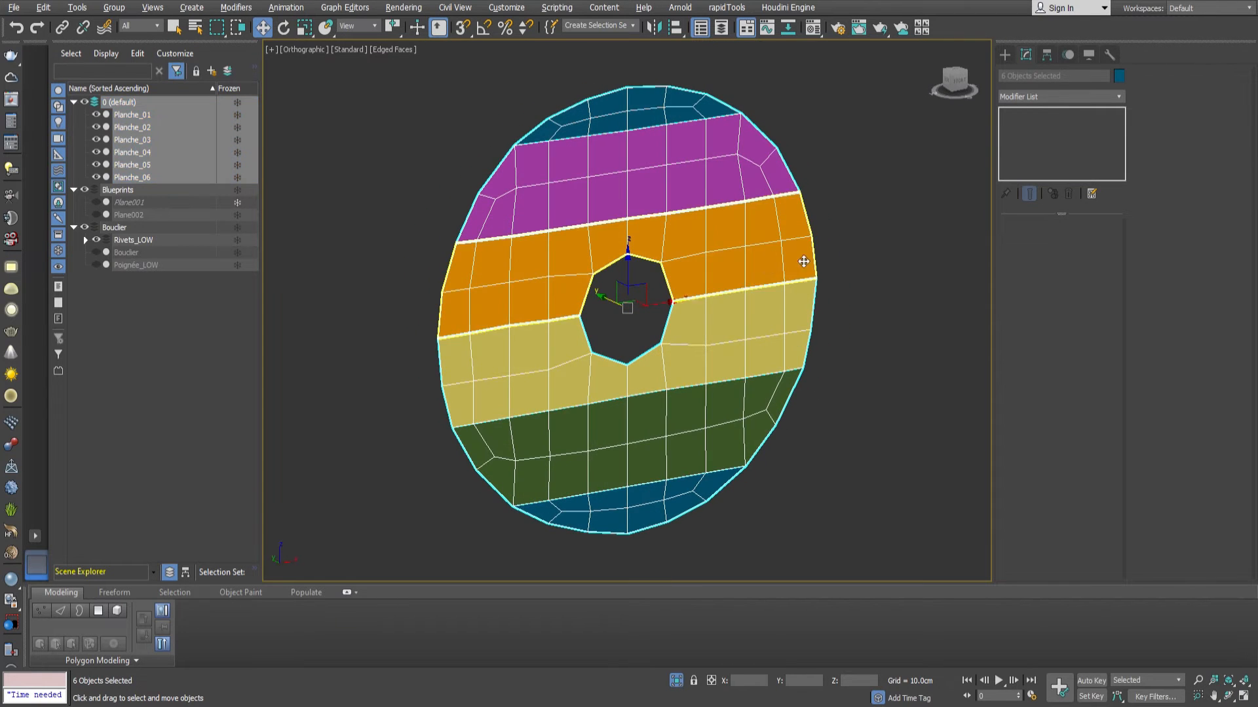
Add a Shell modifier to the six planks and view them together with the rest of the shield.
{"action": "left_click", "coordinate": [1041, 98]}
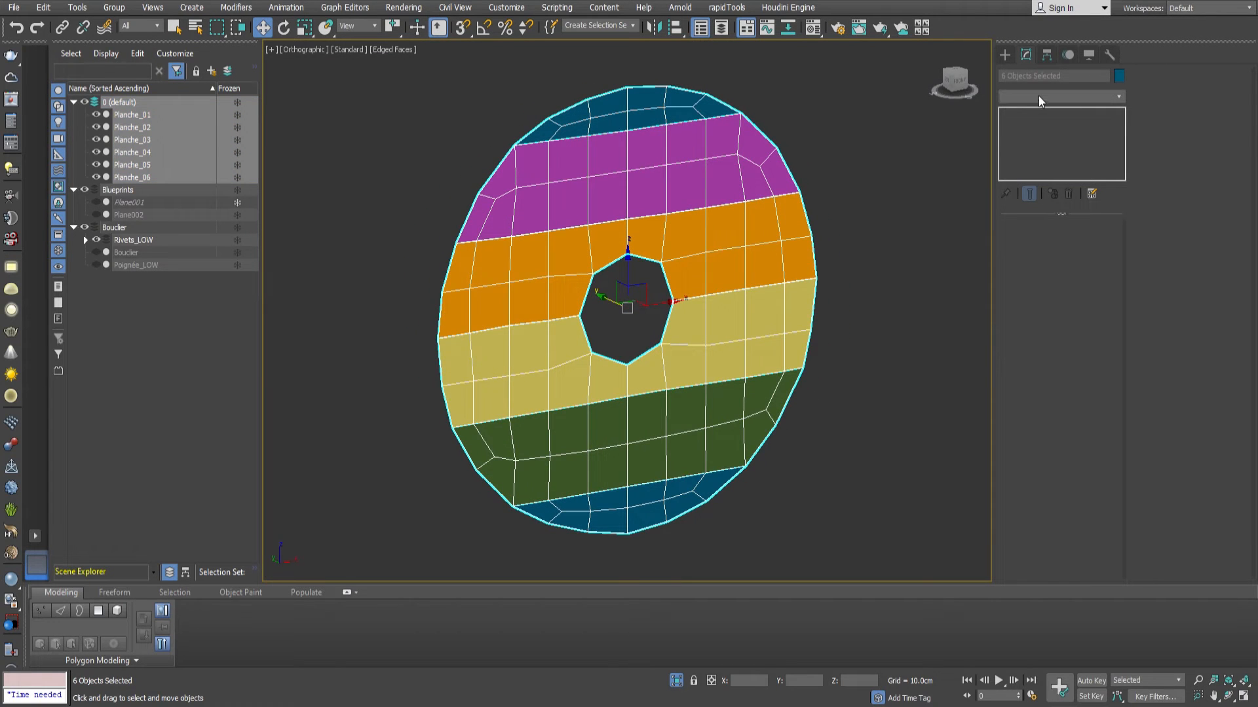
{"action": "key", "text": "Return"}
{"action": "middle_click_drag", "start_coordinate": [663, 254], "coordinate": [685, 275], "text": "alt"}
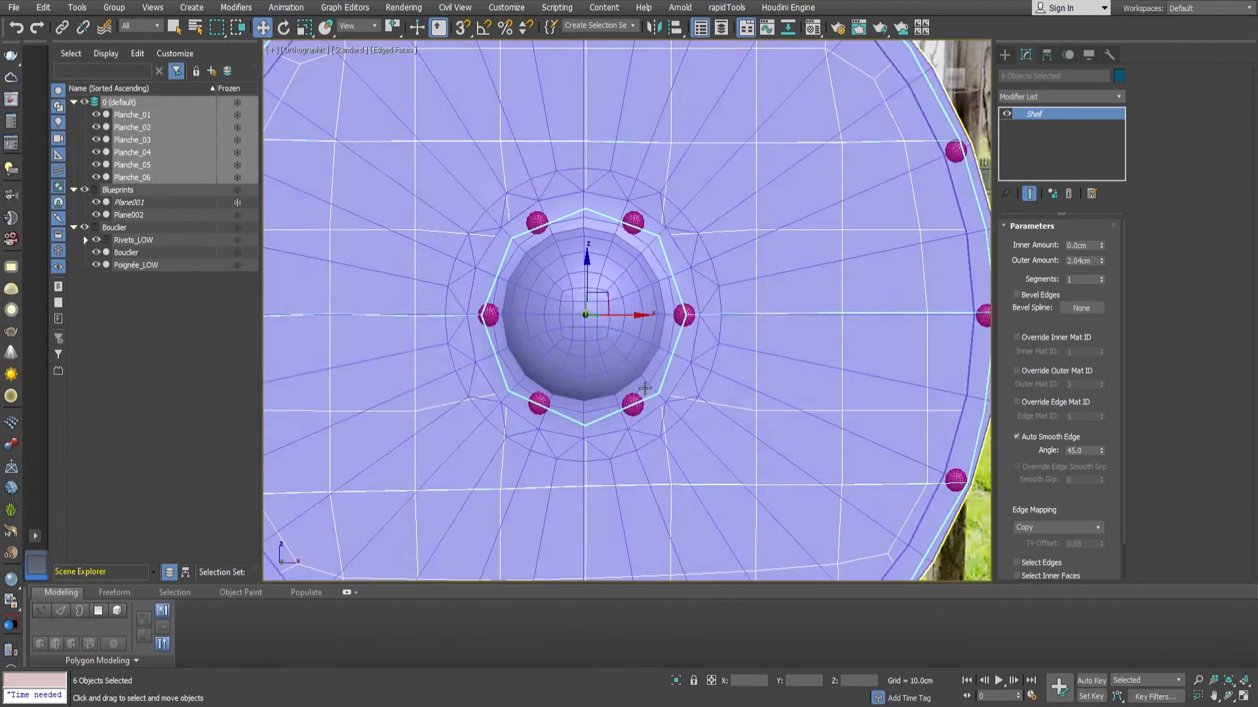
{"action": "middle_click_drag", "start_coordinate": [622, 367], "coordinate": [754, 385], "text": "alt"}
{"action": "scroll", "coordinate": [499, 335], "scroll_direction": "up", "scroll_amount": 2}
{"action": "middle_click_drag", "start_coordinate": [499, 335], "coordinate": [583, 327]}
{"action": "left_click_drag", "start_coordinate": [668, 308], "coordinate": [682, 323]}
{"action": "scroll", "coordinate": [528, 387], "scroll_direction": "up", "scroll_amount": 4}
{"action": "middle_click_drag", "start_coordinate": [528, 388], "coordinate": [588, 361], "text": "alt"}
Lock the plank selection and set the Shell outer amount to 2.04 cm, checking the thickness against the rim.
{"action": "key", "text": "space"}
{"action": "left_click_drag", "start_coordinate": [588, 361], "coordinate": [601, 354]}
{"action": "scroll", "coordinate": [601, 354], "scroll_direction": "down", "scroll_amount": 5}
{"action": "middle_click_drag", "start_coordinate": [600, 354], "coordinate": [804, 331], "text": "alt"}
{"action": "scroll", "coordinate": [803, 331], "scroll_direction": "up", "scroll_amount": 5}
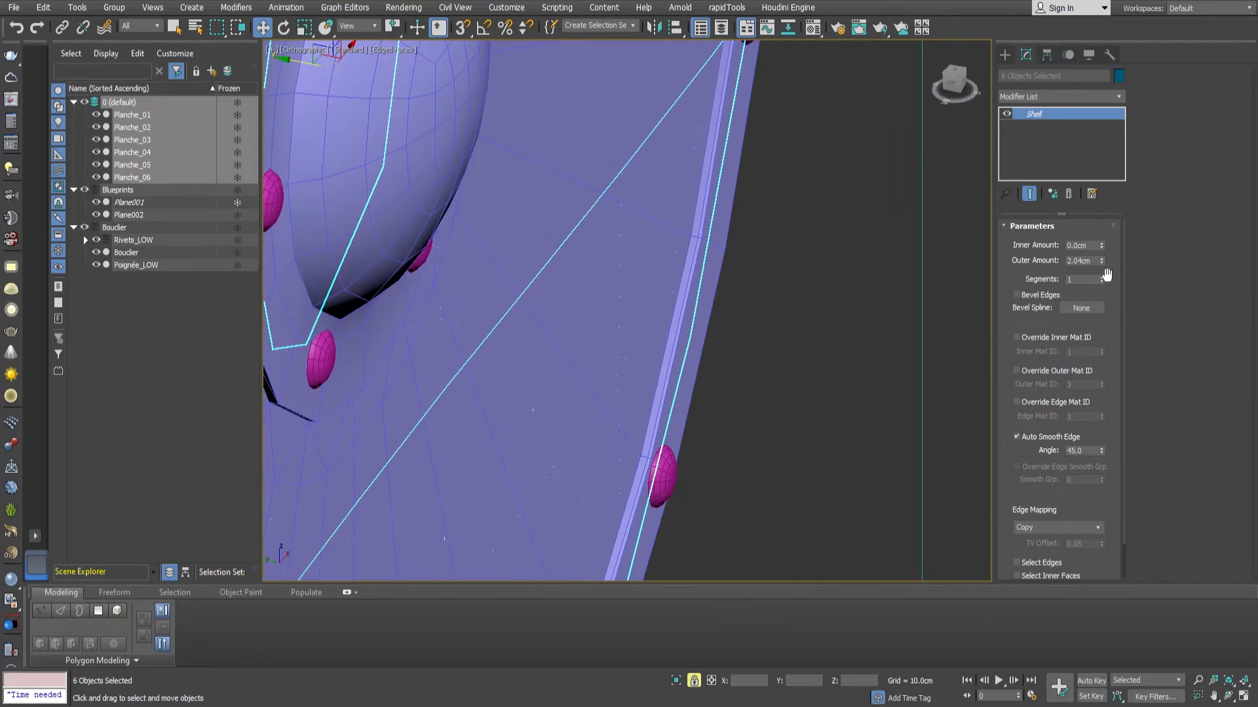
{"action": "left_click_drag", "start_coordinate": [1101, 261], "coordinate": [1103, 268]}
{"action": "scroll", "coordinate": [744, 362], "scroll_direction": "down", "scroll_amount": 5}
{"action": "middle_click_drag", "start_coordinate": [744, 363], "coordinate": [672, 328], "text": "alt"}
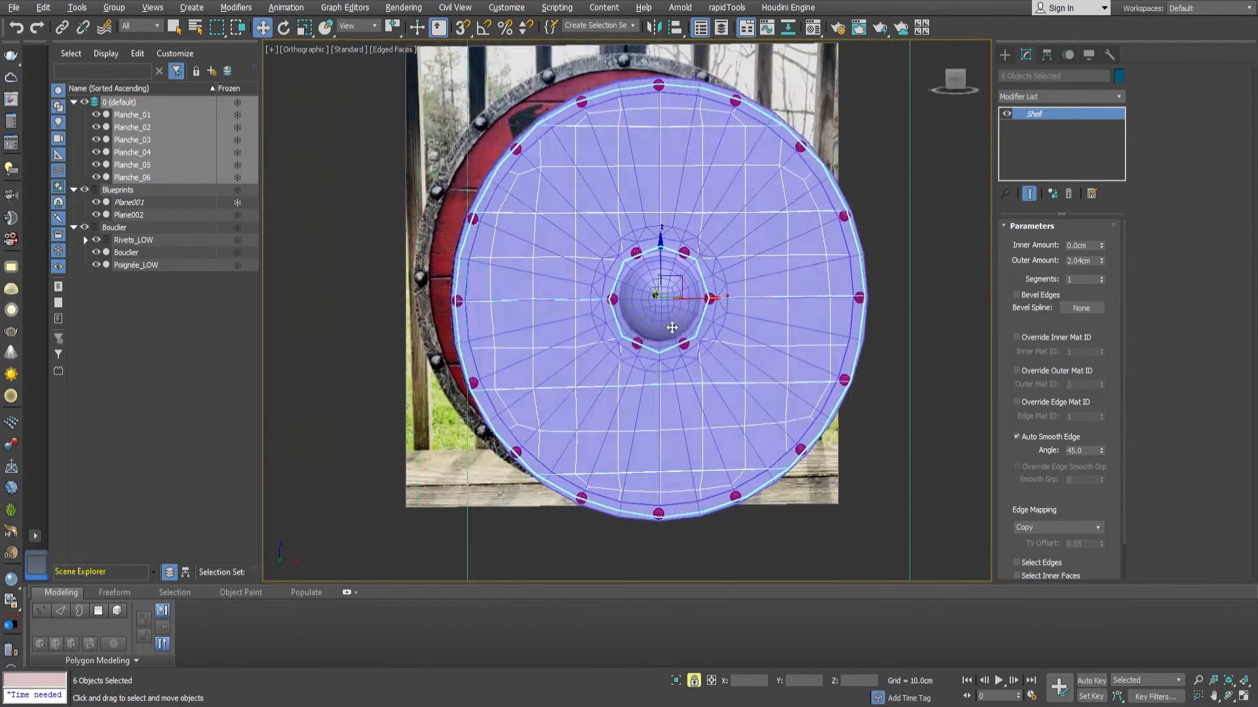
Isolate the planks and add a Quad Chamfer modifier with an amount of 0.14 cm.
{"action": "key", "text": "alt+q"}
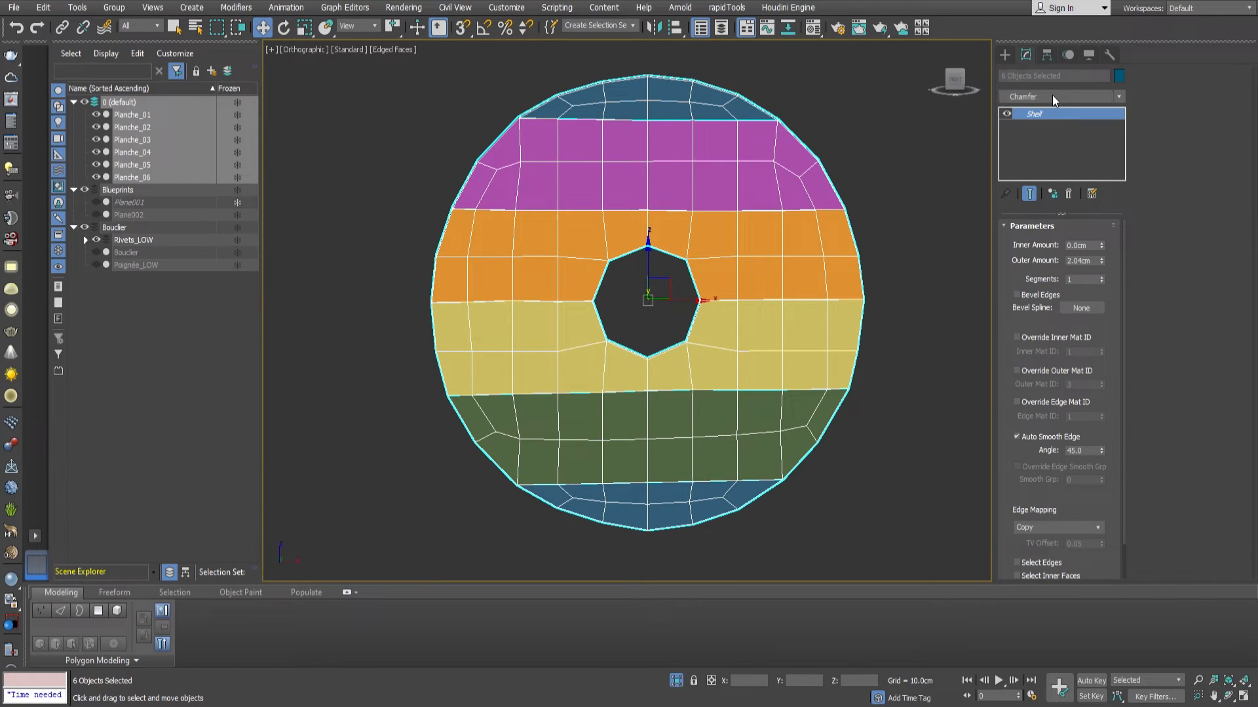
{"action": "key", "text": "Return"}
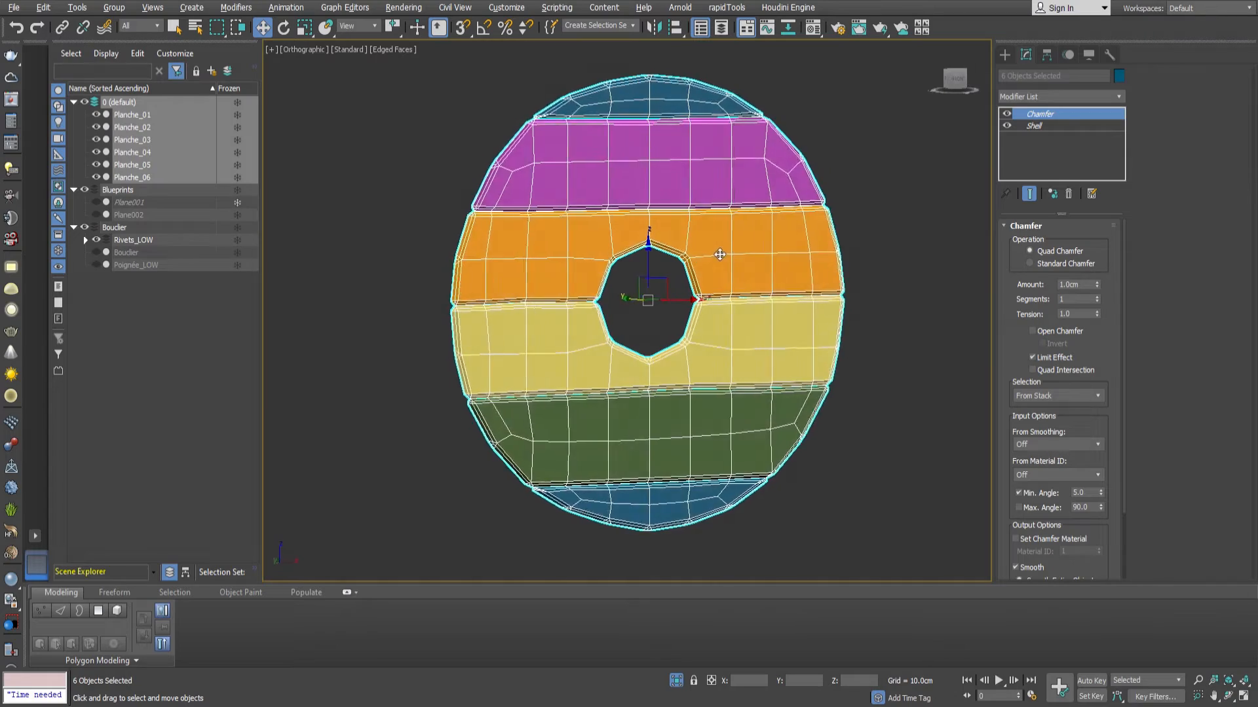
{"action": "scroll", "coordinate": [678, 258], "scroll_direction": "up", "scroll_amount": 5}
{"action": "scroll", "coordinate": [750, 295], "scroll_direction": "down", "scroll_amount": 2}
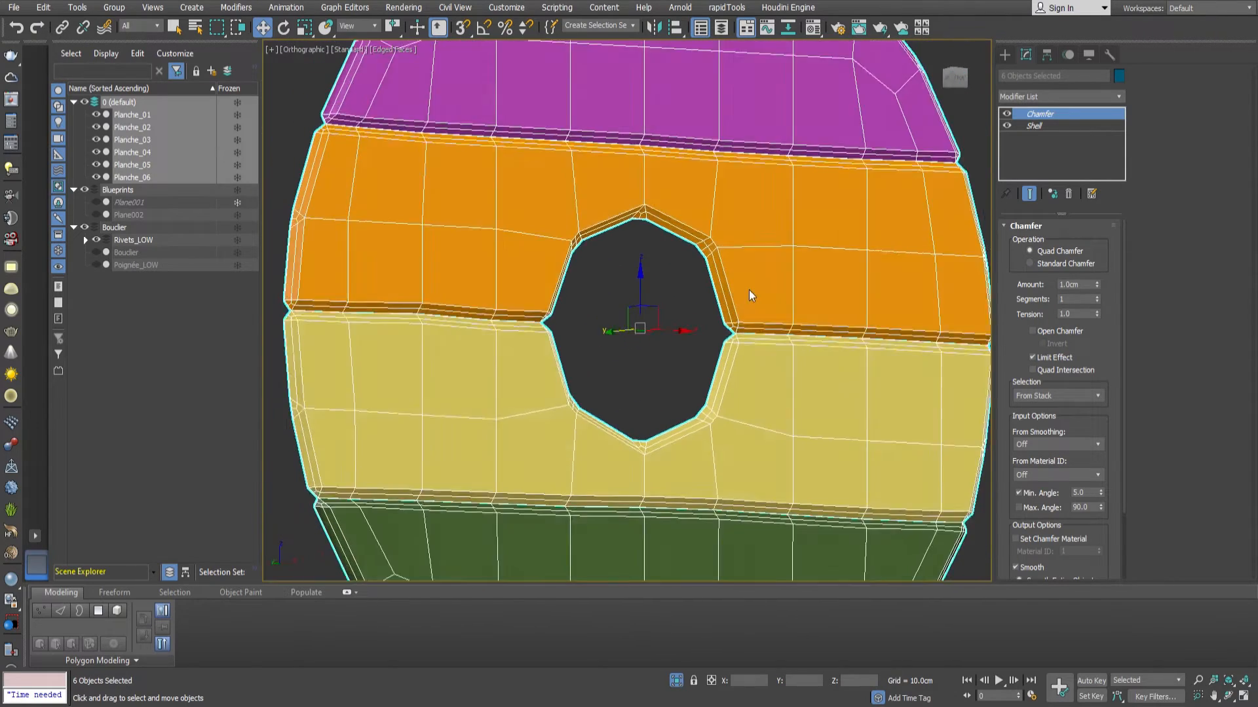
{"action": "scroll", "coordinate": [750, 295], "scroll_direction": "down", "scroll_amount": 1}
{"action": "left_click_drag", "start_coordinate": [1098, 285], "coordinate": [1103, 350]}
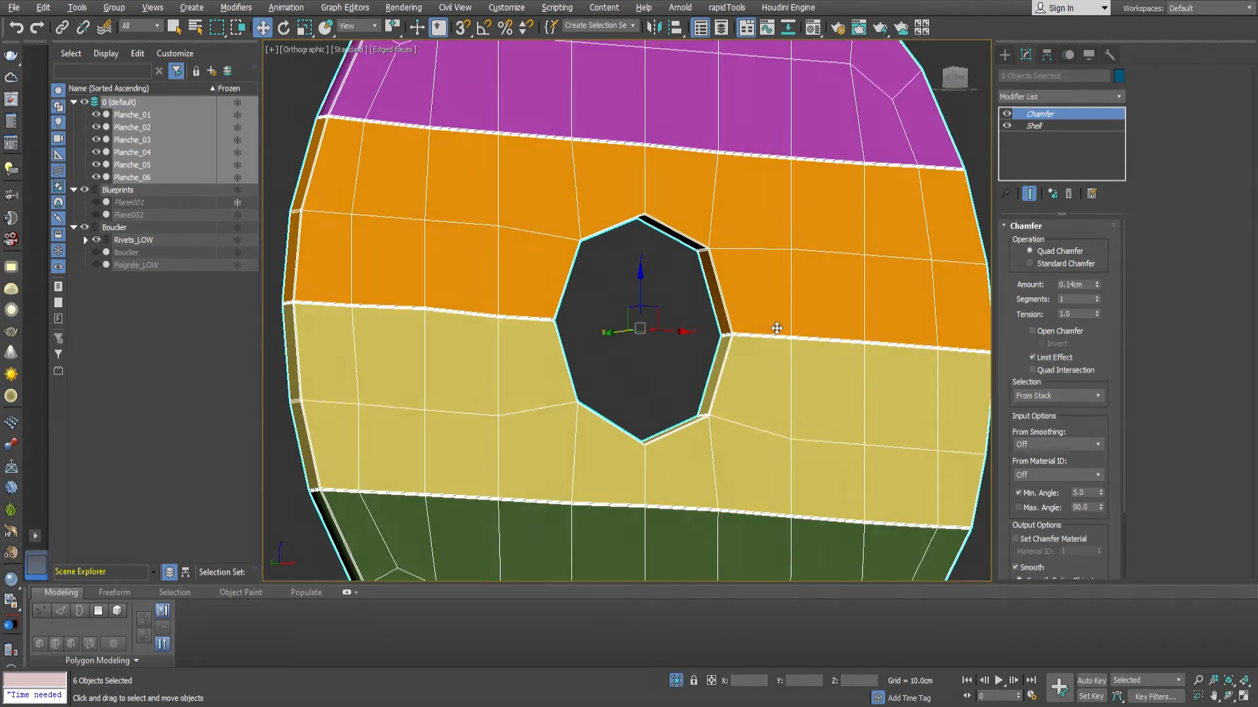
Set the Chamfer to 2 segments with a tension of 0.5 and enable Quad Intersection.
{"action": "scroll", "coordinate": [789, 337], "scroll_direction": "down", "scroll_amount": 1}
{"action": "scroll", "coordinate": [721, 324], "scroll_direction": "up", "scroll_amount": 10}
{"action": "key", "text": "Tab"}
{"action": "type", "text": "2"}
{"action": "key", "text": "Tab"}
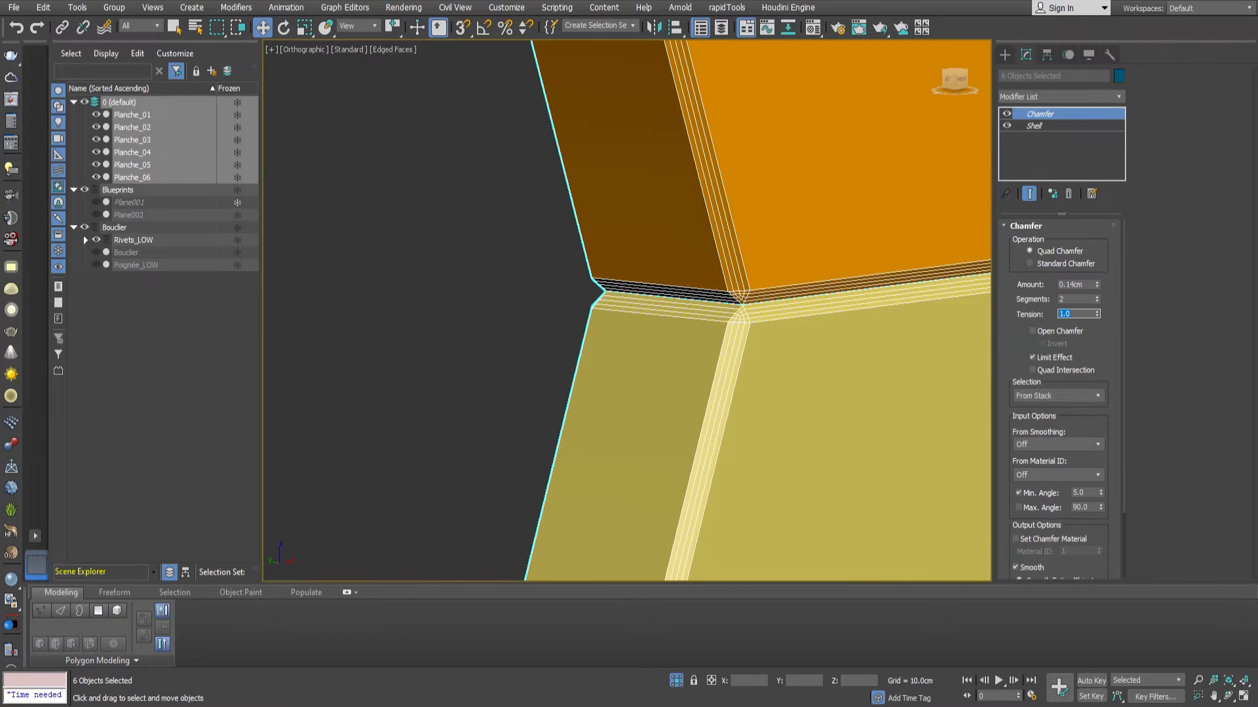
{"action": "key", "text": "Return"}
{"action": "scroll", "coordinate": [727, 308], "scroll_direction": "up", "scroll_amount": 6}
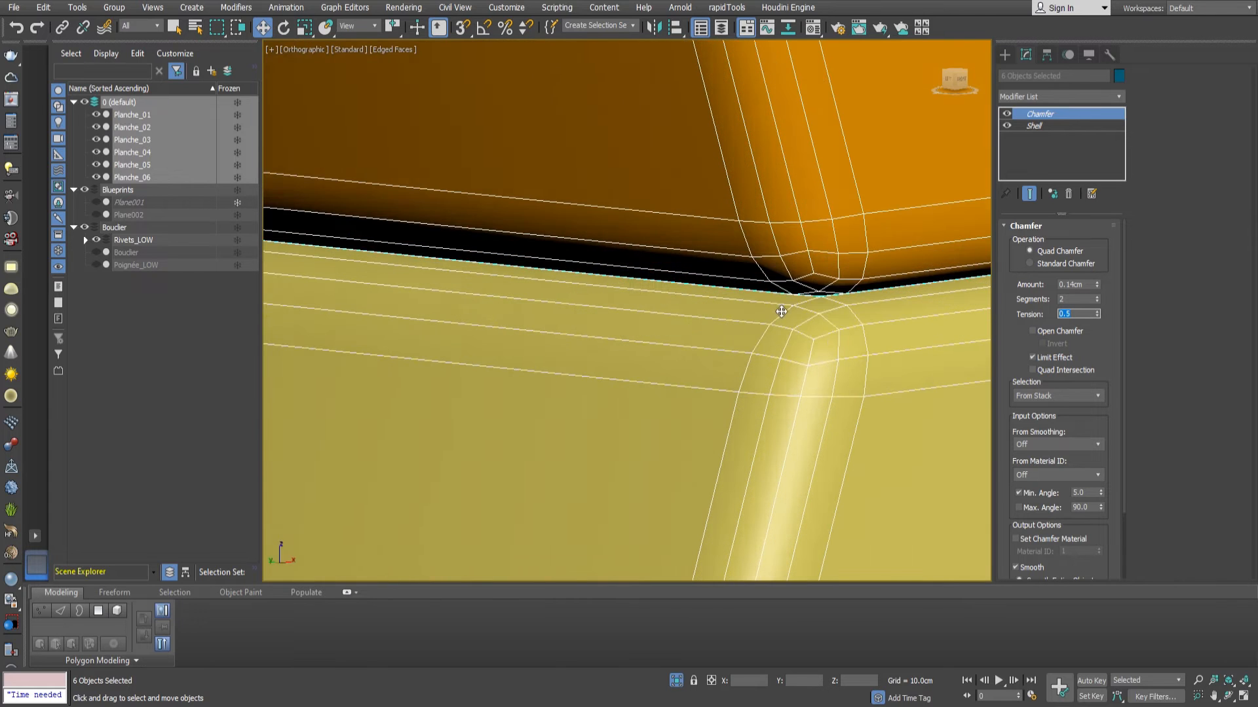
{"action": "scroll", "coordinate": [778, 309], "scroll_direction": "down", "scroll_amount": 6}
{"action": "left_click", "coordinate": [1064, 371]}
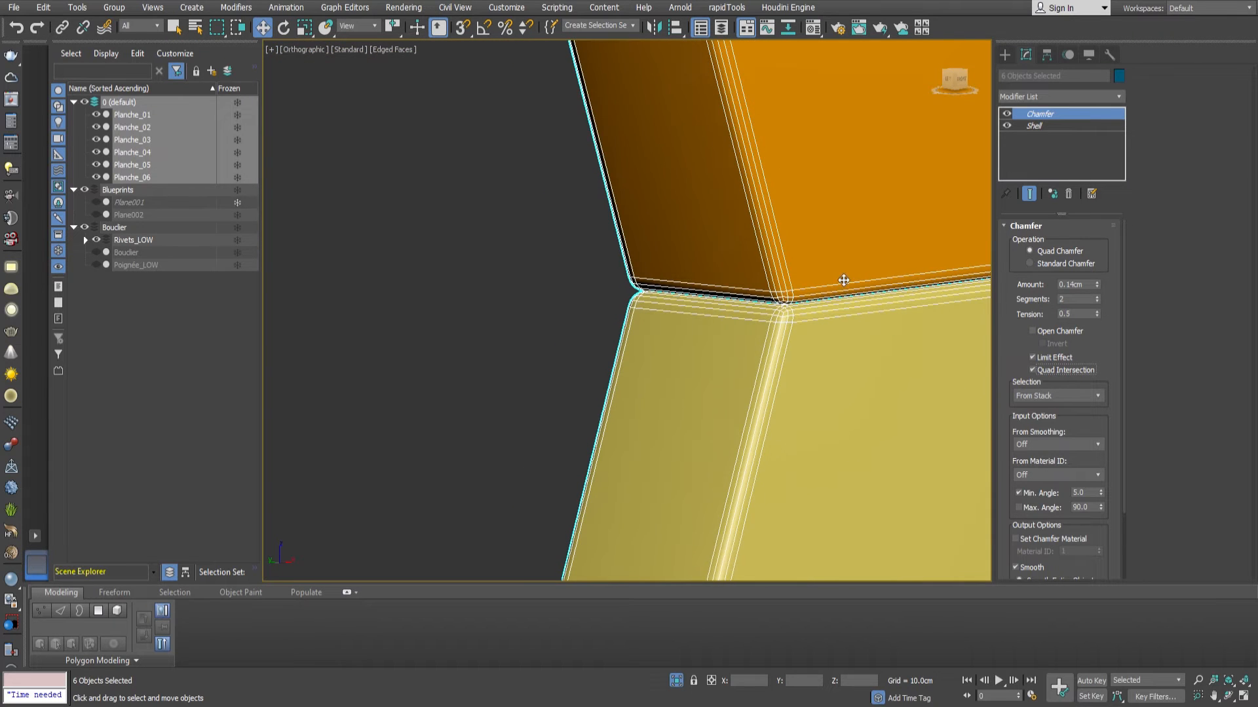
Raise the Chamfer's minimum angle to 52.03 so the shallow corners of the central hole are not chamfered.
{"action": "scroll", "coordinate": [843, 280], "scroll_direction": "down", "scroll_amount": 6}
{"action": "scroll", "coordinate": [795, 247], "scroll_direction": "up", "scroll_amount": 7}
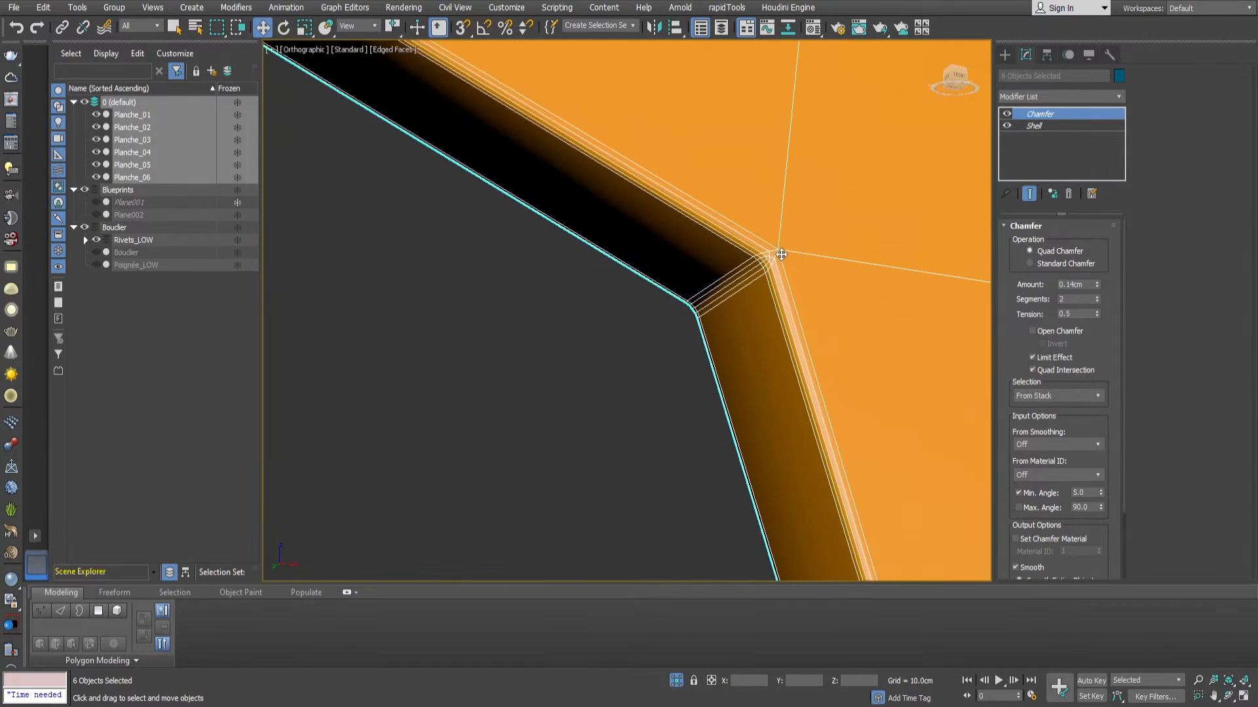
{"action": "scroll", "coordinate": [782, 254], "scroll_direction": "up", "scroll_amount": 3}
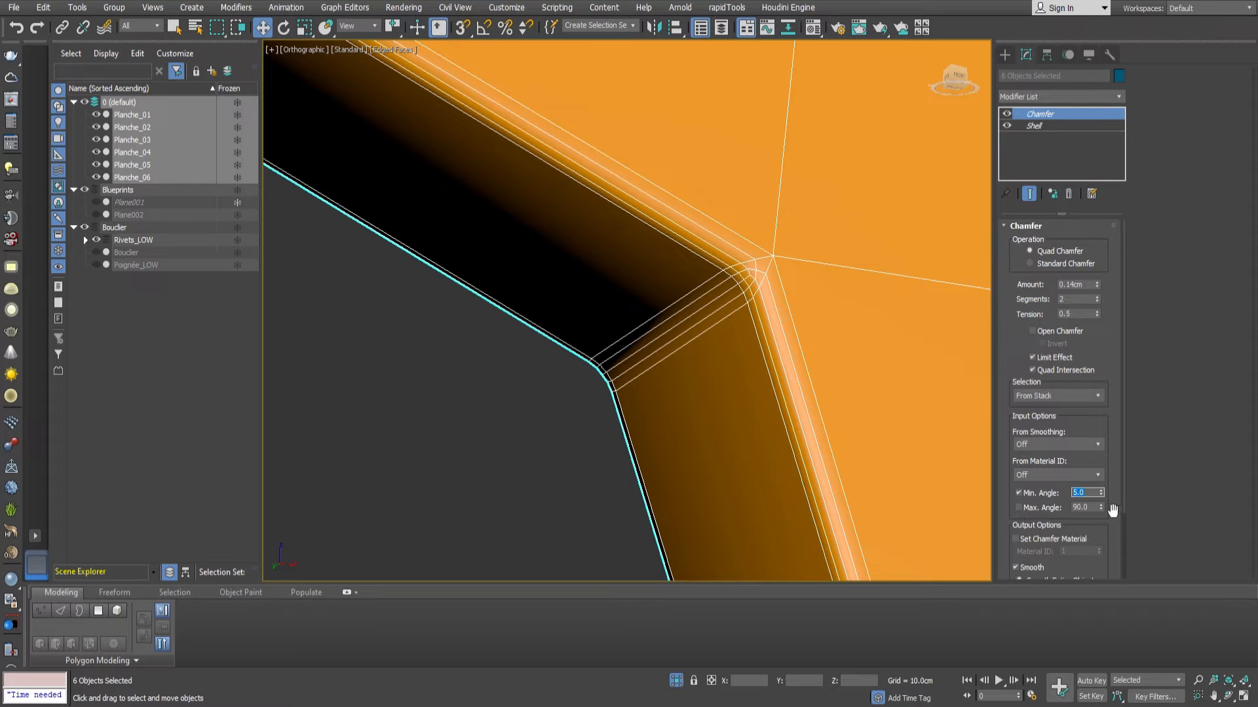
{"action": "scroll", "coordinate": [823, 365], "scroll_direction": "down", "scroll_amount": 5}
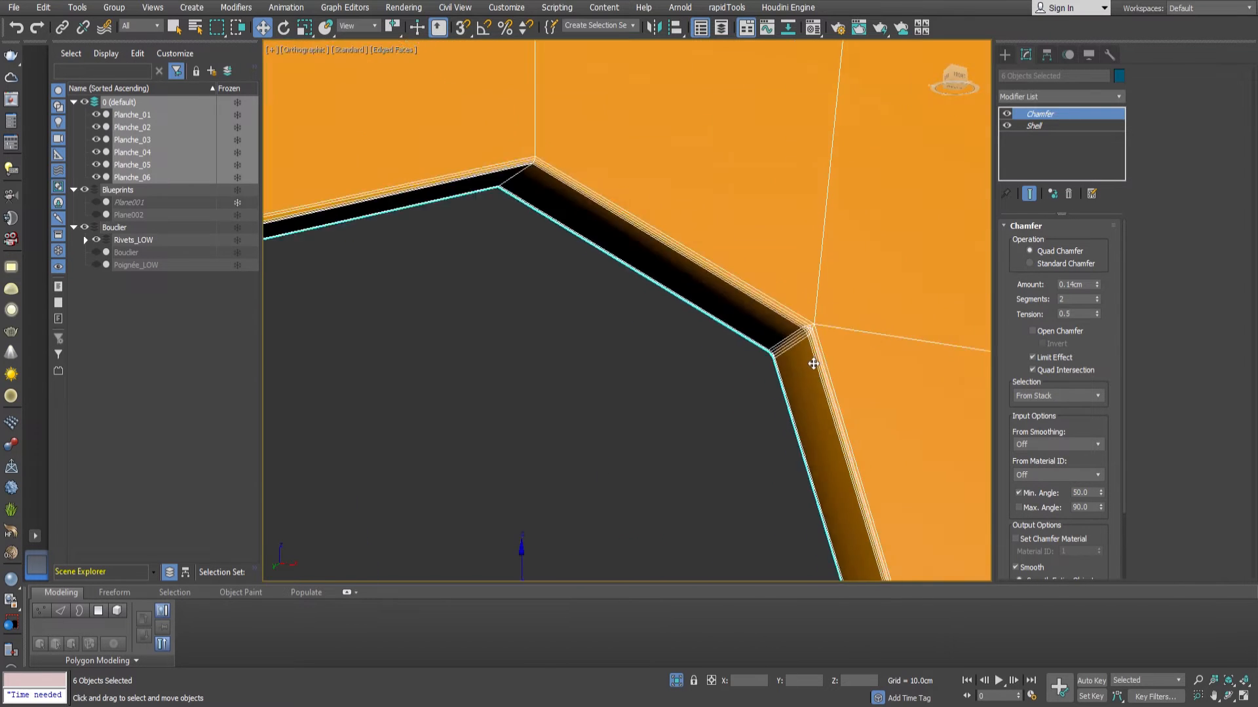
{"action": "scroll", "coordinate": [789, 351], "scroll_direction": "up", "scroll_amount": 5}
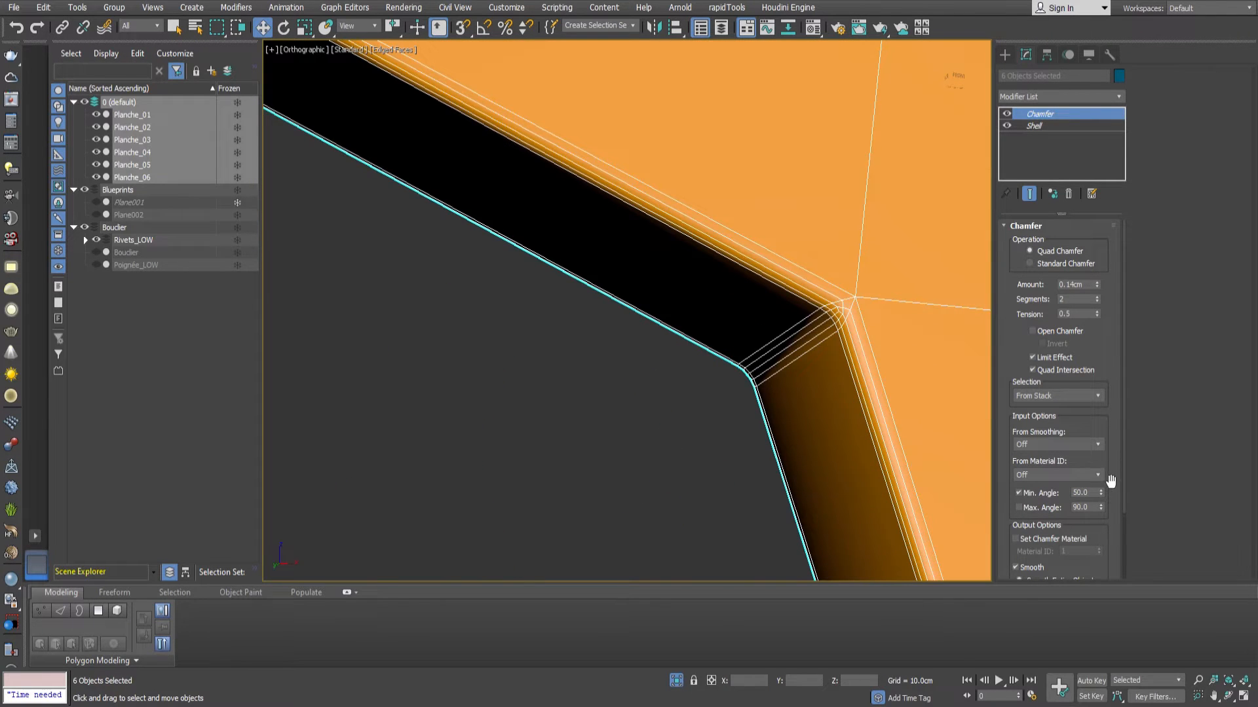
{"action": "left_click", "coordinate": [1101, 491]}
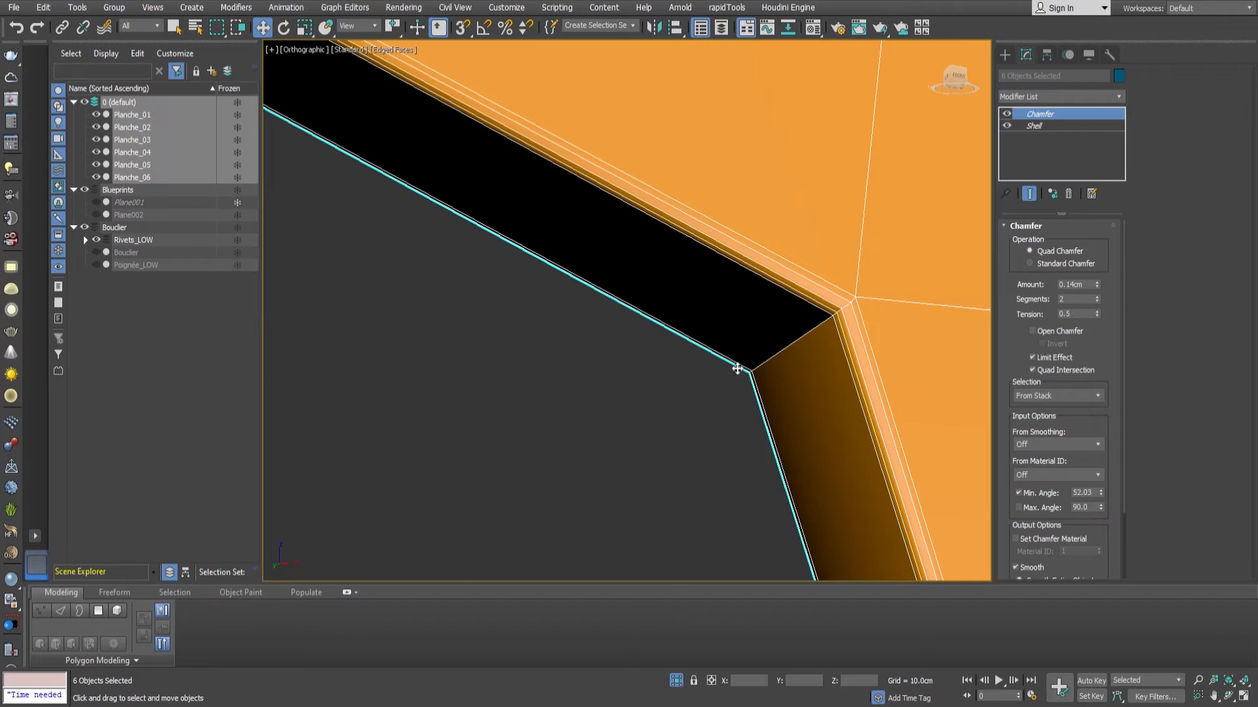
Examine the chamfered plank edges around the central hole and the outer contour of the shield.
{"action": "scroll", "coordinate": [737, 369], "scroll_direction": "down", "scroll_amount": 6}
{"action": "middle_click_drag", "start_coordinate": [820, 390], "coordinate": [750, 468], "text": "alt"}
{"action": "scroll", "coordinate": [954, 292], "scroll_direction": "up", "scroll_amount": 4}
{"action": "scroll", "coordinate": [954, 292], "scroll_direction": "down", "scroll_amount": 3}
{"action": "middle_click_drag", "start_coordinate": [953, 291], "coordinate": [907, 410]}
{"action": "scroll", "coordinate": [870, 264], "scroll_direction": "up", "scroll_amount": 6}
{"action": "scroll", "coordinate": [868, 262], "scroll_direction": "down", "scroll_amount": 6}
{"action": "middle_click_drag", "start_coordinate": [839, 295], "coordinate": [796, 327]}
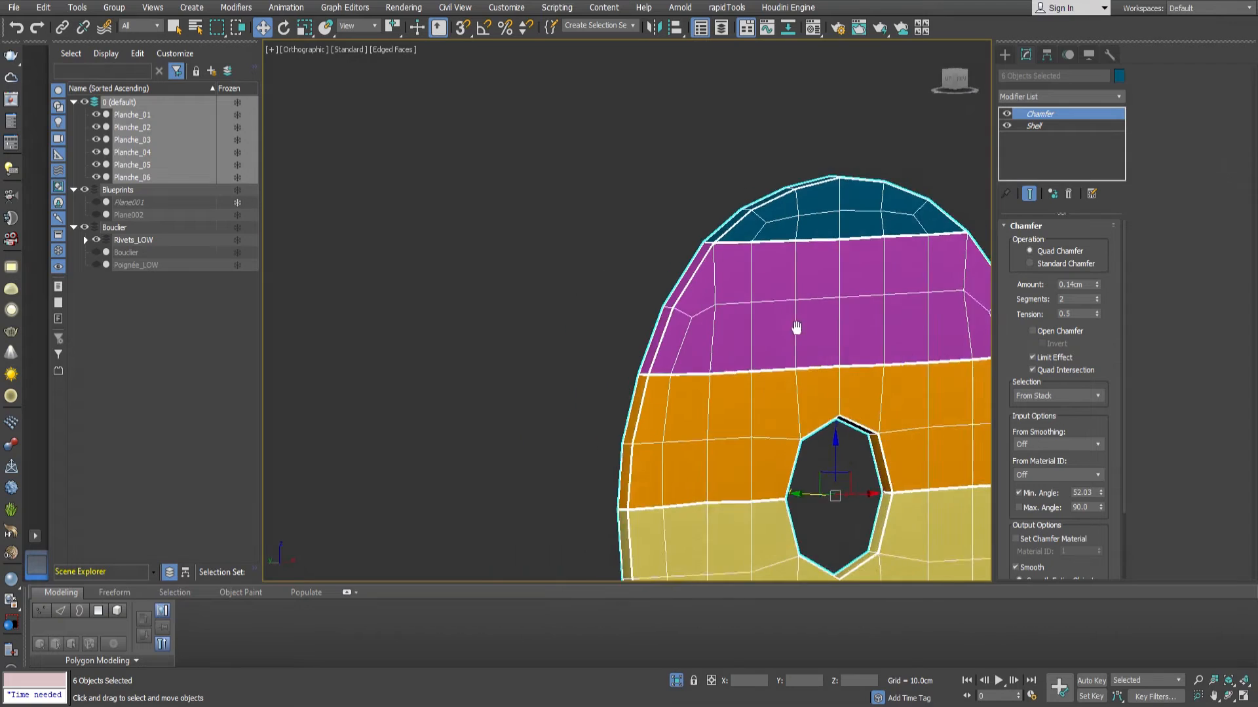
{"action": "scroll", "coordinate": [655, 393], "scroll_direction": "up", "scroll_amount": 6}
{"action": "scroll", "coordinate": [674, 402], "scroll_direction": "down", "scroll_amount": 5}
{"action": "scroll", "coordinate": [674, 402], "scroll_direction": "up", "scroll_amount": 6}
{"action": "scroll", "coordinate": [762, 211], "scroll_direction": "down", "scroll_amount": 8}
{"action": "middle_click_drag", "start_coordinate": [573, 356], "coordinate": [581, 294]}
{"action": "scroll", "coordinate": [546, 406], "scroll_direction": "up", "scroll_amount": 2}
{"action": "scroll", "coordinate": [546, 406], "scroll_direction": "down", "scroll_amount": 3}
{"action": "middle_click_drag", "start_coordinate": [557, 397], "coordinate": [595, 428]}
{"action": "middle_click_drag", "start_coordinate": [596, 428], "coordinate": [622, 409], "text": "alt"}
{"action": "middle_click_drag", "start_coordinate": [622, 409], "coordinate": [676, 377]}
Insert a Tessellate modifier between Shell and Chamfer, operating on polygons with tension 0 and 3 iterations.
{"action": "left_click", "coordinate": [1040, 125]}
{"action": "left_click", "coordinate": [1051, 97]}
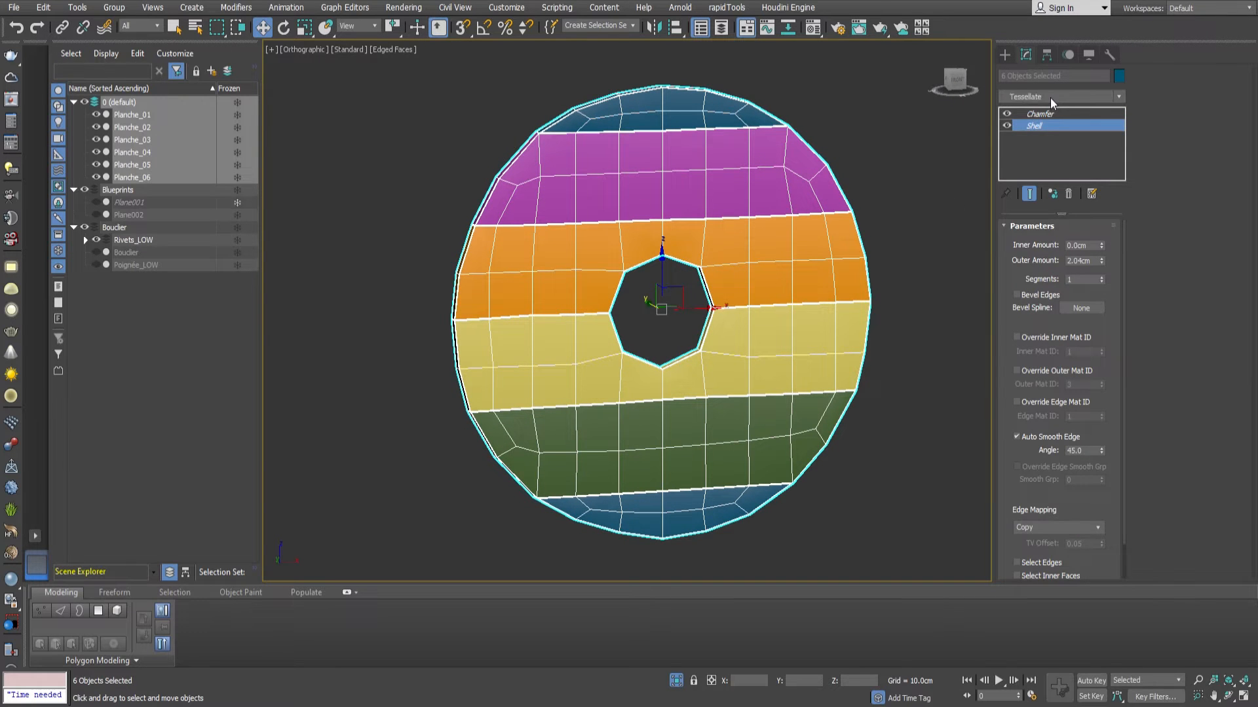
{"action": "key", "text": "Return"}
{"action": "left_click", "coordinate": [1088, 249]}
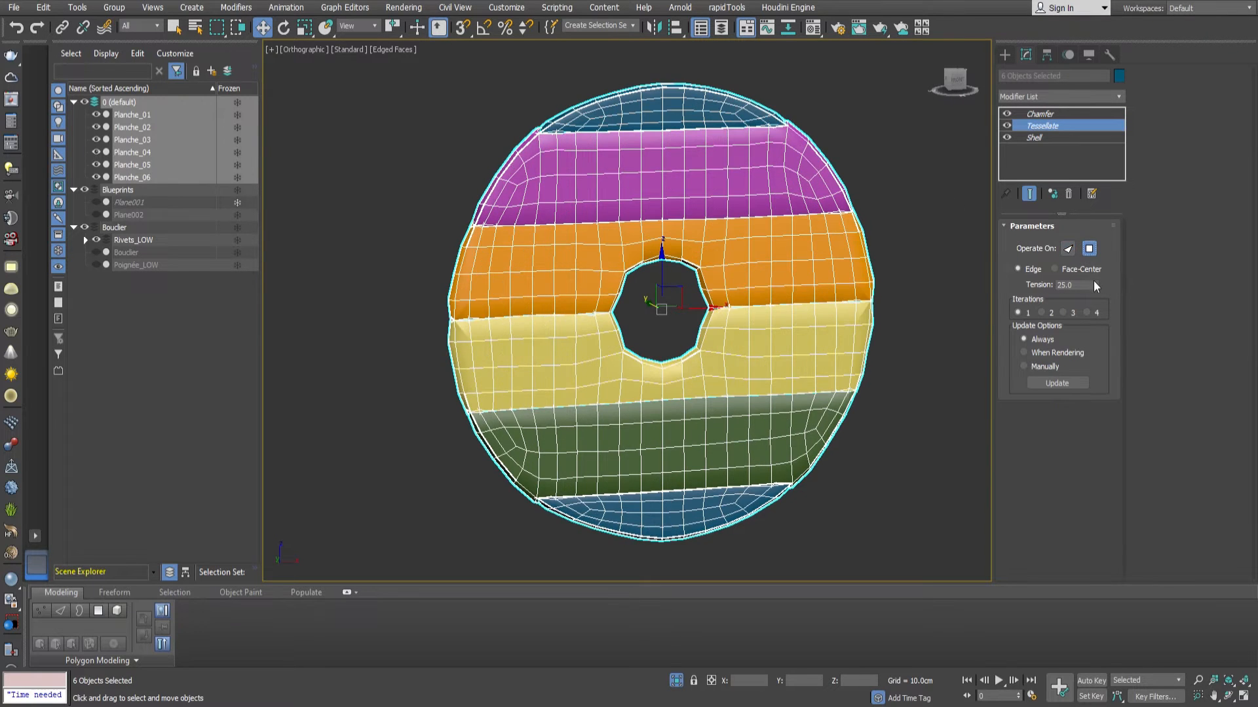
{"action": "right_click", "coordinate": [1095, 285]}
{"action": "left_click", "coordinate": [1064, 313]}
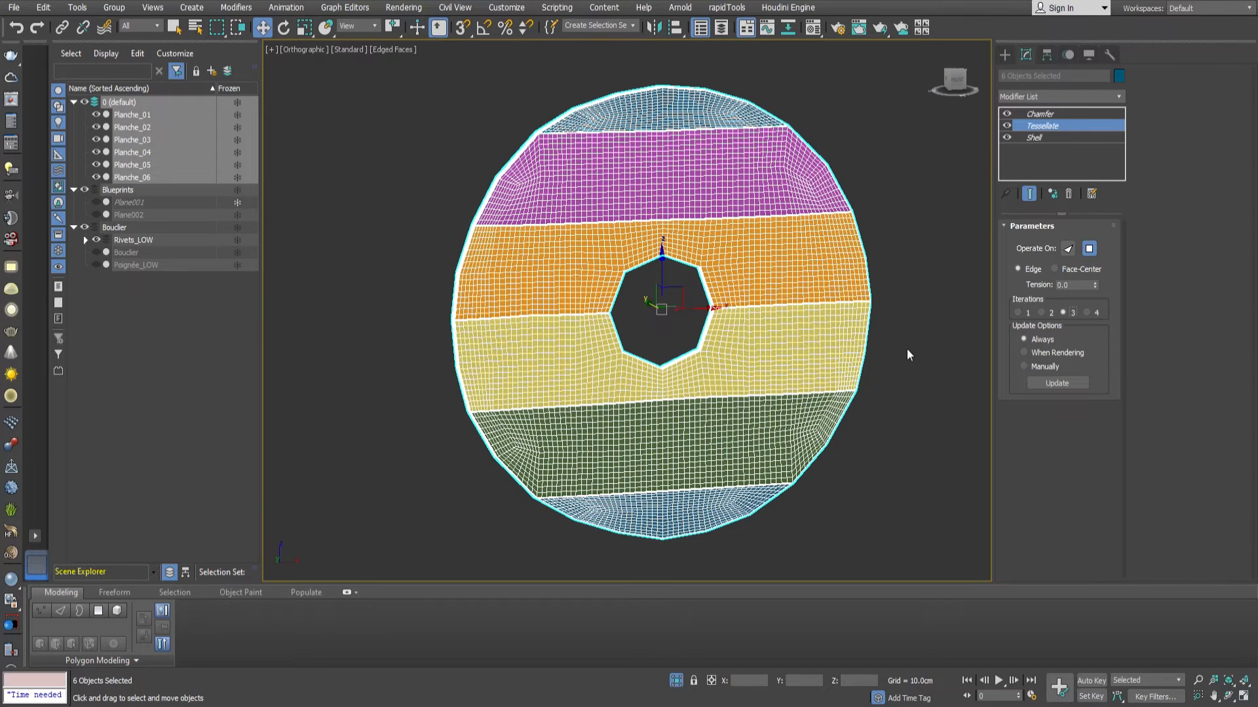
{"action": "middle_click_drag", "start_coordinate": [581, 217], "coordinate": [643, 260]}
{"action": "scroll", "coordinate": [536, 267], "scroll_direction": "up", "scroll_amount": 12}
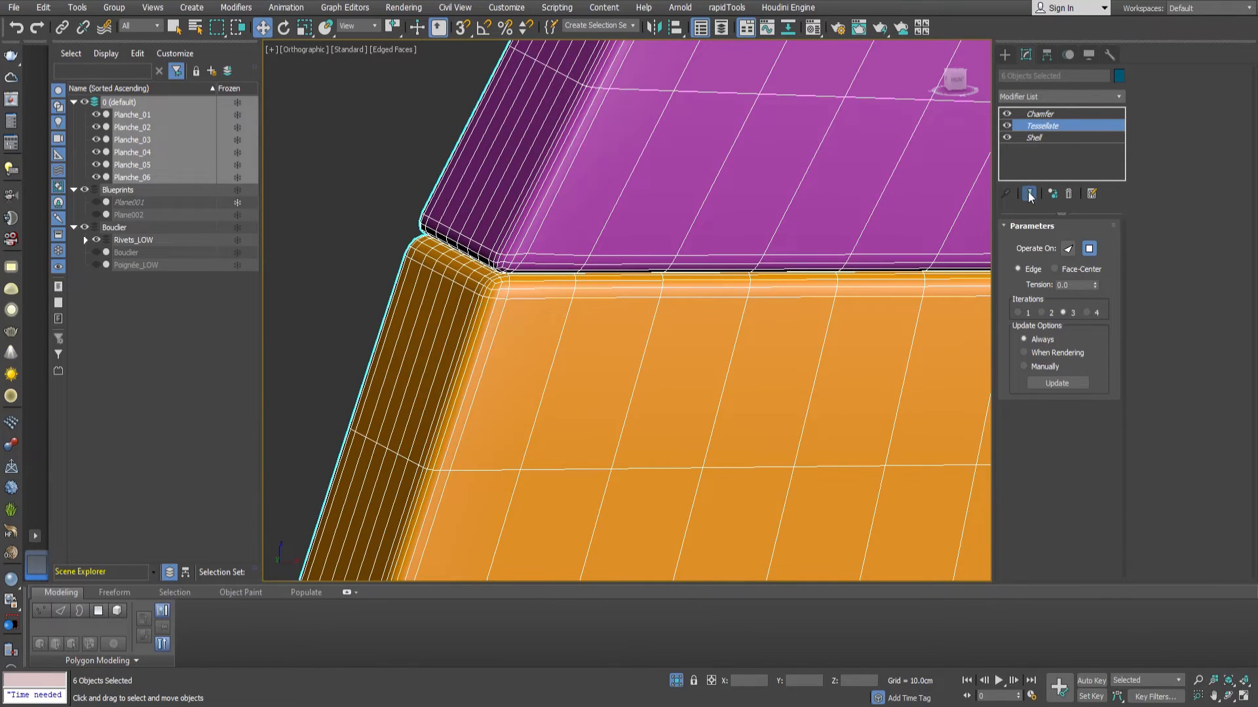
Leave isolation and move Planche_01 to Planche_06 from the default layer into the Bouclier layer.
{"action": "scroll", "coordinate": [567, 274], "scroll_direction": "down", "scroll_amount": 12}
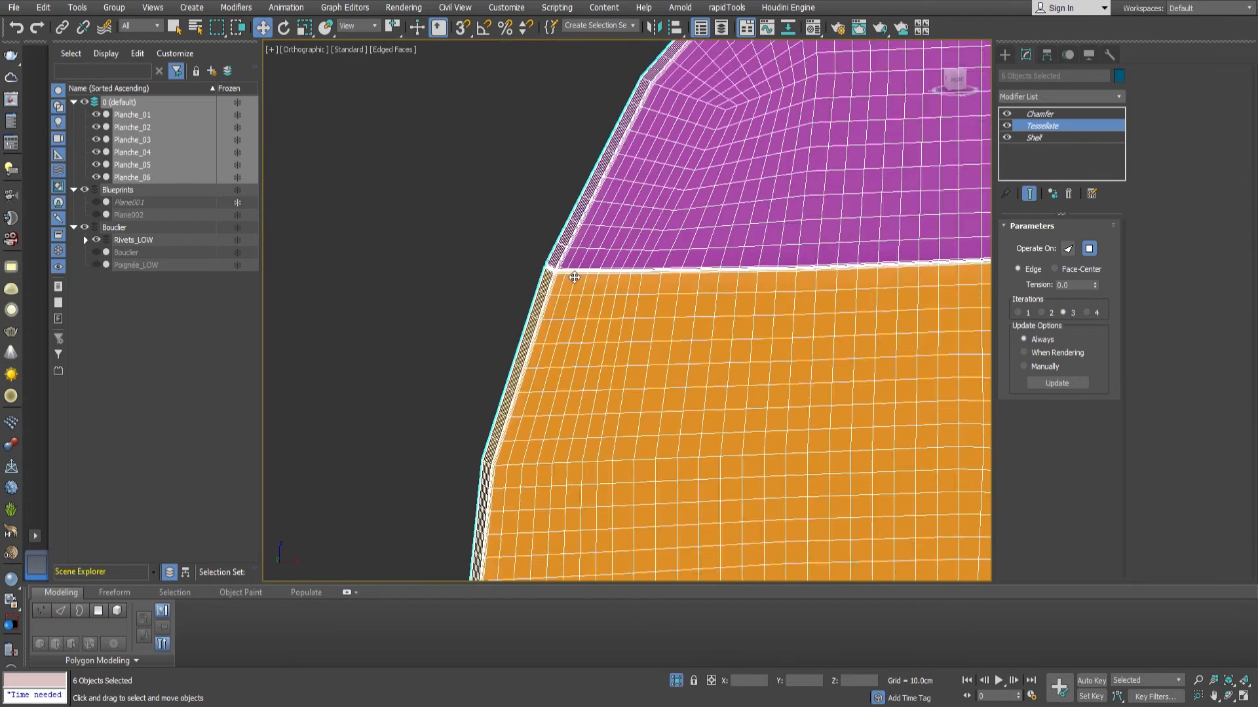
{"action": "middle_click_drag", "start_coordinate": [668, 361], "coordinate": [613, 309]}
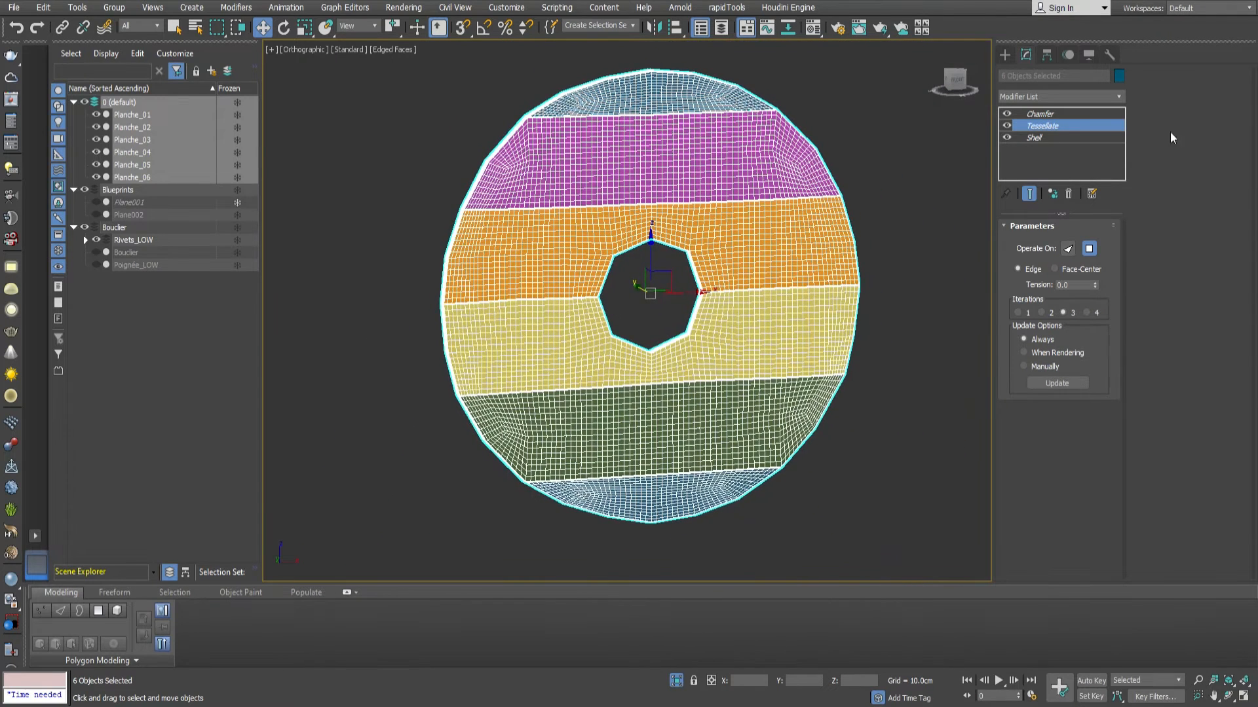
{"action": "middle_click_drag", "start_coordinate": [753, 463], "coordinate": [733, 475]}
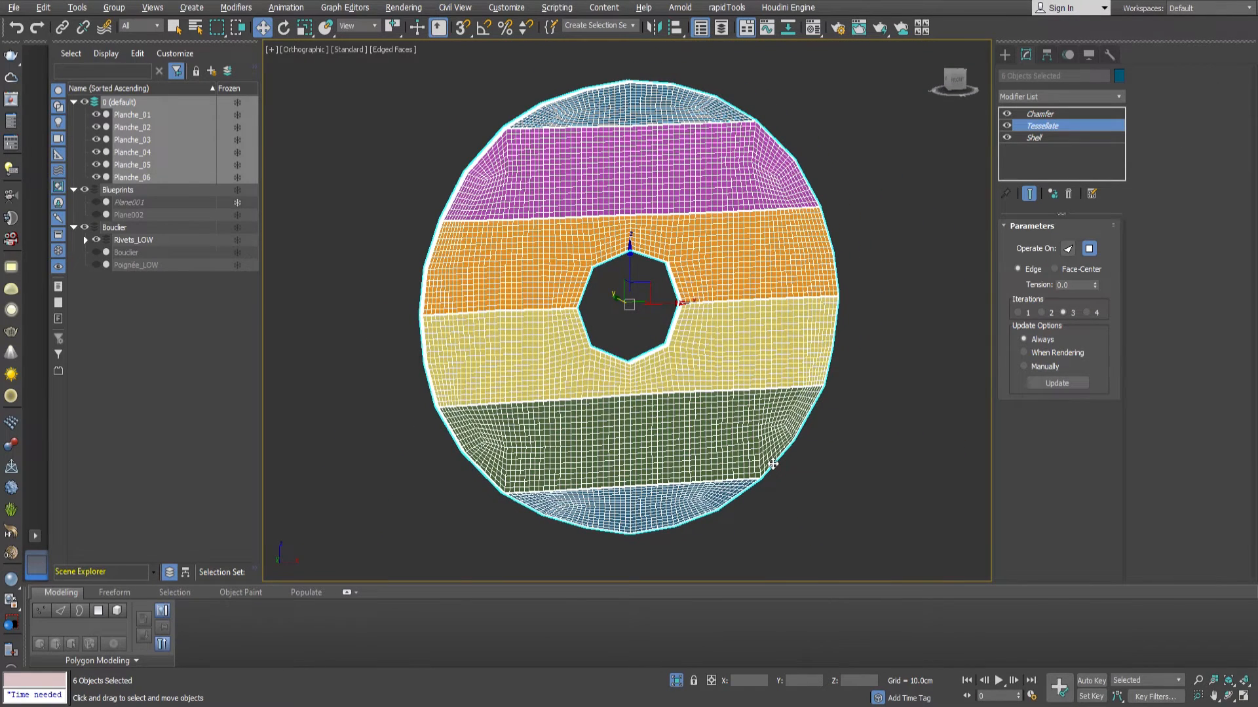
{"action": "middle_click_drag", "start_coordinate": [660, 374], "coordinate": [817, 230]}
{"action": "scroll", "coordinate": [674, 367], "scroll_direction": "up", "scroll_amount": 3}
{"action": "left_click", "coordinate": [676, 680]}
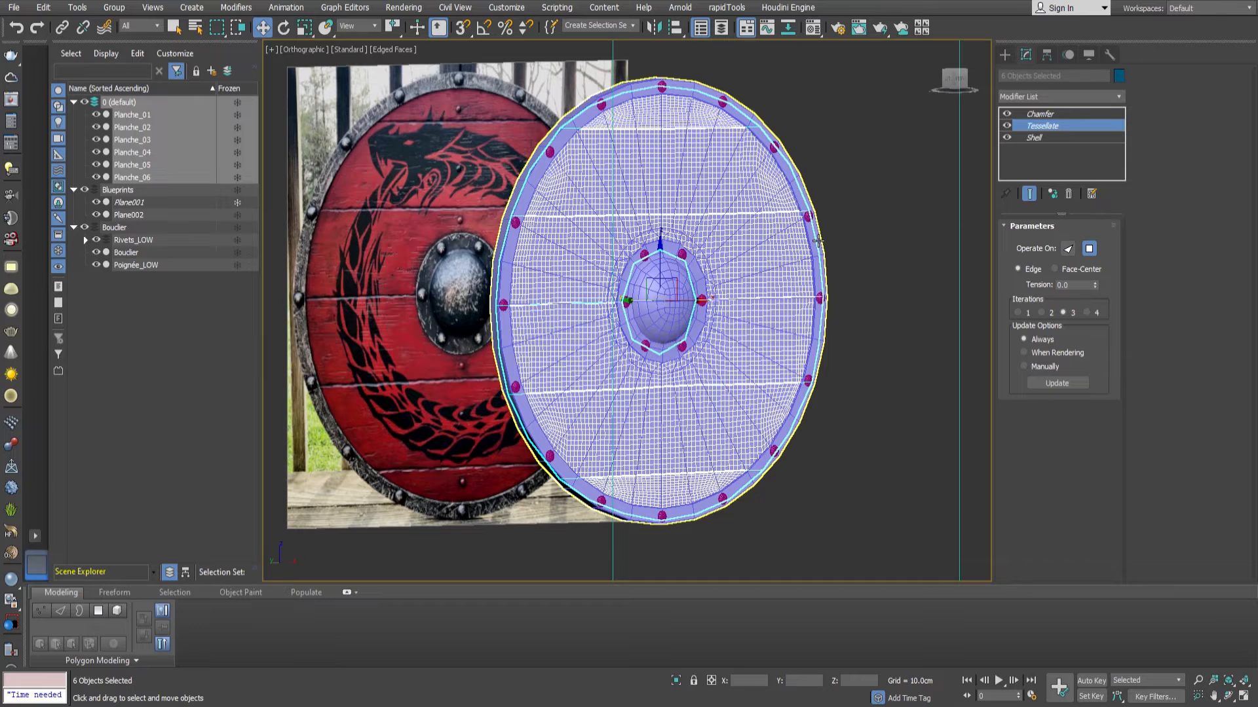
{"action": "left_click", "coordinate": [135, 171]}
{"action": "left_click", "coordinate": [140, 119], "text": "shift"}
{"action": "left_click_drag", "start_coordinate": [144, 227], "coordinate": [126, 230]}
Rename the Bouclier layer as Bouclier_LOW.
{"action": "left_click", "coordinate": [115, 153]}
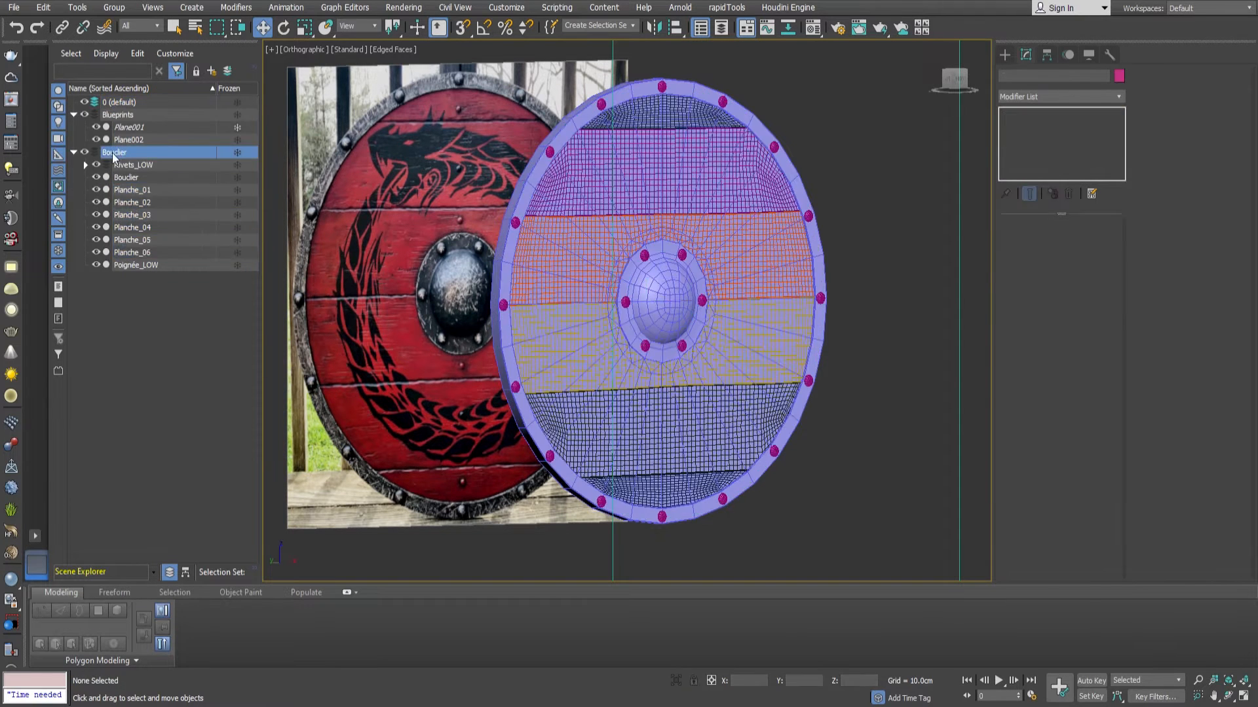
{"action": "left_click", "coordinate": [127, 155]}
{"action": "type", "text": "_"}
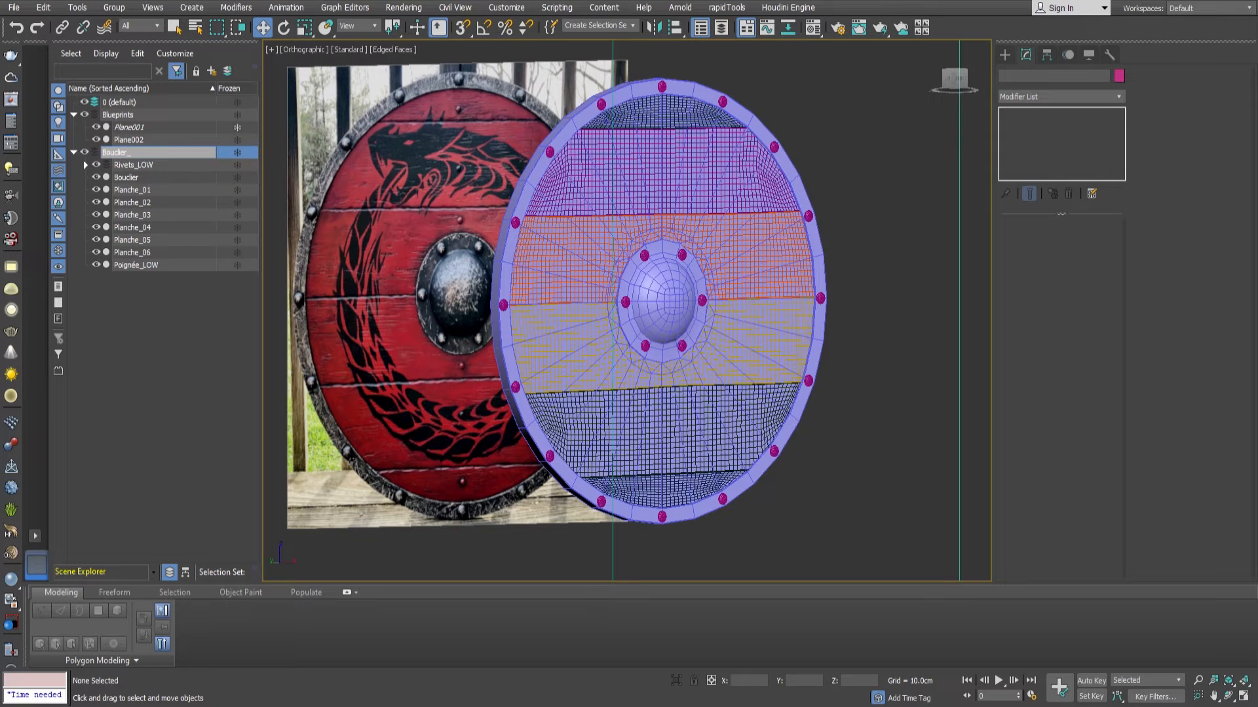
{"action": "type", "text": "LOW"}
{"action": "key", "text": "Return"}
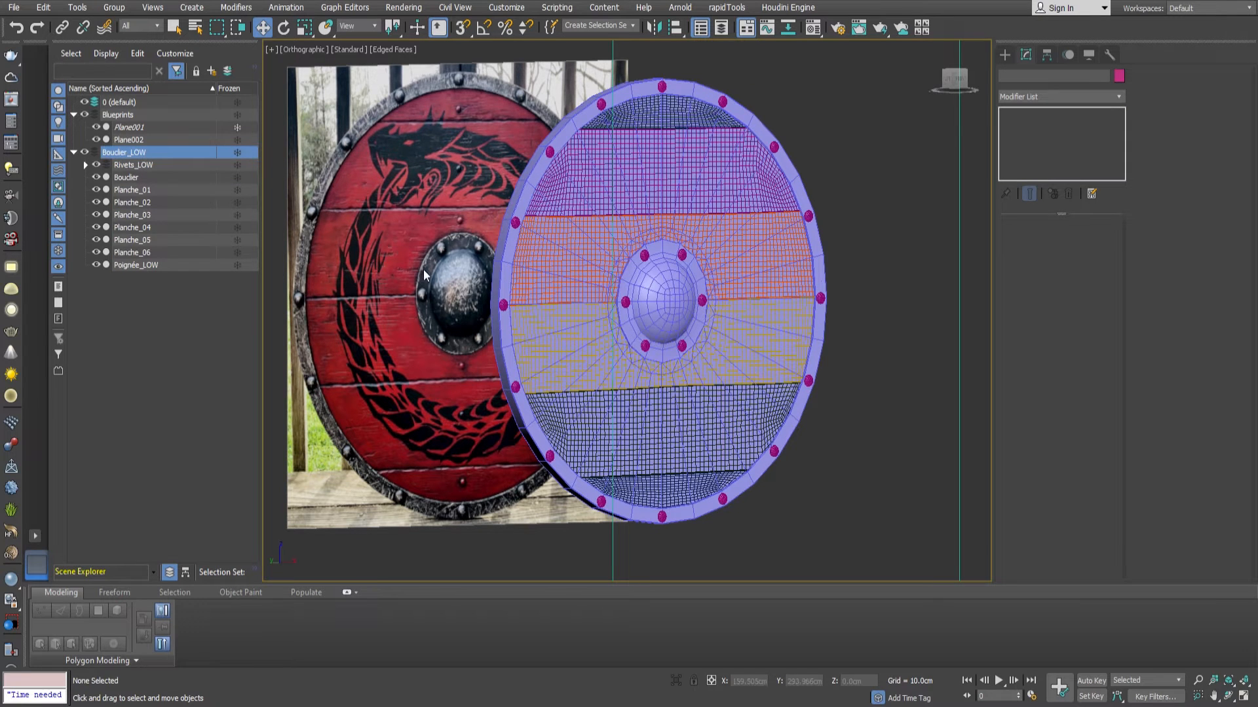
Put the six Planche objects in a new layer named Bouclier_HD.
{"action": "left_click_drag", "start_coordinate": [136, 190], "coordinate": [139, 253]}
{"action": "left_click", "coordinate": [212, 71]}
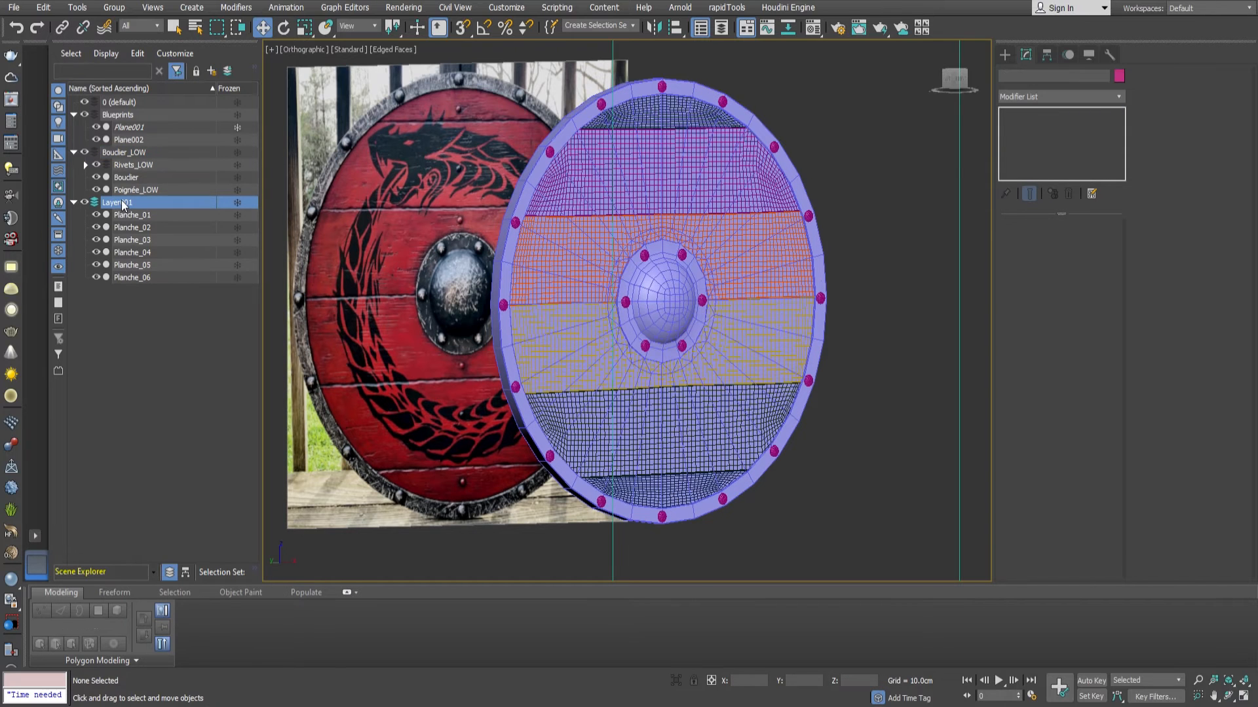
{"action": "double_click", "coordinate": [123, 204]}
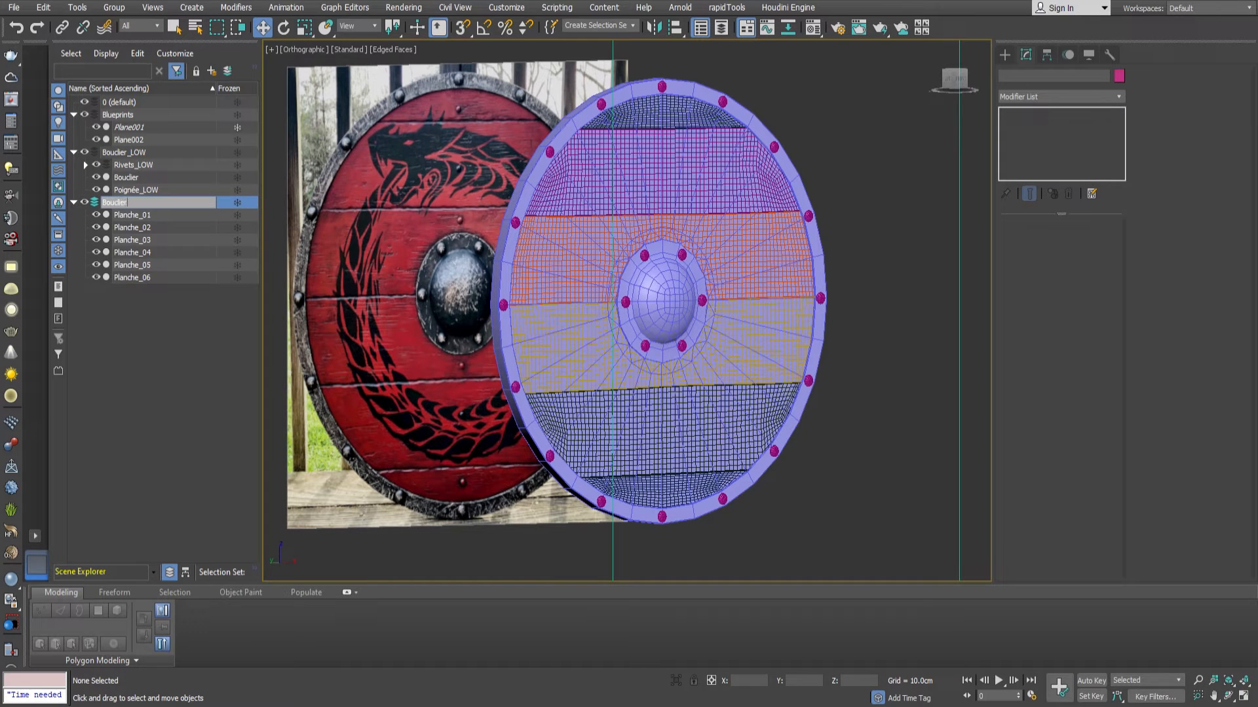
{"action": "key", "text": "Return"}
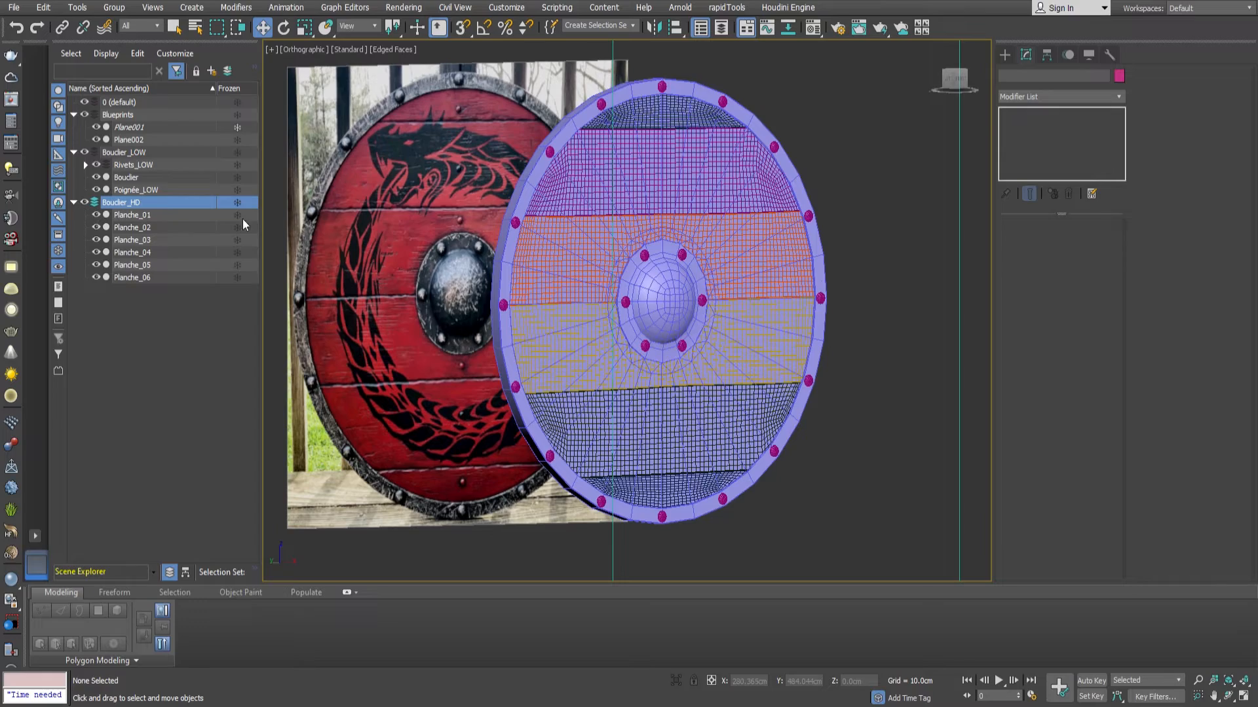
Isolate the Bouclier object and select the full loop of polygons around its outer rim.
{"action": "middle_click_drag", "start_coordinate": [773, 270], "coordinate": [729, 271]}
{"action": "middle_click_drag", "start_coordinate": [728, 270], "coordinate": [657, 329], "text": "alt"}
{"action": "scroll", "coordinate": [657, 321], "scroll_direction": "up", "scroll_amount": 3}
{"action": "middle_click_drag", "start_coordinate": [731, 294], "coordinate": [641, 361]}
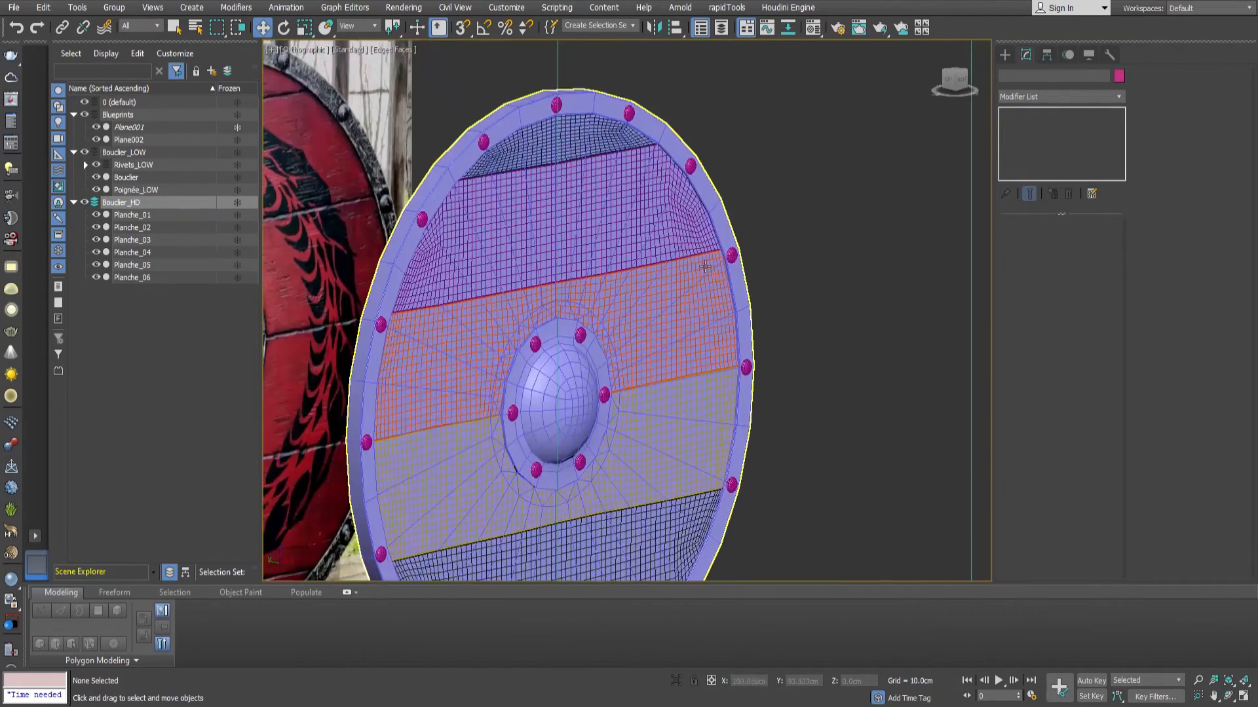
{"action": "scroll", "coordinate": [734, 222], "scroll_direction": "up", "scroll_amount": 5}
{"action": "left_click", "coordinate": [734, 223]}
{"action": "scroll", "coordinate": [732, 223], "scroll_direction": "down", "scroll_amount": 5}
{"action": "scroll", "coordinate": [759, 227], "scroll_direction": "up", "scroll_amount": 3}
{"action": "left_click", "coordinate": [1072, 243]}
{"action": "middle_click_drag", "start_coordinate": [799, 251], "coordinate": [655, 265], "text": "alt"}
{"action": "scroll", "coordinate": [599, 280], "scroll_direction": "up", "scroll_amount": 2}
{"action": "left_click", "coordinate": [578, 283]}
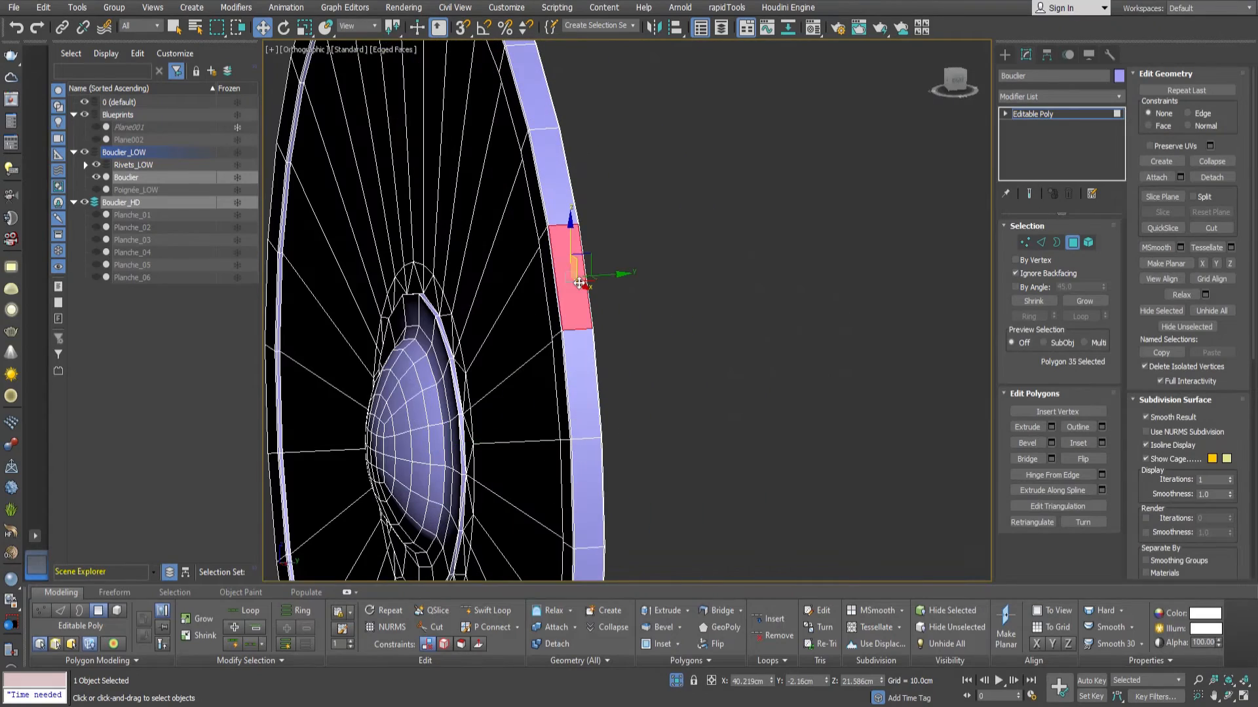
{"action": "left_click", "coordinate": [570, 207], "text": "shift"}
Grow the rim selection to cover the whole metal border on both sides and detach it as Bordure_Metal.
{"action": "middle_click_drag", "start_coordinate": [579, 220], "coordinate": [779, 269], "text": "alt"}
{"action": "scroll", "coordinate": [598, 275], "scroll_direction": "up", "scroll_amount": 5}
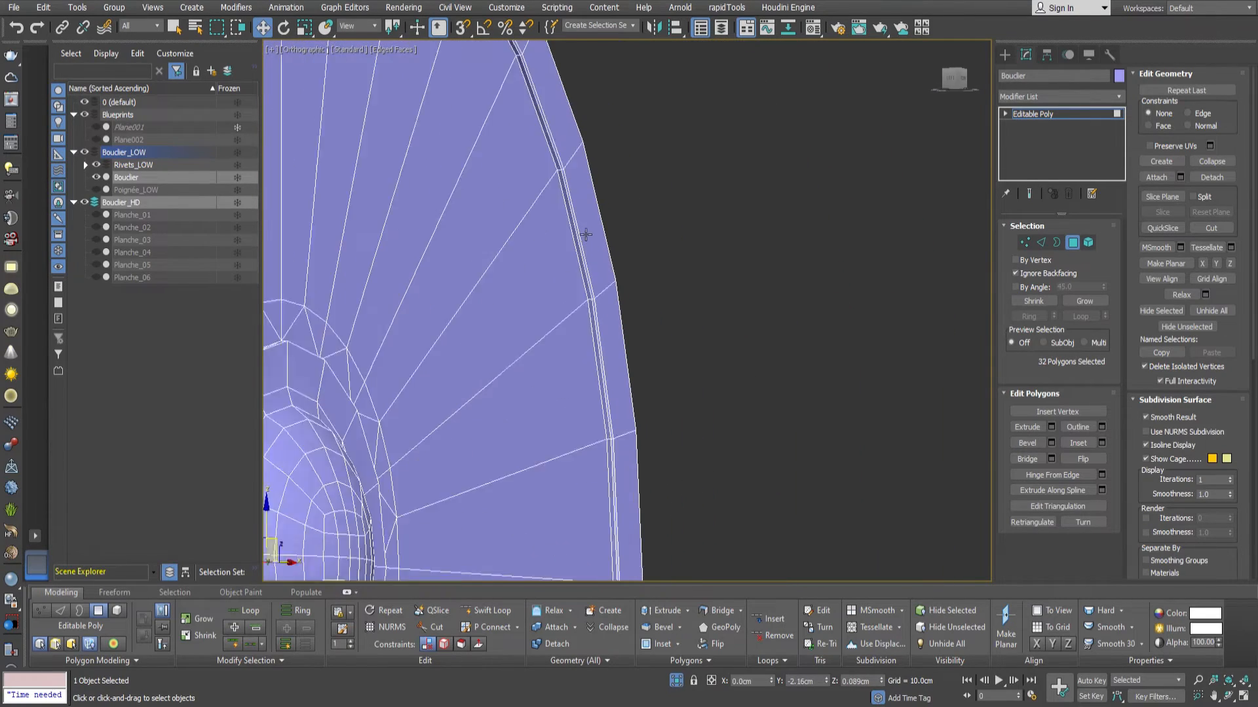
{"action": "left_click", "coordinate": [1082, 301]}
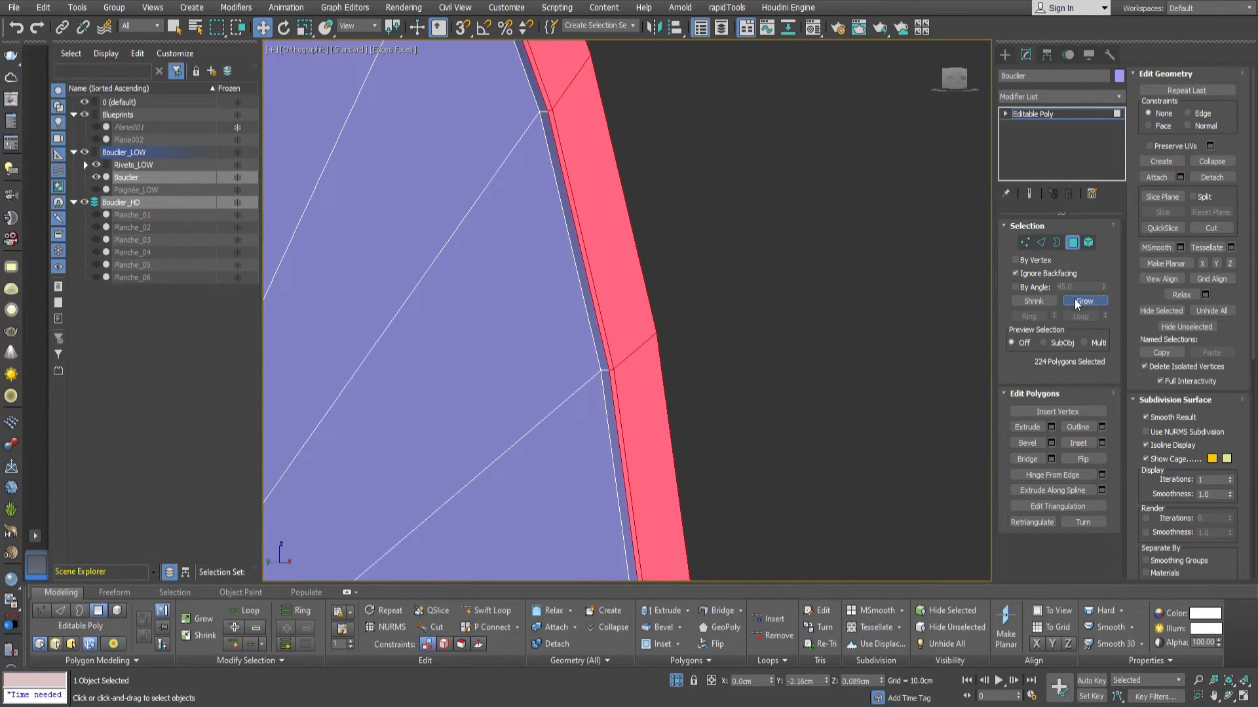
{"action": "scroll", "coordinate": [820, 296], "scroll_direction": "down", "scroll_amount": 4}
{"action": "middle_click_drag", "start_coordinate": [820, 296], "coordinate": [704, 301], "text": "alt"}
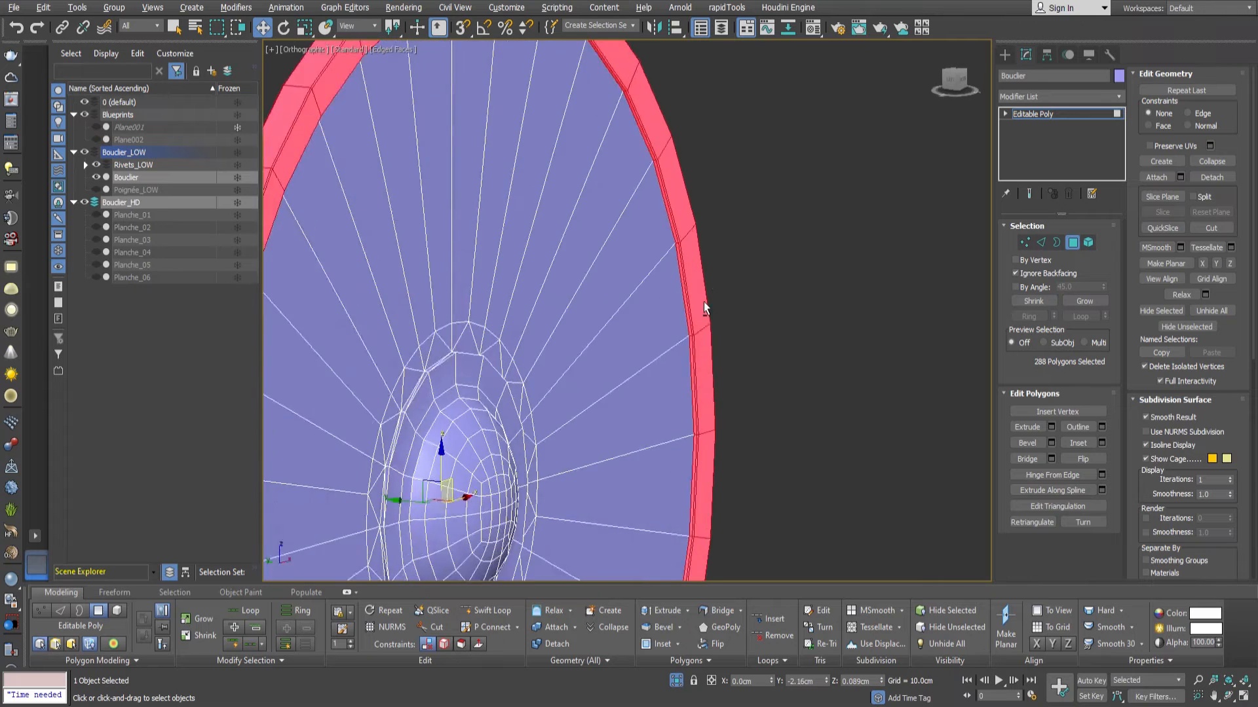
{"action": "scroll", "coordinate": [704, 301], "scroll_direction": "up", "scroll_amount": 4}
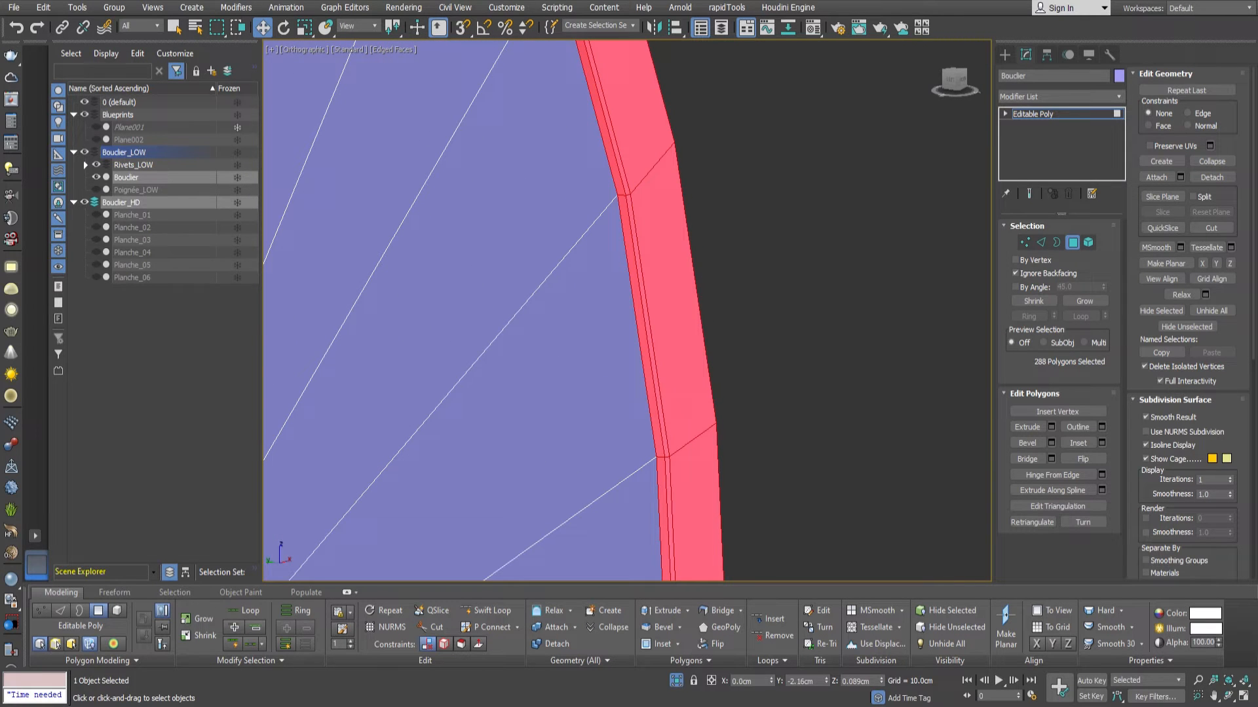
{"action": "left_click", "coordinate": [537, 363]}
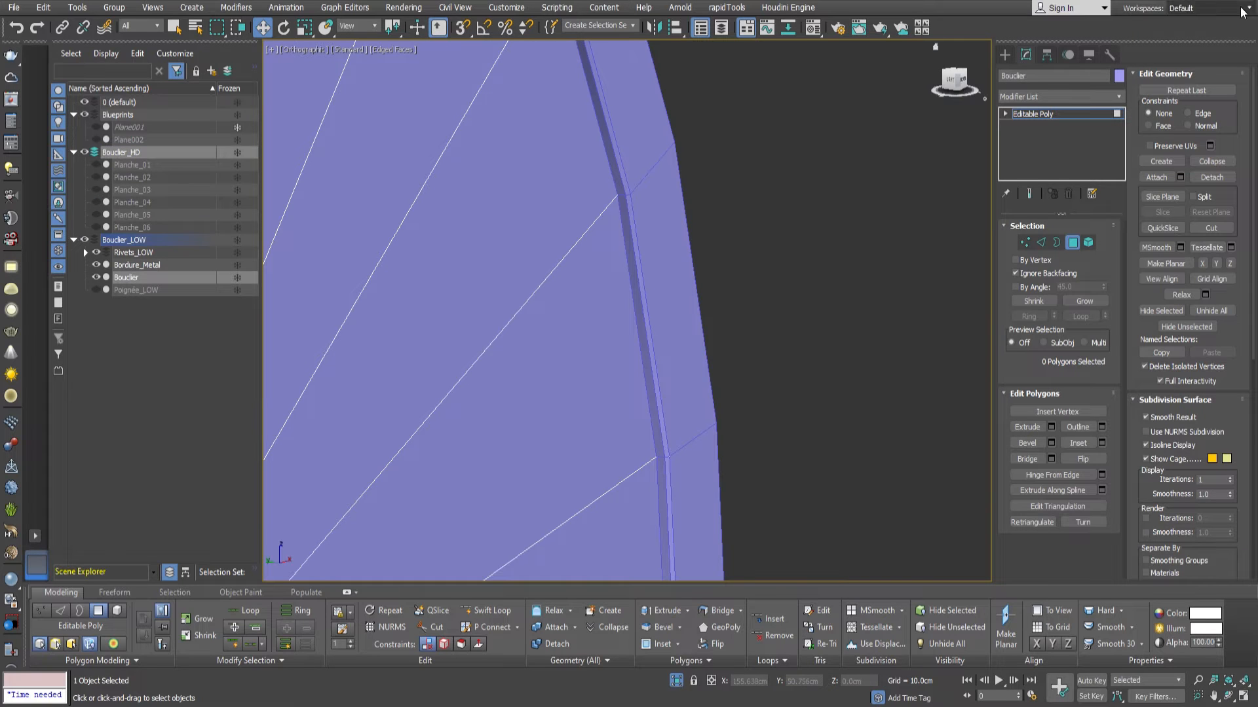
Give Bordure_Metal a dark teal object color and isolate it.
{"action": "left_click", "coordinate": [1072, 243]}
{"action": "left_click", "coordinate": [689, 331]}
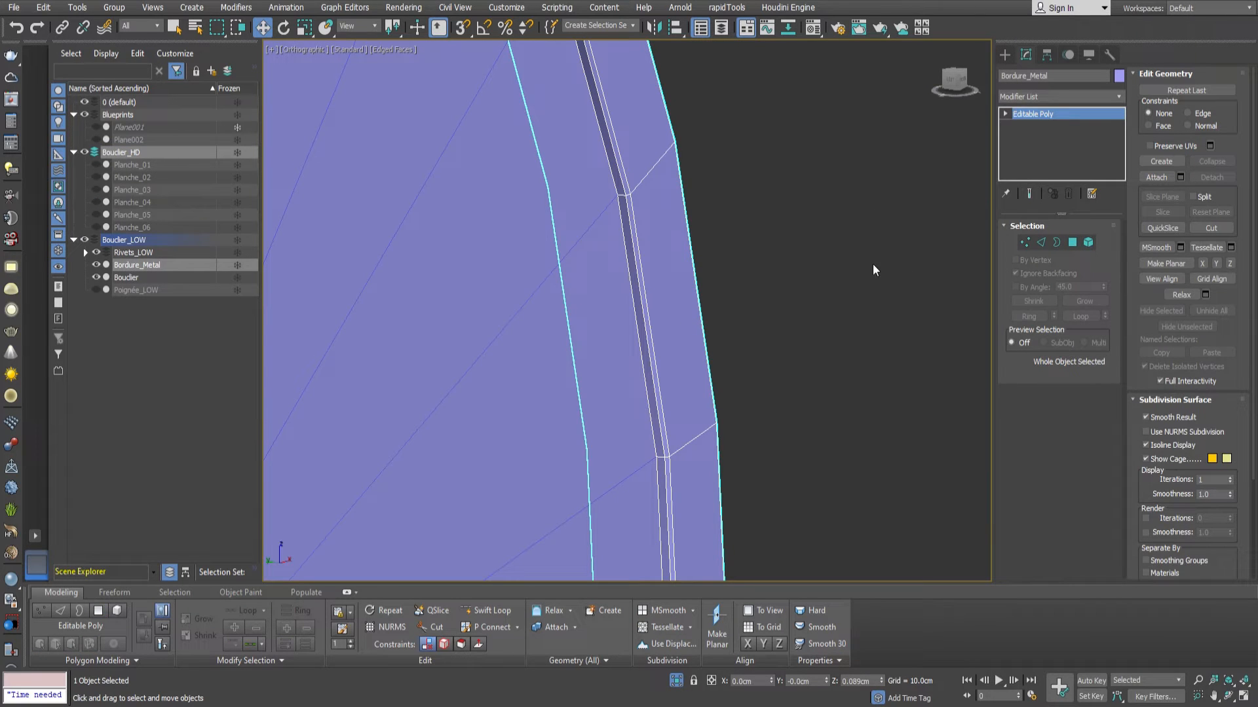
{"action": "scroll", "coordinate": [756, 268], "scroll_direction": "down", "scroll_amount": 6}
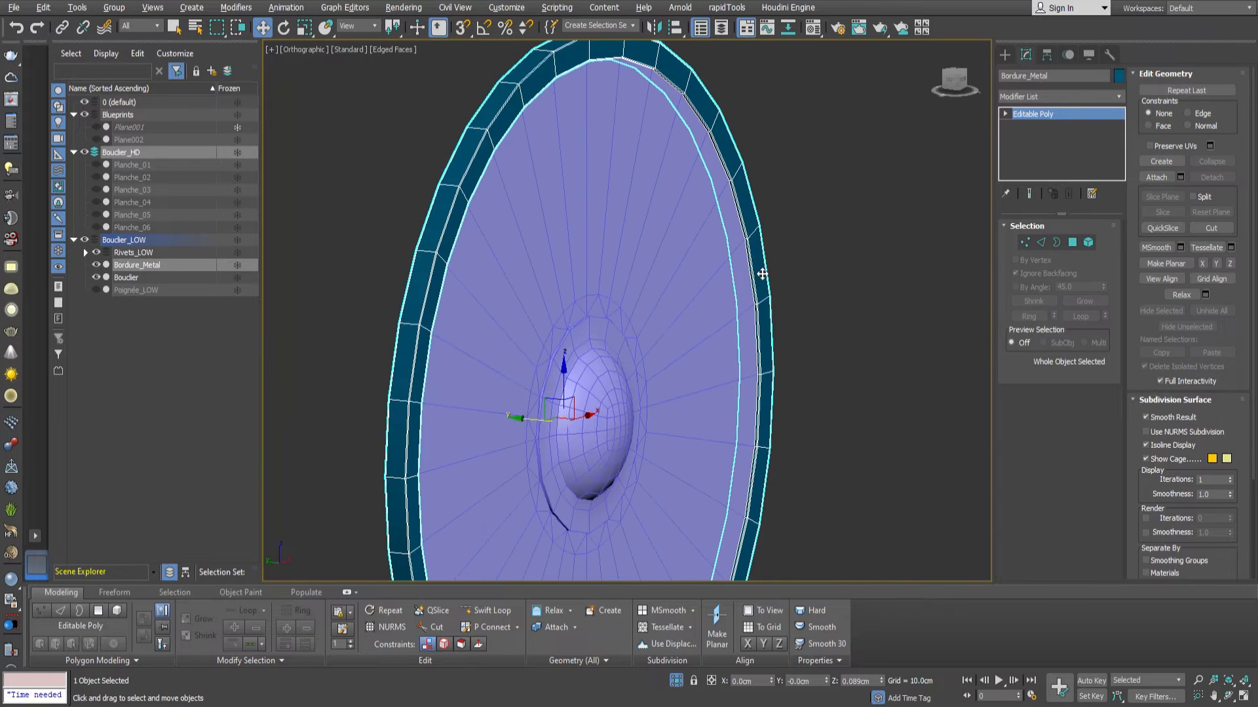
{"action": "key", "text": "alt+q"}
Bridge the two open borders on the inner side of Bordure_Metal to close the ring.
{"action": "scroll", "coordinate": [720, 252], "scroll_direction": "up", "scroll_amount": 4}
{"action": "key", "text": "2"}
{"action": "key", "text": "3"}
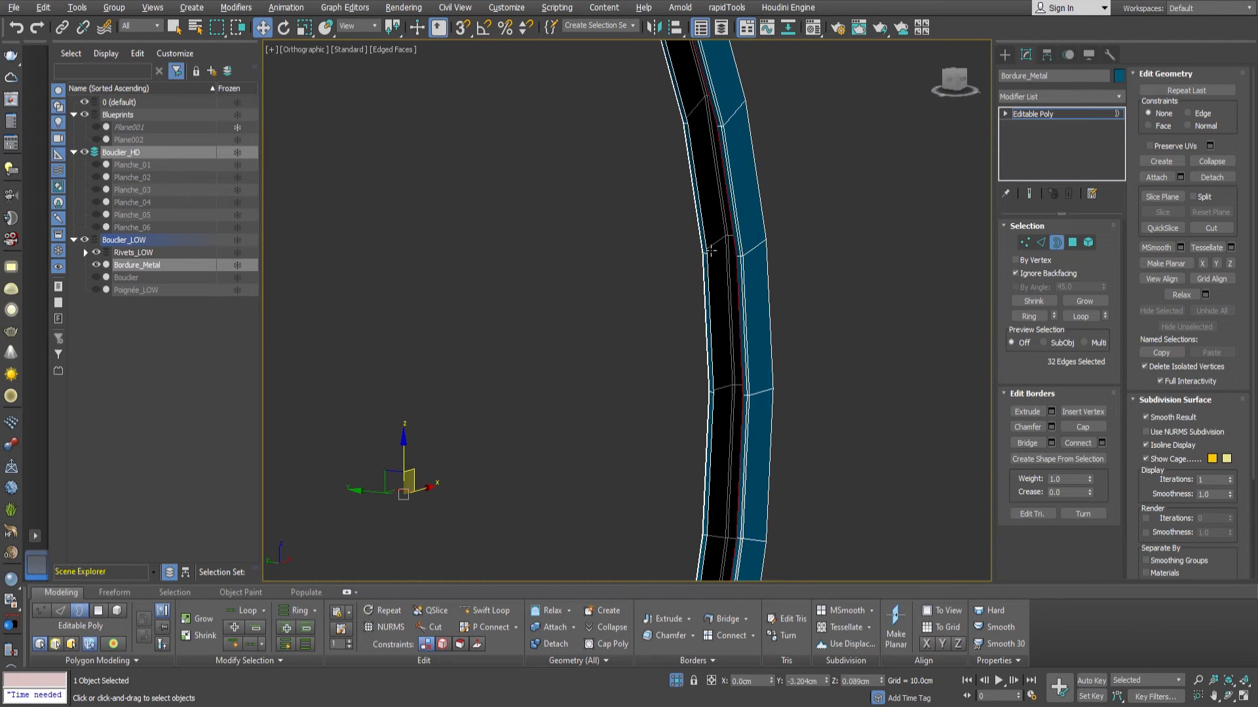
{"action": "middle_click_drag", "start_coordinate": [758, 288], "coordinate": [719, 295], "text": "alt"}
{"action": "scroll", "coordinate": [720, 294], "scroll_direction": "up", "scroll_amount": 4}
{"action": "scroll", "coordinate": [720, 295], "scroll_direction": "down", "scroll_amount": 1}
Select the inner band of Bordure_Metal as polygons, grown to include its edge strips, and leave isolation.
{"action": "left_click", "coordinate": [1072, 242], "text": "ctrl"}
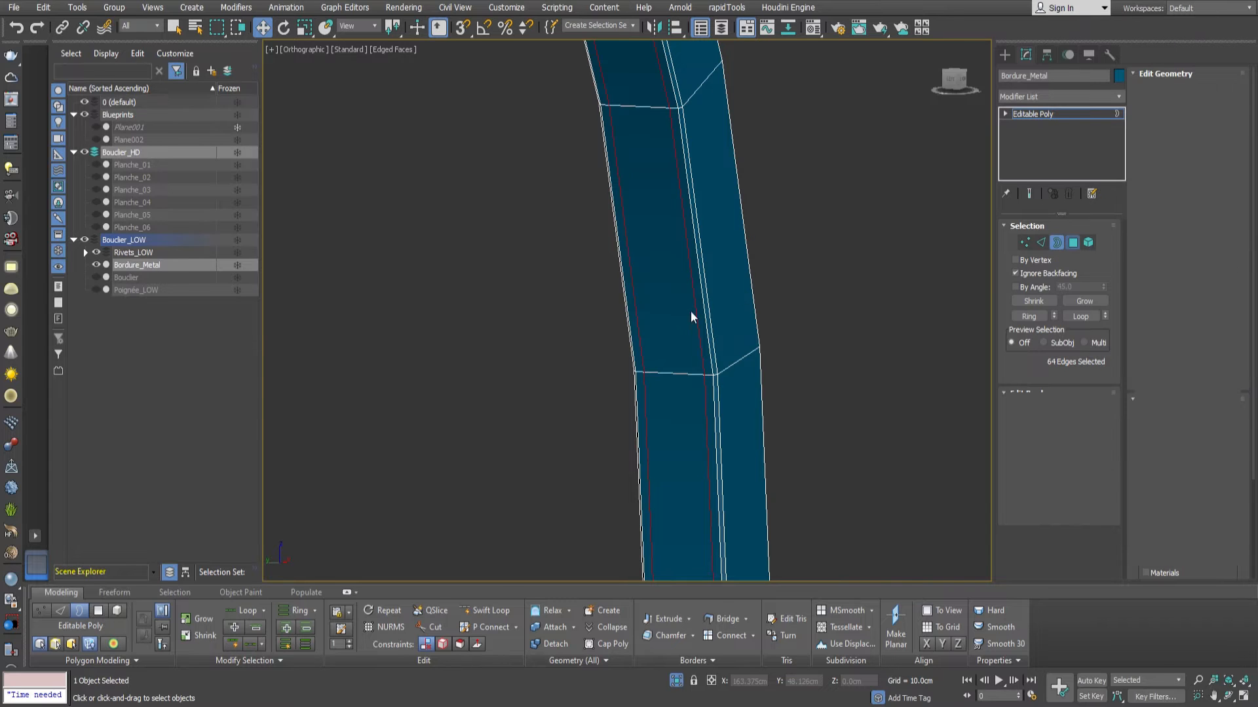
{"action": "left_click", "coordinate": [1082, 301]}
{"action": "left_click", "coordinate": [1082, 301]}
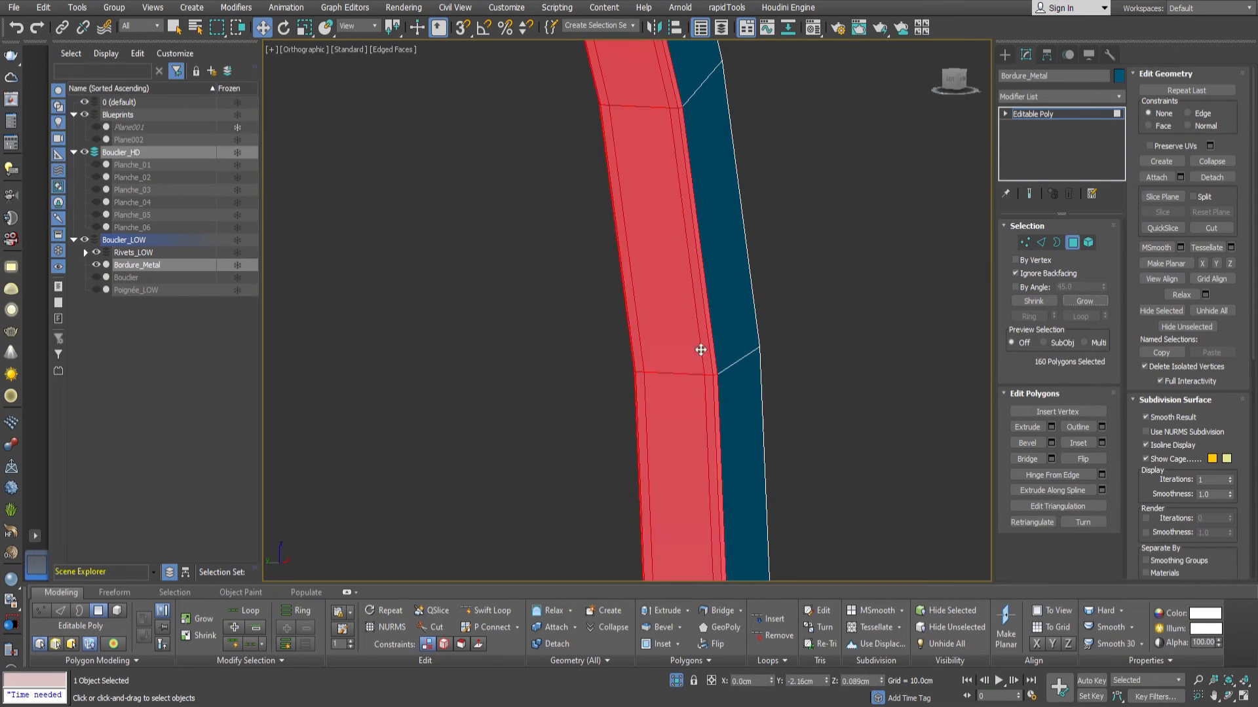
{"action": "scroll", "coordinate": [688, 283], "scroll_direction": "down", "scroll_amount": 5}
{"action": "key", "text": "z"}
{"action": "left_click", "coordinate": [675, 681]}
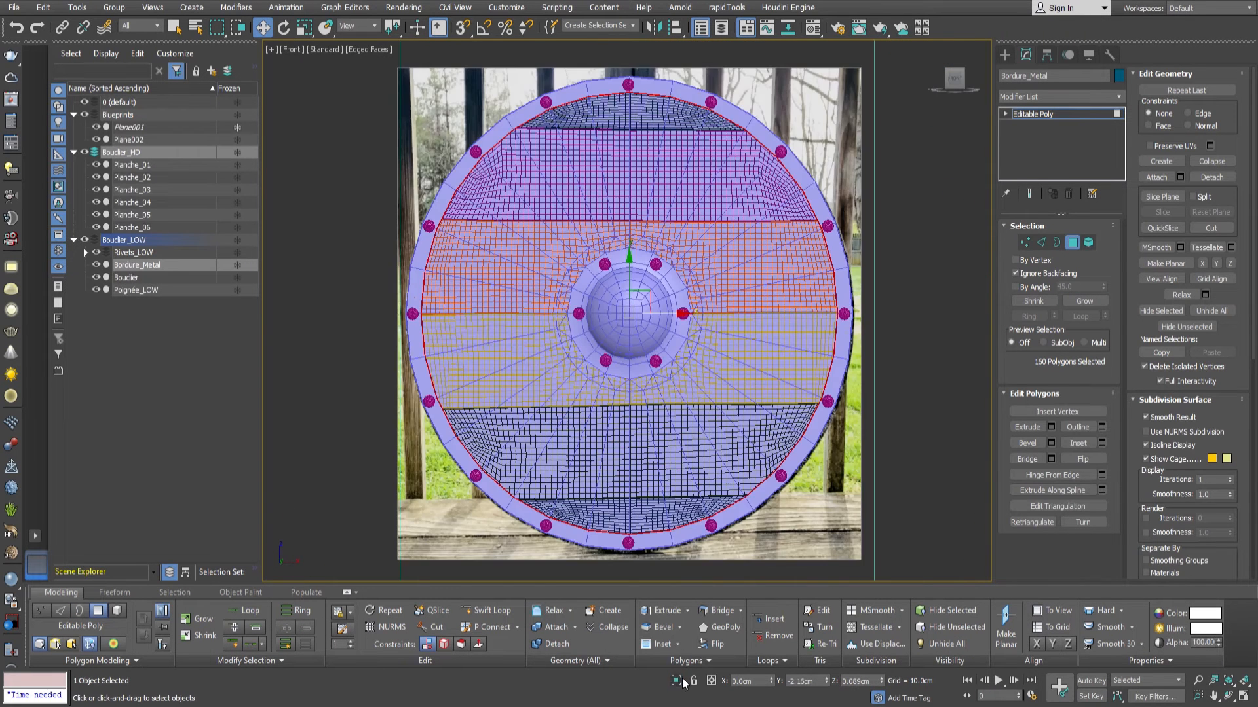
Add a TurboSmooth modifier to Bordure_Metal with 3 iterations and Isoline Display enabled.
{"action": "scroll", "coordinate": [843, 265], "scroll_direction": "up", "scroll_amount": 6}
{"action": "left_click", "coordinate": [1072, 242]}
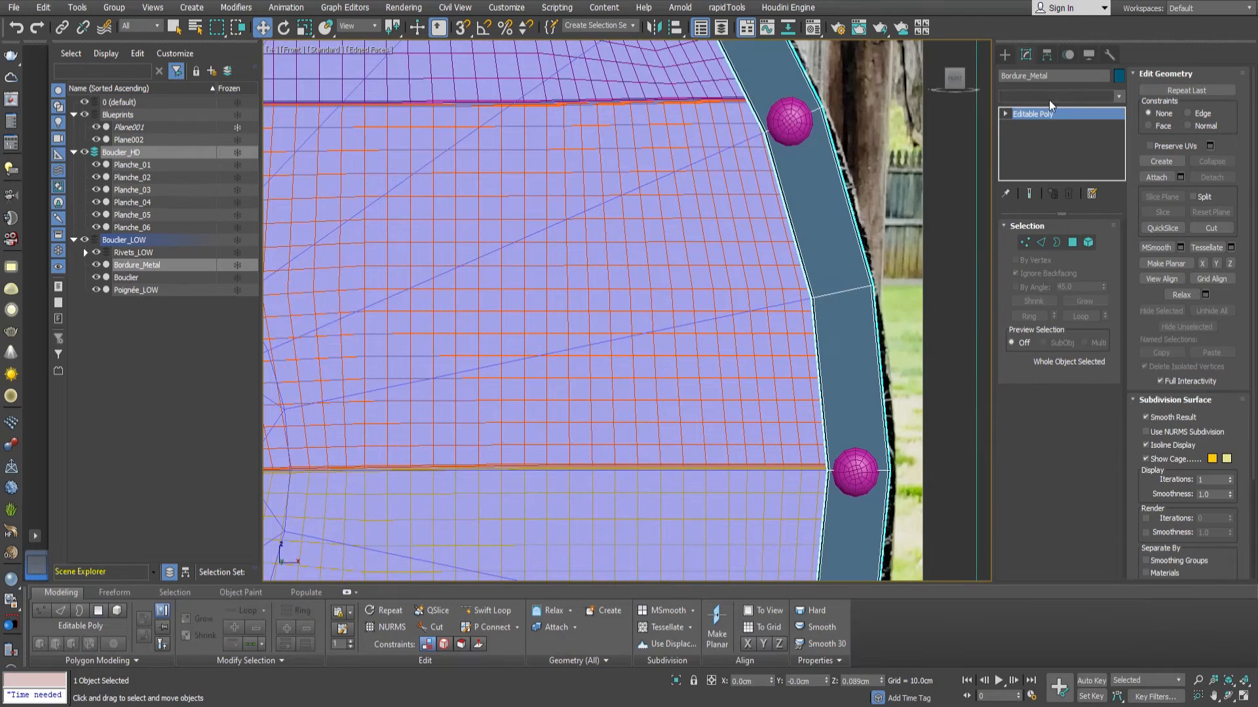
{"action": "key", "text": "Return"}
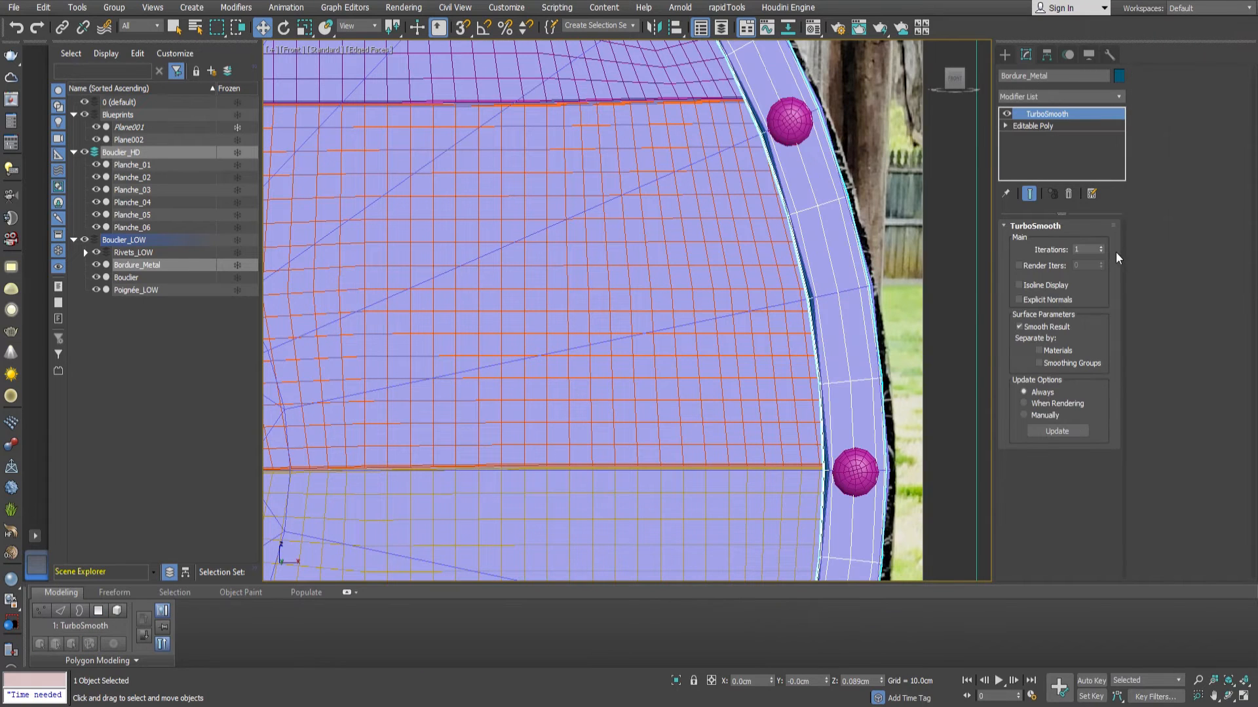
{"action": "left_click", "coordinate": [1101, 246]}
{"action": "left_click", "coordinate": [1102, 247]}
{"action": "left_click", "coordinate": [1036, 284]}
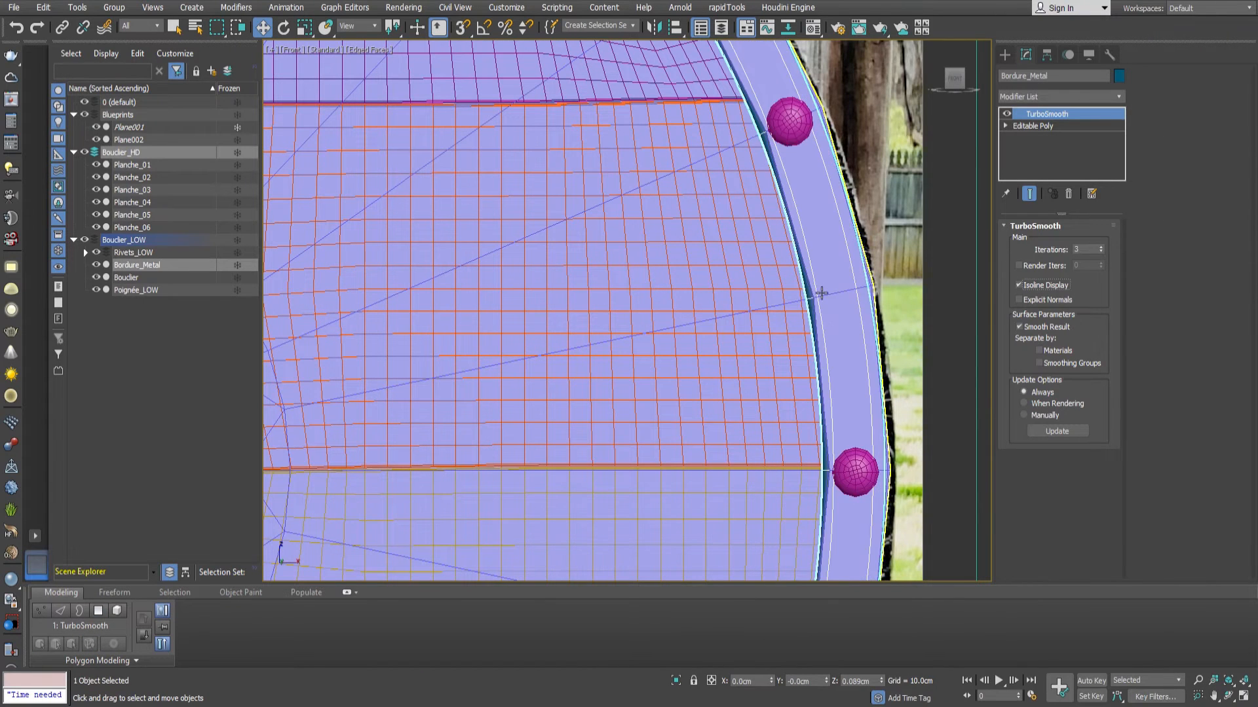
Scale the inner polygon band of Bordure_Metal slightly in the base mesh while previewing the smoothed result.
{"action": "left_click", "coordinate": [1038, 126]}
{"action": "left_click", "coordinate": [1073, 244]}
{"action": "scroll", "coordinate": [784, 281], "scroll_direction": "down", "scroll_amount": 8}
{"action": "left_click", "coordinate": [1029, 194]}
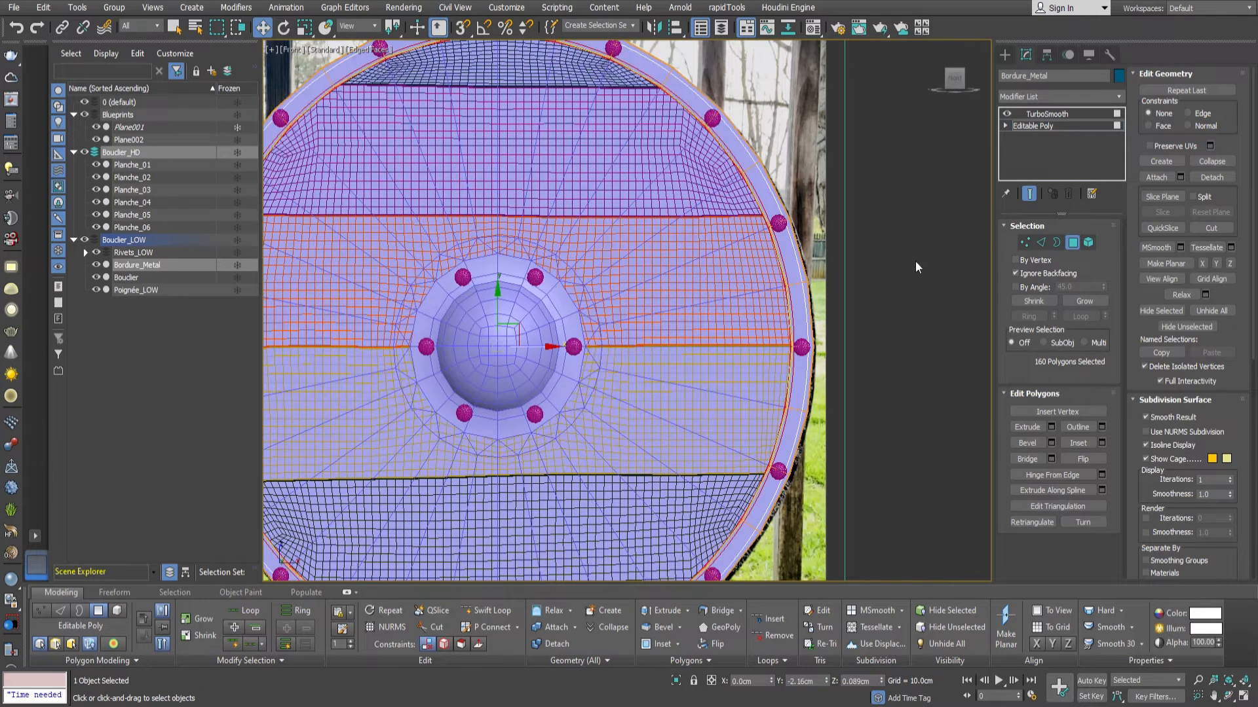
{"action": "key", "text": "r"}
{"action": "left_click_drag", "start_coordinate": [518, 336], "coordinate": [523, 340]}
{"action": "scroll", "coordinate": [792, 300], "scroll_direction": "up", "scroll_amount": 9}
{"action": "scroll", "coordinate": [793, 302], "scroll_direction": "down", "scroll_amount": 7}
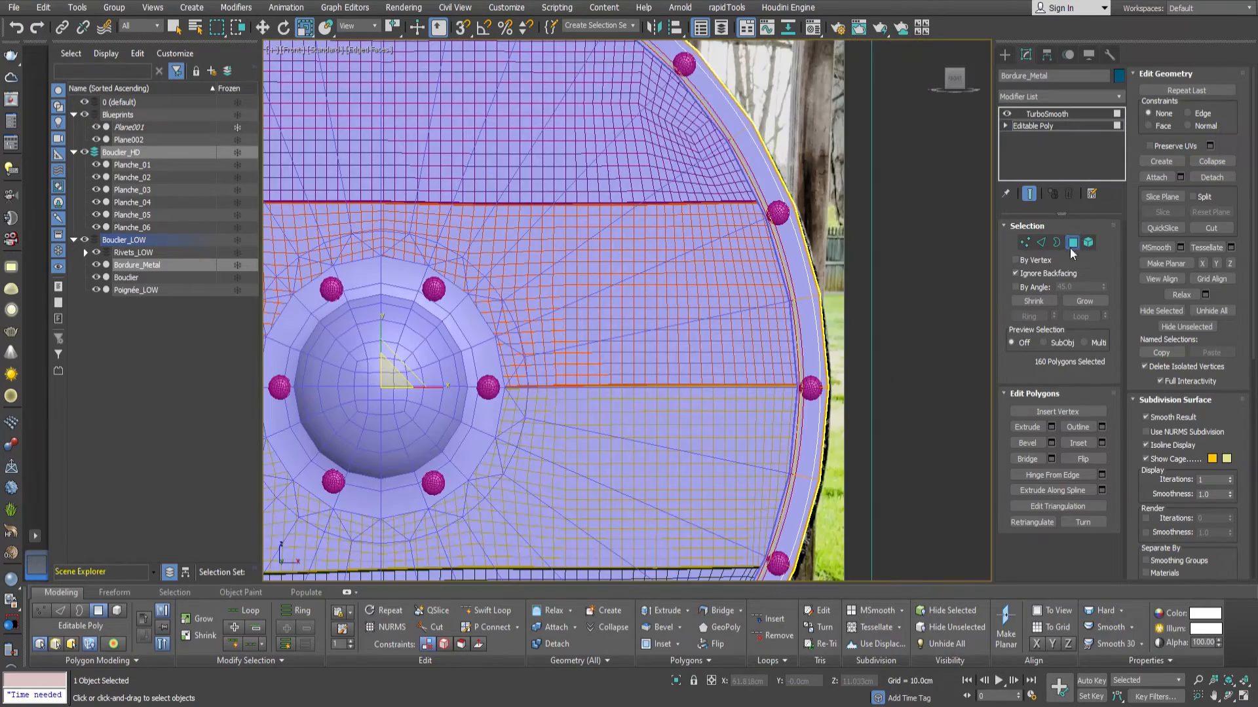
{"action": "left_click", "coordinate": [1075, 242]}
{"action": "left_click", "coordinate": [1058, 116]}
Isolate the Bouclier object and select its central dome by growing the selection from the four centre polygons.
{"action": "scroll", "coordinate": [655, 289], "scroll_direction": "down", "scroll_amount": 5}
{"action": "middle_click_drag", "start_coordinate": [657, 295], "coordinate": [545, 331], "text": "alt"}
{"action": "scroll", "coordinate": [543, 332], "scroll_direction": "up", "scroll_amount": 3}
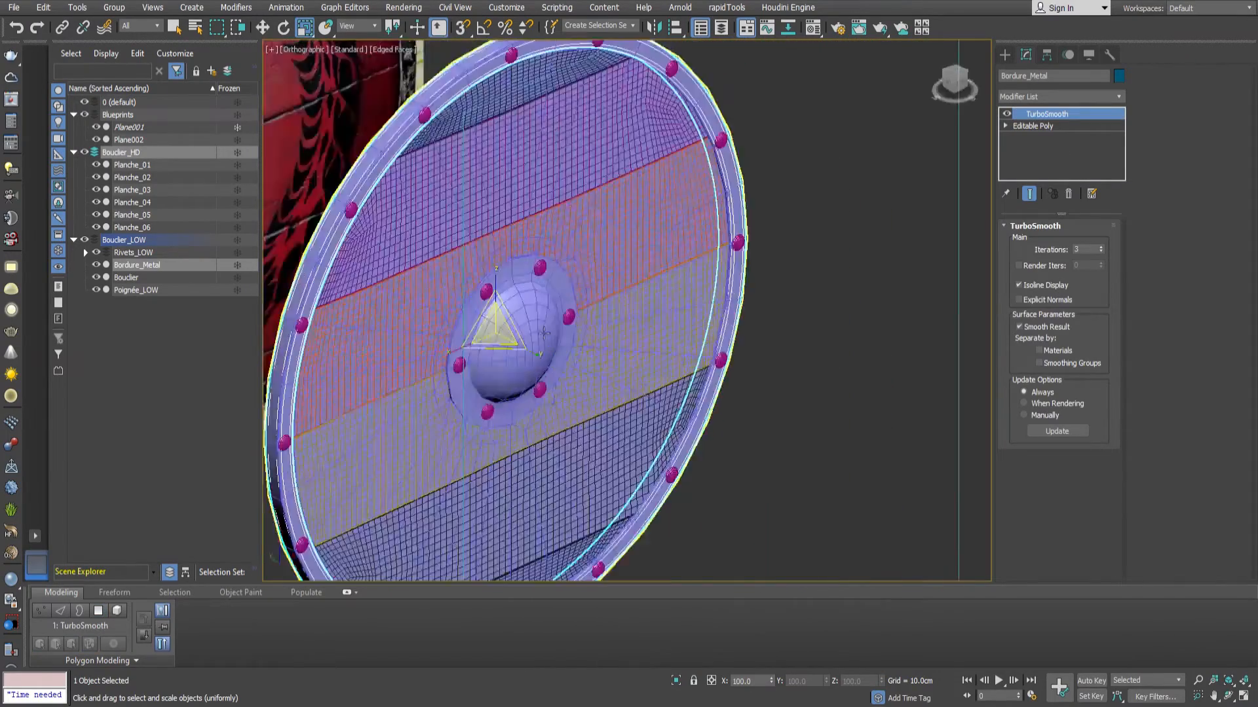
{"action": "scroll", "coordinate": [544, 334], "scroll_direction": "up", "scroll_amount": 3}
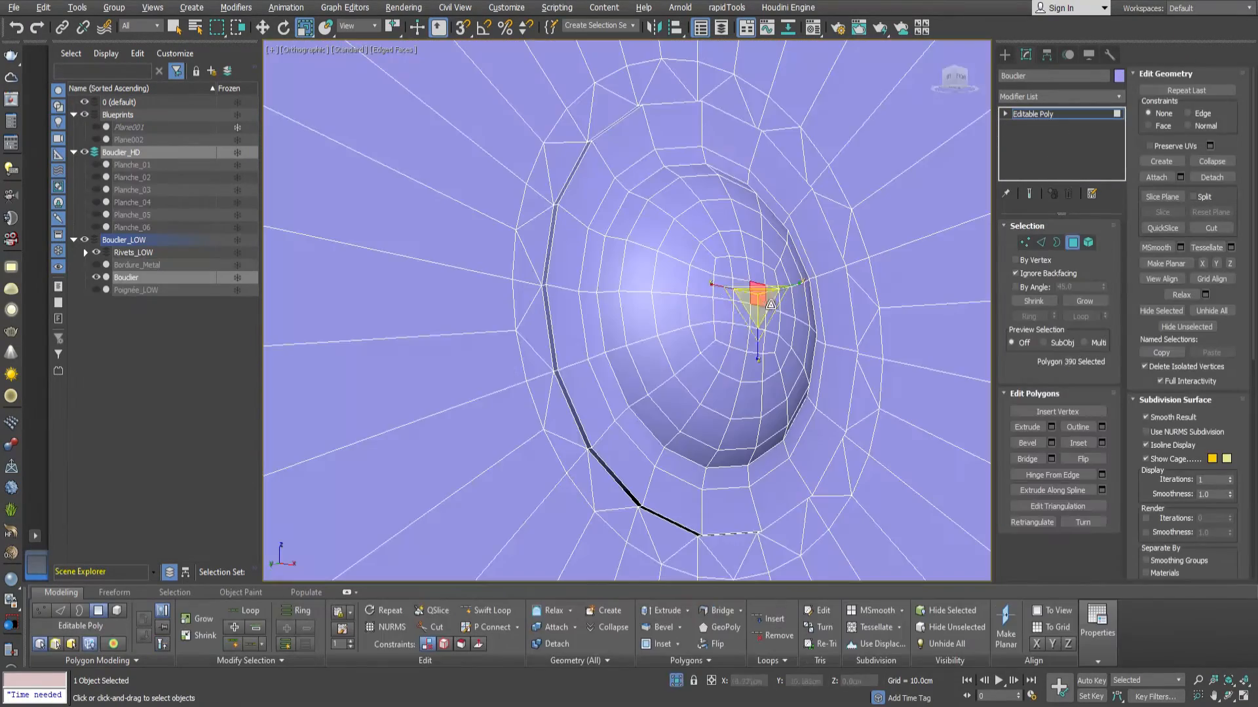
{"action": "left_click", "coordinate": [753, 314], "text": "ctrl"}
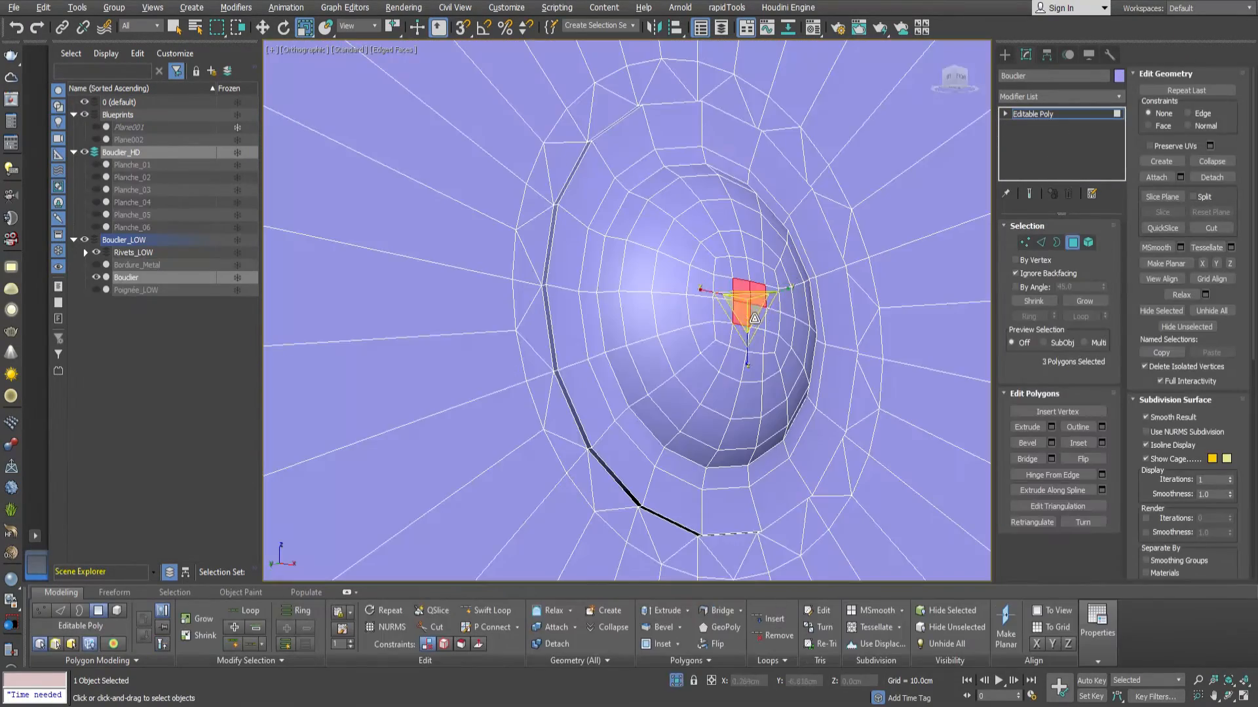
{"action": "left_click", "coordinate": [1090, 302]}
{"action": "left_click", "coordinate": [1090, 302]}
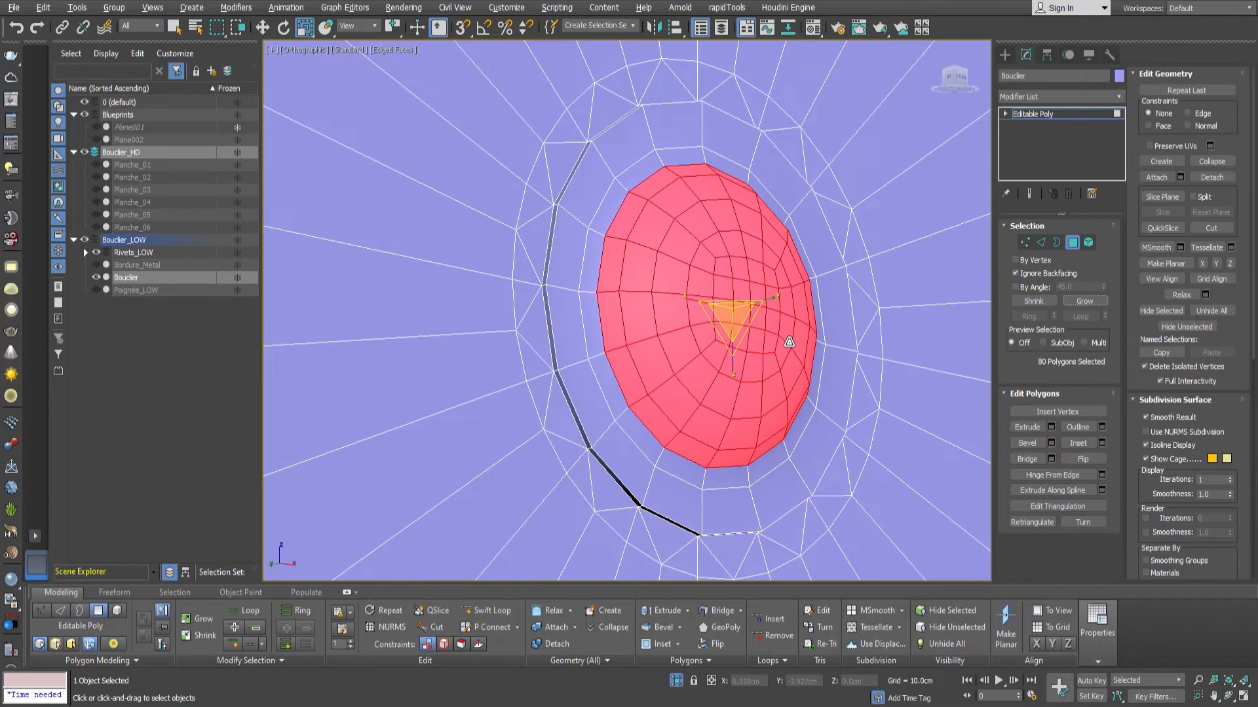
Select the four centre polygons of the dome on both the front and the back of the shield.
{"action": "left_click", "coordinate": [764, 297]}
{"action": "left_click", "coordinate": [741, 291], "text": "ctrl"}
{"action": "left_click", "coordinate": [741, 319], "text": "ctrl"}
{"action": "left_click", "coordinate": [760, 321], "text": "ctrl"}
{"action": "middle_click_drag", "start_coordinate": [682, 321], "coordinate": [817, 324], "text": "alt"}
{"action": "left_click", "coordinate": [732, 287], "text": "ctrl"}
{"action": "left_click", "coordinate": [712, 288], "text": "ctrl"}
{"action": "left_click", "coordinate": [714, 309], "text": "ctrl"}
{"action": "left_click", "coordinate": [733, 311], "text": "ctrl"}
Grow the selection to cover the dome and its surrounding flange, and detach it as Targe_Metal.
{"action": "left_click", "coordinate": [1082, 304]}
{"action": "left_click", "coordinate": [1082, 304]}
{"action": "left_click", "coordinate": [1082, 304]}
{"action": "middle_click_drag", "start_coordinate": [760, 327], "coordinate": [812, 330], "text": "alt"}
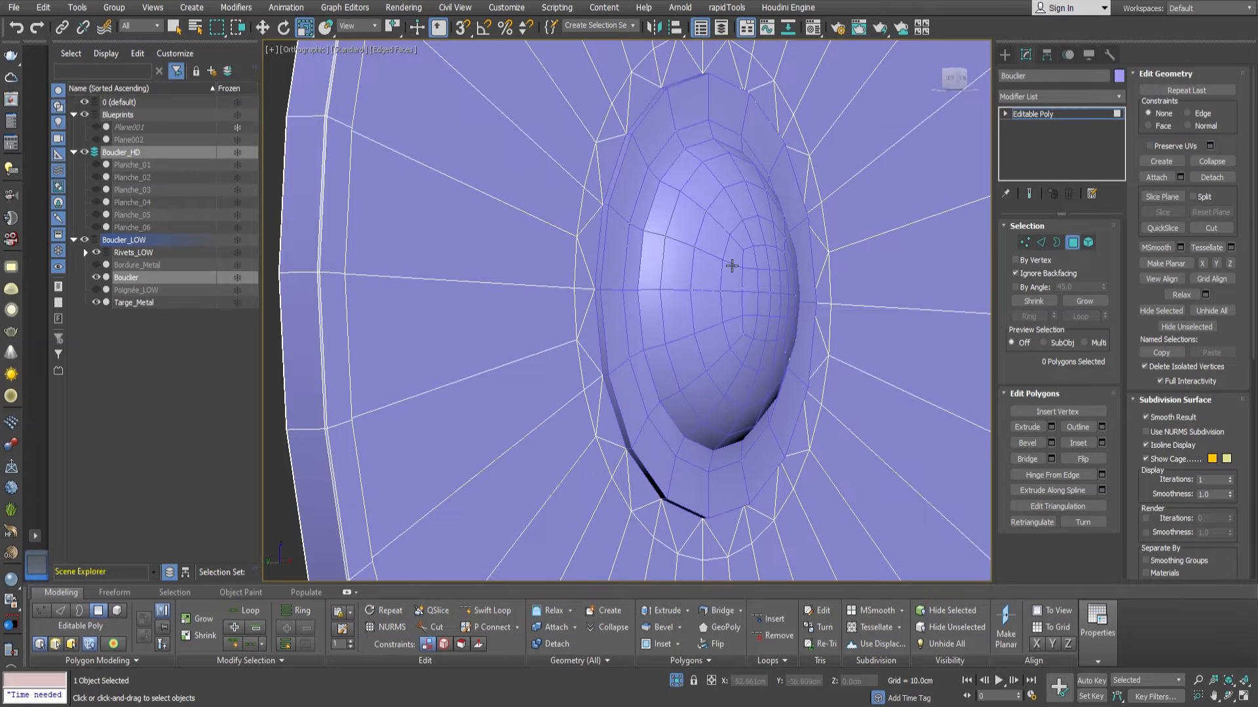
{"action": "left_click", "coordinate": [1072, 243]}
{"action": "left_click", "coordinate": [723, 283]}
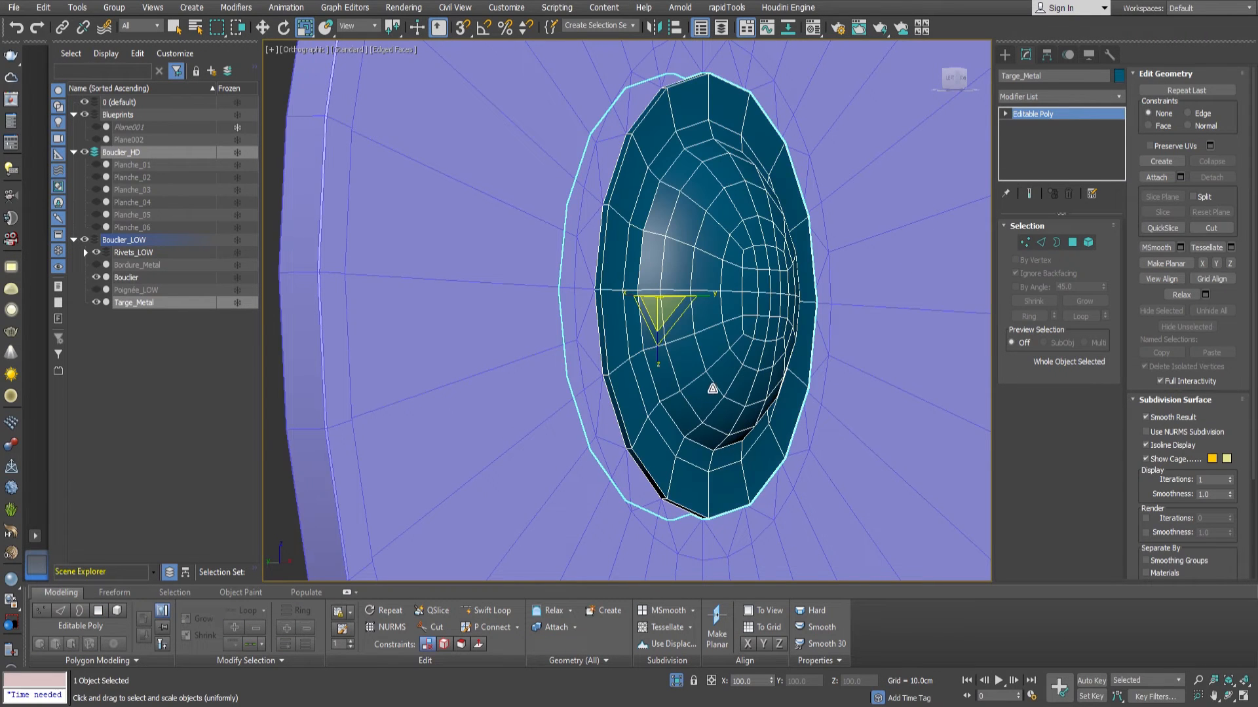
Isolate Targe_Metal with a dark teal object color and bridge its front and back open borders.
{"action": "middle_click_drag", "start_coordinate": [712, 387], "coordinate": [587, 361], "text": "alt"}
{"action": "scroll", "coordinate": [596, 343], "scroll_direction": "up", "scroll_amount": 3}
{"action": "key", "text": "3"}
{"action": "left_click", "coordinate": [639, 368]}
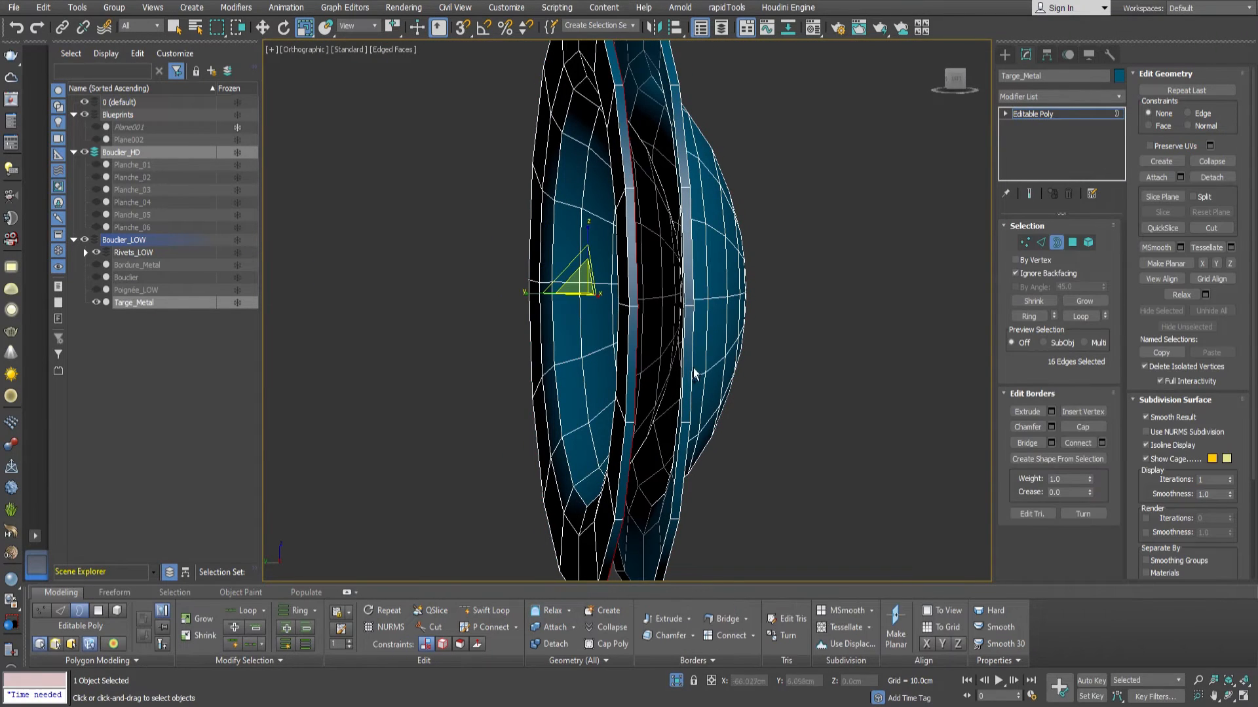
{"action": "left_click", "coordinate": [689, 371], "text": "ctrl"}
{"action": "left_click", "coordinate": [1026, 444]}
{"action": "middle_click_drag", "start_coordinate": [736, 393], "coordinate": [612, 382], "text": "alt"}
{"action": "key", "text": "2"}
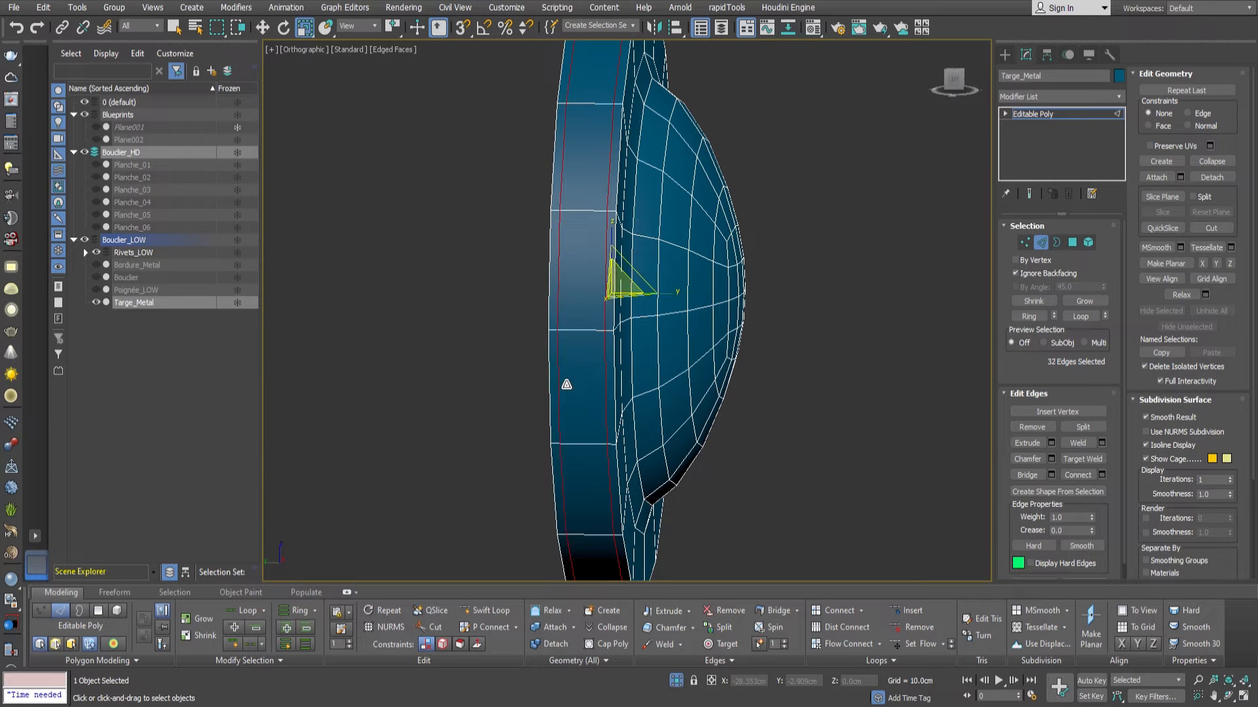
Finish editing the edges of Targe_Metal and isolate it together with Bouclier, leaving only Targe_Metal selected.
{"action": "left_click", "coordinate": [566, 384]}
{"action": "left_click", "coordinate": [1041, 245]}
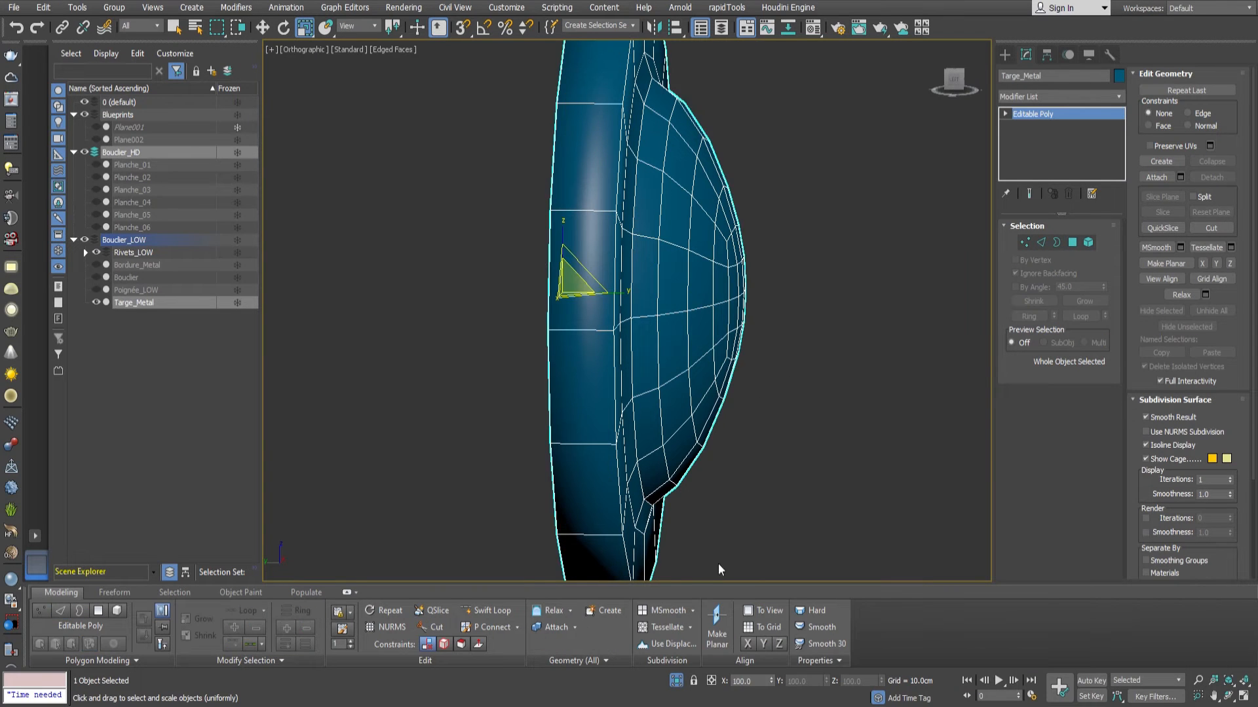
{"action": "middle_click_drag", "start_coordinate": [747, 436], "coordinate": [694, 413], "text": "alt"}
{"action": "left_click", "coordinate": [676, 680]}
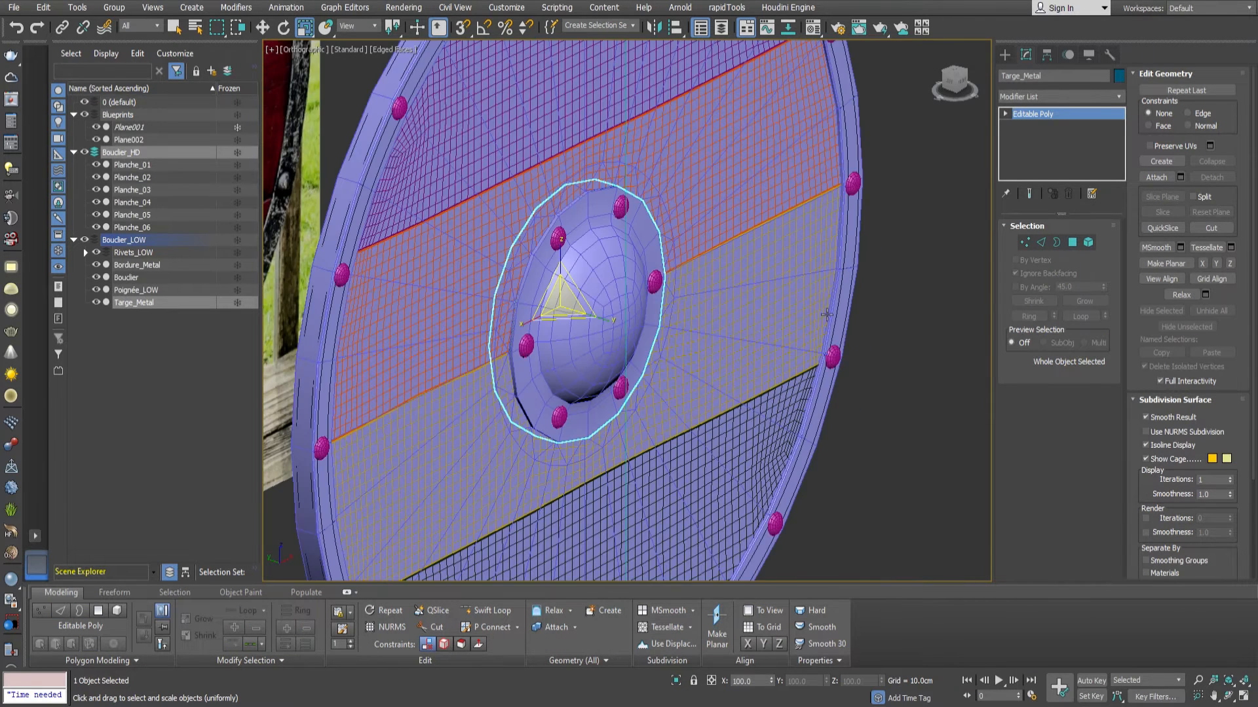
{"action": "left_click", "coordinate": [820, 275], "text": "ctrl"}
{"action": "key", "text": "alt+q"}
{"action": "scroll", "coordinate": [655, 308], "scroll_direction": "up", "scroll_amount": 6}
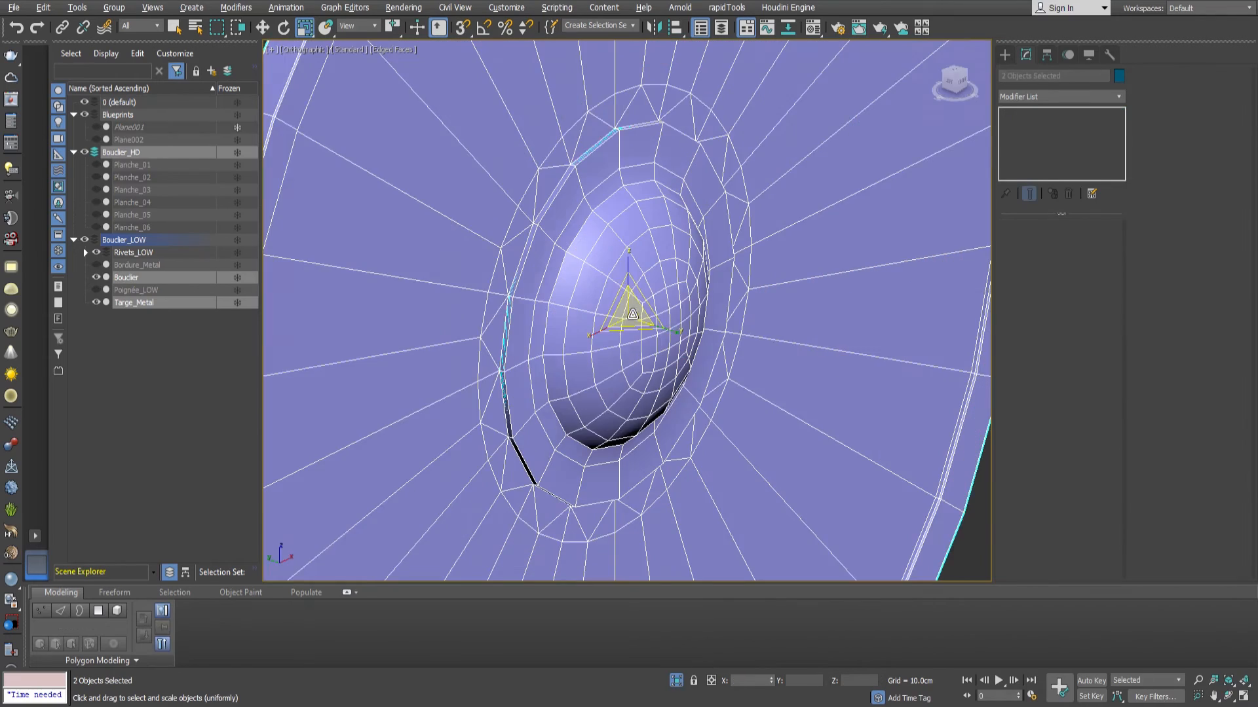
{"action": "left_click", "coordinate": [686, 352]}
{"action": "scroll", "coordinate": [686, 352], "scroll_direction": "up", "scroll_amount": 2}
{"action": "middle_click_drag", "start_coordinate": [686, 352], "coordinate": [669, 331], "text": "alt"}
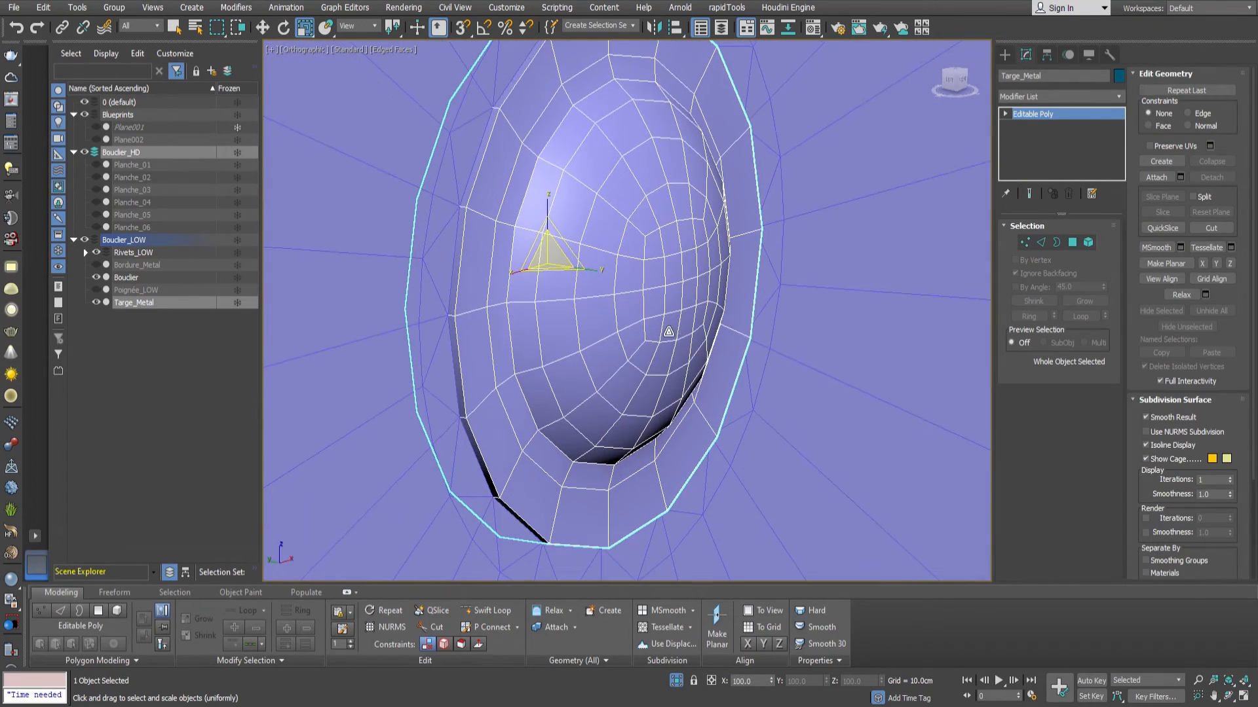
Try a Push modifier on Targe_Metal with a push value of -0.05 cm.
{"action": "key", "text": "w"}
{"action": "middle_click_drag", "start_coordinate": [558, 283], "coordinate": [575, 319], "text": "alt"}
{"action": "key", "text": "Return"}
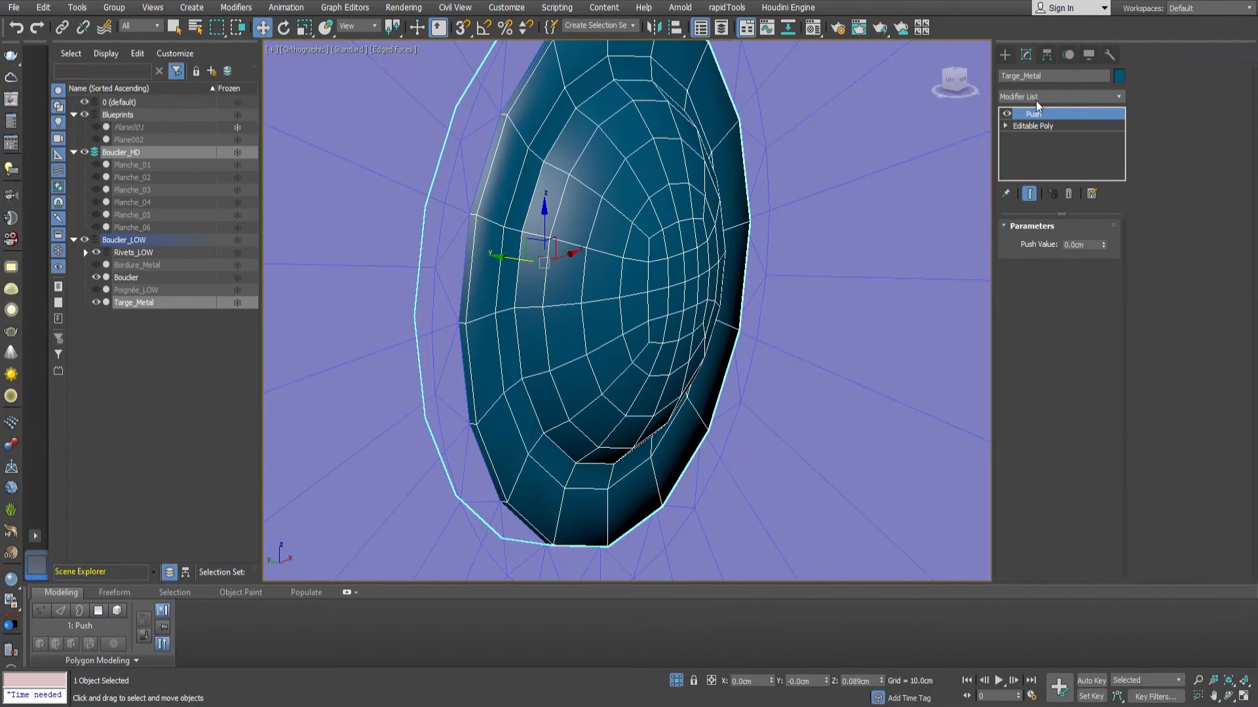
{"action": "left_click", "coordinate": [1102, 247]}
{"action": "left_click", "coordinate": [1102, 247]}
{"action": "left_click", "coordinate": [1102, 247]}
{"action": "left_click", "coordinate": [1102, 248]}
{"action": "left_click", "coordinate": [1102, 248]}
{"action": "middle_click_drag", "start_coordinate": [603, 292], "coordinate": [542, 352], "text": "alt"}
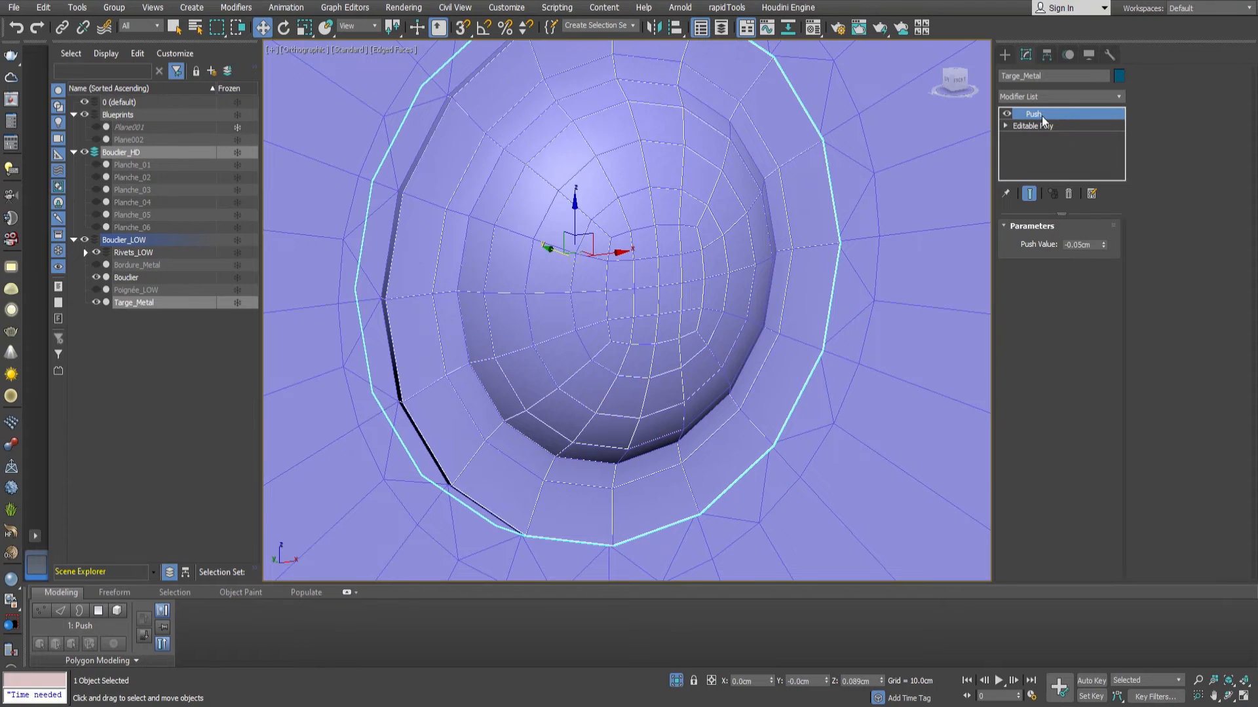
Add a TurboSmooth modifier to Targe_Metal above the Push modifier.
{"action": "type", "text": "tu"}
{"action": "key", "text": "Return"}
{"action": "middle_click_drag", "start_coordinate": [486, 259], "coordinate": [680, 242], "text": "alt"}
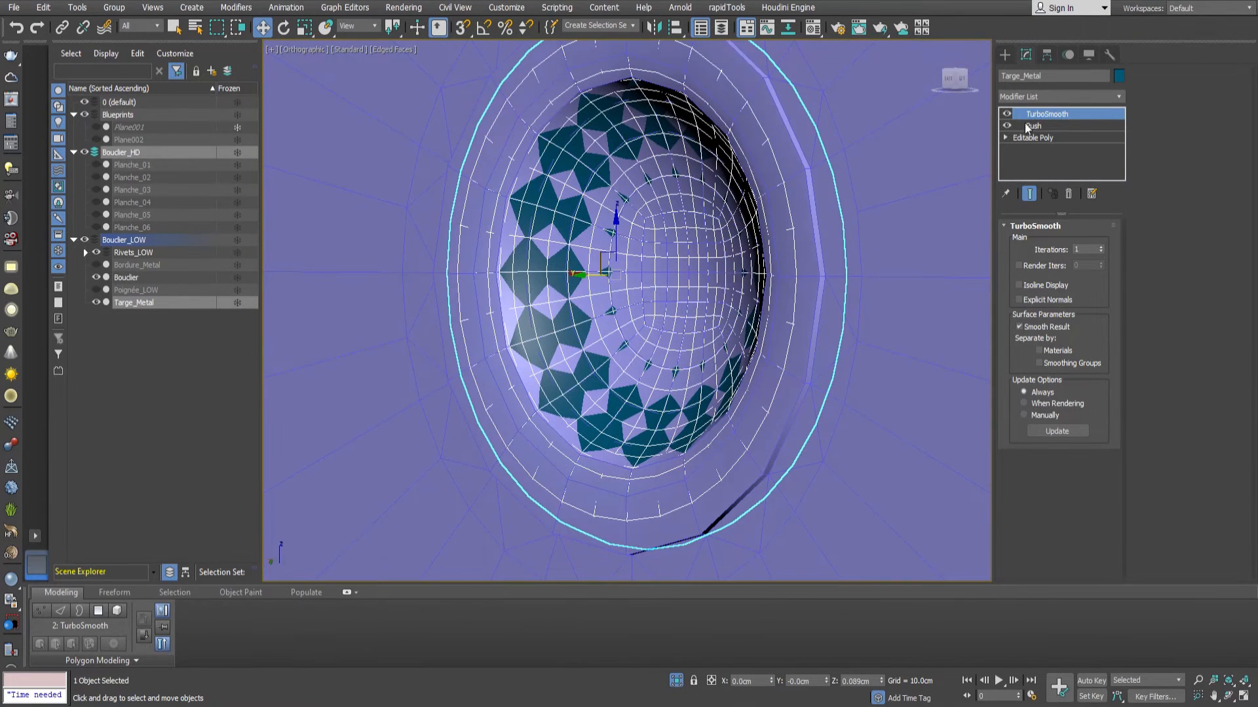
Try a Push value of -0.11 cm on Targe_Metal and delete the Push modifier.
{"action": "left_click", "coordinate": [1028, 126]}
{"action": "left_click_drag", "start_coordinate": [1105, 249], "coordinate": [1105, 249]}
{"action": "left_click", "coordinate": [1105, 242]}
{"action": "left_click", "coordinate": [1105, 242]}
{"action": "left_click", "coordinate": [1105, 243]}
{"action": "left_click", "coordinate": [1104, 243]}
{"action": "left_click", "coordinate": [1103, 243]}
{"action": "middle_click_drag", "start_coordinate": [804, 298], "coordinate": [707, 303], "text": "alt"}
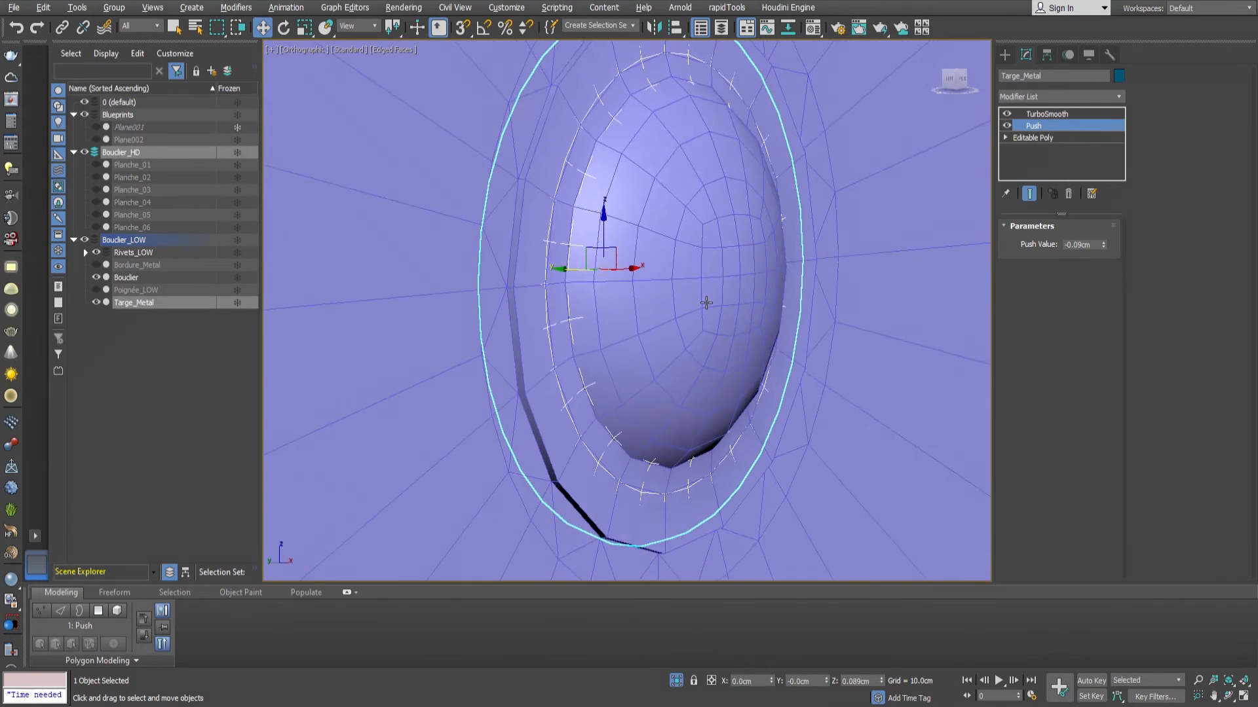
{"action": "scroll", "coordinate": [602, 390], "scroll_direction": "up", "scroll_amount": 5}
{"action": "scroll", "coordinate": [603, 395], "scroll_direction": "down", "scroll_amount": 2}
{"action": "left_click", "coordinate": [1103, 246]}
{"action": "left_click", "coordinate": [1103, 246]}
{"action": "scroll", "coordinate": [649, 300], "scroll_direction": "down", "scroll_amount": 4}
{"action": "middle_click_drag", "start_coordinate": [649, 299], "coordinate": [753, 301], "text": "alt"}
{"action": "scroll", "coordinate": [649, 371], "scroll_direction": "up", "scroll_amount": 2}
{"action": "mouse_move", "coordinate": [649, 370]}
{"action": "middle_mouse_down", "text": "alt"}
{"action": "mouse_move", "coordinate": [612, 387]}
{"action": "mouse_move", "coordinate": [641, 382]}
{"action": "middle_mouse_up", "text": "alt"}
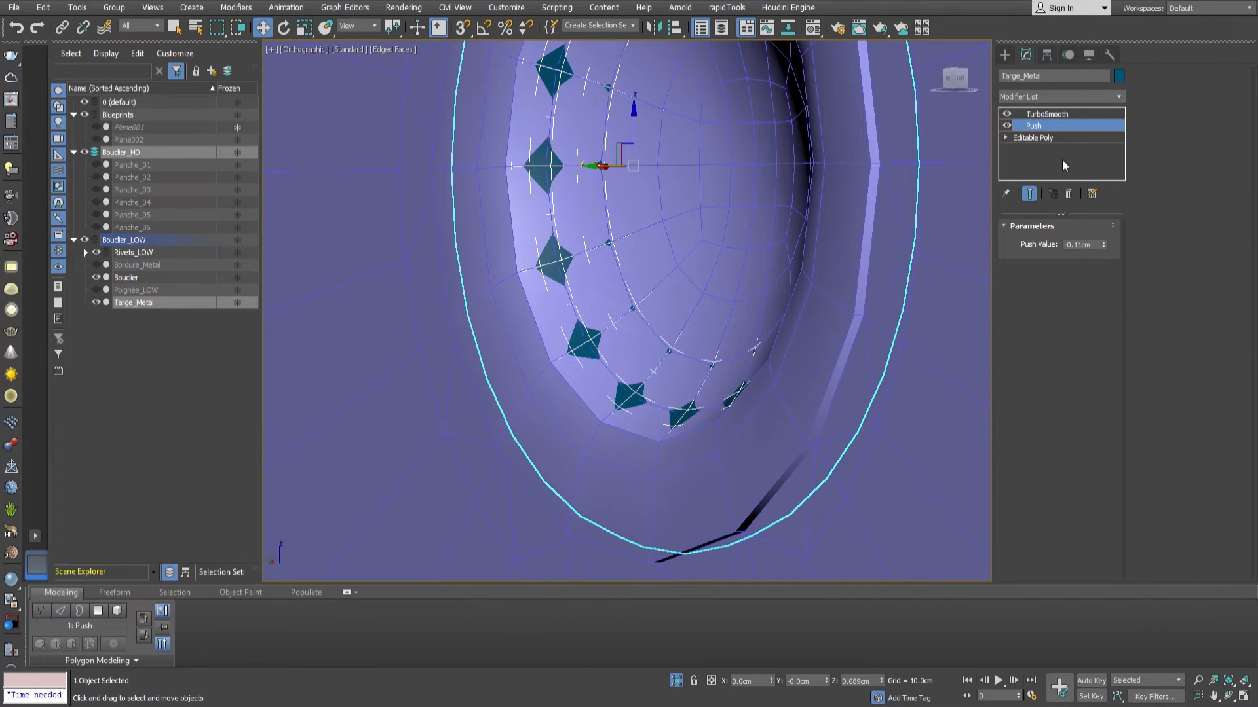
{"action": "key", "text": "Delete"}
Select the edge loop inside the back of Targe_Metal's dome and move it along Y to about -2.441 cm.
{"action": "left_click", "coordinate": [1047, 126]}
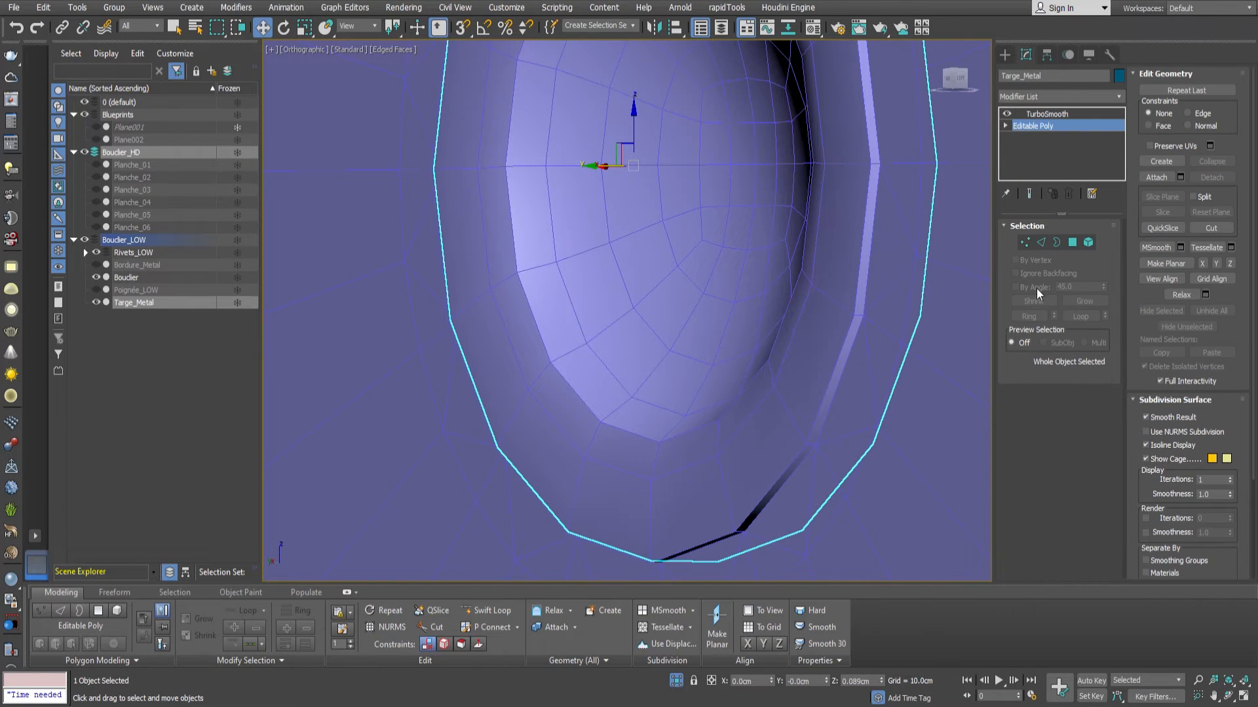
{"action": "left_click", "coordinate": [1073, 243]}
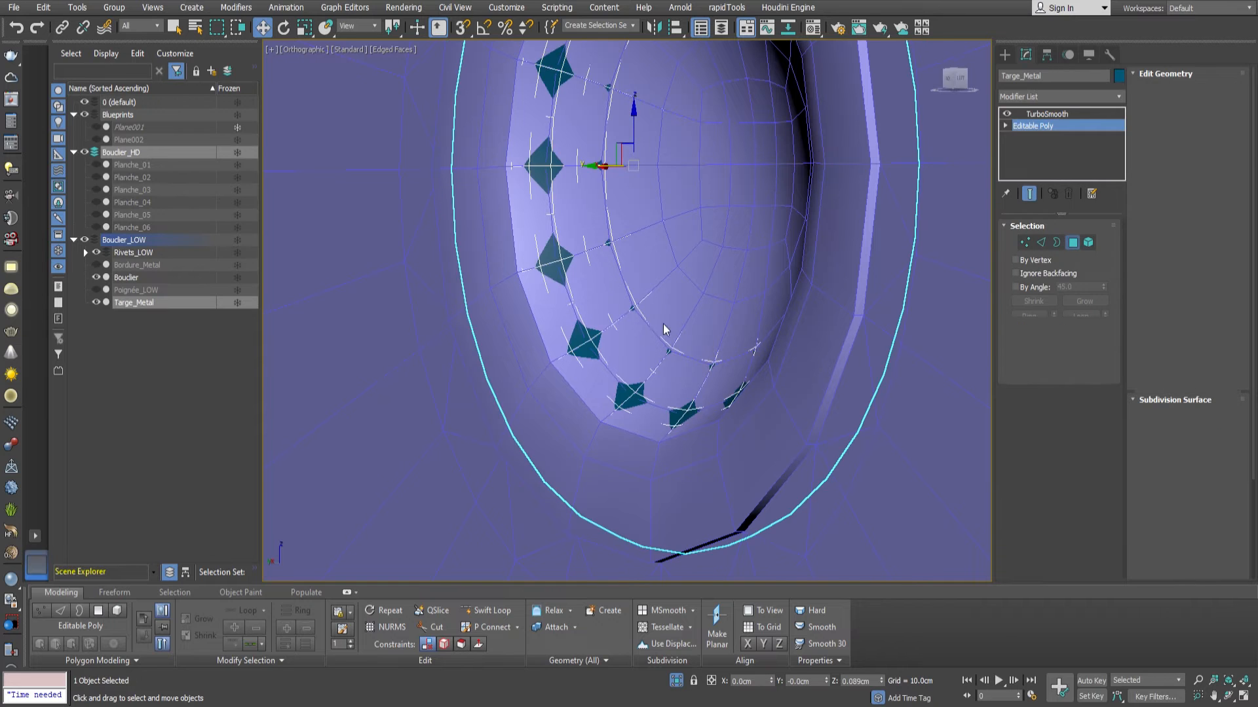
{"action": "middle_click_drag", "start_coordinate": [659, 282], "coordinate": [714, 221], "text": "alt"}
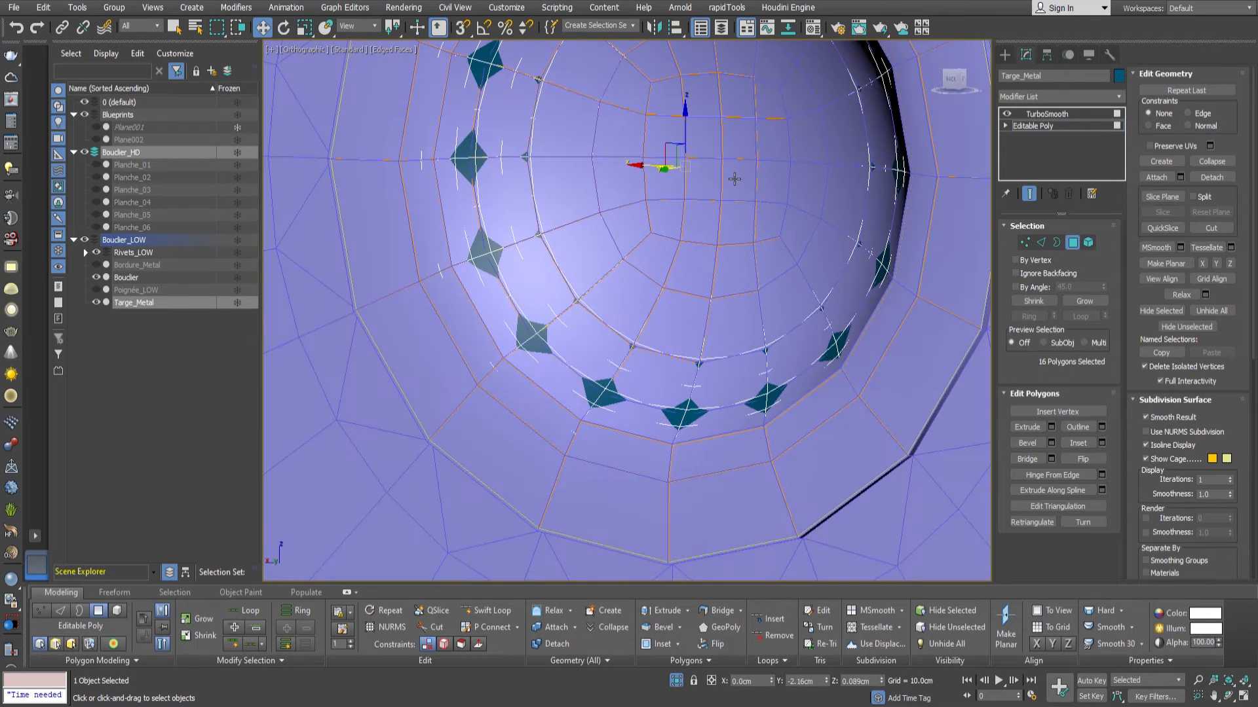
{"action": "key", "text": "2"}
{"action": "double_click", "coordinate": [534, 329]}
{"action": "middle_click_drag", "start_coordinate": [609, 262], "coordinate": [639, 261], "text": "alt"}
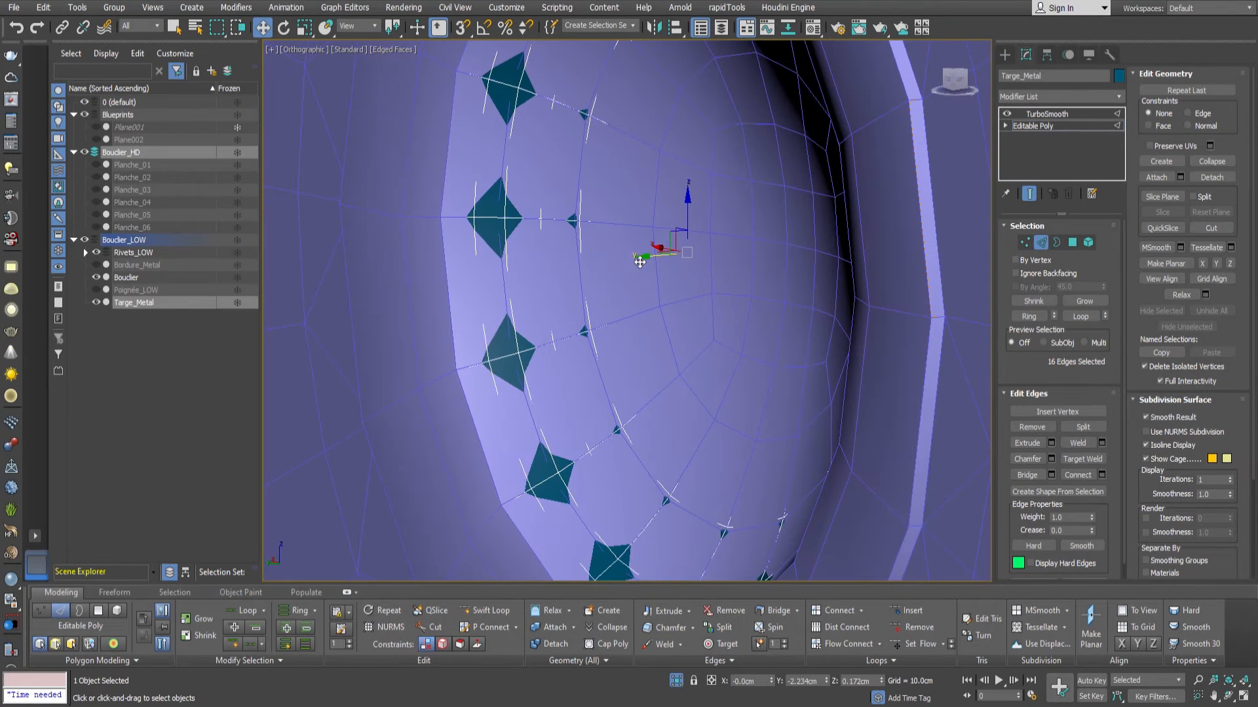
{"action": "left_click_drag", "start_coordinate": [651, 263], "coordinate": [656, 263]}
{"action": "scroll", "coordinate": [658, 263], "scroll_direction": "down", "scroll_amount": 3}
{"action": "middle_click_drag", "start_coordinate": [658, 263], "coordinate": [950, 277], "text": "alt"}
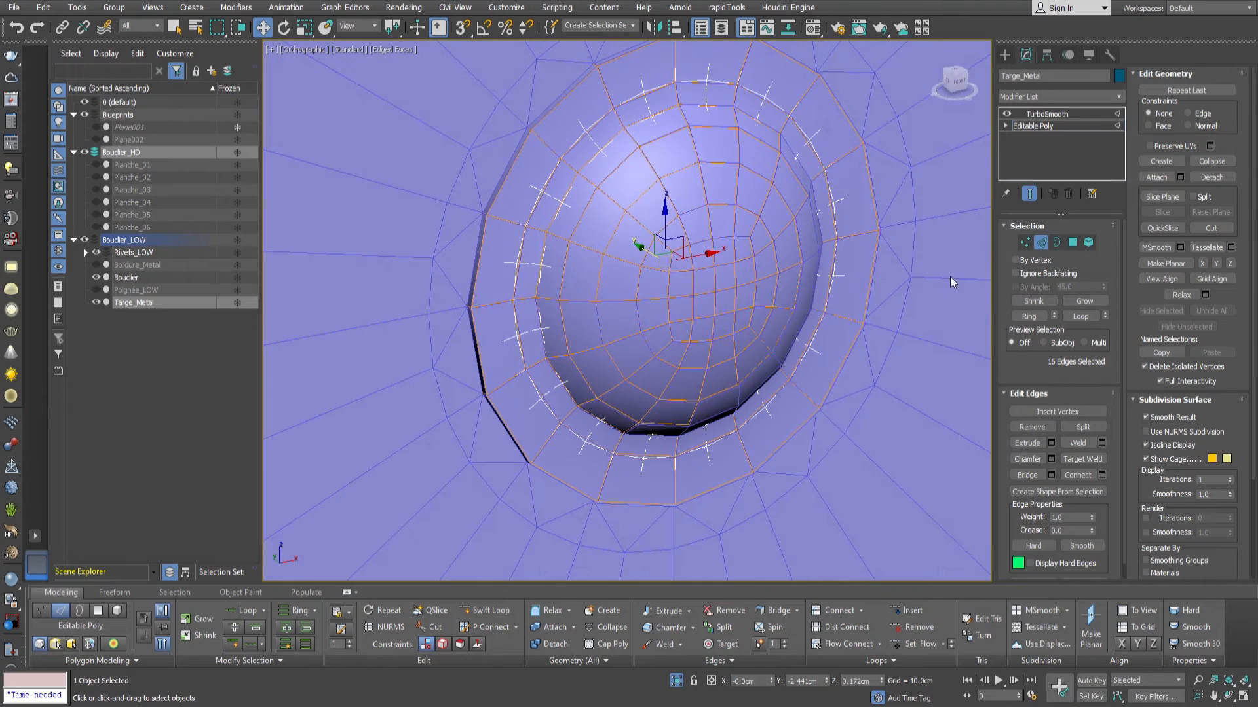
Set the TurboSmooth on Targe_Metal to 3 iterations and enable Isoline Display.
{"action": "left_click", "coordinate": [1042, 245]}
{"action": "left_click", "coordinate": [1046, 114]}
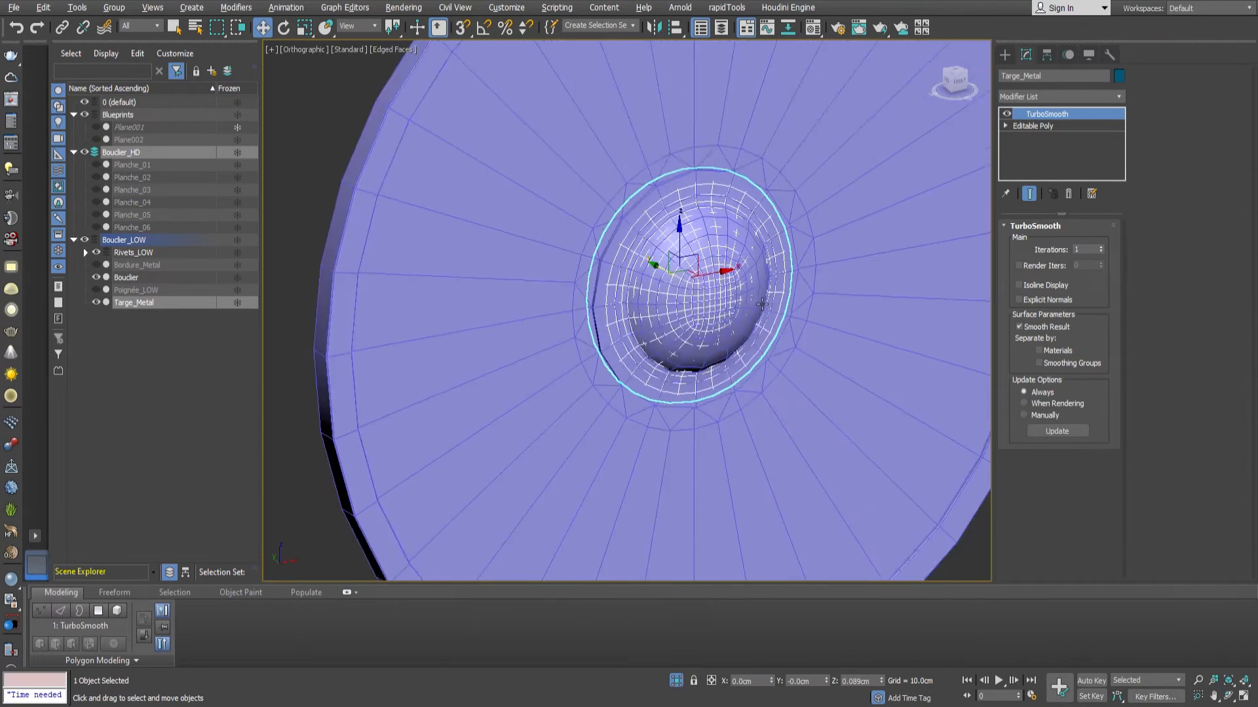
{"action": "key", "text": "z"}
{"action": "left_click", "coordinate": [1101, 247]}
{"action": "left_click", "coordinate": [1101, 247]}
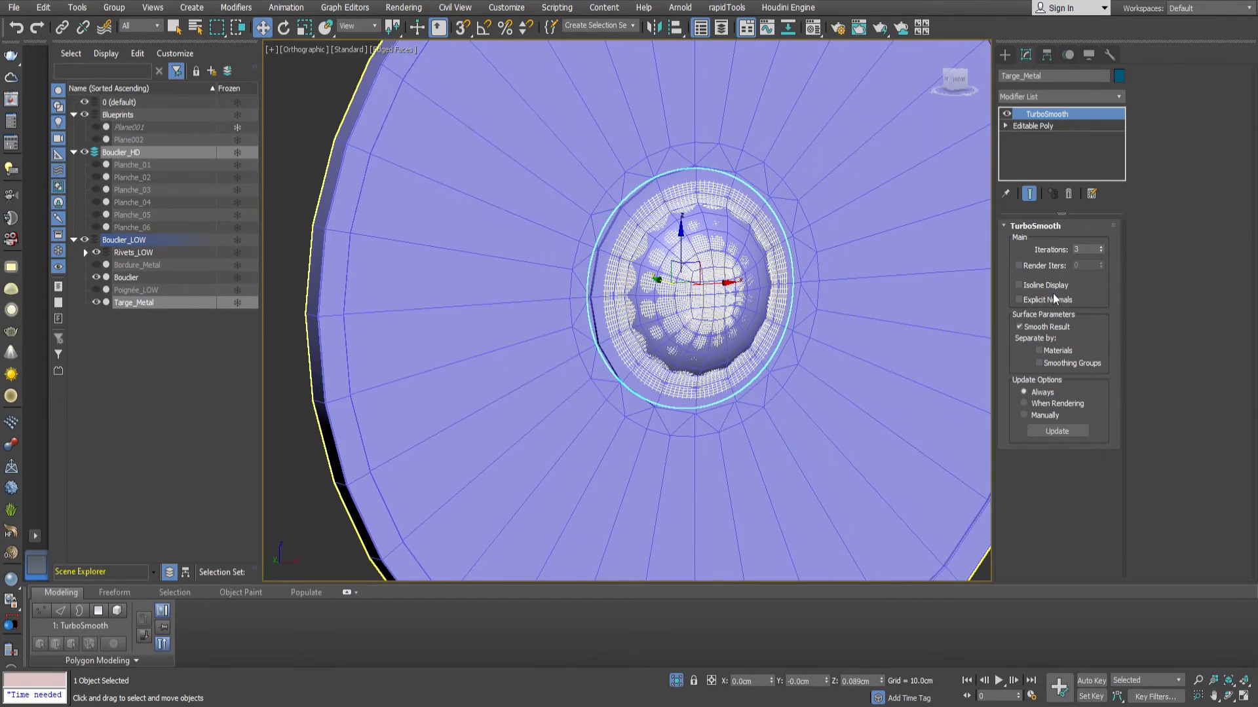
{"action": "left_click", "coordinate": [1020, 286]}
Isolate Targe_Metal and chamfer the two edge loops along its outer rim.
{"action": "key", "text": "alt+q"}
{"action": "middle_click_drag", "start_coordinate": [676, 317], "coordinate": [525, 303], "text": "alt"}
{"action": "scroll", "coordinate": [583, 236], "scroll_direction": "up", "scroll_amount": 2}
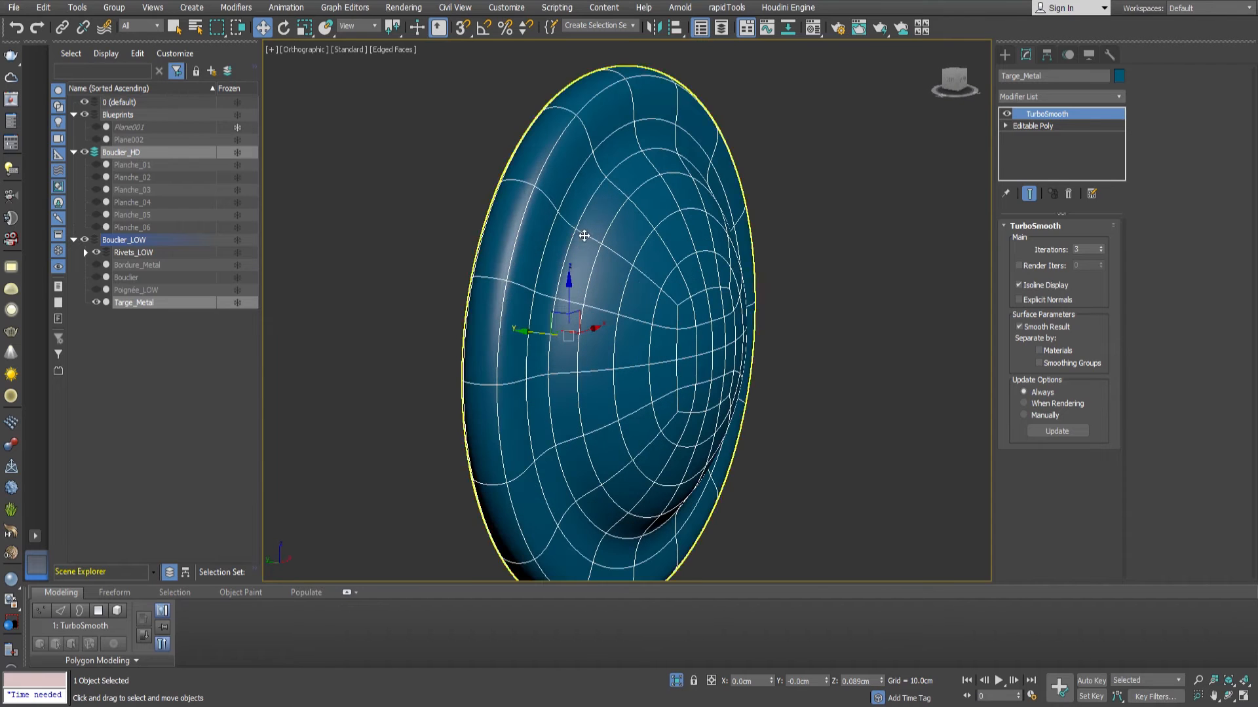
{"action": "left_click", "coordinate": [1039, 126]}
{"action": "key", "text": "2"}
{"action": "double_click", "coordinate": [596, 101]}
{"action": "double_click", "coordinate": [564, 79], "text": "ctrl"}
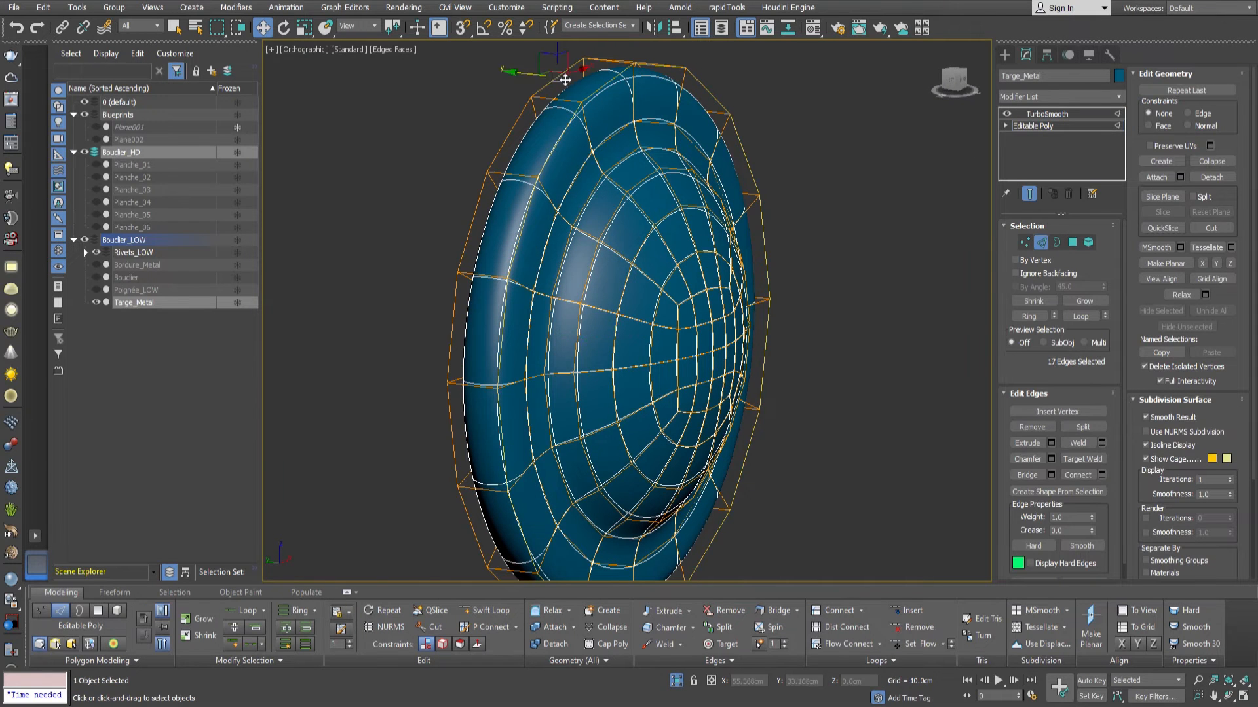
{"action": "middle_click_drag", "start_coordinate": [586, 93], "coordinate": [601, 150]}
{"action": "scroll", "coordinate": [602, 150], "scroll_direction": "up", "scroll_amount": 3}
{"action": "left_click", "coordinate": [1052, 458]}
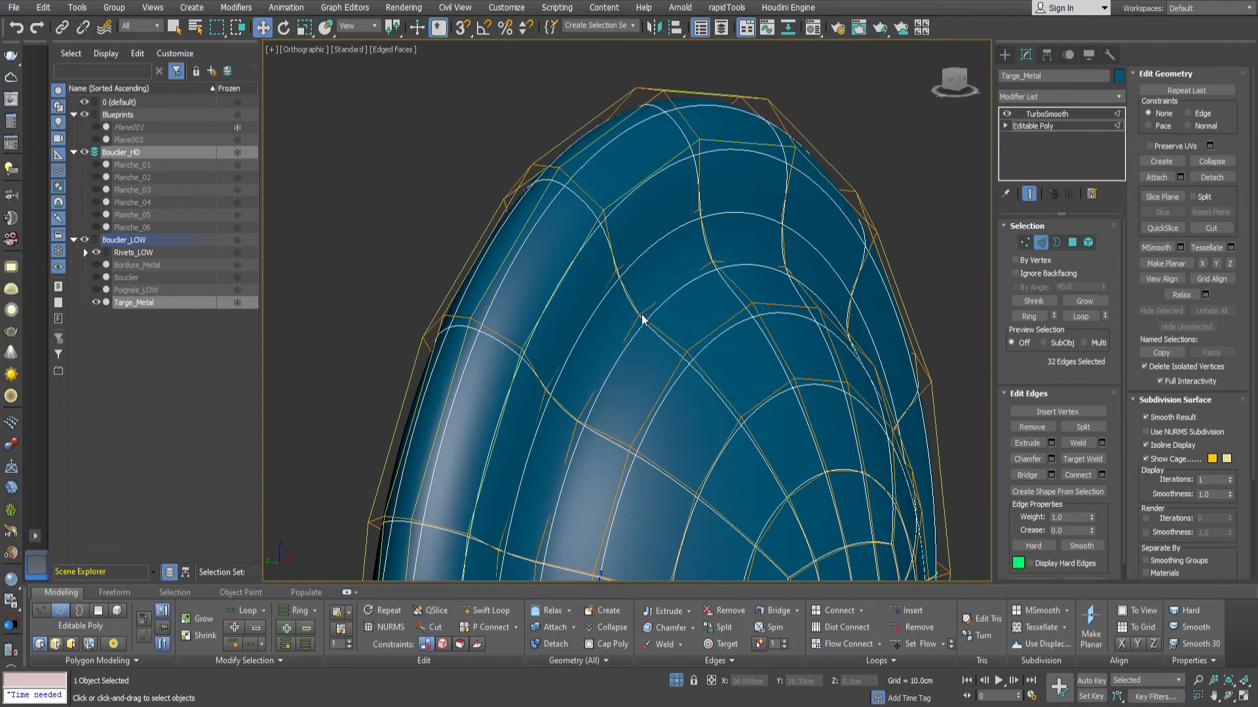
{"action": "right_click", "coordinate": [638, 336]}
{"action": "left_click_drag", "start_coordinate": [638, 336], "coordinate": [639, 348]}
{"action": "left_click", "coordinate": [640, 342]}
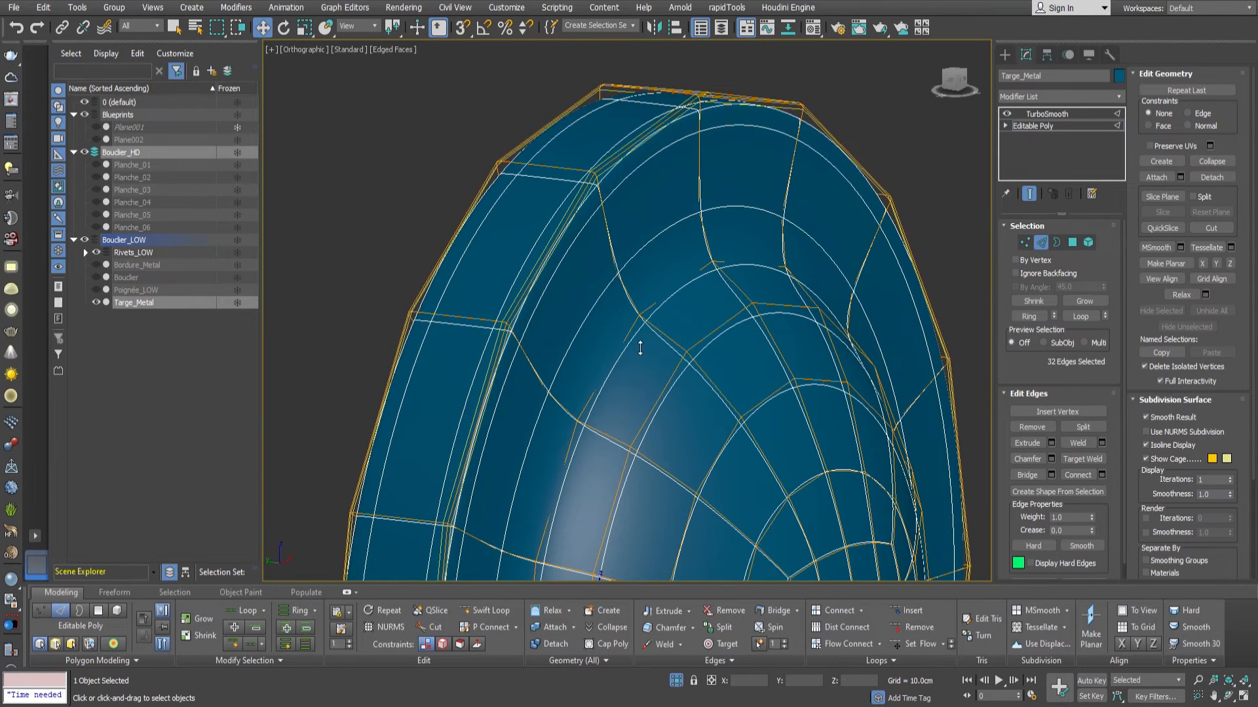
Return Targe_Metal to its TurboSmooth level and end the isolation to show the whole shield.
{"action": "left_click", "coordinate": [1041, 242]}
{"action": "left_click", "coordinate": [1047, 113]}
{"action": "key", "text": "z"}
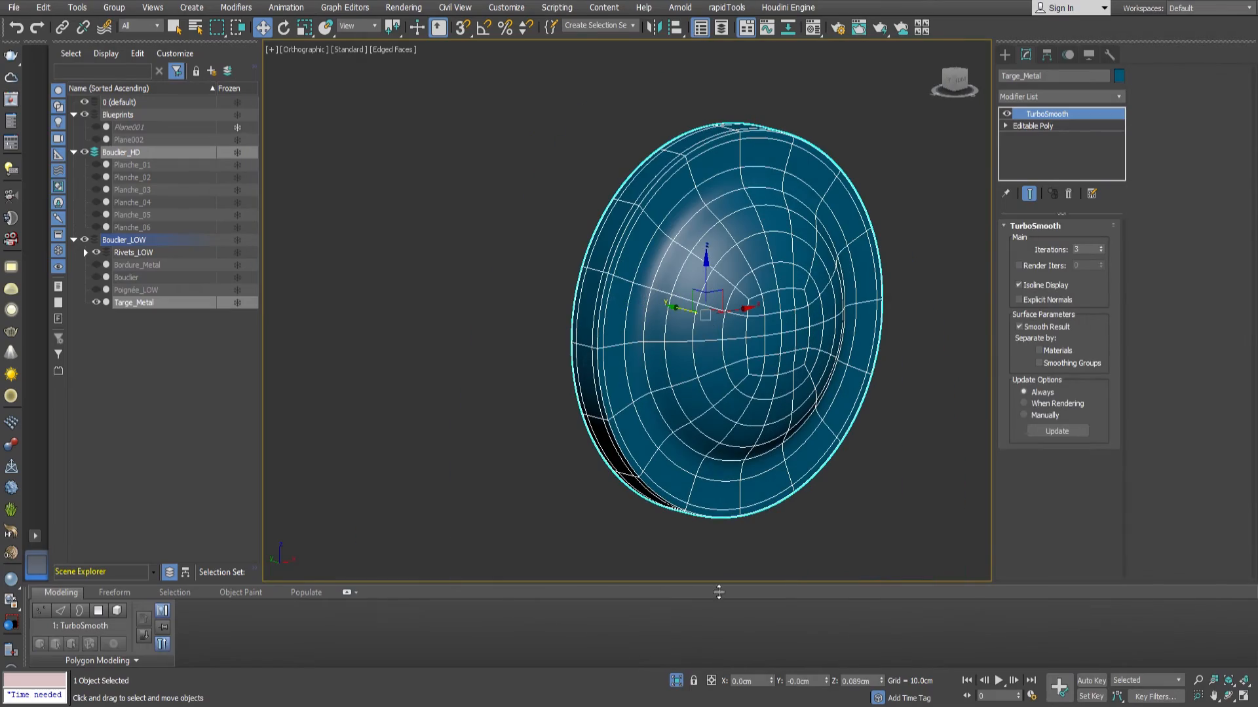
{"action": "left_click", "coordinate": [678, 680]}
{"action": "middle_click_drag", "start_coordinate": [651, 409], "coordinate": [614, 287], "text": "alt"}
{"action": "scroll", "coordinate": [590, 278], "scroll_direction": "up", "scroll_amount": 6}
{"action": "left_click", "coordinate": [592, 285]}
{"action": "scroll", "coordinate": [591, 284], "scroll_direction": "down", "scroll_amount": 6}
Select all the rivets in the Rivets_LOW layer and clone them as copies.
{"action": "double_click", "coordinate": [140, 255]}
{"action": "middle_click_drag", "start_coordinate": [725, 266], "coordinate": [706, 308]}
{"action": "scroll", "coordinate": [704, 259], "scroll_direction": "down", "scroll_amount": 3}
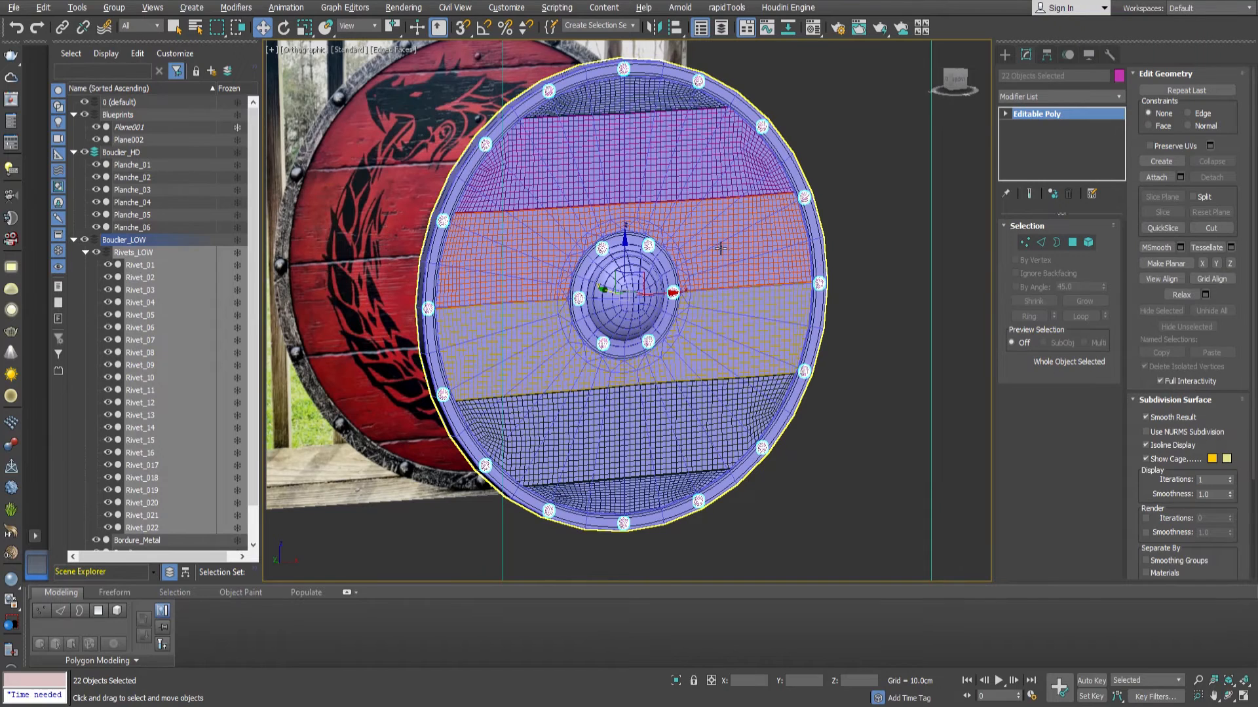
{"action": "middle_click_drag", "start_coordinate": [728, 238], "coordinate": [726, 239]}
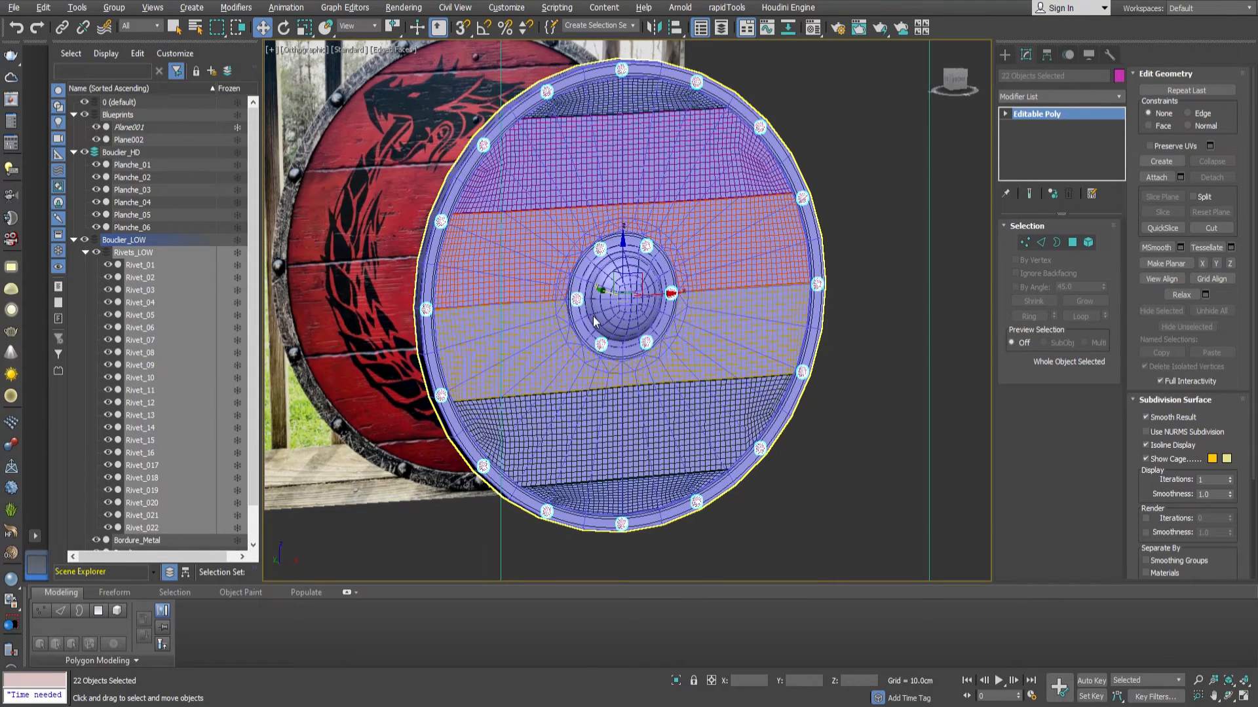
{"action": "key", "text": "ctrl+v"}
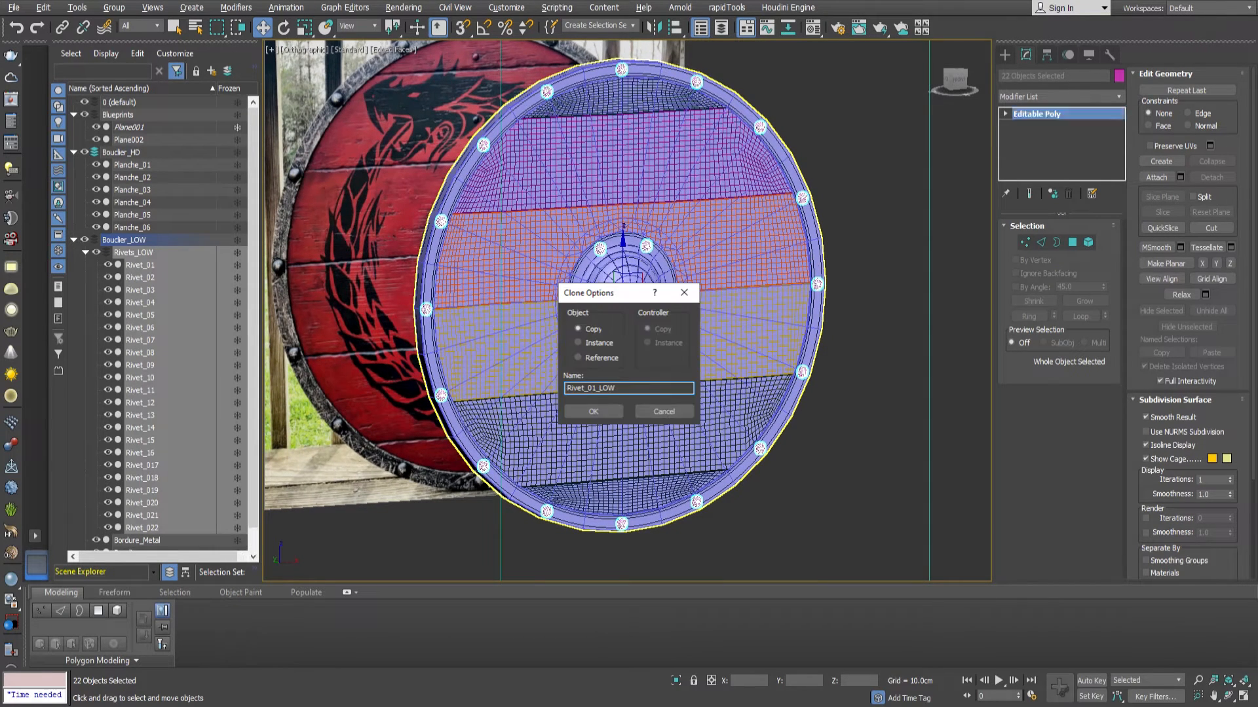
Create a new layer holding the cloned rivets and name it Rivets_HD.
{"action": "left_click", "coordinate": [212, 72]}
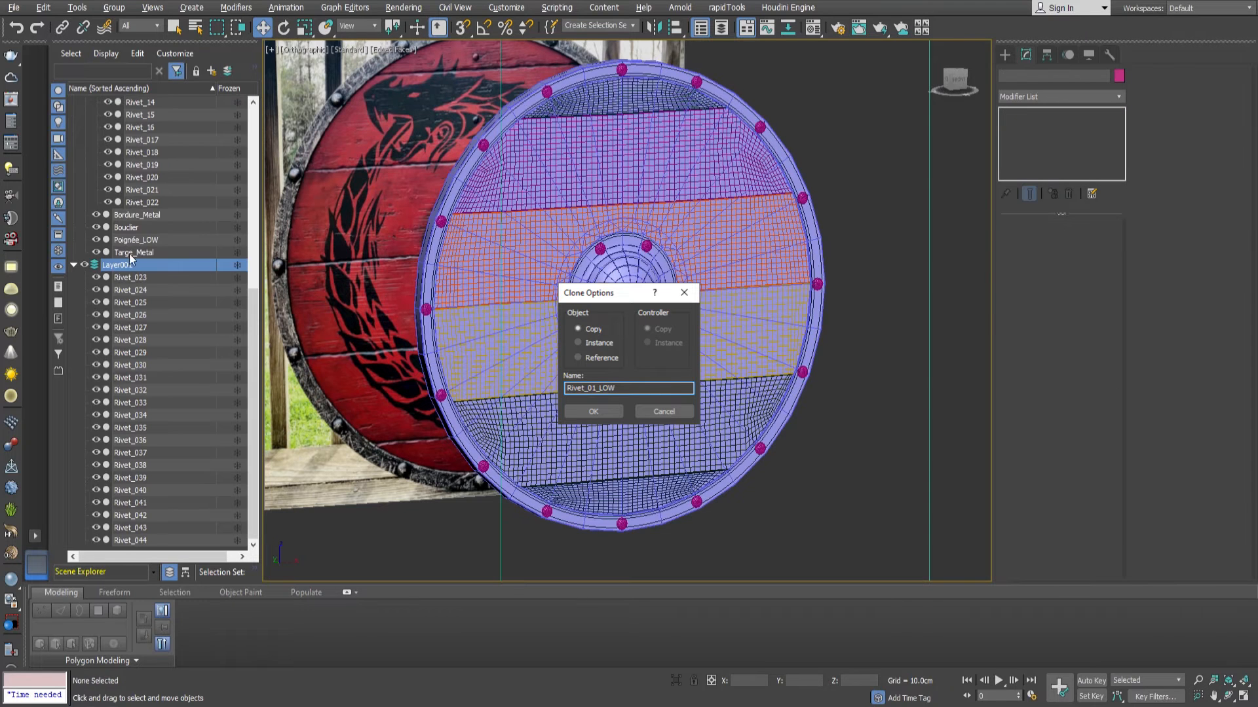
{"action": "double_click", "coordinate": [118, 265]}
{"action": "type", "text": "Rivet"}
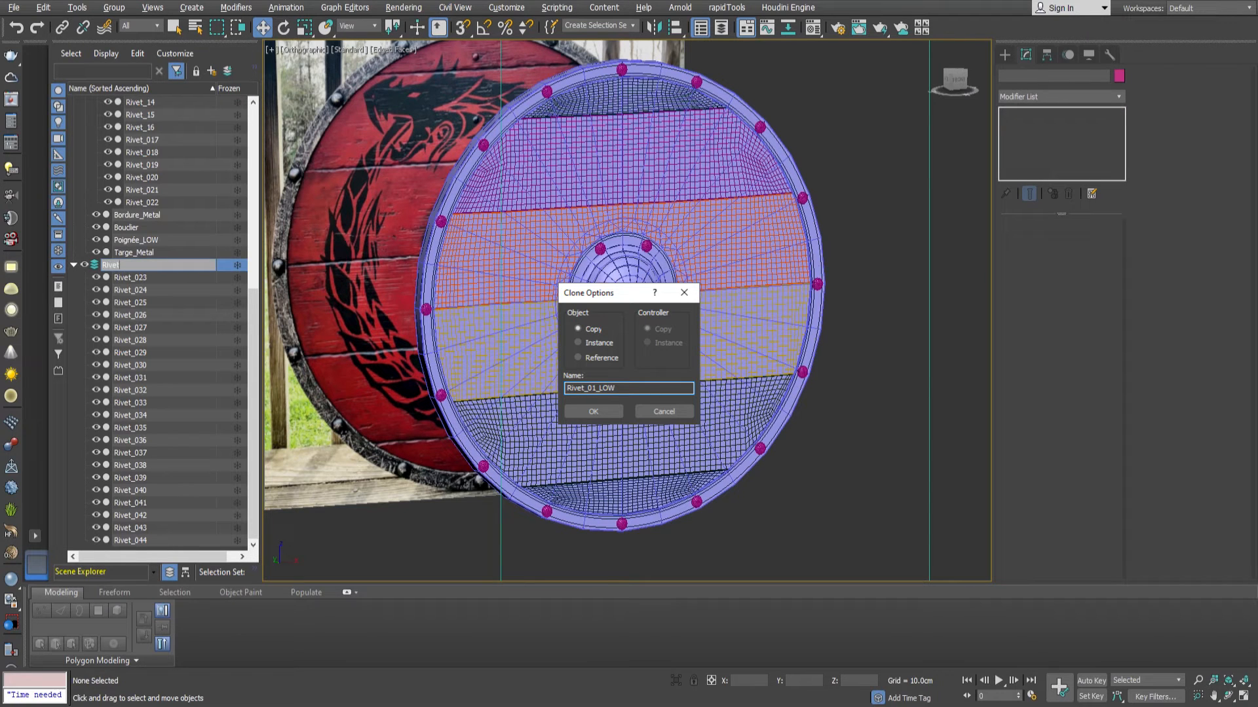
{"action": "type", "text": "s_HD"}
{"action": "key", "text": "Return"}
Rename Rivet_023 through Rivet_044 in the Rivets_HD layer as Rivet_01_HD through Rivet_22_HD.
{"action": "left_click", "coordinate": [128, 278]}
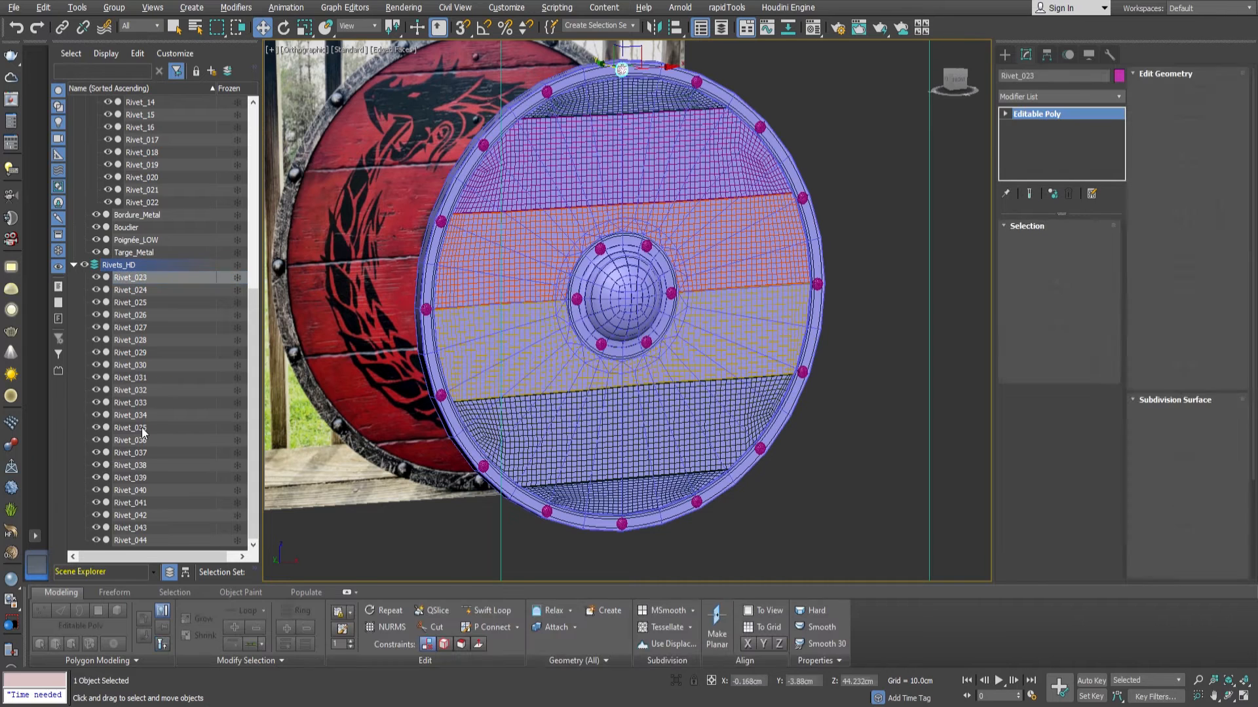
{"action": "left_click", "coordinate": [149, 539], "text": "shift"}
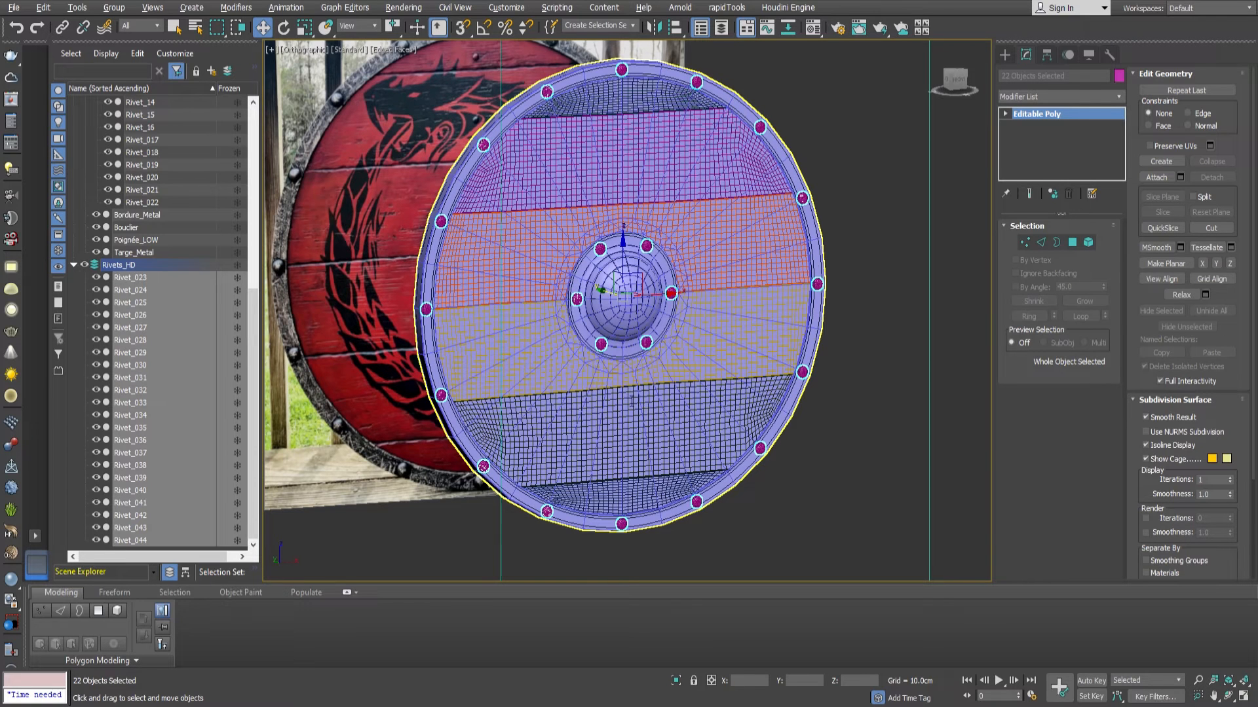
{"action": "left_click", "coordinate": [634, 442]}
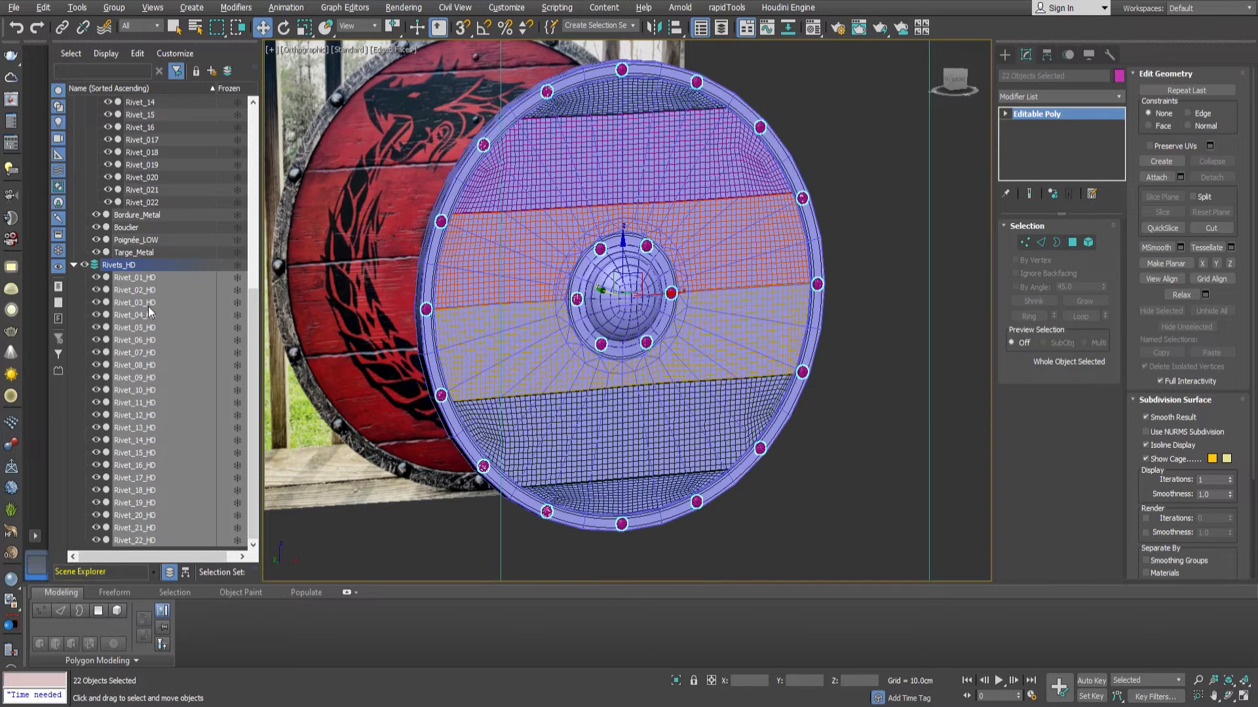
Nest the Rivets_HD layer inside Bouclier_HD and move Bordure_Metal and Targe_Metal there from Bouclier_LOW.
{"action": "scroll", "coordinate": [121, 270], "scroll_direction": "up", "scroll_amount": 7}
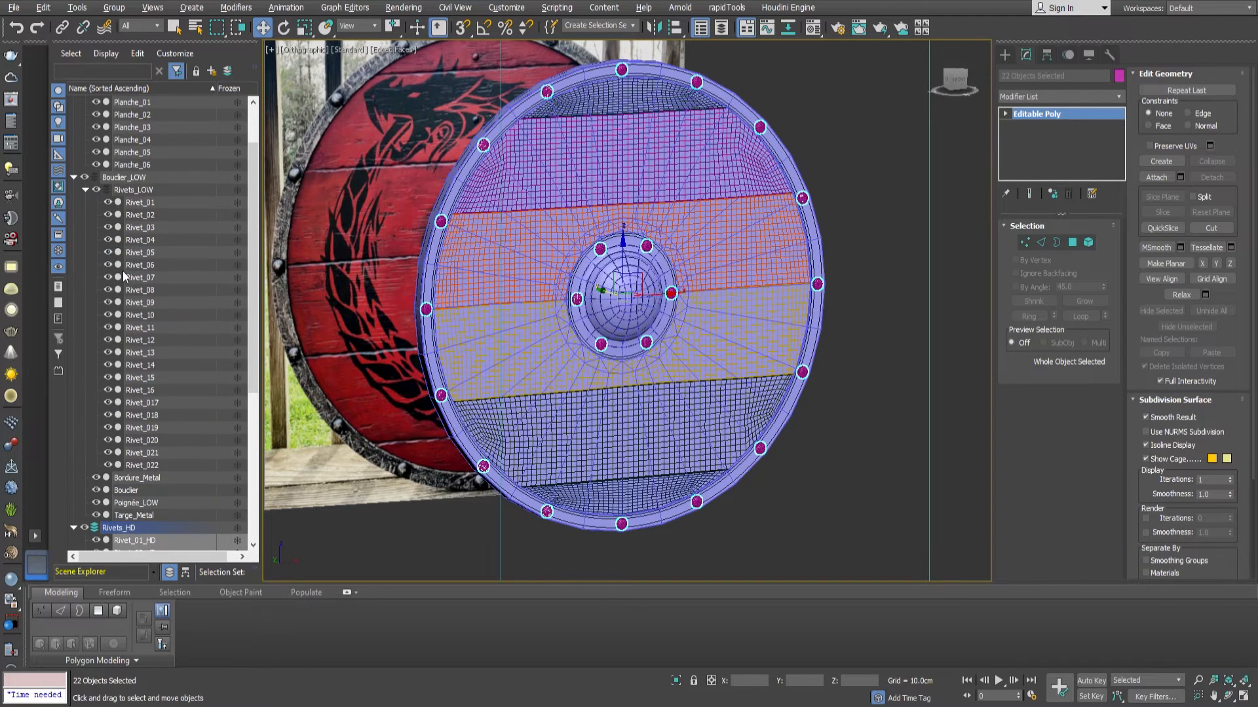
{"action": "left_click", "coordinate": [84, 190]}
{"action": "left_click_drag", "start_coordinate": [120, 317], "coordinate": [120, 154]}
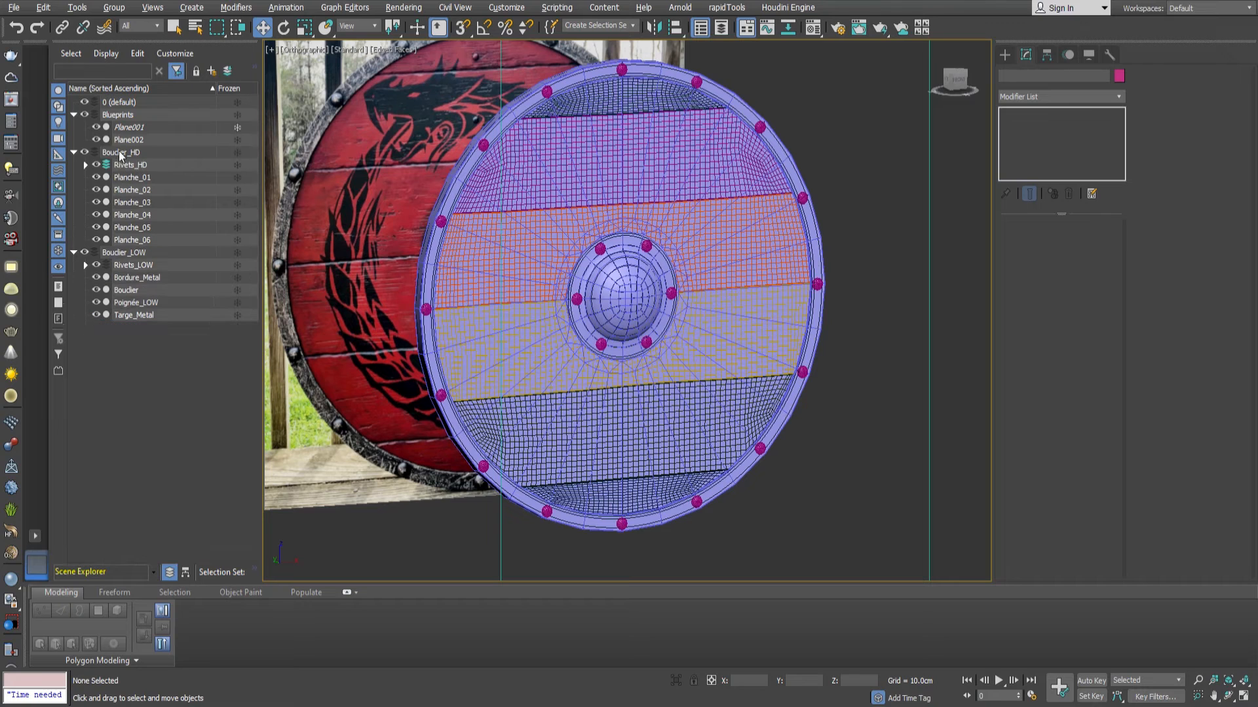
{"action": "left_click", "coordinate": [131, 316]}
{"action": "left_click", "coordinate": [141, 278], "text": "ctrl"}
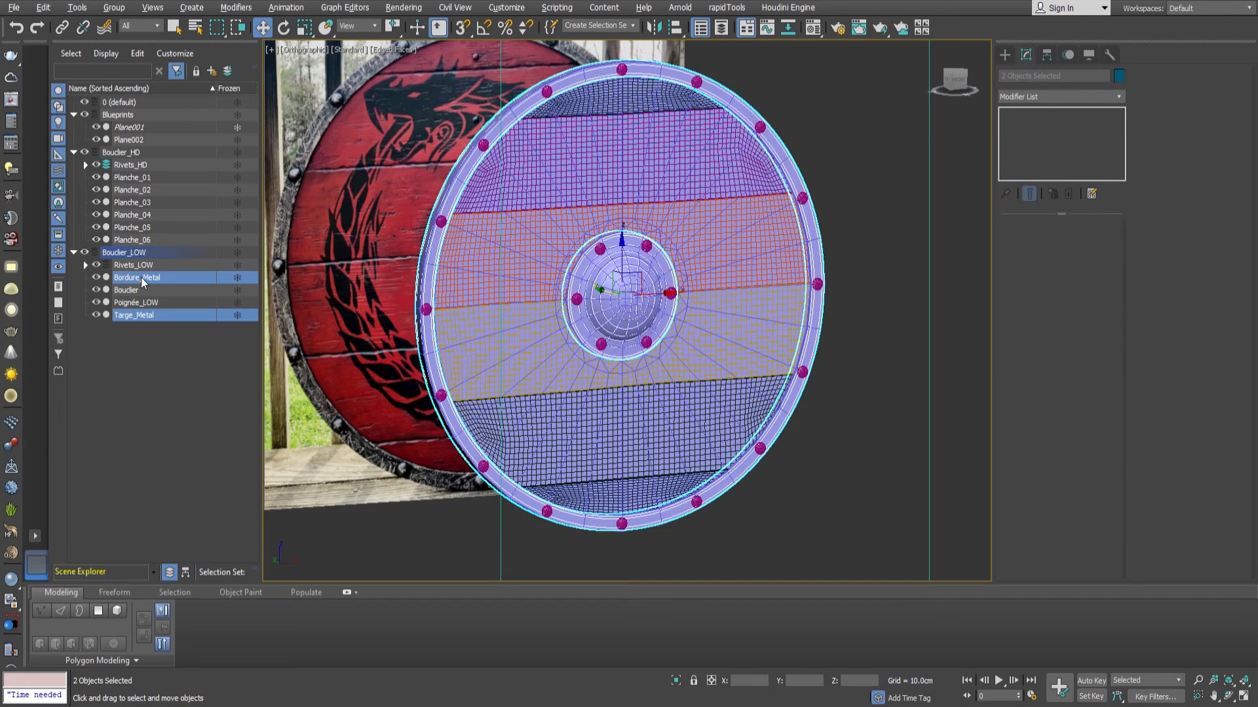
{"action": "left_click_drag", "start_coordinate": [119, 150], "coordinate": [120, 151]}
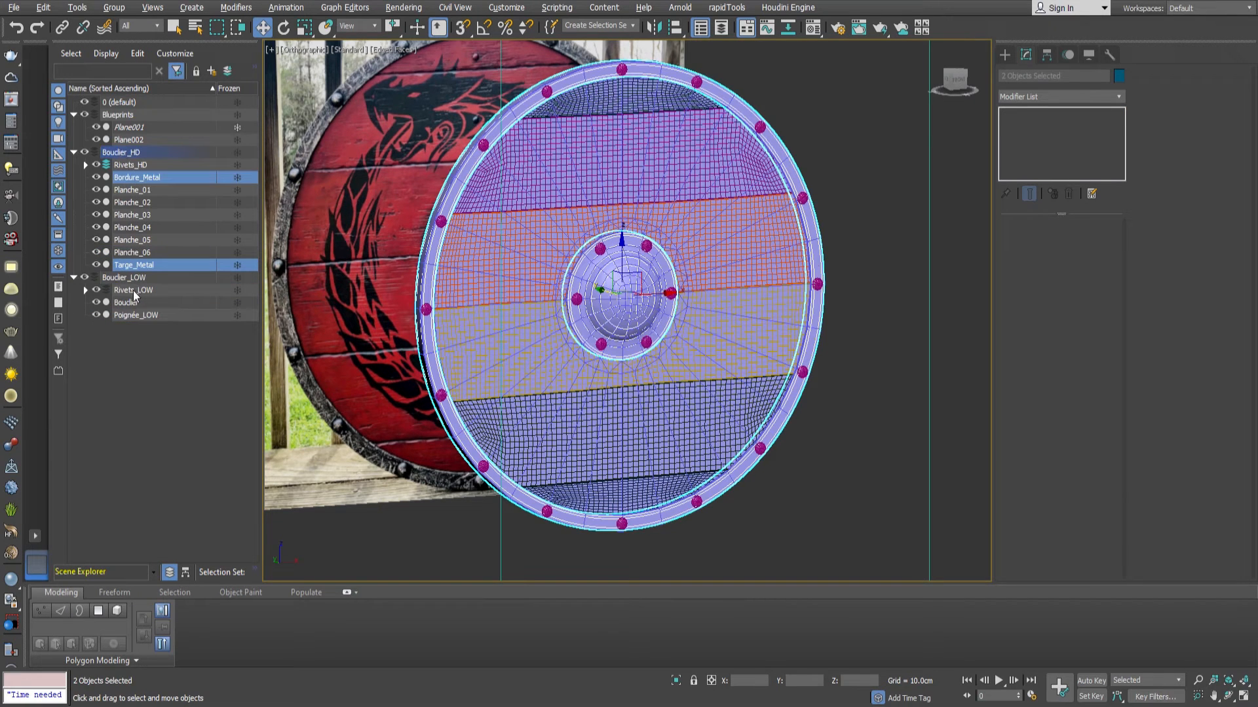
{"action": "left_click", "coordinate": [130, 313]}
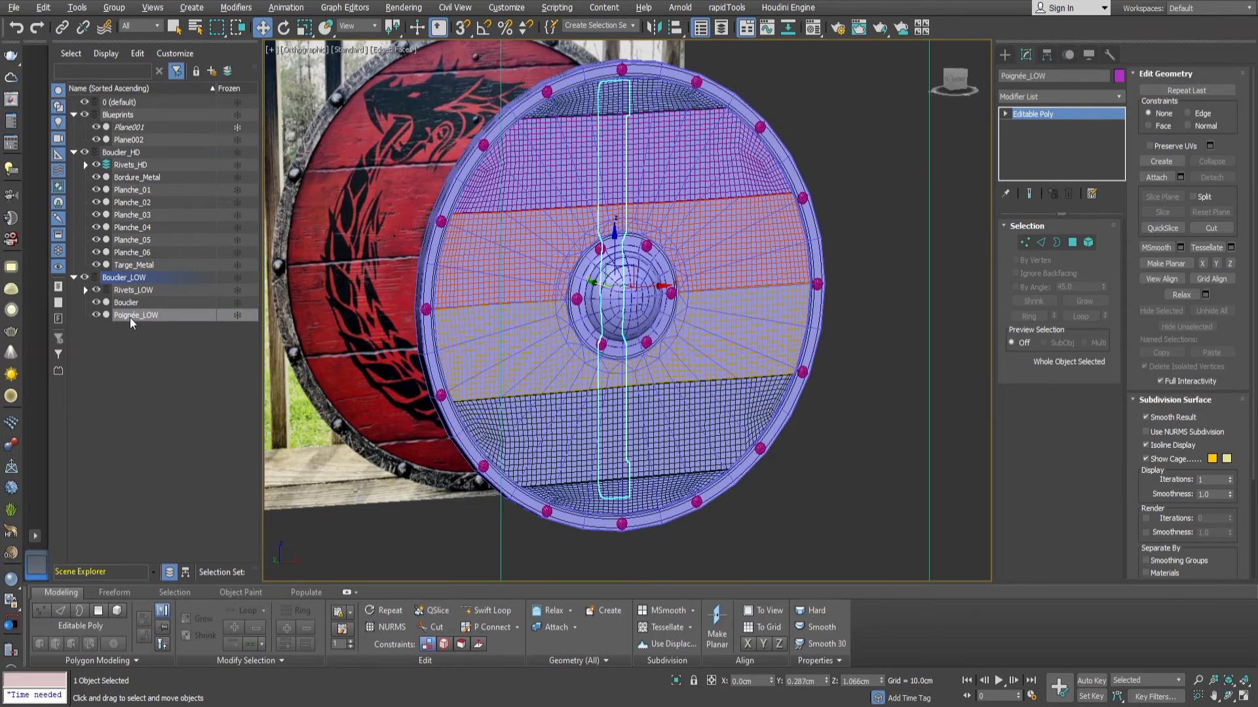
{"action": "left_click", "coordinate": [123, 167]}
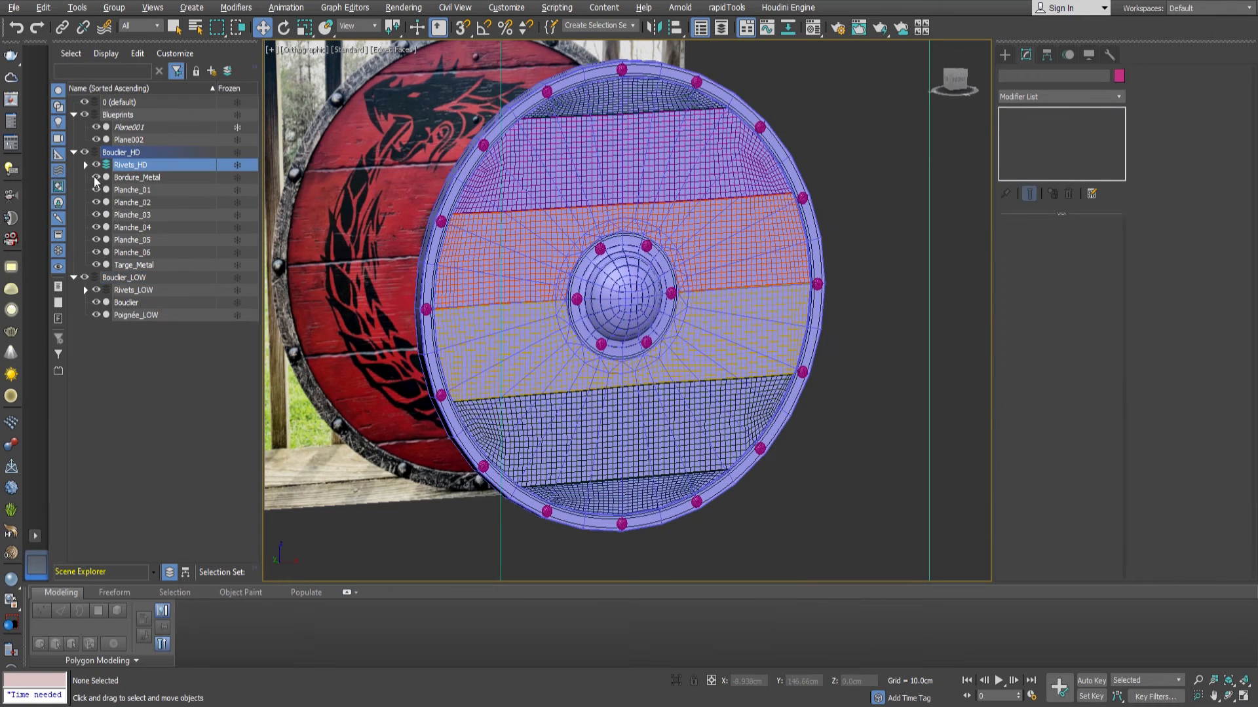
Select Rivet_01_HD in the Rivets_HD layer and add a TurboSmooth modifier to it.
{"action": "left_click", "coordinate": [85, 164]}
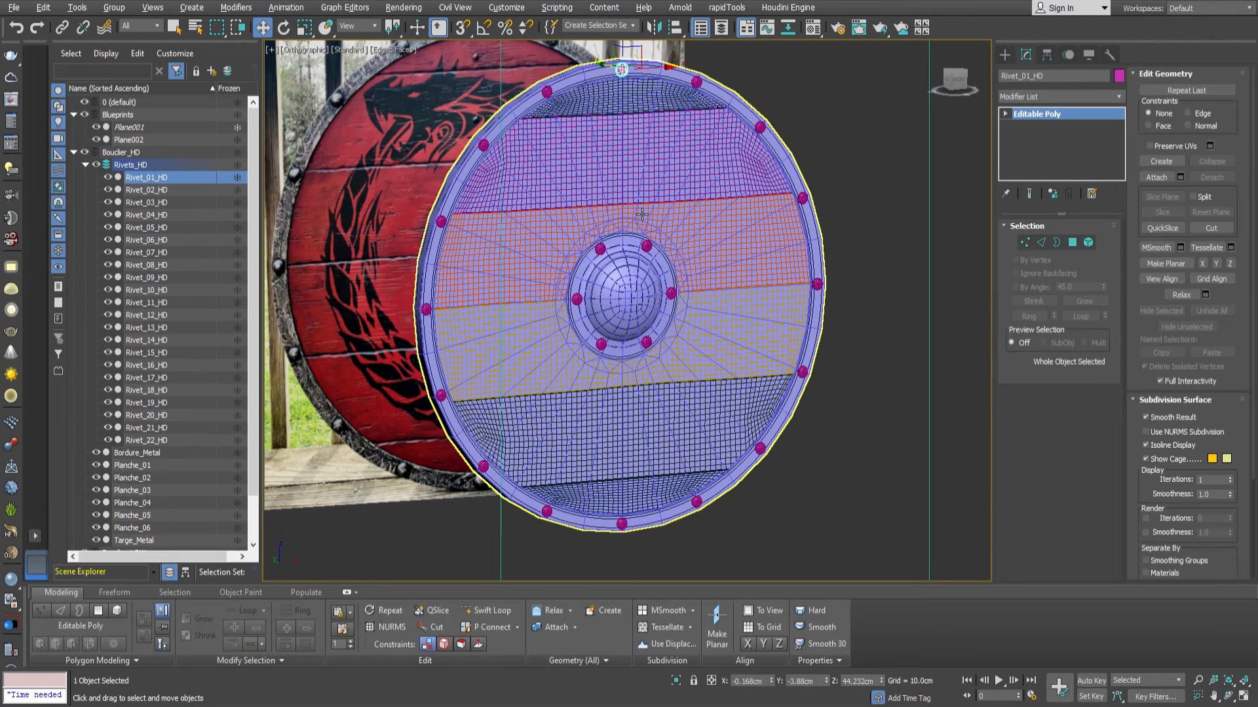
{"action": "key", "text": "z"}
{"action": "middle_click_drag", "start_coordinate": [620, 233], "coordinate": [698, 269], "text": "alt"}
{"action": "left_click", "coordinate": [1045, 98]}
{"action": "type", "text": "tu"}
{"action": "key", "text": "Return"}
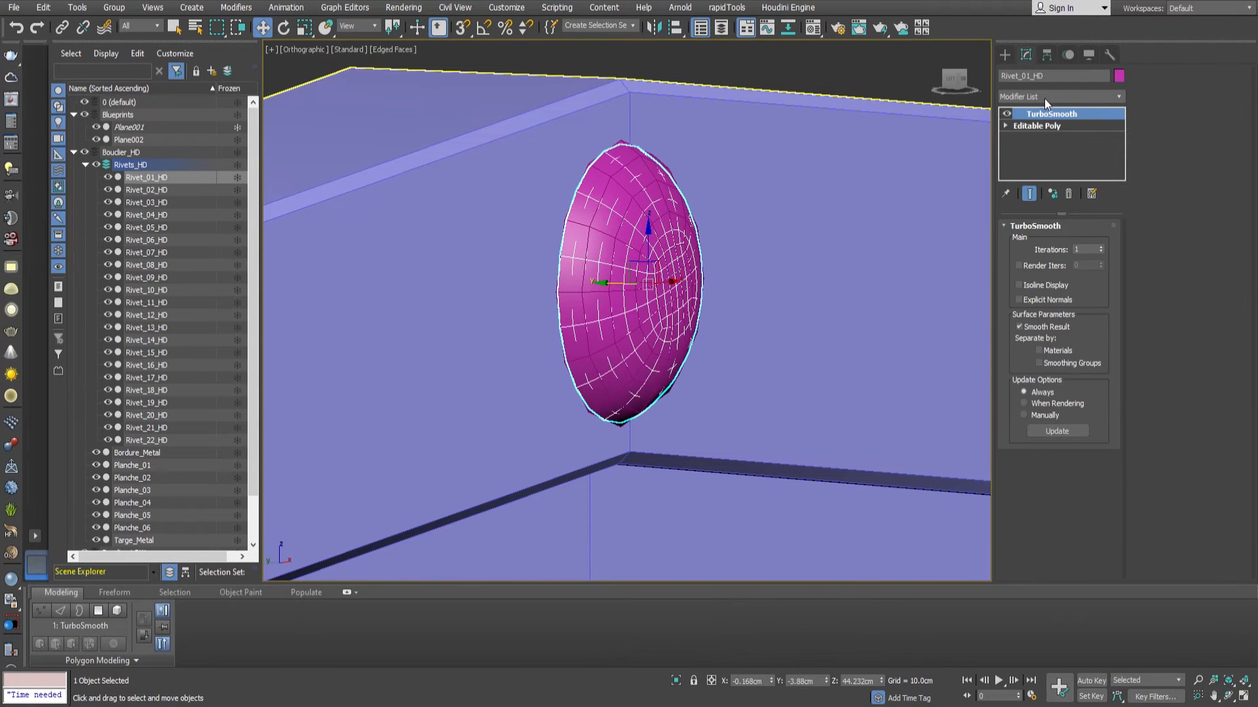
Select all the rivets in Rivets_HD and set their TurboSmooth iterations to 2.
{"action": "double_click", "coordinate": [145, 166]}
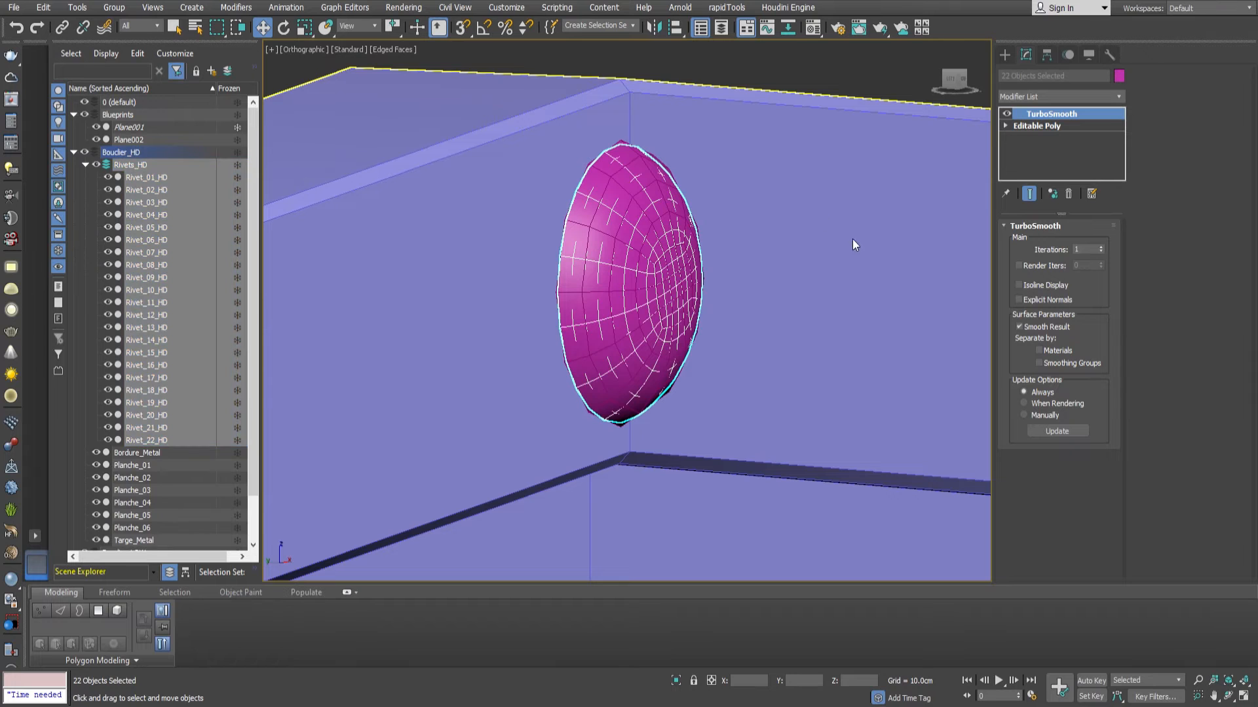
{"action": "scroll", "coordinate": [728, 339], "scroll_direction": "up", "scroll_amount": 4}
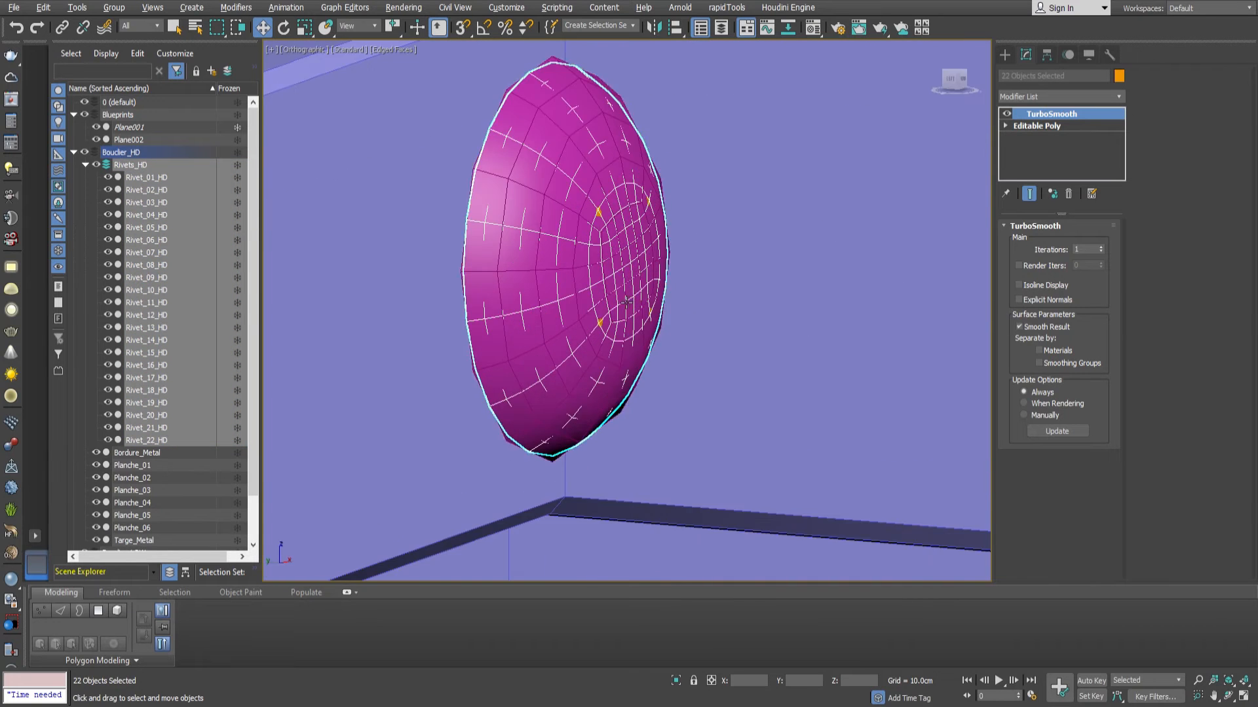
{"action": "left_click", "coordinate": [1099, 246]}
{"action": "middle_click_drag", "start_coordinate": [623, 275], "coordinate": [655, 275], "text": "alt"}
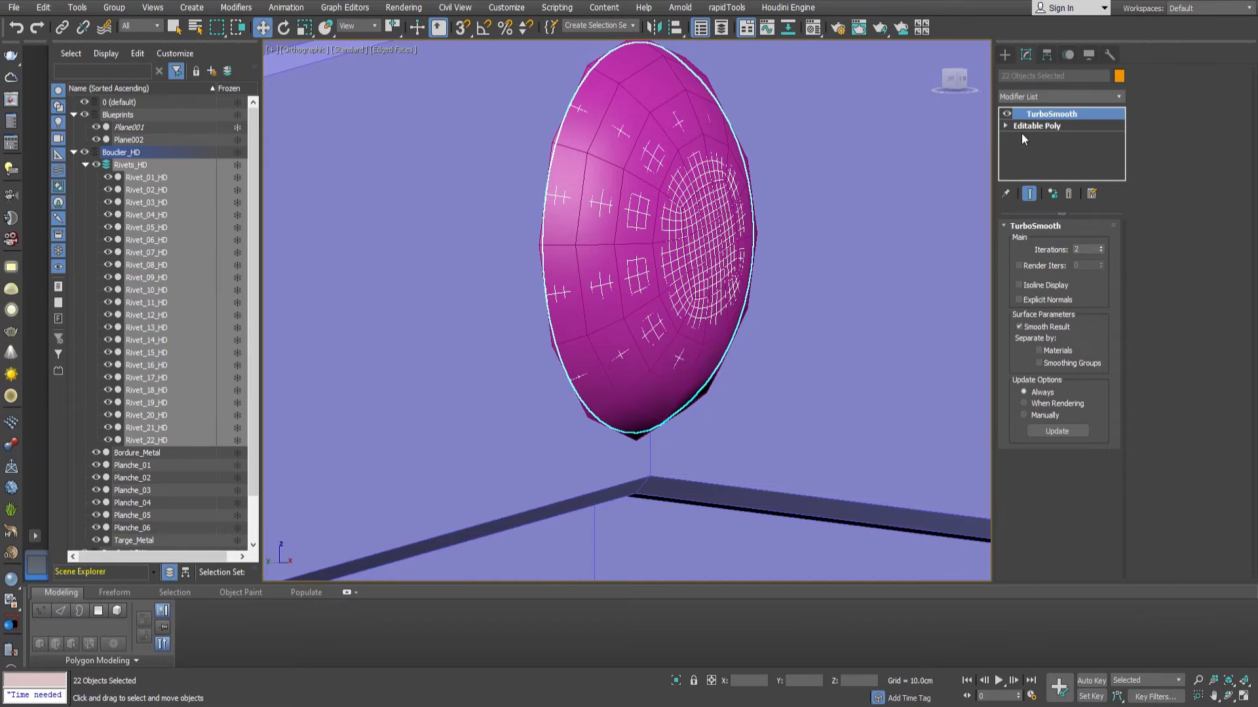
Isolate Rivet_01_HD and extend its open back border inward at Editable Poly level to form a flat rim.
{"action": "left_click", "coordinate": [1031, 125]}
{"action": "middle_click_drag", "start_coordinate": [717, 235], "coordinate": [629, 144], "text": "alt"}
{"action": "key", "text": "alt+q"}
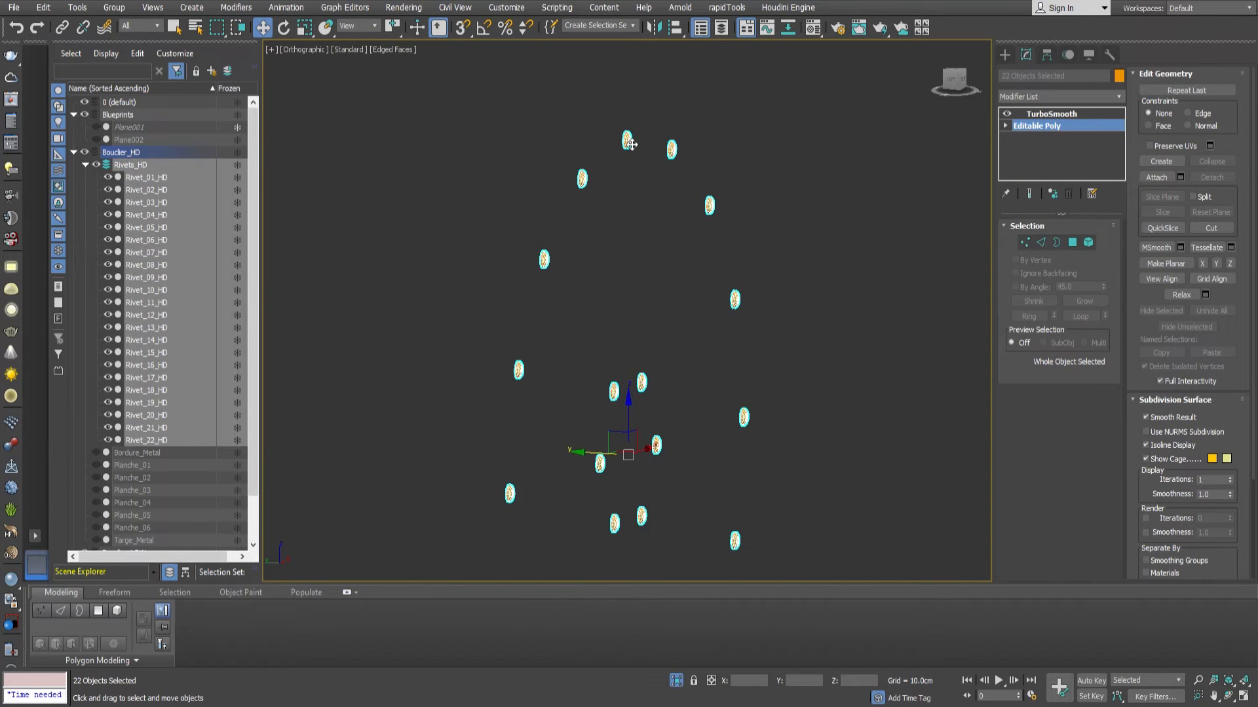
{"action": "left_click", "coordinate": [628, 144]}
{"action": "key", "text": "z"}
{"action": "left_click", "coordinate": [1042, 128]}
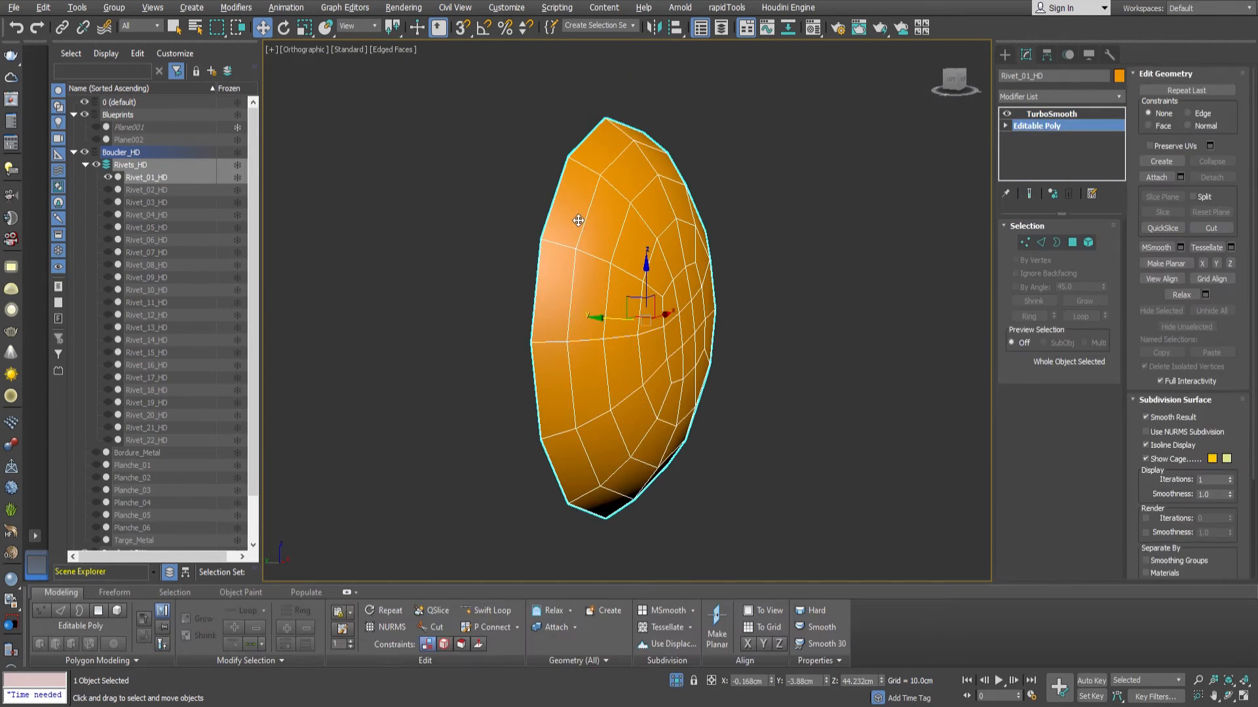
{"action": "key", "text": "3"}
{"action": "left_click", "coordinate": [561, 188]}
{"action": "middle_click_drag", "start_coordinate": [565, 190], "coordinate": [611, 337], "text": "alt"}
{"action": "key", "text": "r"}
{"action": "key", "text": "2"}
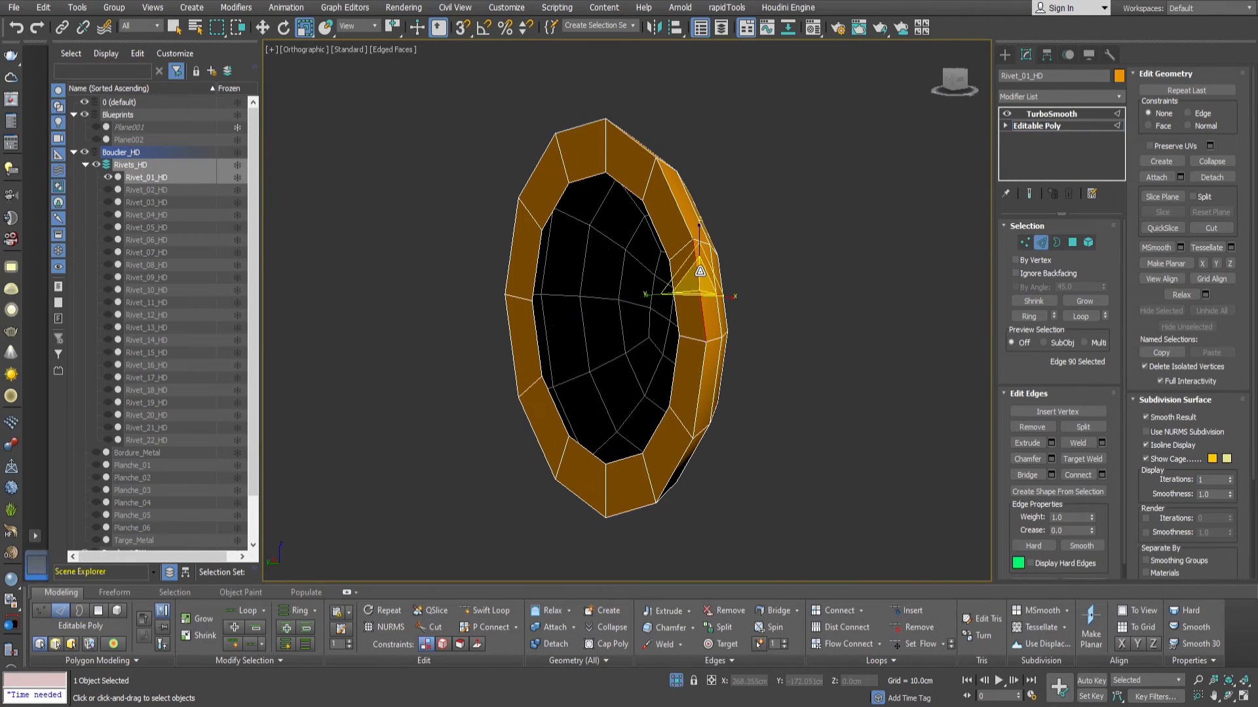
Add support edge loops beside the rivet's back rim, return to TurboSmooth and leave isolation.
{"action": "middle_click_drag", "start_coordinate": [866, 414], "coordinate": [730, 322], "text": "alt"}
{"action": "left_click_drag", "start_coordinate": [639, 346], "coordinate": [640, 376]}
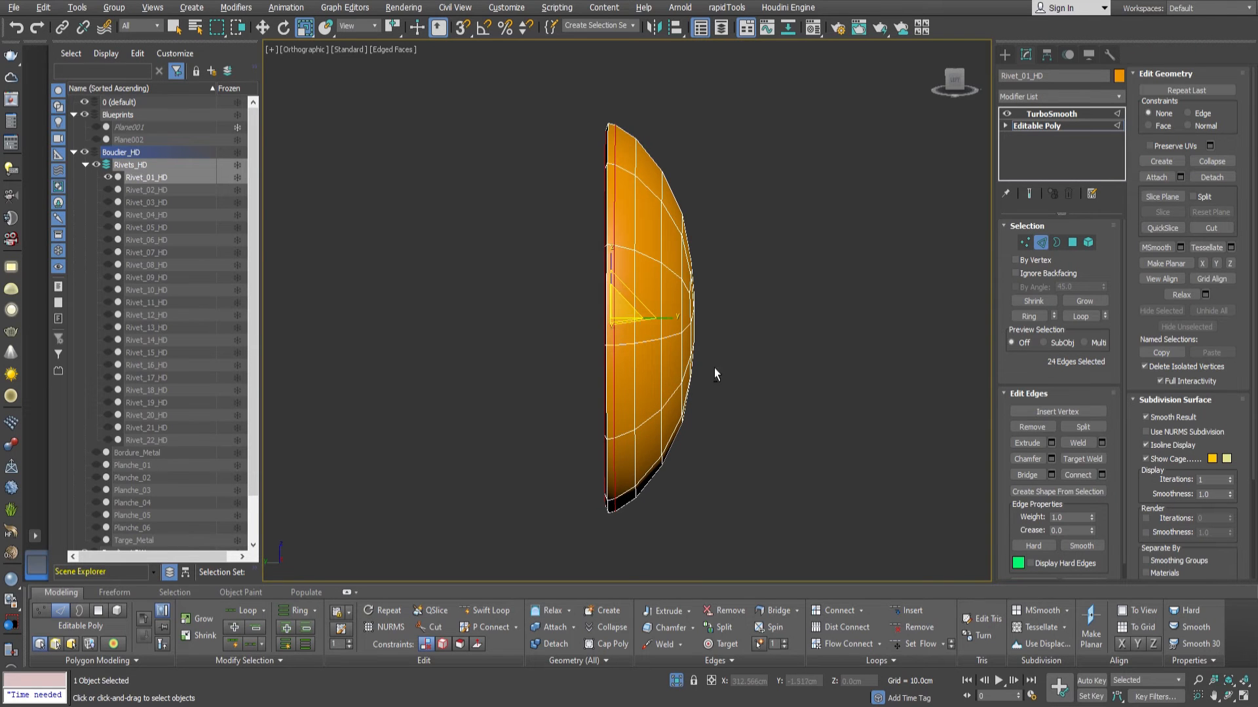
{"action": "middle_click_drag", "start_coordinate": [714, 369], "coordinate": [812, 367], "text": "alt"}
{"action": "left_click", "coordinate": [1042, 243]}
{"action": "left_click", "coordinate": [1047, 113]}
{"action": "middle_click_drag", "start_coordinate": [760, 458], "coordinate": [713, 631], "text": "alt"}
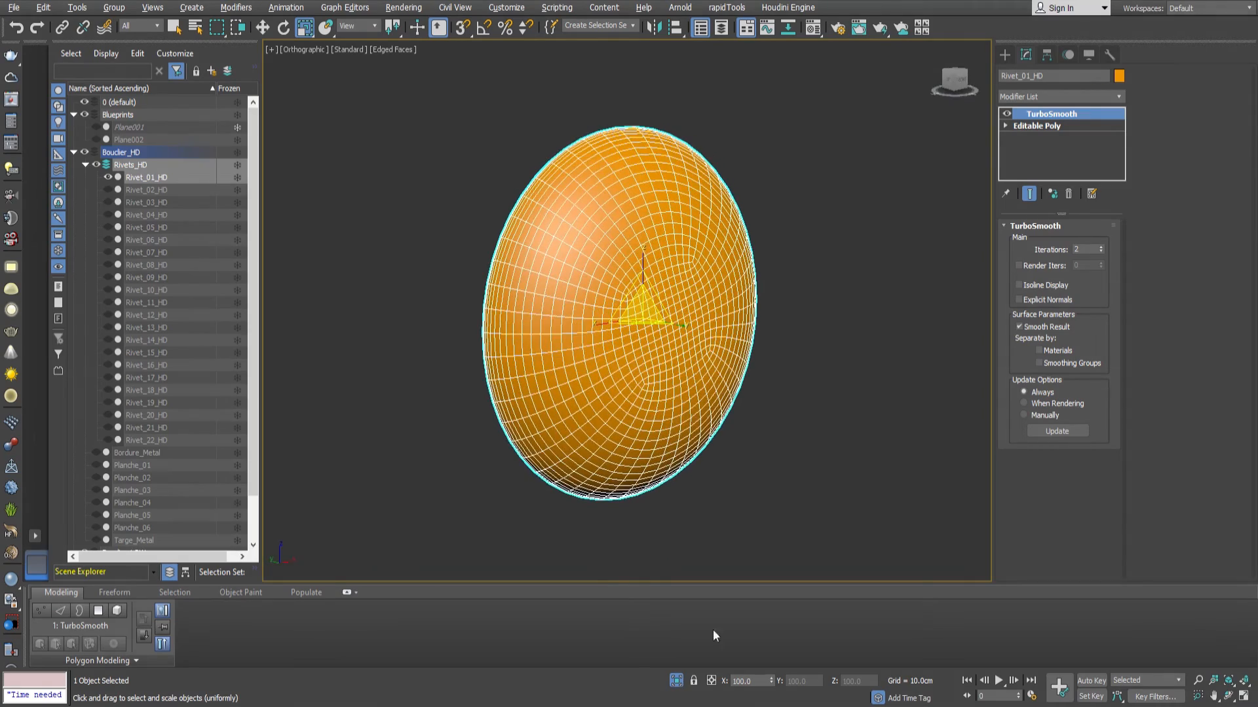
{"action": "left_click", "coordinate": [676, 680]}
{"action": "middle_click_drag", "start_coordinate": [629, 406], "coordinate": [661, 414], "text": "alt"}
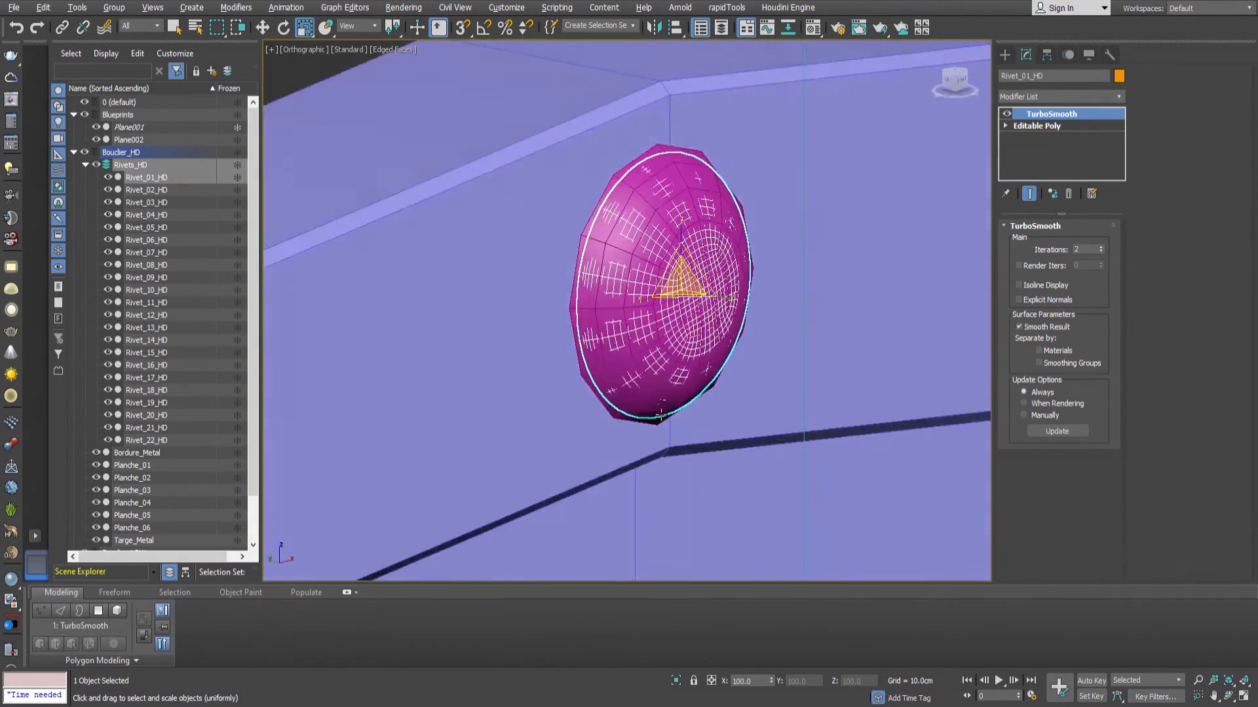
Examine how the smoothed HD rivets fit against the low ones along the shield's border.
{"action": "scroll", "coordinate": [662, 414], "scroll_direction": "down", "scroll_amount": 10}
{"action": "scroll", "coordinate": [834, 367], "scroll_direction": "up", "scroll_amount": 14}
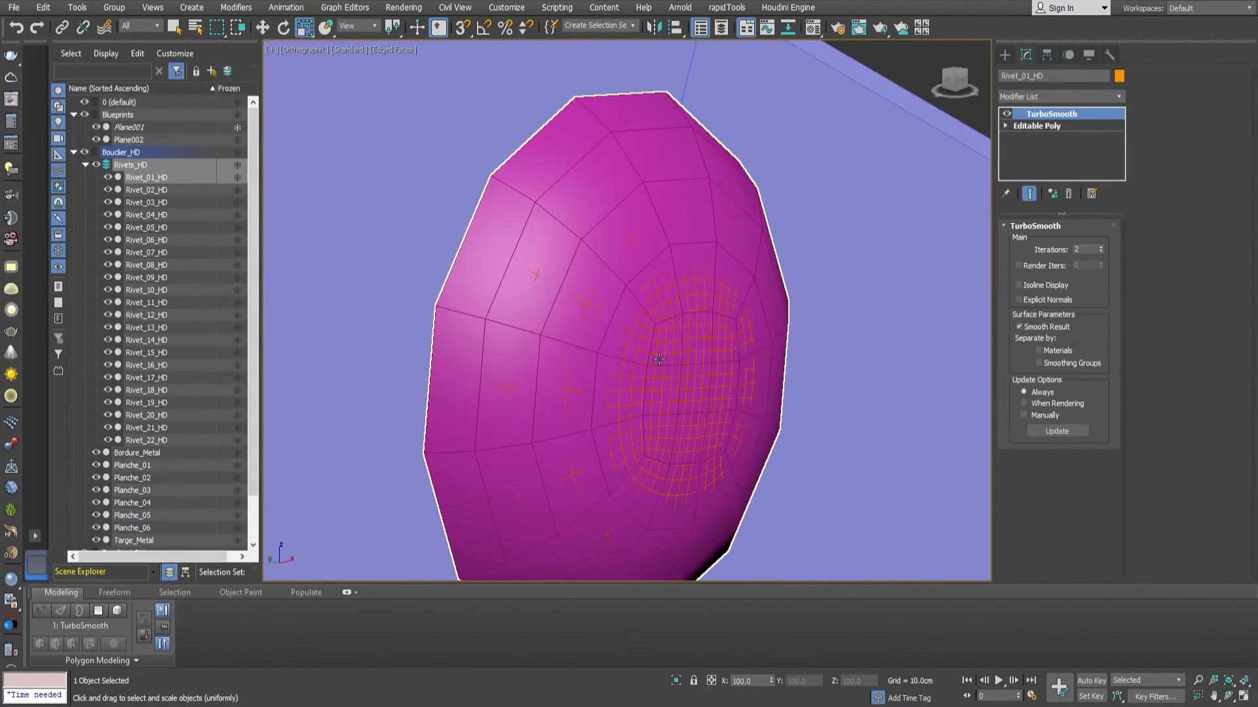
{"action": "scroll", "coordinate": [659, 359], "scroll_direction": "down", "scroll_amount": 6}
{"action": "scroll", "coordinate": [619, 358], "scroll_direction": "up", "scroll_amount": 6}
{"action": "left_click", "coordinate": [640, 357]}
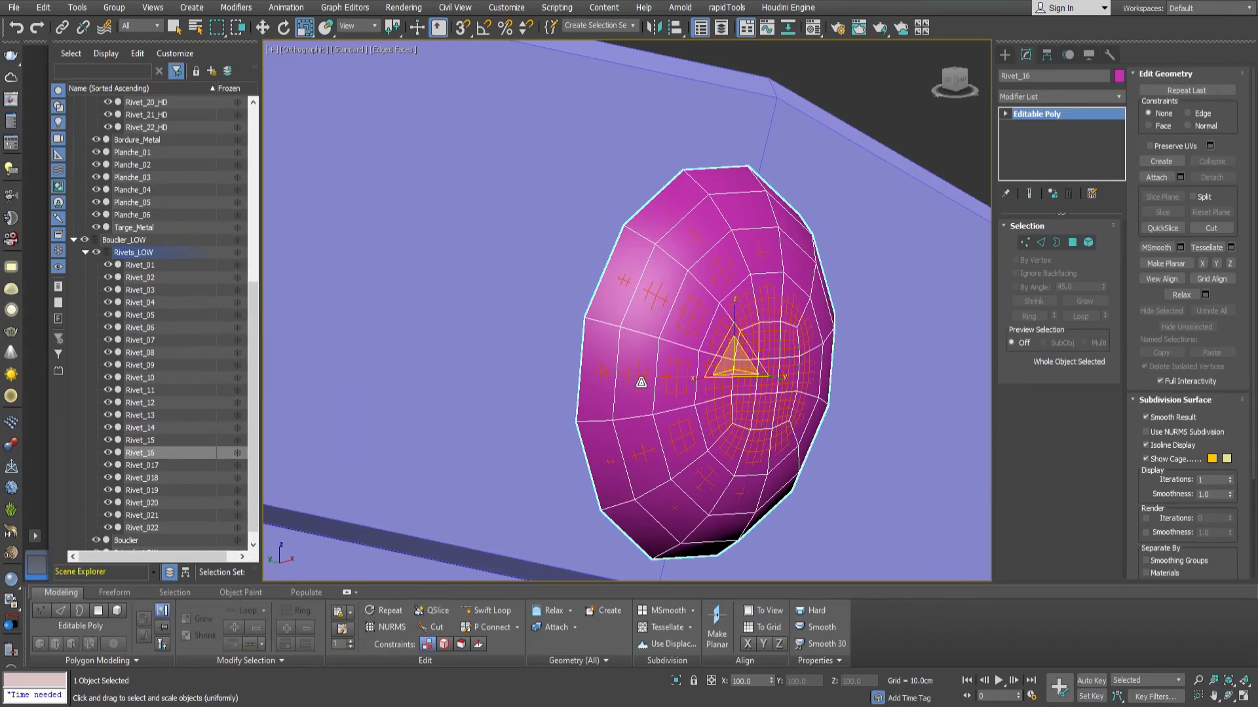
{"action": "left_click", "coordinate": [641, 381]}
{"action": "middle_click_drag", "start_coordinate": [640, 377], "coordinate": [728, 369], "text": "alt"}
{"action": "key", "text": "w"}
{"action": "left_click_drag", "start_coordinate": [710, 372], "coordinate": [800, 378]}
{"action": "scroll", "coordinate": [799, 377], "scroll_direction": "down", "scroll_amount": 15}
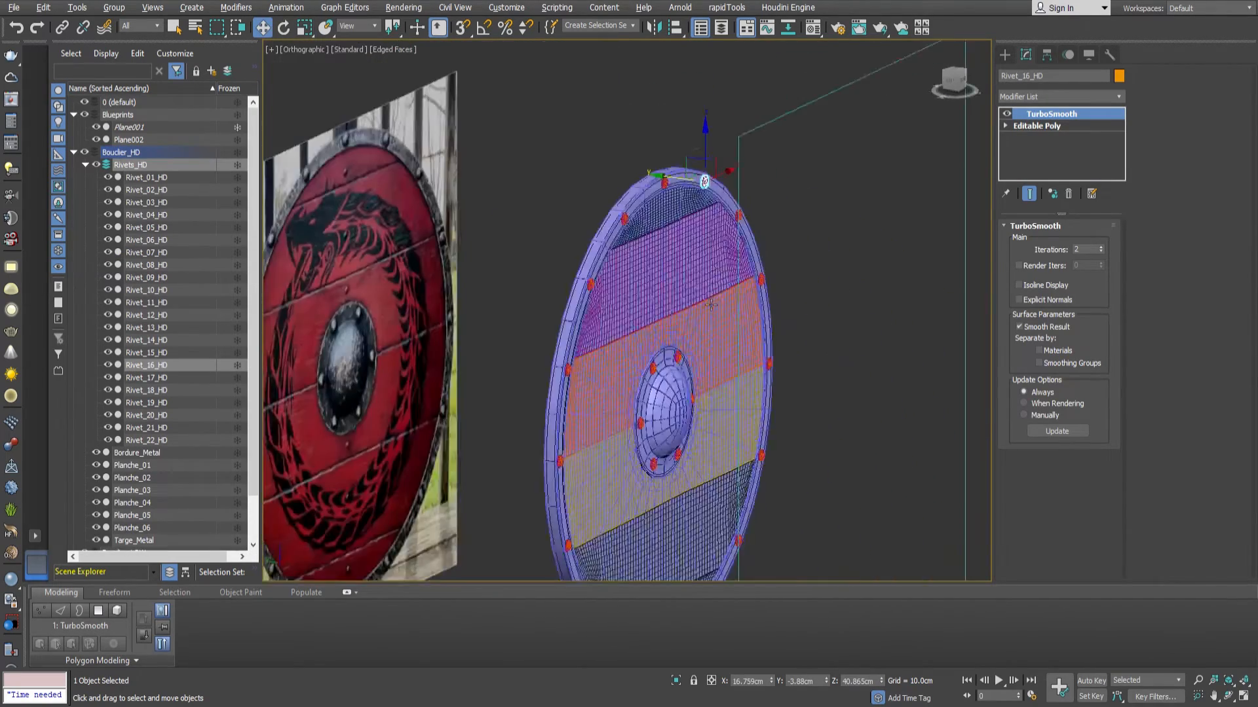
{"action": "scroll", "coordinate": [659, 335], "scroll_direction": "up", "scroll_amount": 8}
{"action": "middle_click_drag", "start_coordinate": [711, 305], "coordinate": [644, 390], "text": "alt"}
{"action": "scroll", "coordinate": [658, 336], "scroll_direction": "down", "scroll_amount": 5}
{"action": "scroll", "coordinate": [648, 366], "scroll_direction": "down", "scroll_amount": 6}
{"action": "scroll", "coordinate": [649, 368], "scroll_direction": "up", "scroll_amount": 2}
{"action": "middle_click_drag", "start_coordinate": [643, 390], "coordinate": [702, 368]}
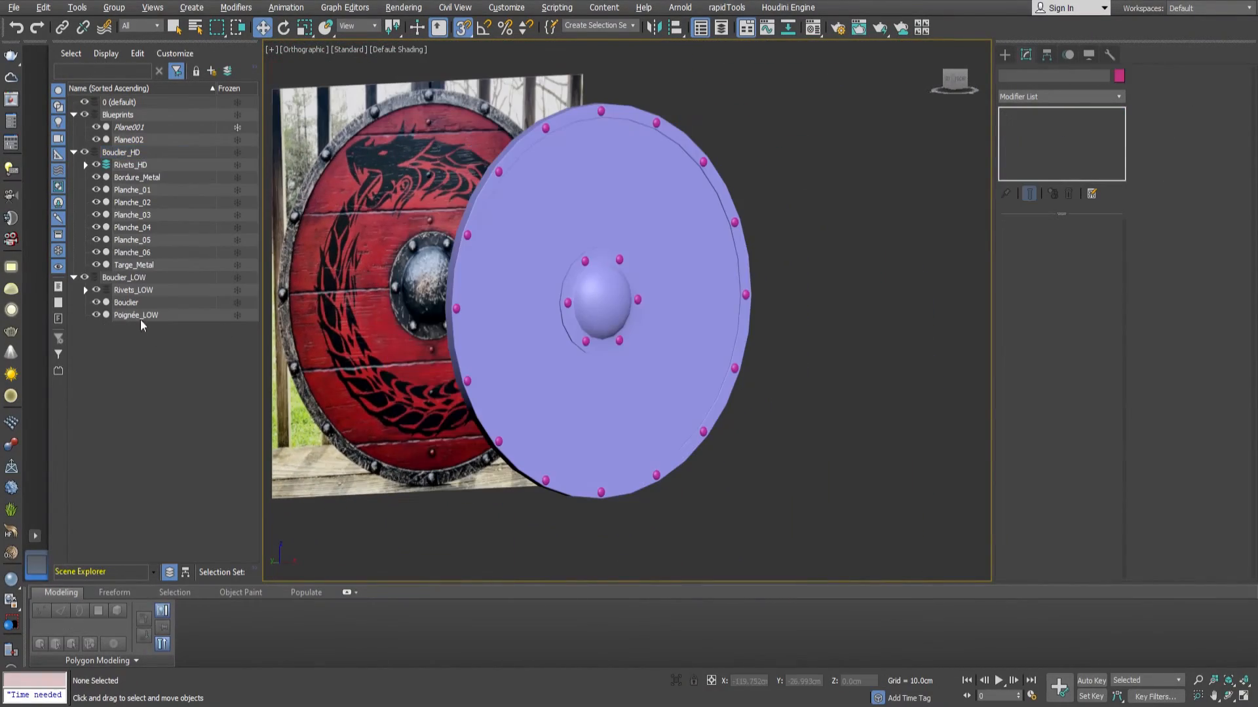
Clone Poignée_LOW as Poignée_HD and isolate the copy with its edged faces shown.
{"action": "left_click", "coordinate": [140, 316]}
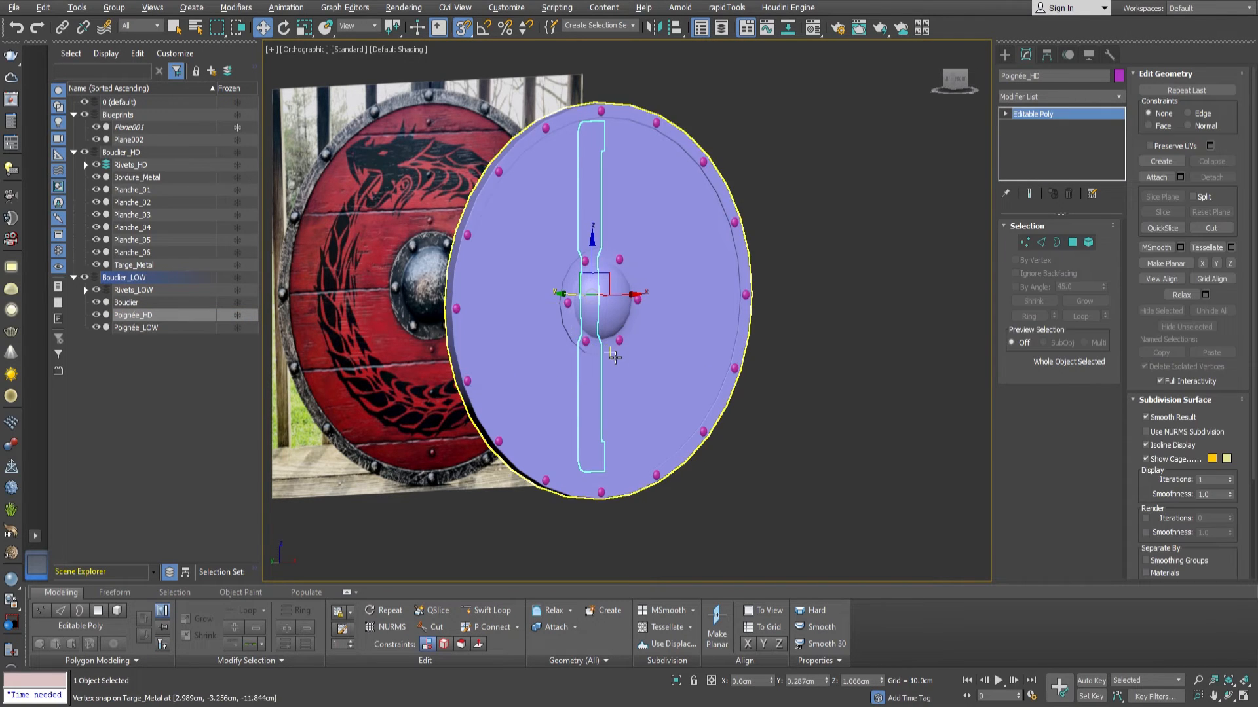
{"action": "key", "text": "alt+q"}
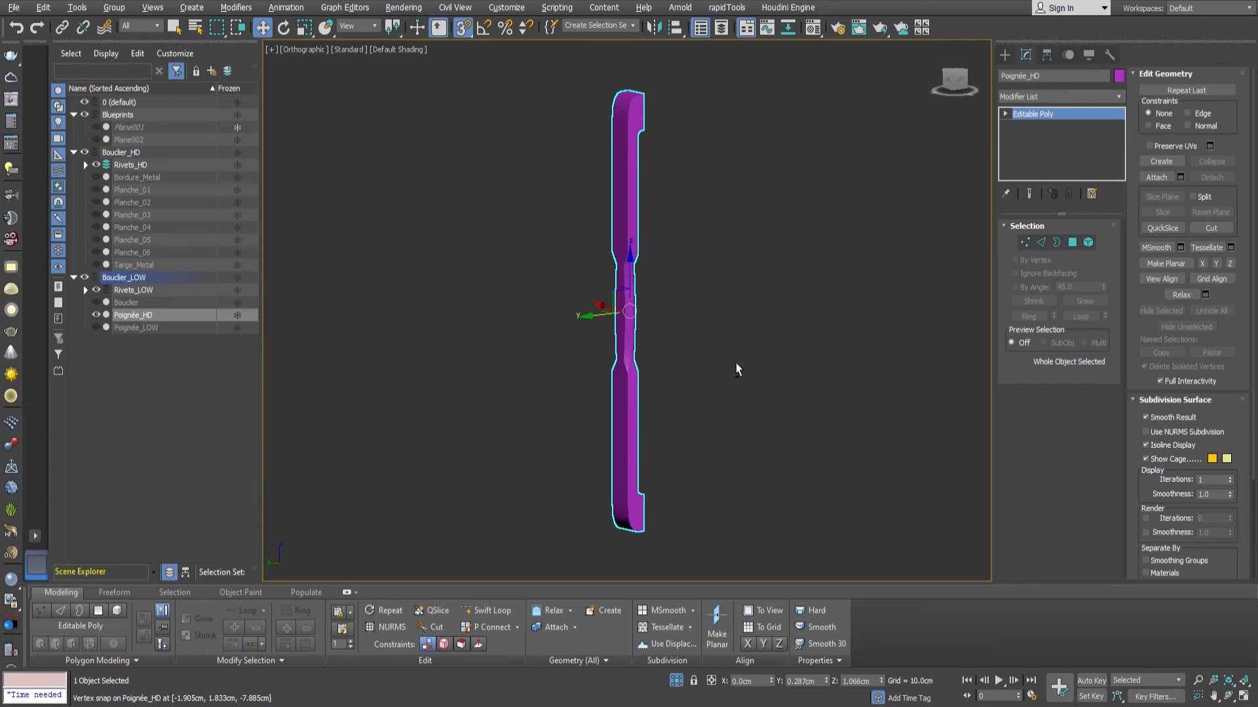
{"action": "key", "text": "F4"}
{"action": "scroll", "coordinate": [626, 304], "scroll_direction": "up", "scroll_amount": 4}
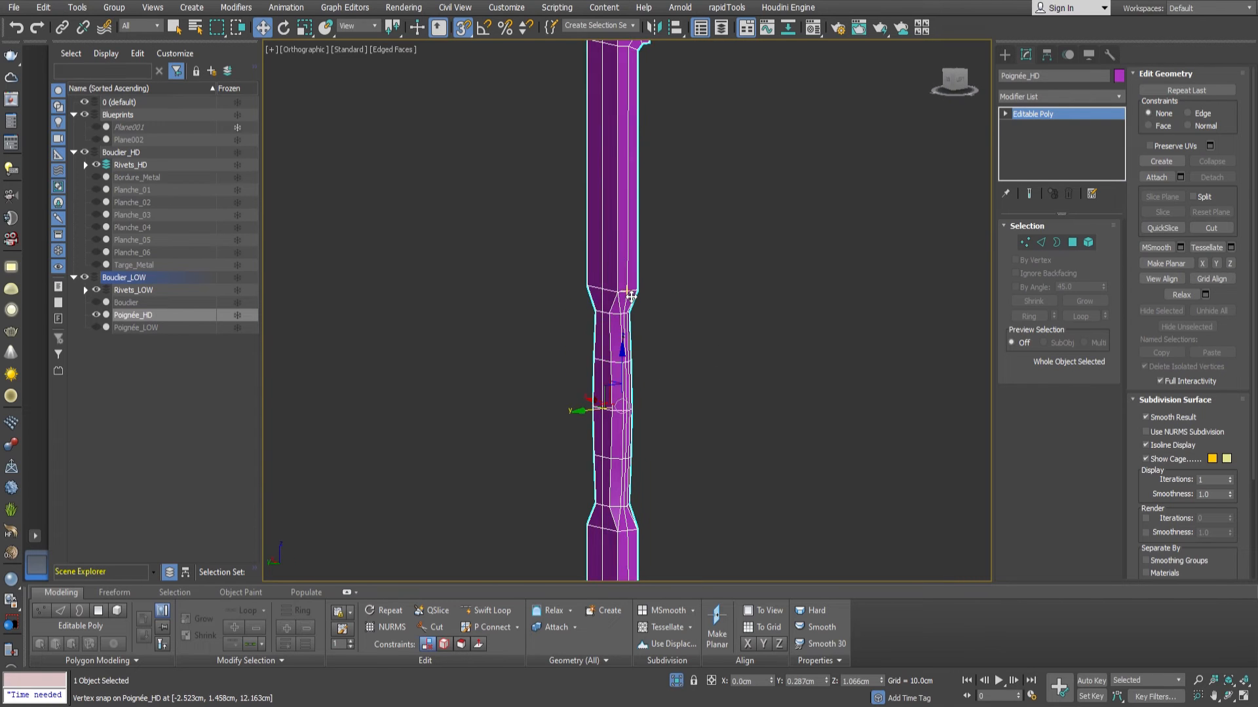
Select the flat faces of Poignée_HD by angle and inset them to create a narrow border around each.
{"action": "key", "text": "4"}
{"action": "middle_click_drag", "start_coordinate": [629, 272], "coordinate": [623, 329]}
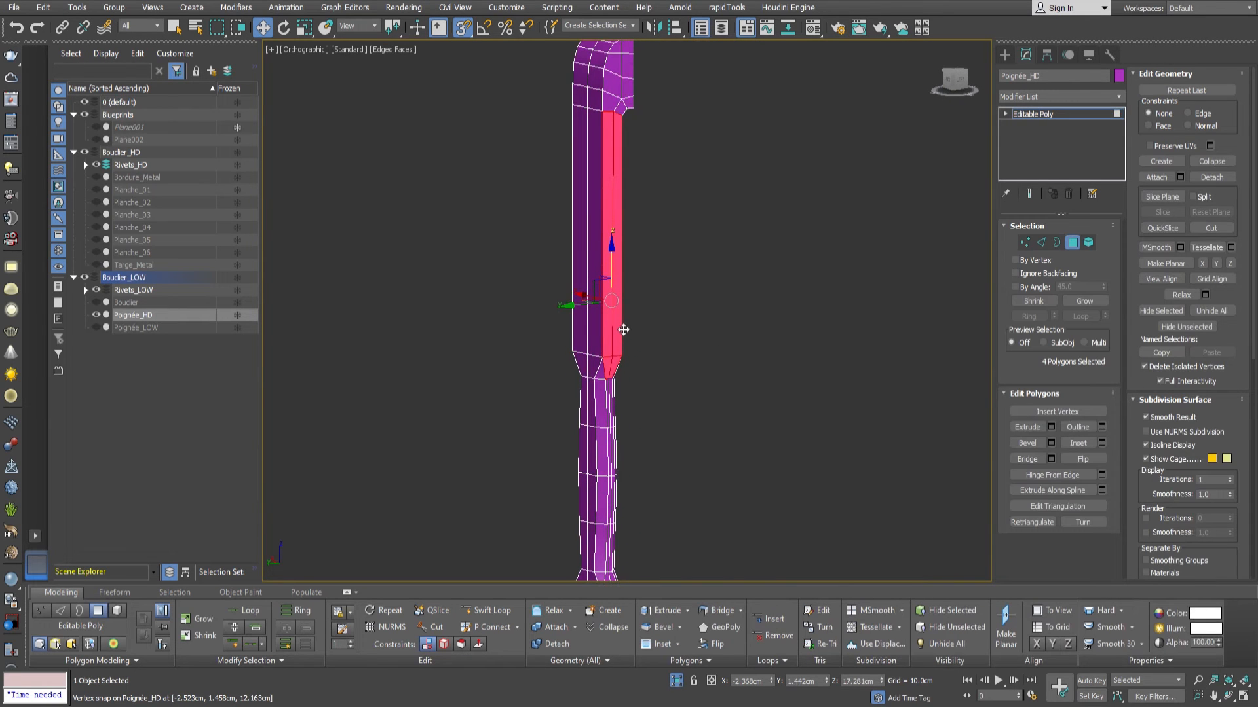
{"action": "left_click", "coordinate": [965, 398]}
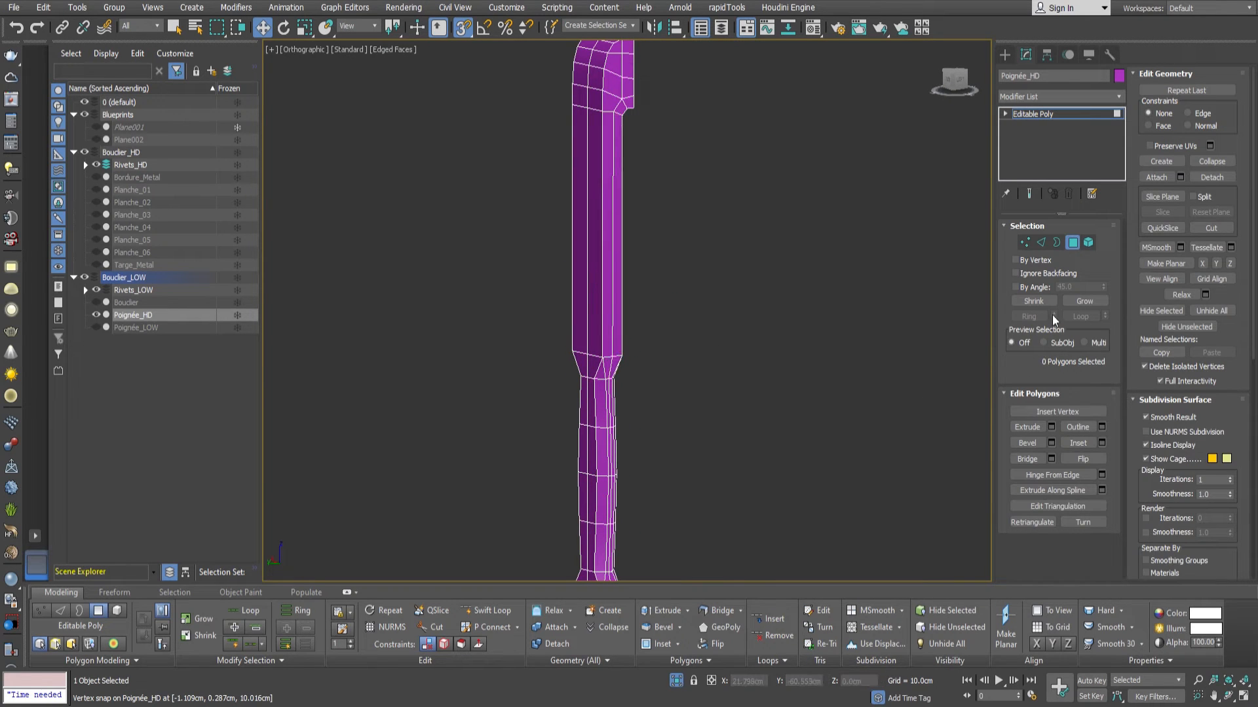
{"action": "left_click", "coordinate": [618, 286]}
{"action": "middle_click_drag", "start_coordinate": [673, 293], "coordinate": [686, 320], "text": "alt"}
{"action": "left_click", "coordinate": [1035, 288]}
{"action": "scroll", "coordinate": [755, 396], "scroll_direction": "down", "scroll_amount": 4}
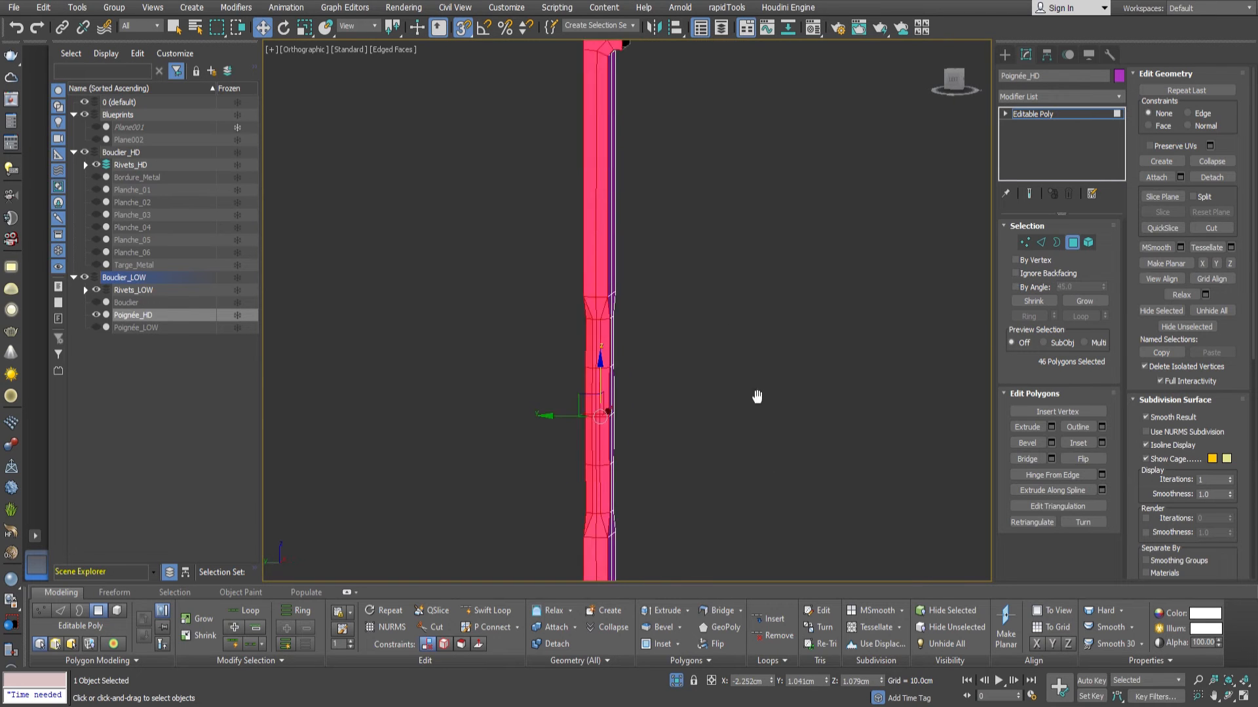
{"action": "left_click_drag", "start_coordinate": [635, 333], "coordinate": [640, 319], "text": "alt"}
{"action": "scroll", "coordinate": [709, 281], "scroll_direction": "up", "scroll_amount": 3}
{"action": "middle_click_drag", "start_coordinate": [708, 282], "coordinate": [746, 329]}
{"action": "scroll", "coordinate": [759, 327], "scroll_direction": "up", "scroll_amount": 3}
{"action": "left_click", "coordinate": [1102, 443]}
{"action": "scroll", "coordinate": [718, 272], "scroll_direction": "down", "scroll_amount": 1}
{"action": "middle_click_drag", "start_coordinate": [719, 273], "coordinate": [718, 322]}
{"action": "middle_click_drag", "start_coordinate": [718, 322], "coordinate": [689, 321], "text": "alt"}
{"action": "scroll", "coordinate": [714, 230], "scroll_direction": "up", "scroll_amount": 7}
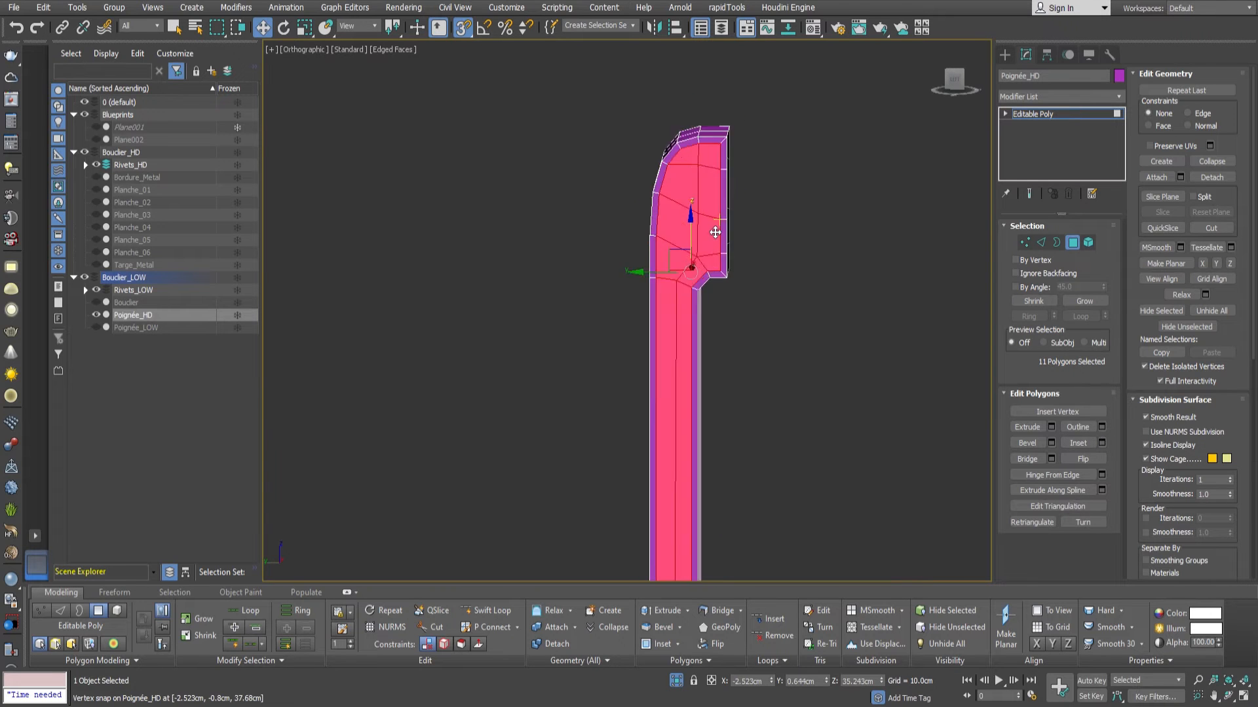
Delete the four narrow inset polygons along the contact edge of the handle's upper end.
{"action": "left_click", "coordinate": [737, 303]}
{"action": "left_click", "coordinate": [739, 263], "text": "ctrl"}
{"action": "left_click", "coordinate": [742, 194], "text": "ctrl"}
{"action": "left_click", "coordinate": [741, 107], "text": "ctrl"}
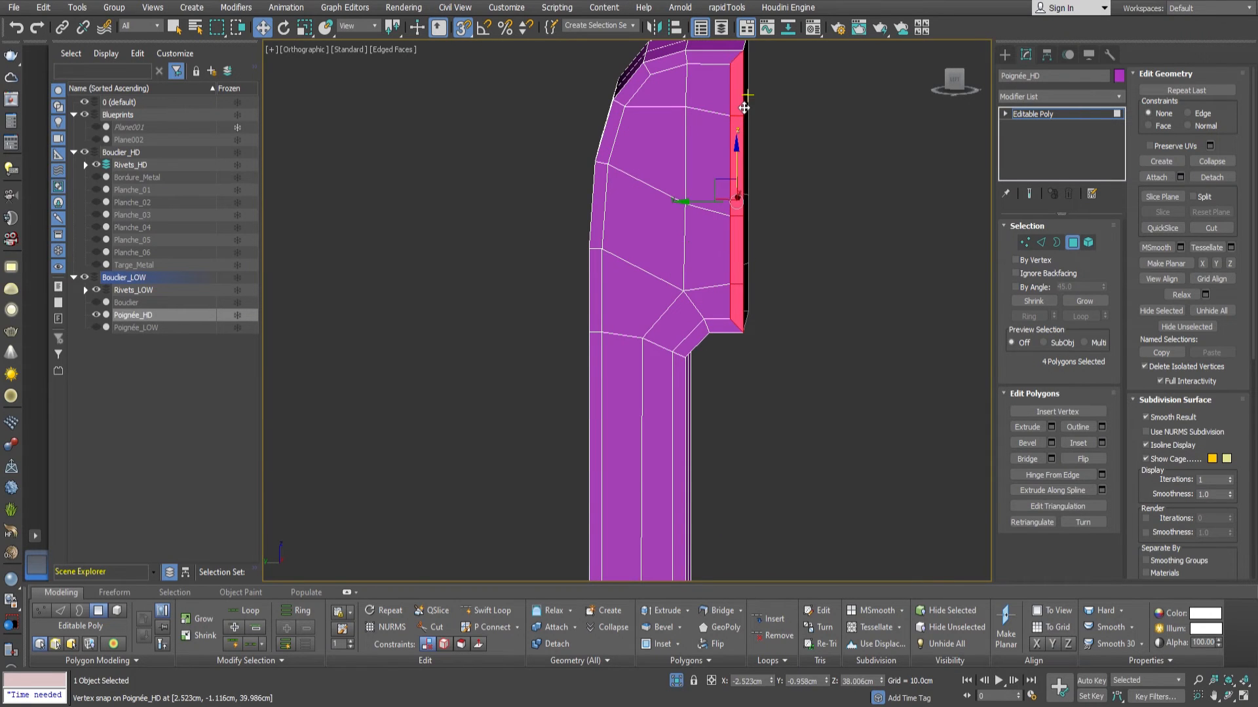
{"action": "key", "text": "Delete"}
Snap the four open edges at the handle's upper end out to the contact face plane.
{"action": "key", "text": "2"}
{"action": "left_click", "coordinate": [728, 107]}
{"action": "left_click", "coordinate": [732, 143], "text": "ctrl"}
{"action": "left_click", "coordinate": [730, 251], "text": "ctrl"}
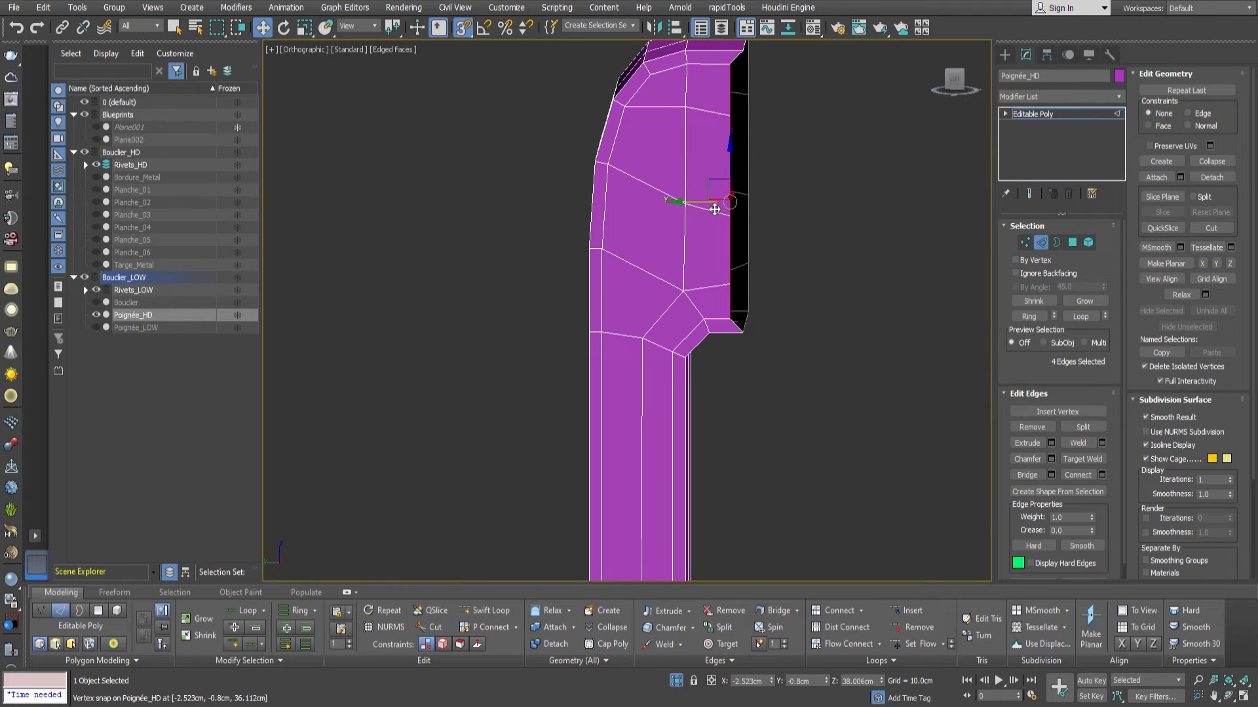
{"action": "left_click_drag", "start_coordinate": [714, 209], "coordinate": [748, 312]}
Delete the six polygons where the handle's shaft tapers into the grip, including the narrow inset strip.
{"action": "scroll", "coordinate": [752, 333], "scroll_direction": "down", "scroll_amount": 5}
{"action": "middle_click_drag", "start_coordinate": [774, 386], "coordinate": [781, 334]}
{"action": "middle_click_drag", "start_coordinate": [781, 334], "coordinate": [727, 354]}
{"action": "middle_click_drag", "start_coordinate": [727, 353], "coordinate": [705, 274]}
{"action": "scroll", "coordinate": [666, 368], "scroll_direction": "up", "scroll_amount": 8}
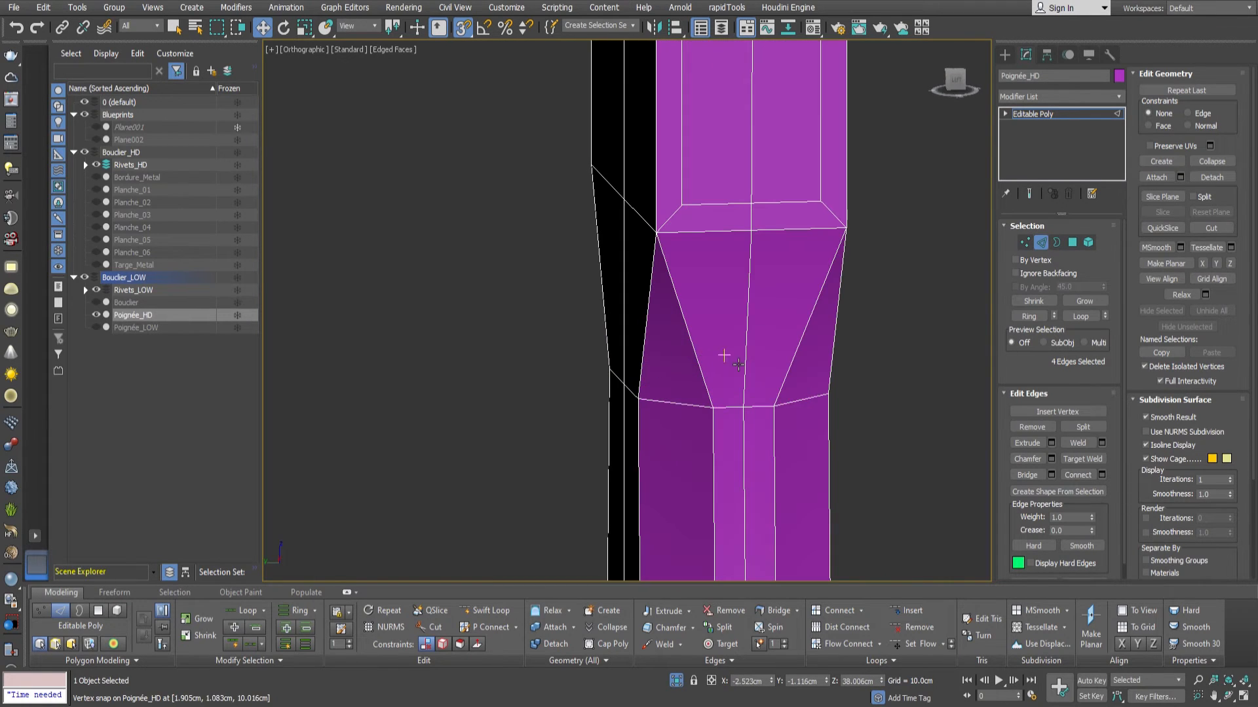
{"action": "key", "text": "4"}
{"action": "left_click", "coordinate": [790, 346]}
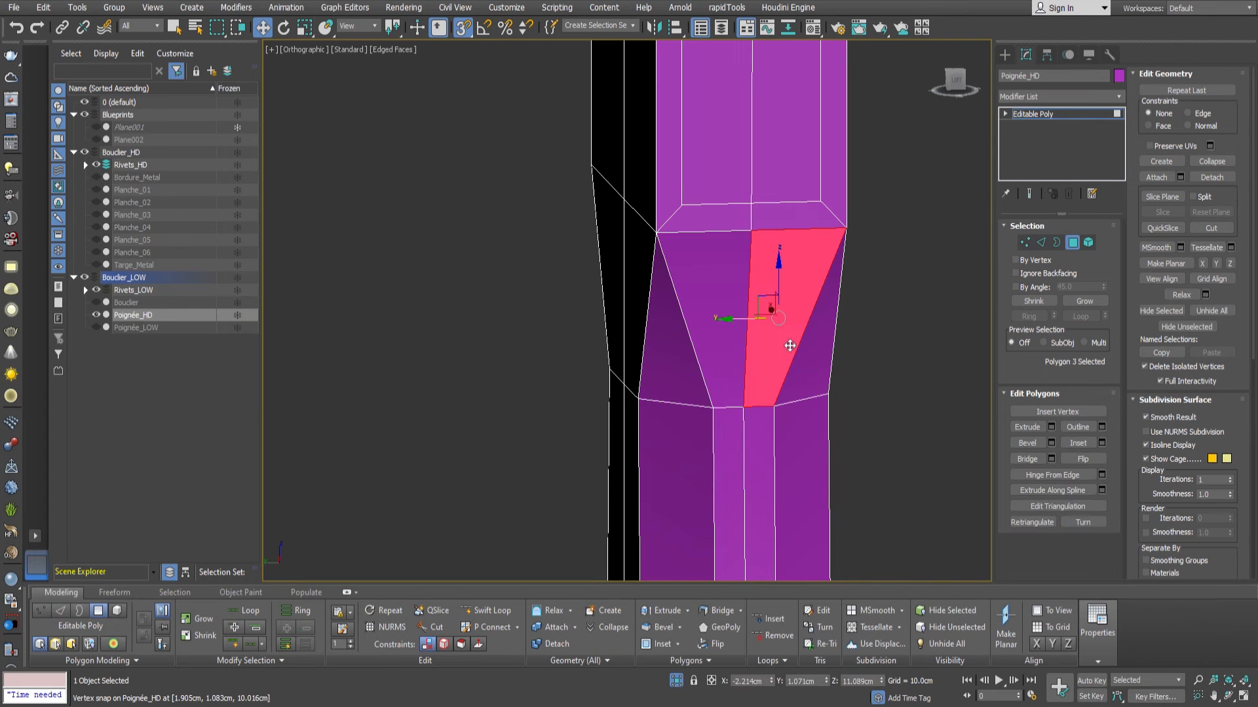
{"action": "left_click", "coordinate": [785, 216], "text": "ctrl"}
{"action": "left_click", "coordinate": [717, 218], "text": "ctrl"}
{"action": "left_click", "coordinate": [723, 282], "text": "ctrl"}
{"action": "left_click", "coordinate": [811, 360], "text": "ctrl"}
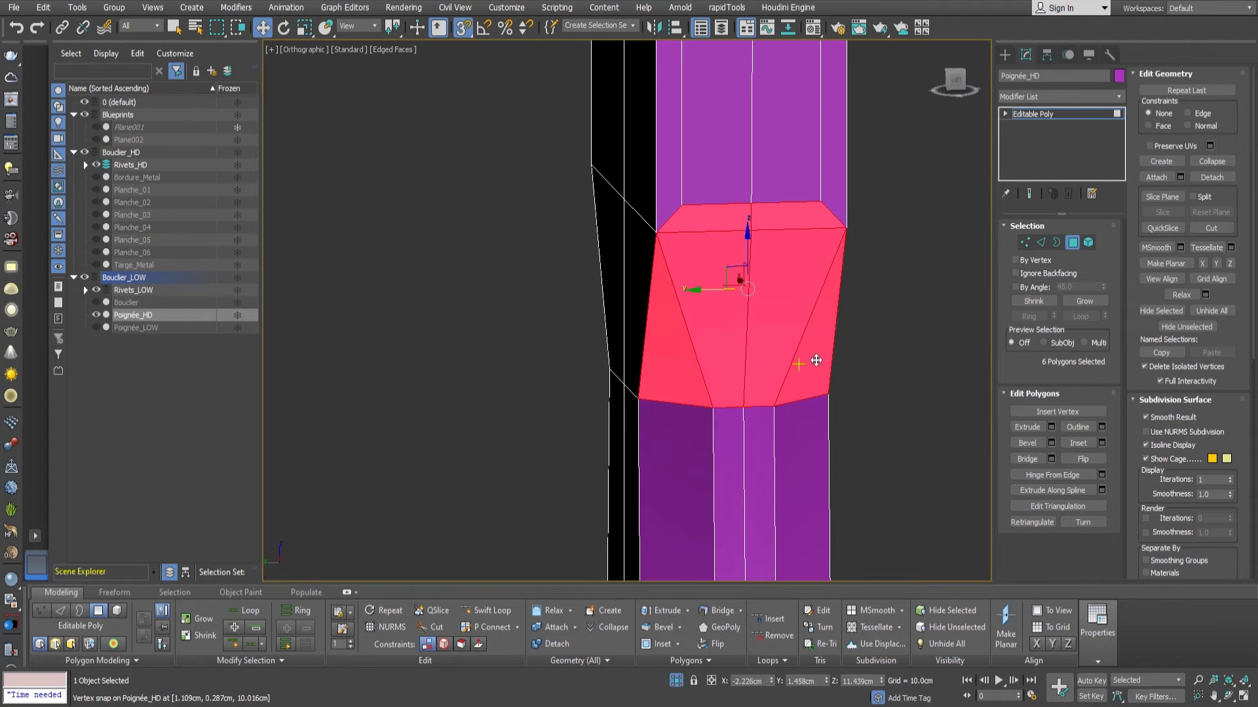
{"action": "middle_click_drag", "start_coordinate": [811, 359], "coordinate": [786, 351]}
{"action": "key", "text": "Delete"}
Snap the shaft's open inset edges down to the shoulder line above the grip opening.
{"action": "key", "text": "2"}
{"action": "left_click", "coordinate": [781, 210]}
{"action": "left_click", "coordinate": [718, 212], "text": "ctrl"}
{"action": "left_click_drag", "start_coordinate": [740, 182], "coordinate": [828, 234]}
Bridge the shaft's open edges with the matching grip edges to close the tapered gap.
{"action": "left_click", "coordinate": [784, 412], "text": "ctrl"}
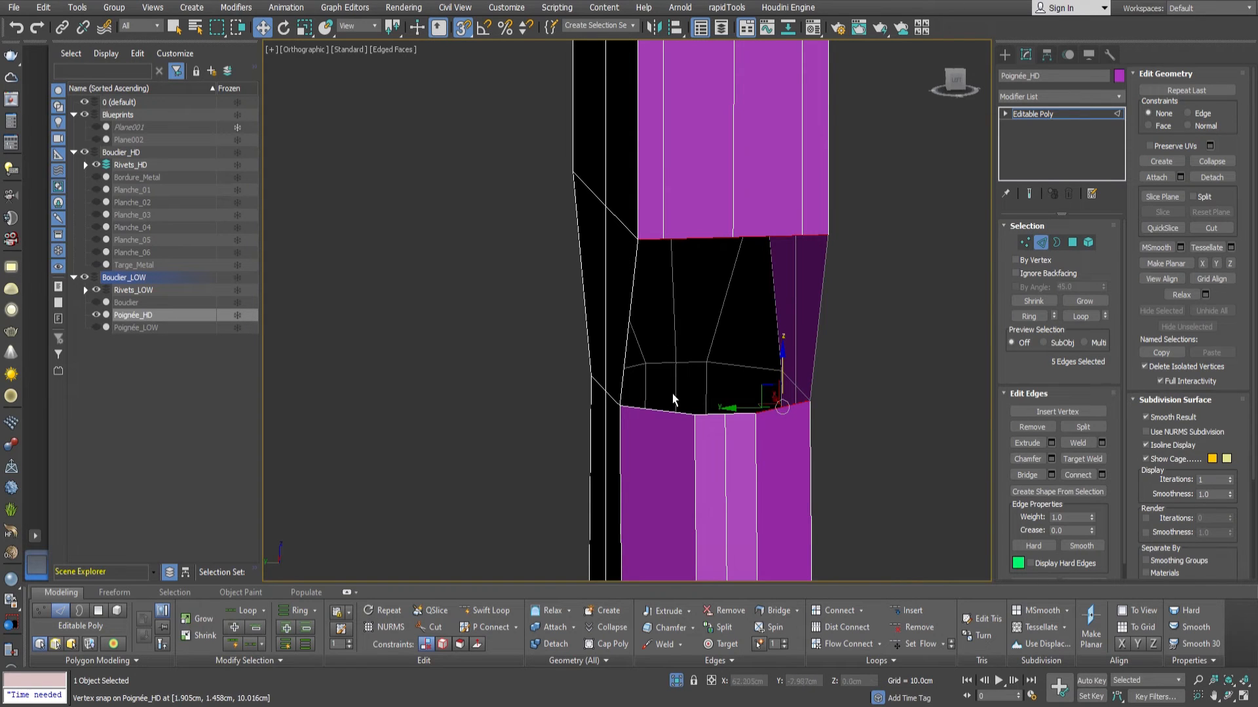
{"action": "left_click", "coordinate": [734, 422], "text": "ctrl"}
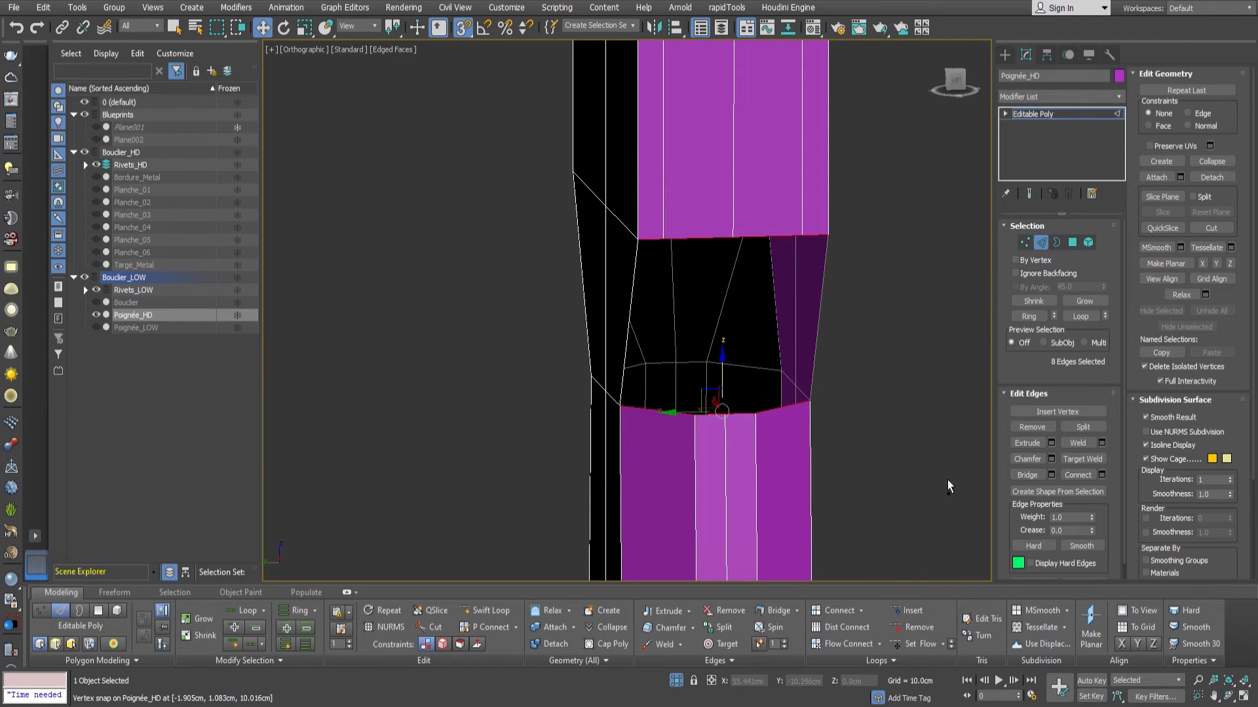
{"action": "left_click", "coordinate": [1027, 475]}
Add lengthwise support edge loops along the front corners of the handle using edge rings.
{"action": "middle_click_drag", "start_coordinate": [720, 288], "coordinate": [686, 348], "text": "alt"}
{"action": "left_click", "coordinate": [1029, 317]}
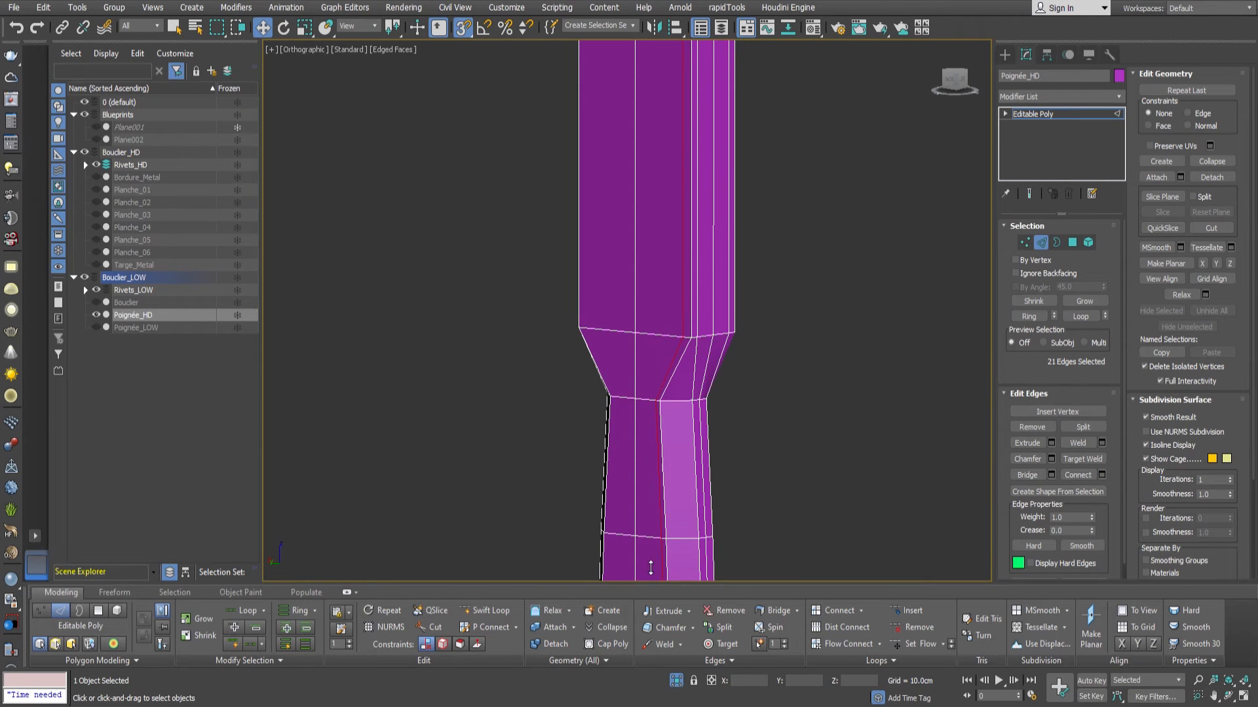
{"action": "left_click", "coordinate": [632, 387], "text": "alt"}
{"action": "scroll", "coordinate": [683, 573], "scroll_direction": "down", "scroll_amount": 6}
{"action": "scroll", "coordinate": [700, 214], "scroll_direction": "up", "scroll_amount": 10}
{"action": "scroll", "coordinate": [703, 215], "scroll_direction": "down", "scroll_amount": 7}
{"action": "middle_click_drag", "start_coordinate": [703, 215], "coordinate": [721, 238], "text": "alt"}
{"action": "middle_click_drag", "start_coordinate": [711, 287], "coordinate": [703, 231]}
{"action": "scroll", "coordinate": [703, 231], "scroll_direction": "down", "scroll_amount": 3}
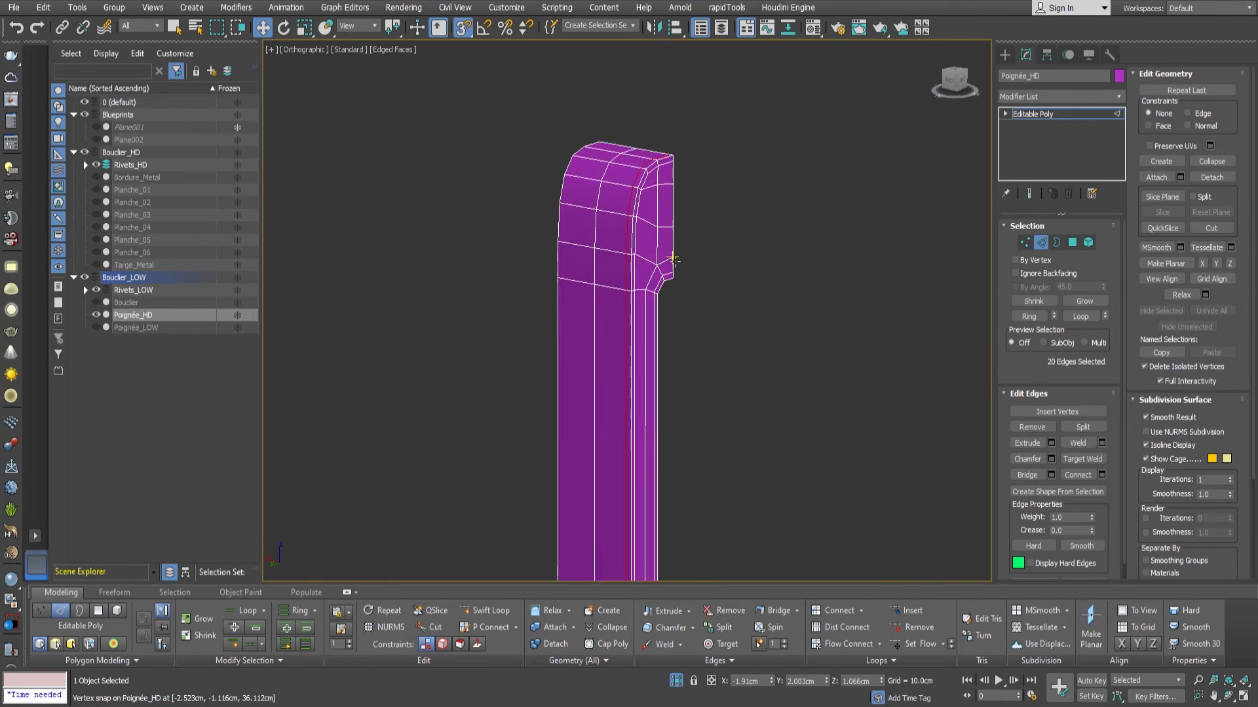
{"action": "scroll", "coordinate": [663, 239], "scroll_direction": "up", "scroll_amount": 6}
{"action": "scroll", "coordinate": [640, 285], "scroll_direction": "down", "scroll_amount": 6}
{"action": "middle_click_drag", "start_coordinate": [623, 351], "coordinate": [627, 60]}
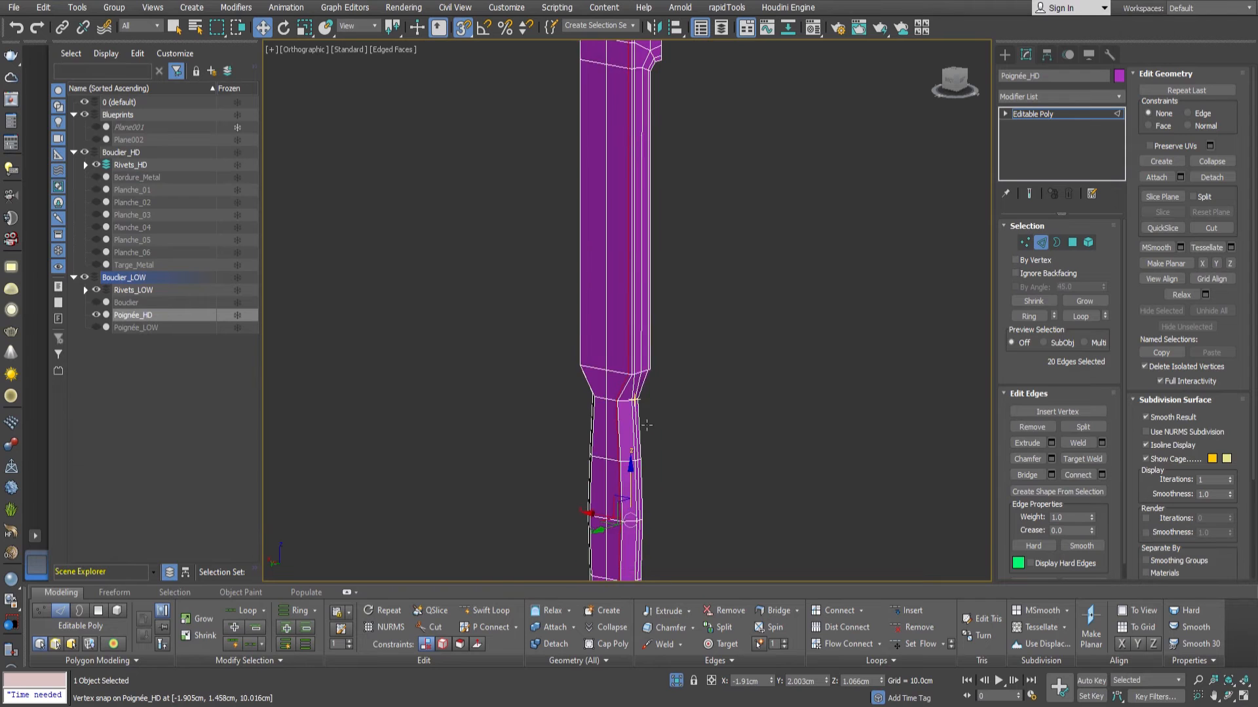
Add lengthwise support edge loops beside the corners of the handle's inner face with Connect.
{"action": "scroll", "coordinate": [642, 426], "scroll_direction": "up", "scroll_amount": 6}
{"action": "scroll", "coordinate": [630, 344], "scroll_direction": "down", "scroll_amount": 2}
{"action": "middle_click_drag", "start_coordinate": [630, 344], "coordinate": [642, 313], "text": "alt"}
{"action": "scroll", "coordinate": [627, 247], "scroll_direction": "down", "scroll_amount": 5}
{"action": "middle_click_drag", "start_coordinate": [627, 248], "coordinate": [501, 457]}
{"action": "double_click", "coordinate": [620, 461]}
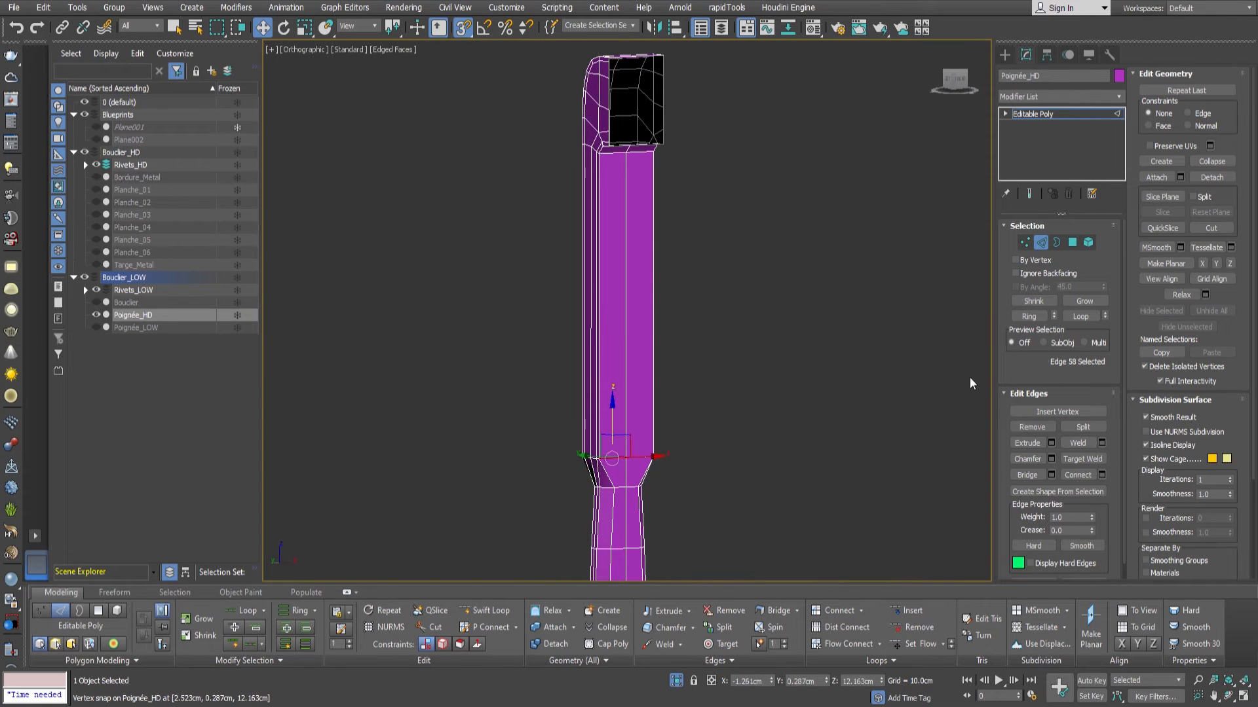
{"action": "left_click", "coordinate": [1089, 478]}
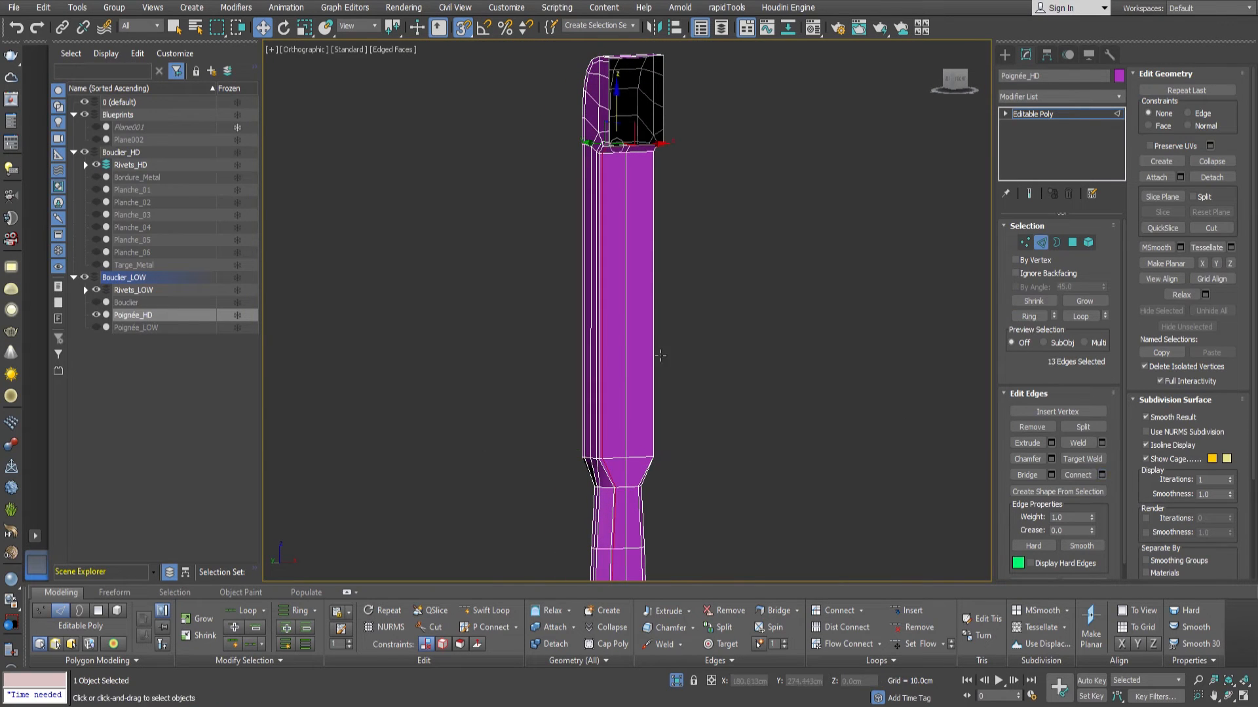
{"action": "middle_click_drag", "start_coordinate": [619, 419], "coordinate": [637, 318]}
{"action": "scroll", "coordinate": [632, 328], "scroll_direction": "up", "scroll_amount": 2}
{"action": "middle_click_drag", "start_coordinate": [596, 370], "coordinate": [722, 367], "text": "alt"}
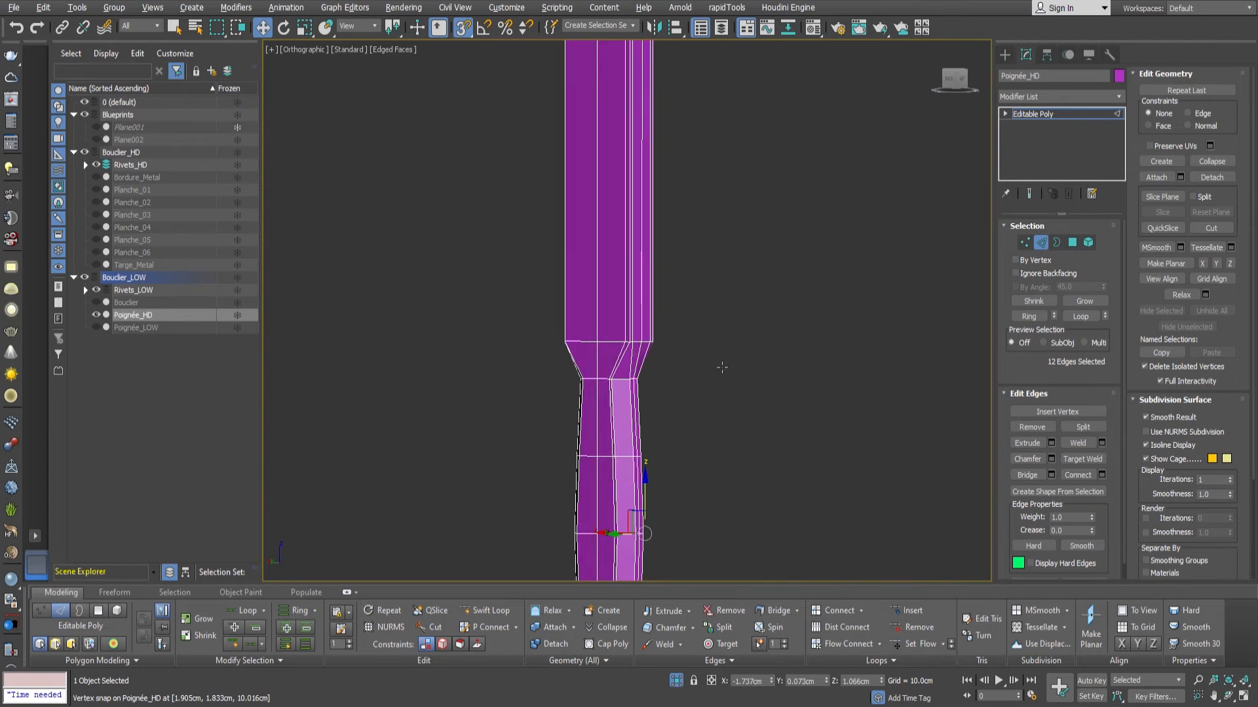
Select the ring of long edges on the handle's upper shaft and connect it with several evenly spaced cross loops.
{"action": "scroll", "coordinate": [620, 362], "scroll_direction": "up", "scroll_amount": 2}
{"action": "double_click", "coordinate": [620, 338]}
{"action": "scroll", "coordinate": [725, 288], "scroll_direction": "down", "scroll_amount": 4}
{"action": "middle_click_drag", "start_coordinate": [725, 289], "coordinate": [733, 406]}
{"action": "left_click", "coordinate": [682, 343]}
{"action": "key", "text": "alt+r"}
{"action": "left_click", "coordinate": [1079, 475]}
{"action": "middle_click_drag", "start_coordinate": [885, 419], "coordinate": [797, 388], "text": "alt"}
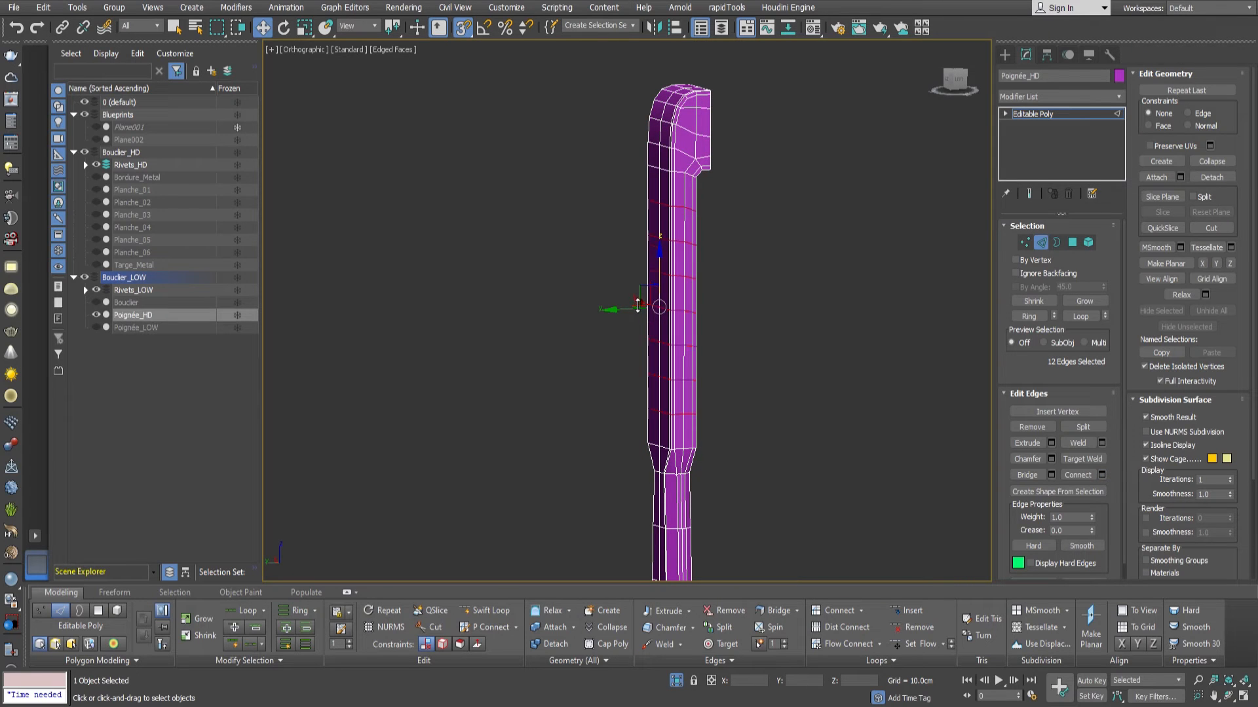
Apply a TurboSmooth modifier to Poignée_HD and check the smoothed shaft and end block.
{"action": "middle_click_drag", "start_coordinate": [642, 316], "coordinate": [771, 265], "text": "alt"}
{"action": "middle_click_drag", "start_coordinate": [677, 218], "coordinate": [712, 268]}
{"action": "scroll", "coordinate": [729, 244], "scroll_direction": "up", "scroll_amount": 5}
{"action": "scroll", "coordinate": [729, 244], "scroll_direction": "down", "scroll_amount": 5}
{"action": "middle_click_drag", "start_coordinate": [732, 342], "coordinate": [714, 326]}
{"action": "double_click", "coordinate": [711, 327]}
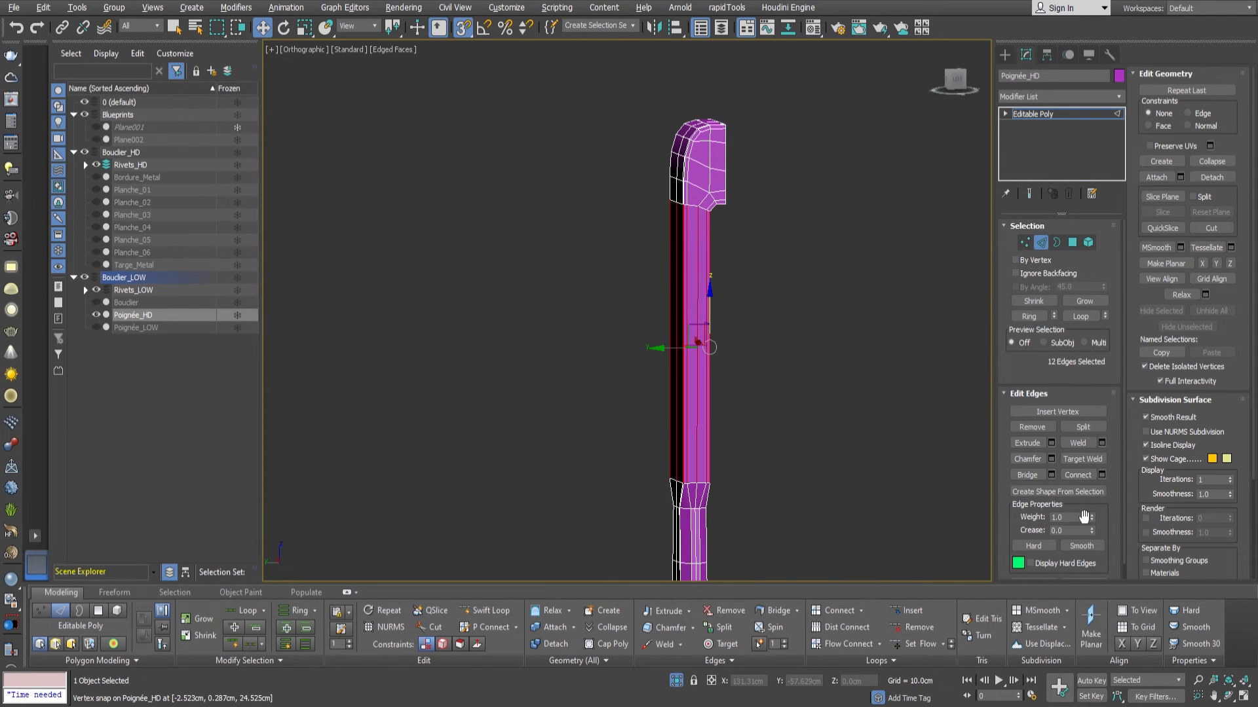
{"action": "left_click", "coordinate": [1045, 248]}
{"action": "left_click", "coordinate": [1046, 98]}
{"action": "type", "text": "tu"}
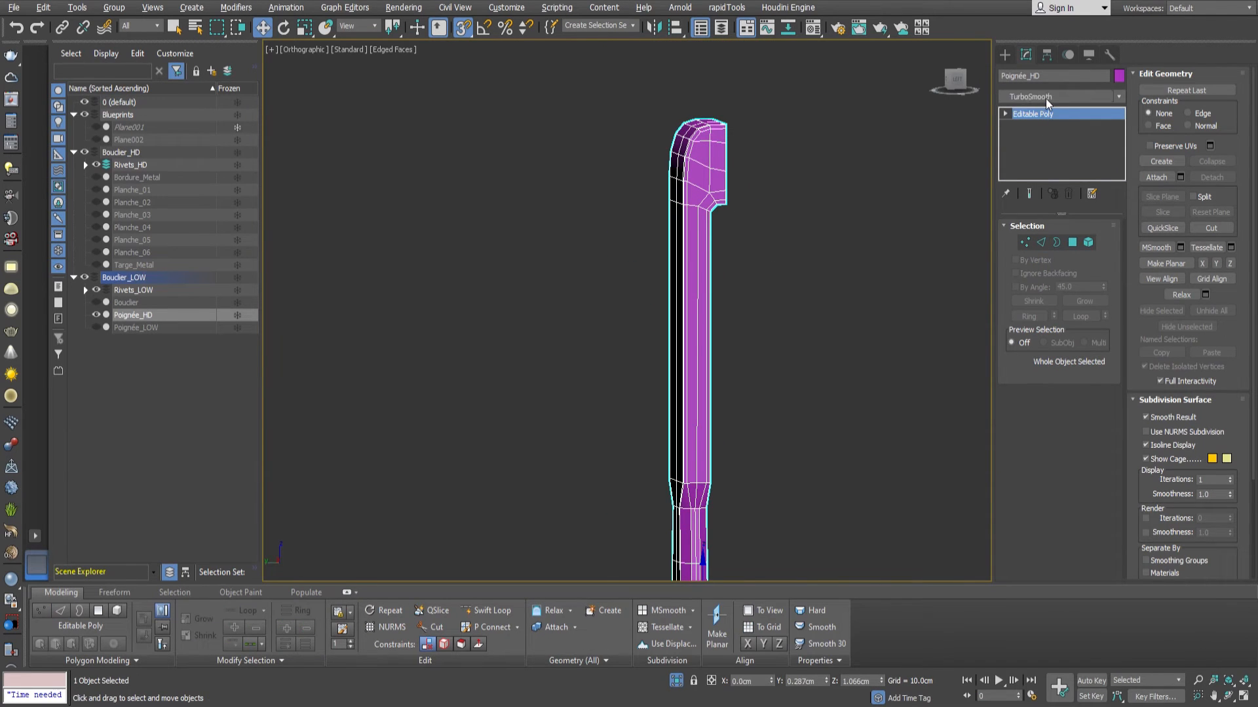
{"action": "key", "text": "Return"}
{"action": "middle_click_drag", "start_coordinate": [708, 283], "coordinate": [863, 289], "text": "alt"}
{"action": "scroll", "coordinate": [678, 171], "scroll_direction": "up", "scroll_amount": 5}
{"action": "middle_click_drag", "start_coordinate": [708, 164], "coordinate": [676, 193], "text": "alt"}
{"action": "scroll", "coordinate": [675, 194], "scroll_direction": "up", "scroll_amount": 1}
Connect the ring of long edges on the handle's upper shaft with several evenly spaced cross loops, showing the smoothed result.
{"action": "left_click", "coordinate": [1027, 129]}
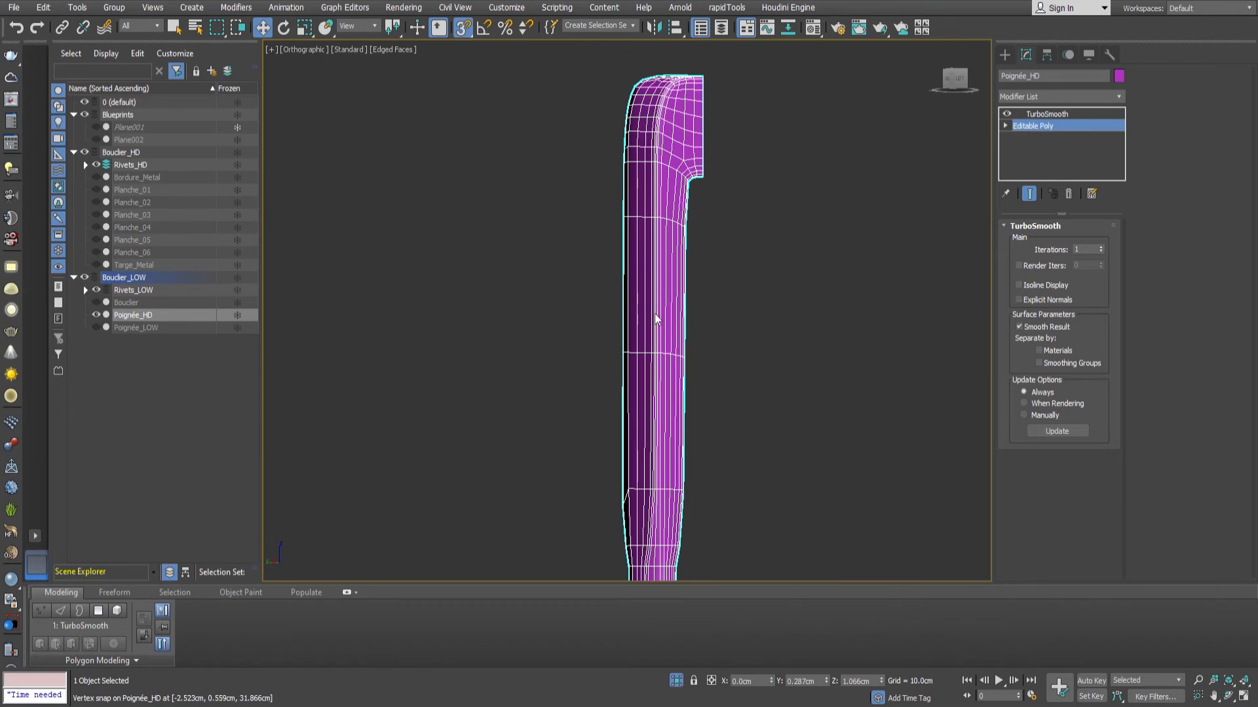
{"action": "middle_click_drag", "start_coordinate": [686, 319], "coordinate": [713, 280]}
{"action": "key", "text": "2"}
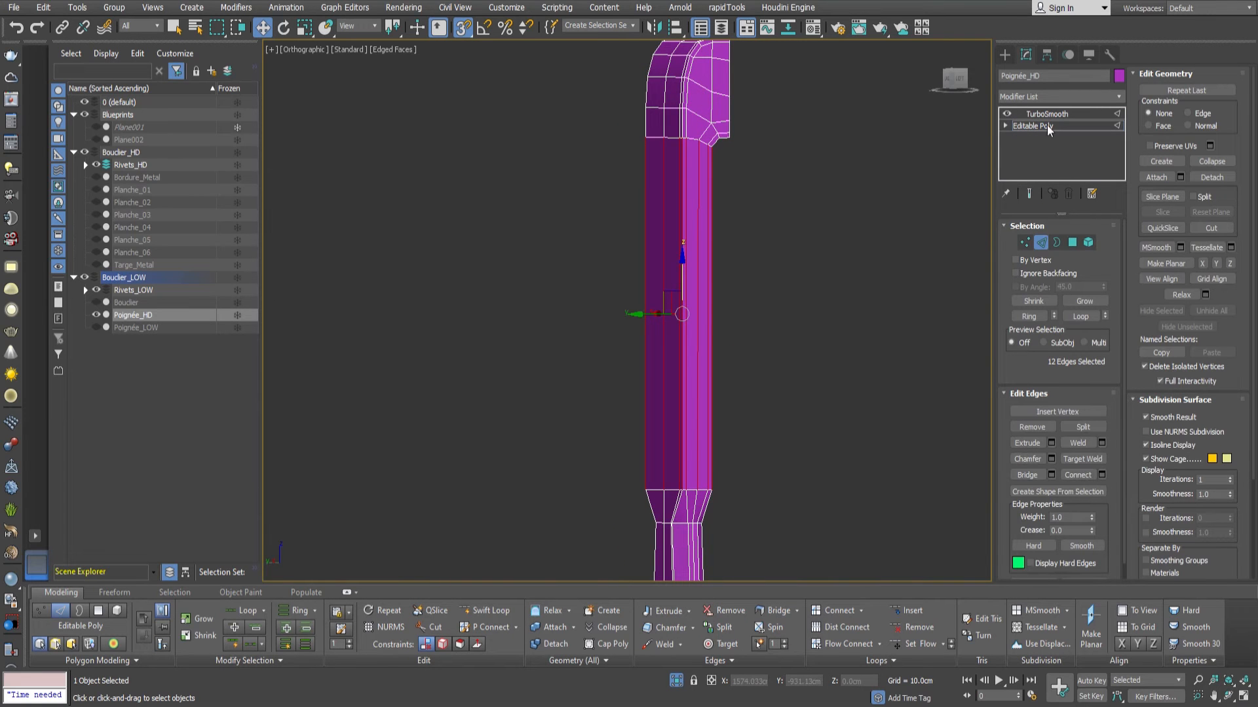
{"action": "left_click", "coordinate": [1028, 193]}
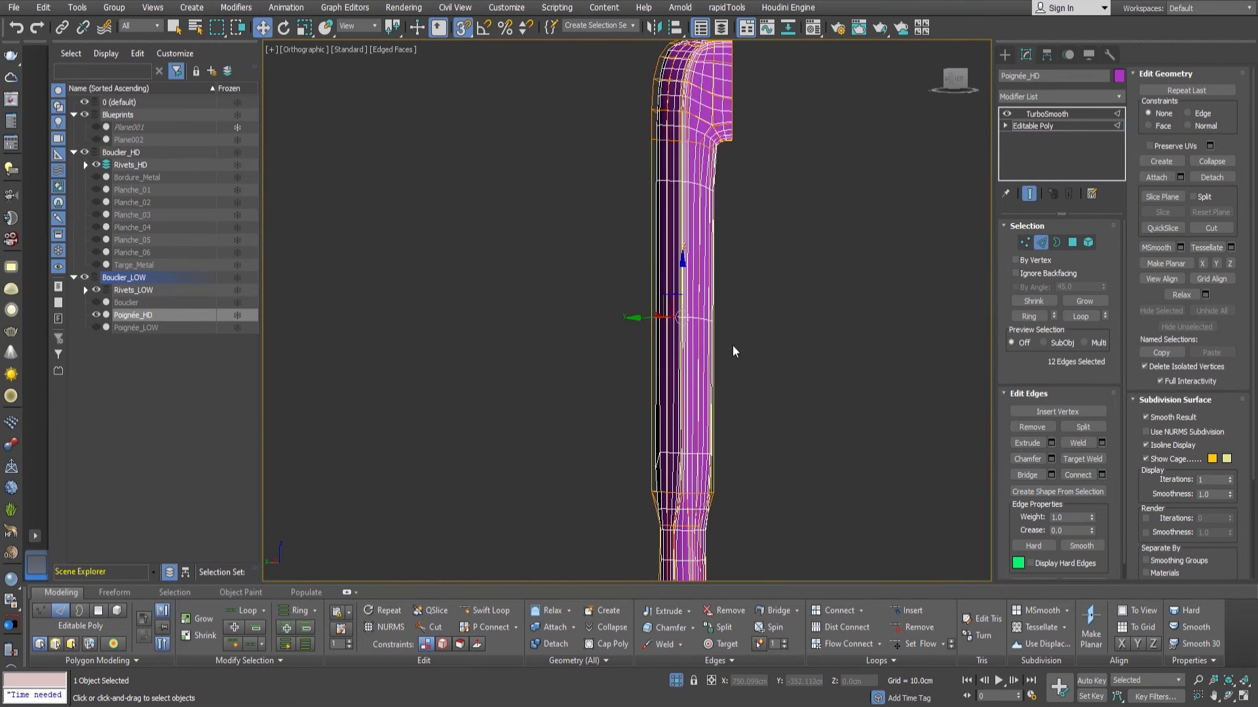
{"action": "left_click", "coordinate": [1094, 477]}
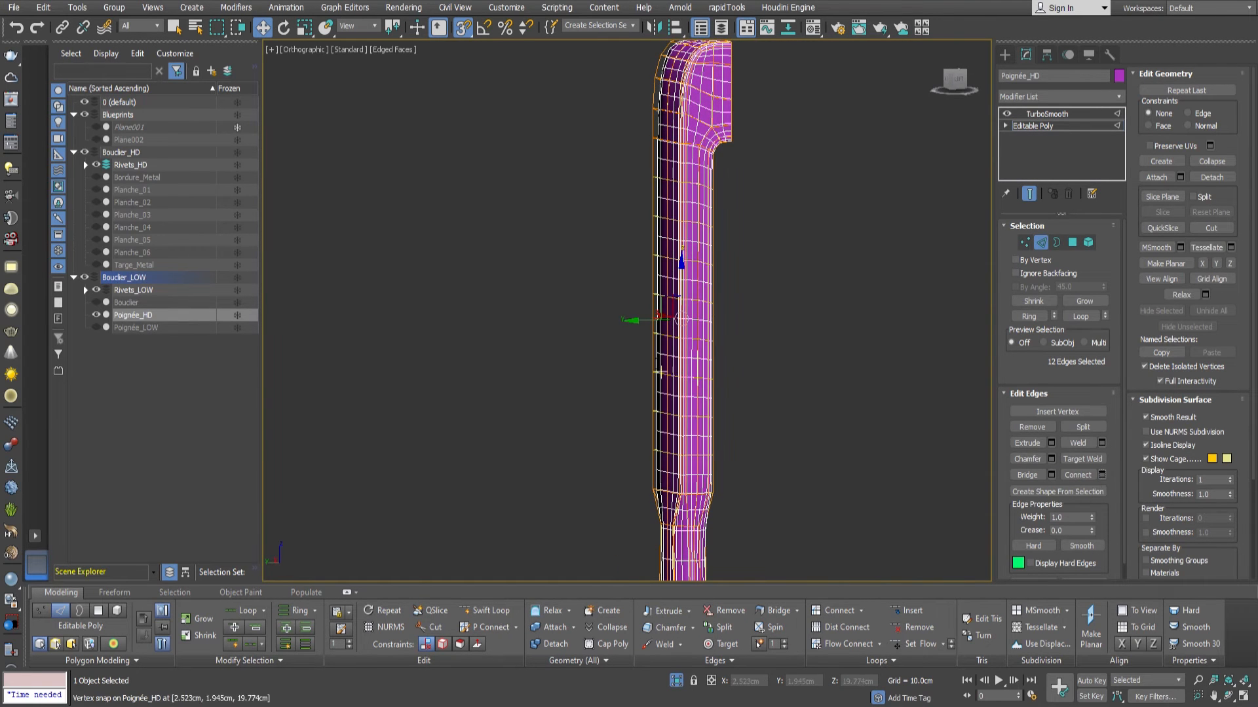
{"action": "left_click_drag", "start_coordinate": [638, 339], "coordinate": [645, 245]}
{"action": "scroll", "coordinate": [712, 152], "scroll_direction": "up", "scroll_amount": 5}
{"action": "left_click_drag", "start_coordinate": [629, 338], "coordinate": [640, 260]}
{"action": "scroll", "coordinate": [743, 292], "scroll_direction": "down", "scroll_amount": 5}
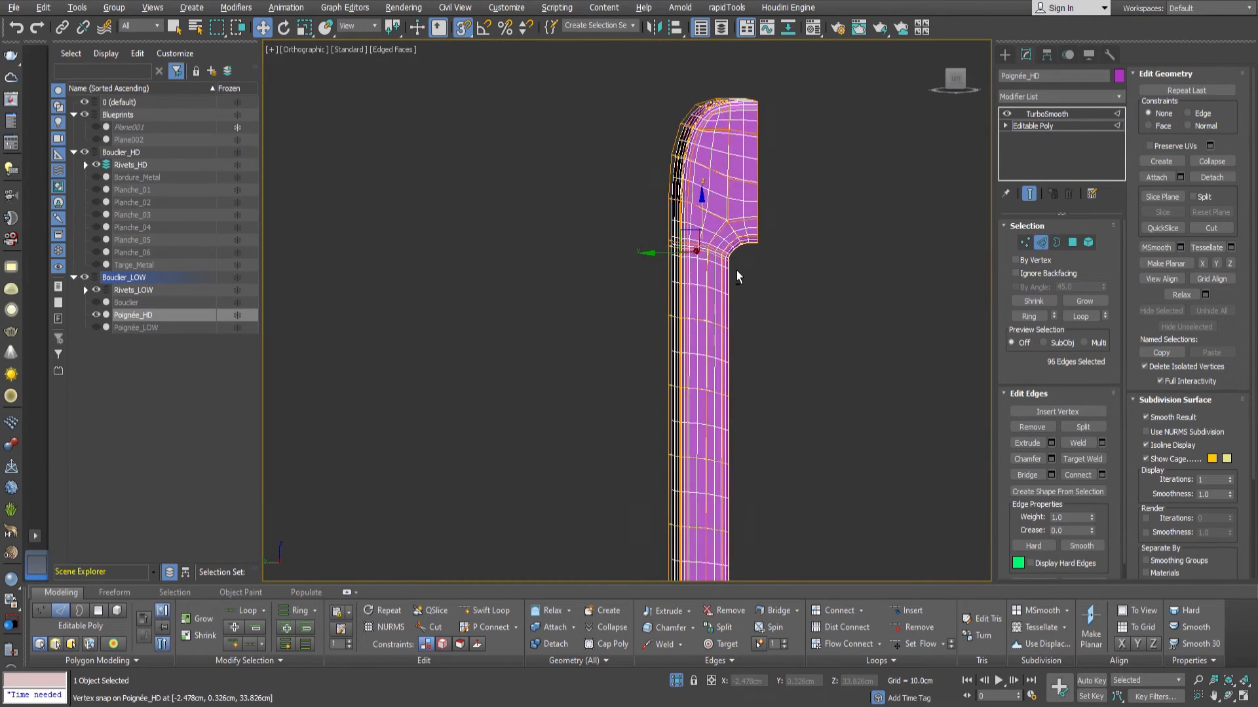
Select the edge ring across the handle's end block and connect it with one support loop near the flat mounting face.
{"action": "scroll", "coordinate": [736, 270], "scroll_direction": "up", "scroll_amount": 5}
{"action": "left_click", "coordinate": [765, 239]}
{"action": "left_click", "coordinate": [1044, 317]}
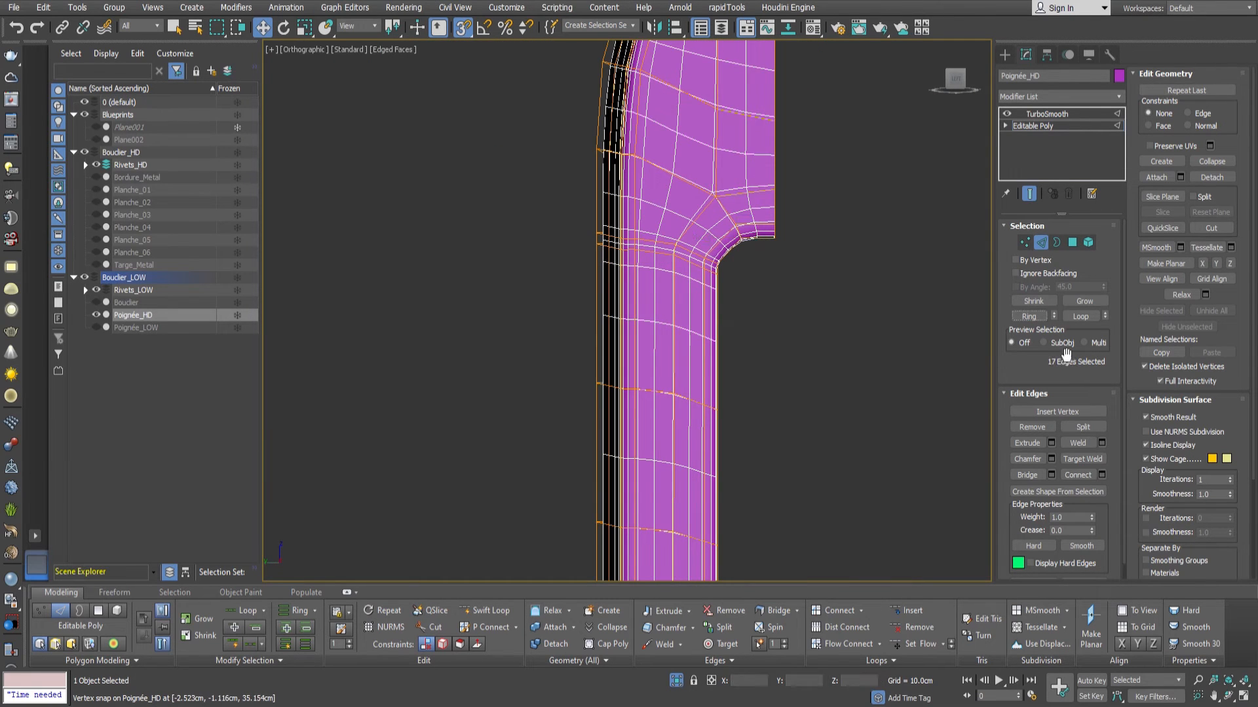
{"action": "middle_click_drag", "start_coordinate": [780, 275], "coordinate": [761, 299]}
{"action": "left_click", "coordinate": [1029, 193]}
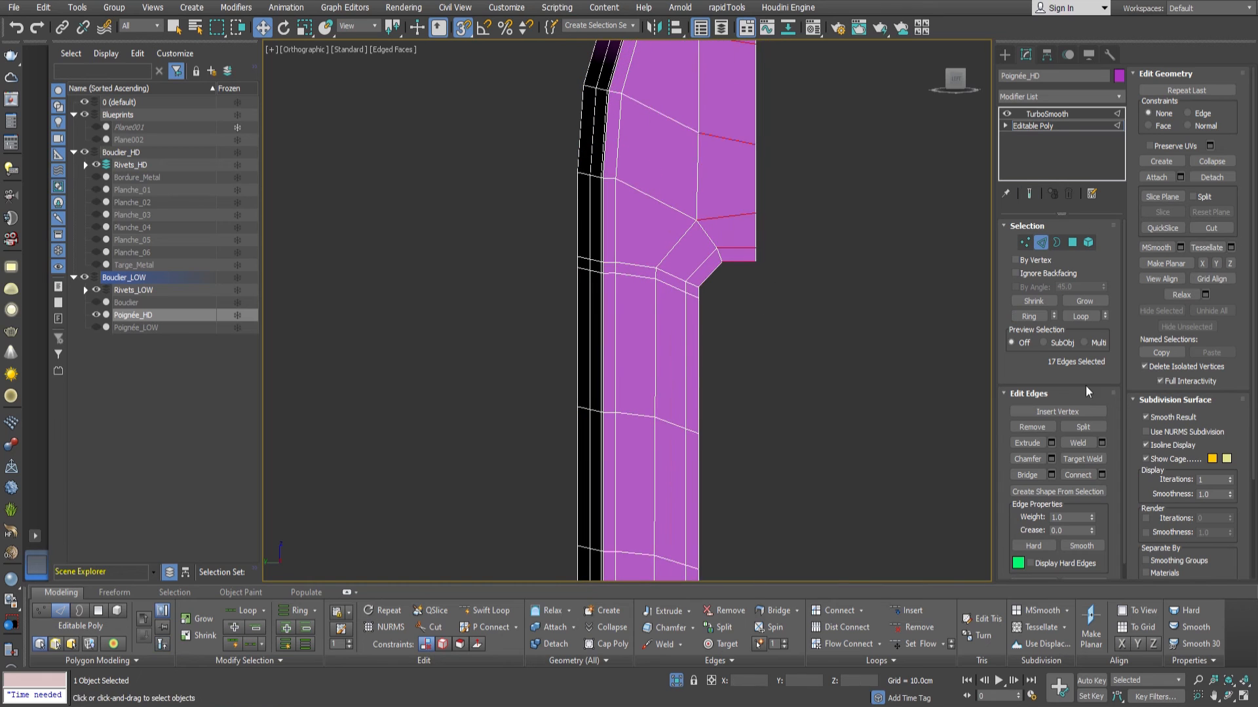
{"action": "left_click", "coordinate": [1092, 476]}
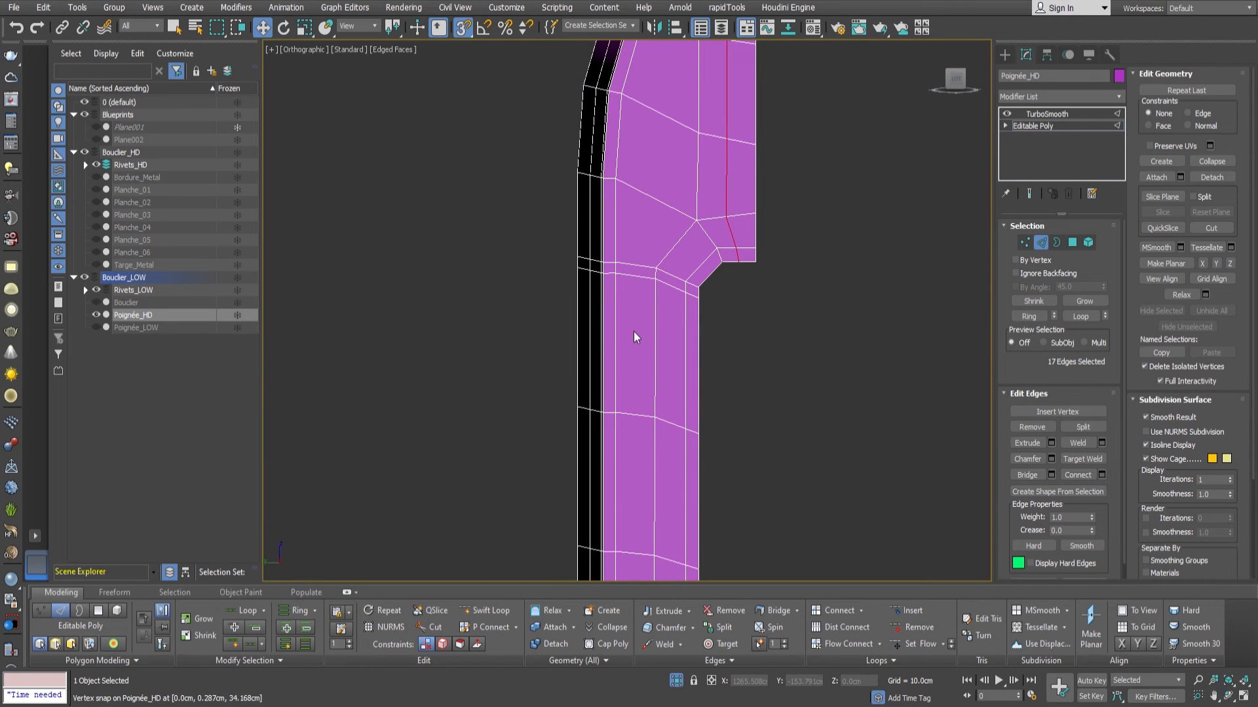
{"action": "left_click_drag", "start_coordinate": [634, 375], "coordinate": [642, 282]}
{"action": "left_click", "coordinate": [637, 386]}
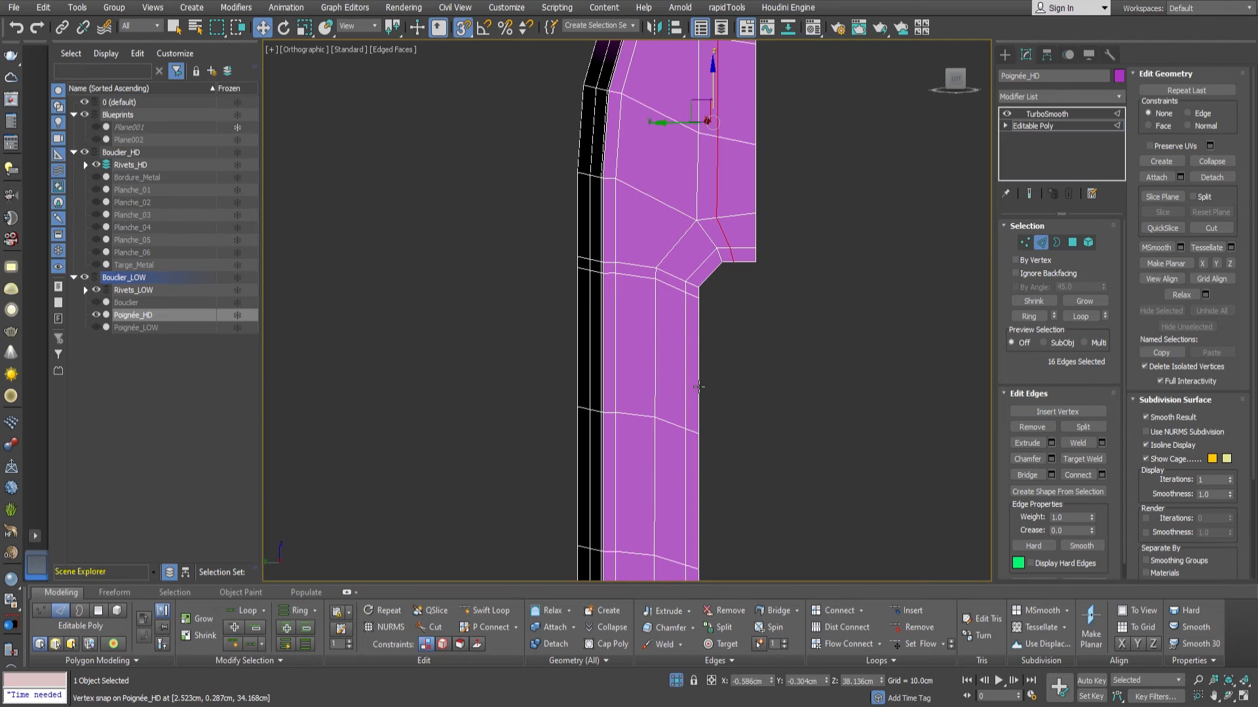
Select only the upper edges of the end block's support loop and shift them along Y toward the flat mounting face.
{"action": "middle_click_drag", "start_coordinate": [879, 230], "coordinate": [867, 323]}
{"action": "scroll", "coordinate": [867, 323], "scroll_direction": "down", "scroll_amount": 3}
{"action": "scroll", "coordinate": [757, 248], "scroll_direction": "up", "scroll_amount": 3}
{"action": "middle_click_drag", "start_coordinate": [765, 297], "coordinate": [770, 302], "text": "alt"}
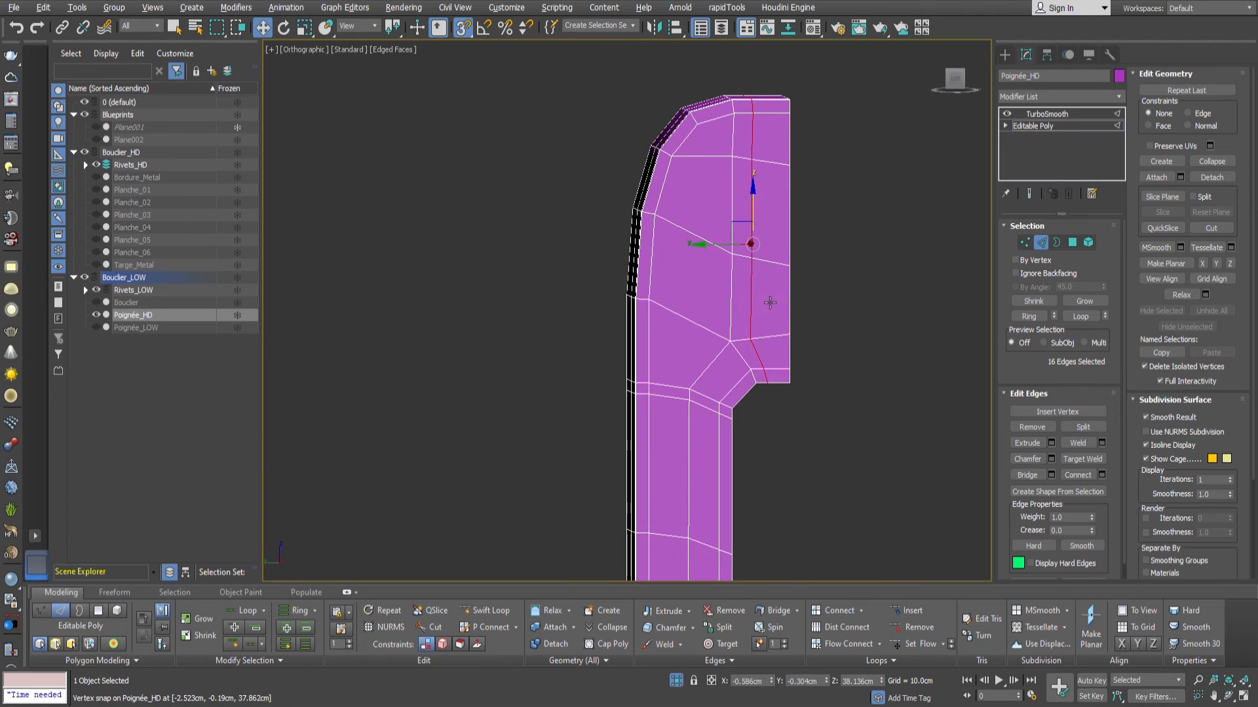
{"action": "left_click_drag", "start_coordinate": [758, 387], "coordinate": [737, 359], "text": "alt"}
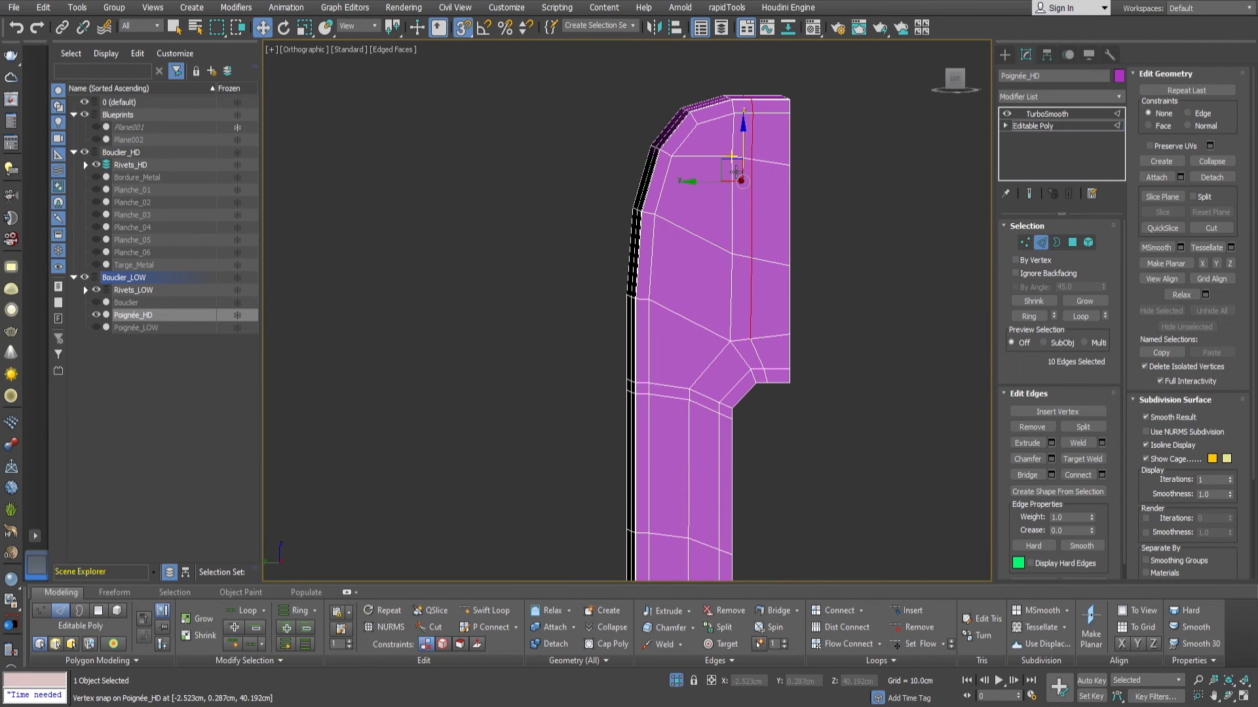
{"action": "left_click_drag", "start_coordinate": [716, 187], "coordinate": [728, 185]}
Examine the smoothed handle from the end block down to the tapered transition into the grip.
{"action": "middle_click_drag", "start_coordinate": [857, 344], "coordinate": [858, 299]}
{"action": "left_click", "coordinate": [1042, 244]}
{"action": "left_click", "coordinate": [1040, 113]}
{"action": "scroll", "coordinate": [735, 335], "scroll_direction": "up", "scroll_amount": 6}
{"action": "scroll", "coordinate": [745, 331], "scroll_direction": "down", "scroll_amount": 8}
{"action": "middle_click_drag", "start_coordinate": [732, 350], "coordinate": [773, 362], "text": "alt"}
{"action": "scroll", "coordinate": [773, 361], "scroll_direction": "down", "scroll_amount": 5}
{"action": "middle_click_drag", "start_coordinate": [770, 452], "coordinate": [750, 318]}
{"action": "middle_click_drag", "start_coordinate": [735, 459], "coordinate": [730, 348]}
{"action": "scroll", "coordinate": [731, 348], "scroll_direction": "up", "scroll_amount": 6}
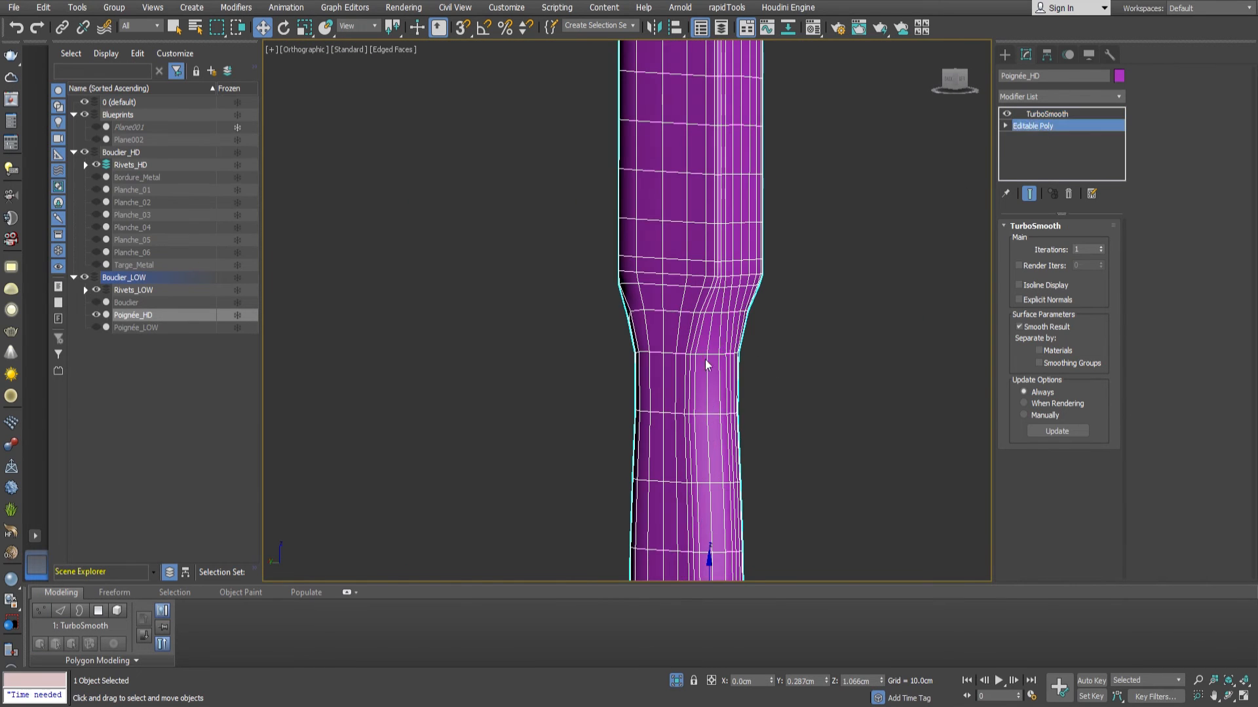
Chamfer the edge loop where the taper meets the narrow grip into tight support loops and check the smoothed transition.
{"action": "key", "text": "2"}
{"action": "scroll", "coordinate": [707, 362], "scroll_direction": "up", "scroll_amount": 5}
{"action": "double_click", "coordinate": [721, 332]}
{"action": "middle_click_drag", "start_coordinate": [750, 390], "coordinate": [765, 384], "text": "alt"}
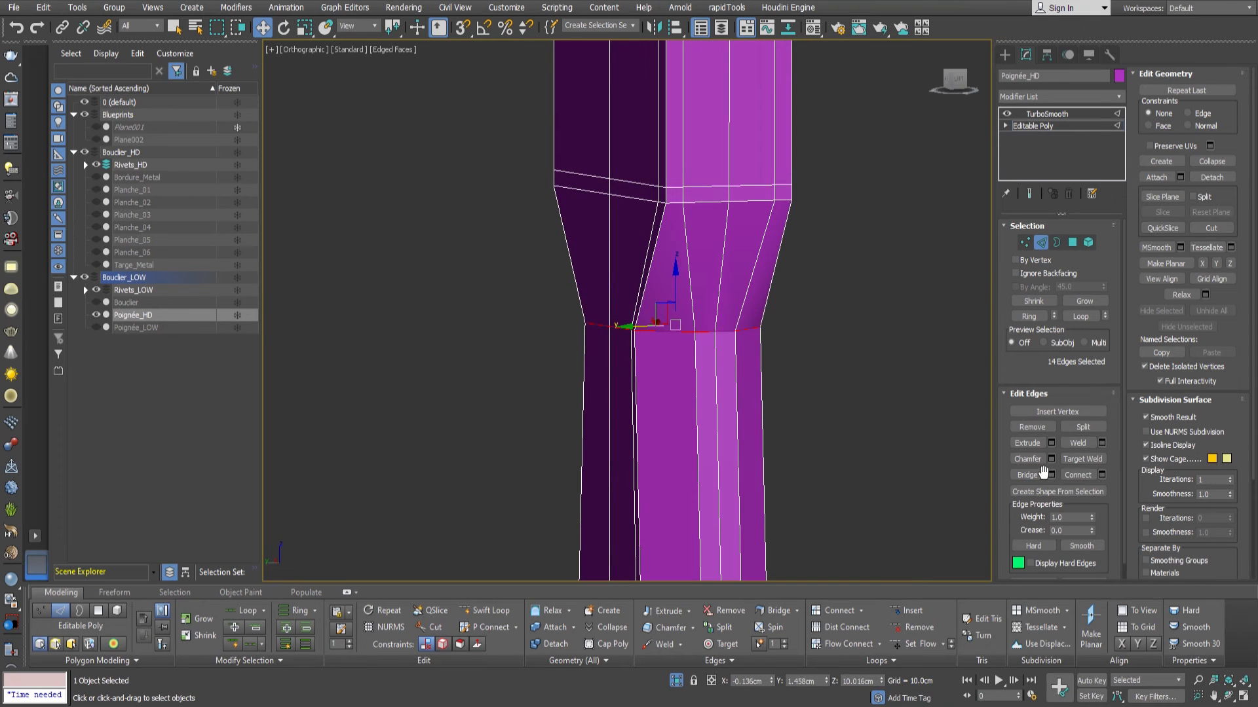
{"action": "left_click", "coordinate": [1050, 461]}
{"action": "left_click_drag", "start_coordinate": [639, 337], "coordinate": [641, 351]}
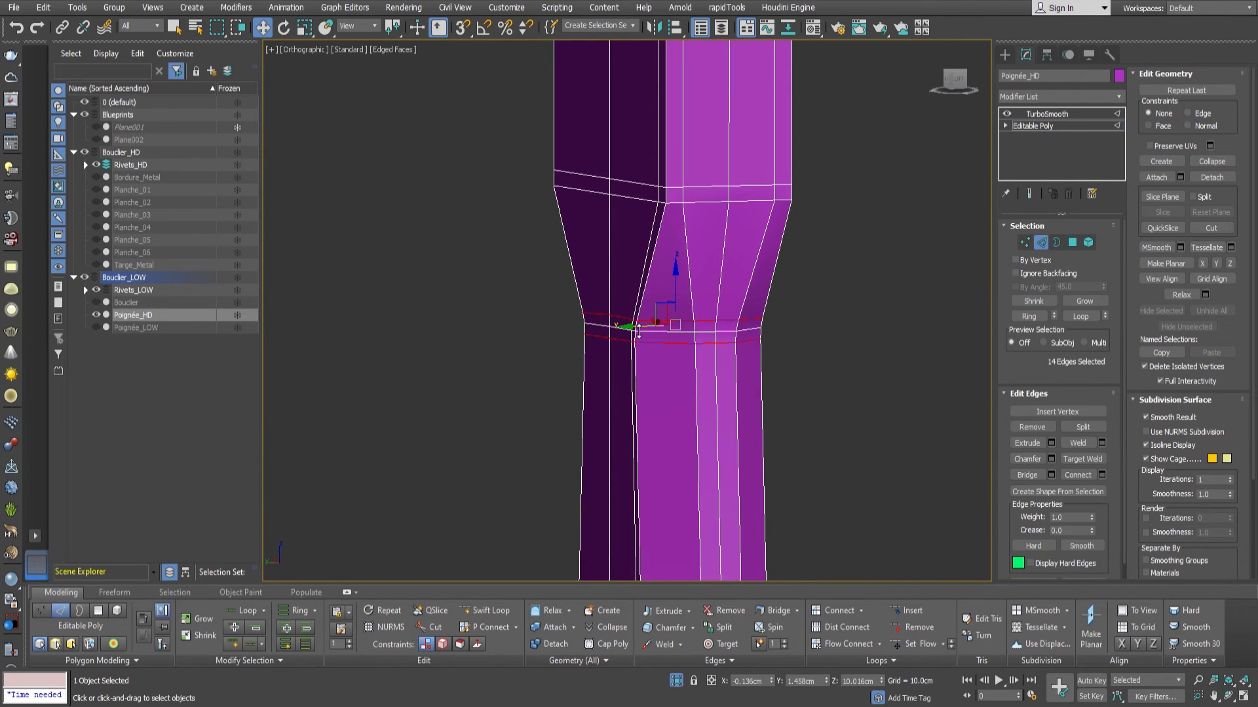
{"action": "left_click", "coordinate": [1041, 243]}
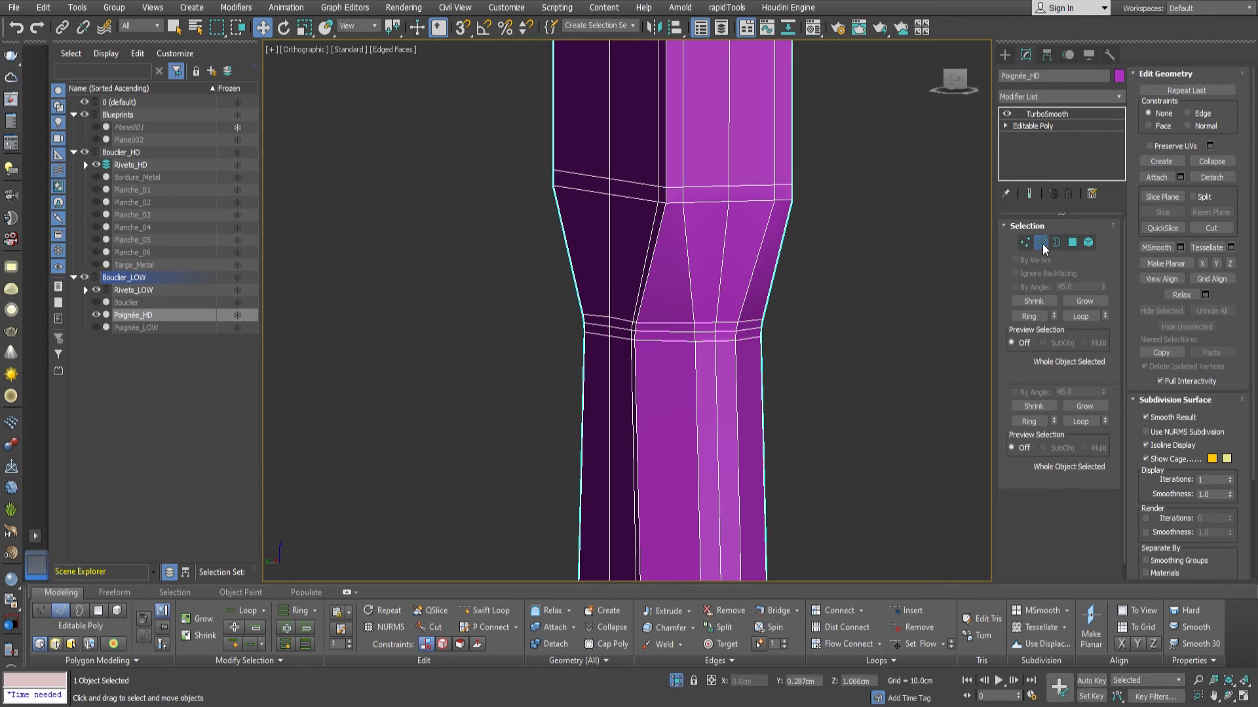
{"action": "left_click", "coordinate": [1046, 113]}
{"action": "scroll", "coordinate": [629, 347], "scroll_direction": "up", "scroll_amount": 5}
{"action": "scroll", "coordinate": [629, 344], "scroll_direction": "down", "scroll_amount": 8}
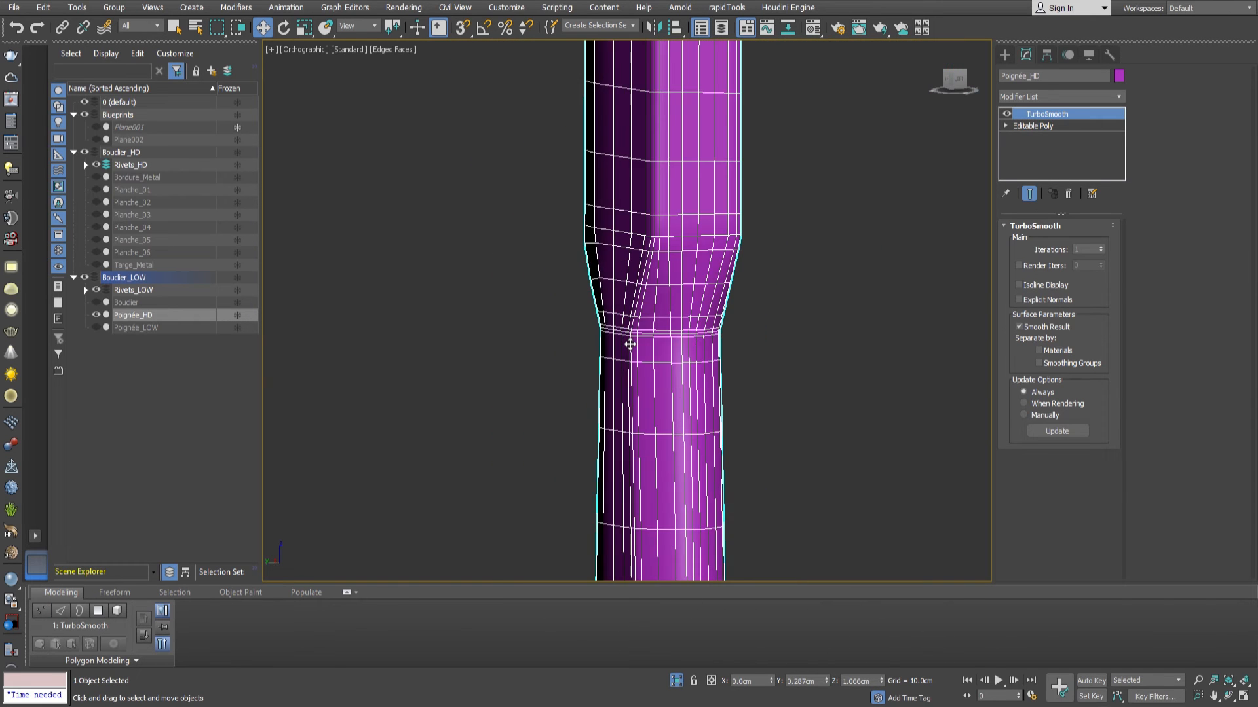
{"action": "middle_click_drag", "start_coordinate": [634, 345], "coordinate": [675, 338], "text": "alt"}
{"action": "scroll", "coordinate": [668, 269], "scroll_direction": "up", "scroll_amount": 5}
Connect the ring of slanted taper edges with a support loop just below the taper's upper corner.
{"action": "left_click", "coordinate": [1024, 127]}
{"action": "key", "text": "2"}
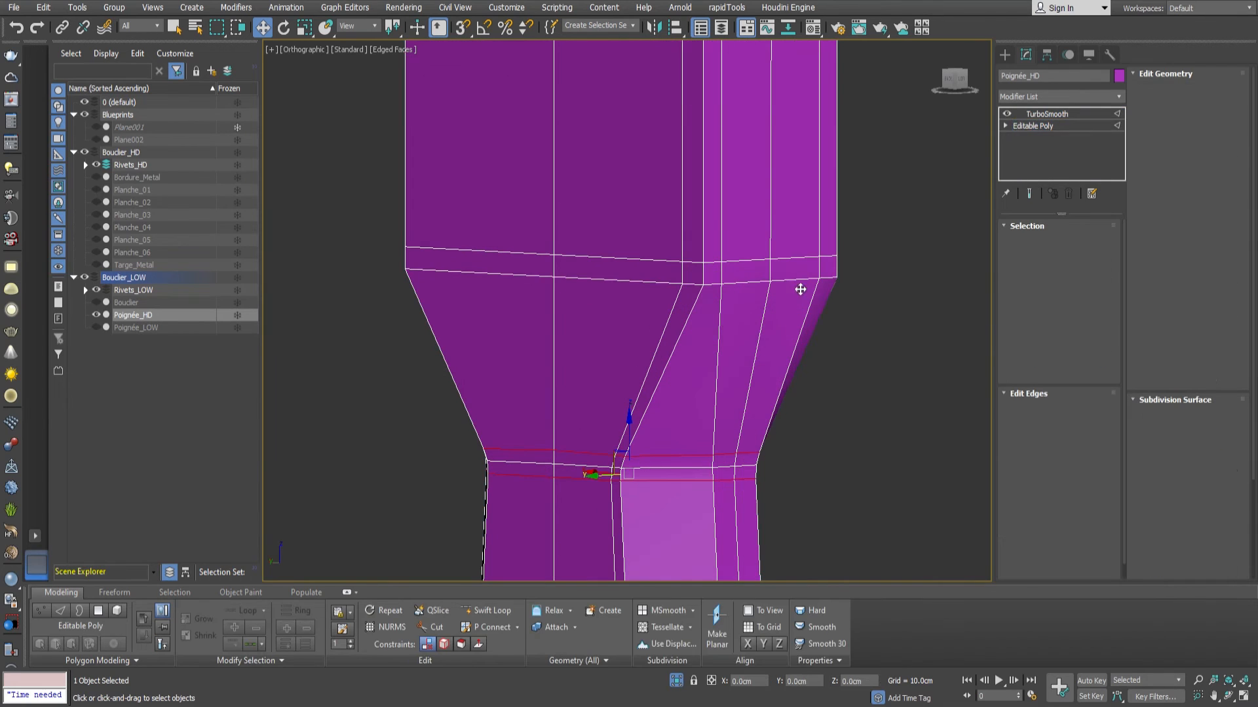
{"action": "left_click", "coordinate": [799, 290]}
{"action": "left_click", "coordinate": [1029, 317]}
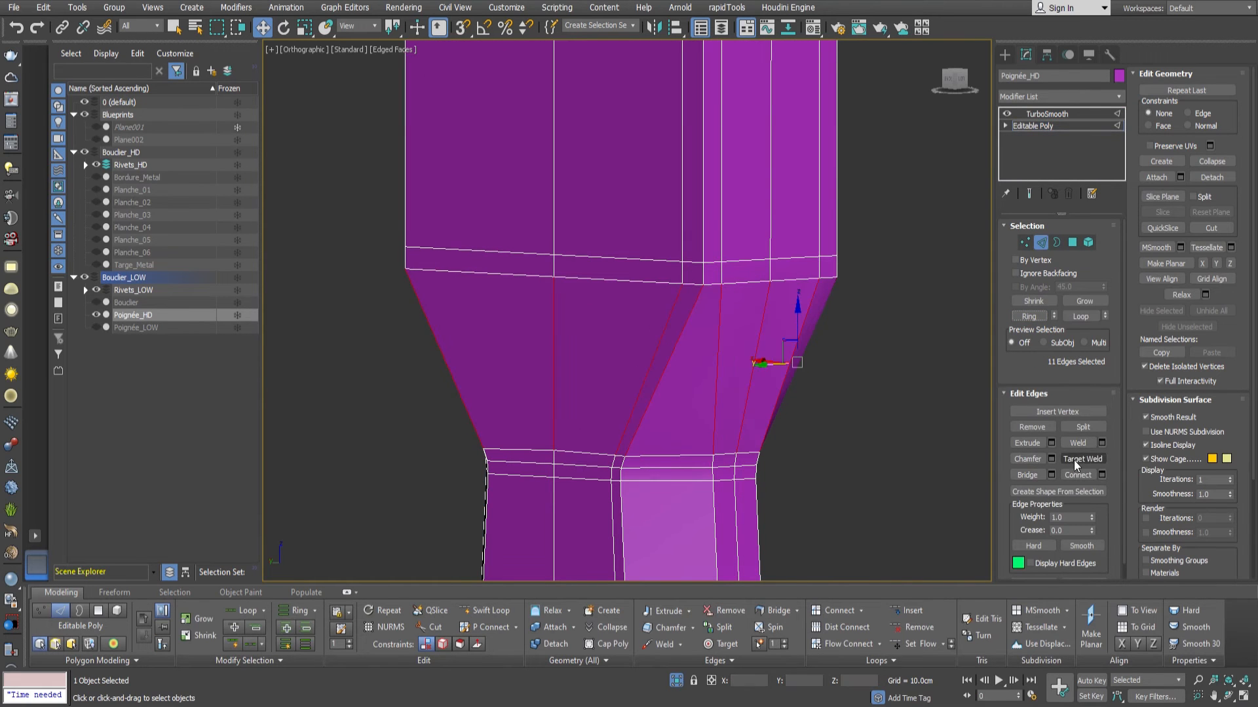
{"action": "left_click", "coordinate": [1103, 476]}
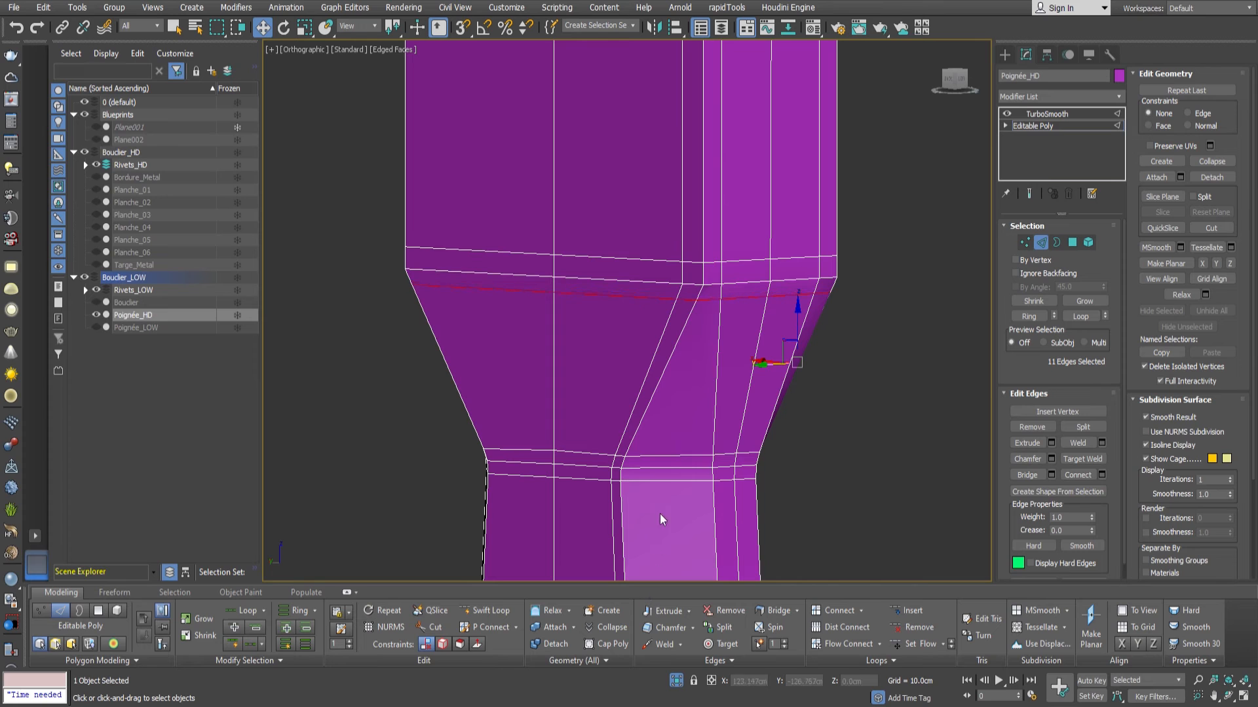
Select the edges crossing the middle of the taper and connect them with another edge loop.
{"action": "left_click_drag", "start_coordinate": [842, 390], "coordinate": [343, 375]}
{"action": "left_click", "coordinate": [1086, 479]}
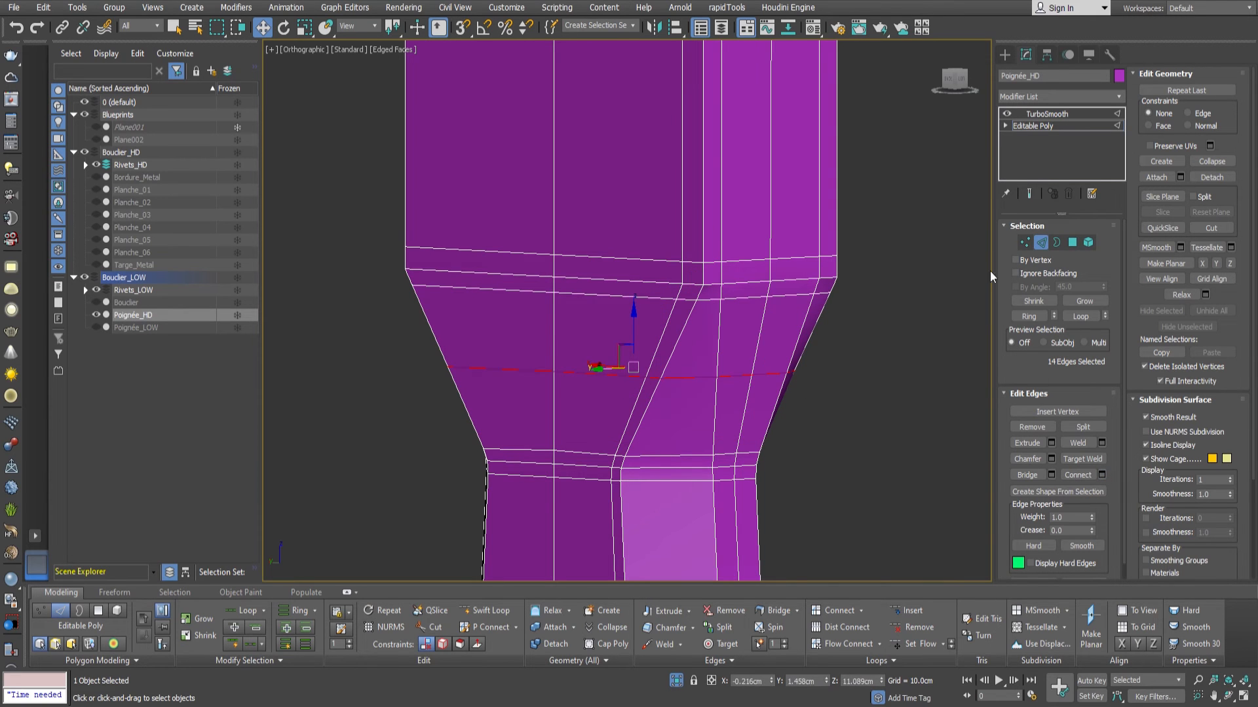
{"action": "left_click", "coordinate": [1041, 242]}
{"action": "left_click", "coordinate": [1039, 114]}
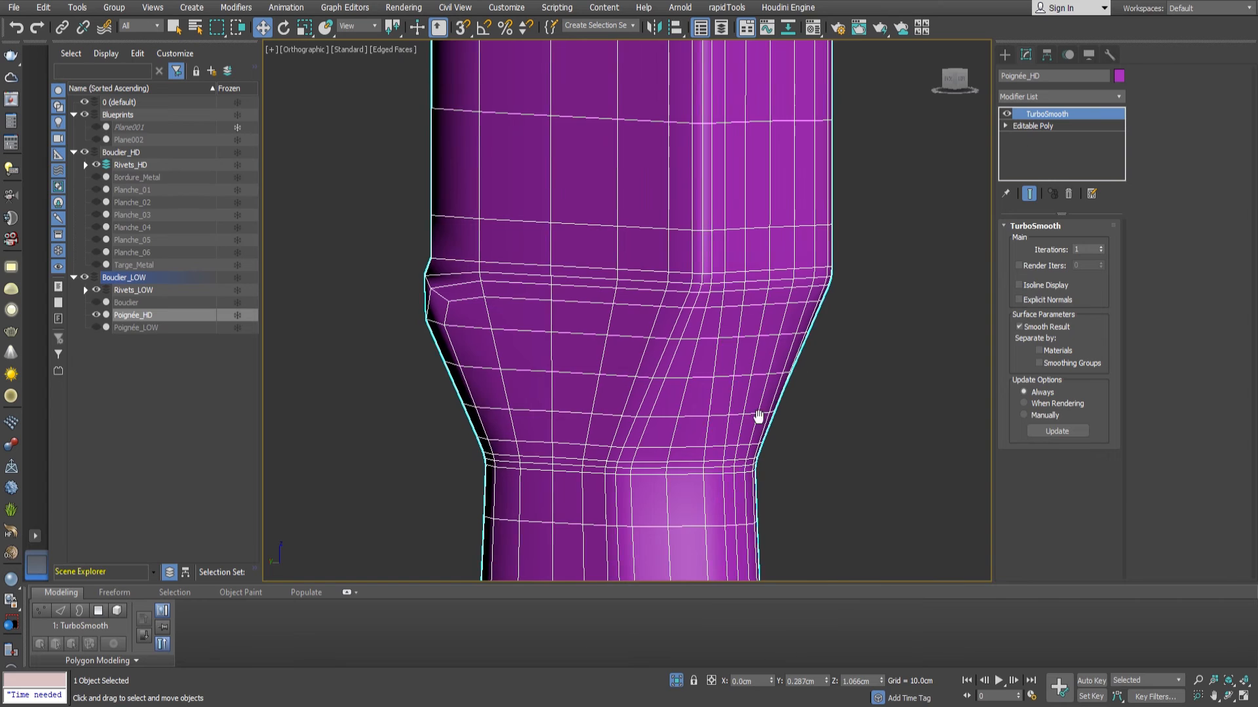
Inspect the smoothed taper and the whole upper half of the handle from several angles.
{"action": "scroll", "coordinate": [818, 328], "scroll_direction": "down", "scroll_amount": 5}
{"action": "middle_click_drag", "start_coordinate": [818, 328], "coordinate": [744, 294], "text": "alt"}
{"action": "scroll", "coordinate": [744, 296], "scroll_direction": "down", "scroll_amount": 4}
{"action": "middle_click_drag", "start_coordinate": [741, 382], "coordinate": [737, 321]}
{"action": "middle_click_drag", "start_coordinate": [737, 321], "coordinate": [793, 230], "text": "alt"}
{"action": "scroll", "coordinate": [738, 273], "scroll_direction": "down", "scroll_amount": 3}
{"action": "scroll", "coordinate": [739, 312], "scroll_direction": "up", "scroll_amount": 3}
{"action": "scroll", "coordinate": [784, 320], "scroll_direction": "down", "scroll_amount": 2}
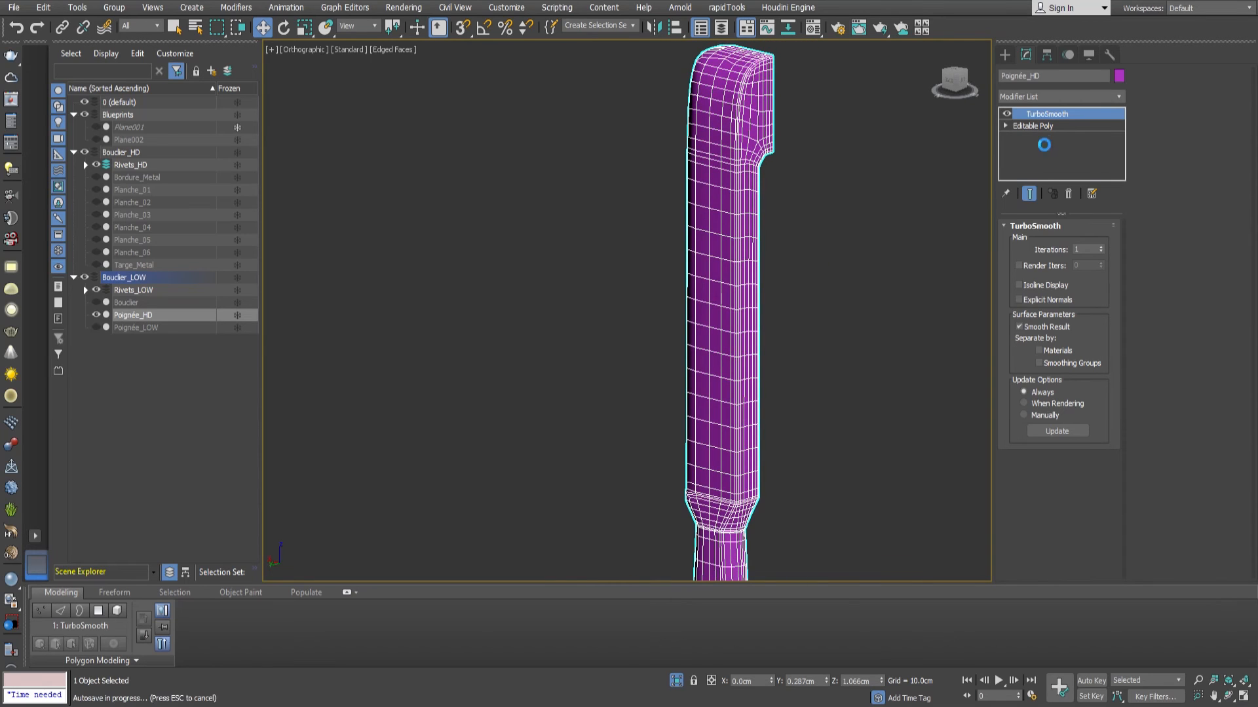
Add two Symmetry modifiers between the Editable Poly and TurboSmooth, one mirroring on X and the other on Y.
{"action": "left_click", "coordinate": [1035, 127]}
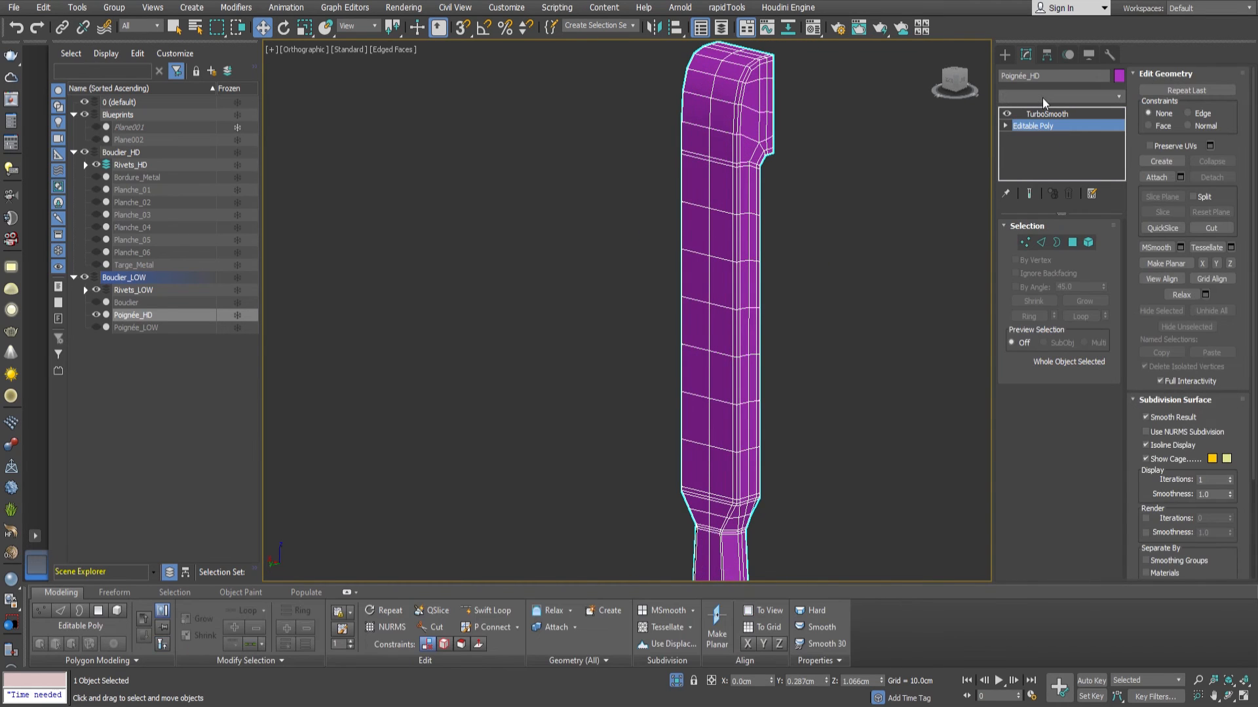
{"action": "key", "text": "Return"}
{"action": "middle_click_drag", "start_coordinate": [648, 316], "coordinate": [620, 316], "text": "alt"}
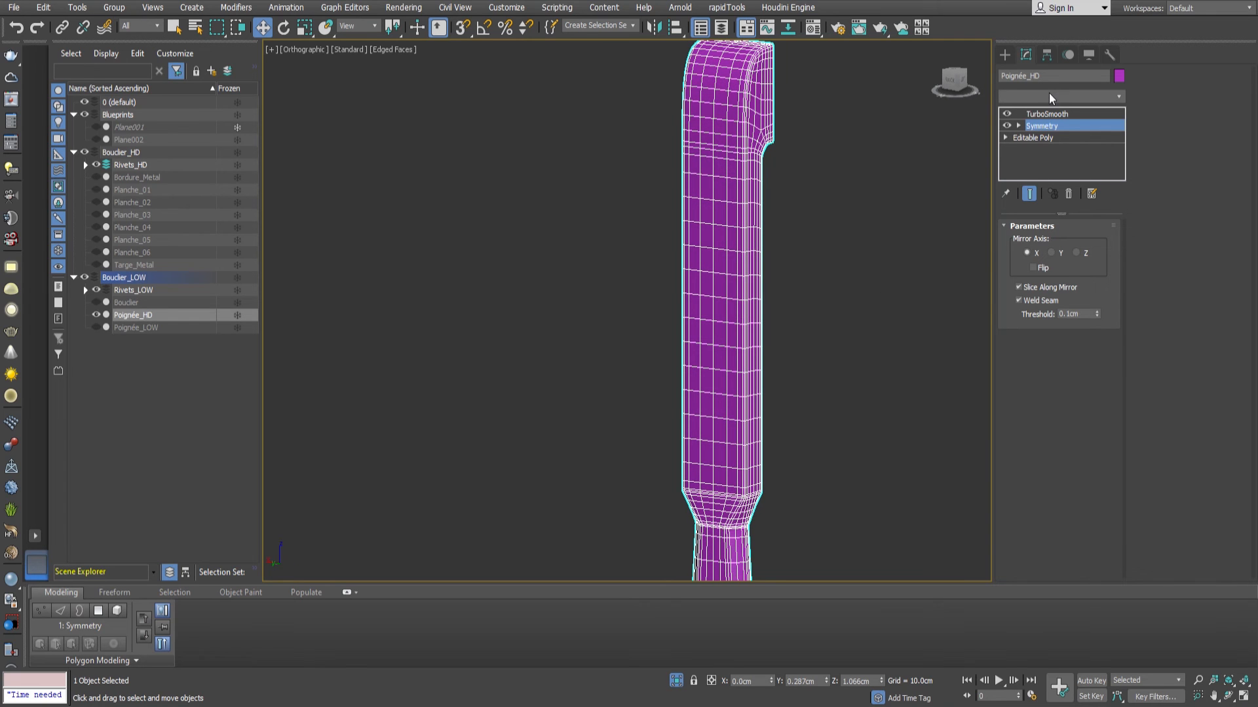
{"action": "scroll", "coordinate": [760, 424], "scroll_direction": "down", "scroll_amount": 2}
{"action": "middle_click_drag", "start_coordinate": [760, 424], "coordinate": [740, 133]}
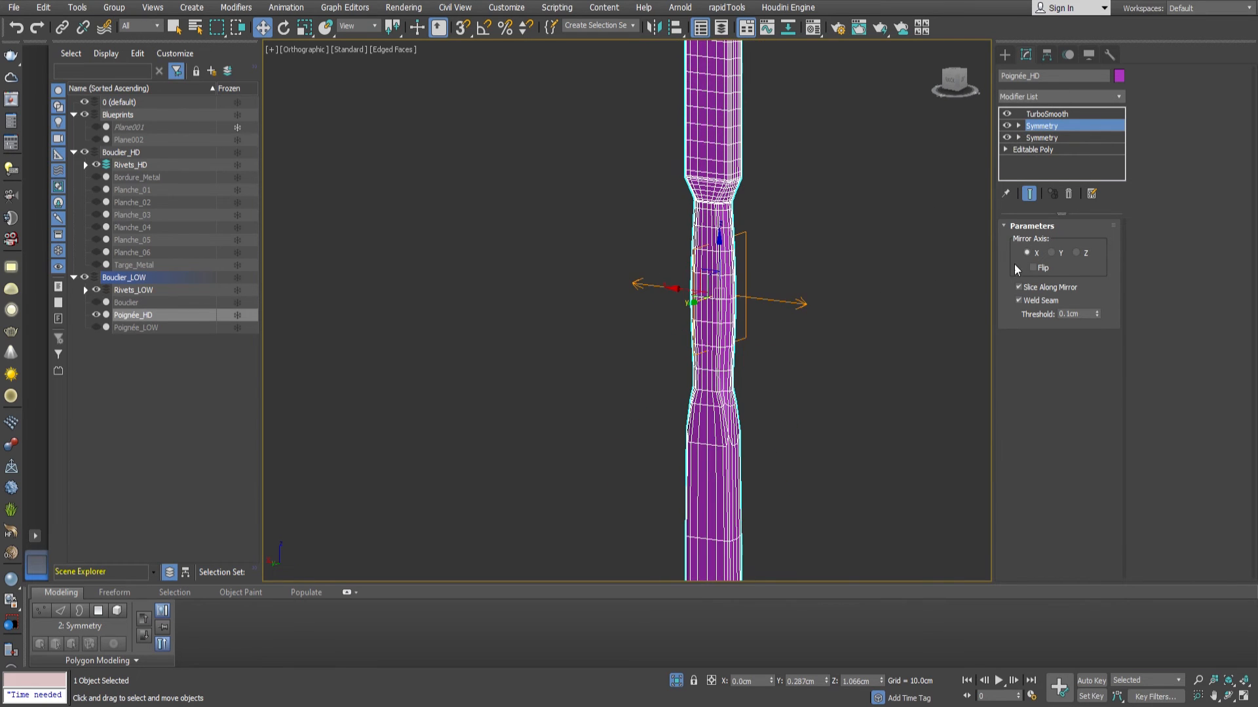
{"action": "left_click", "coordinate": [1061, 255]}
{"action": "mouse_move", "coordinate": [667, 406]}
{"action": "middle_mouse_down"}
{"action": "mouse_move", "coordinate": [660, 202]}
{"action": "mouse_move", "coordinate": [657, 419]}
{"action": "middle_mouse_up"}
{"action": "middle_click_drag", "start_coordinate": [723, 94], "coordinate": [701, 365]}
{"action": "middle_click_drag", "start_coordinate": [700, 366], "coordinate": [662, 365], "text": "alt"}
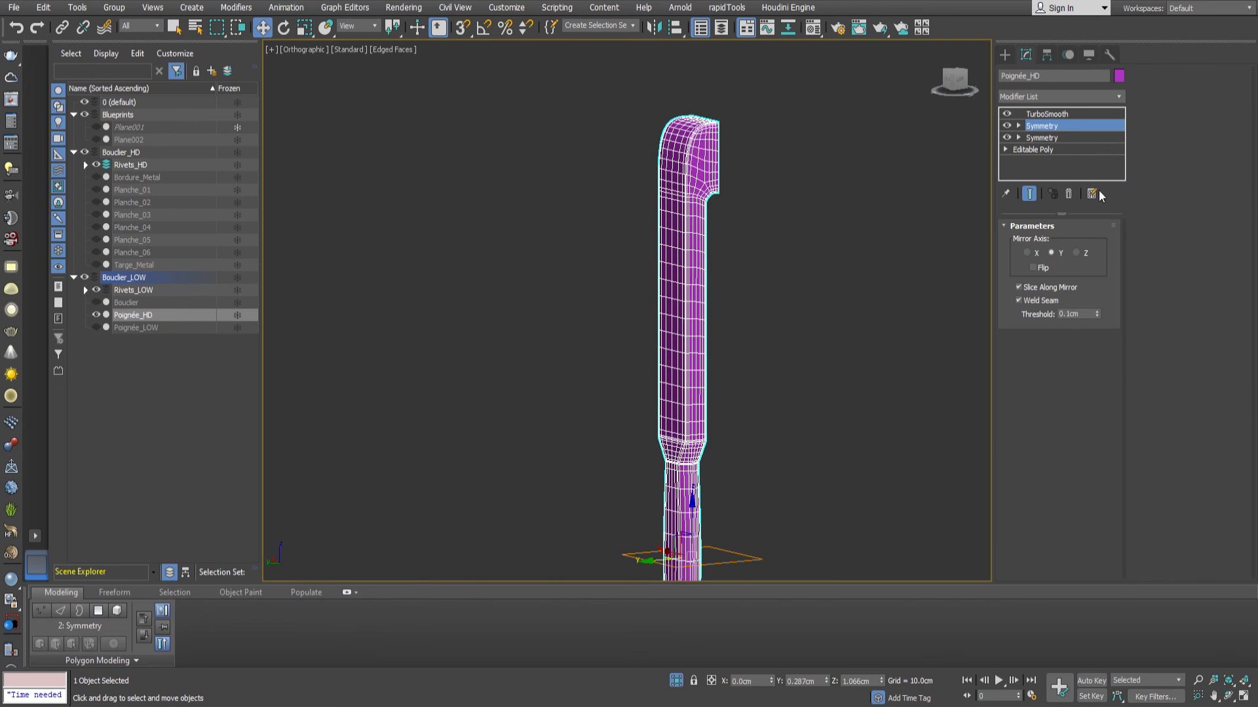
Set TurboSmooth to 2 iterations with Isoline Display, hide the edges, and collapse the Symmetry modifiers into the Editable Poly.
{"action": "left_click", "coordinate": [1039, 116]}
{"action": "middle_click_drag", "start_coordinate": [722, 255], "coordinate": [748, 341]}
{"action": "middle_click_drag", "start_coordinate": [749, 341], "coordinate": [717, 274]}
{"action": "middle_click_drag", "start_coordinate": [716, 273], "coordinate": [814, 340]}
{"action": "left_click", "coordinate": [1101, 249]}
{"action": "left_click", "coordinate": [1018, 286]}
{"action": "middle_click_drag", "start_coordinate": [727, 292], "coordinate": [753, 347], "text": "alt"}
{"action": "mouse_move", "coordinate": [753, 347]}
{"action": "middle_mouse_down"}
{"action": "mouse_move", "coordinate": [746, 283]}
{"action": "mouse_move", "coordinate": [715, 343]}
{"action": "mouse_move", "coordinate": [599, 295]}
{"action": "mouse_move", "coordinate": [651, 270]}
{"action": "mouse_move", "coordinate": [735, 270]}
{"action": "mouse_move", "coordinate": [692, 140]}
{"action": "middle_mouse_up"}
{"action": "key", "text": "F4"}
{"action": "middle_click_drag", "start_coordinate": [692, 140], "coordinate": [688, 192], "text": "alt"}
{"action": "middle_click_drag", "start_coordinate": [780, 361], "coordinate": [712, 334], "text": "alt"}
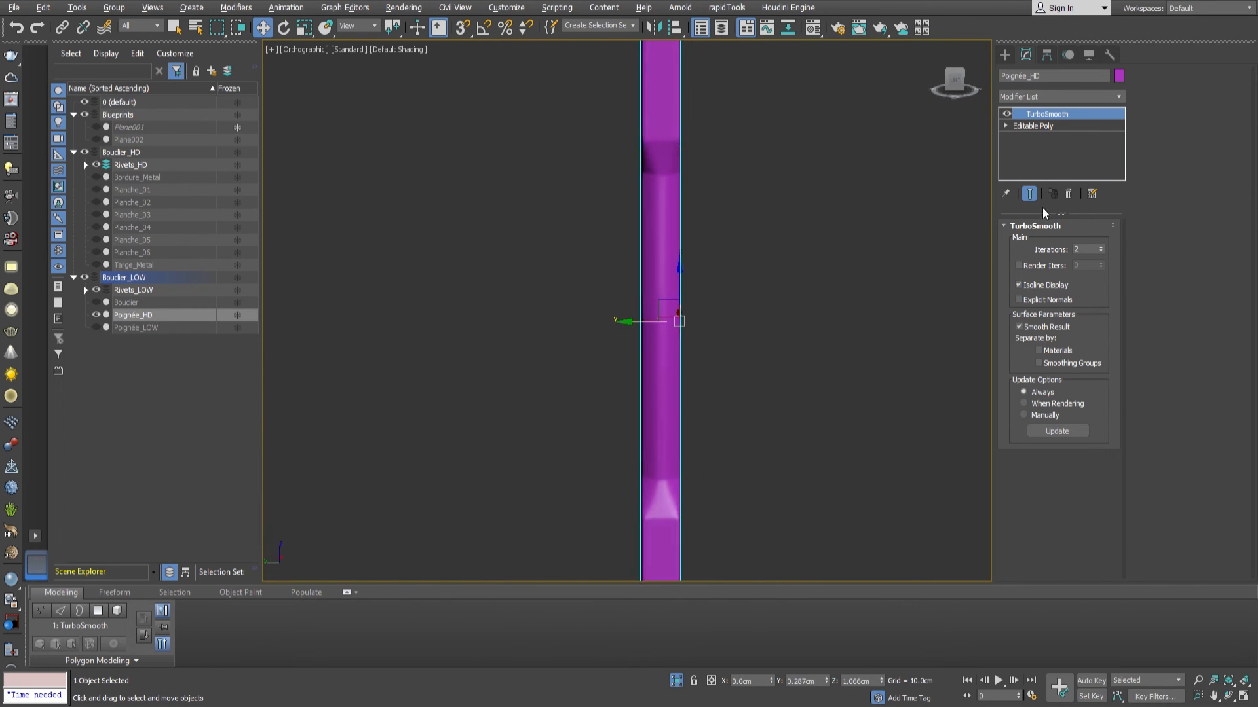
Select only the outer vertices of the central grip with edged faces shown, and scale them inward along Y.
{"action": "left_click", "coordinate": [1035, 126]}
{"action": "key", "text": "1"}
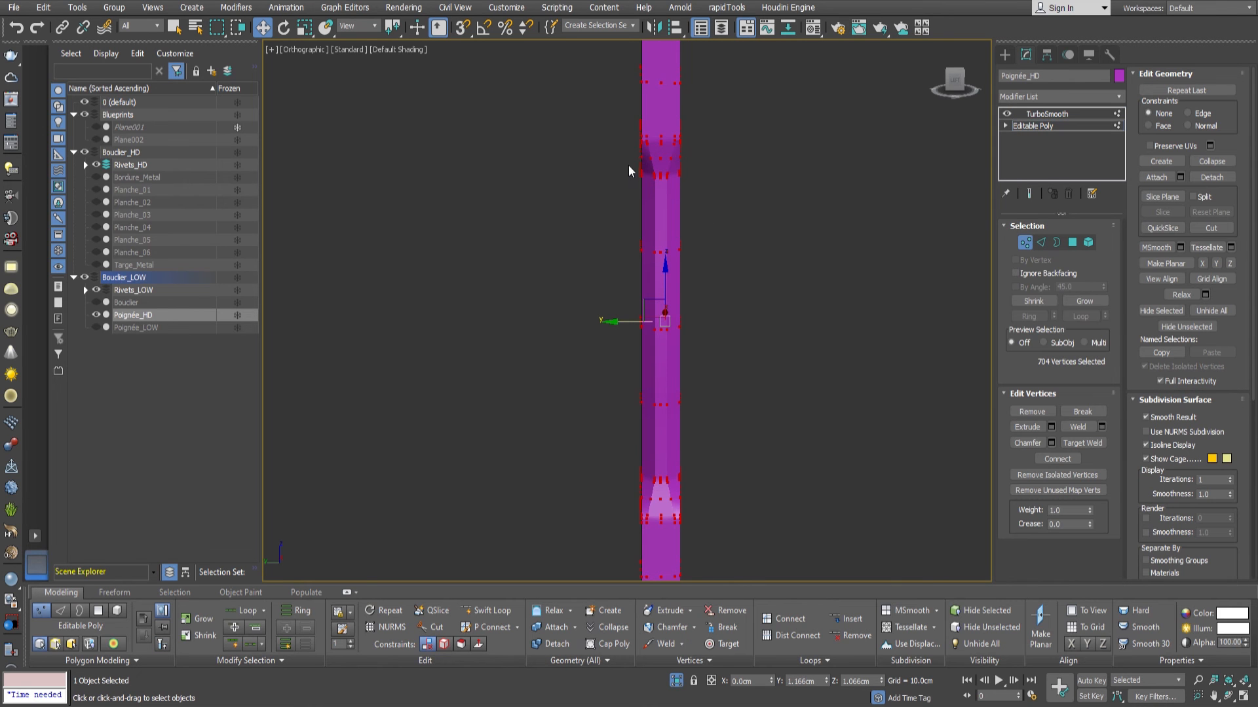
{"action": "mouse_move", "coordinate": [674, 245]}
{"action": "middle_mouse_down", "text": "alt"}
{"action": "mouse_move", "coordinate": [708, 245]}
{"action": "mouse_move", "coordinate": [671, 264]}
{"action": "middle_mouse_up", "text": "alt"}
{"action": "key", "text": "F4"}
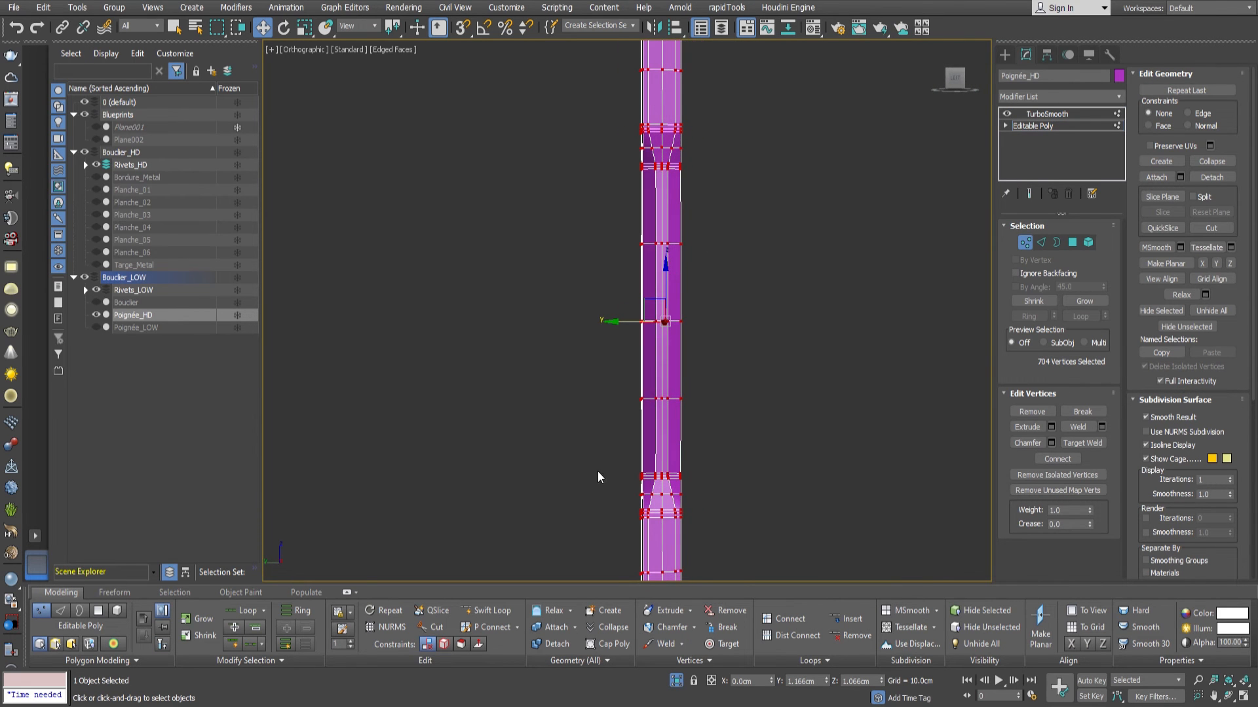
{"action": "left_click_drag", "start_coordinate": [729, 141], "coordinate": [730, 142]}
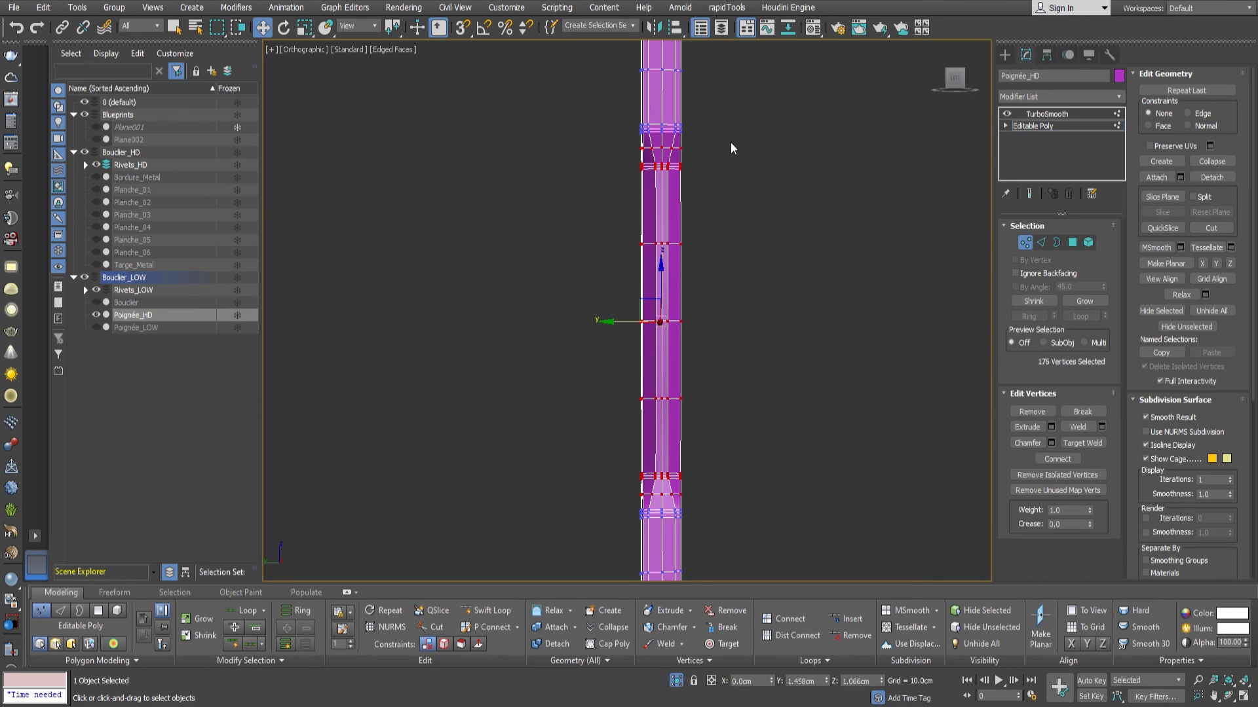
{"action": "key", "text": "r"}
{"action": "scroll", "coordinate": [653, 278], "scroll_direction": "up", "scroll_amount": 3}
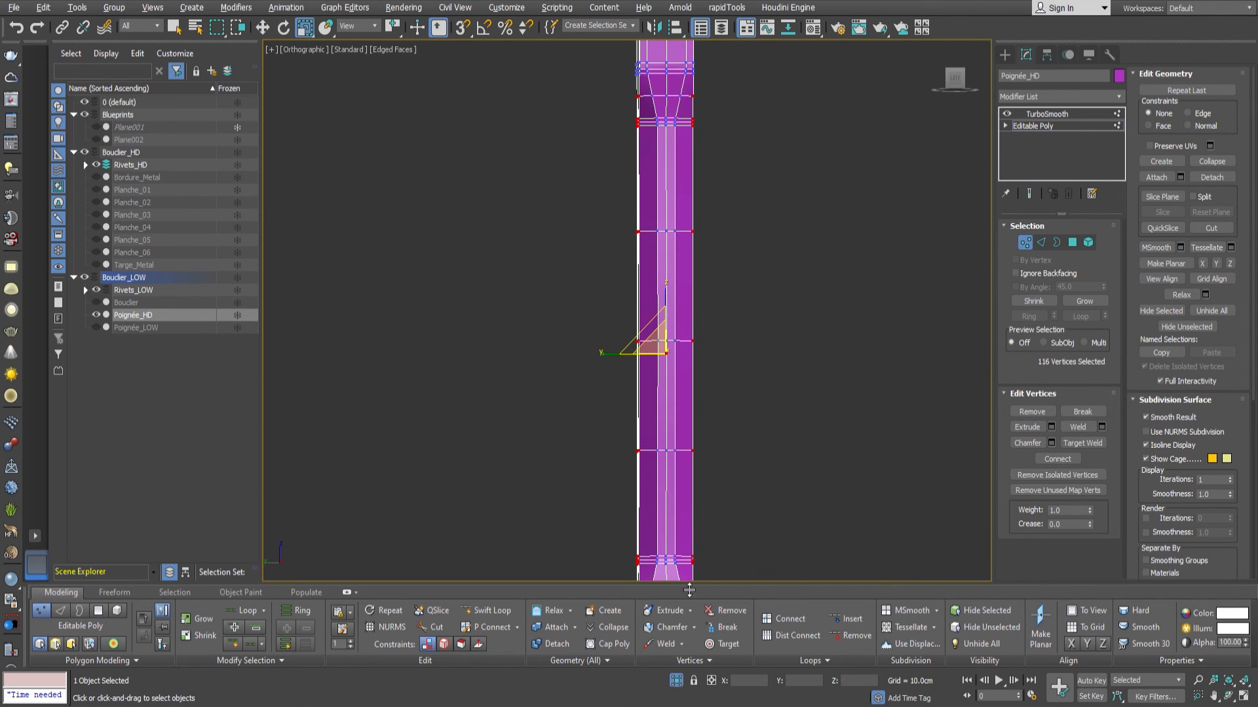
{"action": "left_click_drag", "start_coordinate": [612, 354], "coordinate": [625, 359]}
Remove the taper vertices at both ends from the selection and scale the remaining grip vertices further inward along Y.
{"action": "left_click_drag", "start_coordinate": [730, 74], "coordinate": [609, 114], "text": "alt"}
{"action": "middle_click_drag", "start_coordinate": [675, 275], "coordinate": [688, 150]}
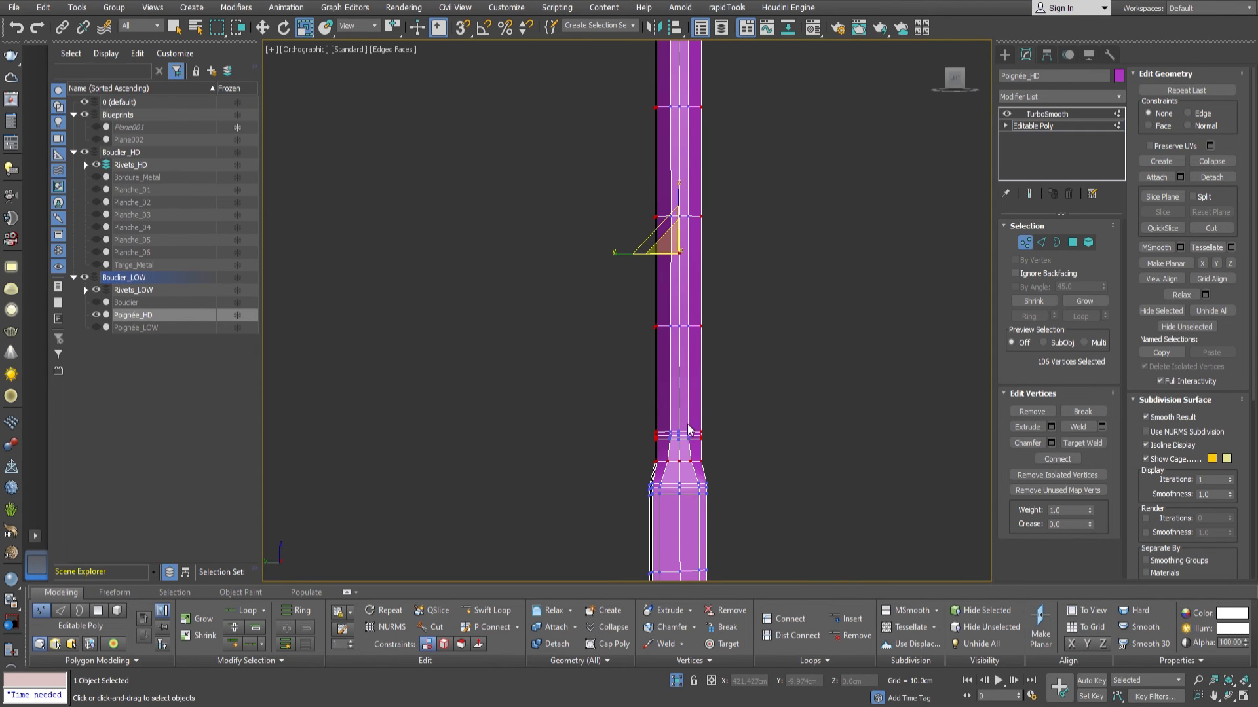
{"action": "left_click_drag", "start_coordinate": [679, 476], "coordinate": [753, 512], "text": "alt"}
{"action": "middle_click_drag", "start_coordinate": [697, 309], "coordinate": [676, 362]}
{"action": "left_click_drag", "start_coordinate": [606, 277], "coordinate": [618, 276]}
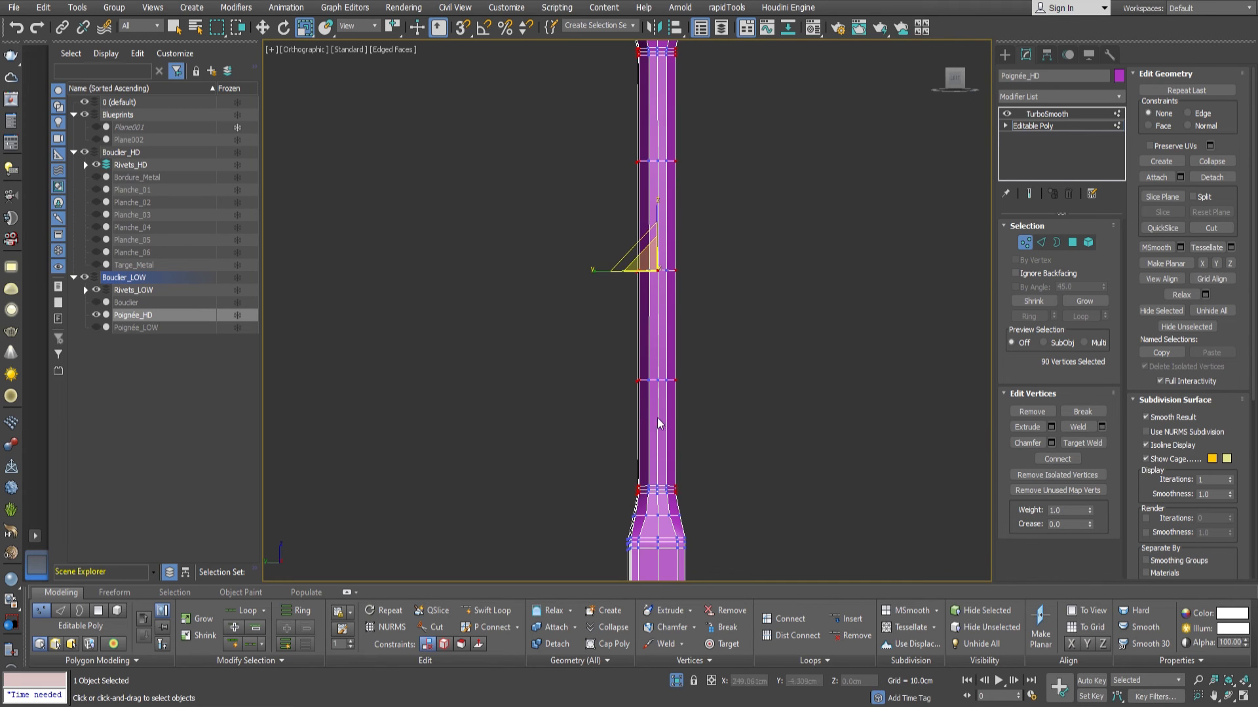
Select the edge loops in the middle of the grip's two tapered sections on Poignée_HD and apply Relax.
{"action": "key", "text": "2"}
{"action": "middle_click_drag", "start_coordinate": [670, 521], "coordinate": [660, 129]}
{"action": "scroll", "coordinate": [661, 129], "scroll_direction": "up", "scroll_amount": 5}
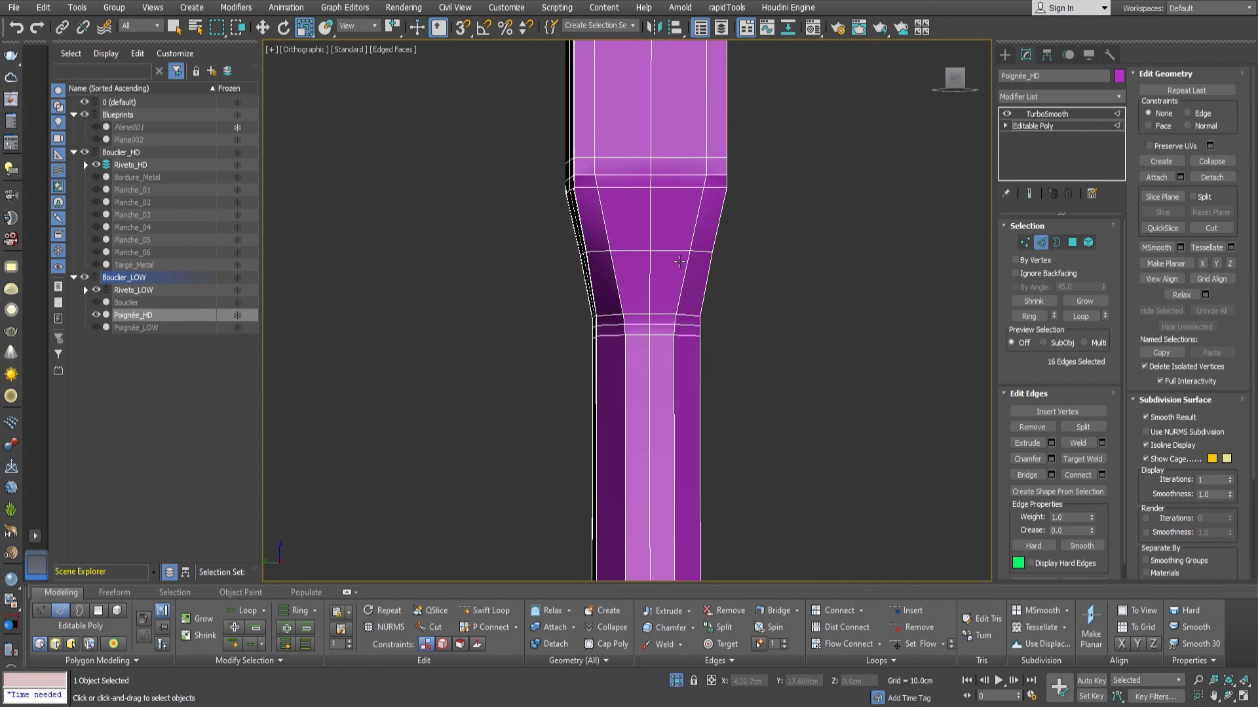
{"action": "left_click", "coordinate": [1182, 295]}
{"action": "mouse_move", "coordinate": [672, 371]}
{"action": "middle_mouse_down"}
{"action": "mouse_move", "coordinate": [660, 267]}
{"action": "mouse_move", "coordinate": [779, 256]}
{"action": "middle_mouse_up"}
{"action": "scroll", "coordinate": [660, 266], "scroll_direction": "down", "scroll_amount": 2}
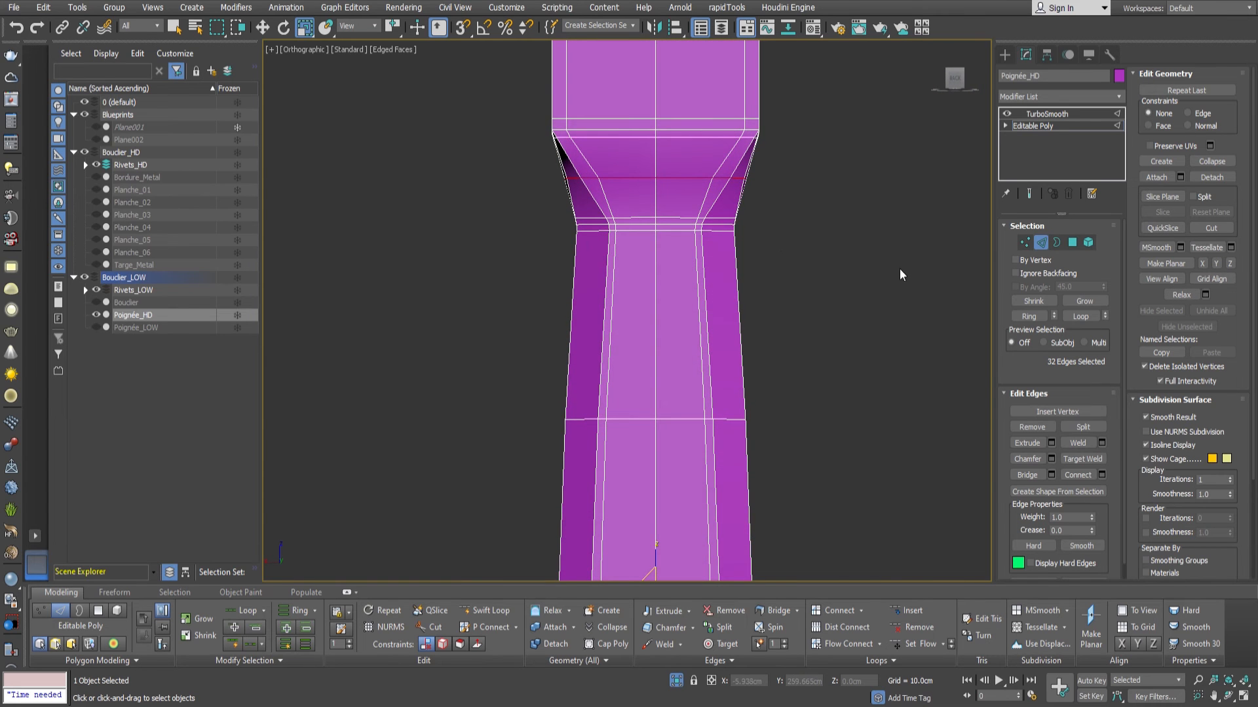
{"action": "mouse_move", "coordinate": [619, 256]}
{"action": "middle_mouse_down", "text": "alt"}
{"action": "mouse_move", "coordinate": [685, 253]}
{"action": "mouse_move", "coordinate": [577, 279]}
{"action": "mouse_move", "coordinate": [533, 267]}
{"action": "mouse_move", "coordinate": [550, 253]}
{"action": "middle_mouse_up", "text": "alt"}
{"action": "scroll", "coordinate": [608, 287], "scroll_direction": "down", "scroll_amount": 3}
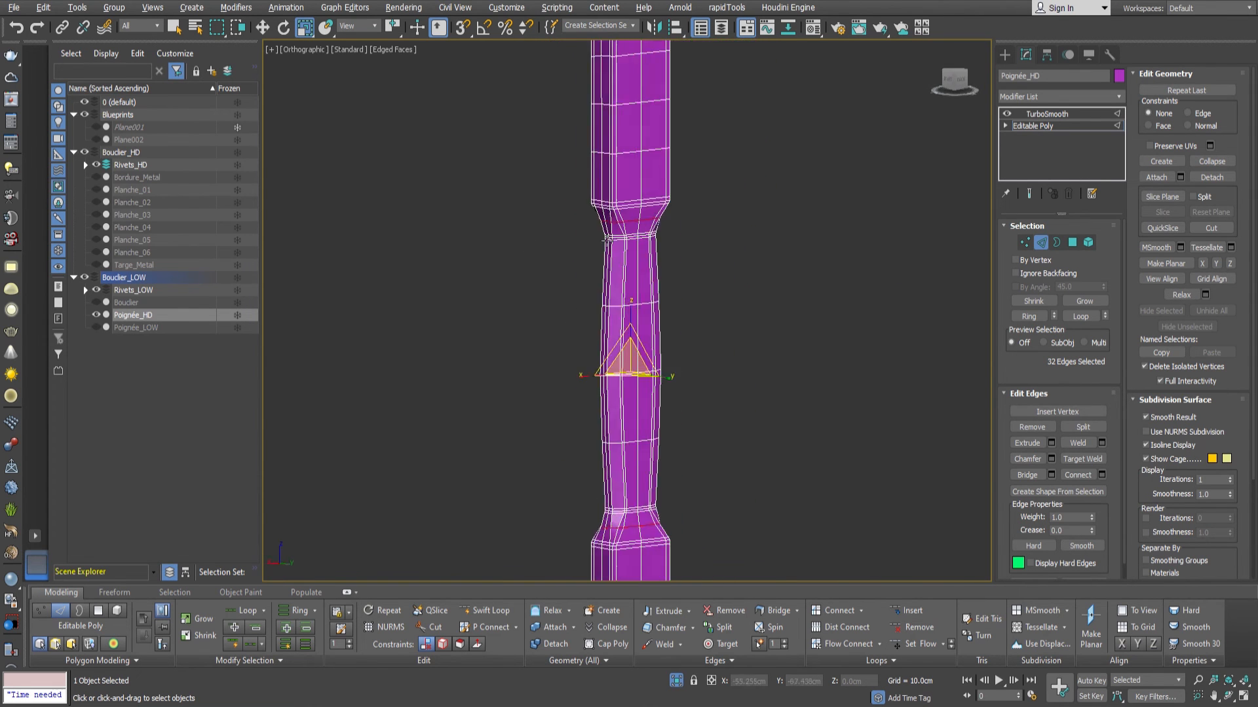
{"action": "middle_click_drag", "start_coordinate": [610, 287], "coordinate": [597, 333]}
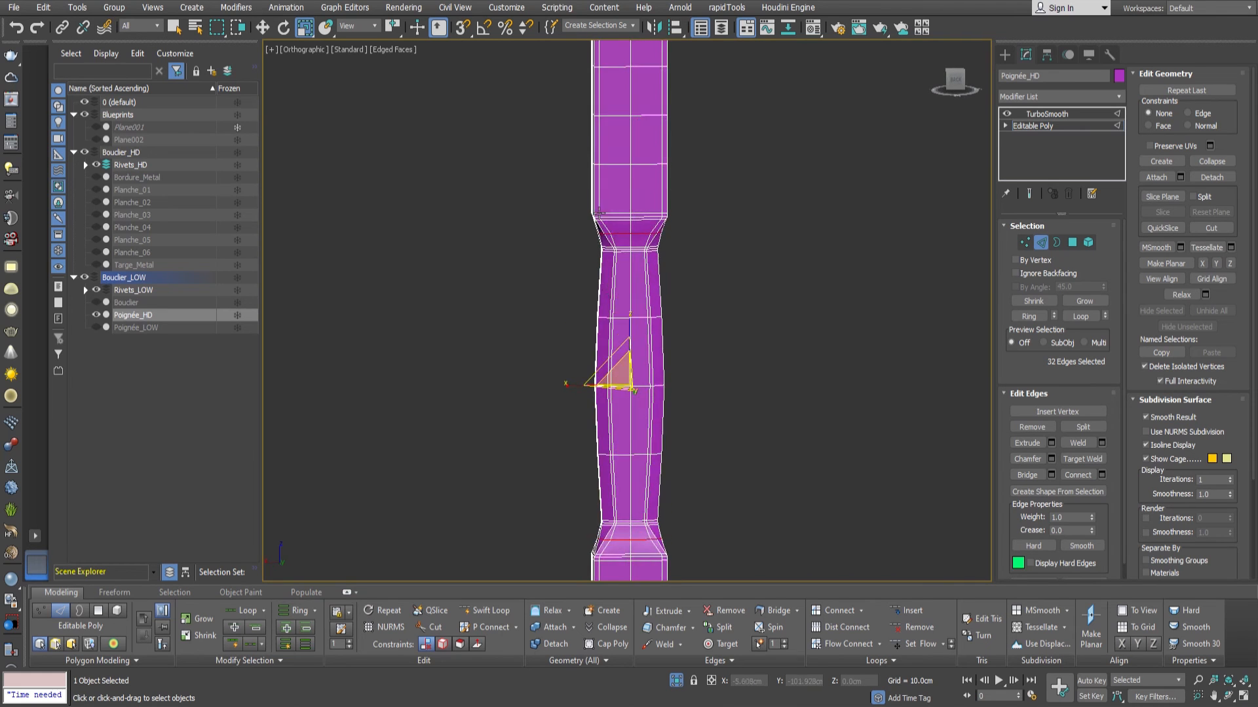
Leave edge editing, return to the handle's TurboSmooth modifier and exit isolation to bring back the whole shield.
{"action": "scroll", "coordinate": [595, 220], "scroll_direction": "up", "scroll_amount": 5}
{"action": "scroll", "coordinate": [663, 240], "scroll_direction": "down", "scroll_amount": 4}
{"action": "middle_click_drag", "start_coordinate": [666, 245], "coordinate": [870, 242], "text": "alt"}
{"action": "scroll", "coordinate": [765, 272], "scroll_direction": "down", "scroll_amount": 4}
{"action": "mouse_move", "coordinate": [765, 273]}
{"action": "middle_mouse_down", "text": "alt"}
{"action": "mouse_move", "coordinate": [816, 299]}
{"action": "mouse_move", "coordinate": [599, 286]}
{"action": "mouse_move", "coordinate": [776, 274]}
{"action": "middle_mouse_up", "text": "alt"}
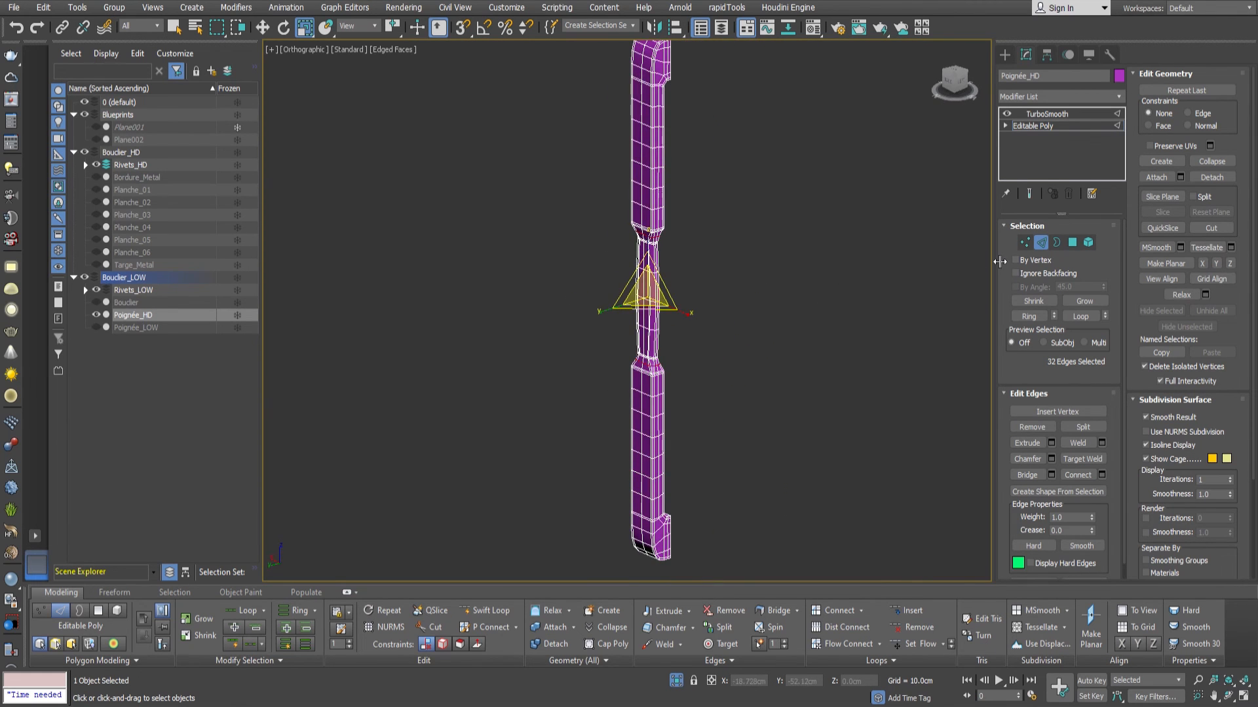
{"action": "left_click", "coordinate": [1033, 127]}
{"action": "left_click", "coordinate": [1046, 114]}
{"action": "middle_click_drag", "start_coordinate": [704, 337], "coordinate": [784, 415], "text": "alt"}
{"action": "left_click", "coordinate": [676, 680]}
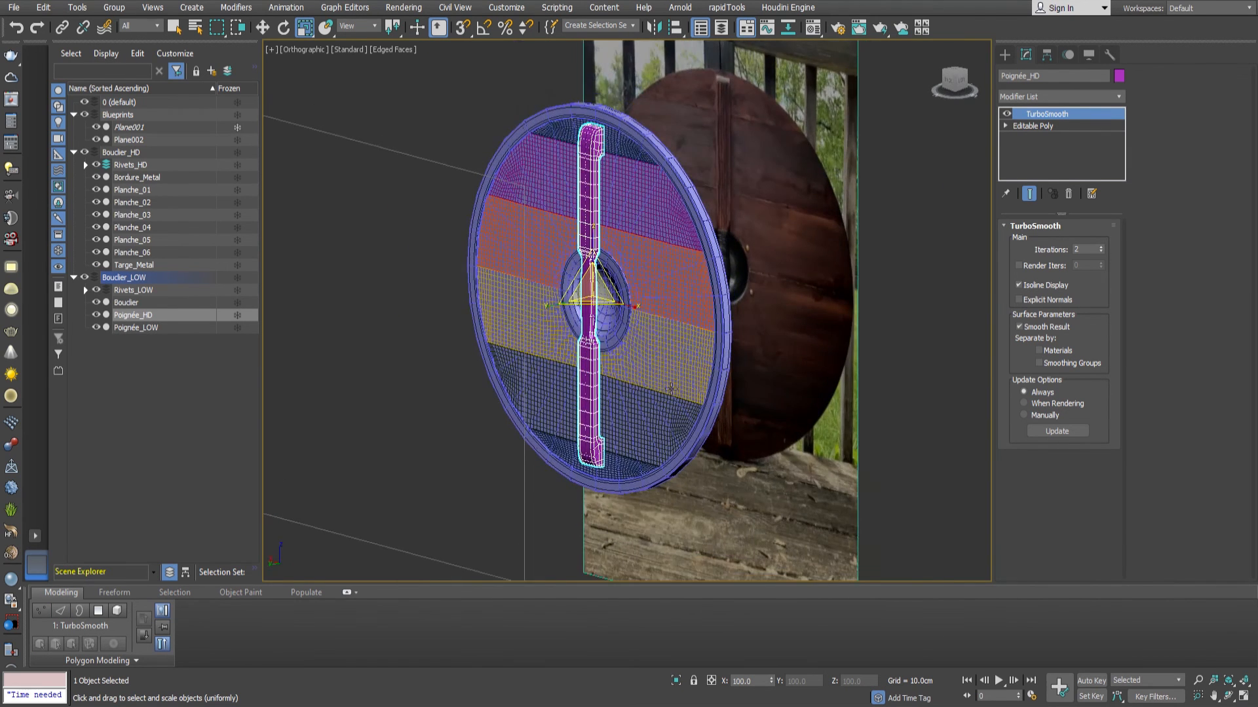
Move Poignée_HD from the low layer into the HD layer.
{"action": "scroll", "coordinate": [638, 376], "scroll_direction": "up", "scroll_amount": 3}
{"action": "middle_click_drag", "start_coordinate": [634, 374], "coordinate": [621, 383], "text": "alt"}
{"action": "middle_click_drag", "start_coordinate": [621, 384], "coordinate": [678, 392]}
{"action": "scroll", "coordinate": [614, 359], "scroll_direction": "up", "scroll_amount": 6}
{"action": "middle_click_drag", "start_coordinate": [614, 359], "coordinate": [635, 327], "text": "alt"}
{"action": "left_click", "coordinate": [139, 317]}
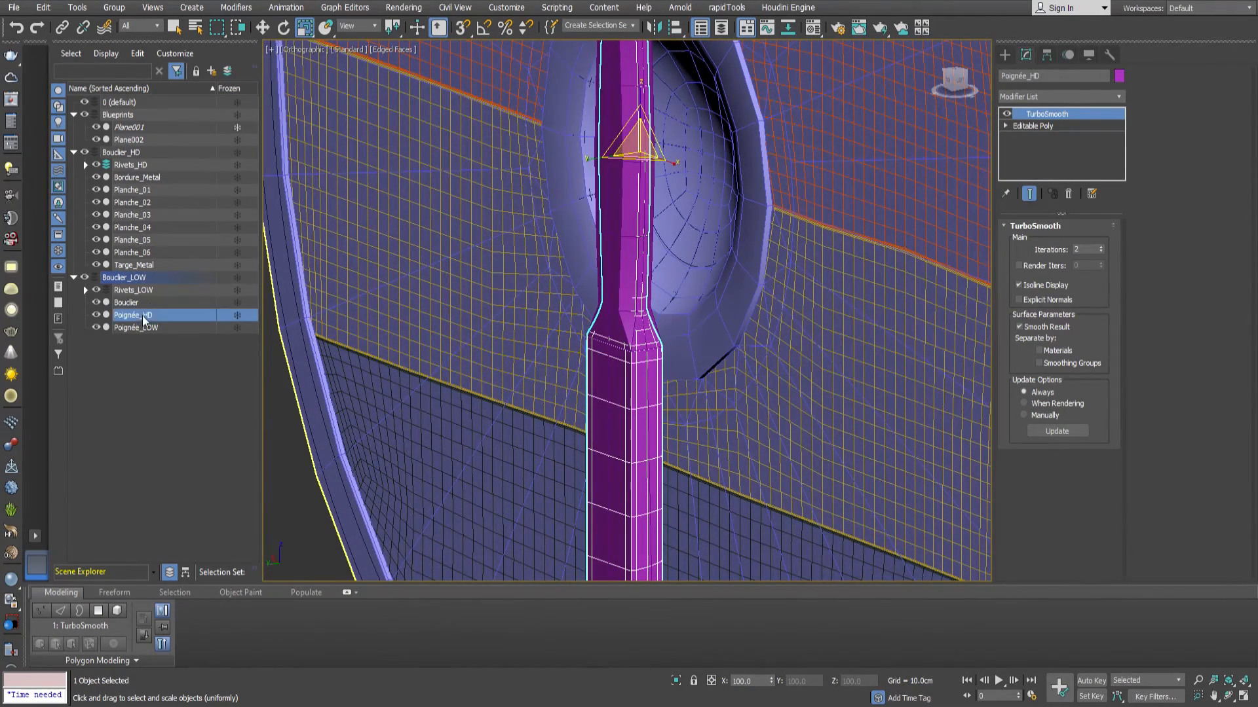
{"action": "left_click_drag", "start_coordinate": [138, 176], "coordinate": [124, 154]}
Select only the central grip's vertices on Poignée_LOW and scale them inward along Y.
{"action": "left_click", "coordinate": [135, 328]}
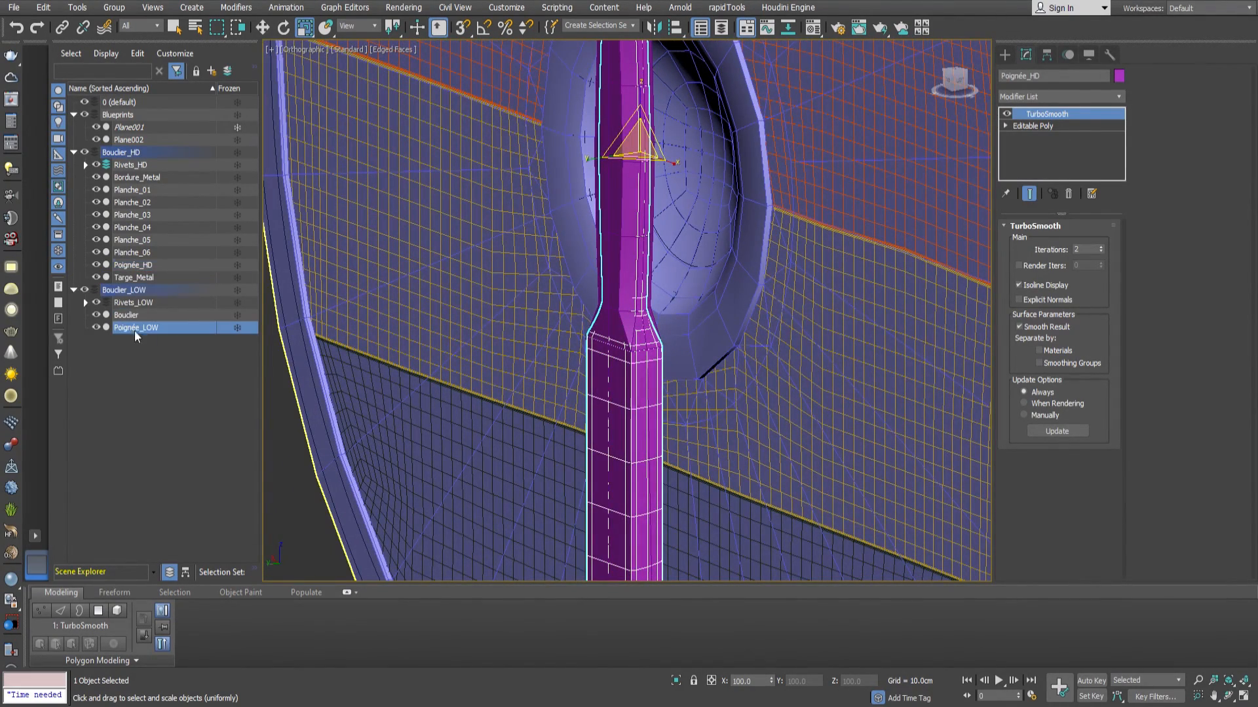
{"action": "middle_click_drag", "start_coordinate": [667, 329], "coordinate": [653, 388], "text": "alt"}
{"action": "key", "text": "1"}
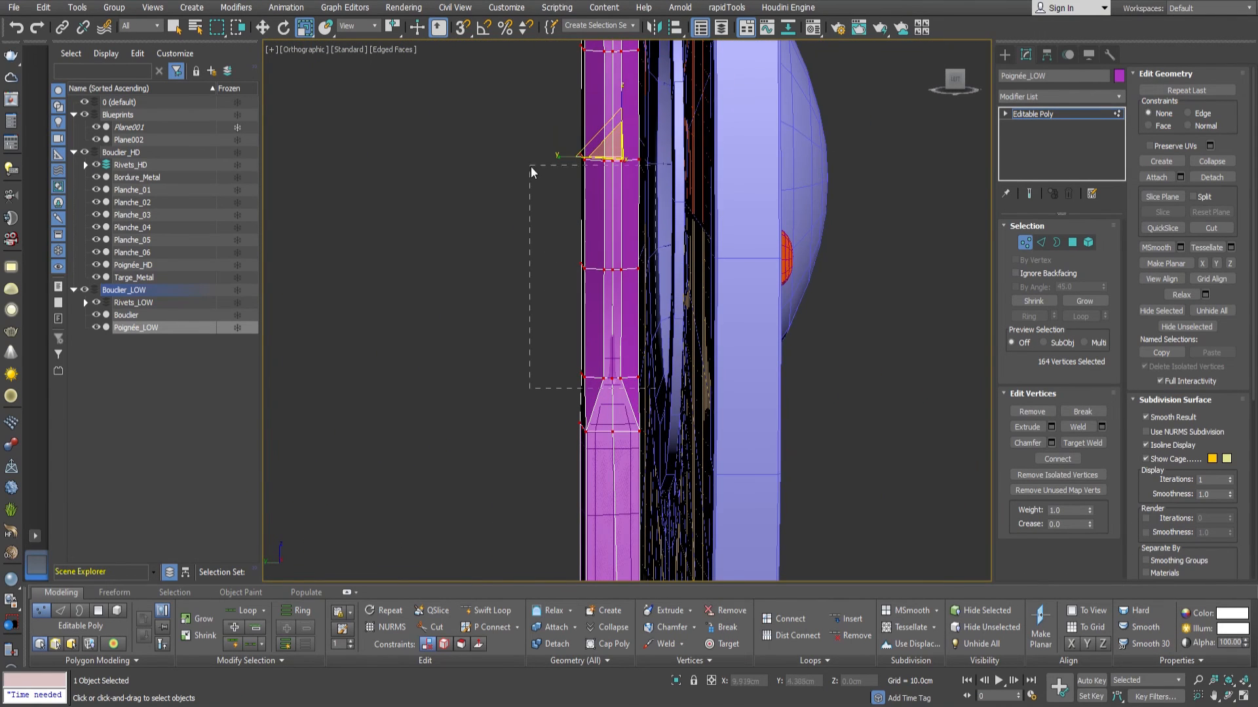
{"action": "left_click_drag", "start_coordinate": [544, 41], "coordinate": [543, 42]}
{"action": "middle_click_drag", "start_coordinate": [618, 46], "coordinate": [625, 283]}
{"action": "left_click_drag", "start_coordinate": [565, 145], "coordinate": [558, 127], "text": "ctrl"}
{"action": "middle_click_drag", "start_coordinate": [624, 331], "coordinate": [664, 214]}
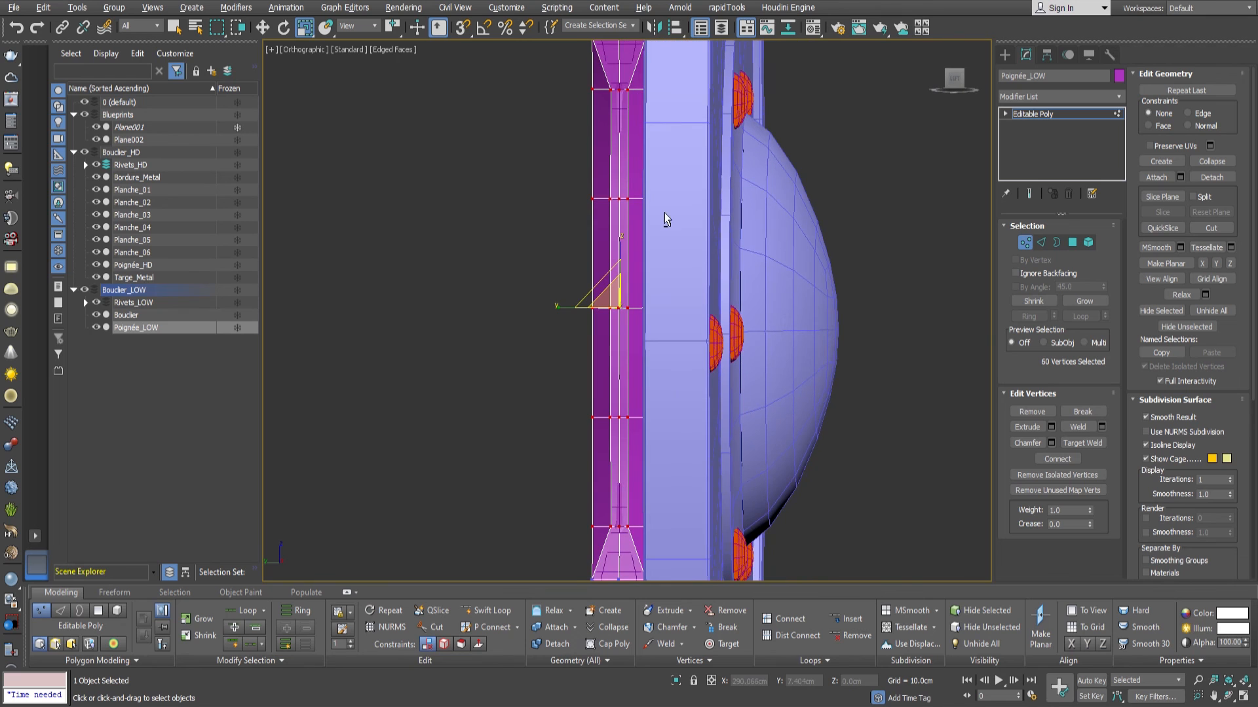
{"action": "left_click_drag", "start_coordinate": [565, 314], "coordinate": [587, 332]}
Scale the inner columns of grip vertices slightly along X and leave vertex editing.
{"action": "middle_click_drag", "start_coordinate": [587, 332], "coordinate": [560, 342], "text": "alt"}
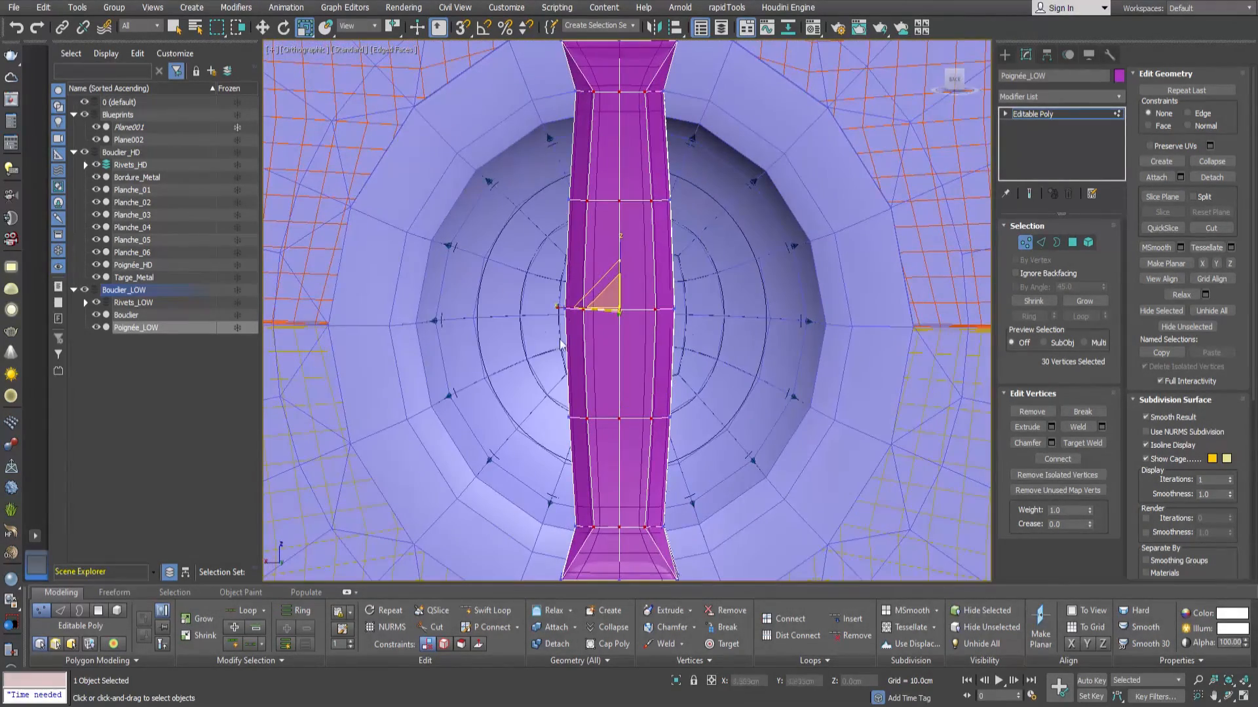
{"action": "left_click_drag", "start_coordinate": [571, 315], "coordinate": [567, 318]}
{"action": "mouse_move", "coordinate": [627, 391]}
{"action": "middle_mouse_down", "text": "alt"}
{"action": "mouse_move", "coordinate": [735, 406]}
{"action": "mouse_move", "coordinate": [699, 419]}
{"action": "mouse_move", "coordinate": [561, 391]}
{"action": "mouse_move", "coordinate": [618, 407]}
{"action": "mouse_move", "coordinate": [598, 225]}
{"action": "mouse_move", "coordinate": [544, 255]}
{"action": "mouse_move", "coordinate": [571, 310]}
{"action": "middle_mouse_up", "text": "alt"}
{"action": "left_click", "coordinate": [1026, 243]}
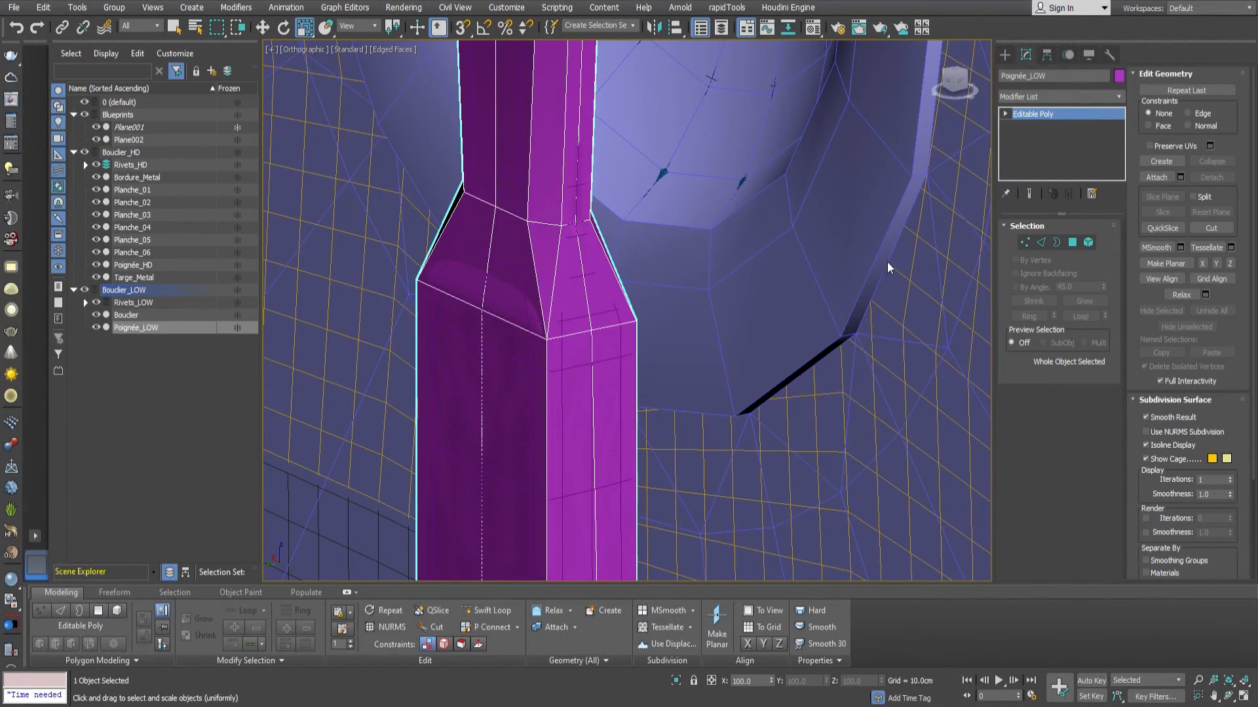
Begin an edge selection on Poignée_LOW around the ring where the lower taper meets the wide section.
{"action": "middle_click_drag", "start_coordinate": [687, 389], "coordinate": [678, 423], "text": "alt"}
{"action": "scroll", "coordinate": [654, 400], "scroll_direction": "down", "scroll_amount": 4}
{"action": "scroll", "coordinate": [670, 380], "scroll_direction": "up", "scroll_amount": 6}
{"action": "scroll", "coordinate": [678, 423], "scroll_direction": "down", "scroll_amount": 2}
{"action": "key", "text": "2"}
{"action": "double_click", "coordinate": [730, 393]}
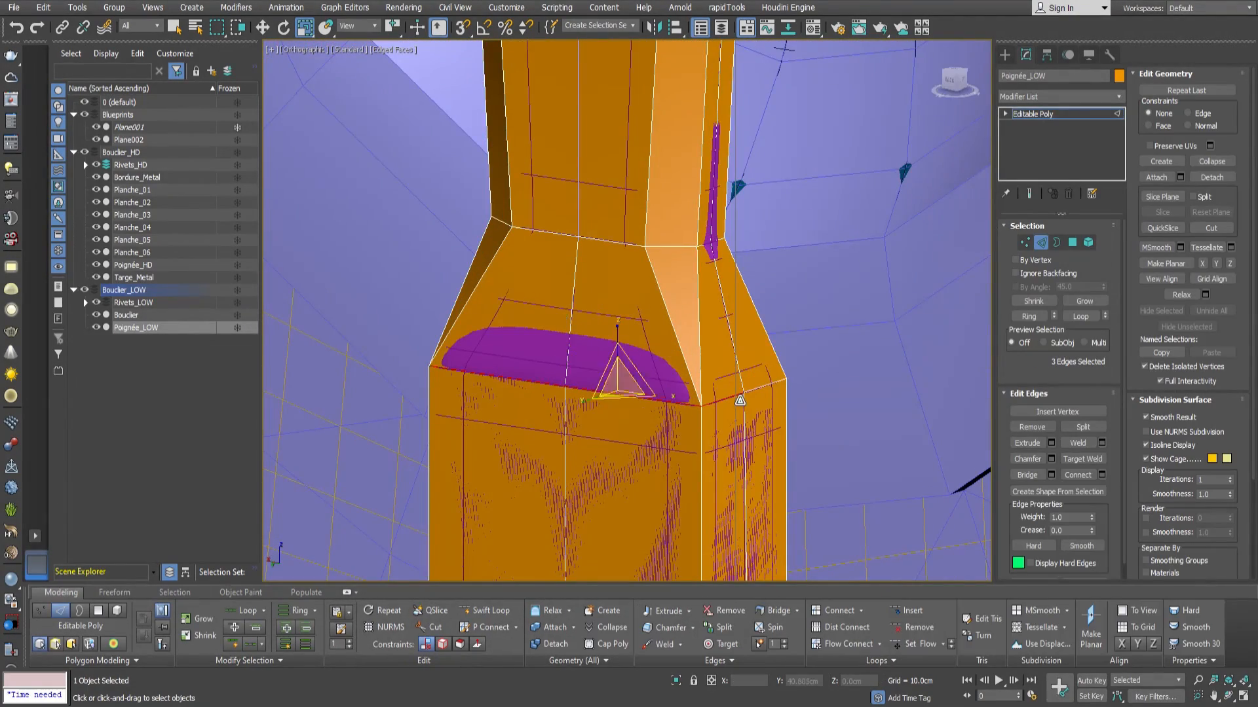
{"action": "middle_click_drag", "start_coordinate": [784, 391], "coordinate": [648, 400], "text": "alt"}
{"action": "scroll", "coordinate": [744, 402], "scroll_direction": "up", "scroll_amount": 4}
Isolate Poignée_LOW, complete the 8-edge selection around the lower taper's wide ring, and exit isolation.
{"action": "key", "text": "alt+q"}
{"action": "left_click", "coordinate": [829, 435], "text": "ctrl"}
{"action": "left_click", "coordinate": [935, 409], "text": "ctrl"}
{"action": "scroll", "coordinate": [740, 408], "scroll_direction": "down", "scroll_amount": 4}
{"action": "middle_click_drag", "start_coordinate": [740, 408], "coordinate": [589, 409], "text": "alt"}
{"action": "left_click", "coordinate": [848, 422], "text": "ctrl"}
{"action": "left_click", "coordinate": [800, 422], "text": "ctrl"}
{"action": "middle_click_drag", "start_coordinate": [801, 423], "coordinate": [876, 427], "text": "alt"}
{"action": "left_click", "coordinate": [676, 679]}
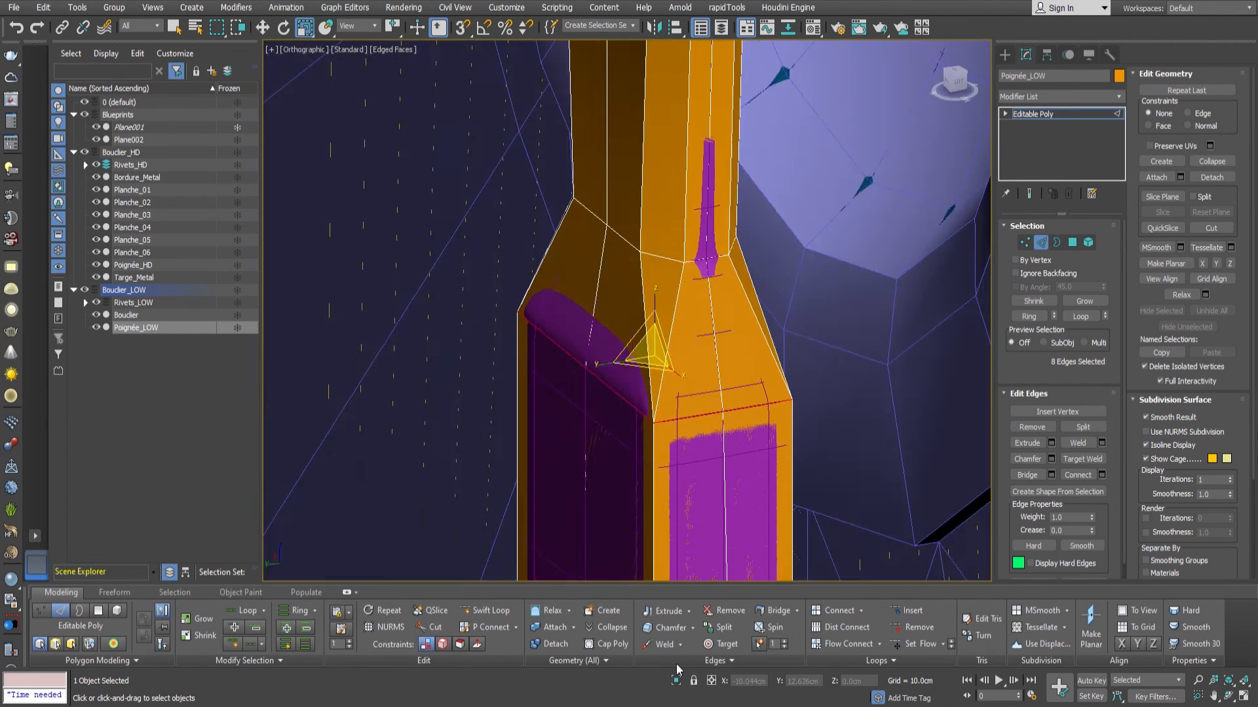
Move the selected edge ring along Z to match the start of the HD handle's lower taper.
{"action": "middle_click_drag", "start_coordinate": [658, 398], "coordinate": [645, 375], "text": "alt"}
{"action": "key", "text": "w"}
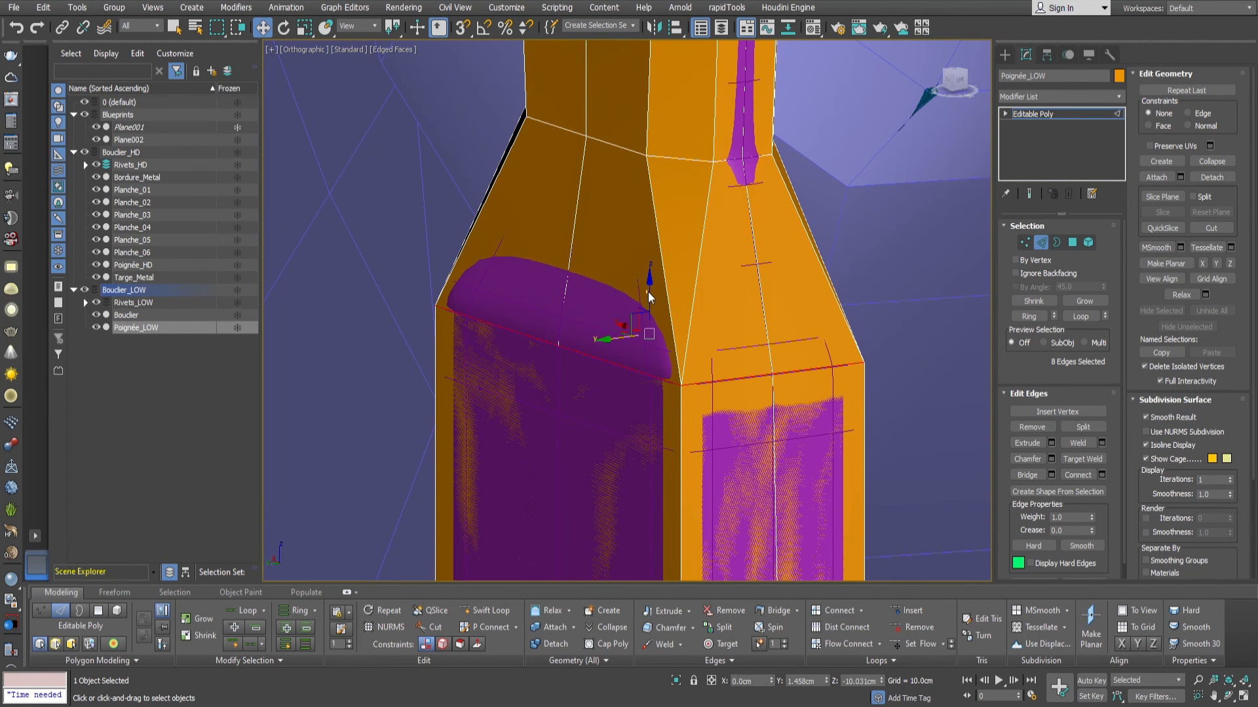
{"action": "middle_click_drag", "start_coordinate": [651, 286], "coordinate": [631, 336], "text": "alt"}
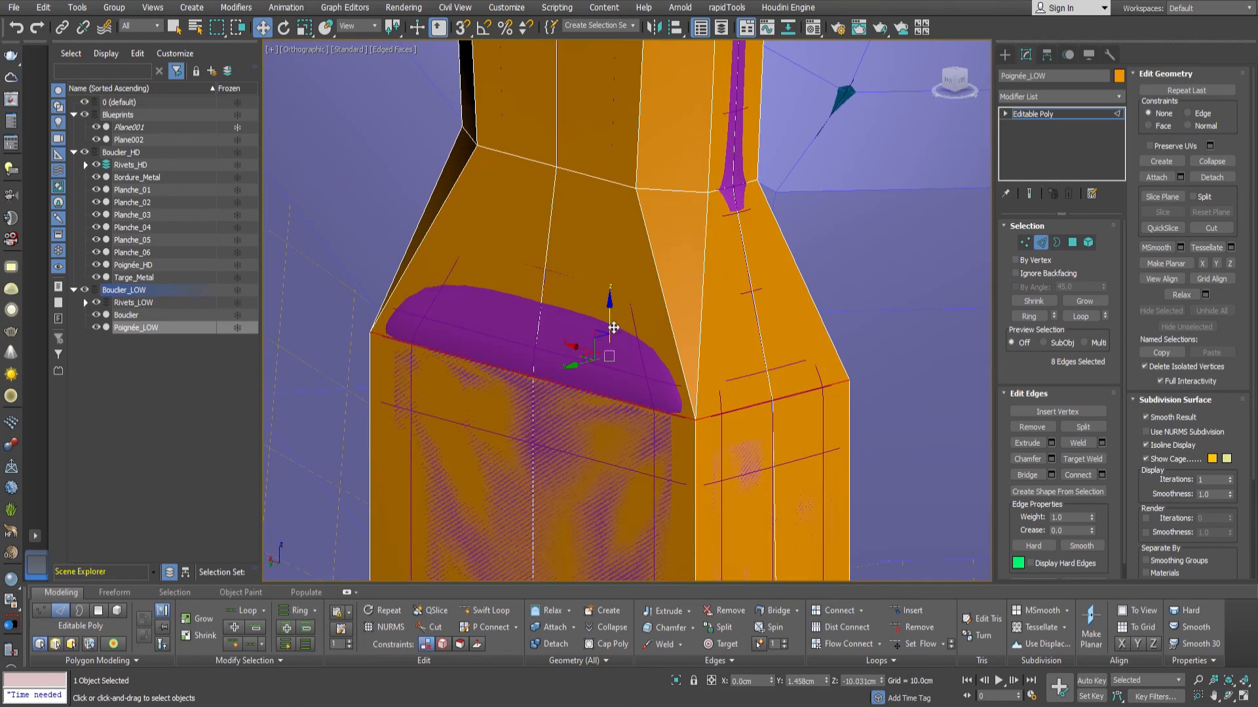
{"action": "left_click_drag", "start_coordinate": [613, 327], "coordinate": [615, 320]}
Select the 8 vertices of the upper taper's wide ring and move them slightly along Z.
{"action": "scroll", "coordinate": [691, 326], "scroll_direction": "down", "scroll_amount": 5}
{"action": "mouse_move", "coordinate": [692, 326]}
{"action": "middle_mouse_down", "text": "alt"}
{"action": "mouse_move", "coordinate": [783, 352]}
{"action": "mouse_move", "coordinate": [721, 353]}
{"action": "mouse_move", "coordinate": [670, 386]}
{"action": "mouse_move", "coordinate": [726, 380]}
{"action": "mouse_move", "coordinate": [700, 337]}
{"action": "middle_mouse_up", "text": "alt"}
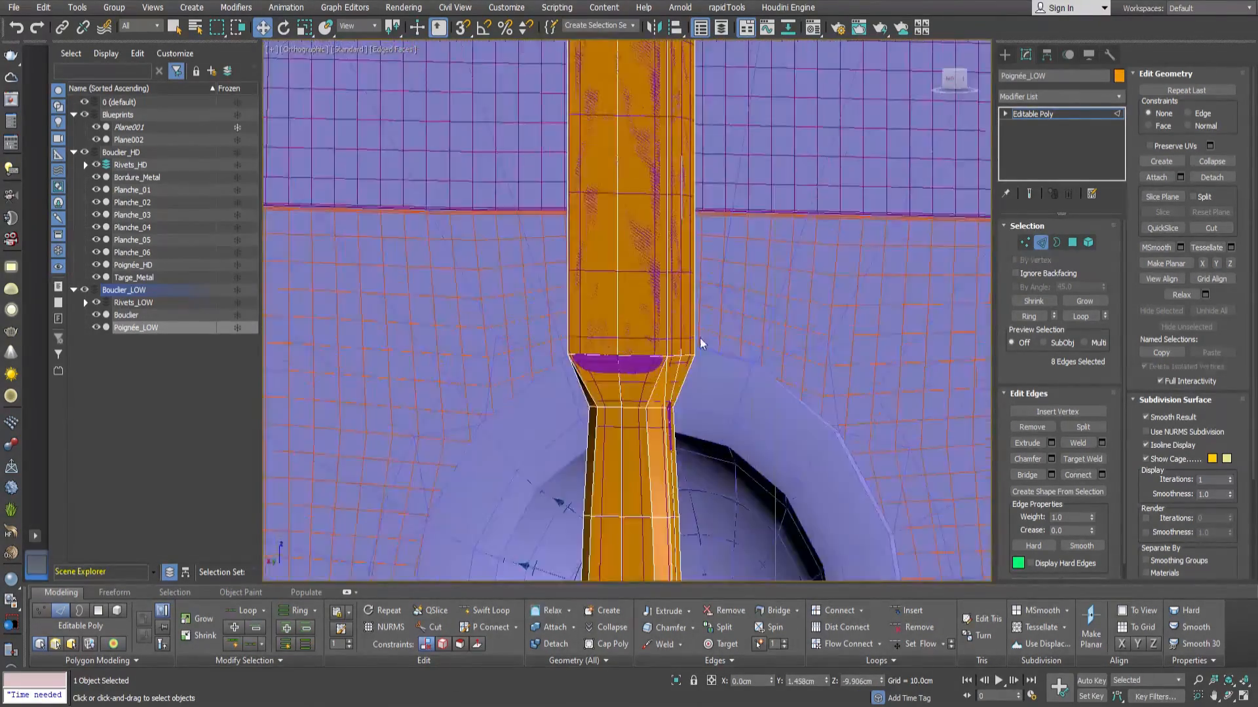
{"action": "key", "text": "1"}
{"action": "scroll", "coordinate": [628, 354], "scroll_direction": "up", "scroll_amount": 2}
{"action": "left_click_drag", "start_coordinate": [644, 294], "coordinate": [641, 299]}
{"action": "scroll", "coordinate": [643, 365], "scroll_direction": "down", "scroll_amount": 4}
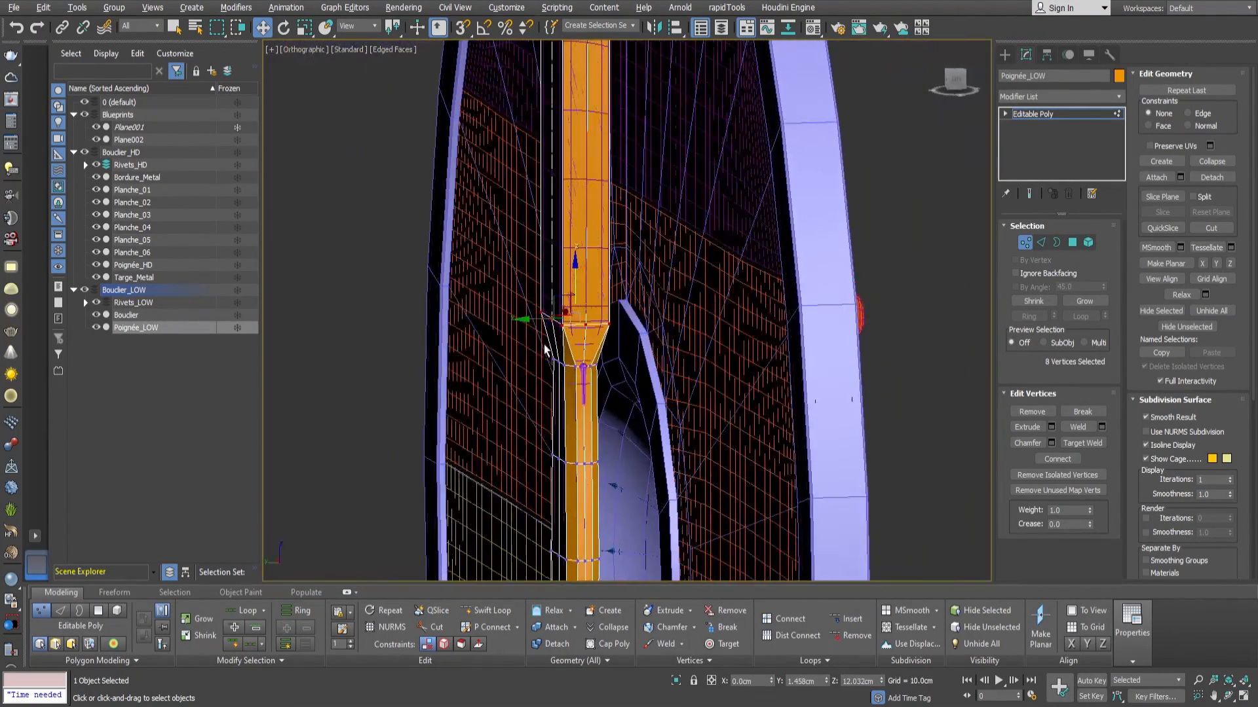
Select the two opposite side vertices at the grip's upper narrow ring and scale them outward along X to cover the HD mesh.
{"action": "scroll", "coordinate": [585, 326], "scroll_direction": "up", "scroll_amount": 5}
{"action": "scroll", "coordinate": [564, 336], "scroll_direction": "down", "scroll_amount": 4}
{"action": "middle_click_drag", "start_coordinate": [564, 336], "coordinate": [710, 354], "text": "alt"}
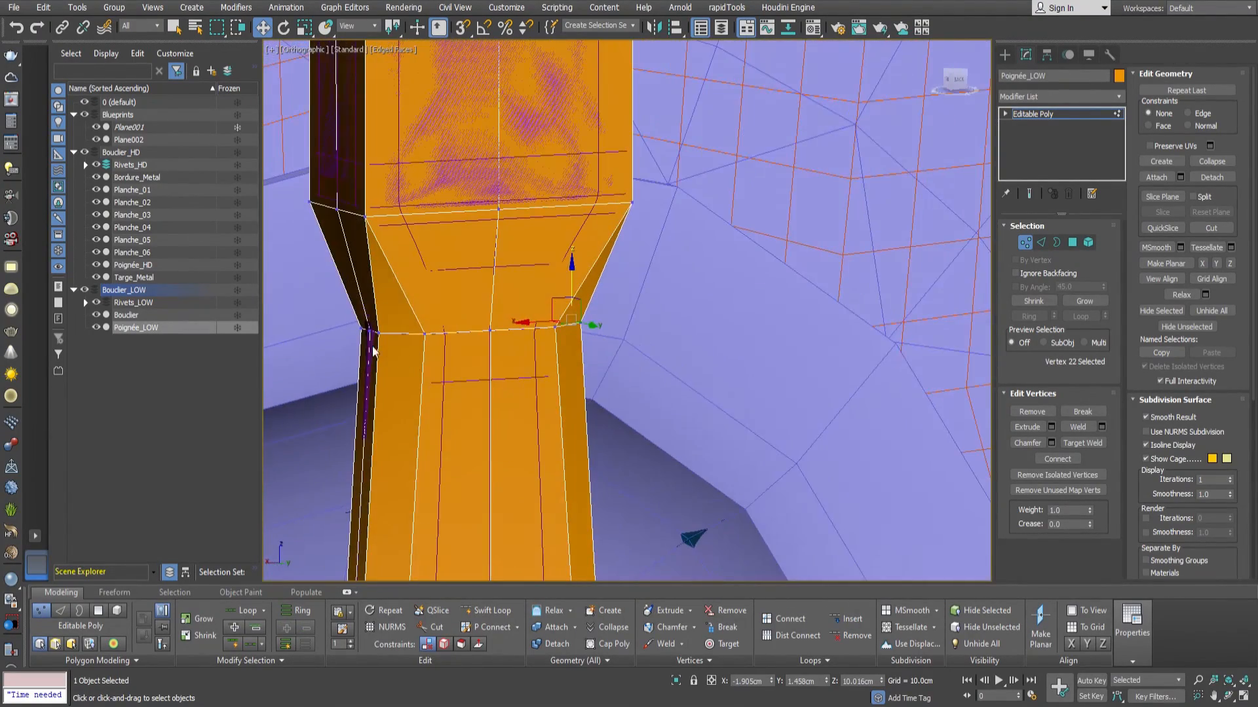
{"action": "scroll", "coordinate": [377, 337], "scroll_direction": "up", "scroll_amount": 4}
{"action": "left_click", "coordinate": [383, 332], "text": "ctrl"}
{"action": "key", "text": "r"}
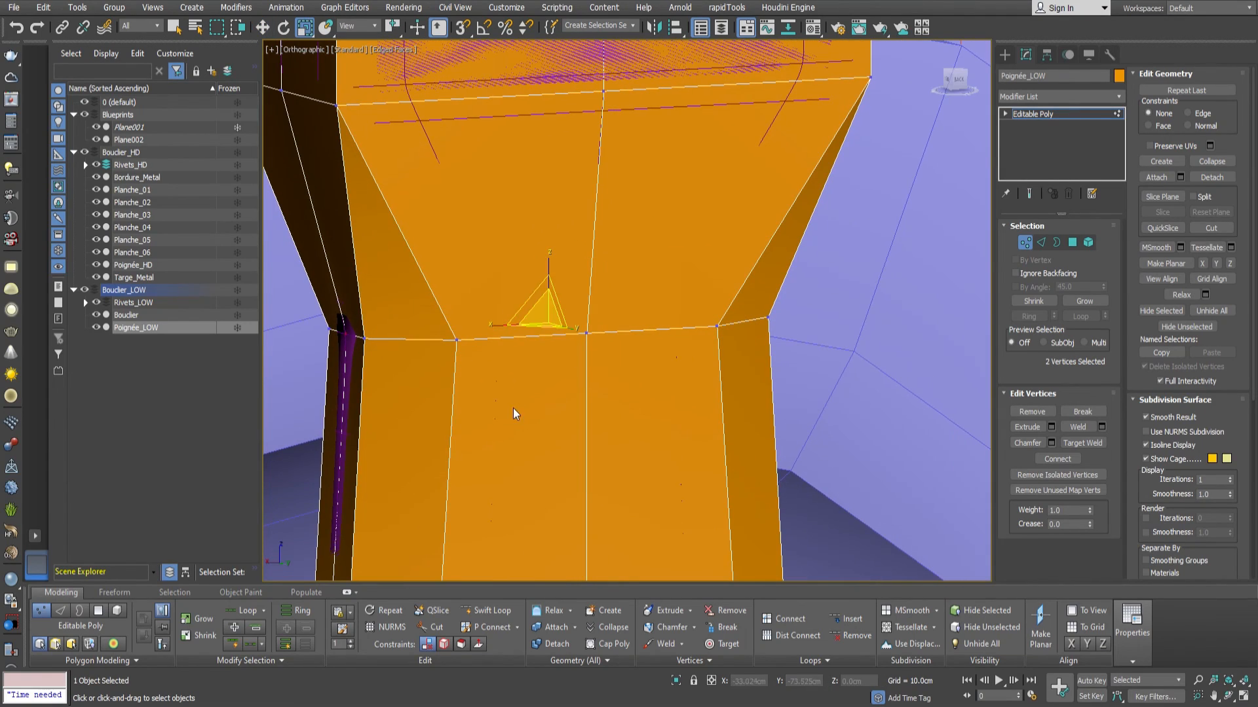
{"action": "left_click_drag", "start_coordinate": [504, 330], "coordinate": [502, 332]}
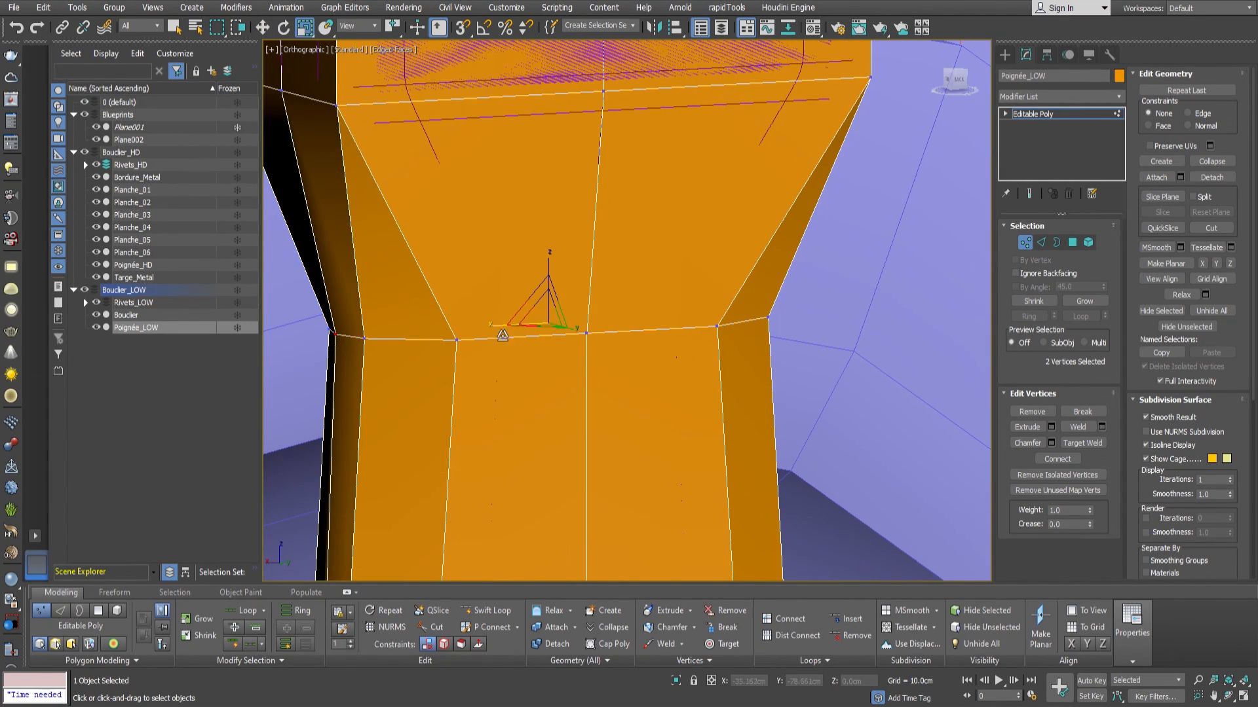
Select the two opposite side vertices at the grip's lower narrow ring and scale them outward along X to 111%.
{"action": "scroll", "coordinate": [547, 300], "scroll_direction": "down", "scroll_amount": 5}
{"action": "middle_click_drag", "start_coordinate": [547, 300], "coordinate": [465, 307], "text": "alt"}
{"action": "scroll", "coordinate": [568, 492], "scroll_direction": "up", "scroll_amount": 5}
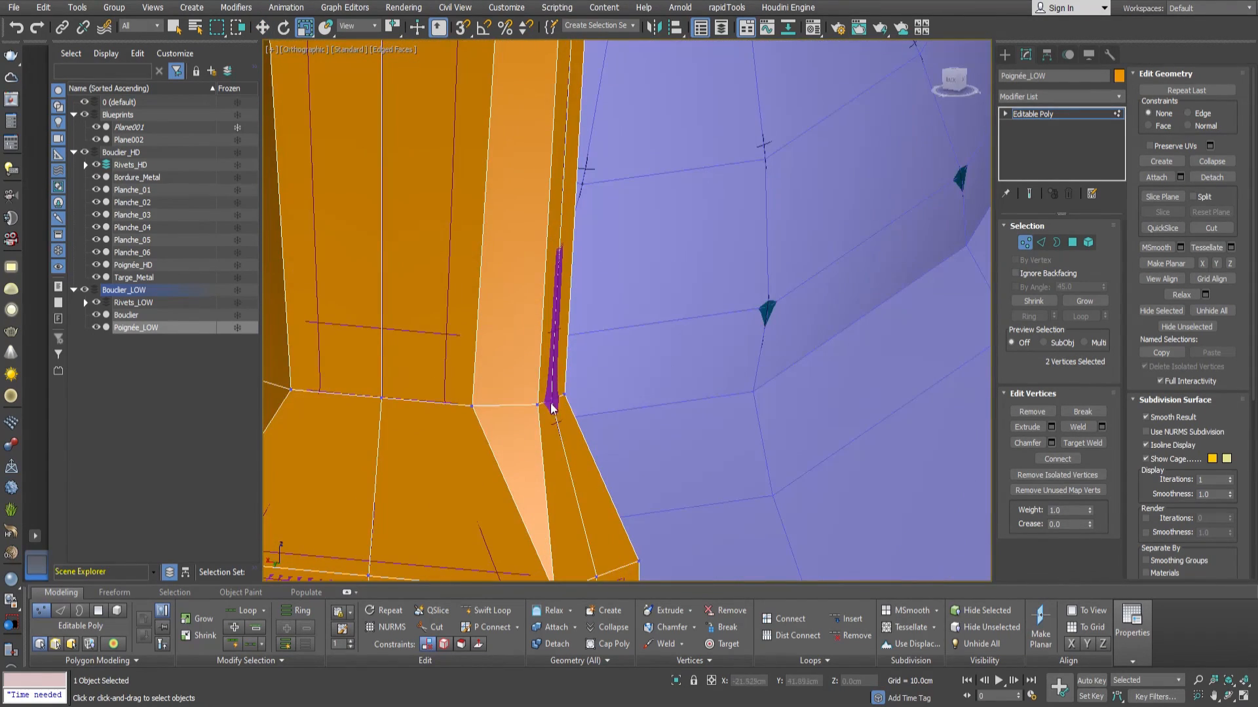
{"action": "scroll", "coordinate": [554, 401], "scroll_direction": "down", "scroll_amount": 5}
{"action": "middle_click_drag", "start_coordinate": [554, 400], "coordinate": [463, 427], "text": "alt"}
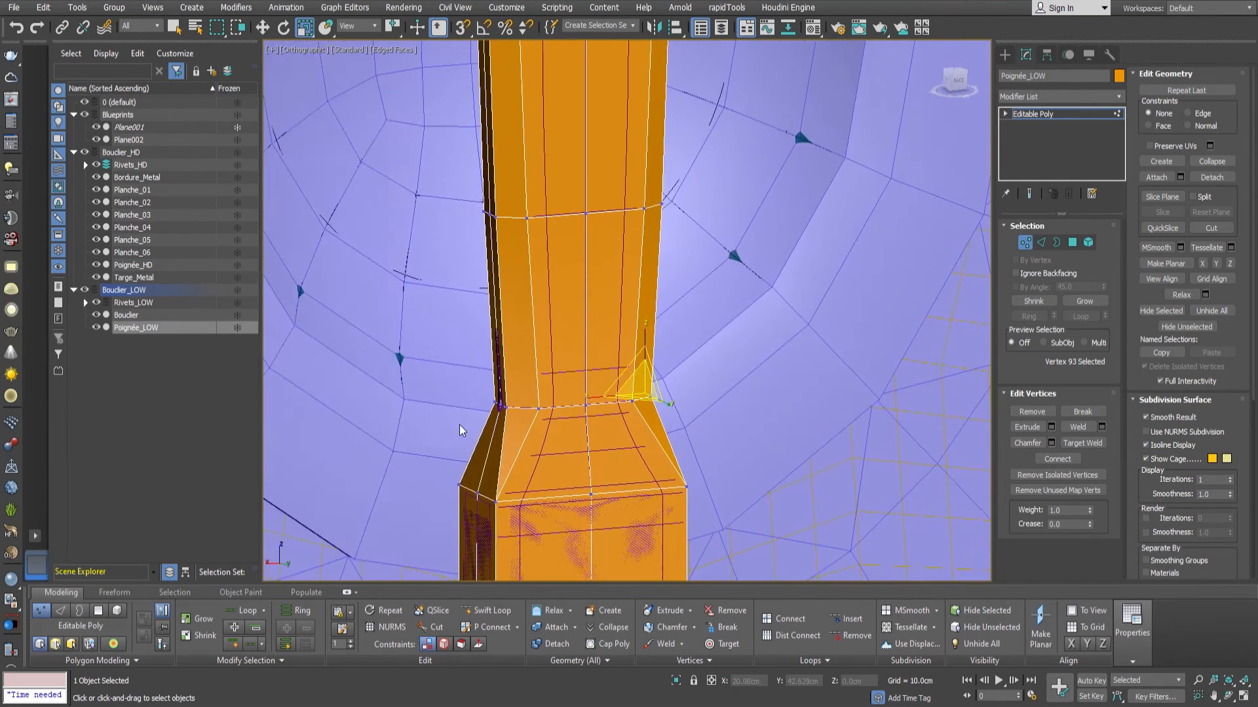
{"action": "scroll", "coordinate": [547, 427], "scroll_direction": "up", "scroll_amount": 5}
{"action": "left_click", "coordinate": [545, 429], "text": "ctrl"}
{"action": "left_click_drag", "start_coordinate": [630, 412], "coordinate": [627, 424]}
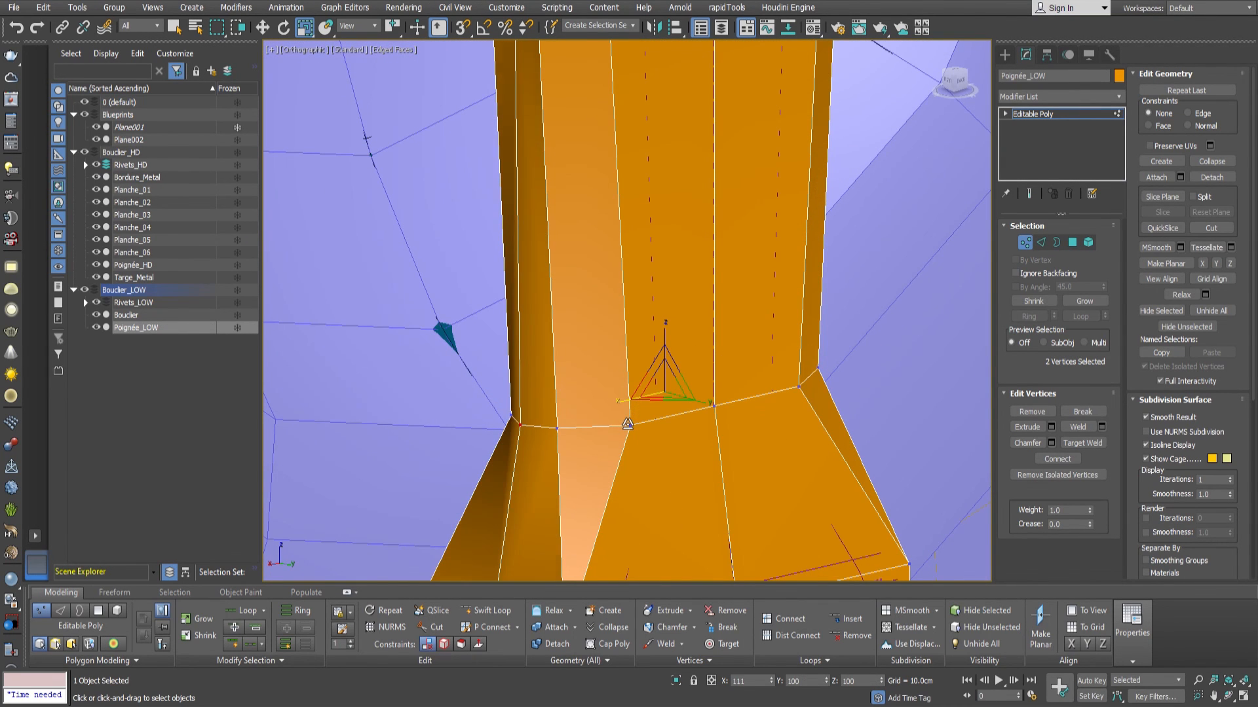
Undo the latest scale adjustments on the two side vertices of the lower narrow ring.
{"action": "key", "text": "ctrl+z"}
{"action": "middle_click_drag", "start_coordinate": [608, 446], "coordinate": [576, 459], "text": "alt"}
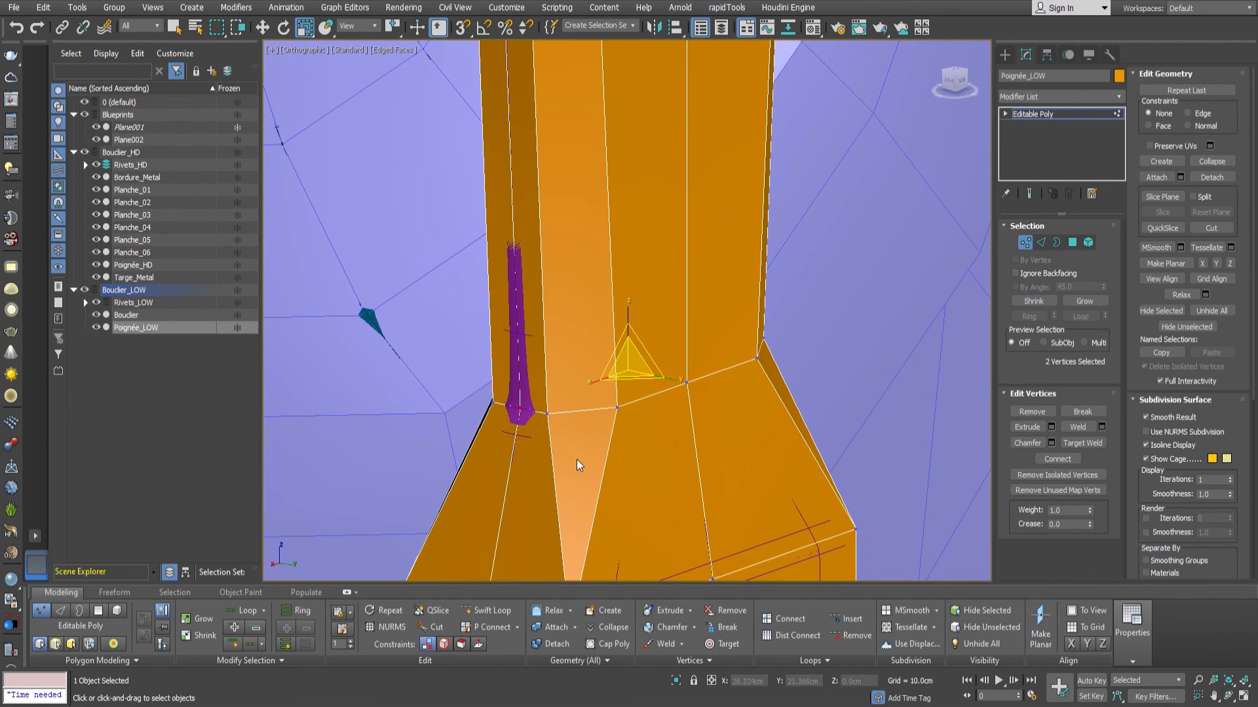
{"action": "key", "text": "ctrl+z"}
{"action": "key", "text": "ctrl+z"}
{"action": "key", "text": "ctrl+z"}
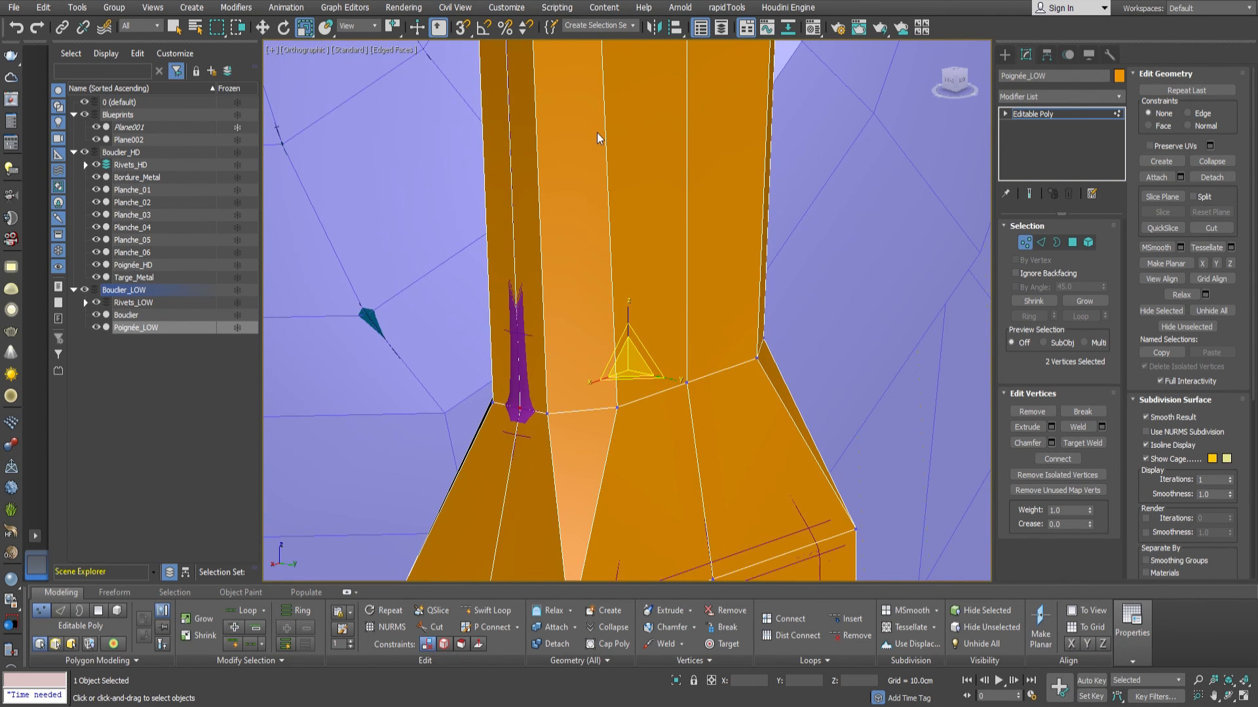
{"action": "key", "text": "ctrl+z"}
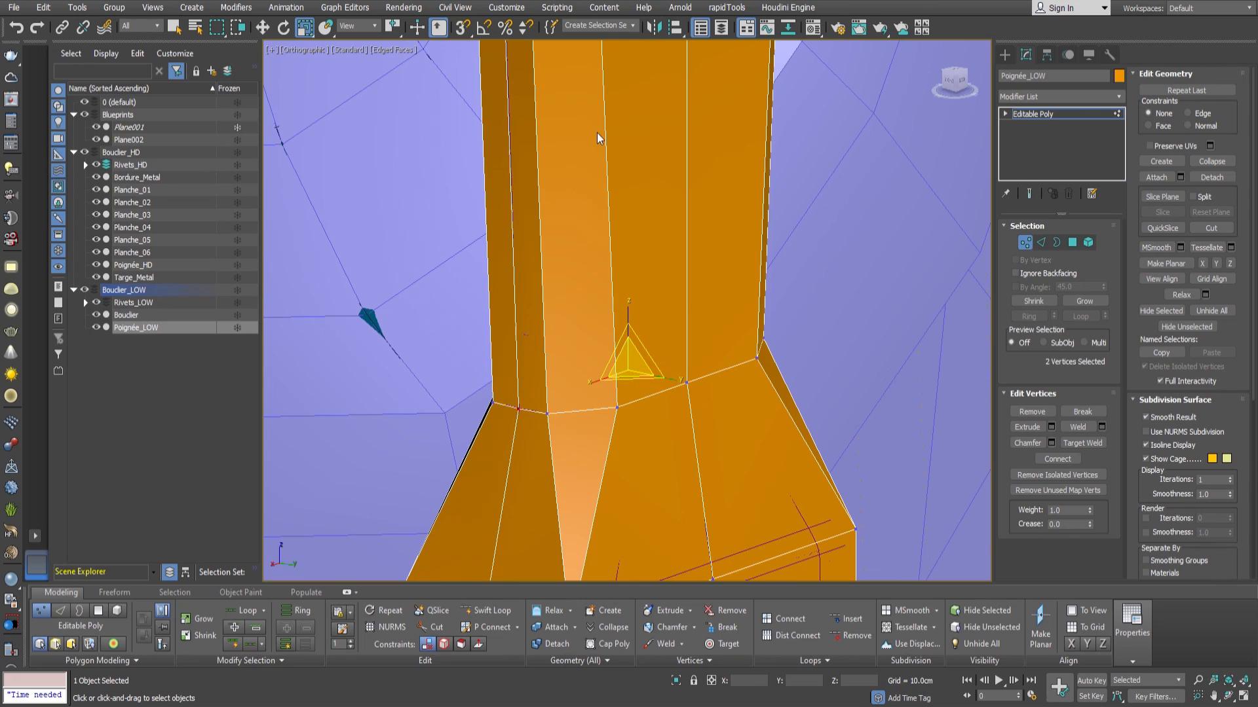
Bring the whole shield into view and leave vertex editing on Poignée_LOW.
{"action": "scroll", "coordinate": [722, 300], "scroll_direction": "down", "scroll_amount": 8}
{"action": "middle_click_drag", "start_coordinate": [722, 300], "coordinate": [646, 308], "text": "alt"}
{"action": "scroll", "coordinate": [646, 309], "scroll_direction": "down", "scroll_amount": 5}
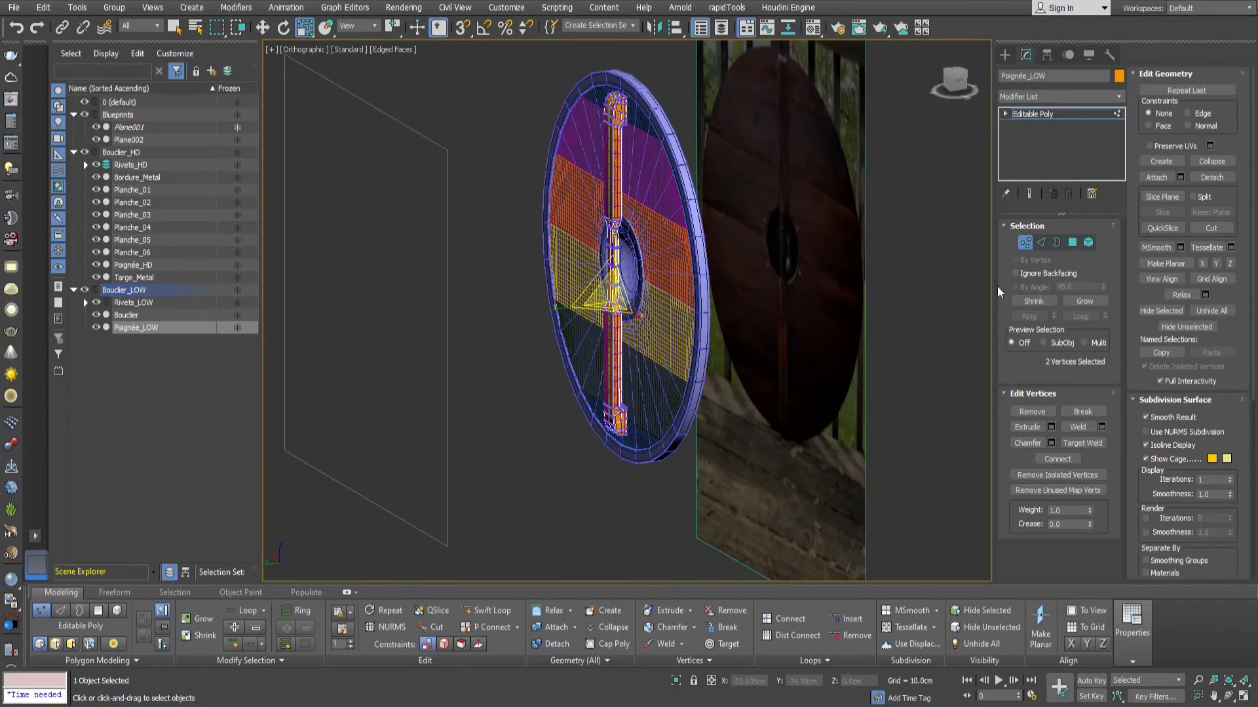
{"action": "left_click", "coordinate": [1027, 242]}
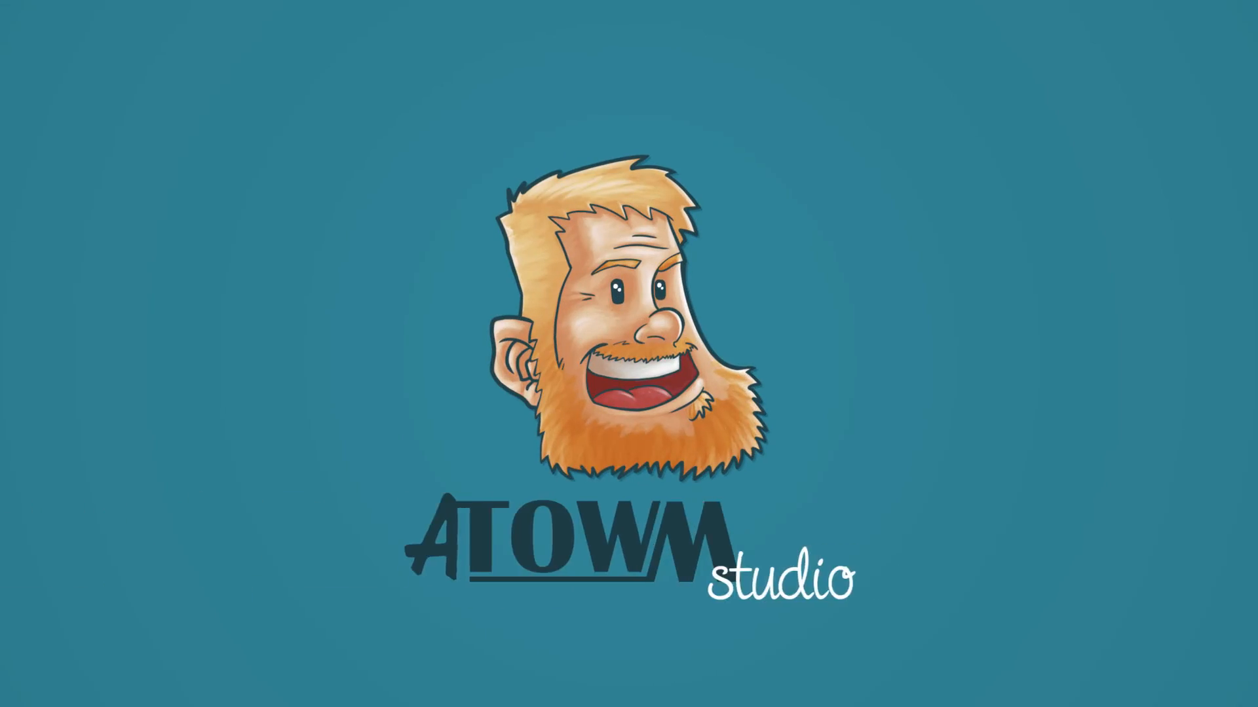